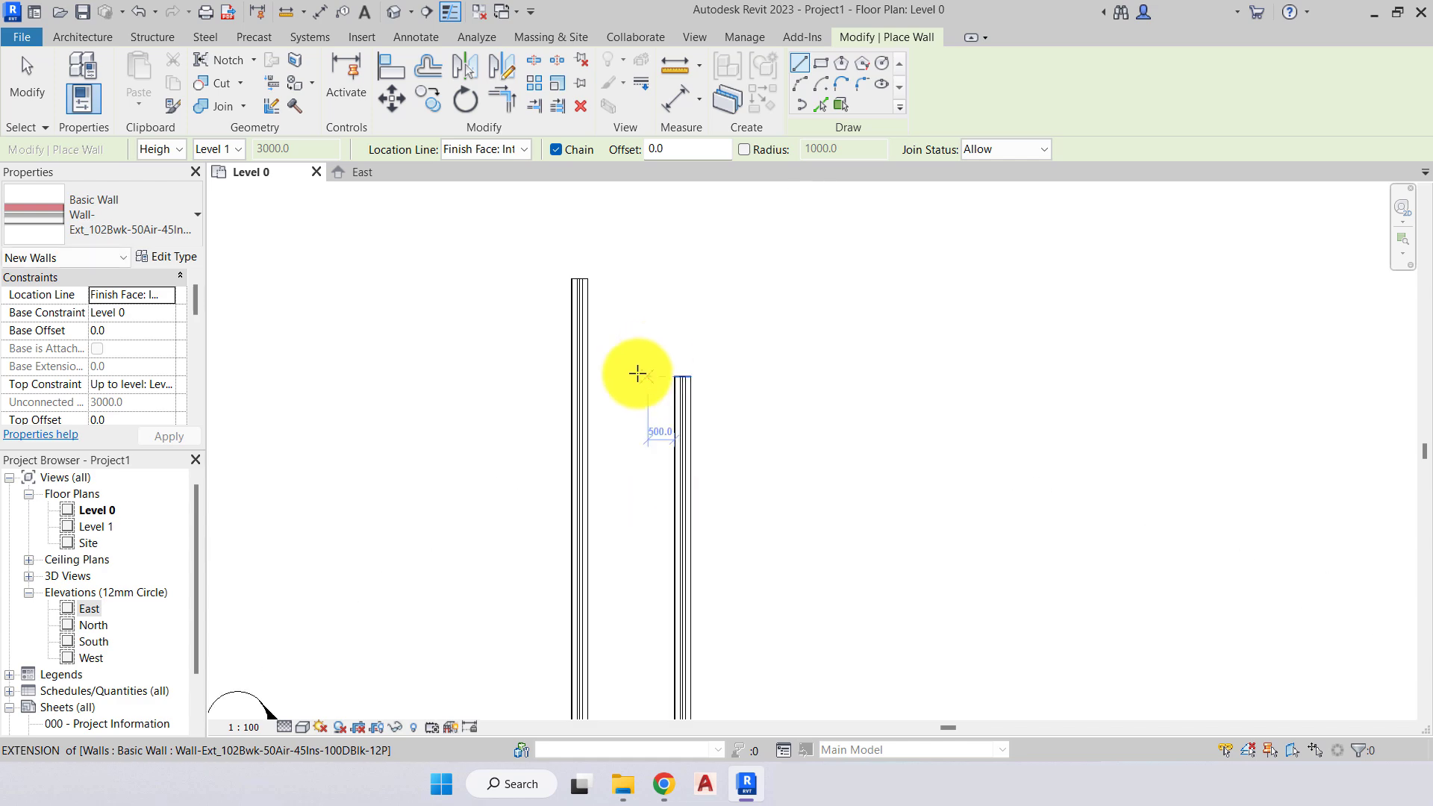
pyautogui.press('Escape')
pyautogui.press('Escape')
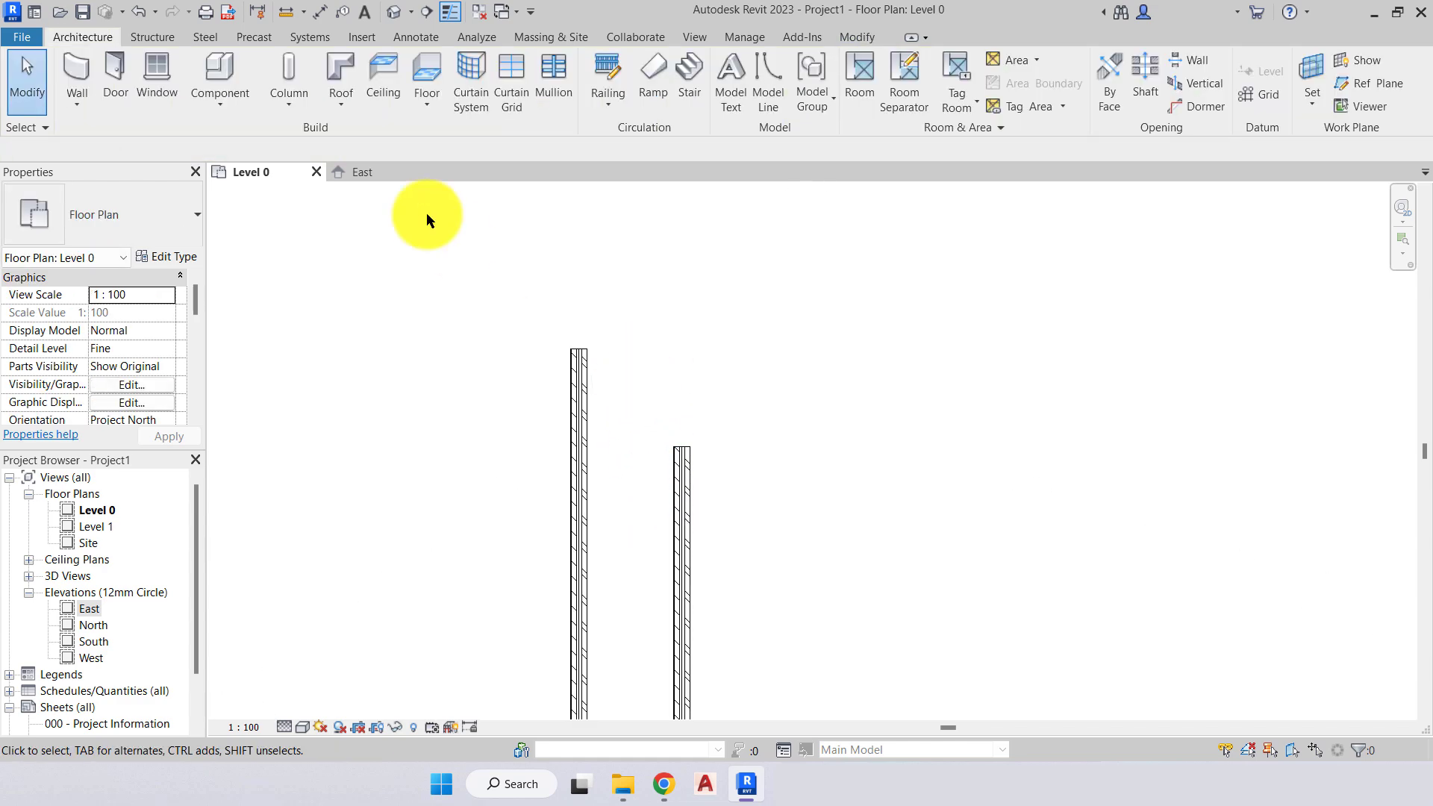
pyautogui.click(678, 455)
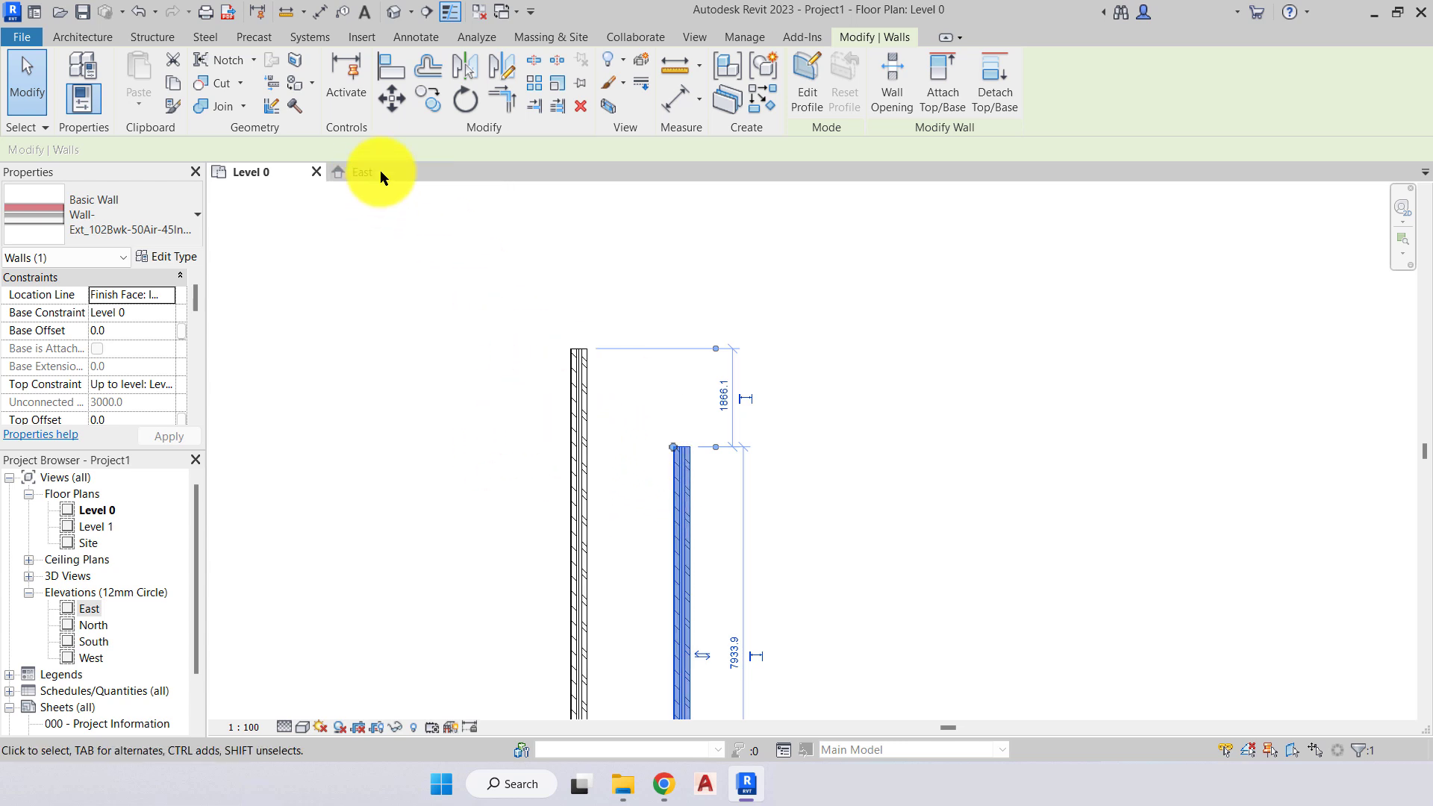
pyautogui.click(388, 69)
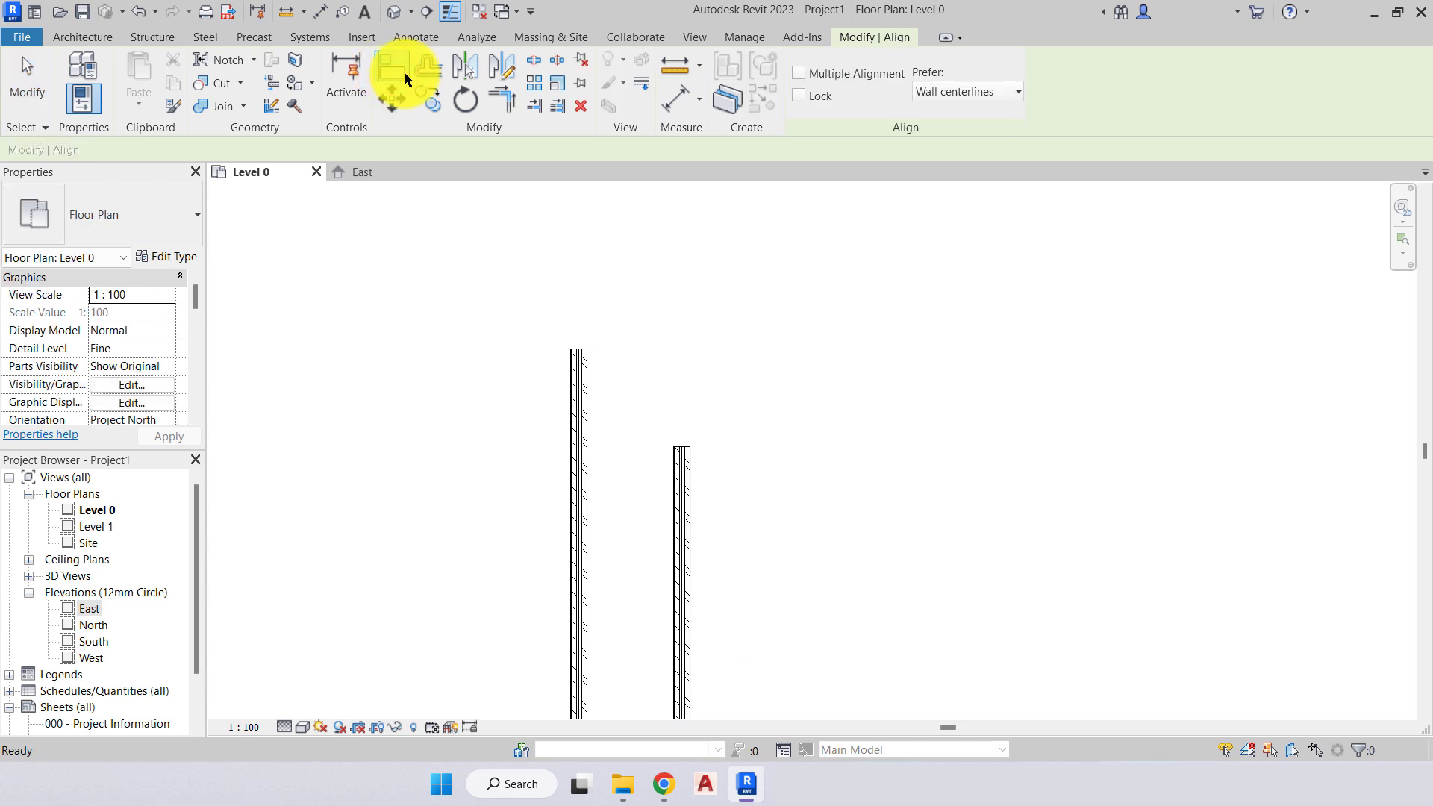
pyautogui.press('Escape')
# Align the upper end of the longer wall with the upper end of the shorter wall using the Align tool.
pyautogui.scroll(4, 638, 448)
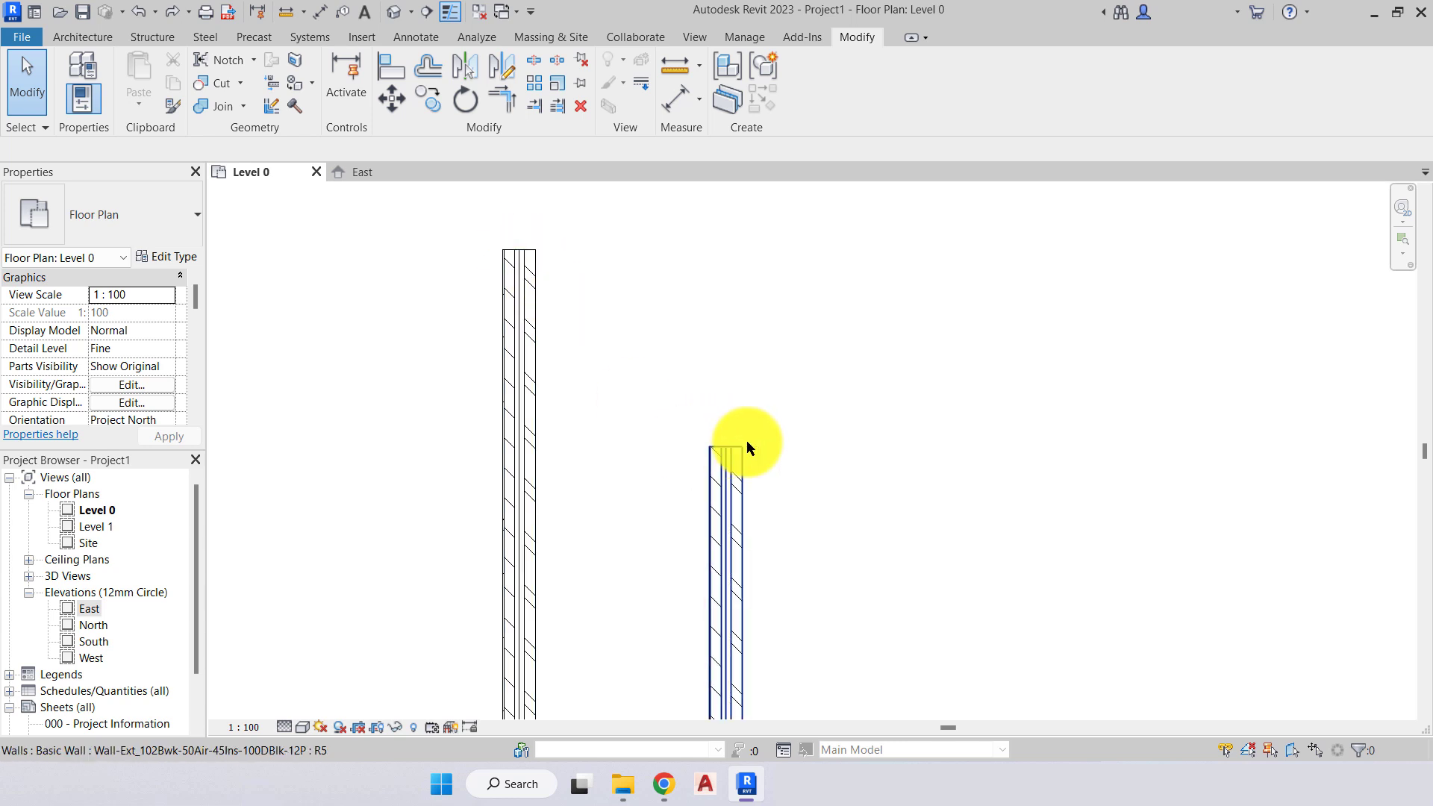
pyautogui.click(530, 282)
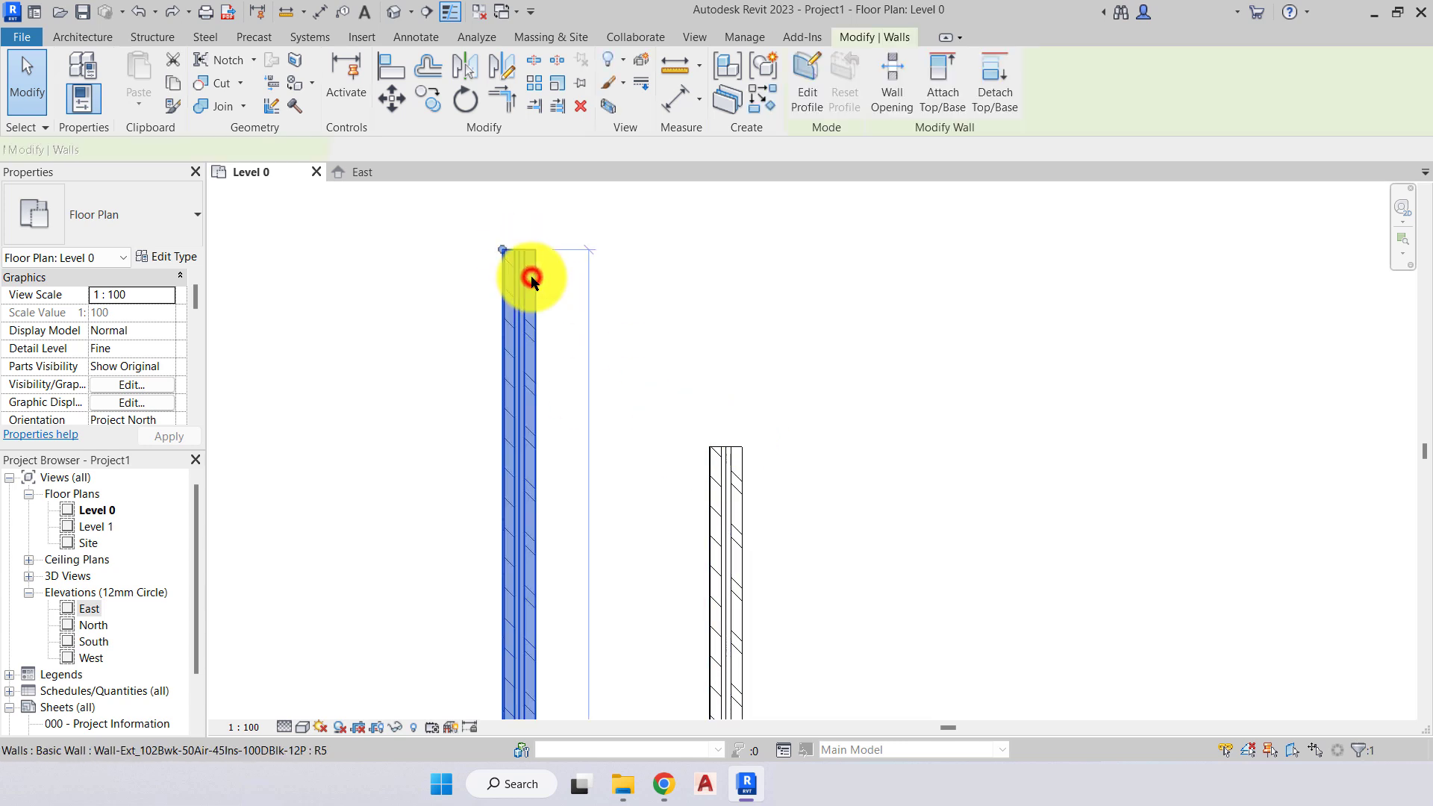
pyautogui.click(389, 66)
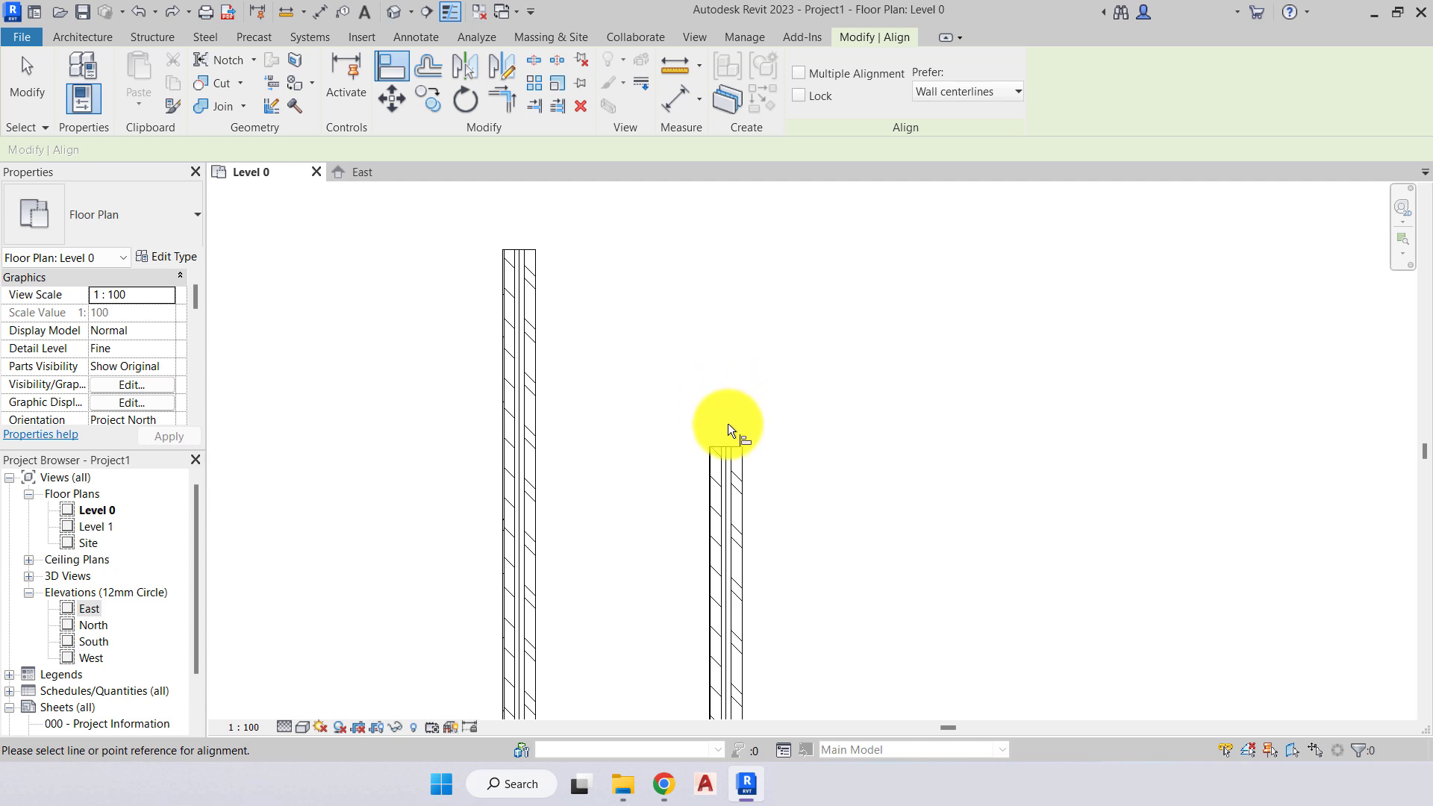
pyautogui.scroll(5, 724, 446)
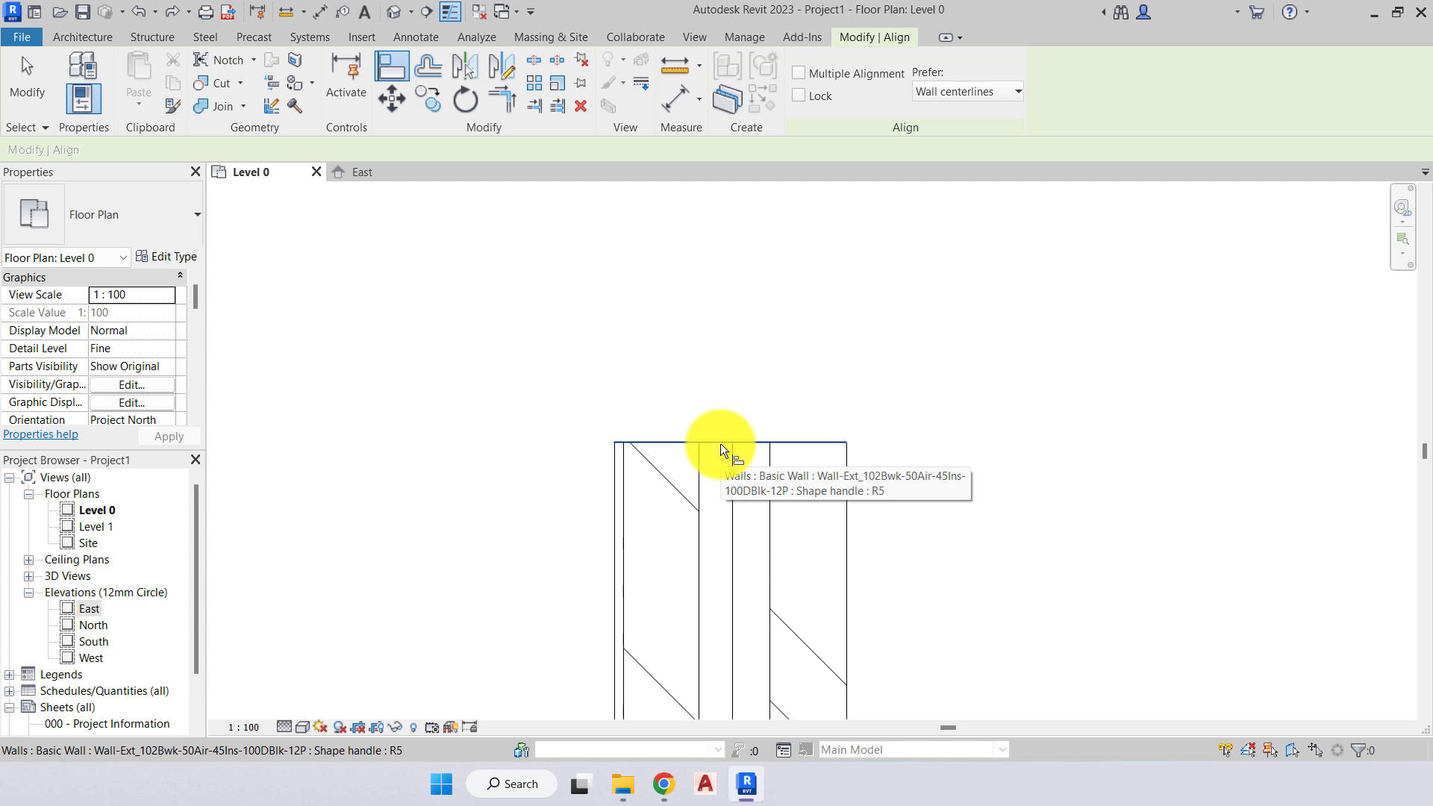
pyautogui.scroll(-5, 719, 444)
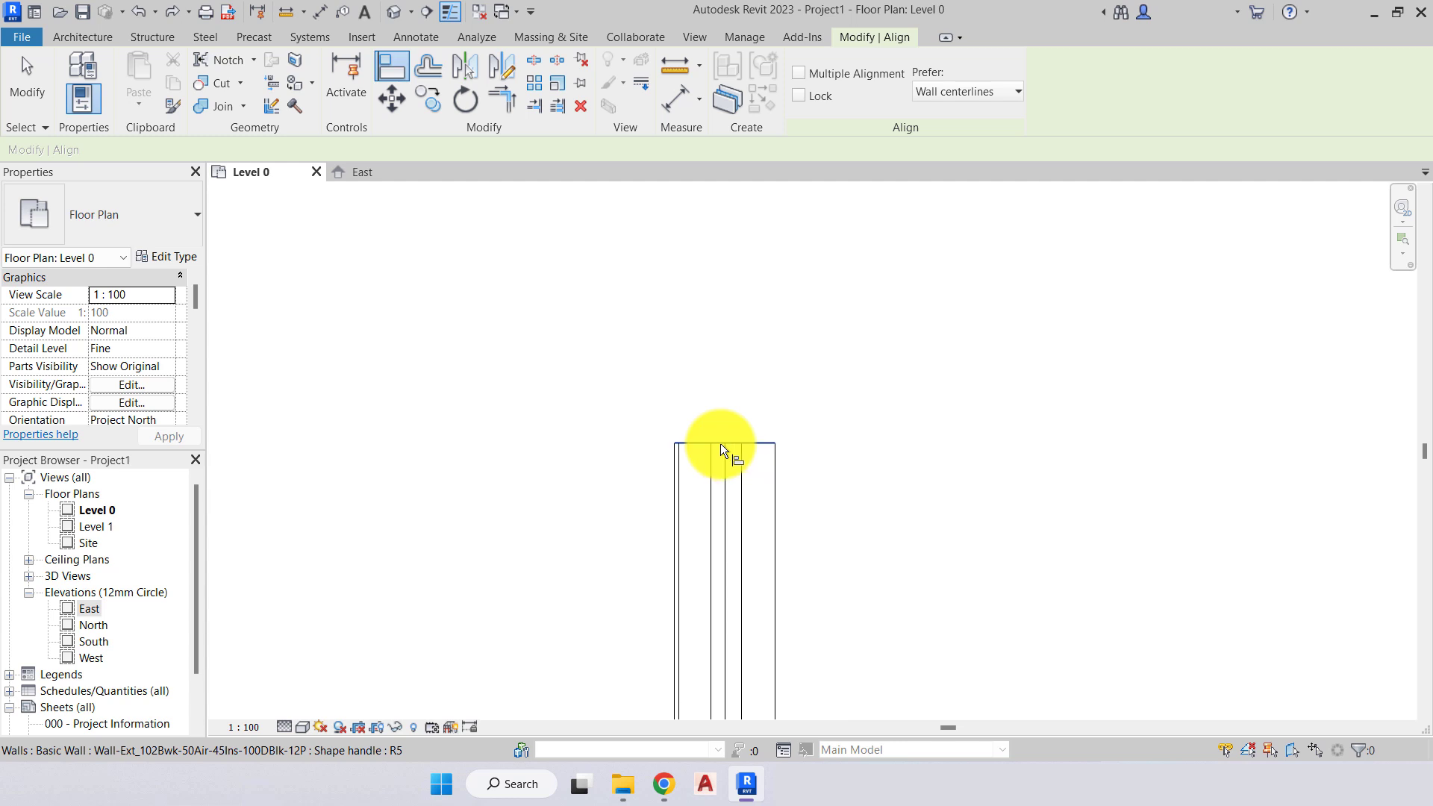
pyautogui.click(720, 443)
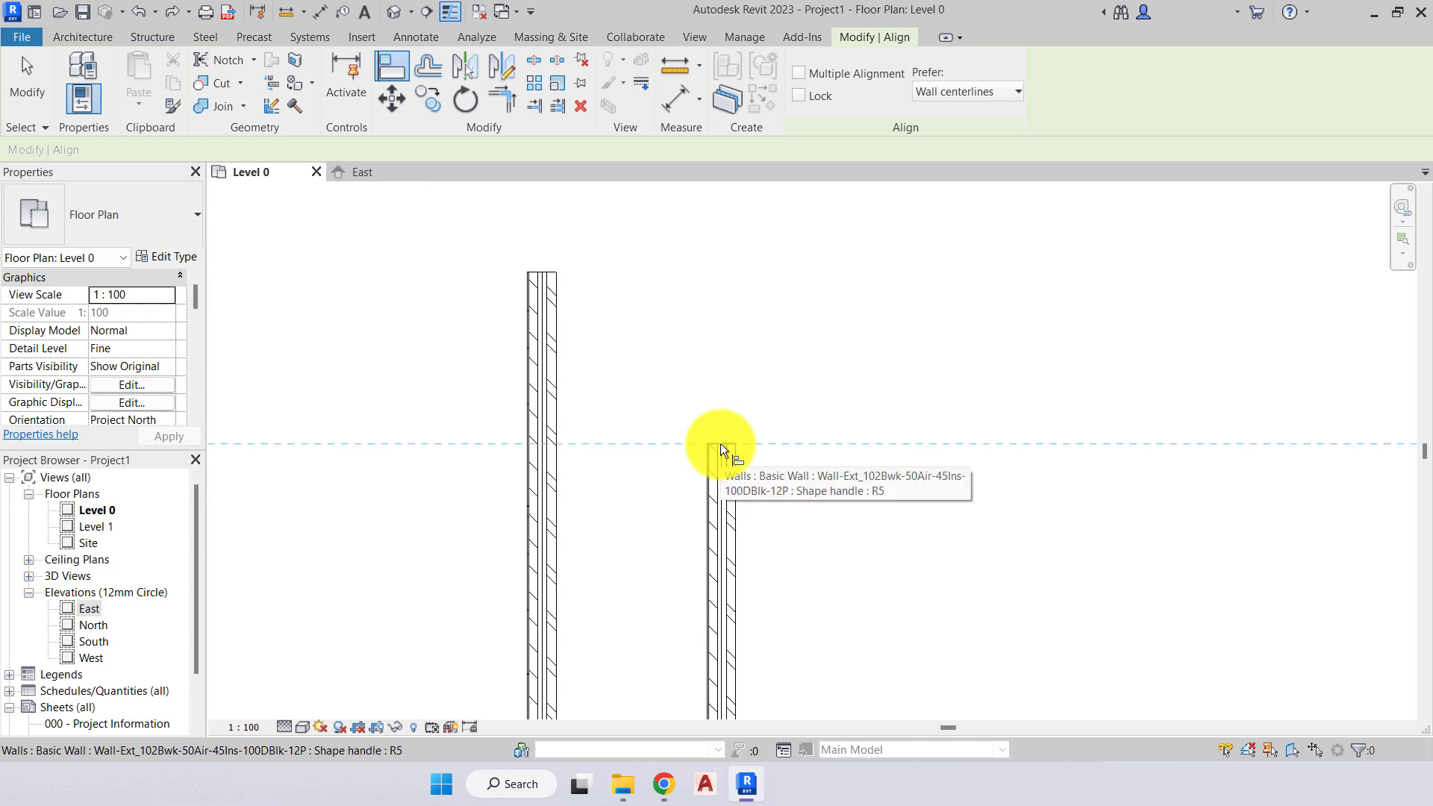
pyautogui.scroll(3, 631, 358)
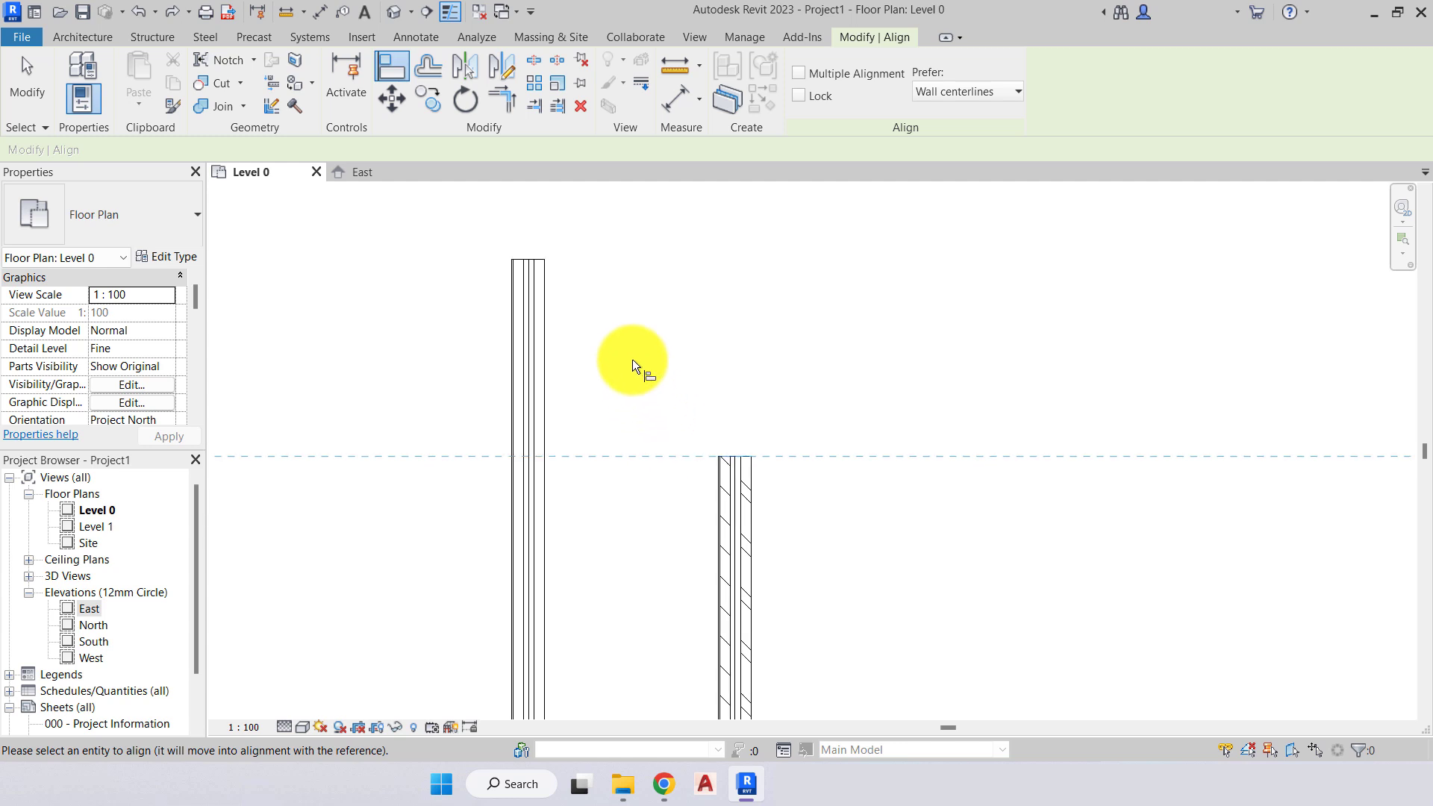
pyautogui.moveTo(630, 352); pyautogui.dragTo(705, 440, button='middle')
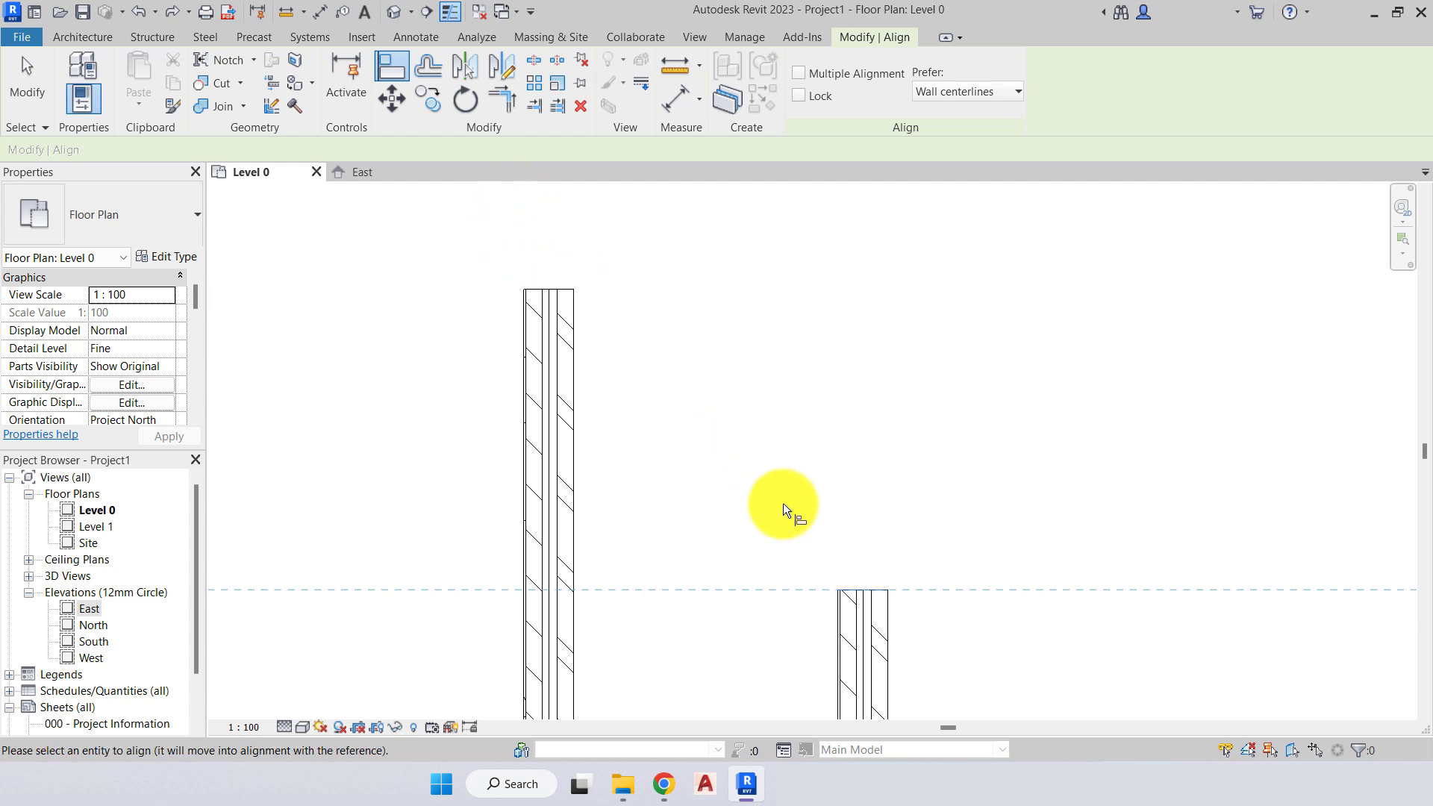
pyautogui.click(552, 289)
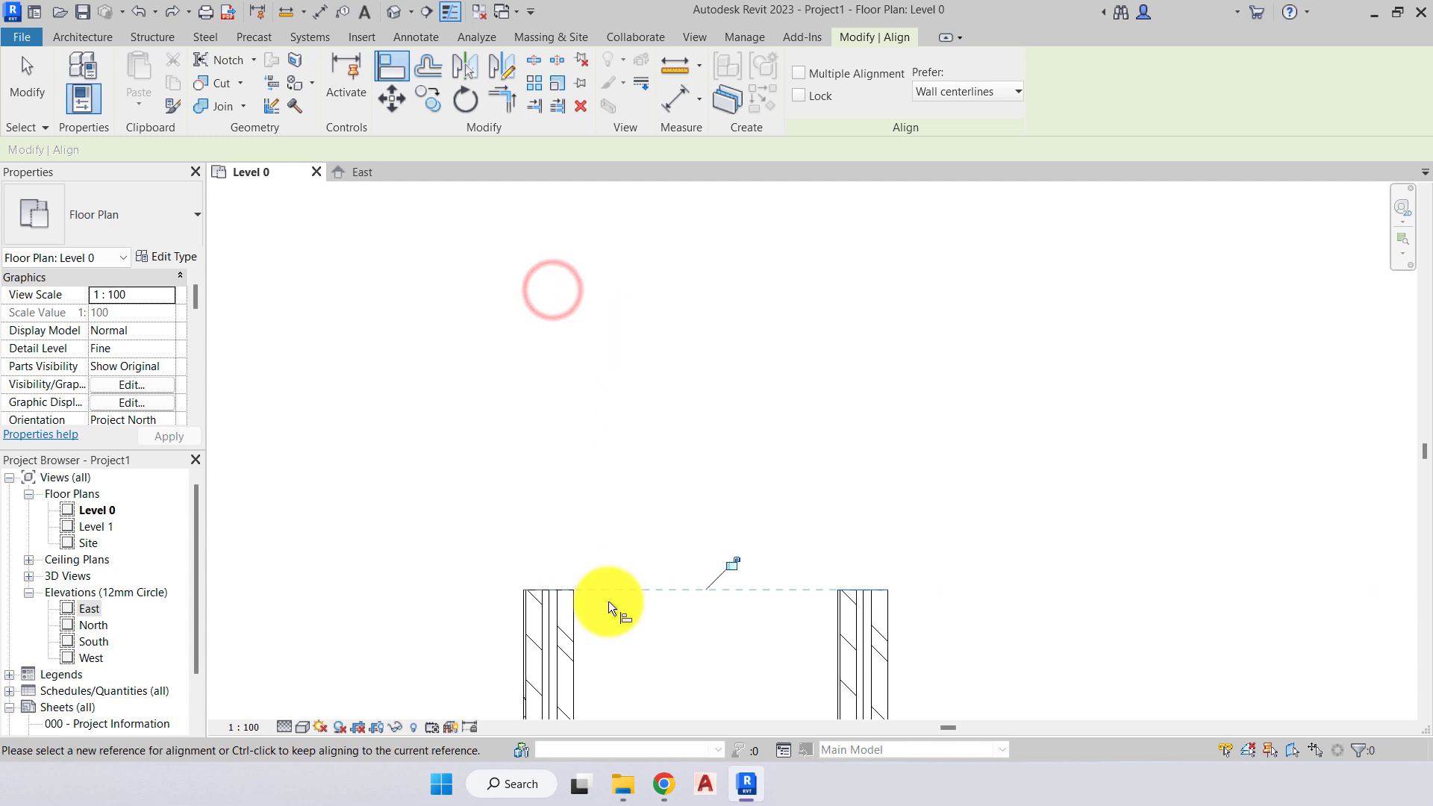
pyautogui.scroll(-3, 649, 588)
pyautogui.moveTo(651, 588); pyautogui.dragTo(602, 382, button='middle')
pyautogui.scroll(-3, 602, 382)
pyautogui.scroll(-1, 607, 451)
pyautogui.moveTo(606, 451); pyautogui.dragTo(608, 380, button='middle')
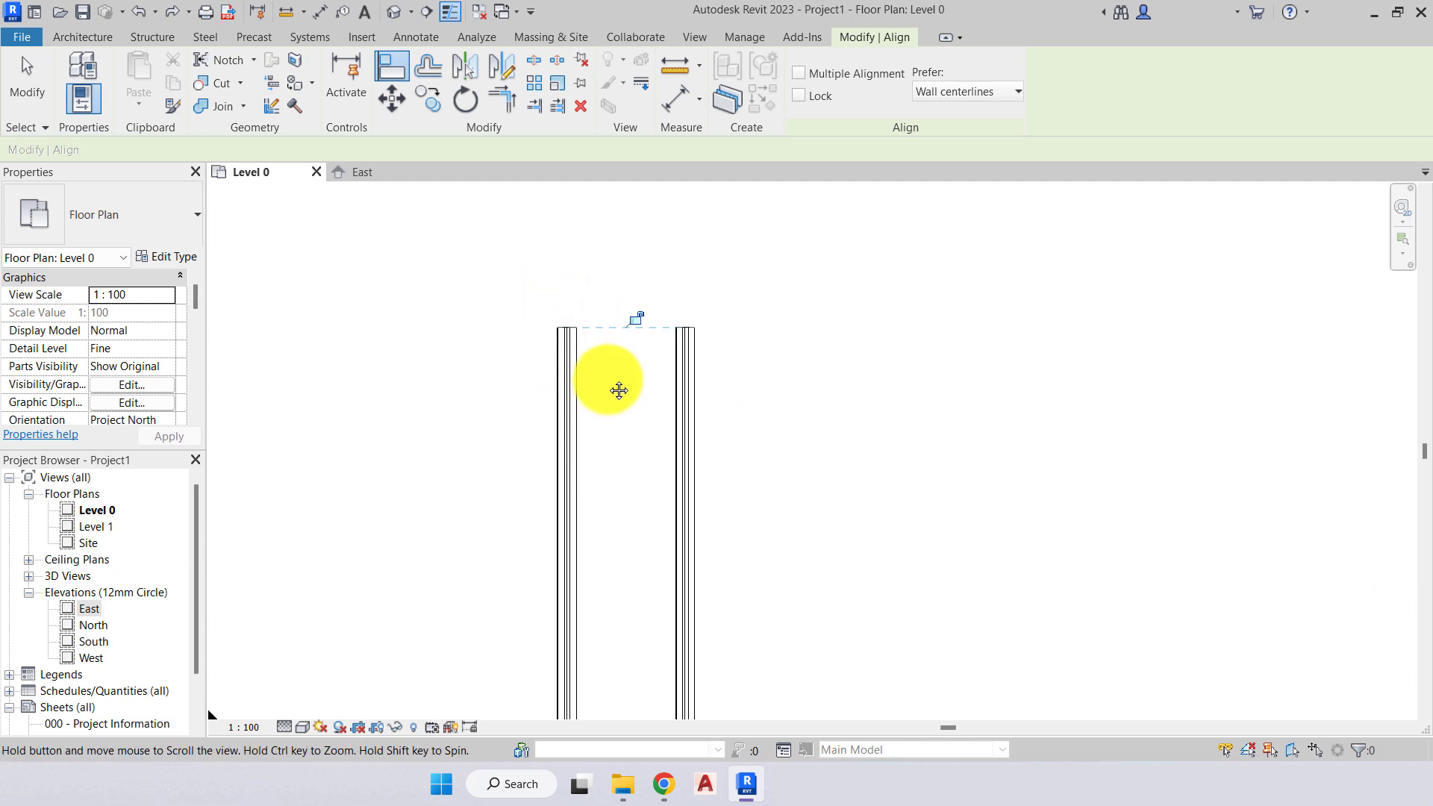
pyautogui.scroll(5, 601, 302)
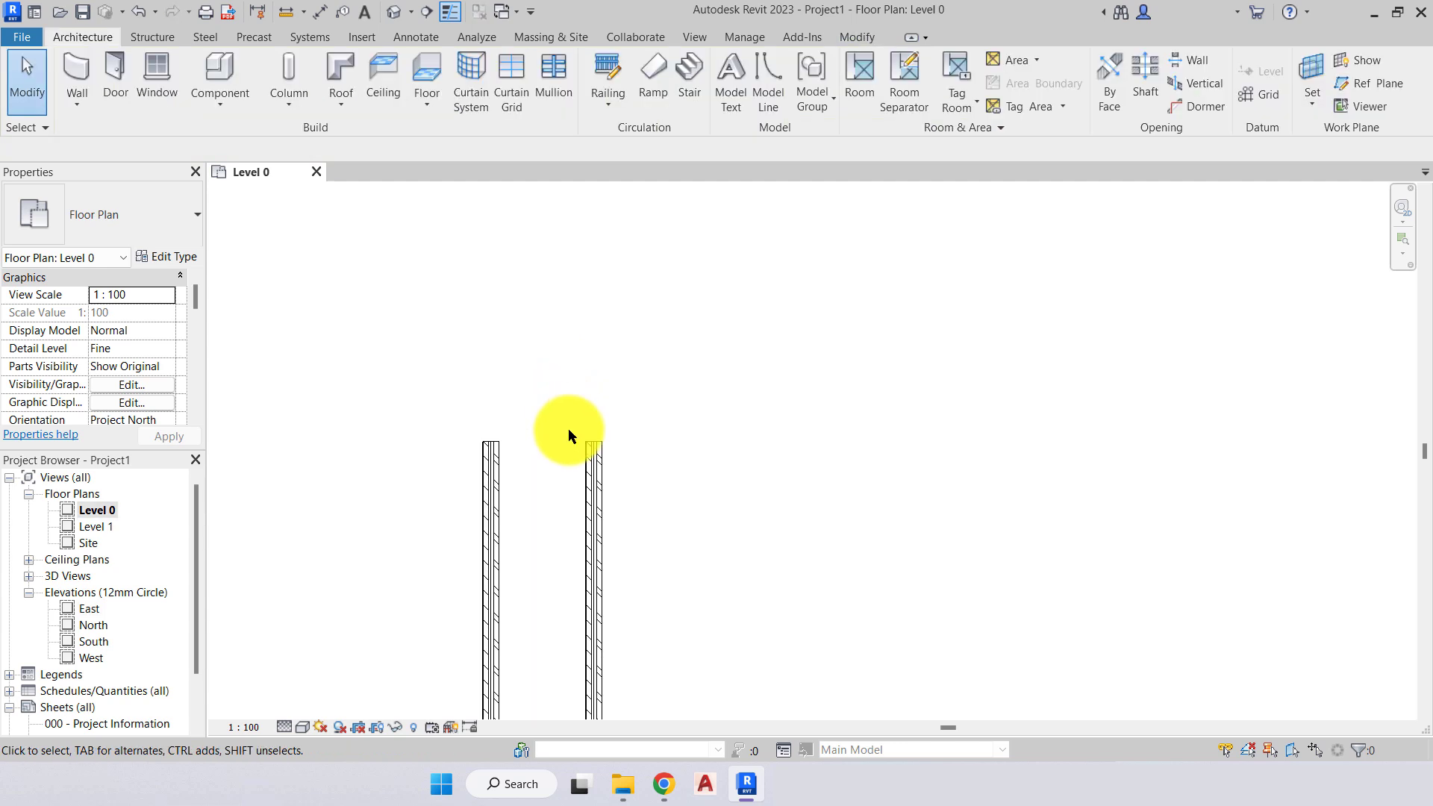
# Set the Offset tool to a numerical distance of 2000 with copying kept on.
pyautogui.click(596, 449)
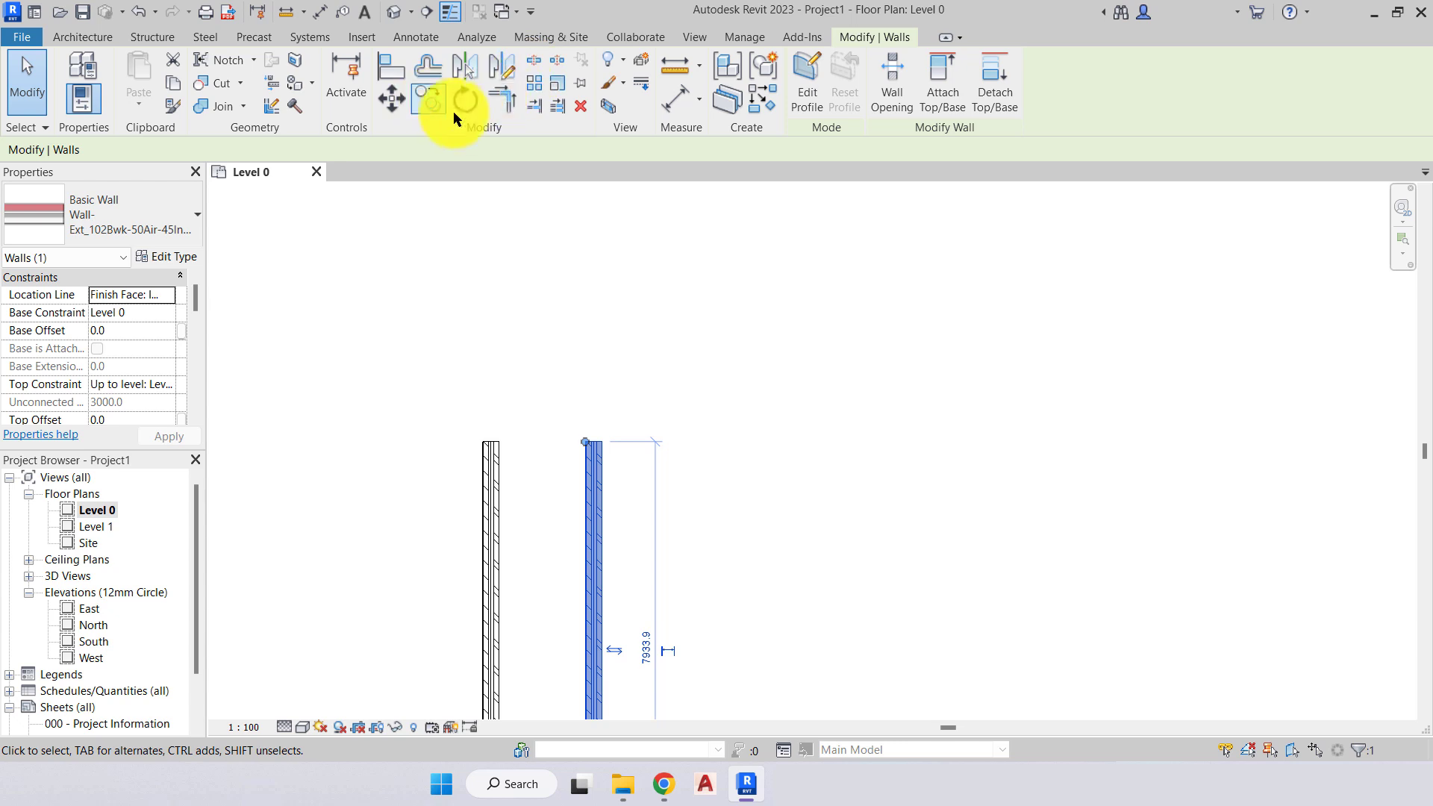
pyautogui.click(429, 69)
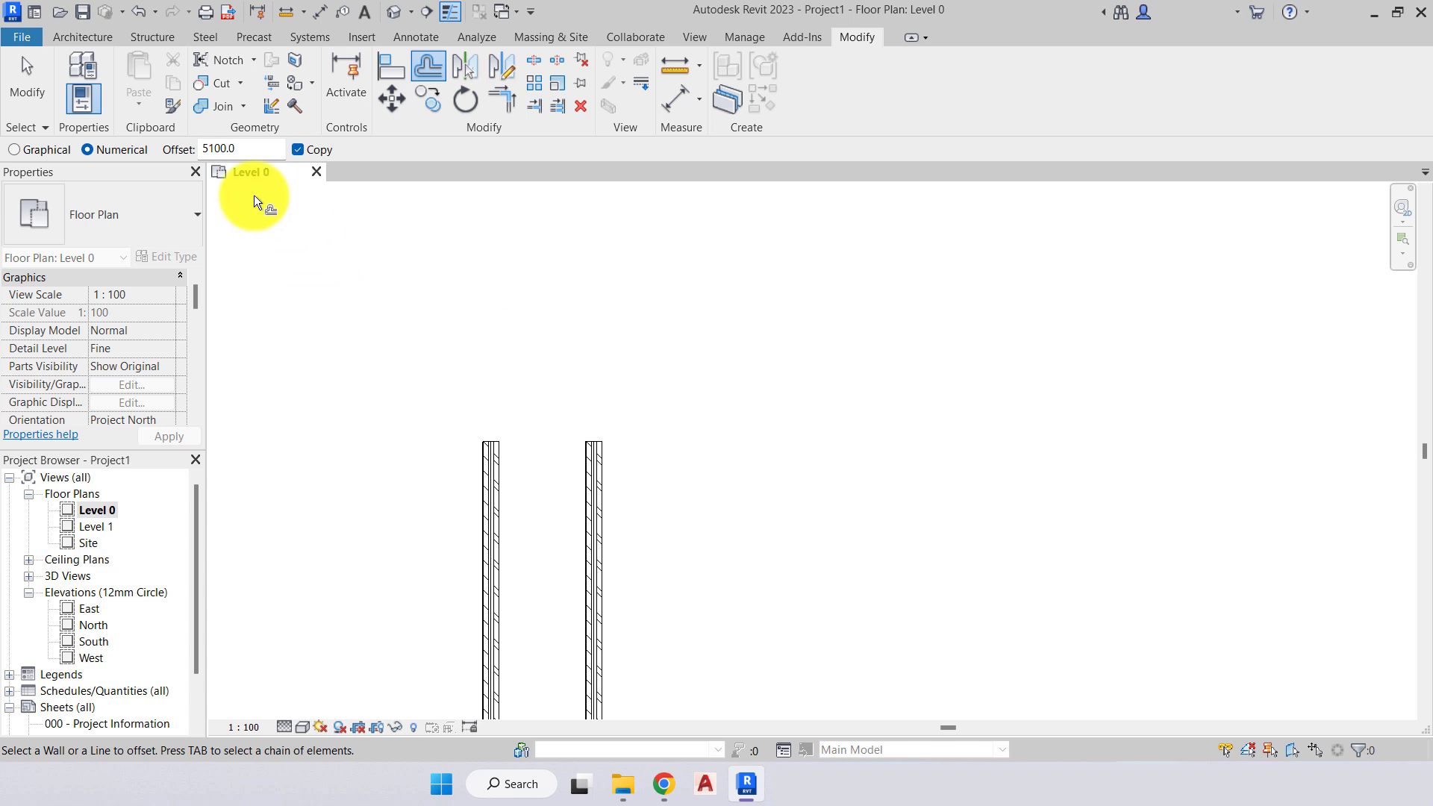
pyautogui.click(102, 157)
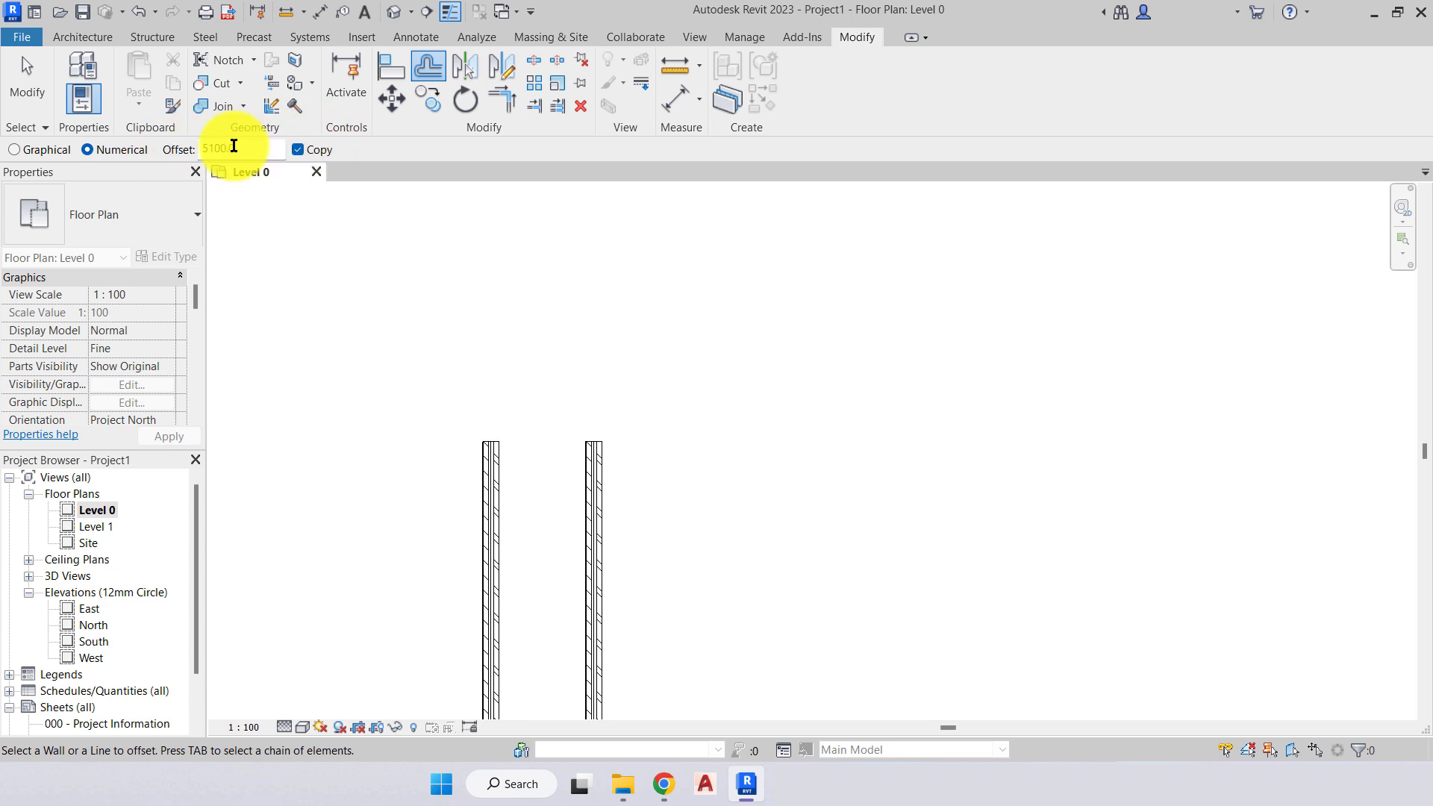
pyautogui.doubleClick(257, 149)
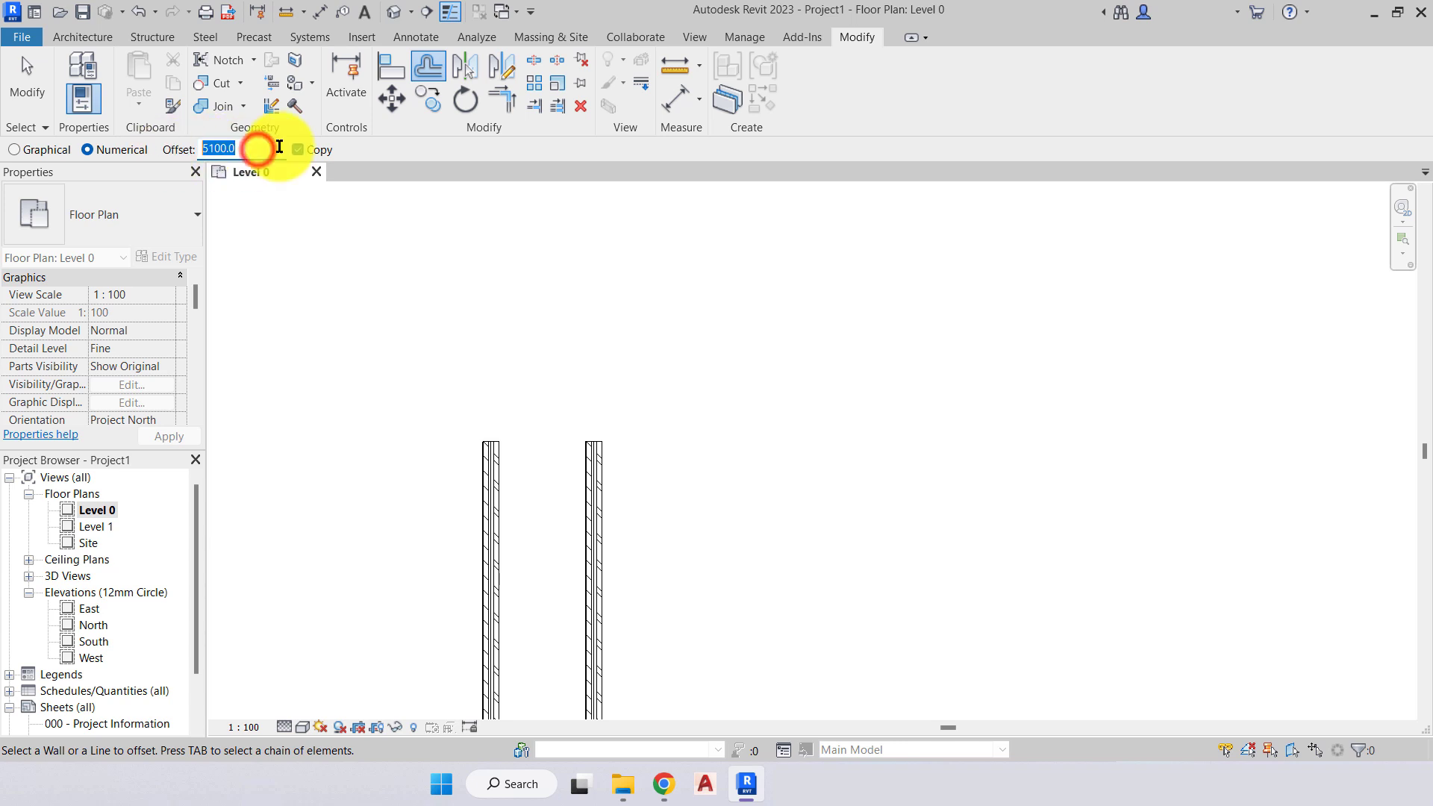
pyautogui.write('2000')
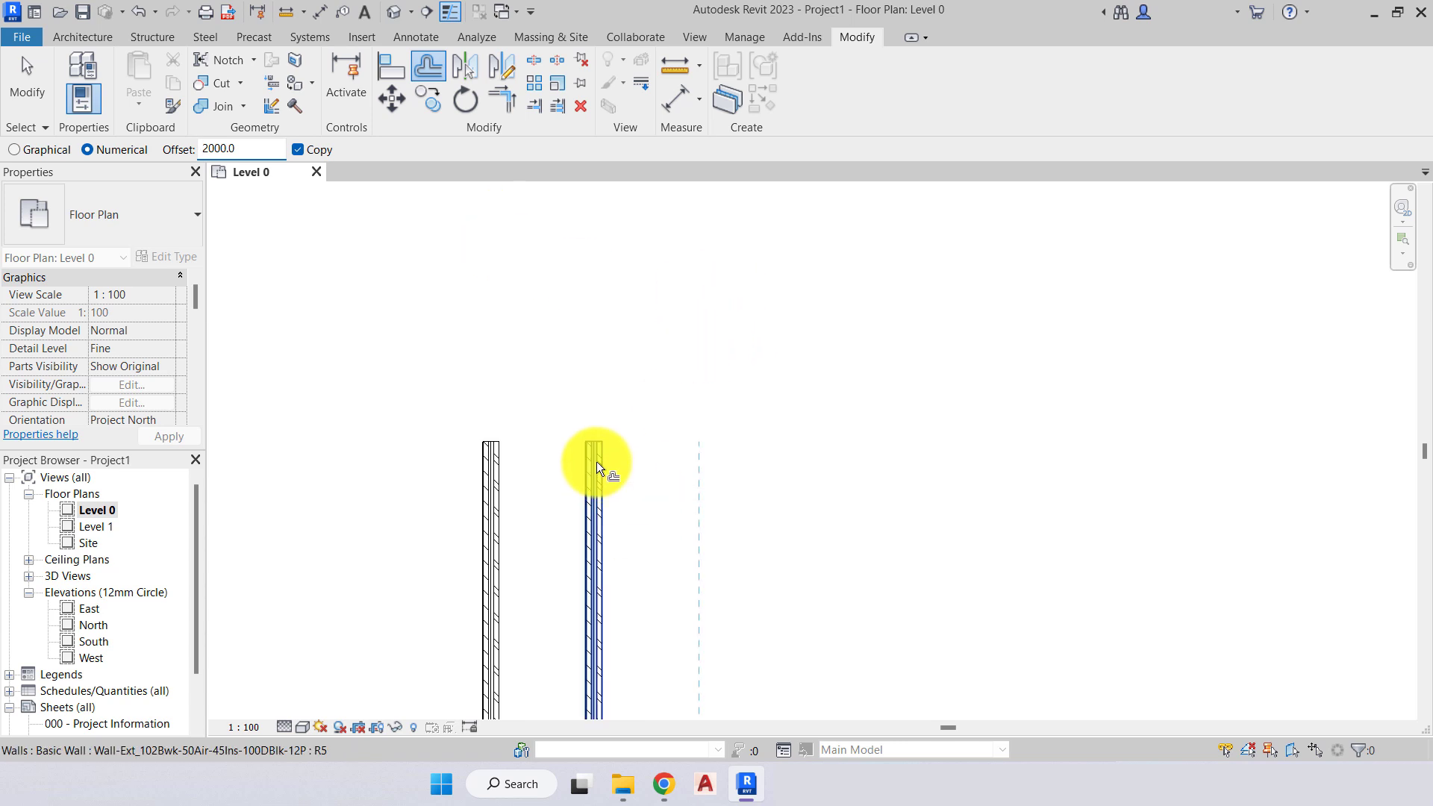
pyautogui.moveTo(597, 459); pyautogui.dragTo(483, 338, button='middle')
pyautogui.scroll(4, 553, 304)
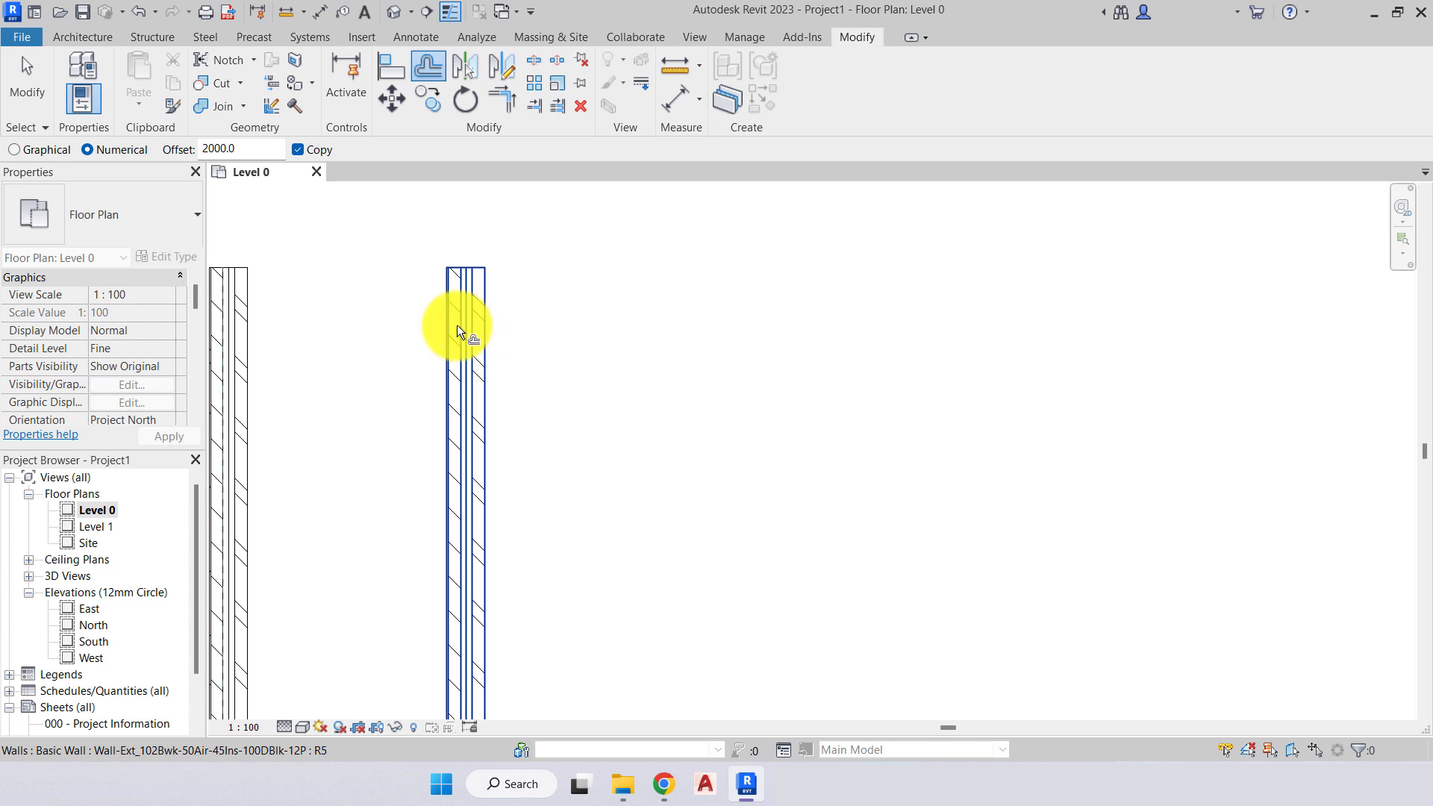
pyautogui.scroll(-1, 441, 322)
pyautogui.moveTo(441, 323); pyautogui.dragTo(610, 338, button='middle')
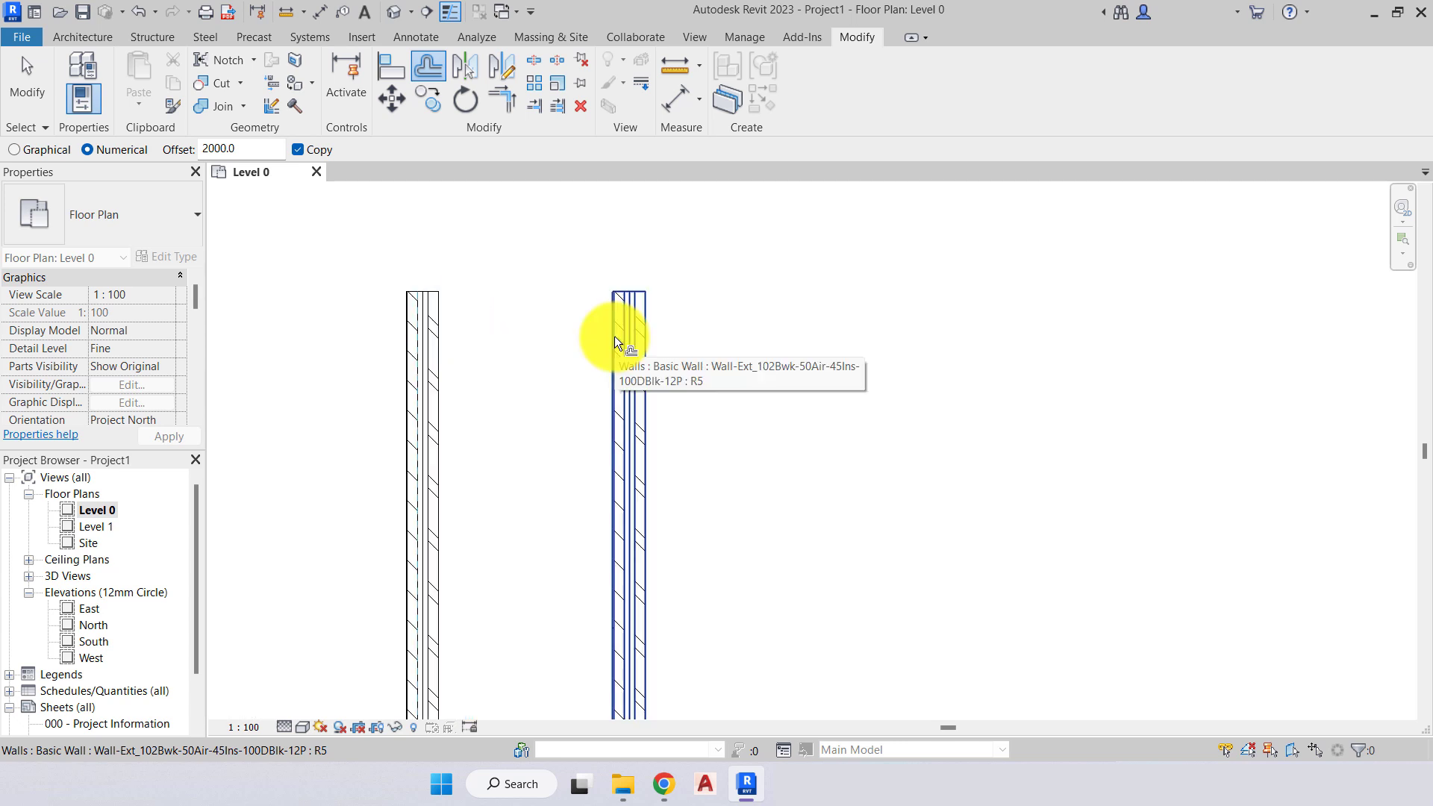
pyautogui.press('Escape')
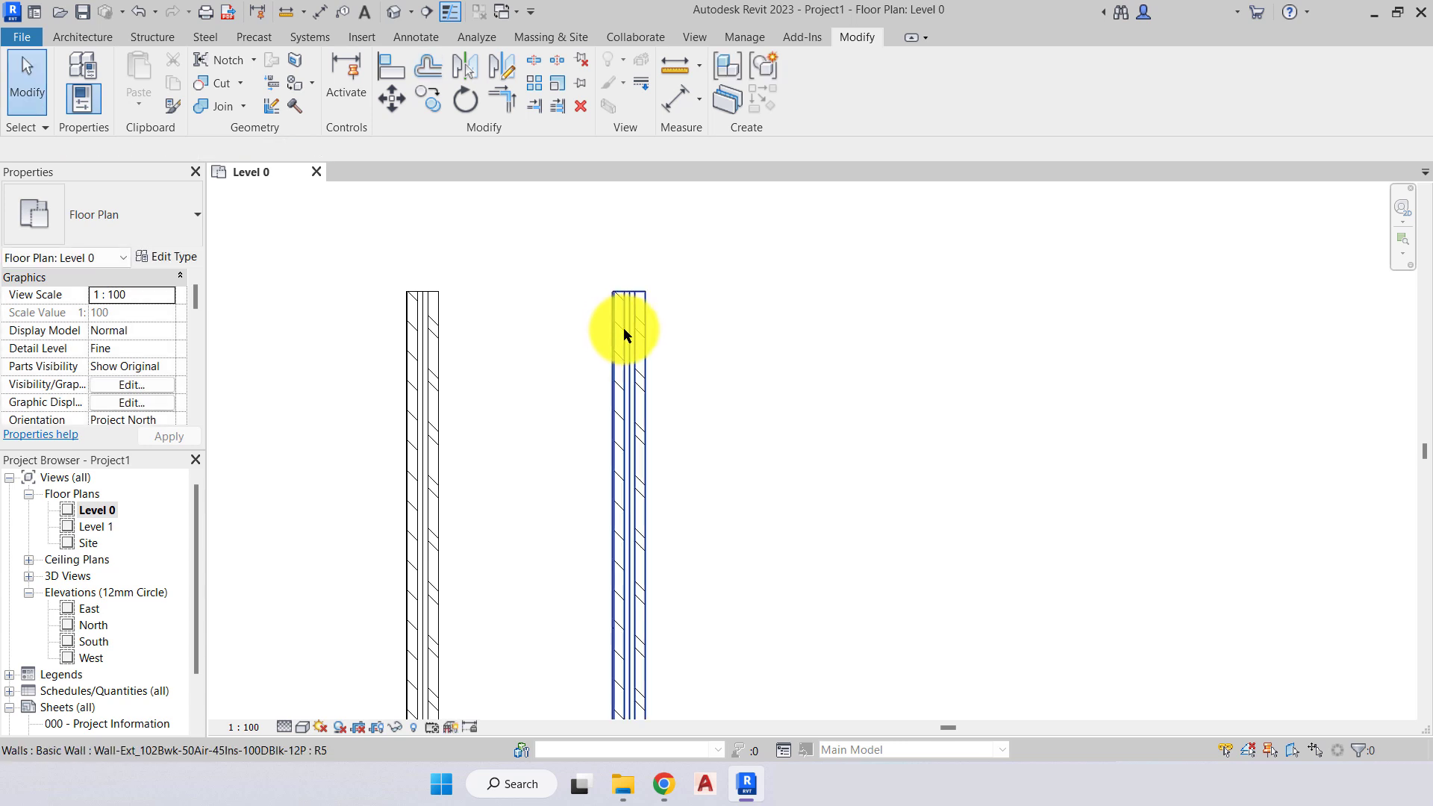
# Move the right-hand wall farther to the right, away from the other wall.
pyautogui.moveTo(624, 342); pyautogui.dragTo(1014, 342)
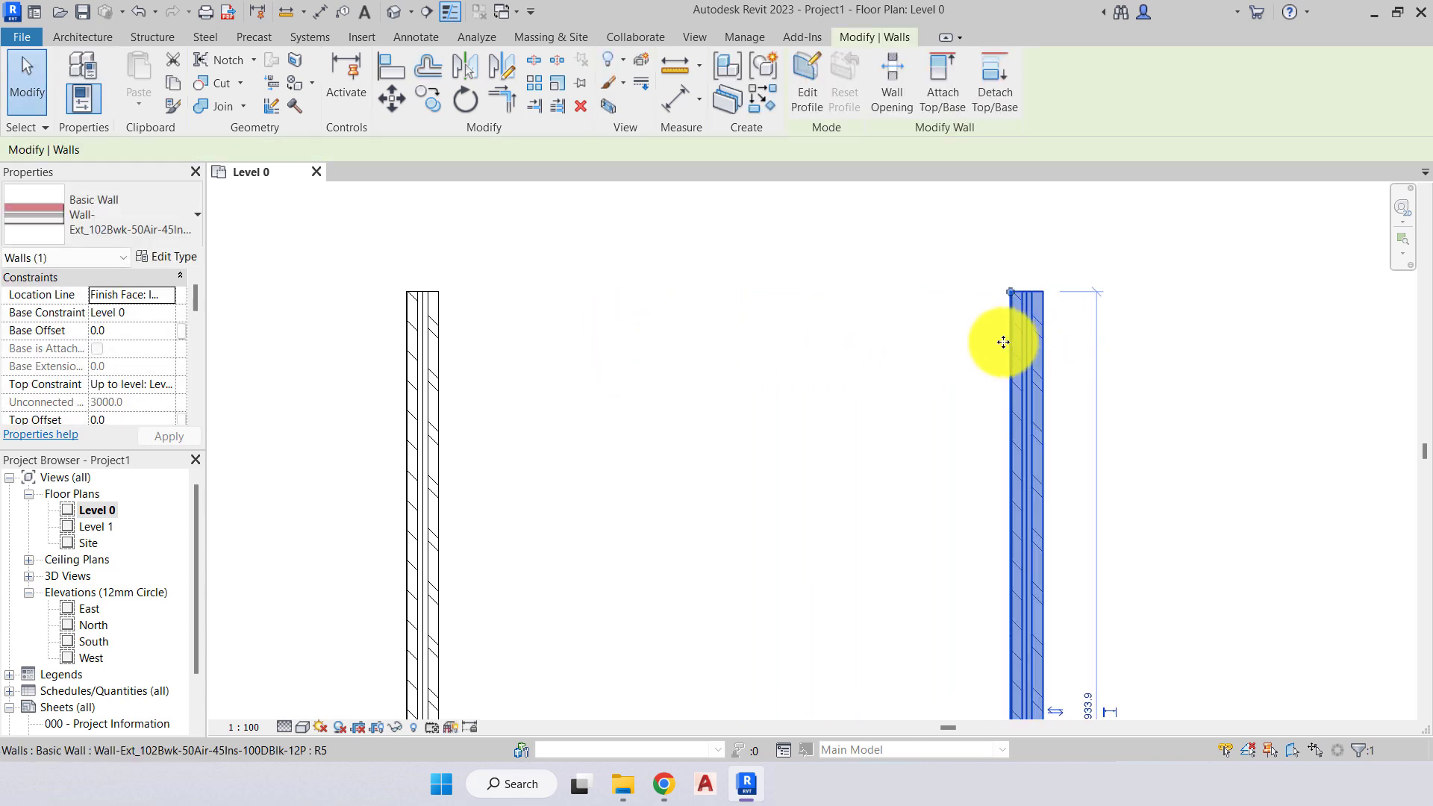
pyautogui.moveTo(1013, 342); pyautogui.dragTo(768, 351, button='middle')
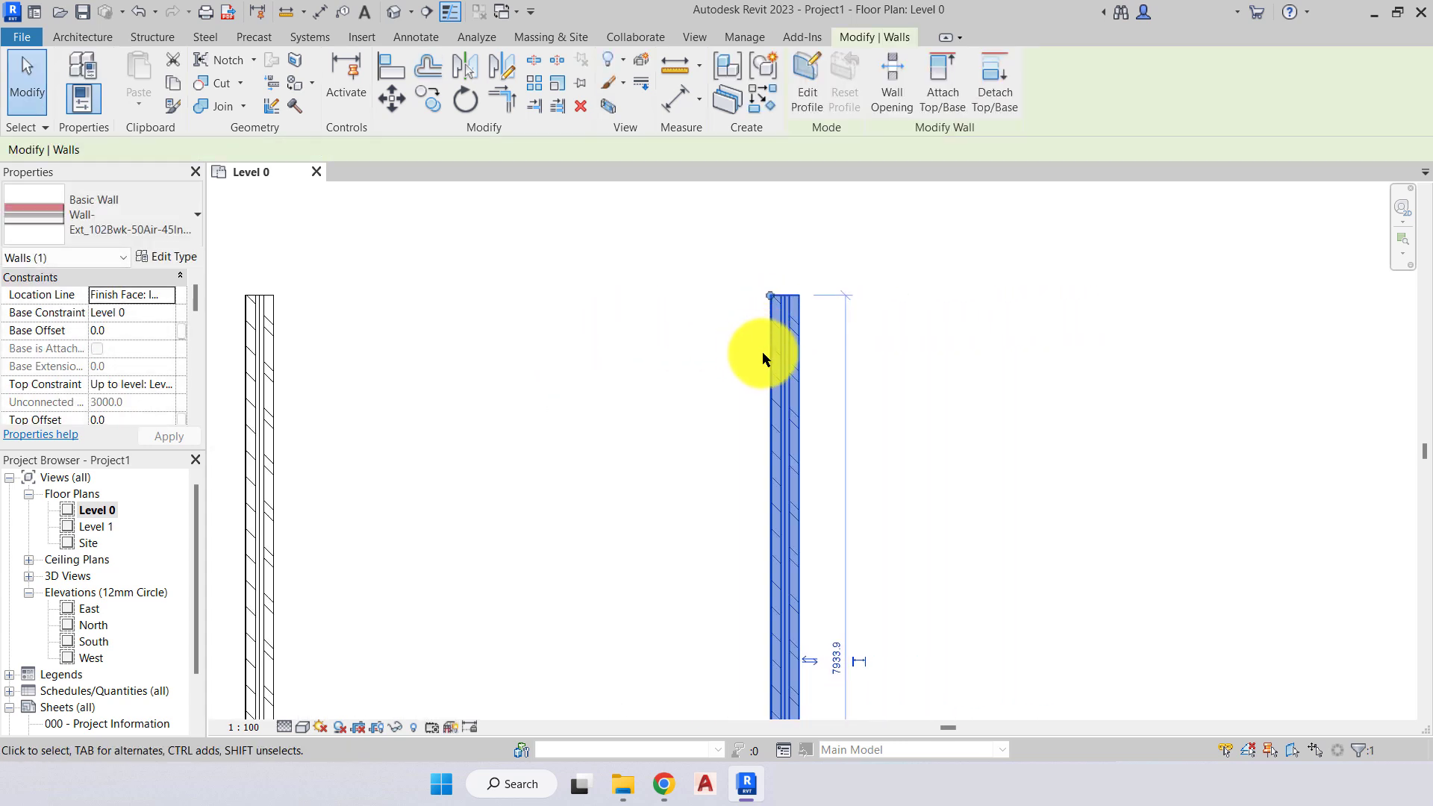
pyautogui.press('Escape')
# Offset the moved wall to its right by 2000 as a copy, repeating from each new wall for four copies.
pyautogui.click(780, 340)
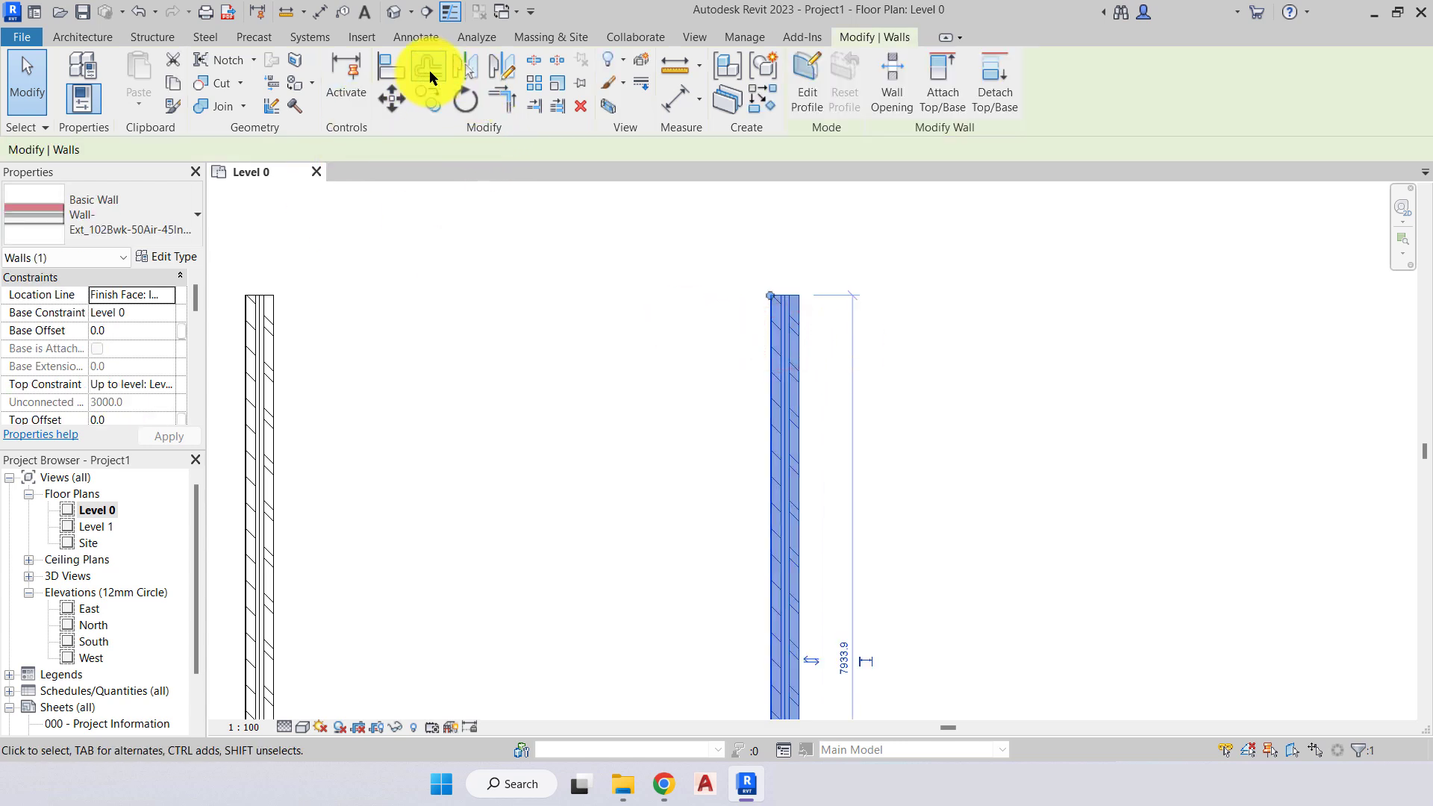
pyautogui.click(429, 70)
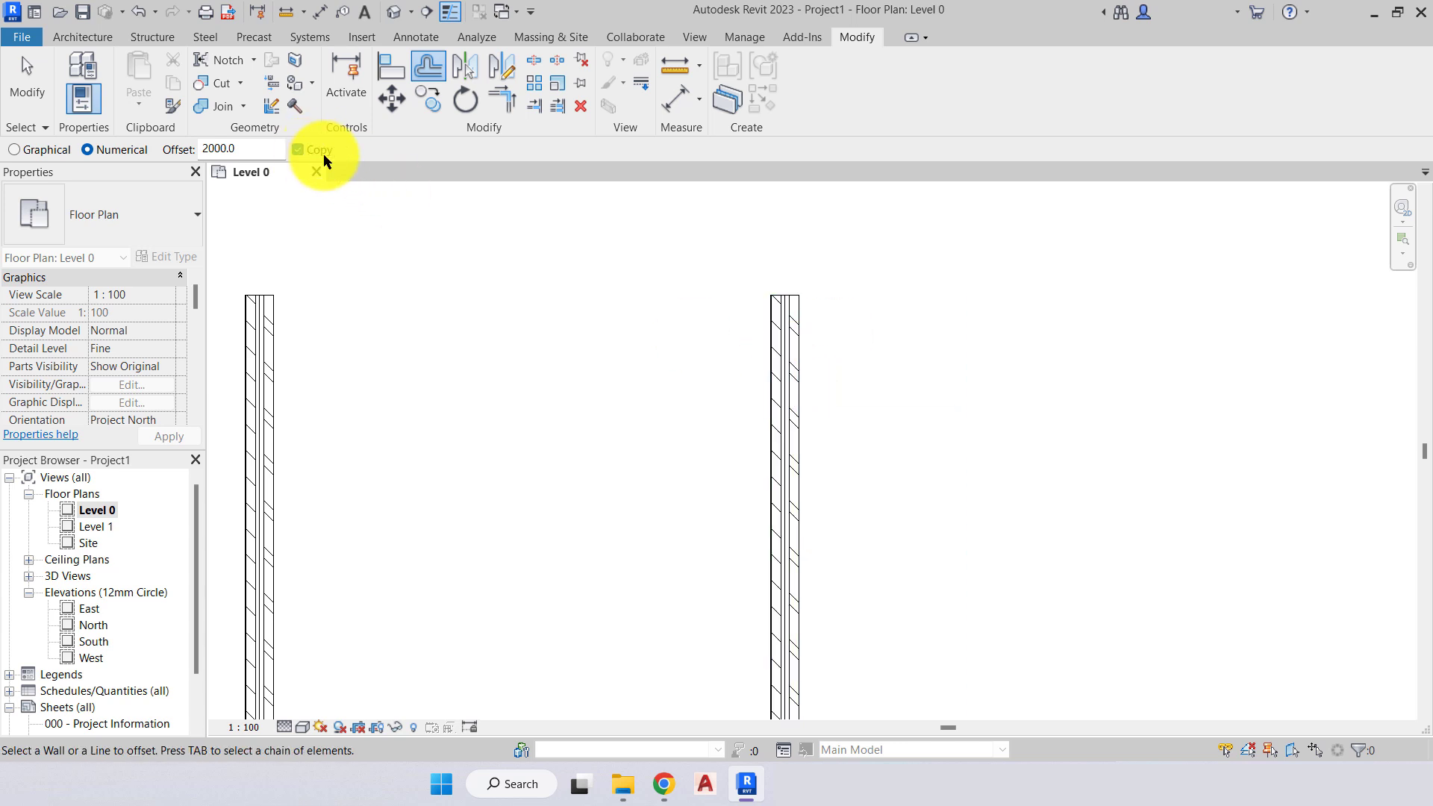
pyautogui.moveTo(629, 334); pyautogui.dragTo(521, 323, button='middle')
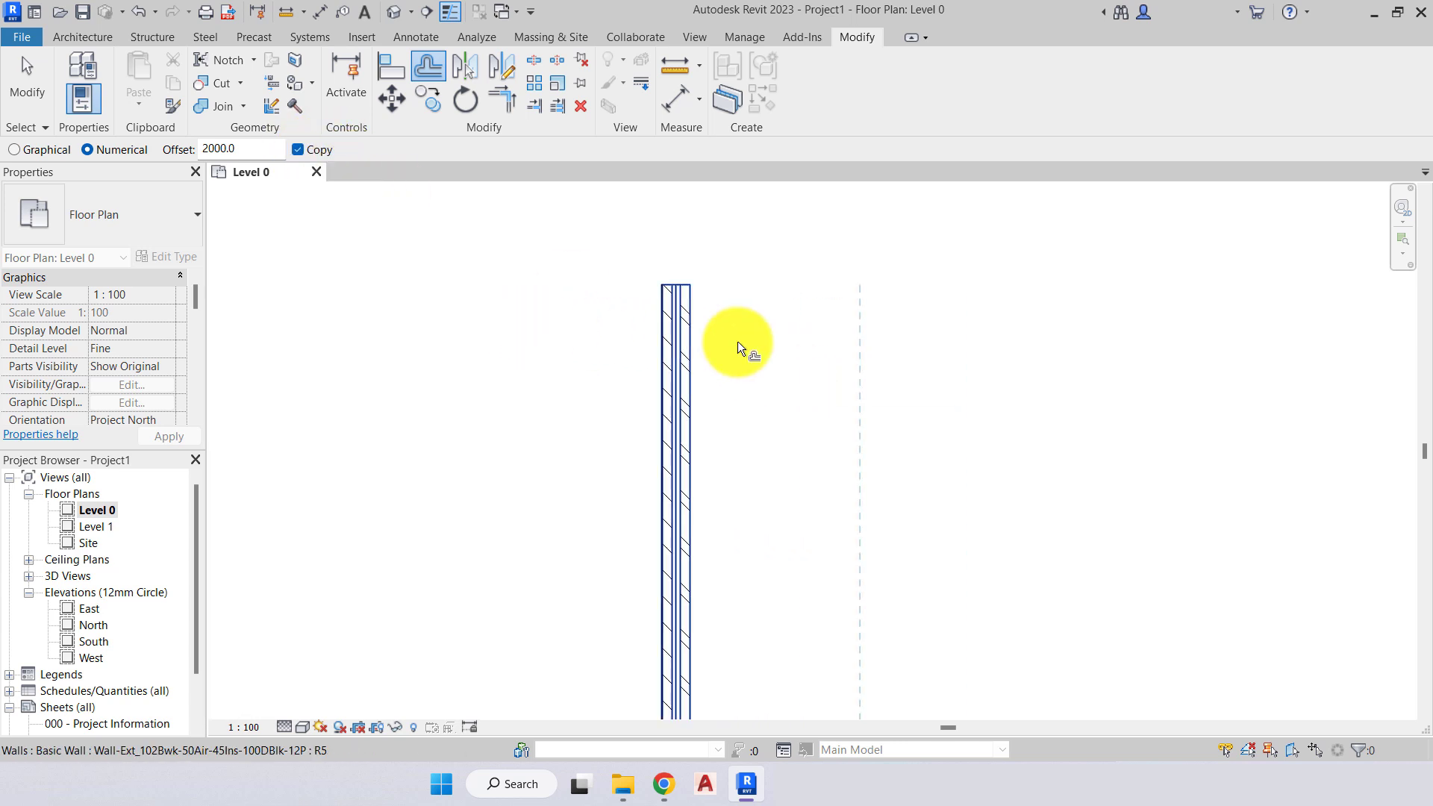
pyautogui.click(692, 348)
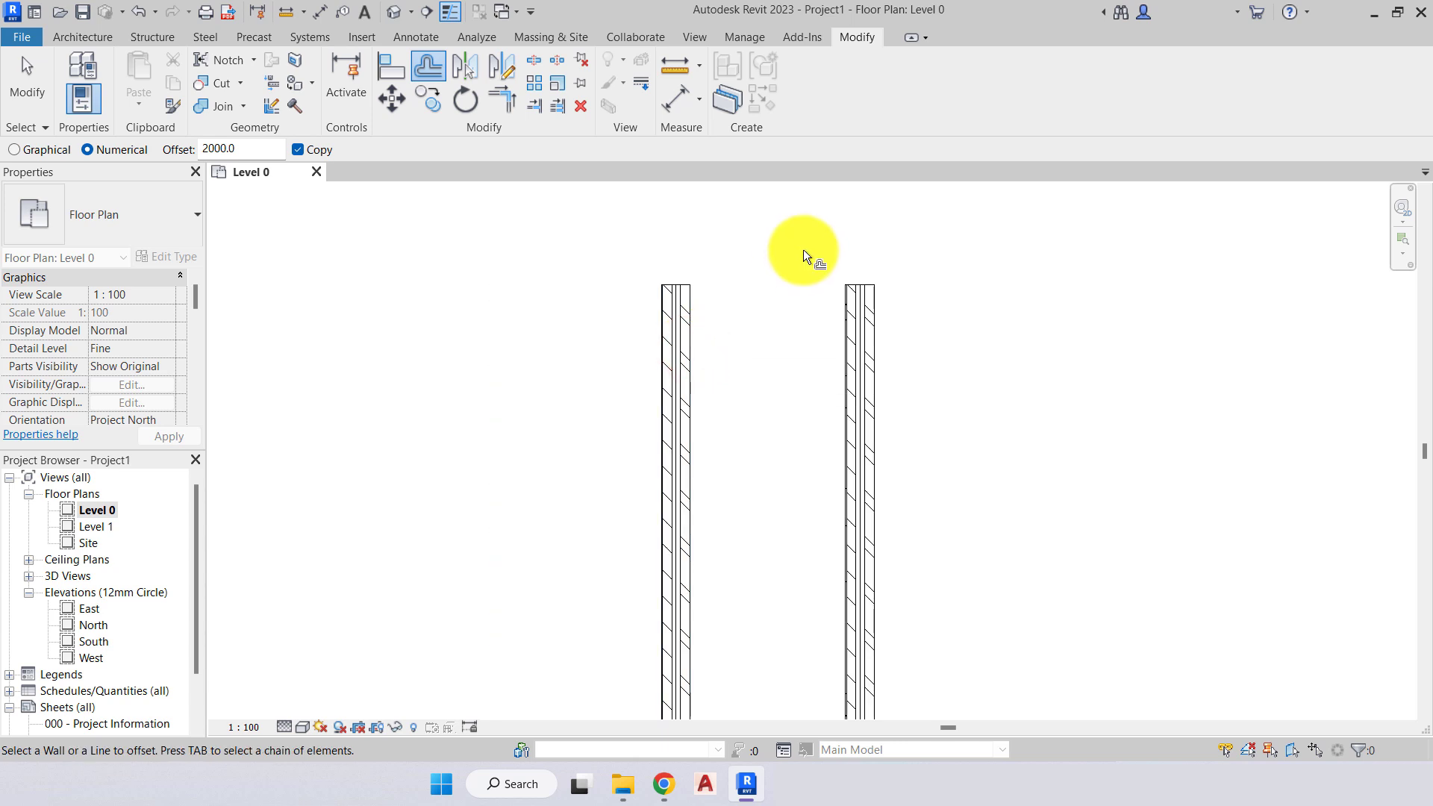
pyautogui.click(876, 379)
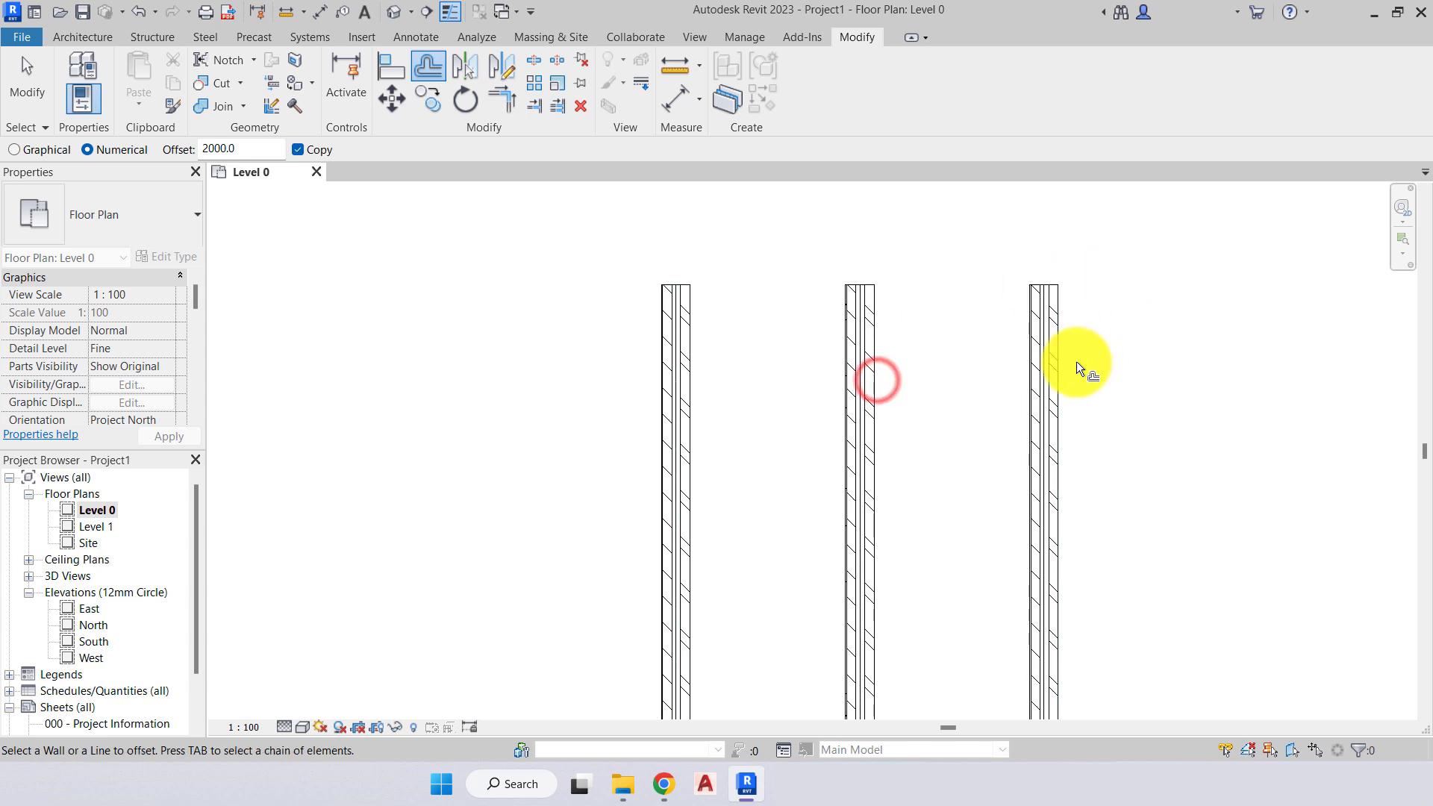
pyautogui.click(1056, 377)
pyautogui.scroll(-1, 1041, 378)
pyautogui.scroll(-1, 1023, 378)
pyautogui.moveTo(1186, 375); pyautogui.dragTo(925, 368, button='middle')
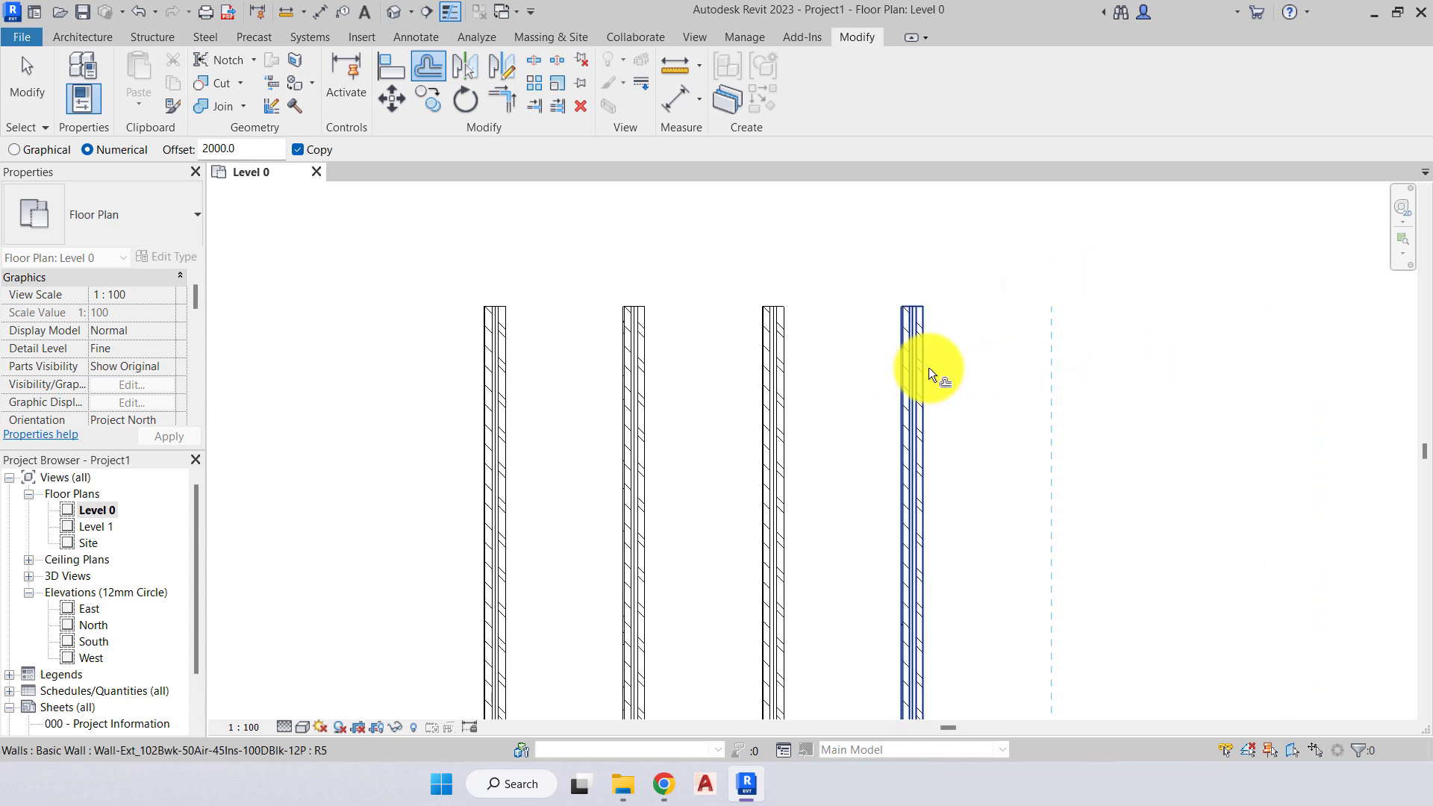
pyautogui.click(922, 374)
pyautogui.moveTo(1001, 395); pyautogui.dragTo(905, 393, button='middle')
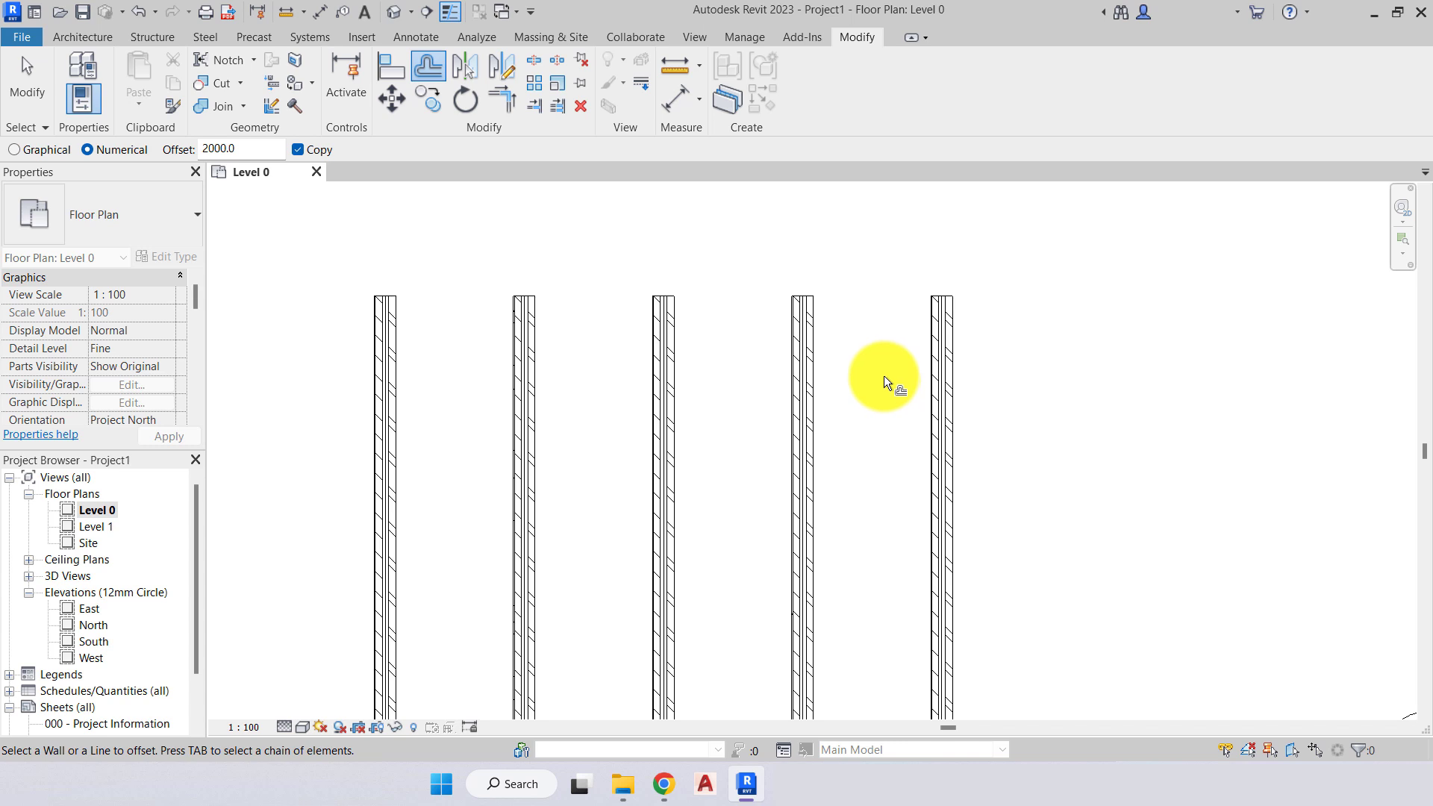
pyautogui.rightClick(883, 375)
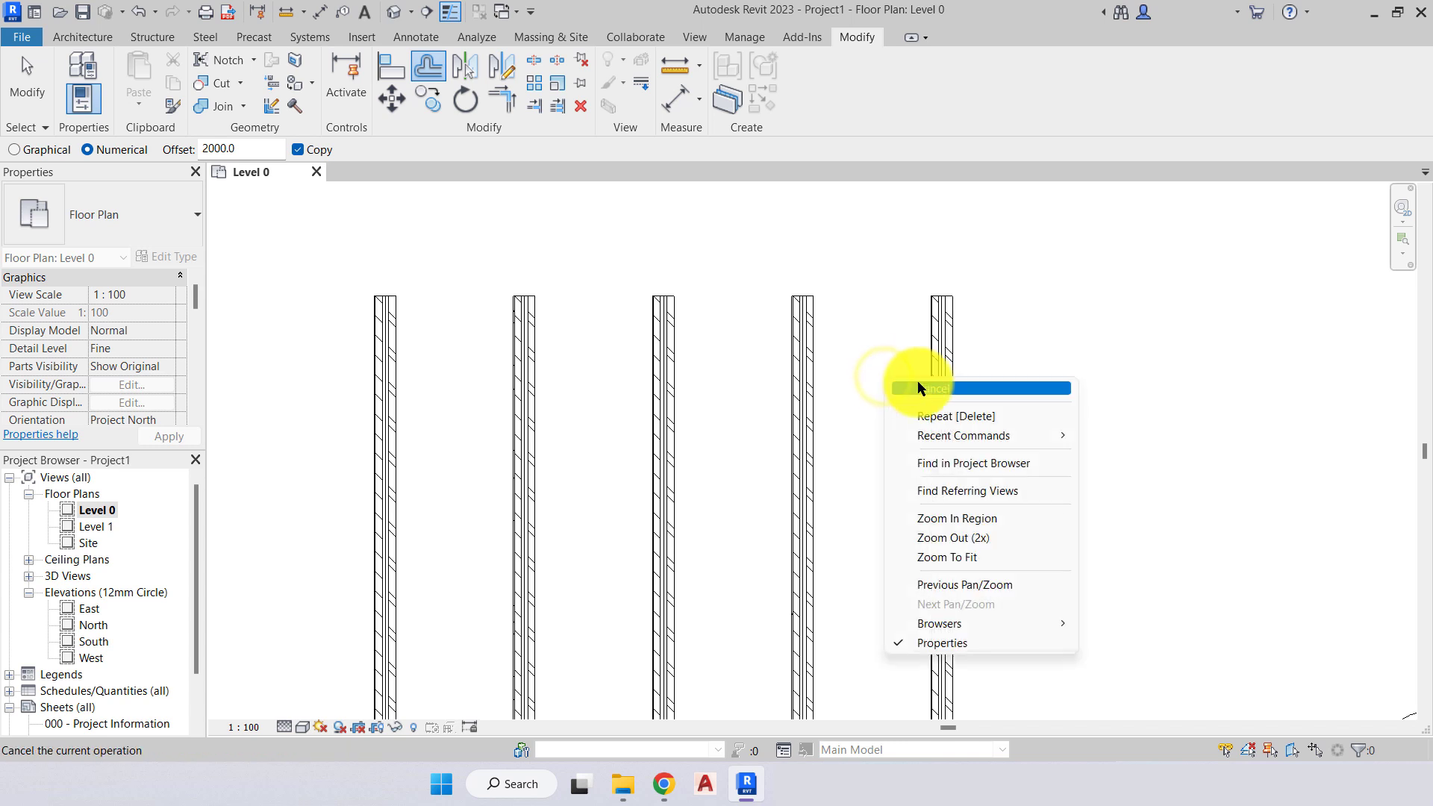
pyautogui.click(915, 384)
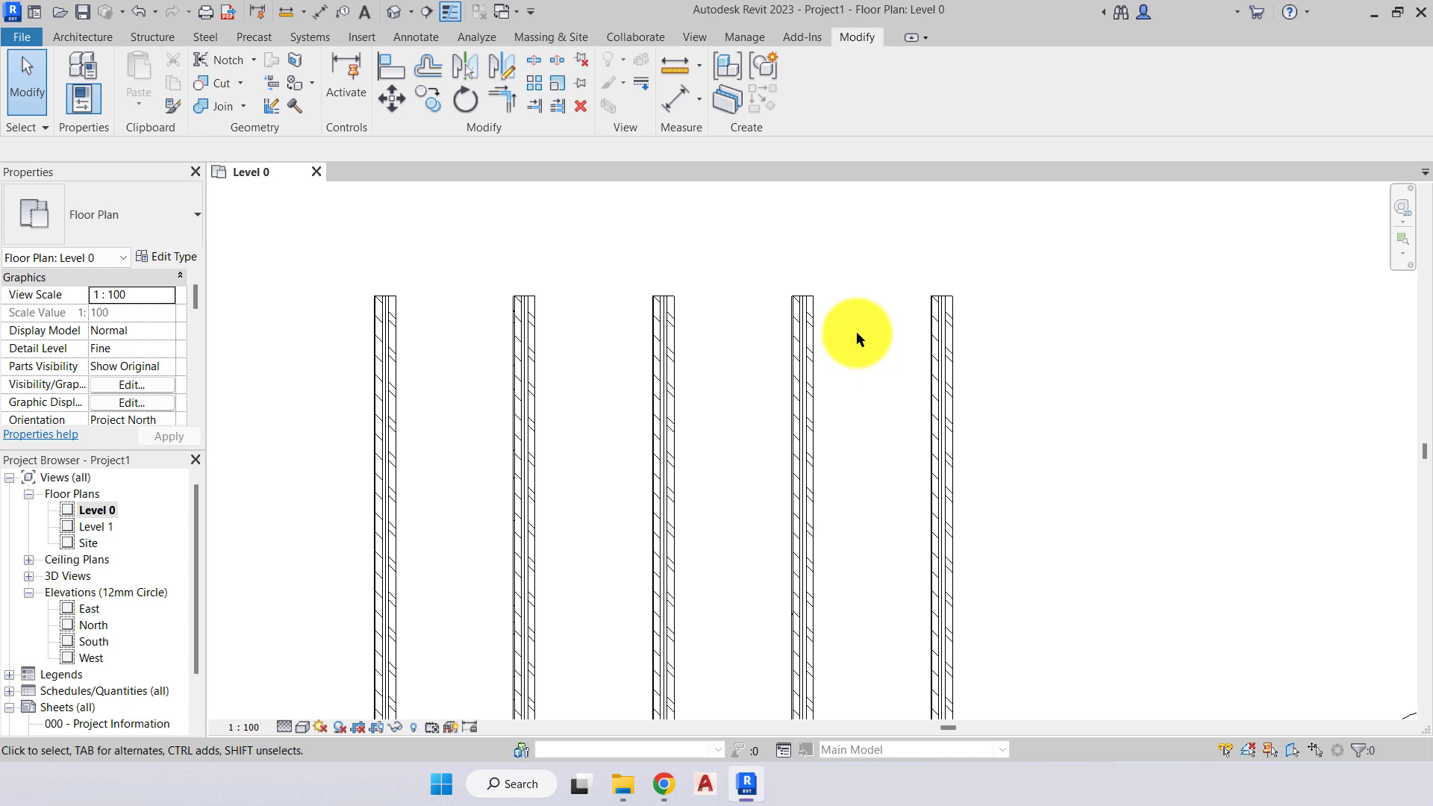
# Offset the rightmost wall to its right by a numerical distance of 4000 with copying turned off.
pyautogui.moveTo(861, 335); pyautogui.dragTo(672, 333, button='middle')
pyautogui.click(768, 354)
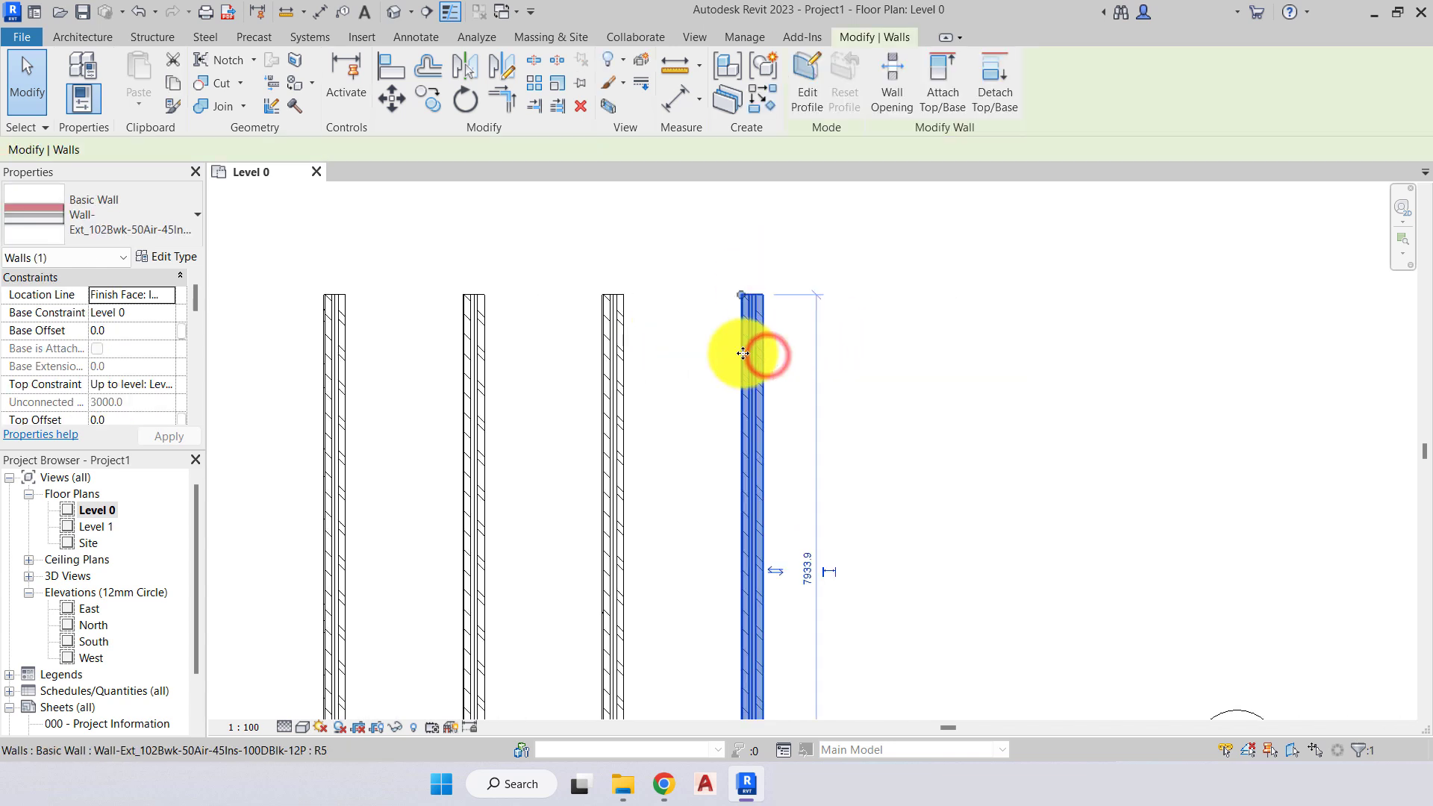
pyautogui.click(431, 74)
pyautogui.moveTo(253, 150); pyautogui.dragTo(196, 145)
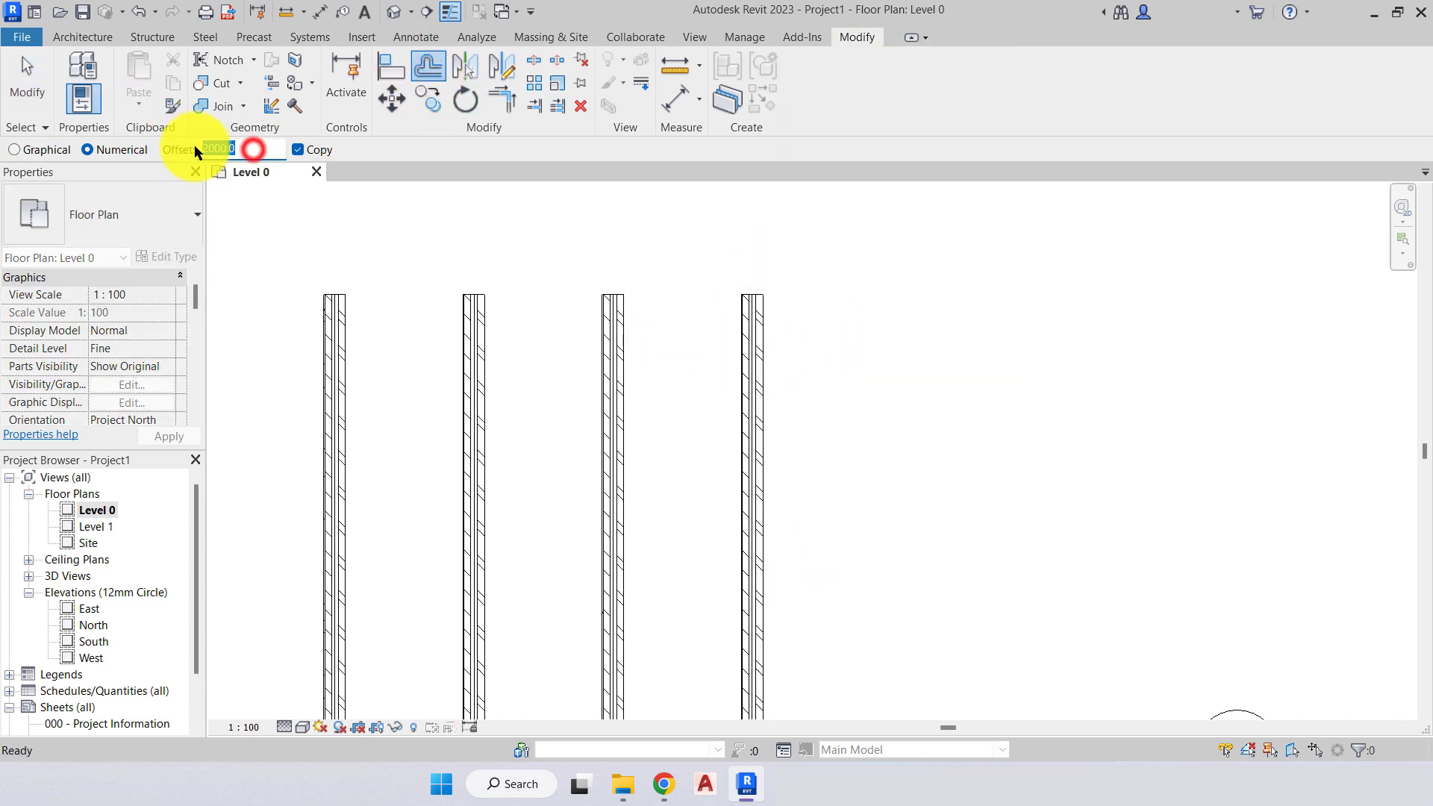
pyautogui.write('40')
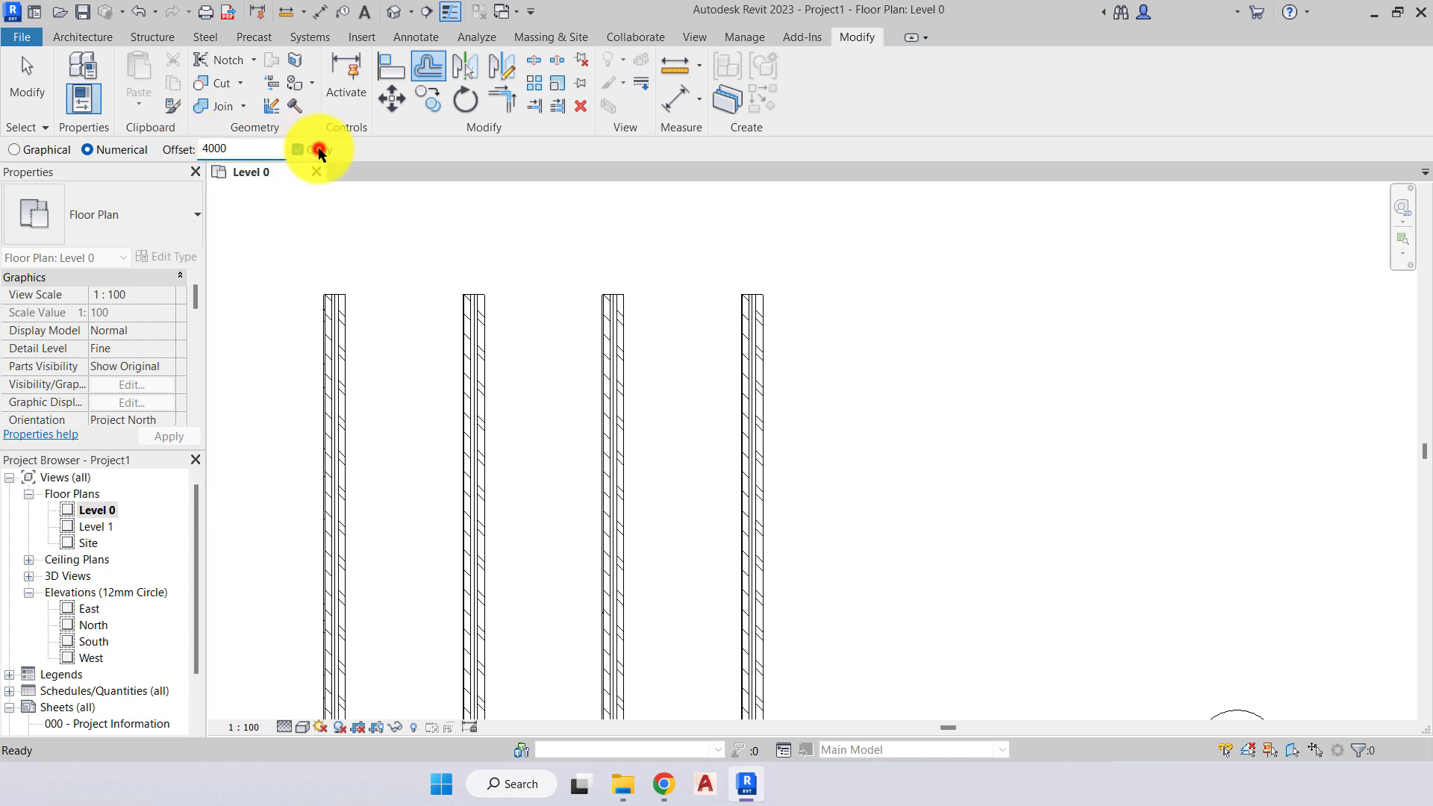
pyautogui.click(318, 149)
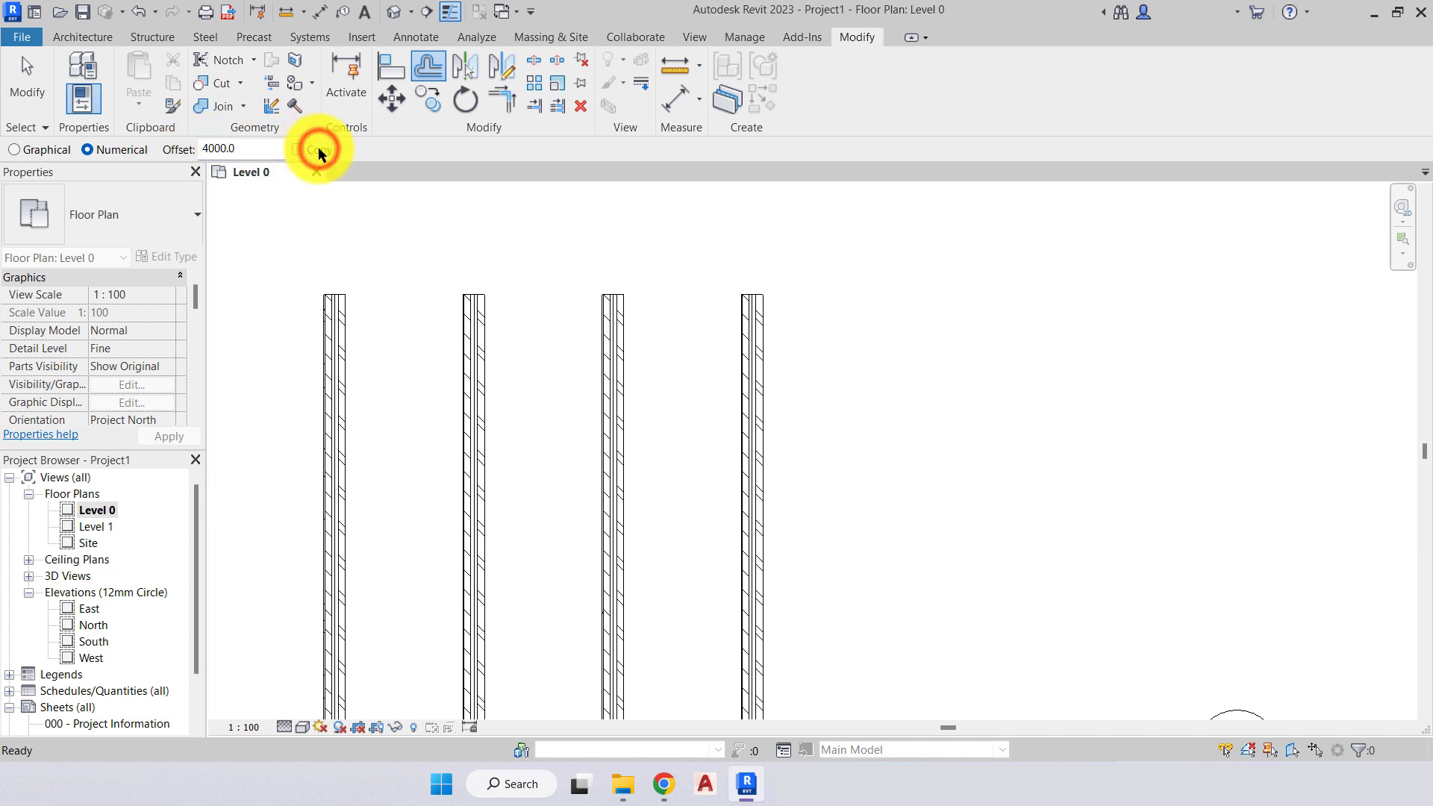
pyautogui.click(766, 377)
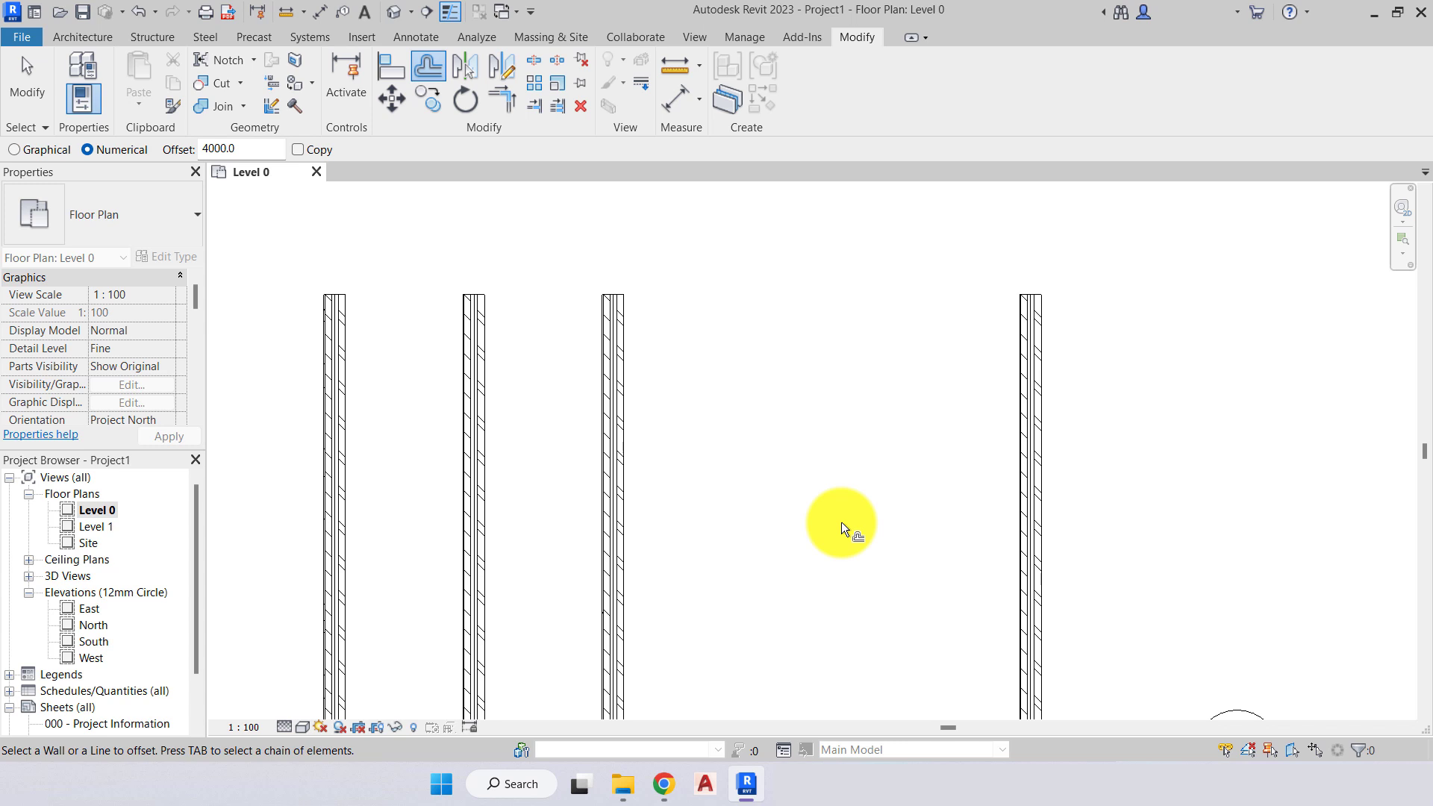
pyautogui.press('Escape')
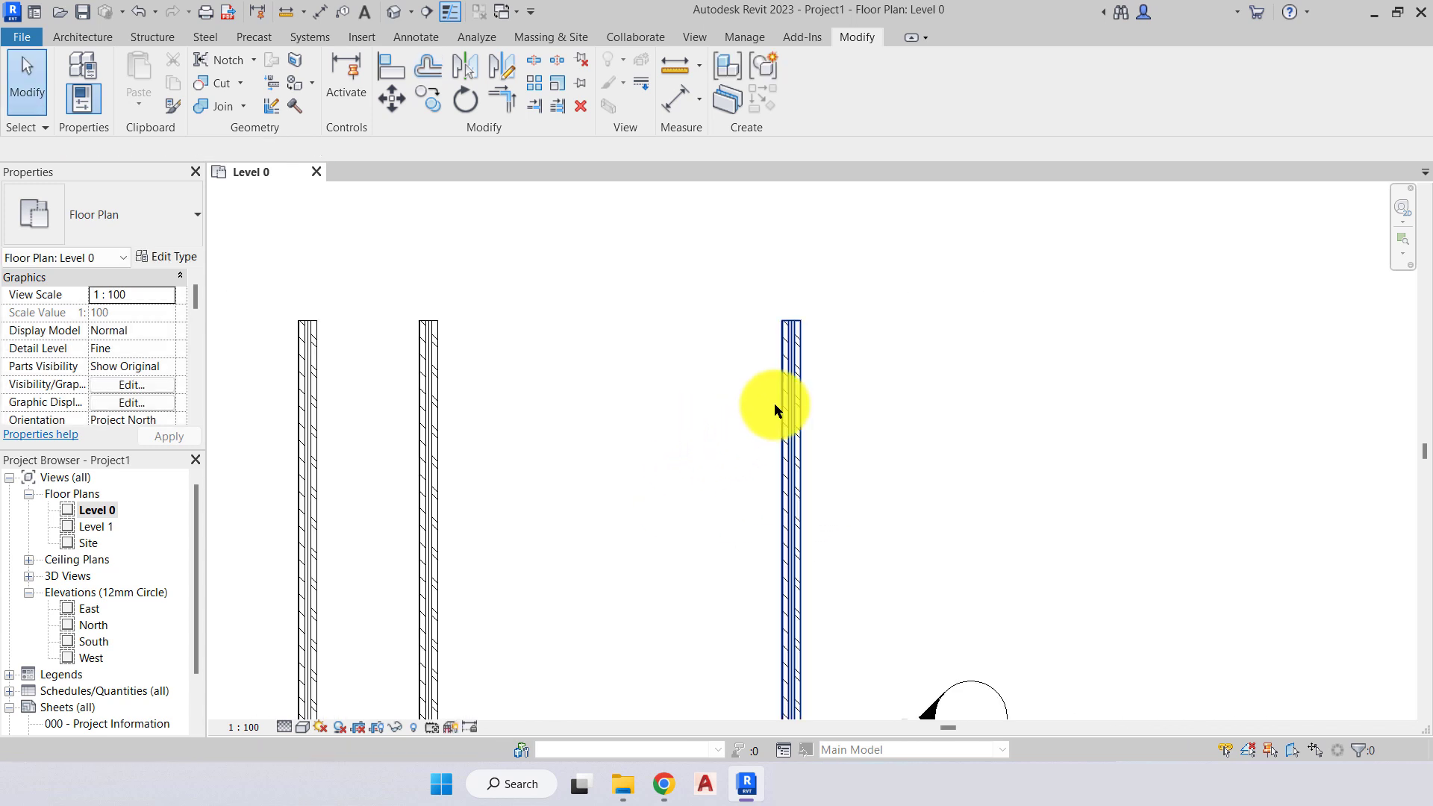
# Offset the rightmost wall graphically to its right by 3000 with copying turned on.
pyautogui.click(795, 367)
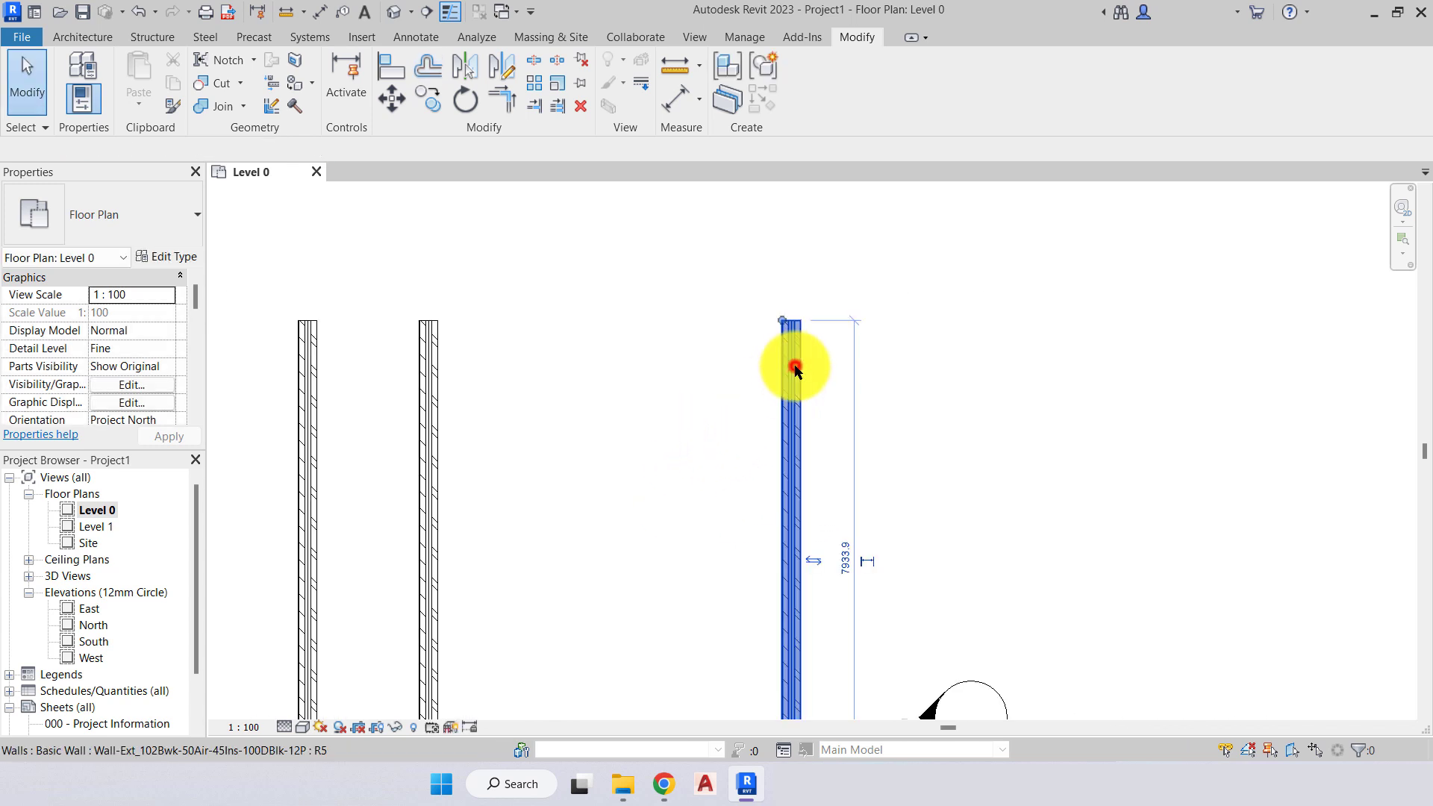
pyautogui.click(423, 69)
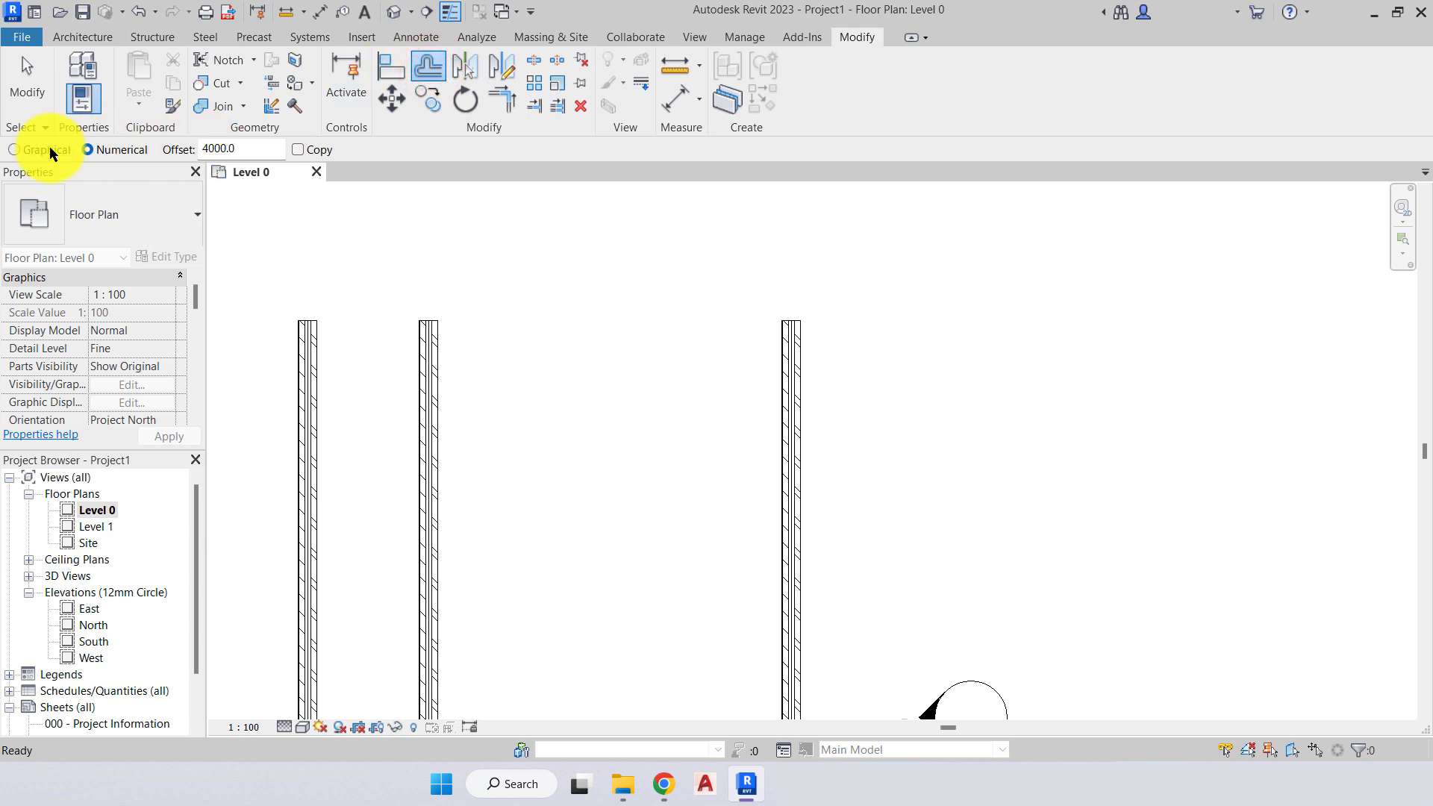
pyautogui.click(13, 149)
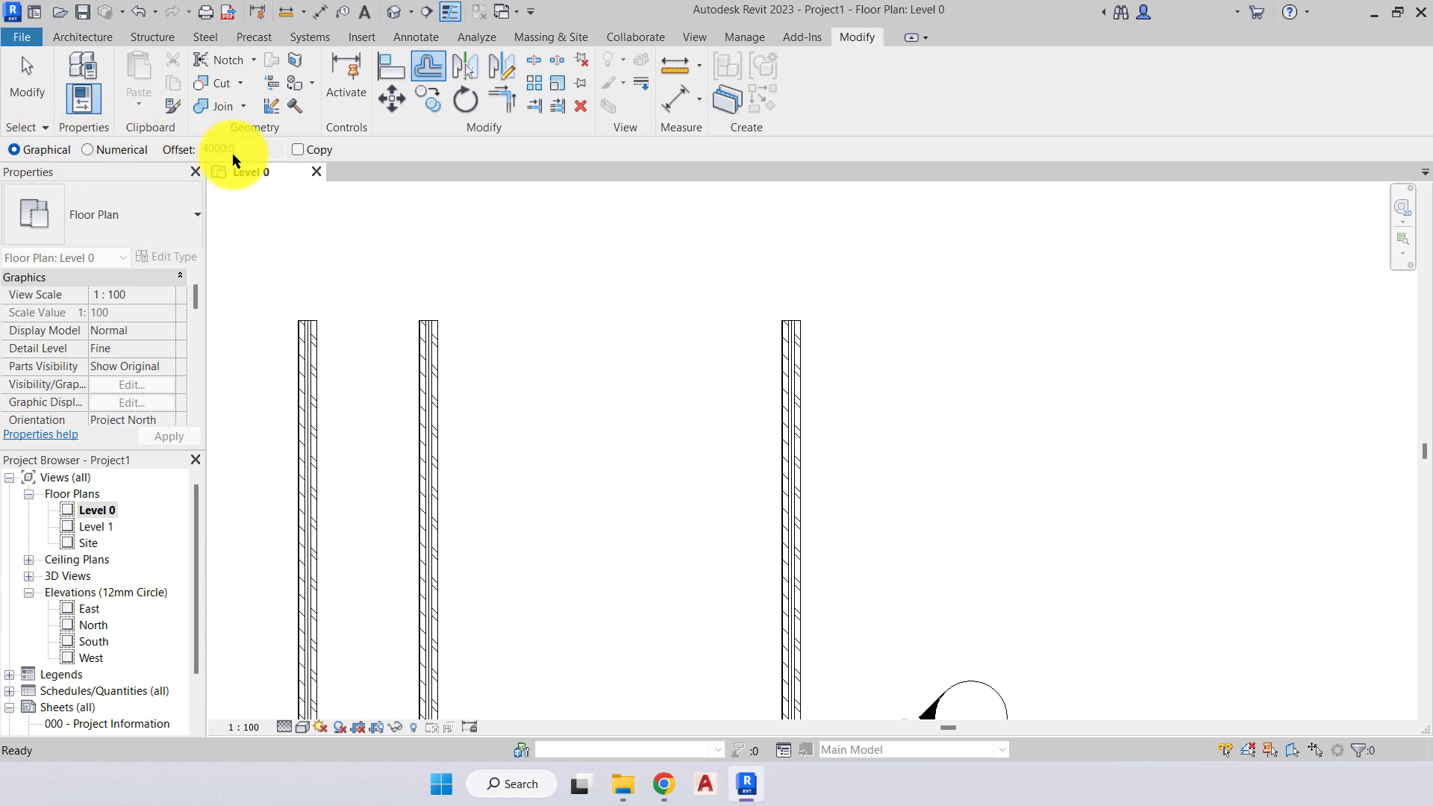
pyautogui.click(303, 148)
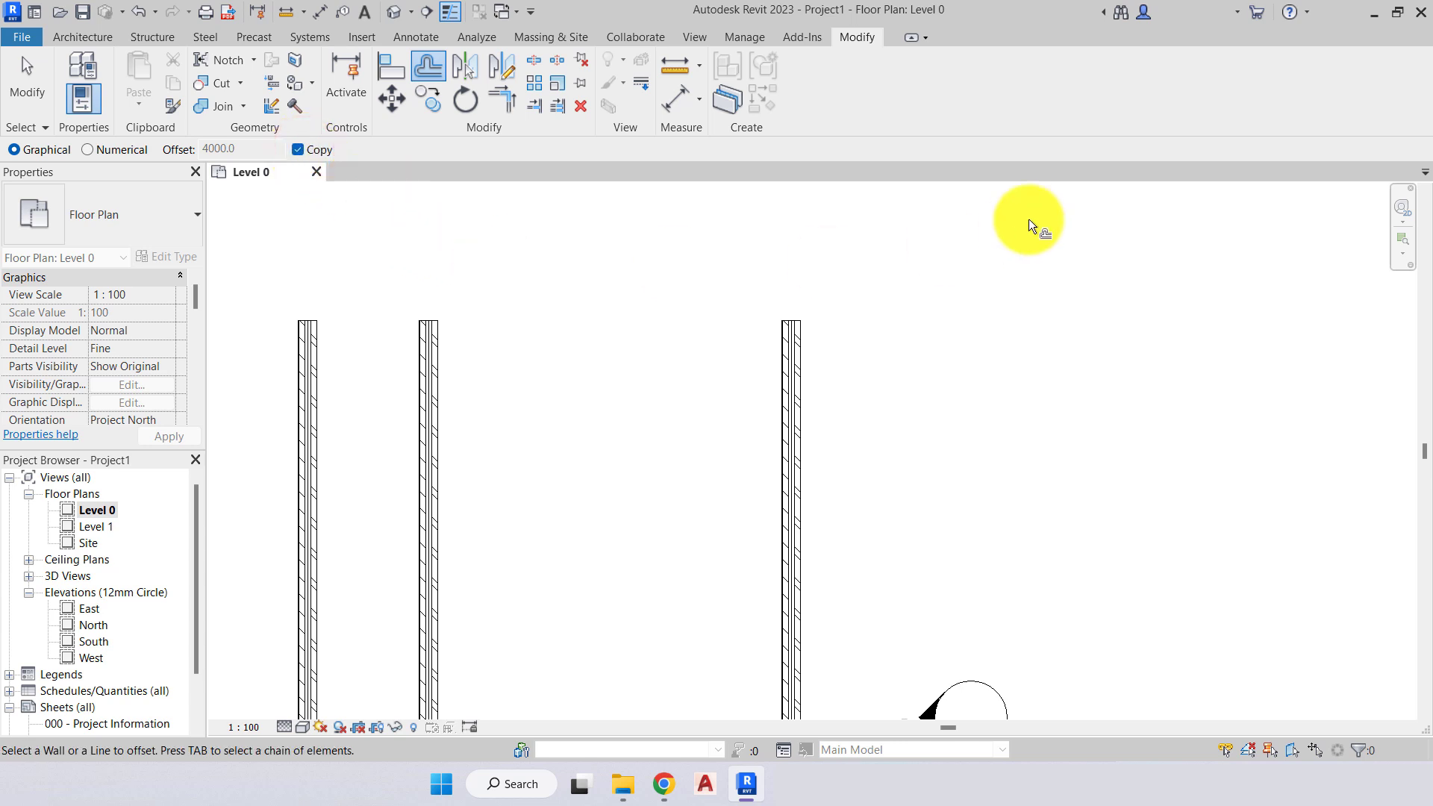
pyautogui.click(792, 349)
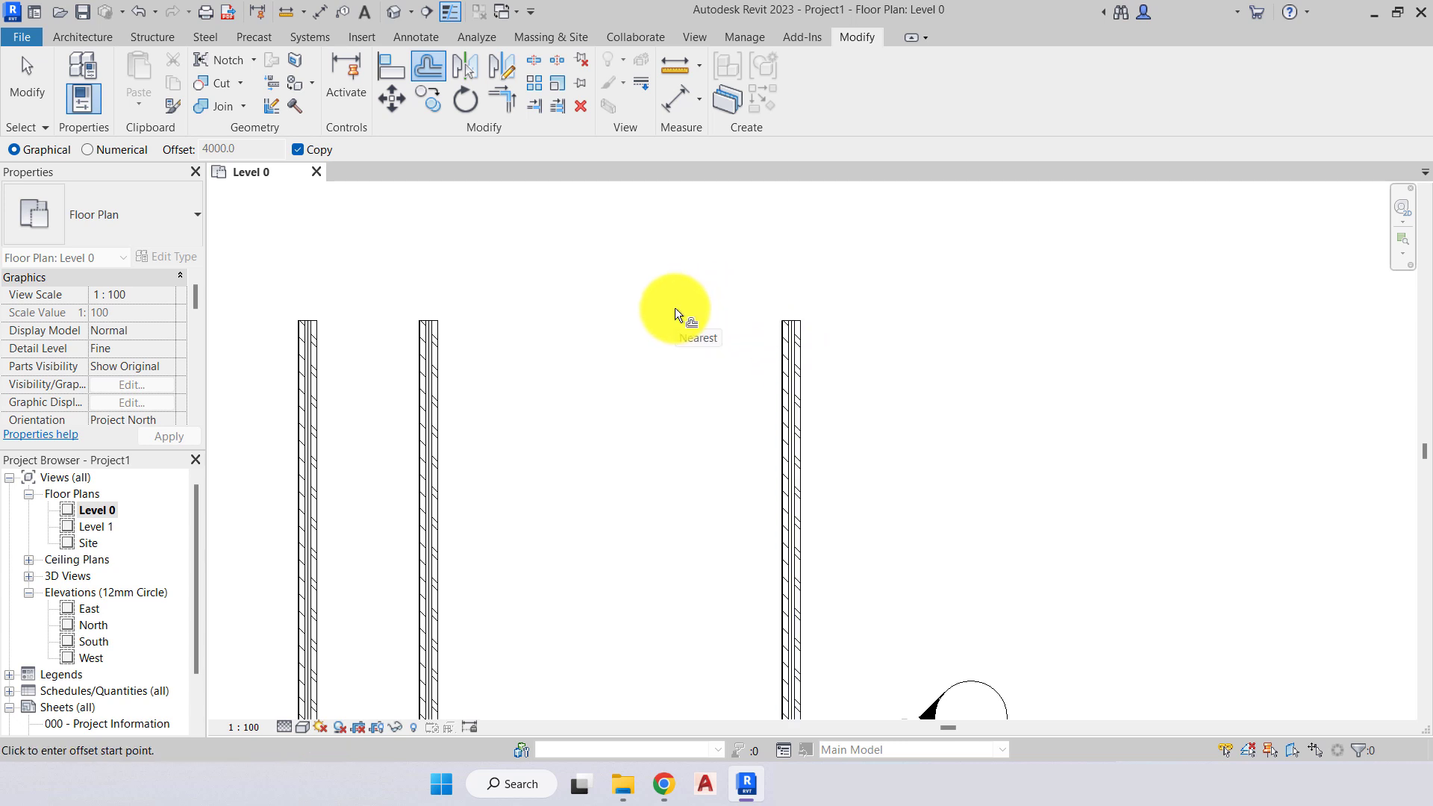
pyautogui.click(790, 262)
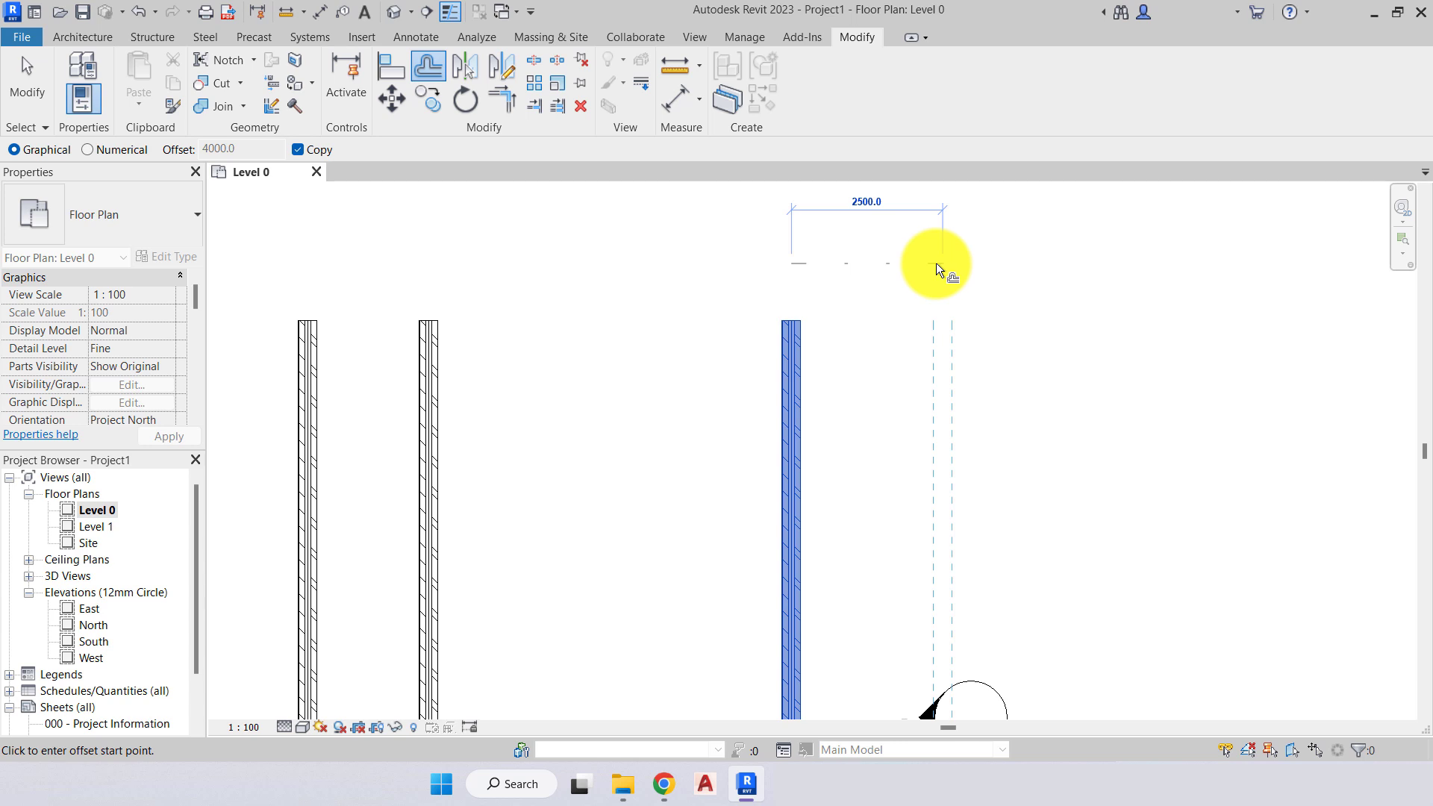
pyautogui.write('3000')
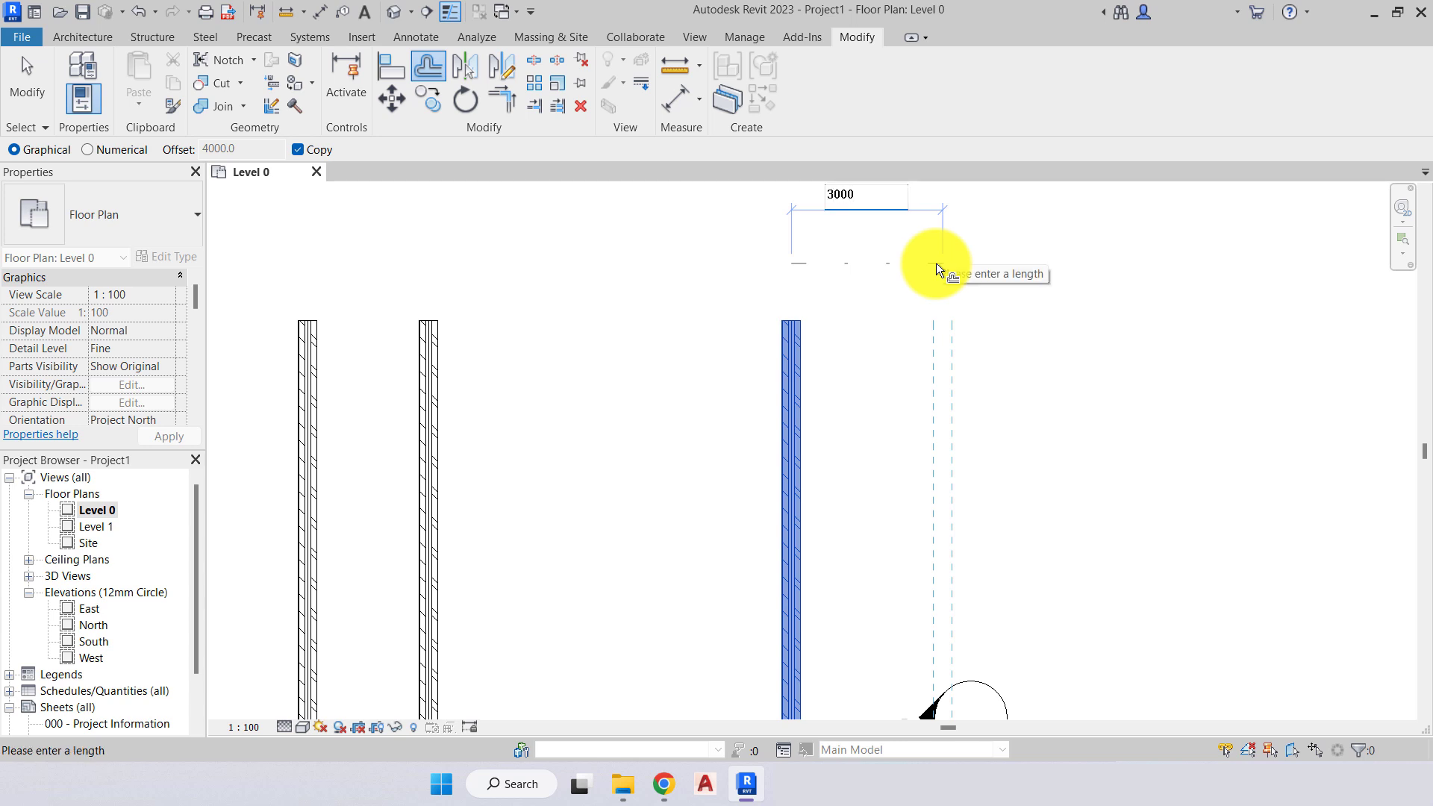
pyautogui.press('Return')
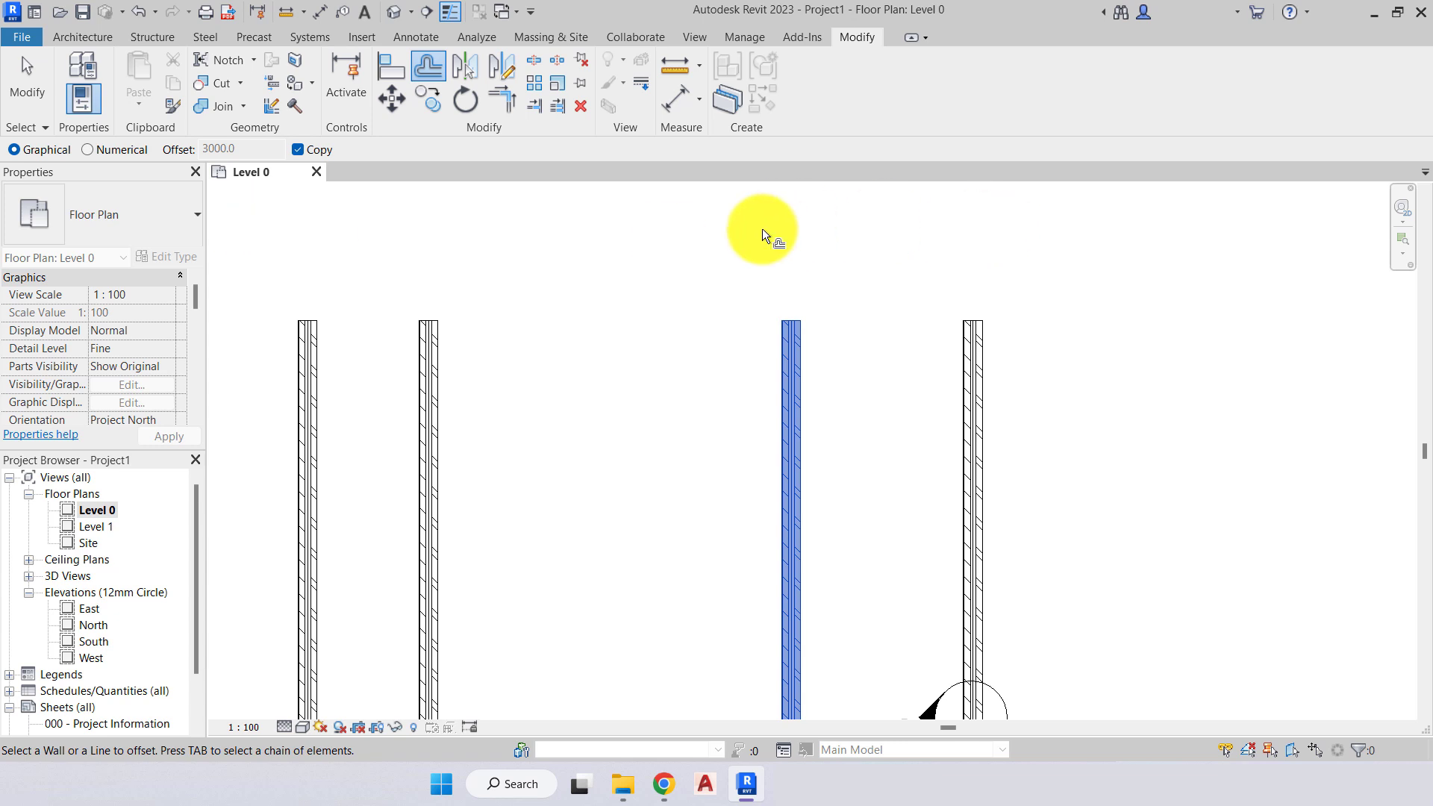
pyautogui.press('Escape')
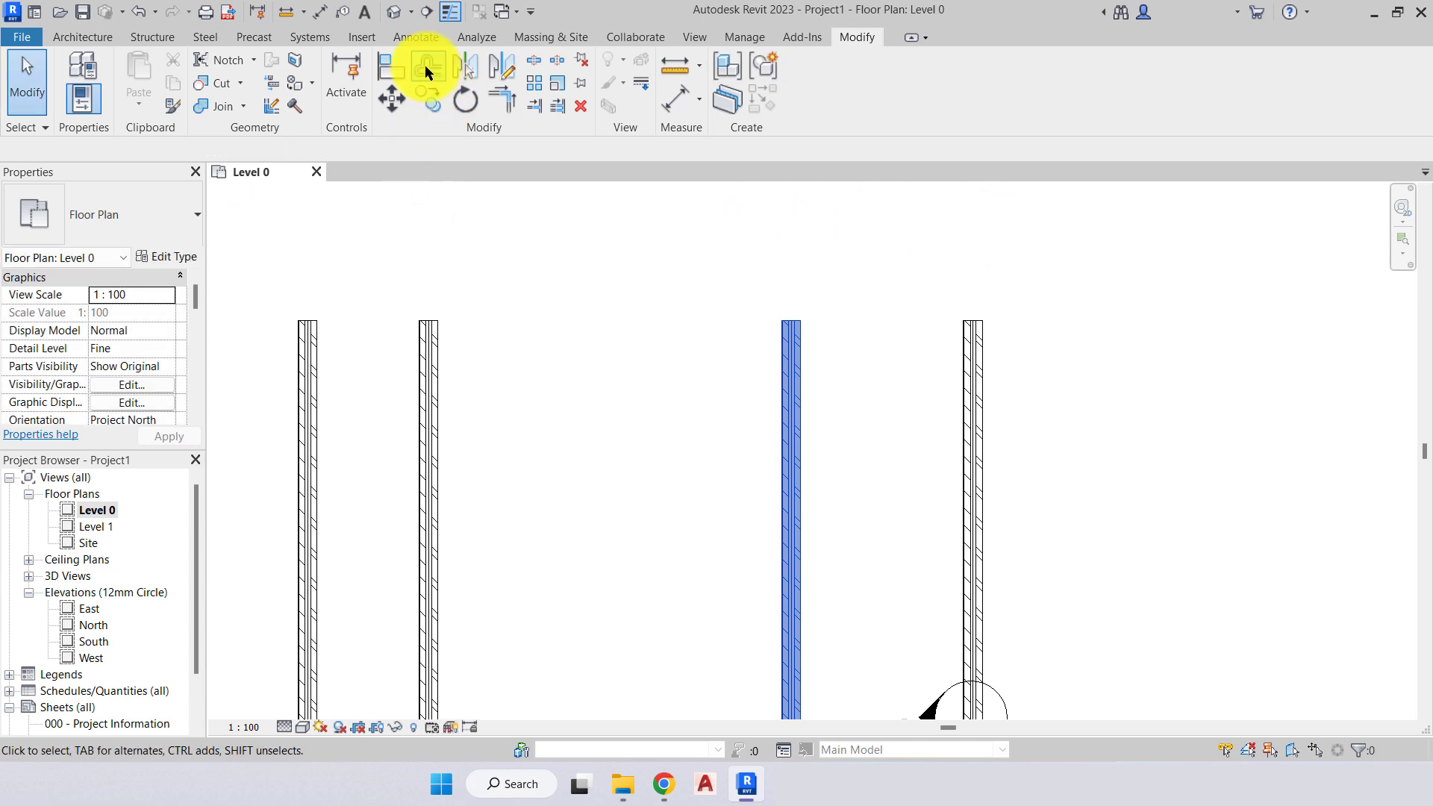
# Offset a graphical copy of the second wall from the right to its left, picking the spacing between its two left-hand neighbours as the distance.
pyautogui.scroll(1, 683, 318)
pyautogui.click(799, 434)
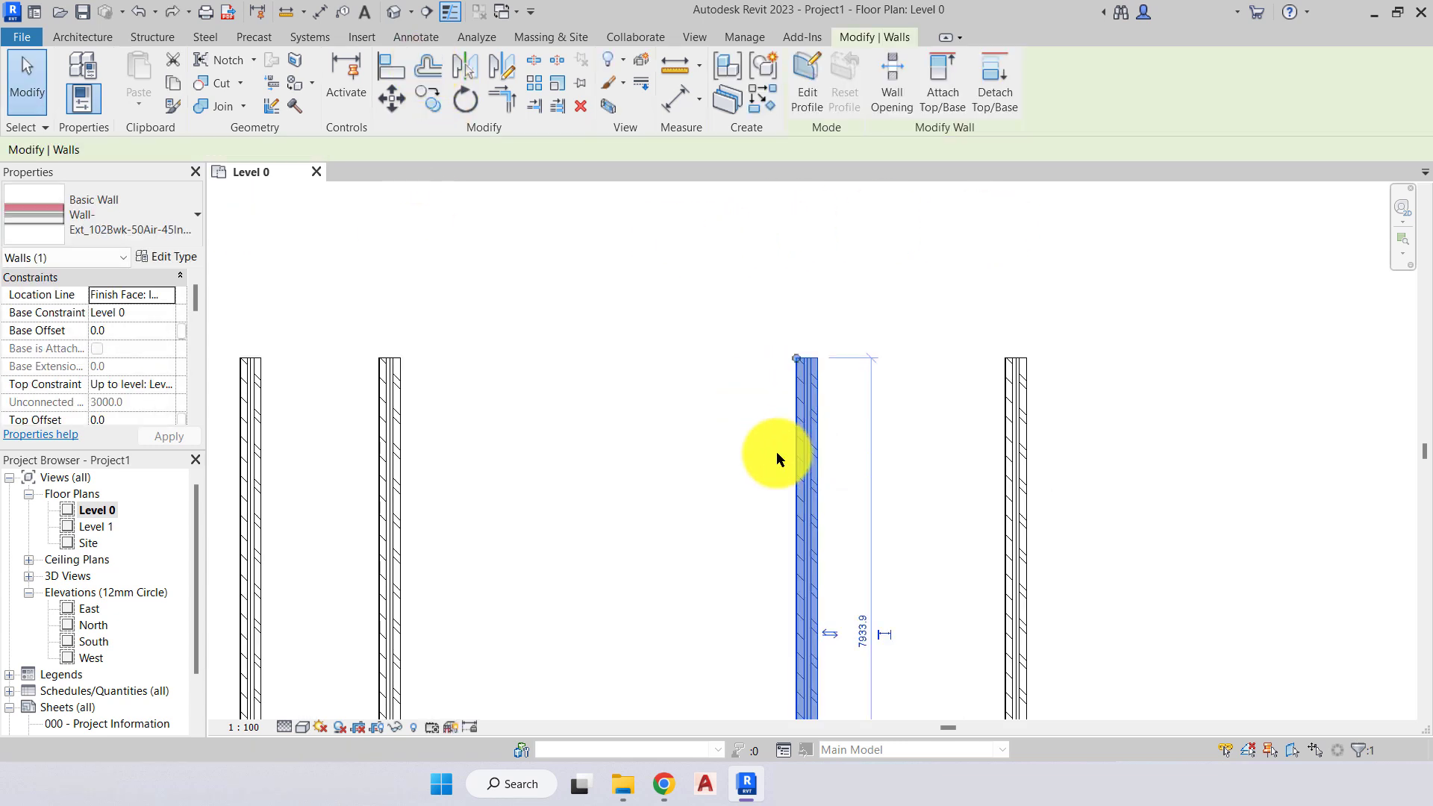
pyautogui.click(427, 66)
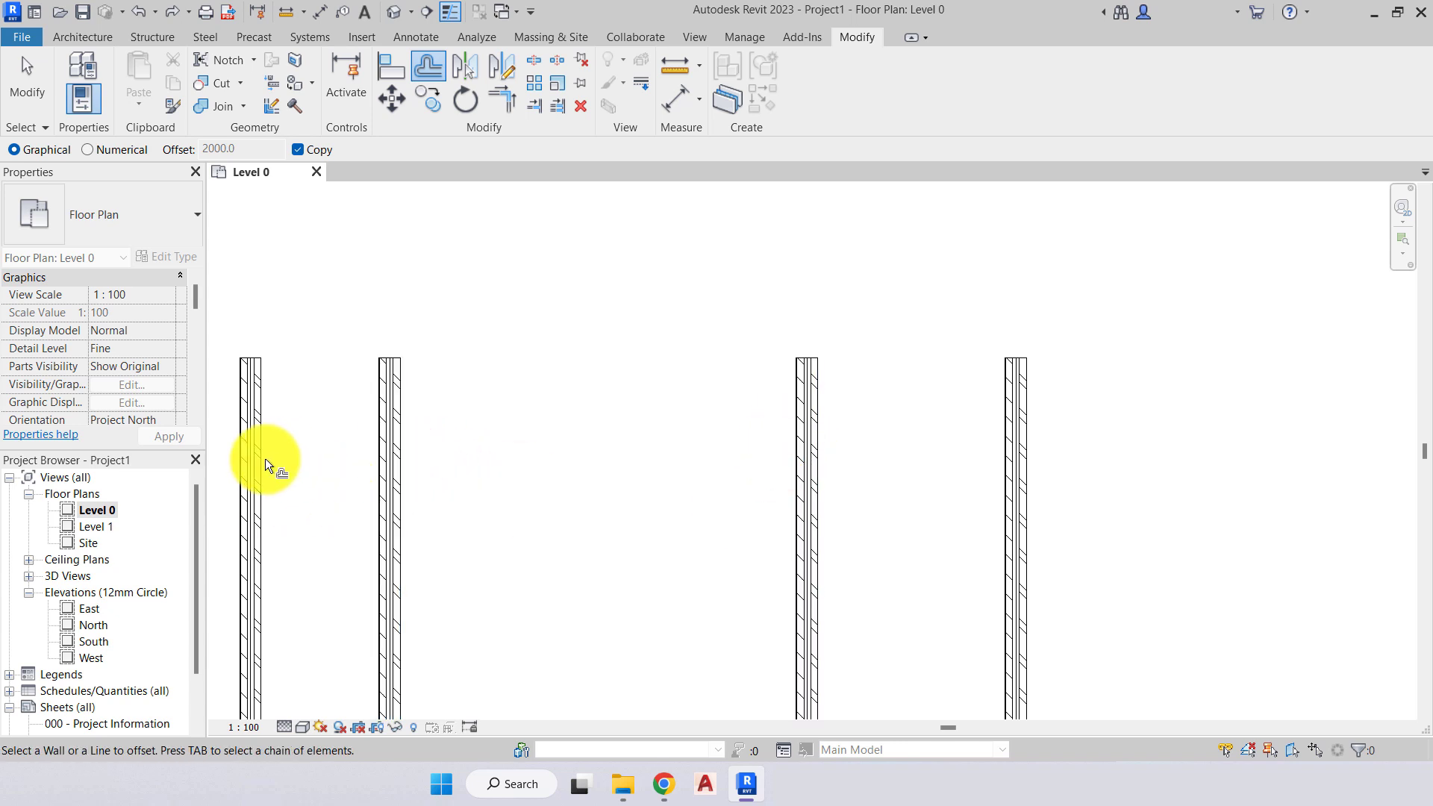
pyautogui.click(813, 453)
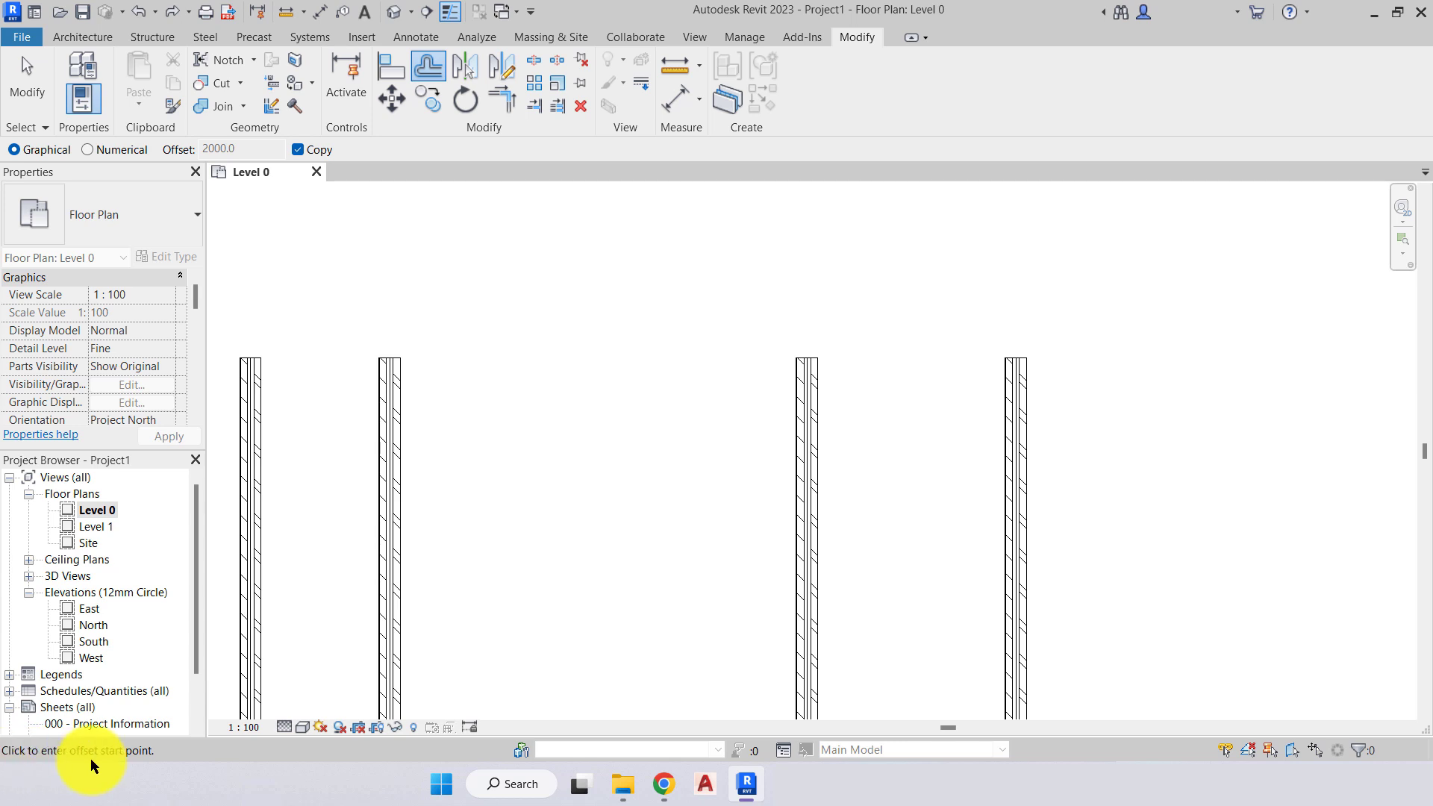
pyautogui.click(403, 527)
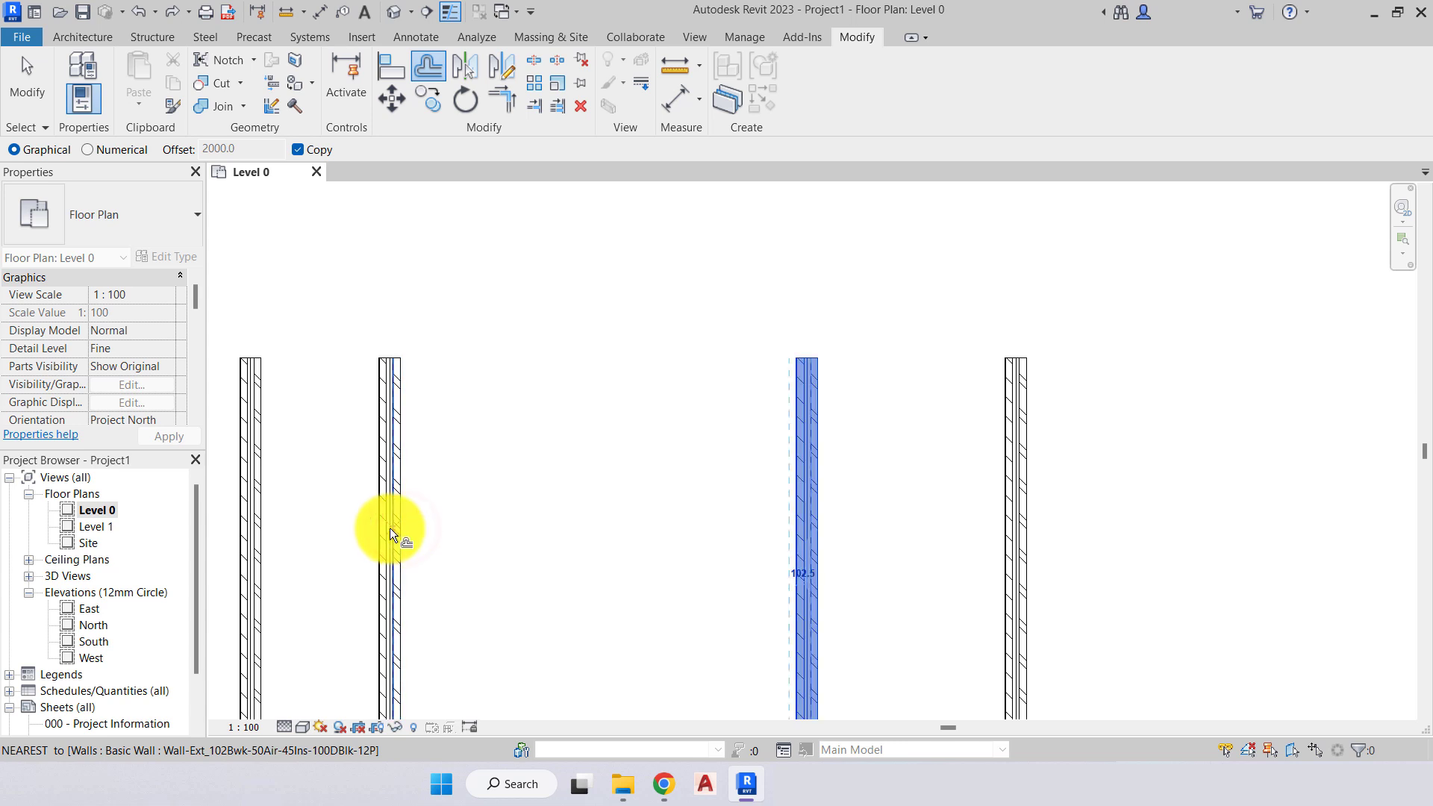
pyautogui.click(269, 523)
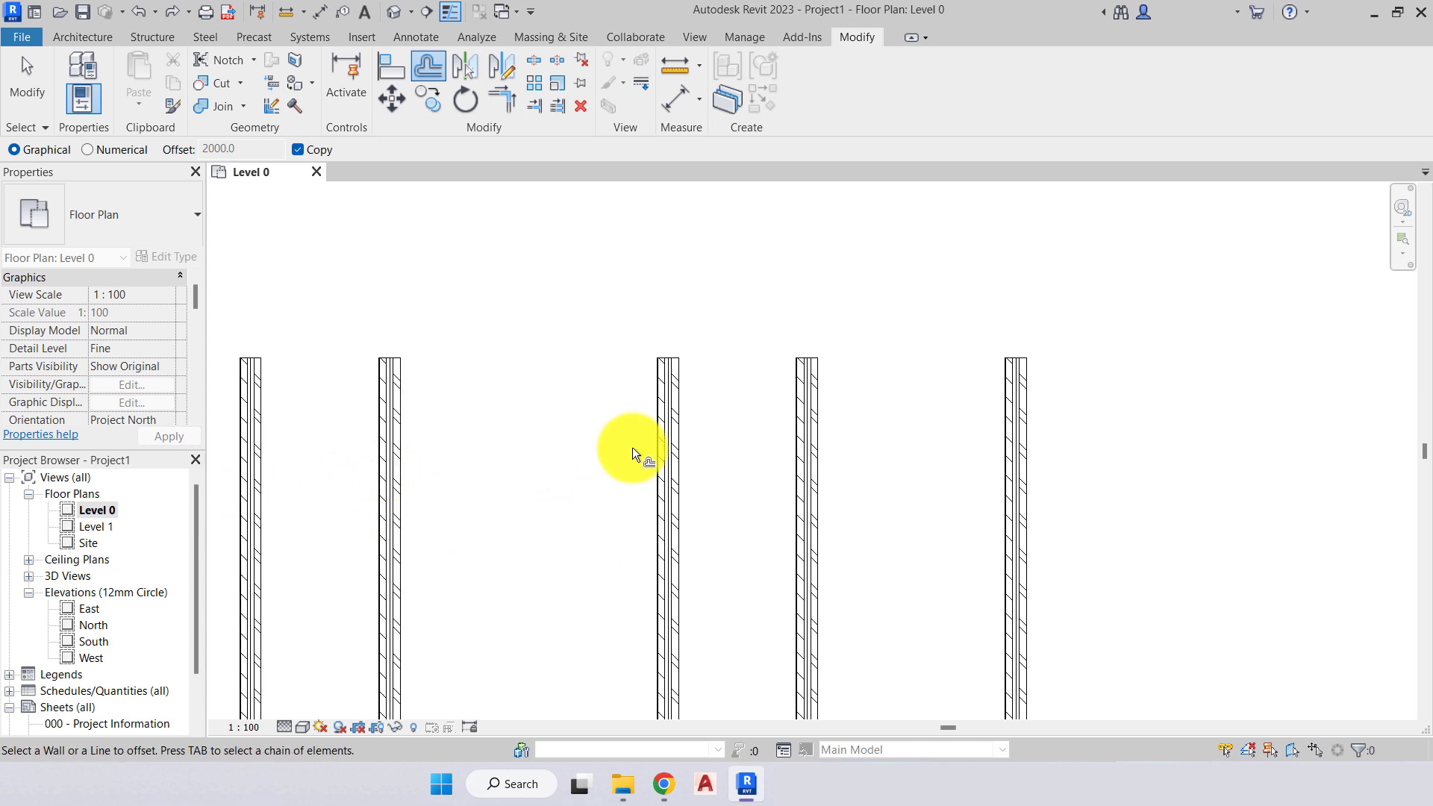
pyautogui.moveTo(631, 450); pyautogui.dragTo(450, 476, button='middle')
pyautogui.moveTo(566, 476)
pyautogui.mouseDown(button='middle')
pyautogui.moveTo(427, 424)
pyautogui.moveTo(672, 352)
pyautogui.moveTo(656, 439)
pyautogui.mouseUp(button='middle')
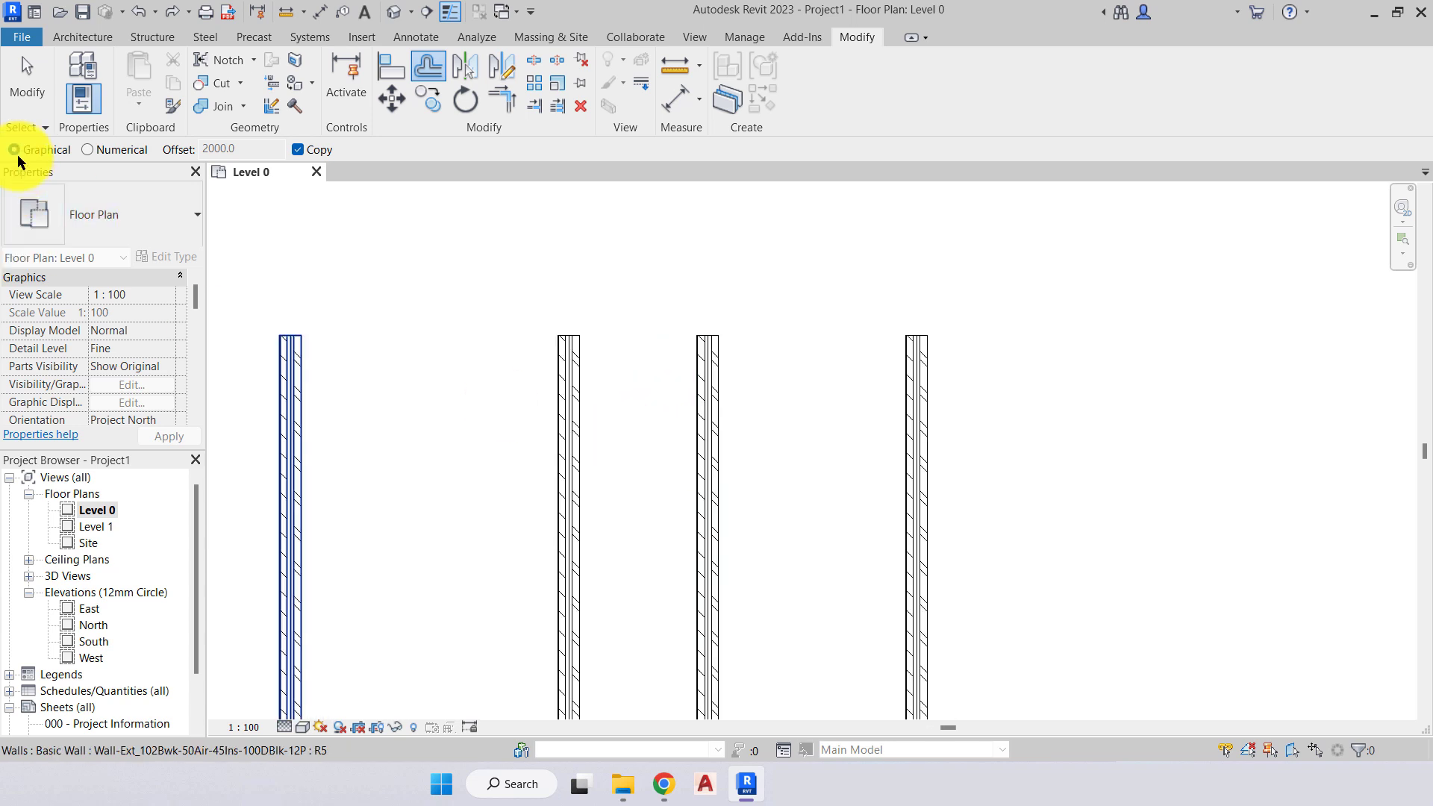
# Set the Offset tool's distance method to numerical and leave the tool.
pyautogui.click(90, 149)
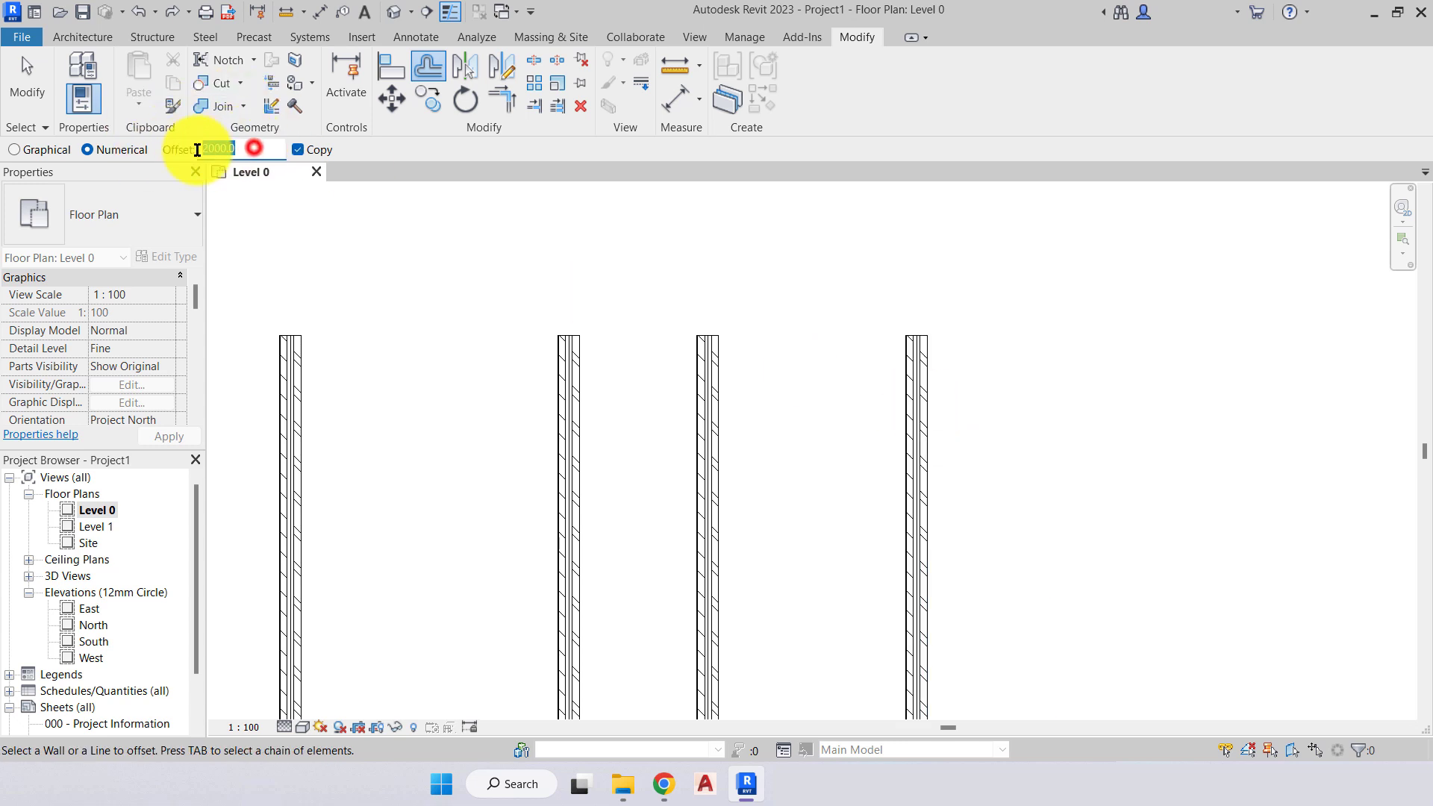
pyautogui.moveTo(200, 148); pyautogui.dragTo(257, 154)
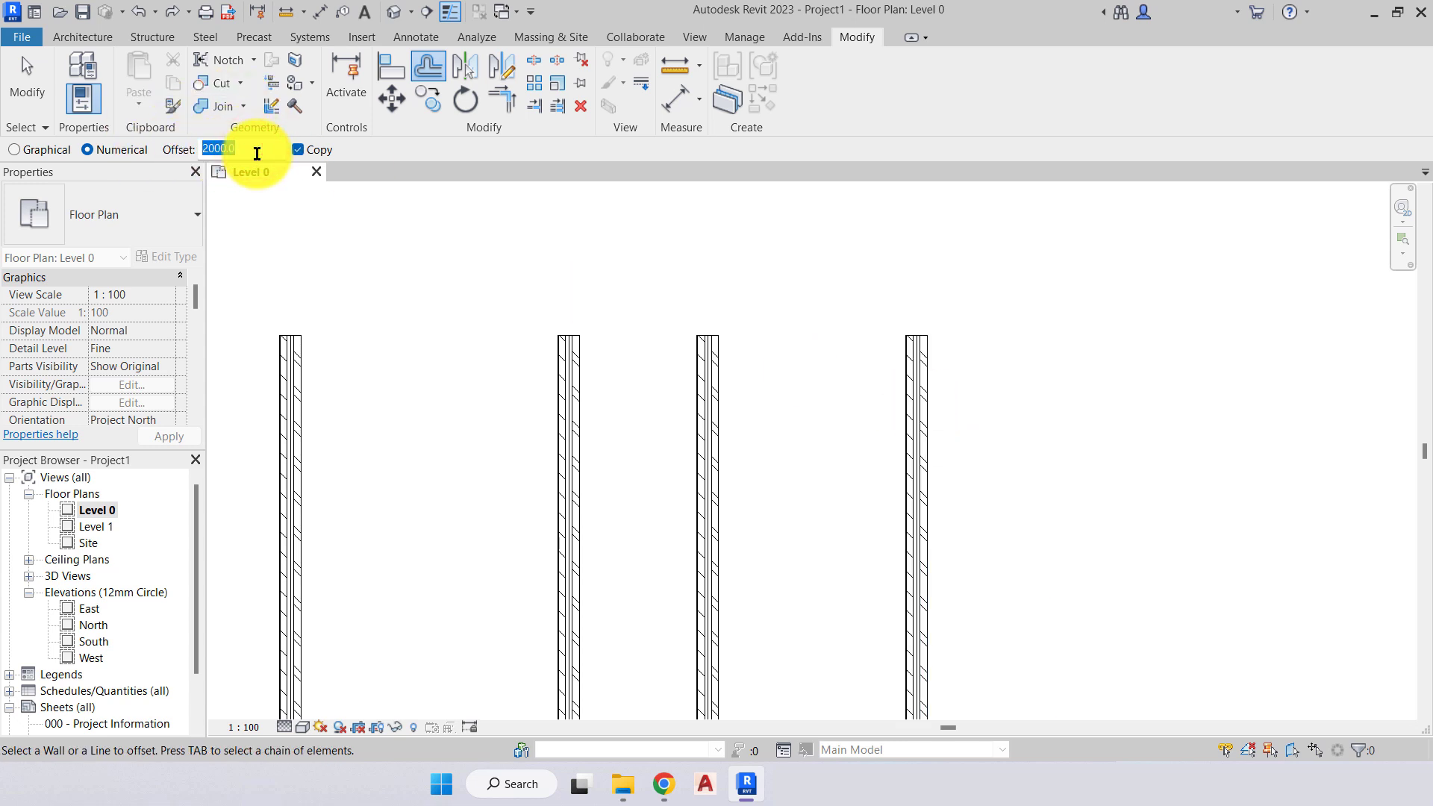
pyautogui.scroll(-2, 448, 250)
pyautogui.moveTo(464, 262); pyautogui.dragTo(654, 283, button='middle')
pyautogui.press('Escape')
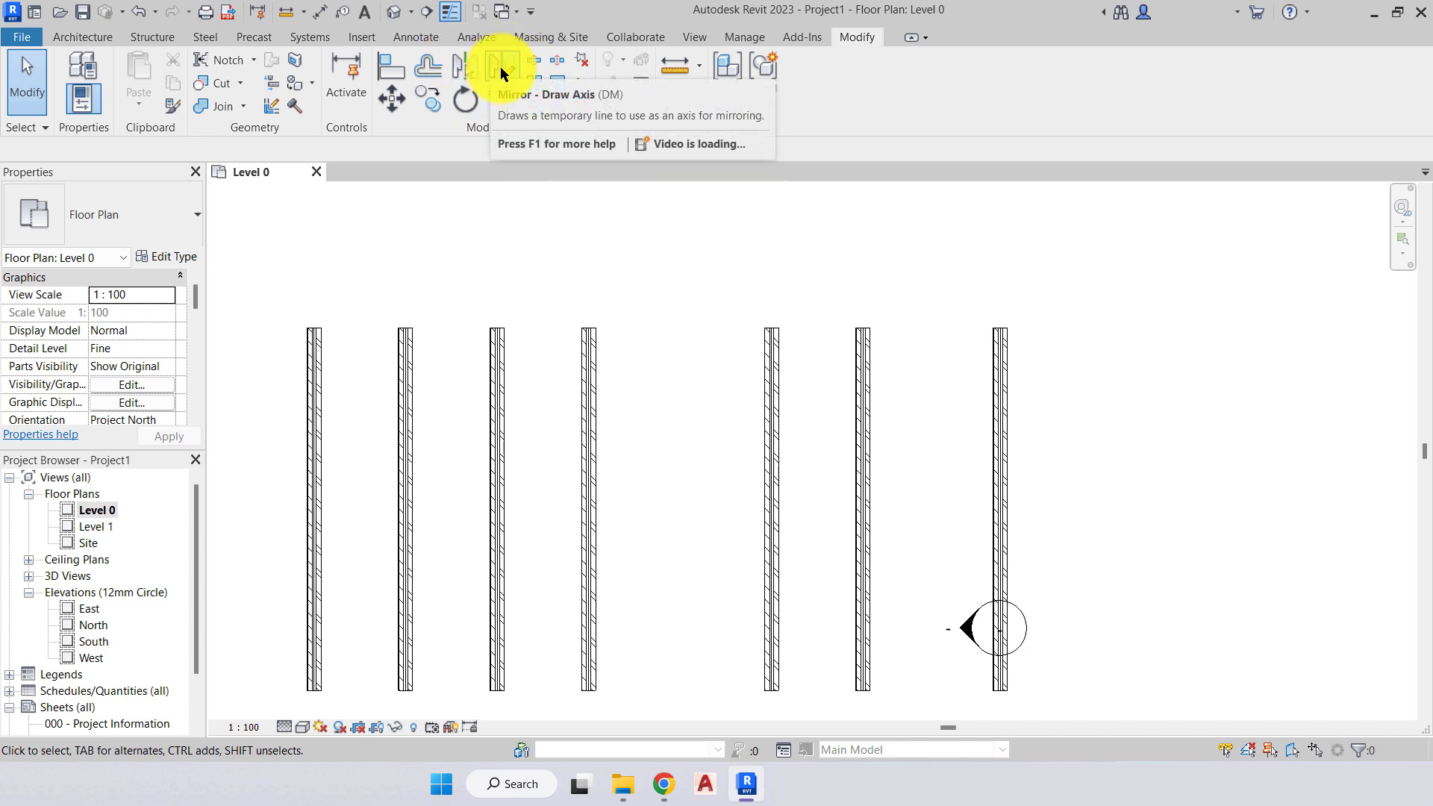
# Mirror the second wall from the right as a copy, picking the rightmost wall's centre line as the axis.
pyautogui.moveTo(1049, 320)
pyautogui.mouseDown(button='middle')
pyautogui.moveTo(537, 281)
pyautogui.moveTo(620, 337)
pyautogui.mouseUp(button='middle')
pyautogui.scroll(2, 537, 281)
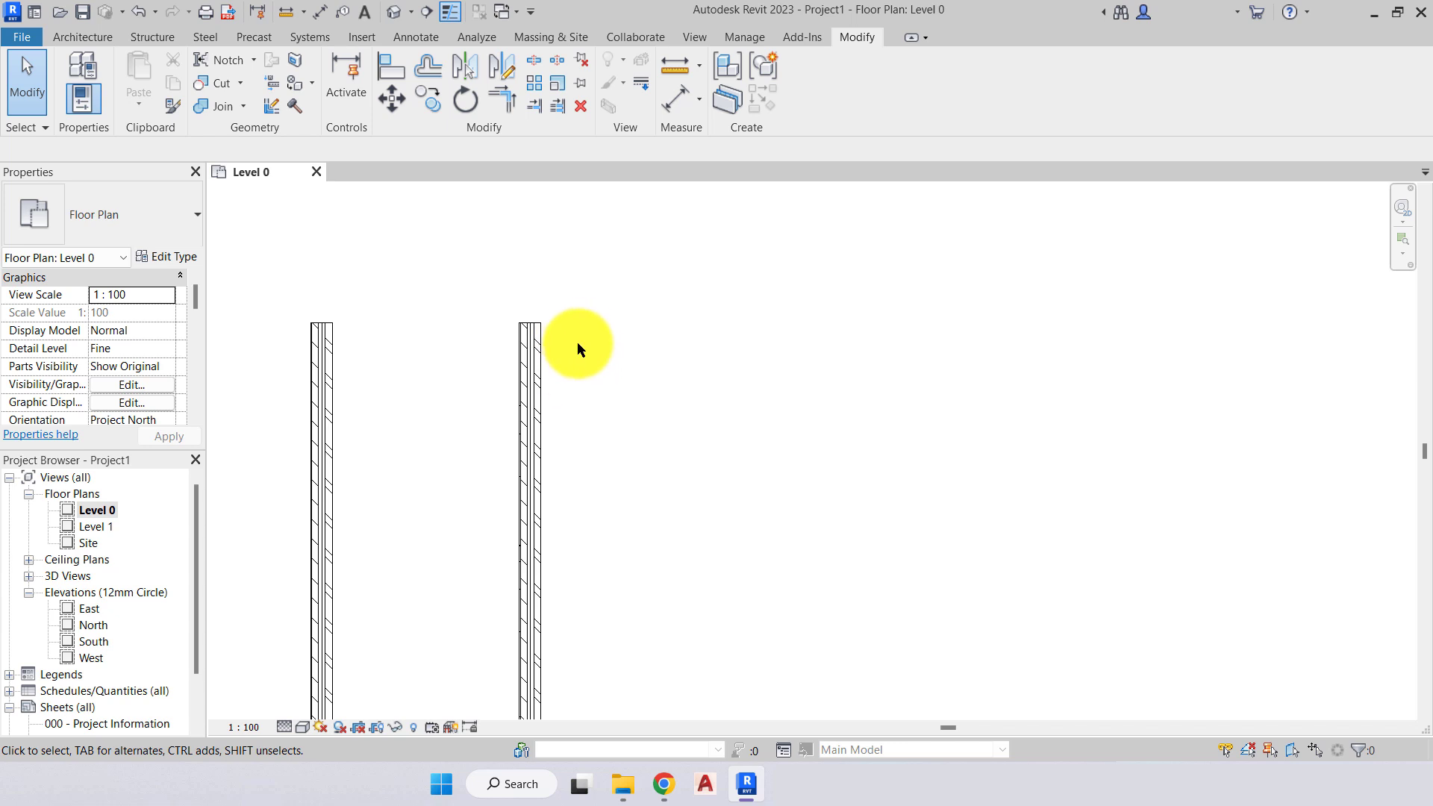
pyautogui.moveTo(578, 344); pyautogui.dragTo(509, 309, button='middle')
pyautogui.moveTo(526, 383); pyautogui.dragTo(709, 393, button='middle')
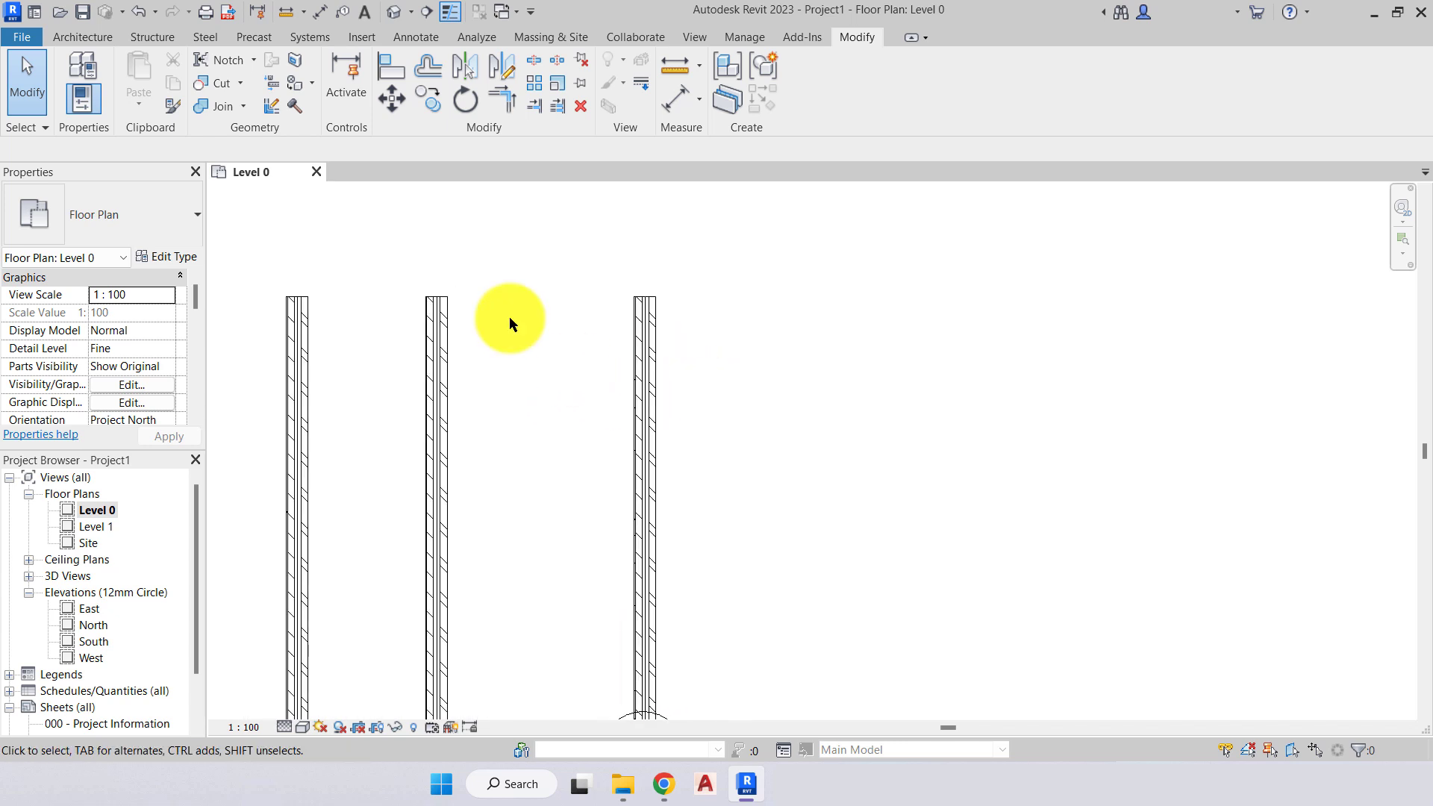
pyautogui.click(439, 312)
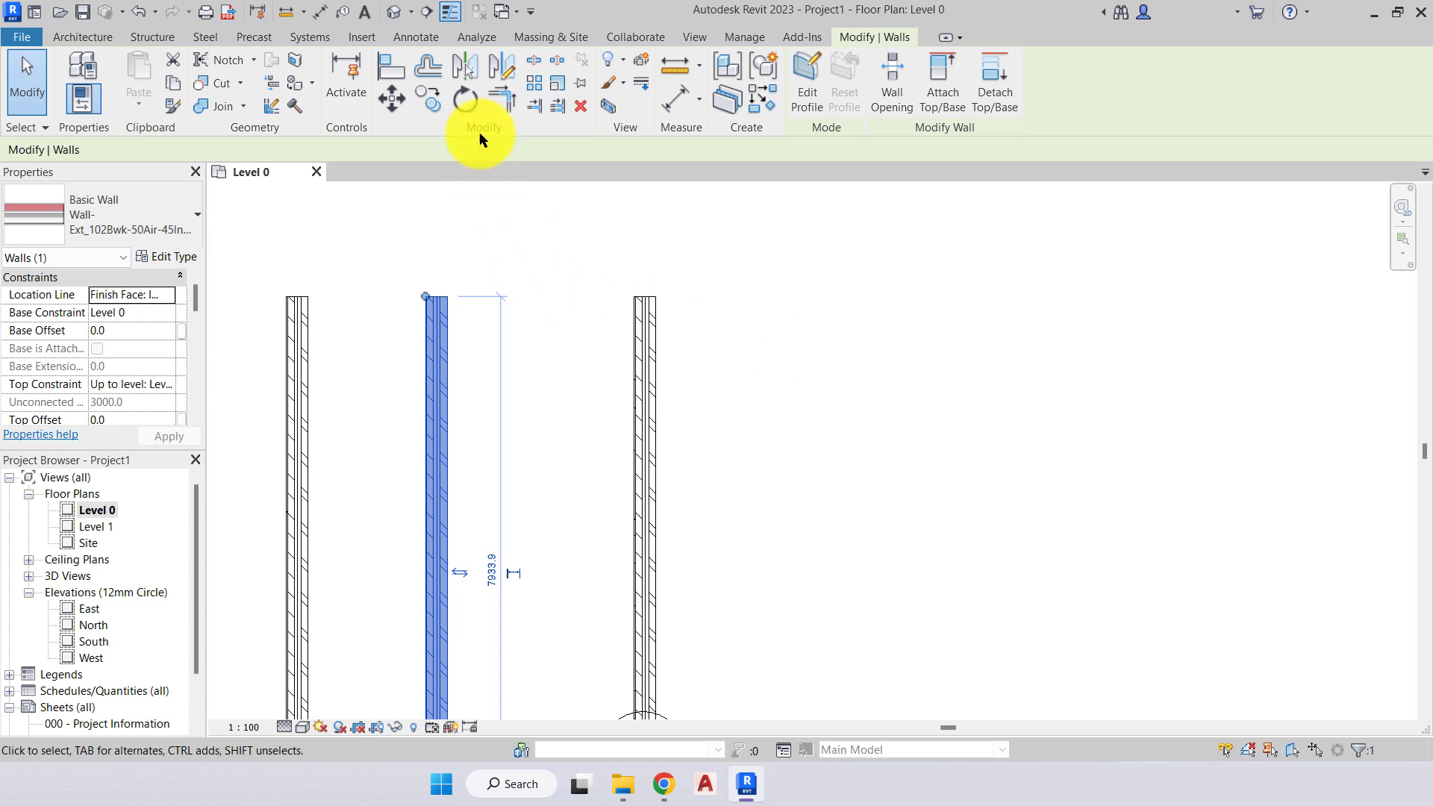
pyautogui.click(467, 69)
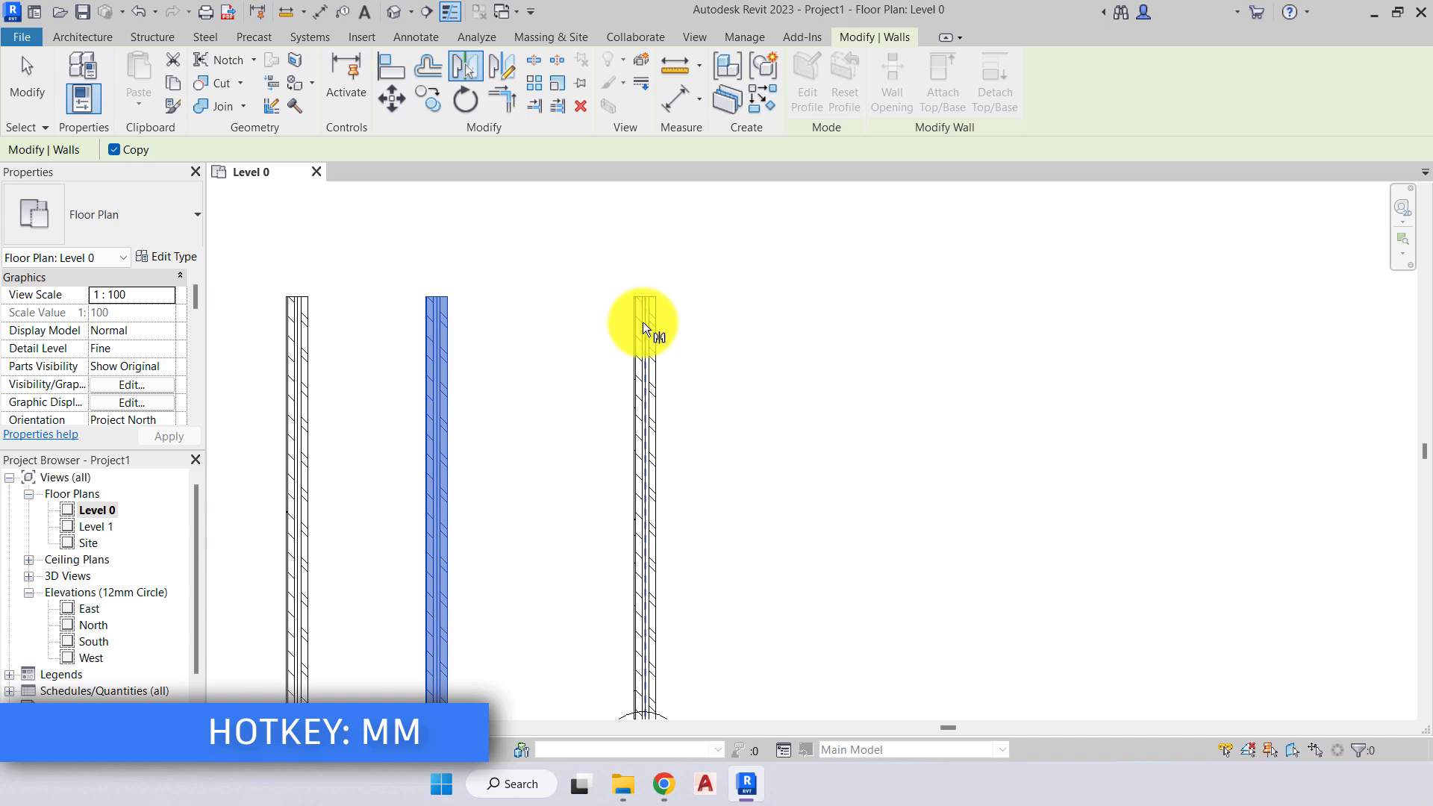
pyautogui.scroll(2, 643, 327)
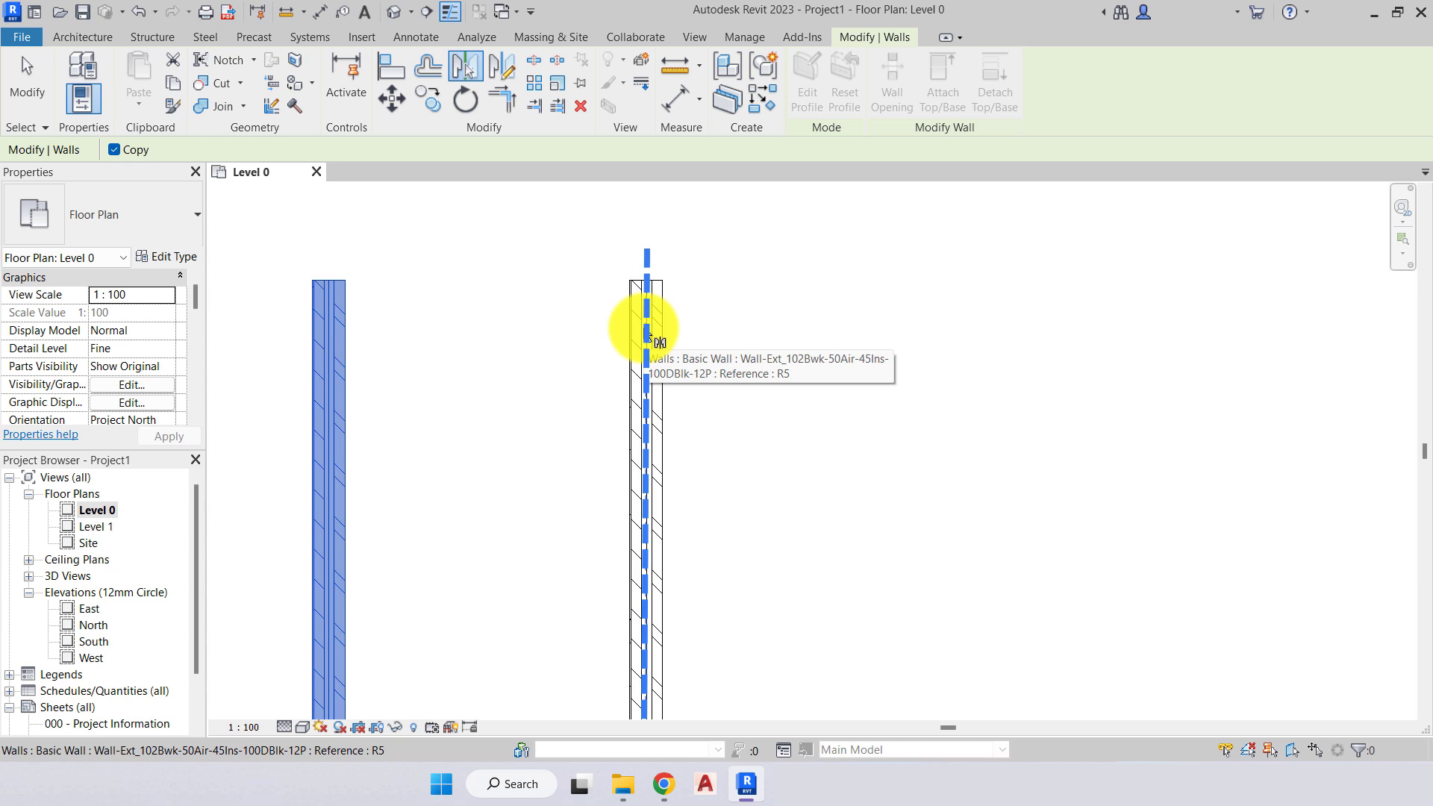
pyautogui.click(645, 332)
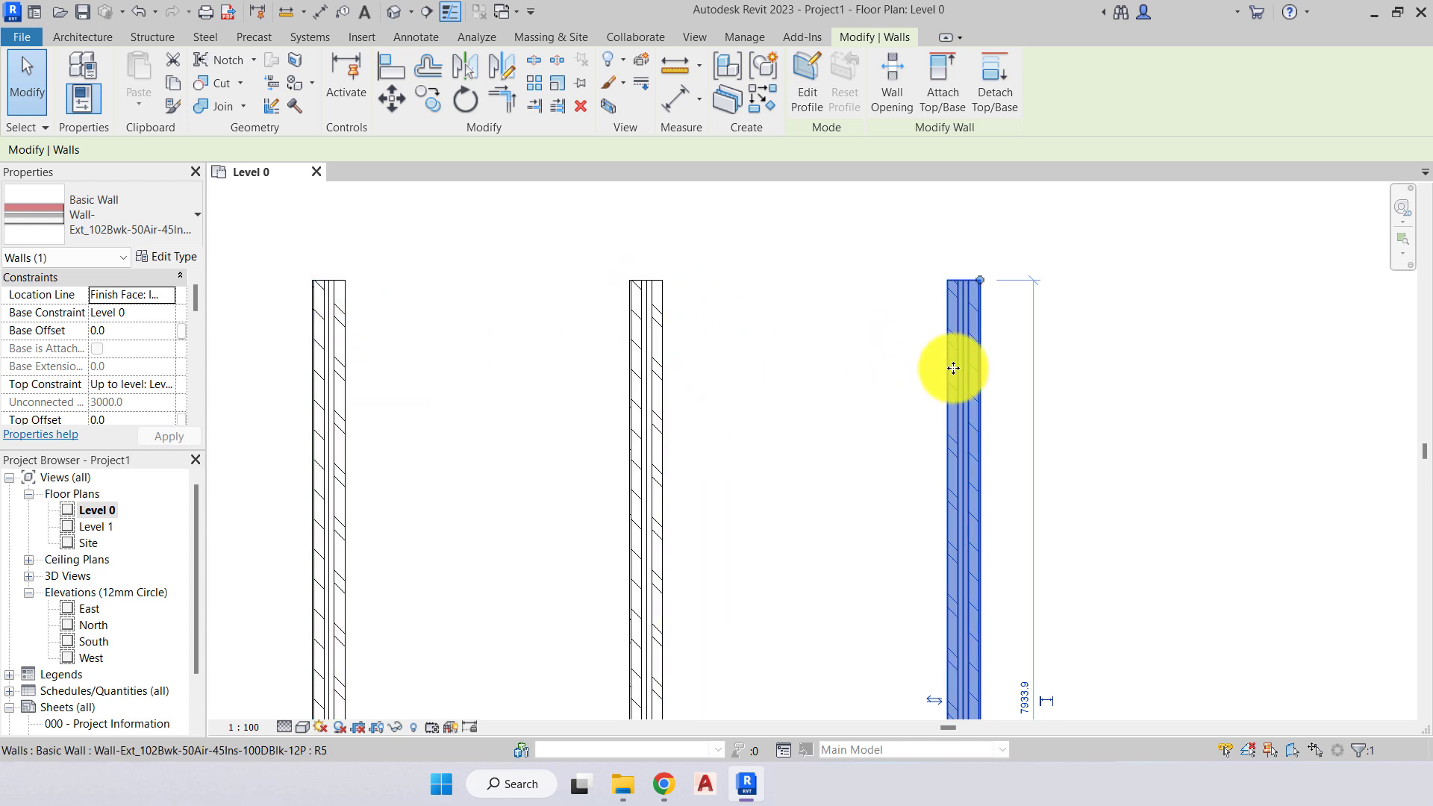
# Mirror the rightmost vertical wall to its right as a copy, drawing a vertical axis beside it.
pyautogui.scroll(-3, 822, 368)
pyautogui.moveTo(821, 369); pyautogui.dragTo(500, 335, button='middle')
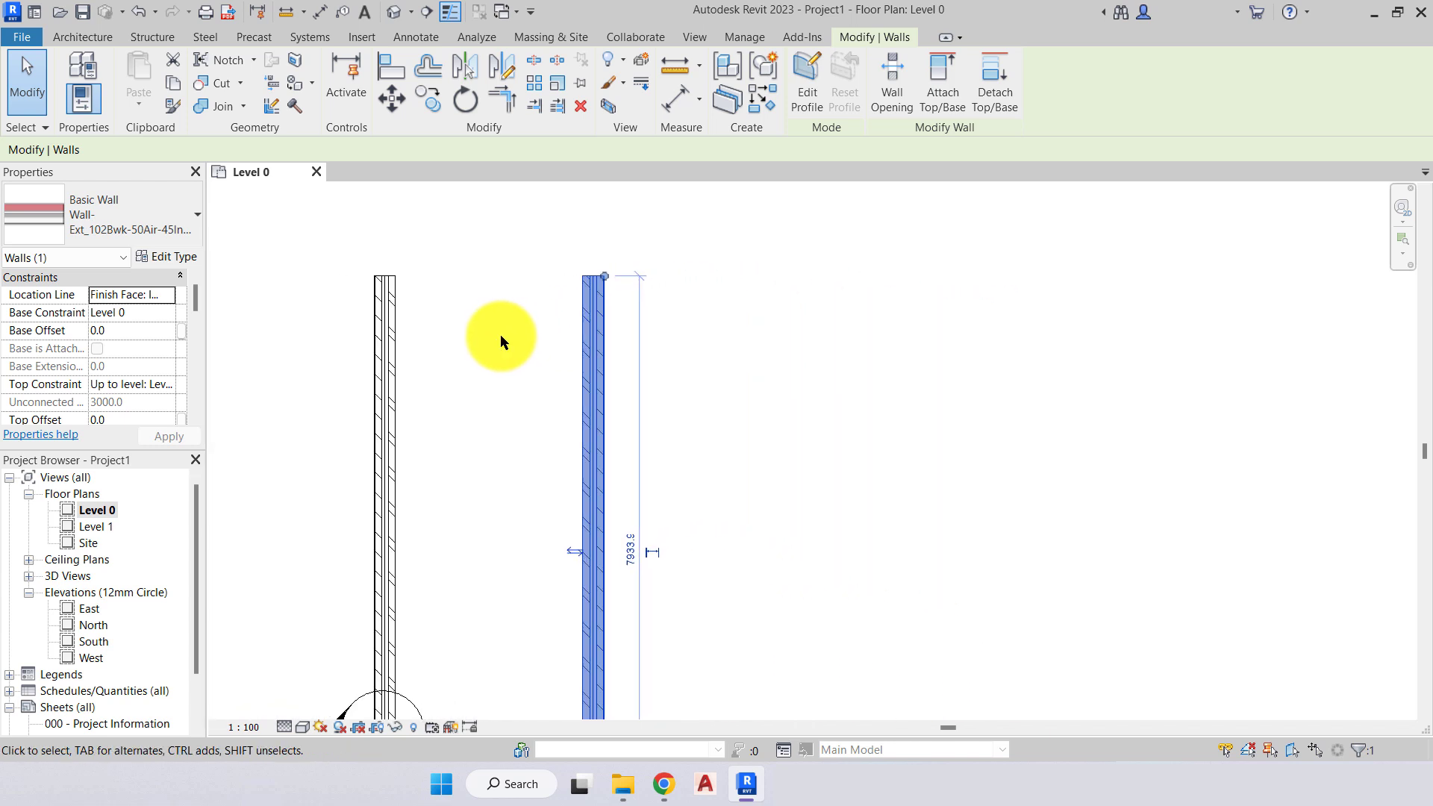
pyautogui.click(500, 328)
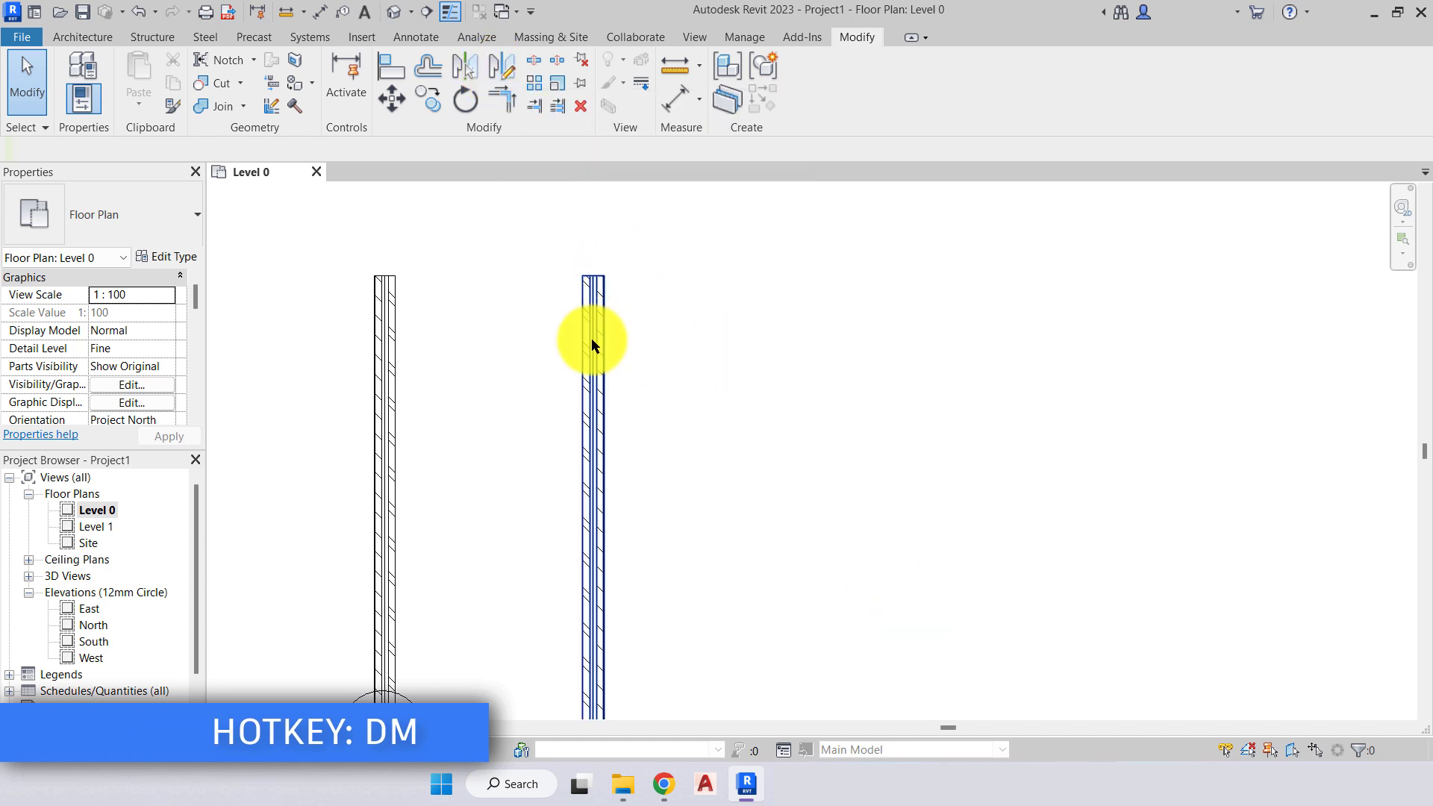
pyautogui.click(591, 340)
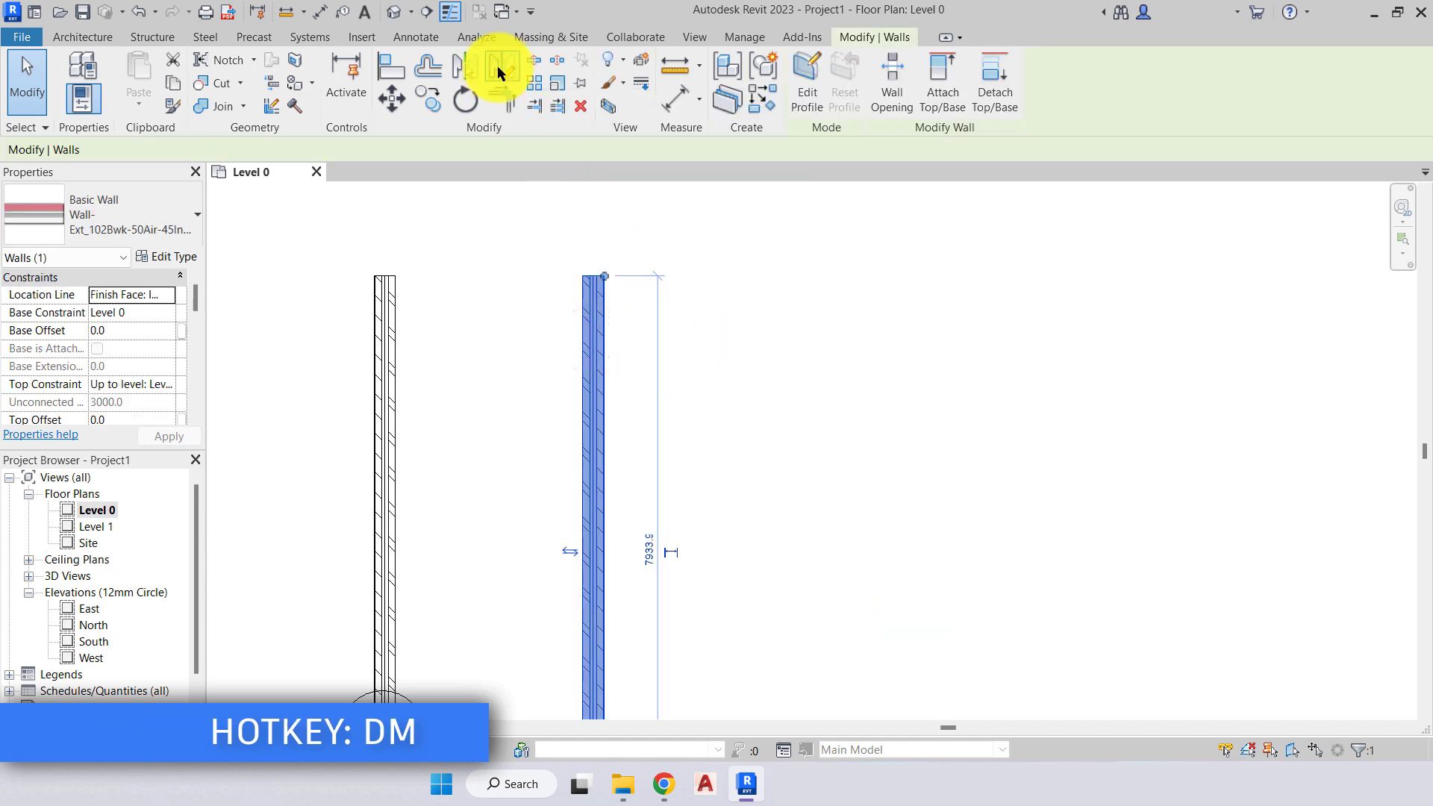
pyautogui.click(497, 66)
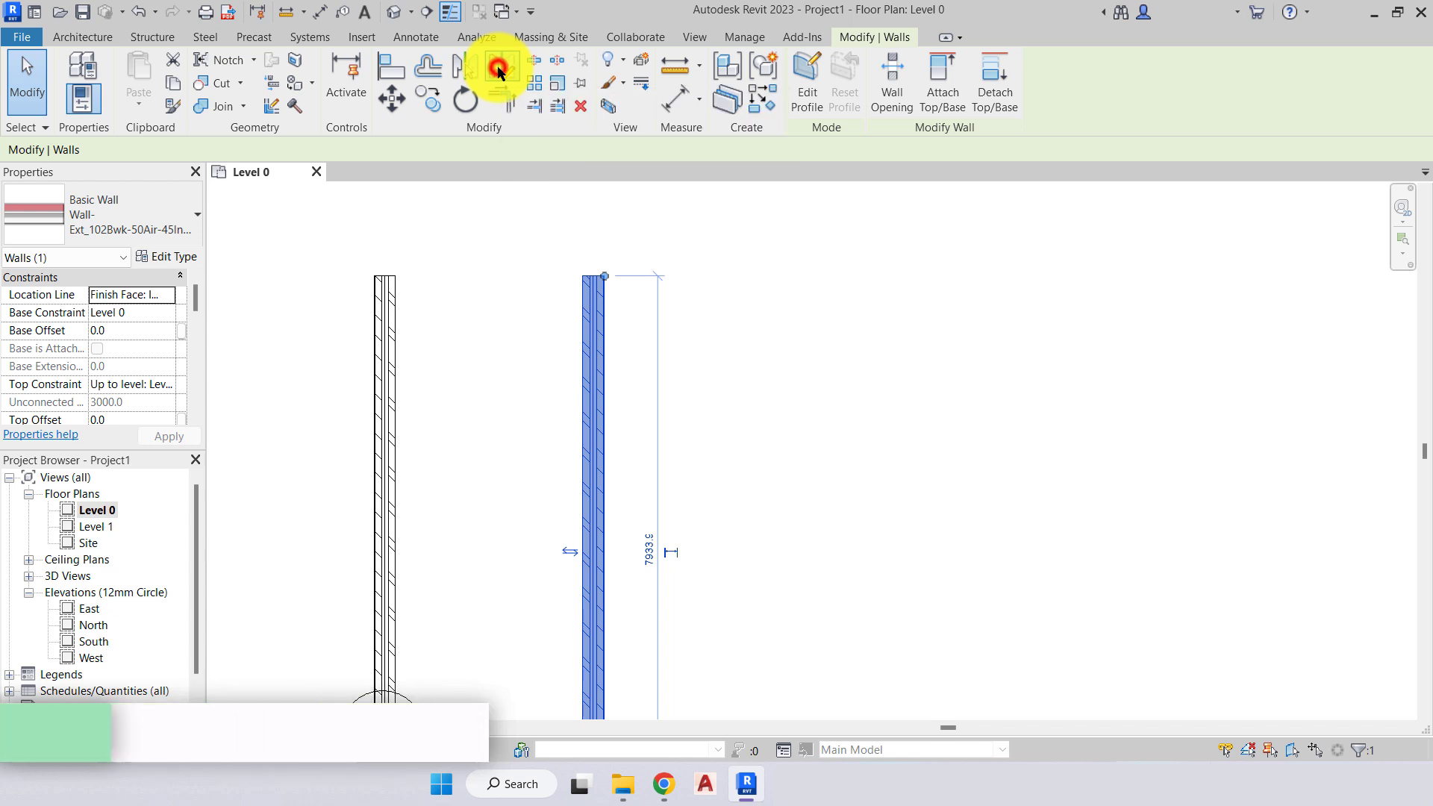
pyautogui.click(731, 278)
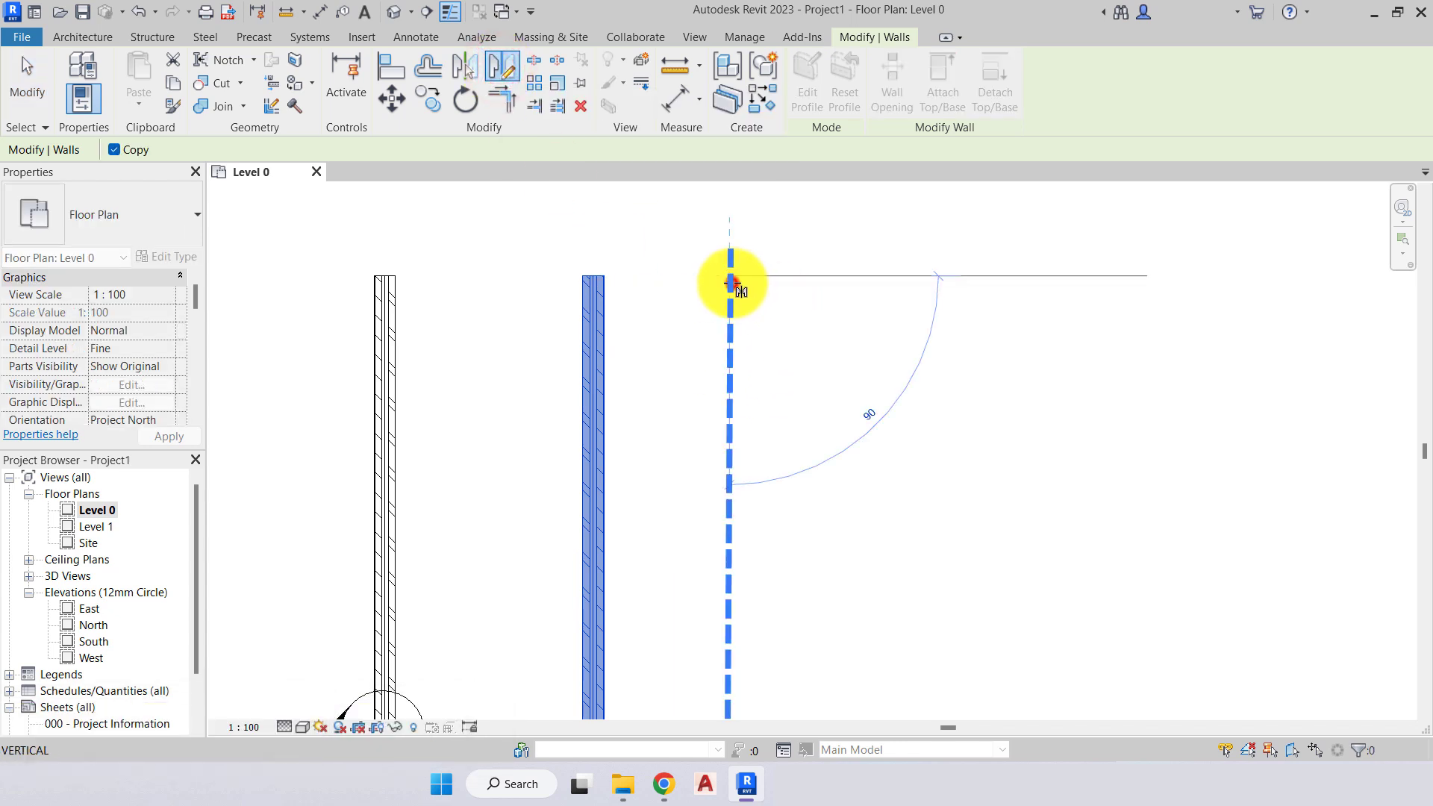
pyautogui.click(724, 616)
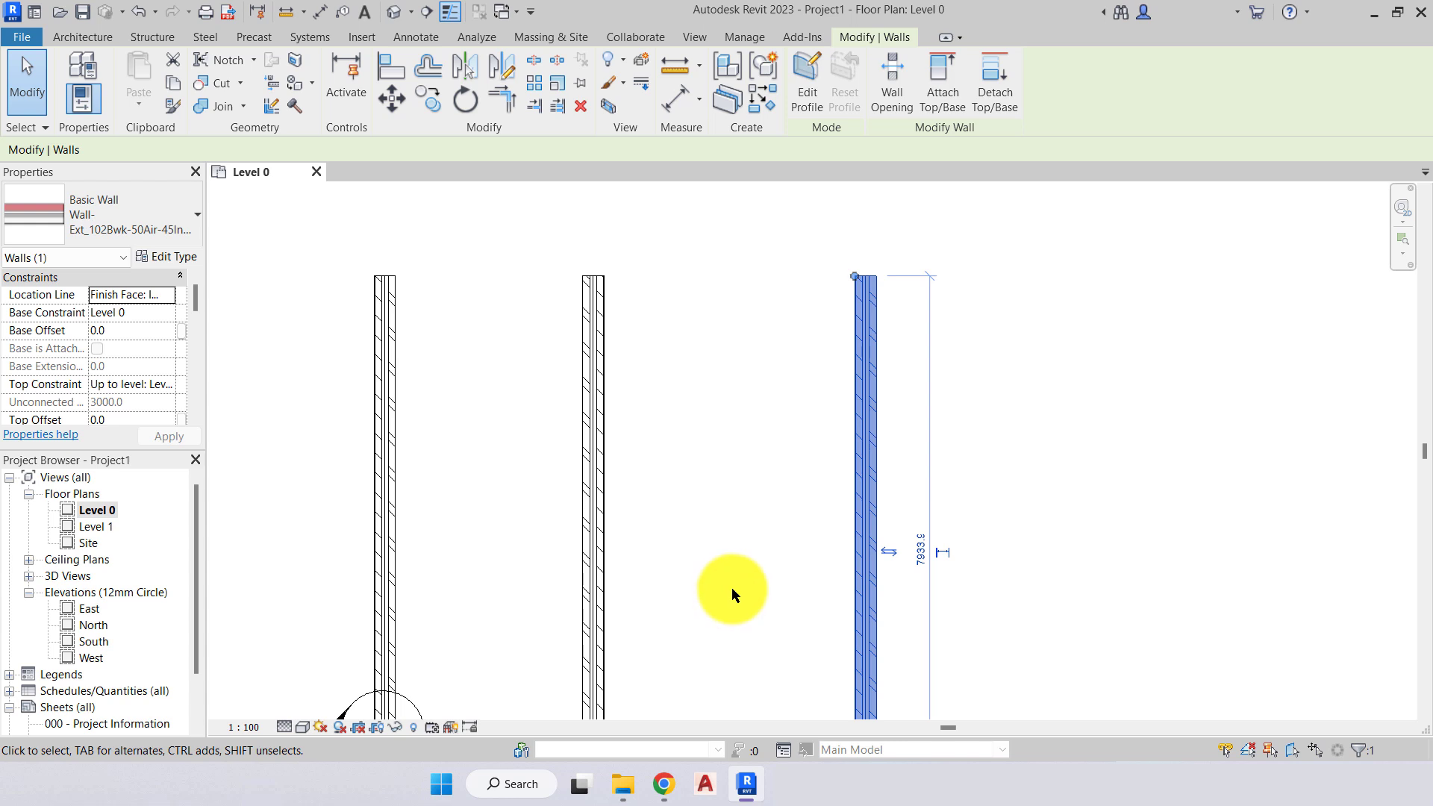
# Mirror the new rightmost wall as a copy about a drawn axis sloping down to the right at about 61 degrees.
pyautogui.moveTo(732, 588); pyautogui.dragTo(558, 591, button='middle')
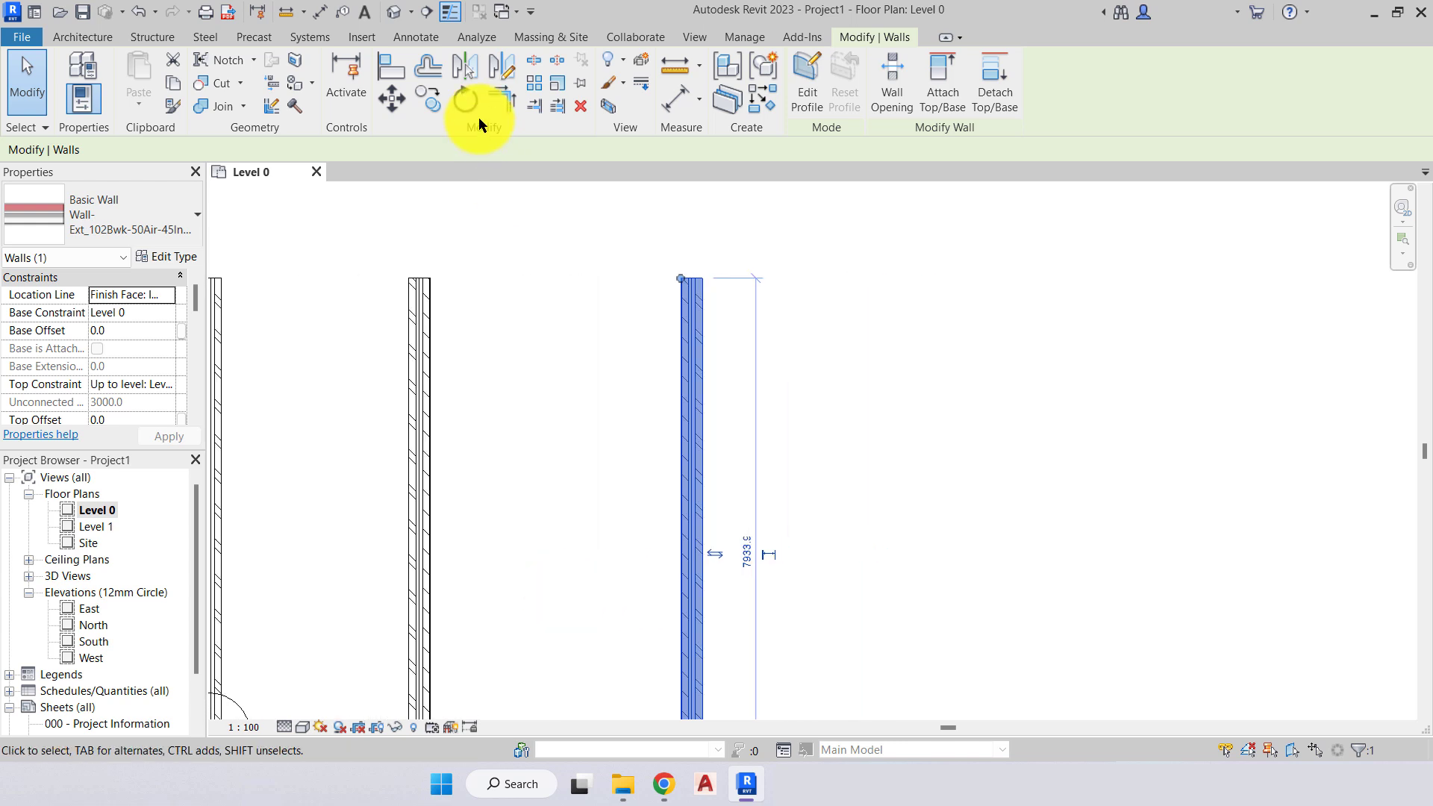
pyautogui.click(498, 70)
pyautogui.click(764, 268)
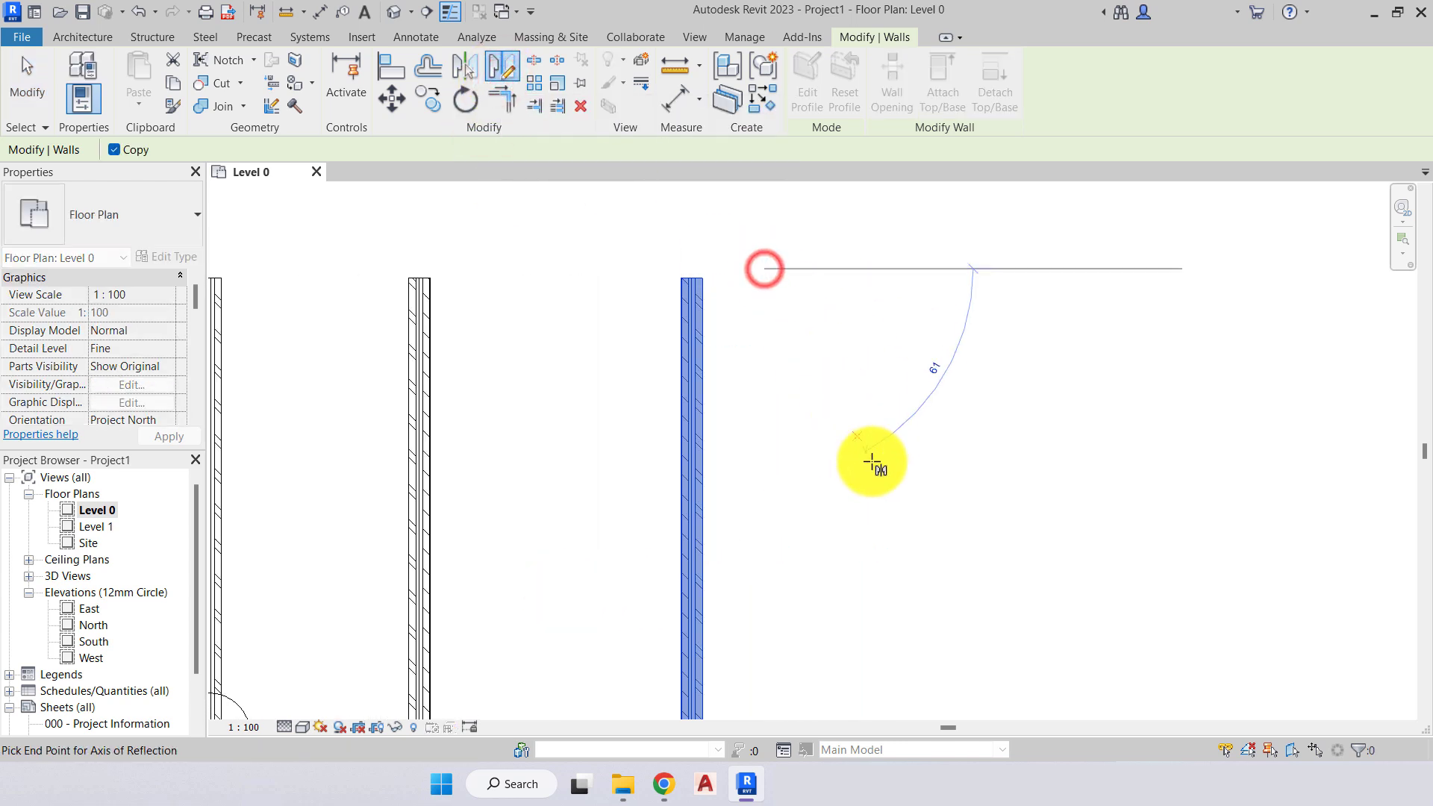
pyautogui.click(931, 567)
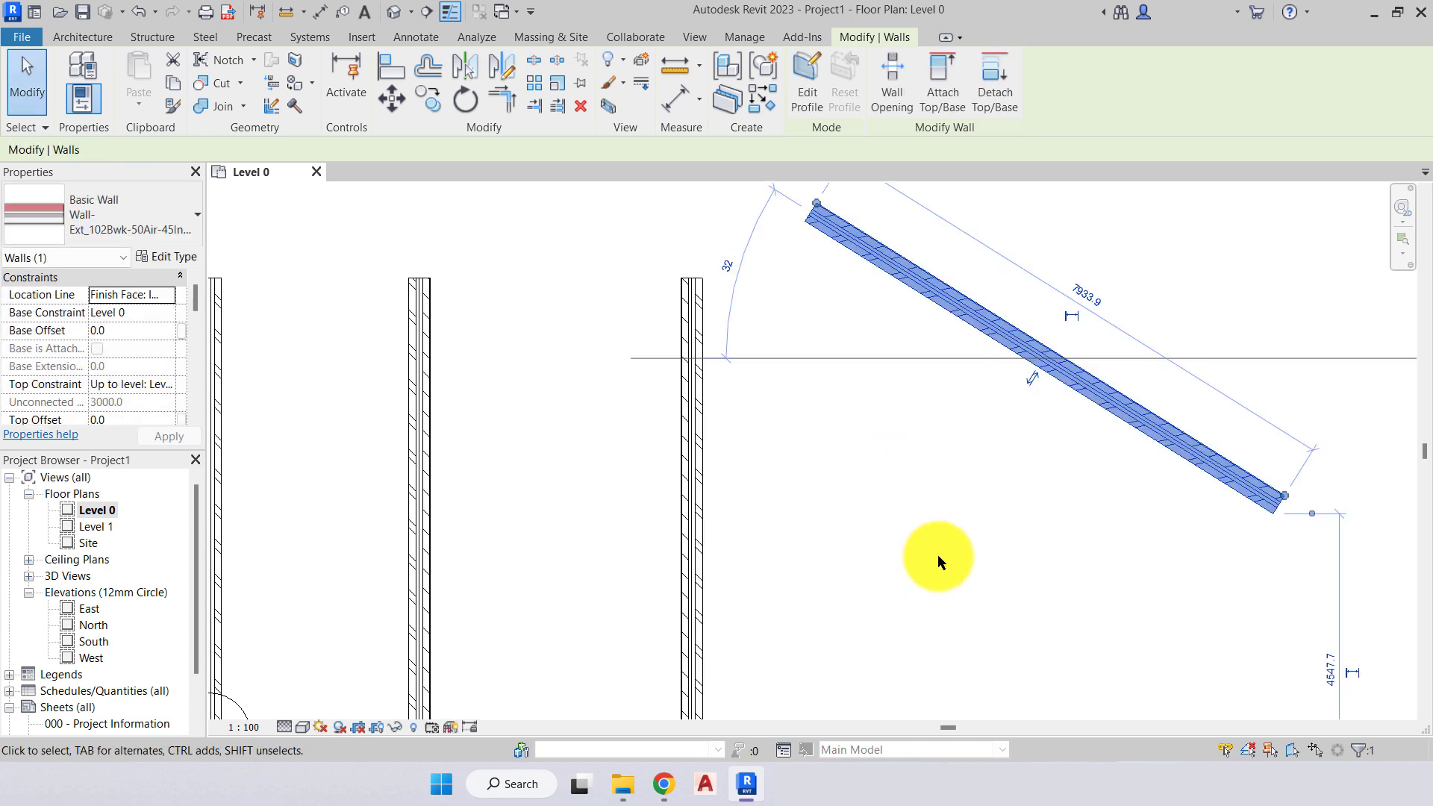
pyautogui.moveTo(937, 553); pyautogui.dragTo(648, 637, button='middle')
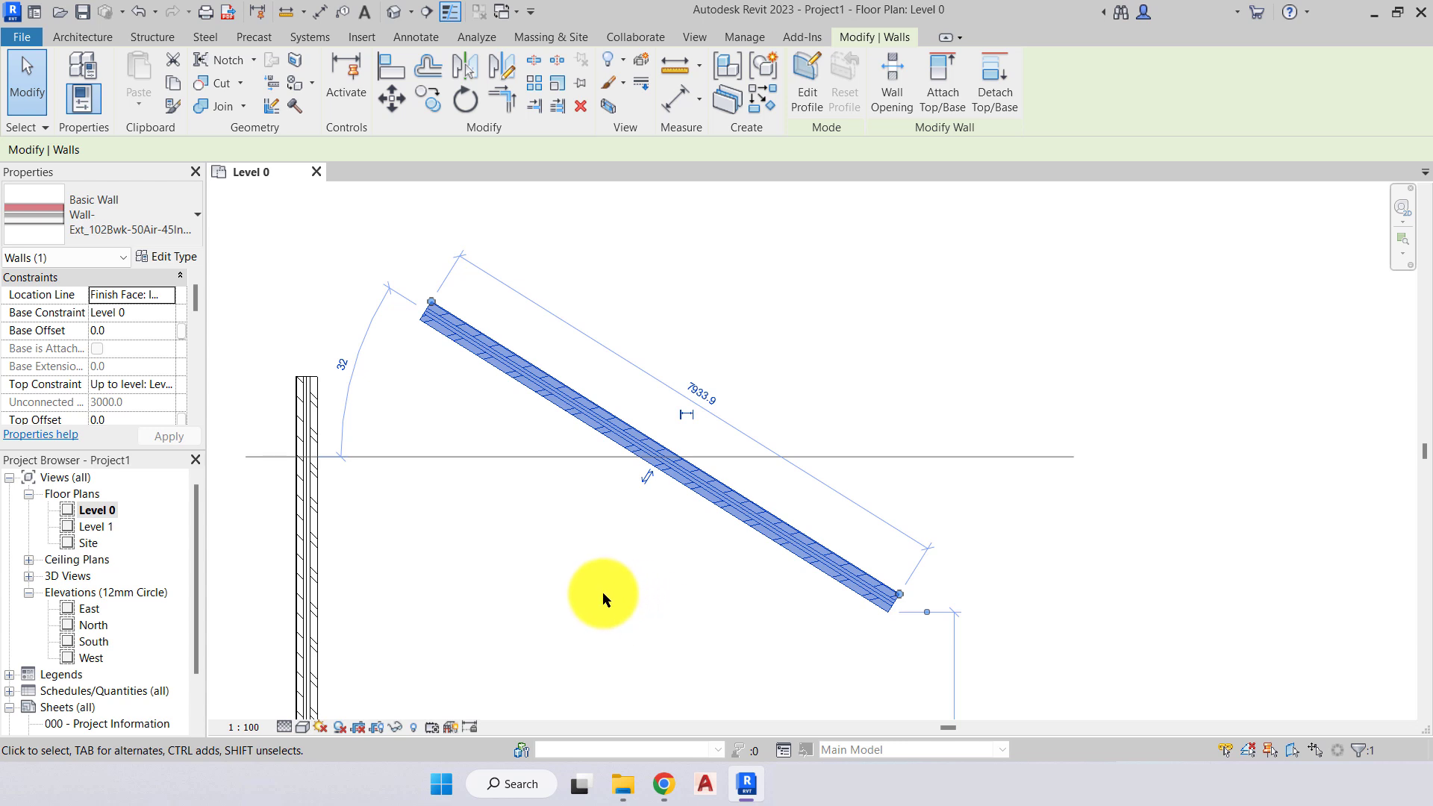
pyautogui.click(531, 519)
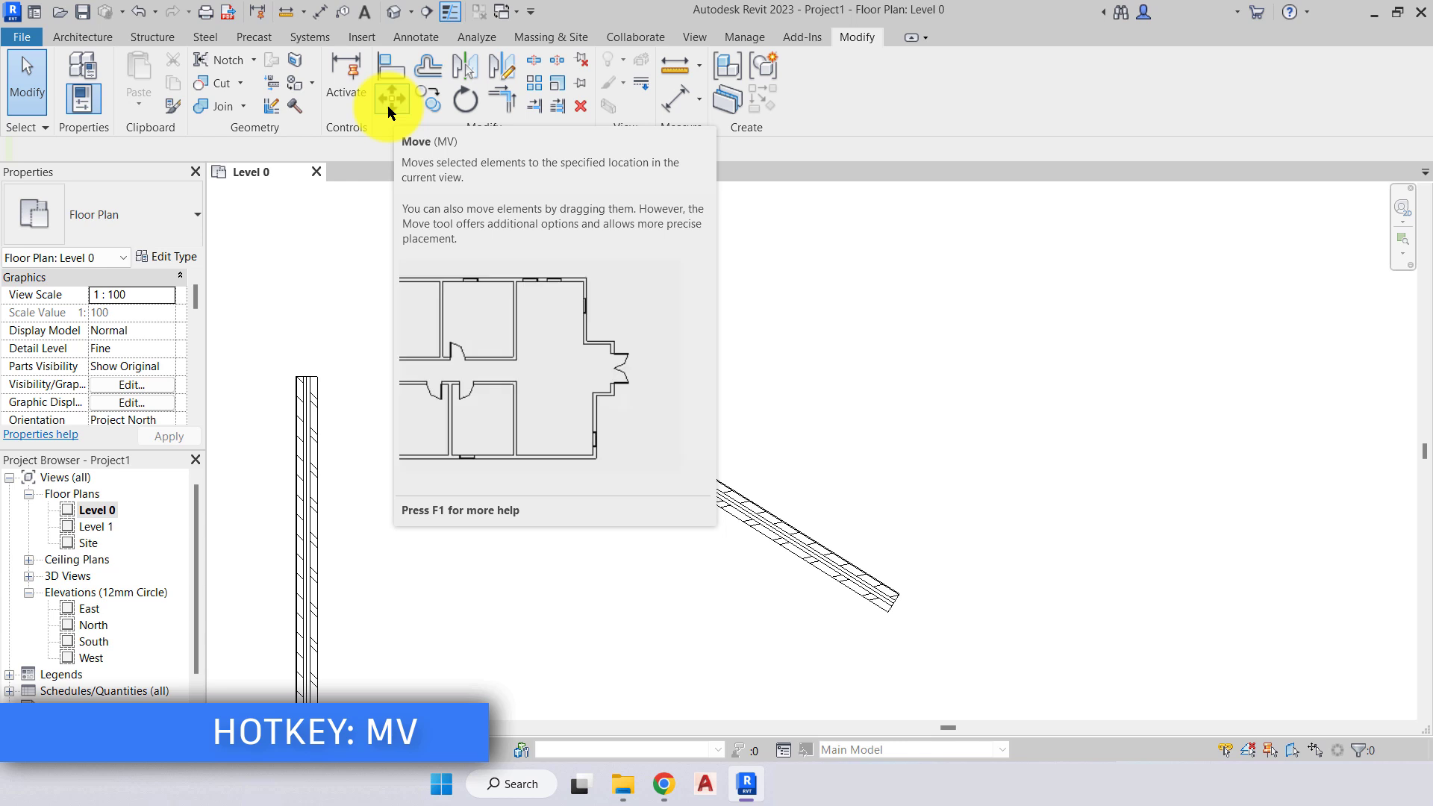
# Move the slanted wall about 5700 horizontally to the right, using its midpoint as the start point.
pyautogui.click(391, 98)
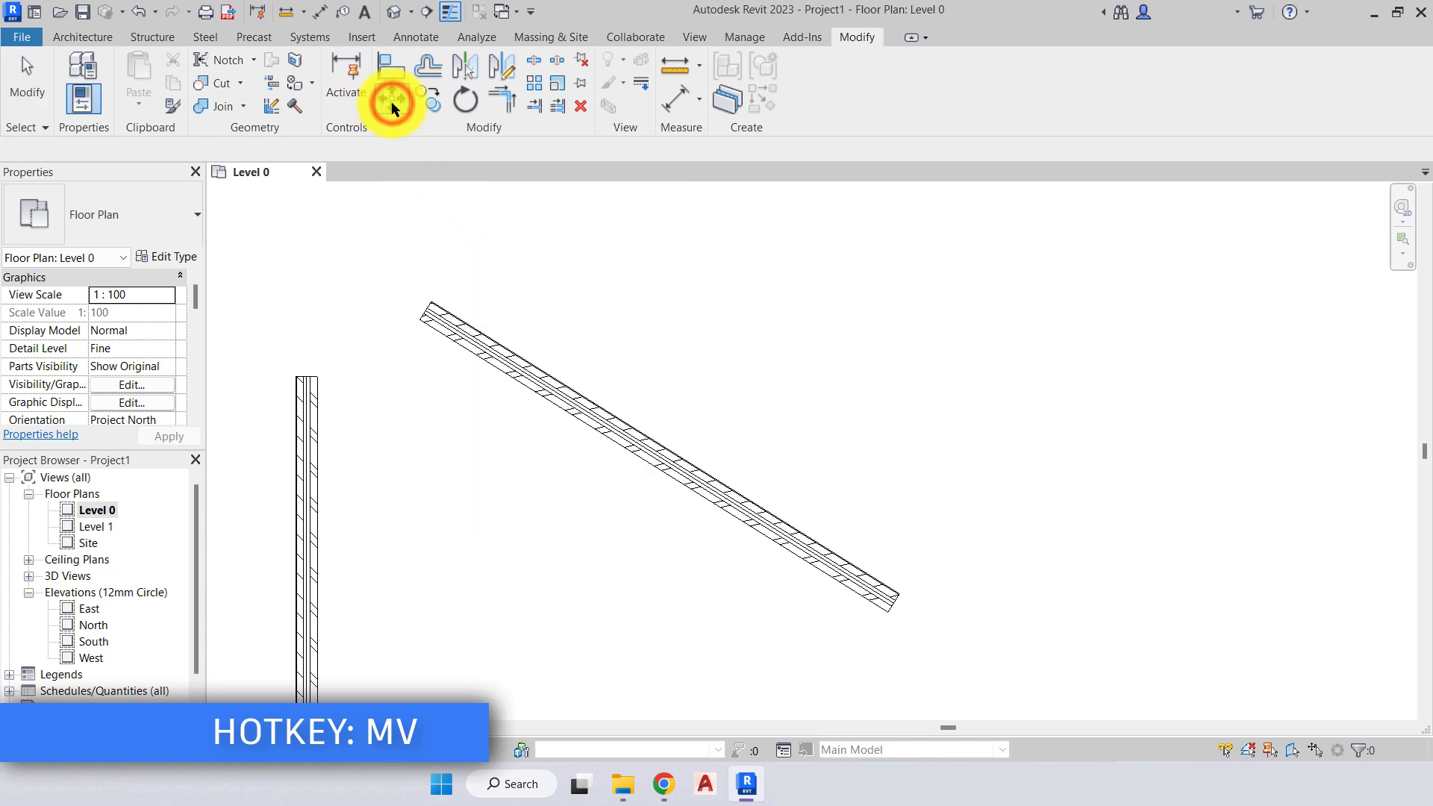
pyautogui.click(550, 379)
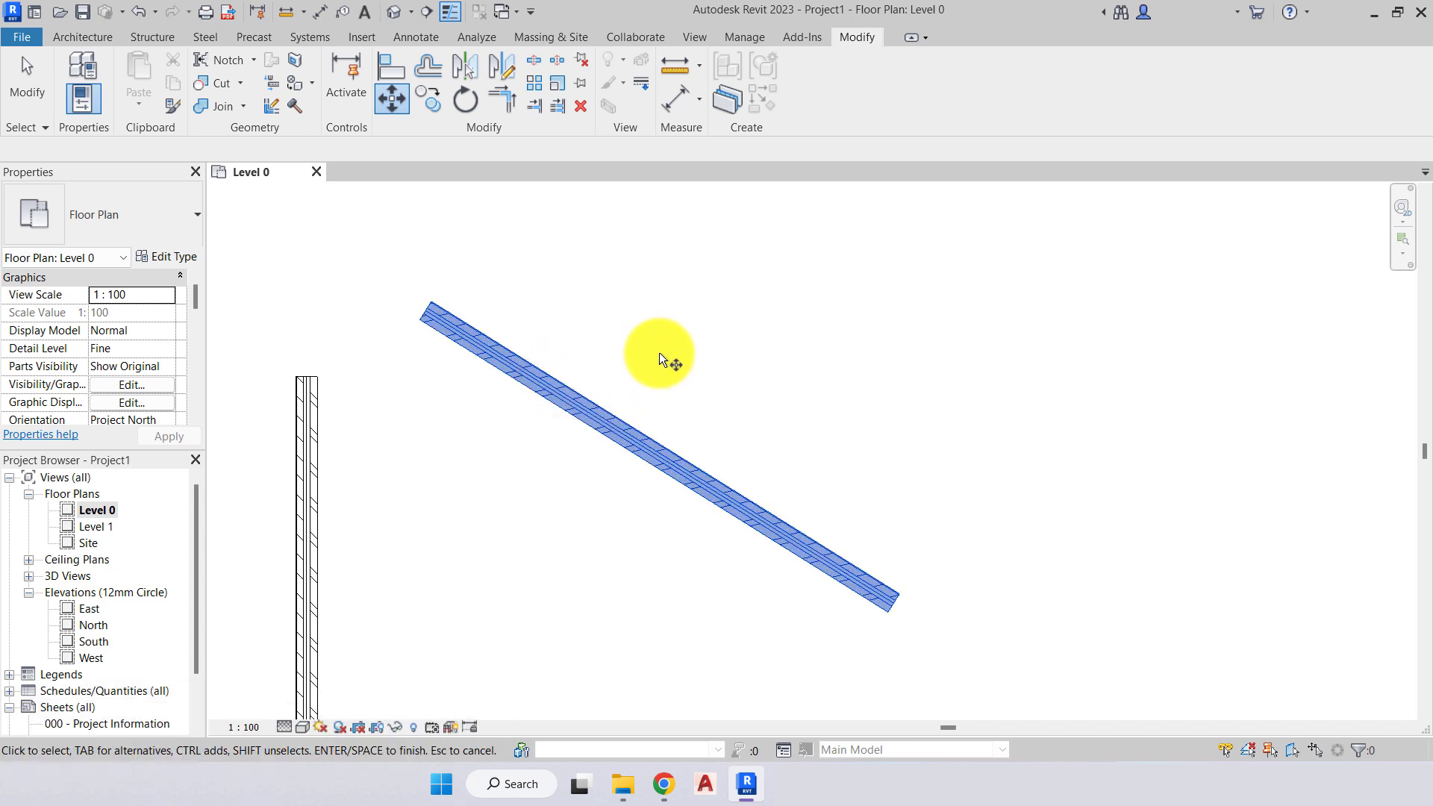
pyautogui.press('Return')
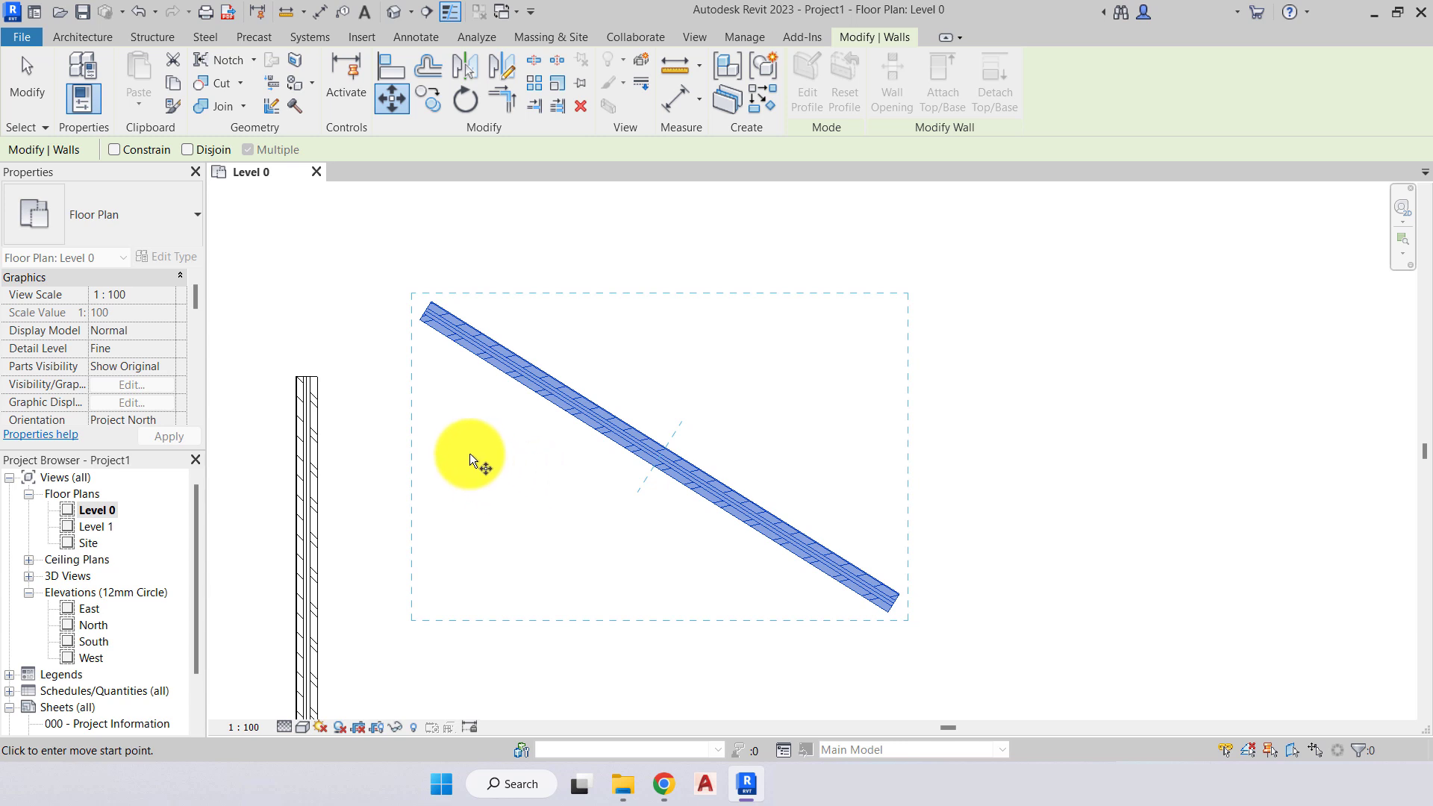
pyautogui.click(652, 464)
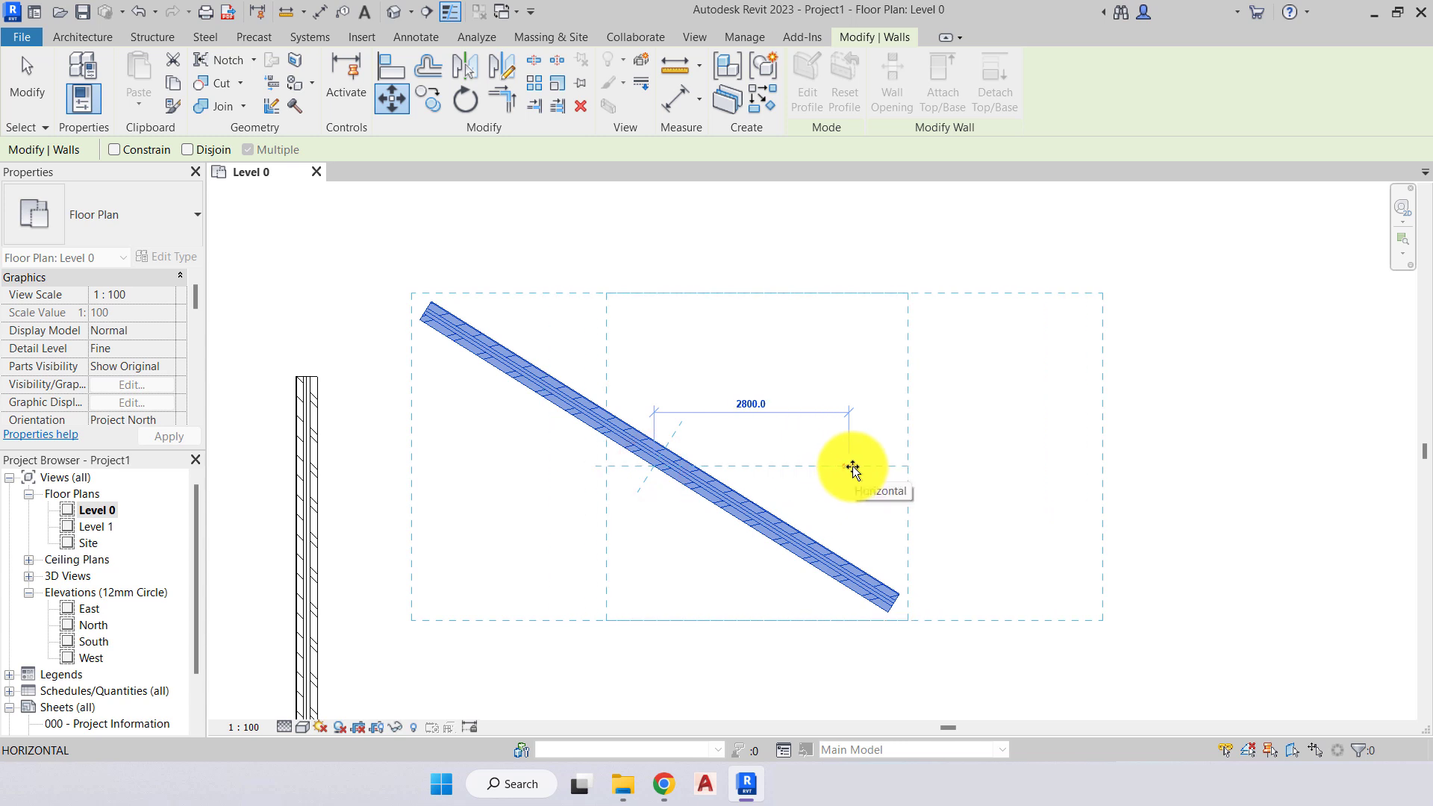
pyautogui.click(1051, 464)
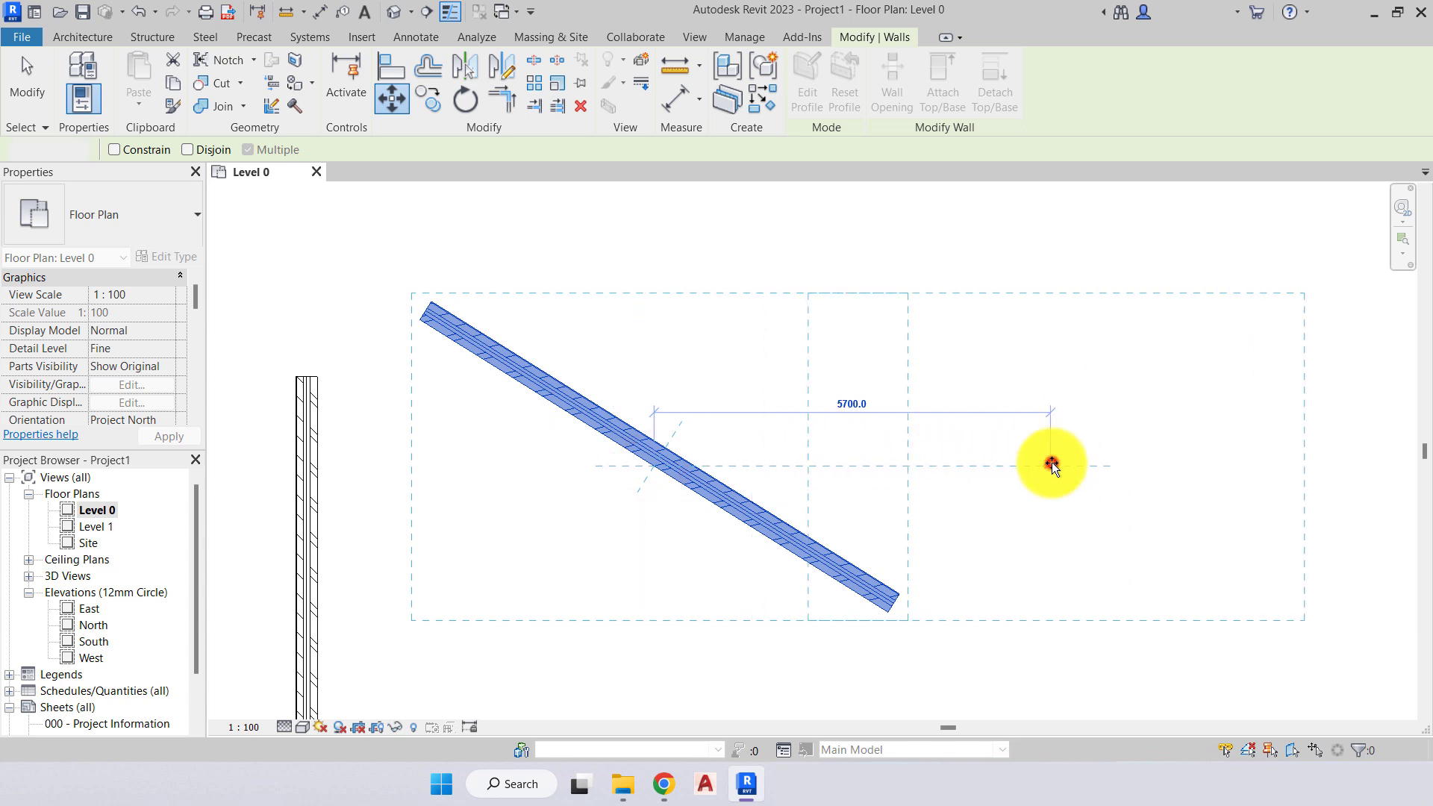
pyautogui.moveTo(1000, 477); pyautogui.dragTo(870, 463, button='middle')
pyautogui.scroll(-2, 920, 472)
pyautogui.click(795, 497)
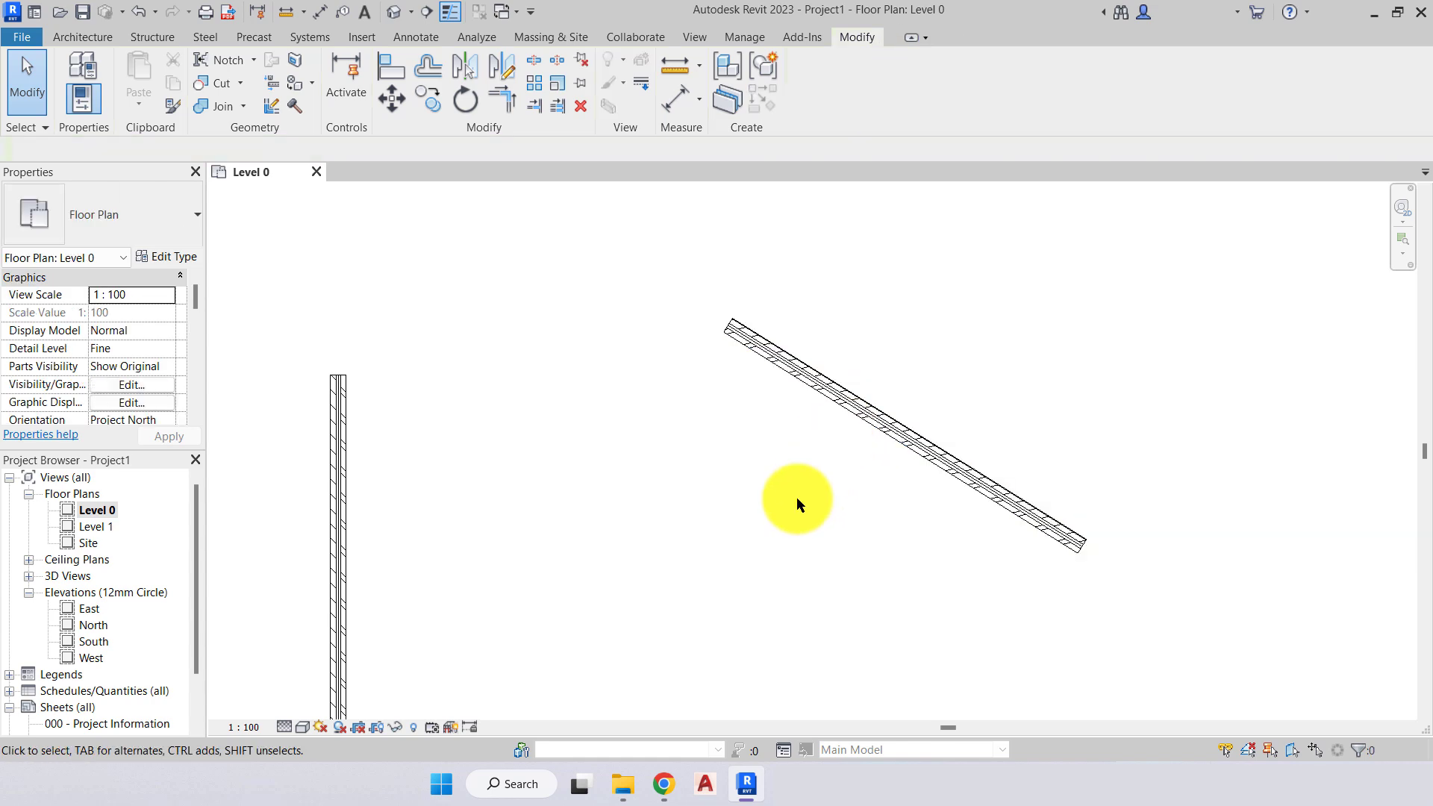
# Move the slanted wall horizontally back to the left, towards the vertical wall, using its midpoint as the start point.
pyautogui.click(848, 404)
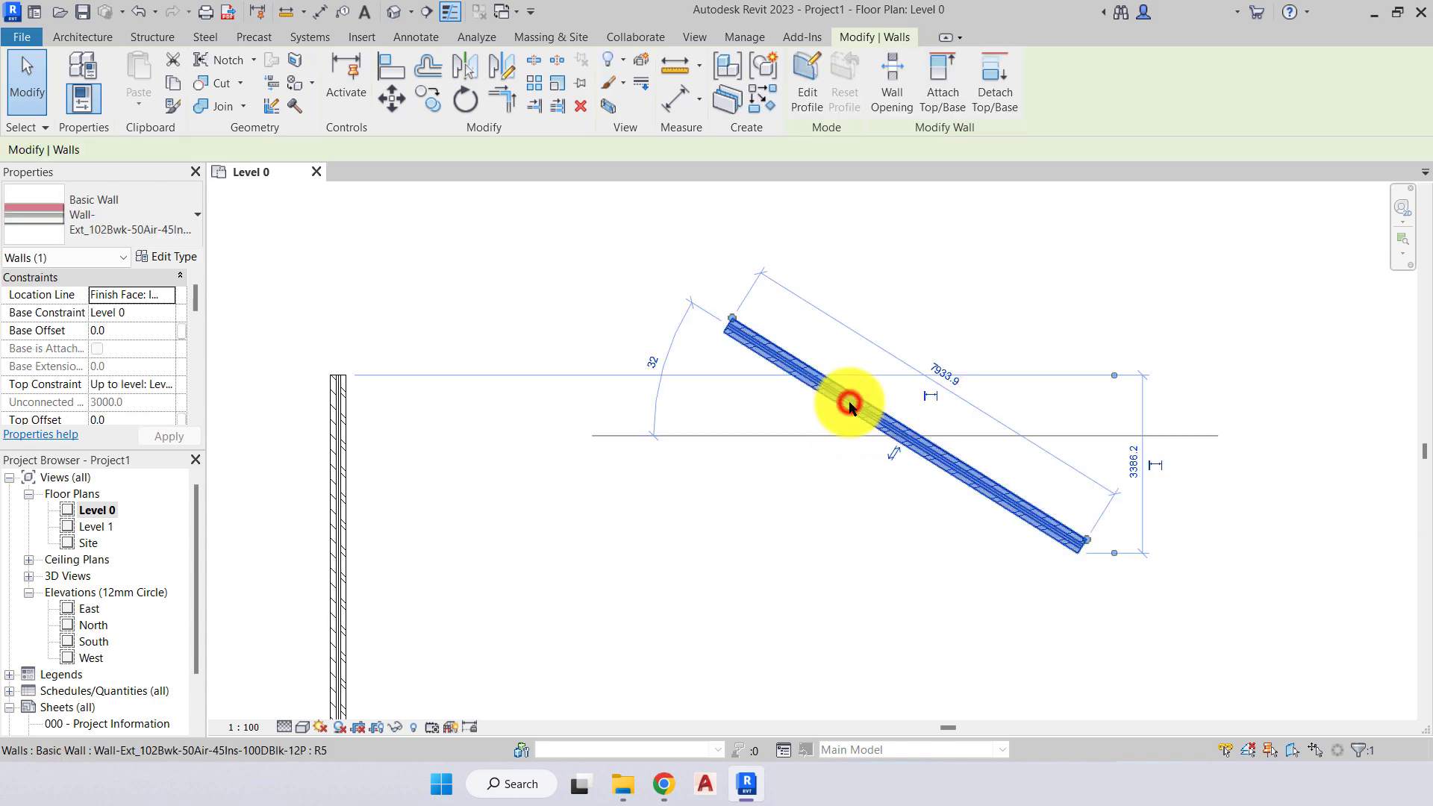
pyautogui.press('Escape')
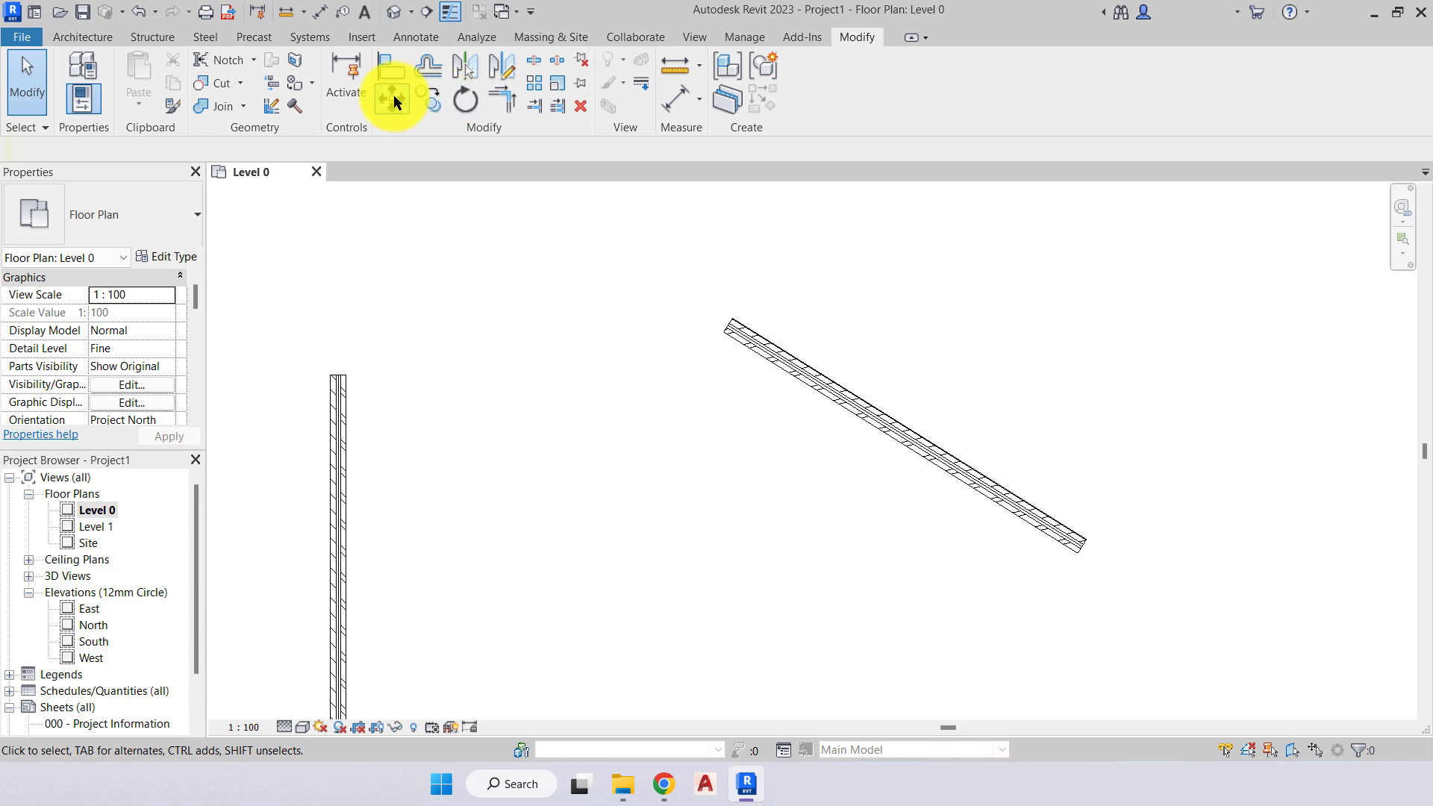
pyautogui.click(897, 440)
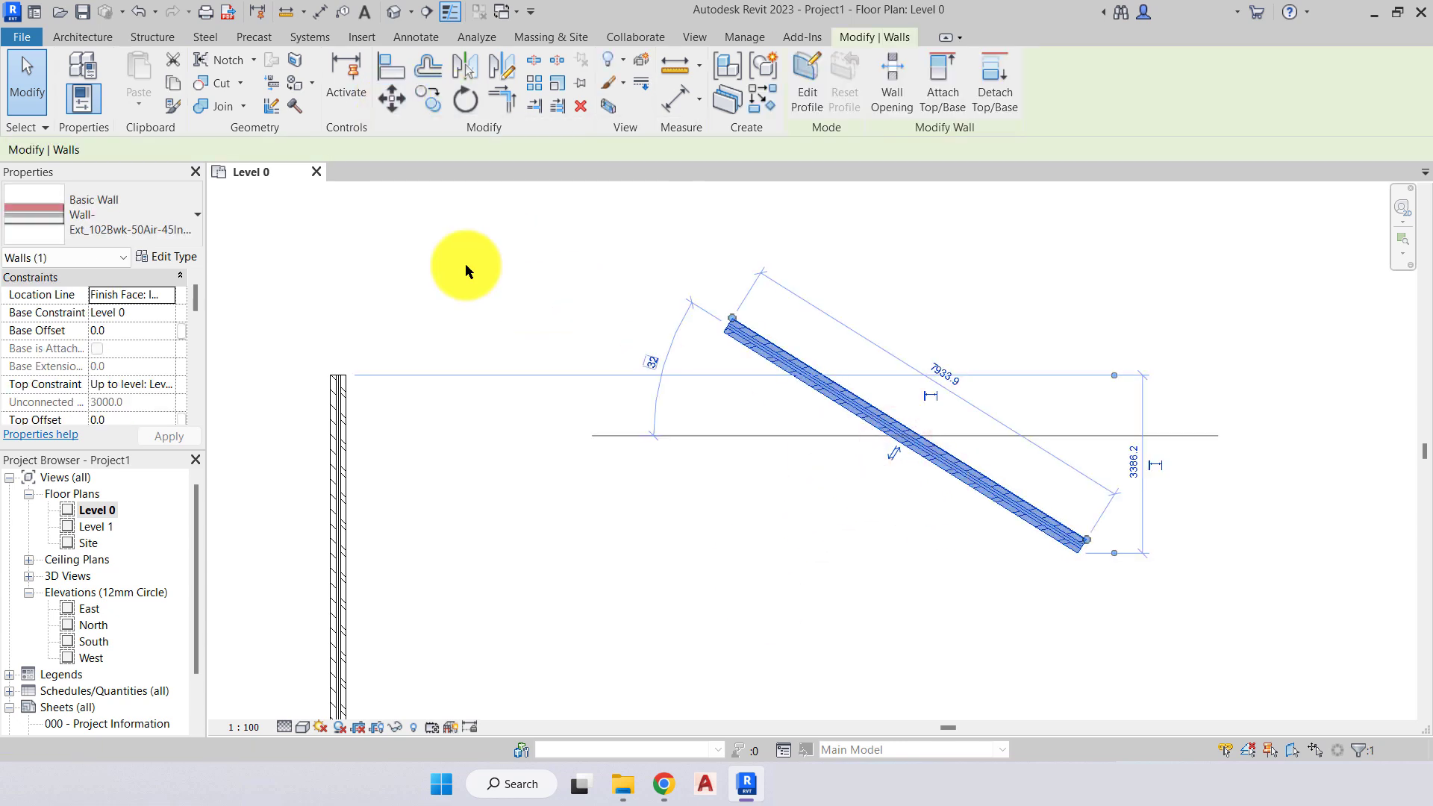
pyautogui.click(382, 111)
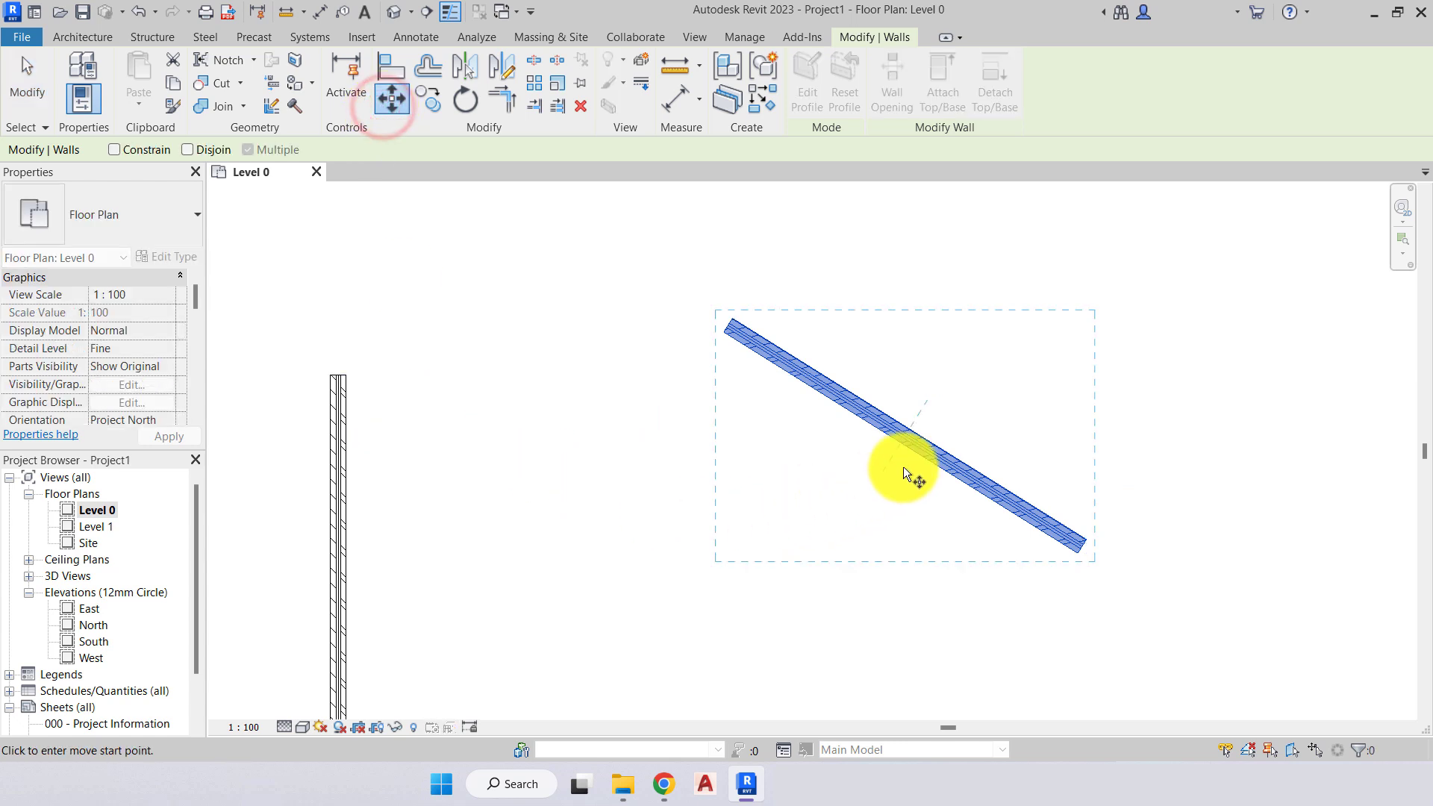
pyautogui.click(903, 447)
pyautogui.click(596, 435)
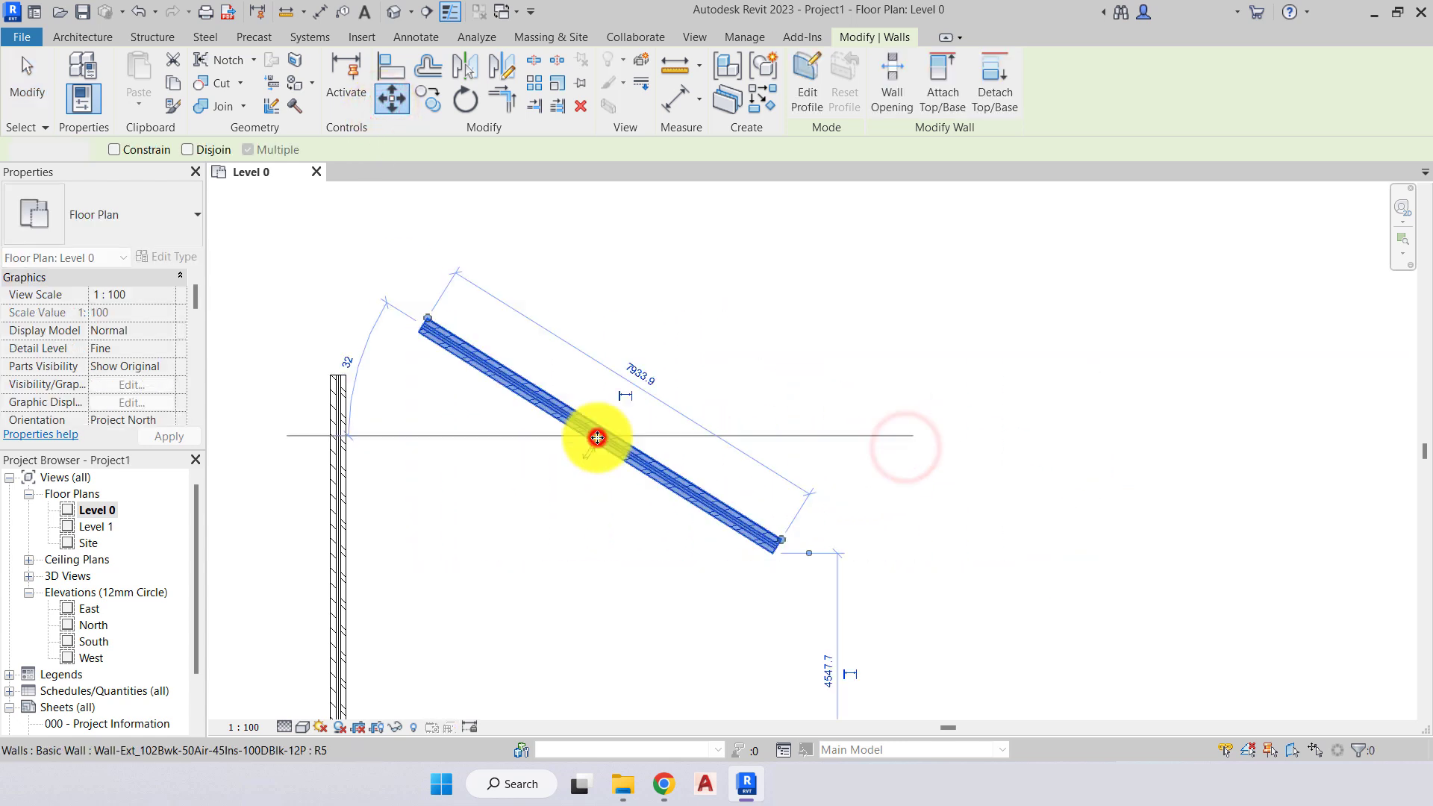
# Move the slanted wall freely to the right, starting from its lower end, and clear the selection.
pyautogui.click(390, 100)
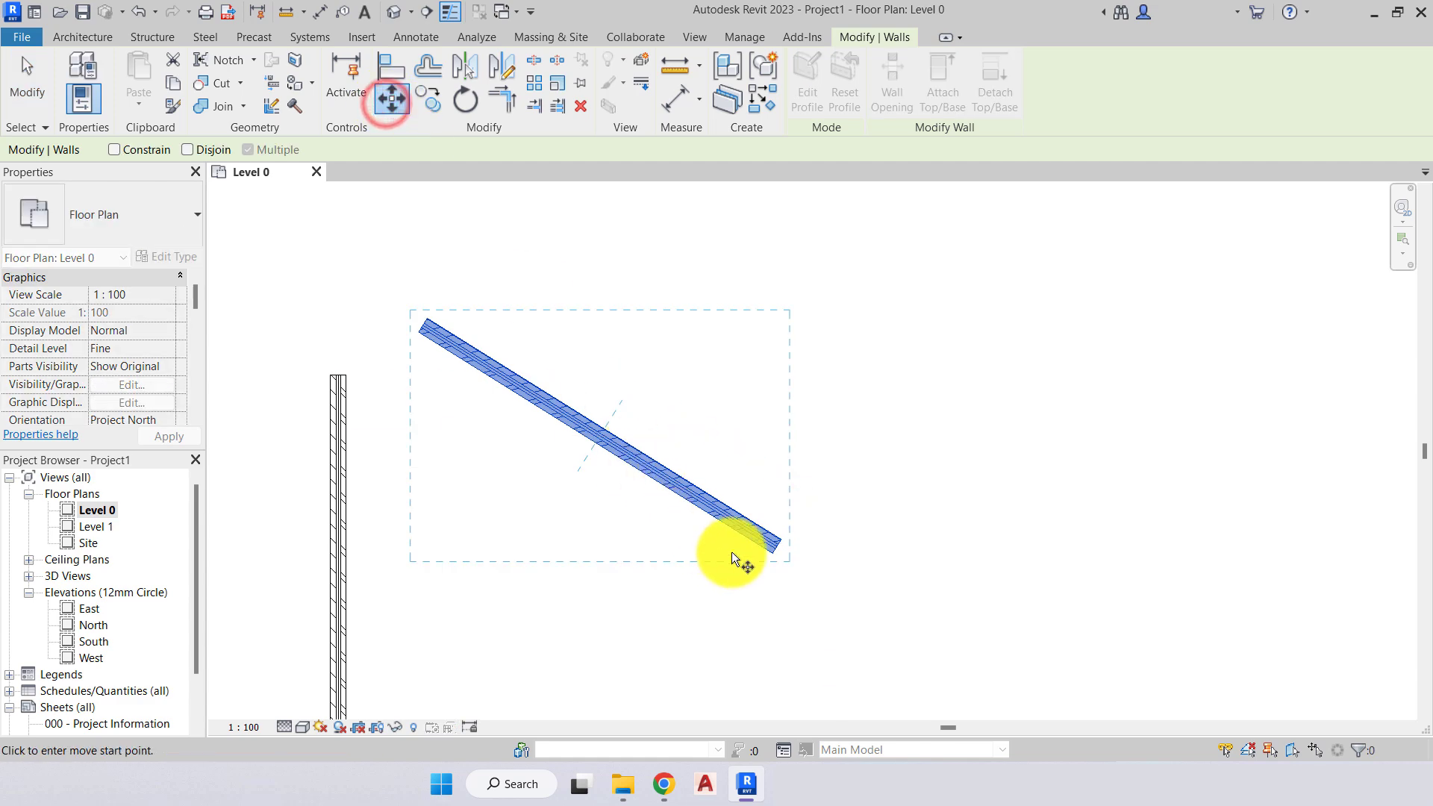
pyautogui.click(779, 558)
pyautogui.click(1011, 558)
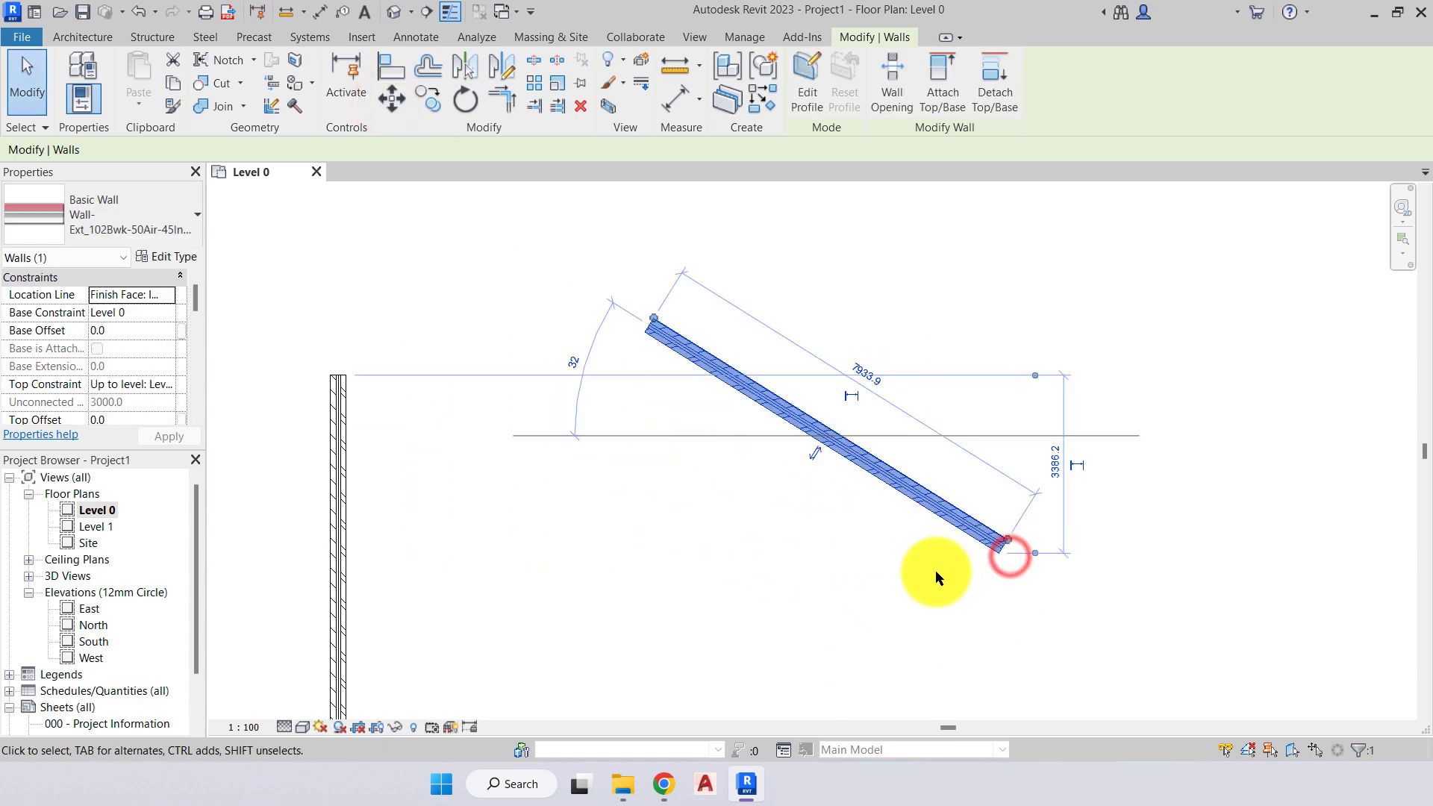
pyautogui.press('Escape')
# Move the slanted wall horizontally to the right by exactly 5000, starting from its lower end corner.
pyautogui.moveTo(932, 570); pyautogui.dragTo(746, 552, button='middle')
pyautogui.click(744, 549)
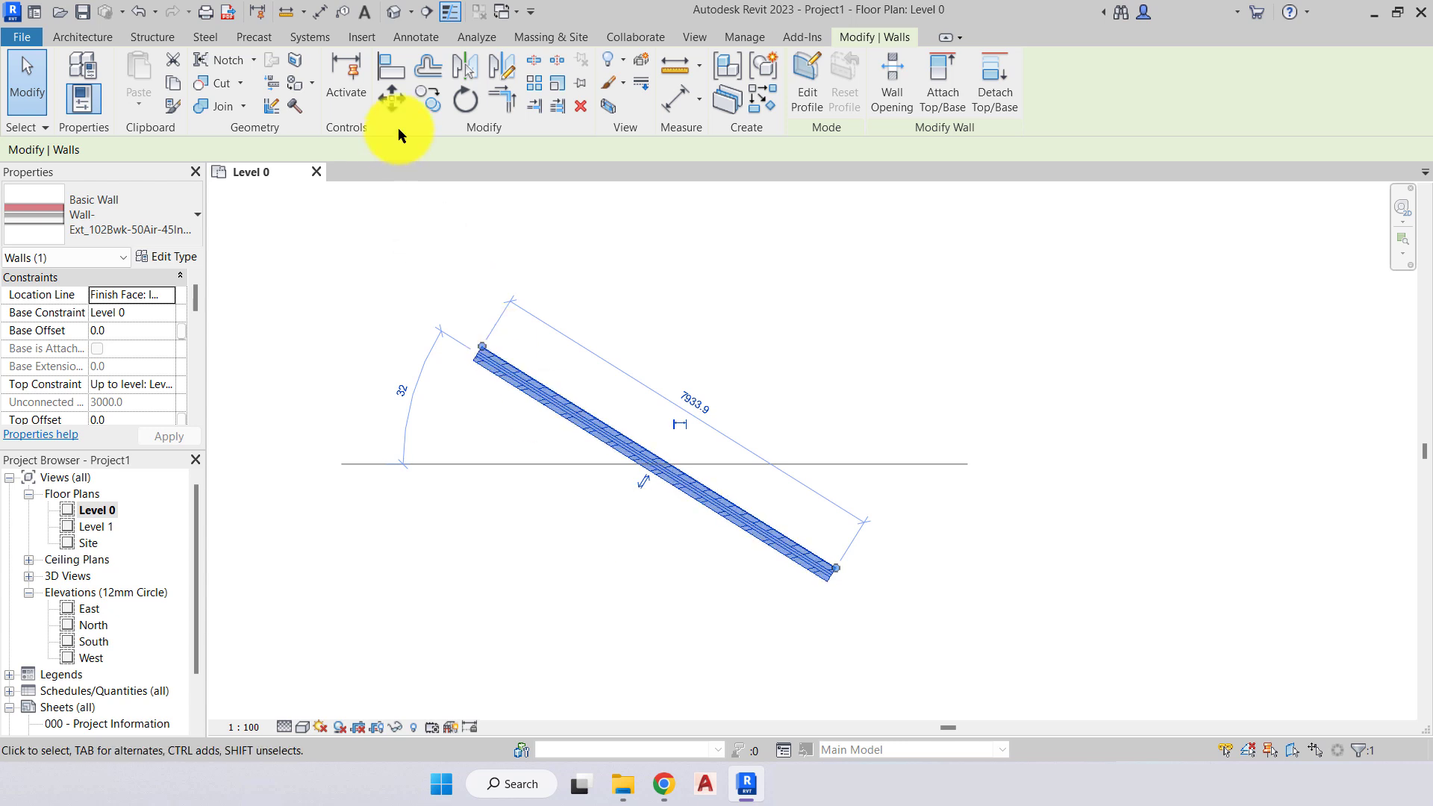
pyautogui.click(392, 99)
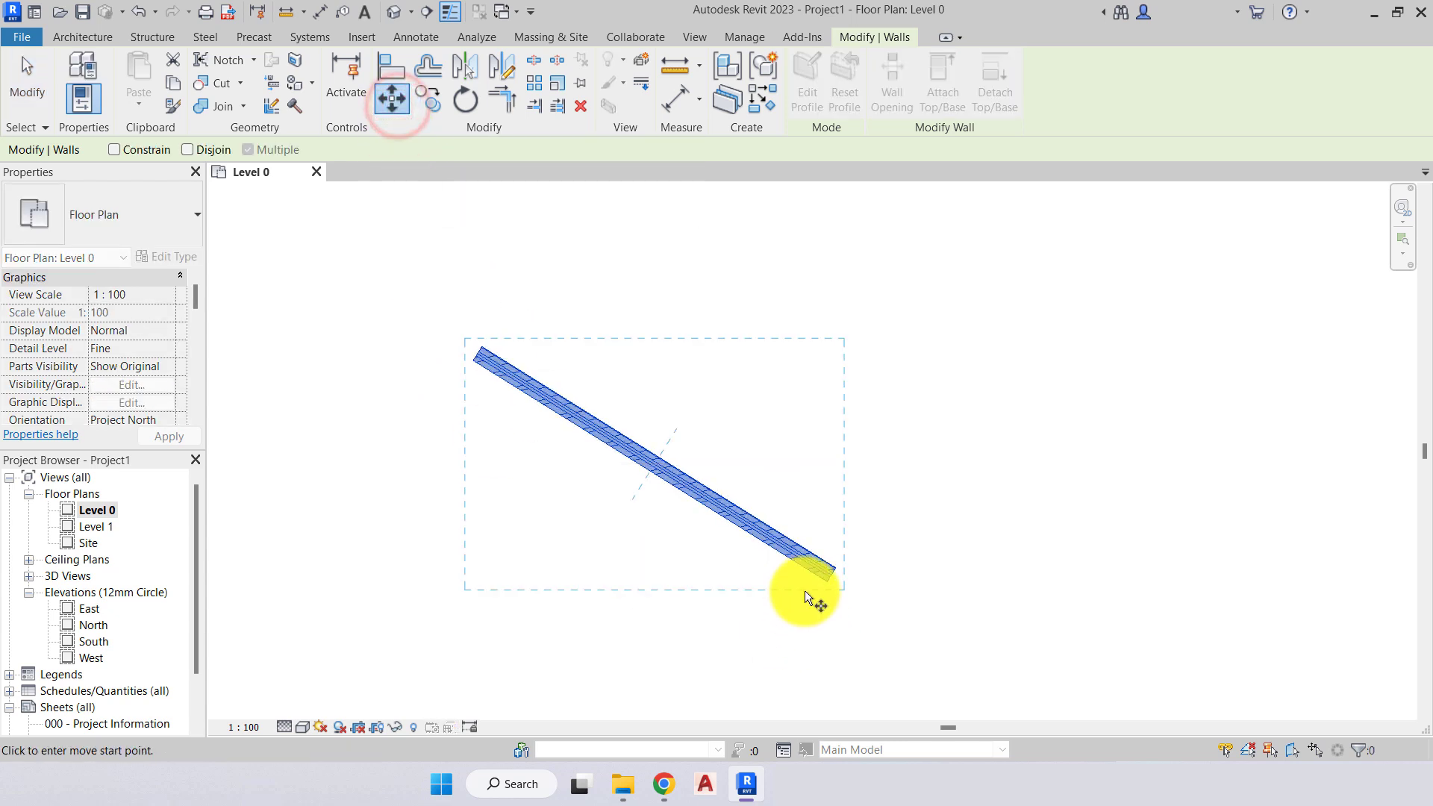
pyautogui.click(822, 584)
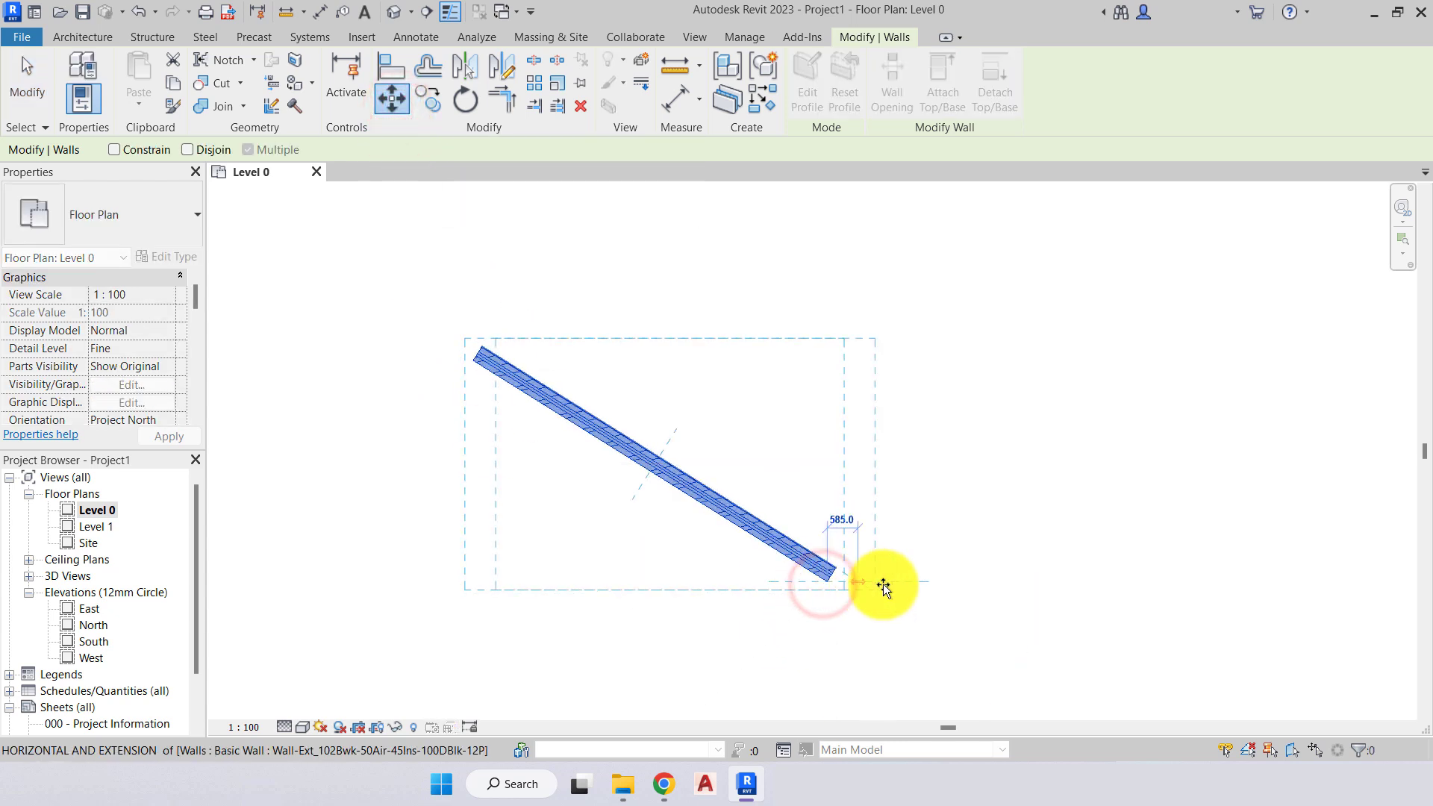
pyautogui.write('5')
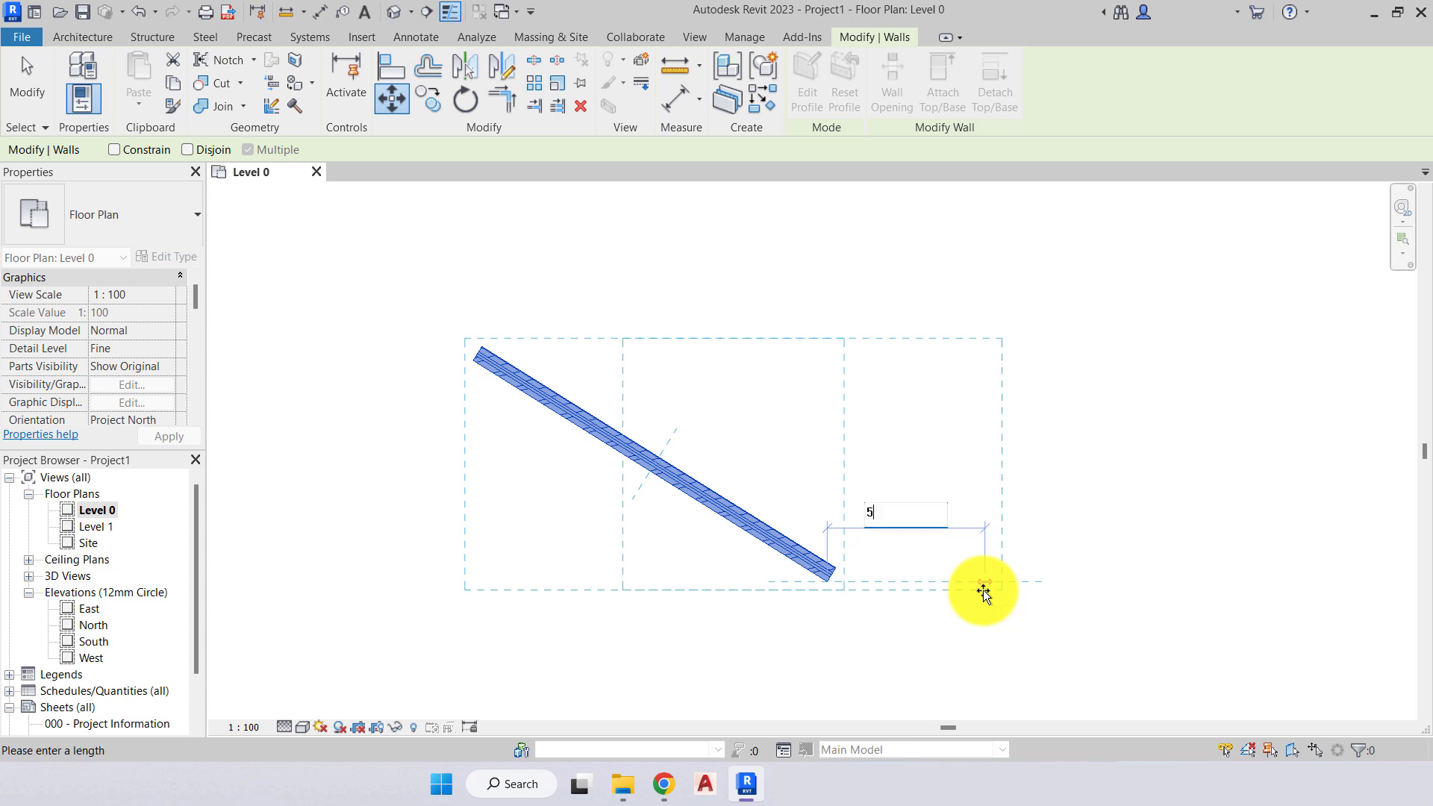
pyautogui.write('000')
pyautogui.press('Return')
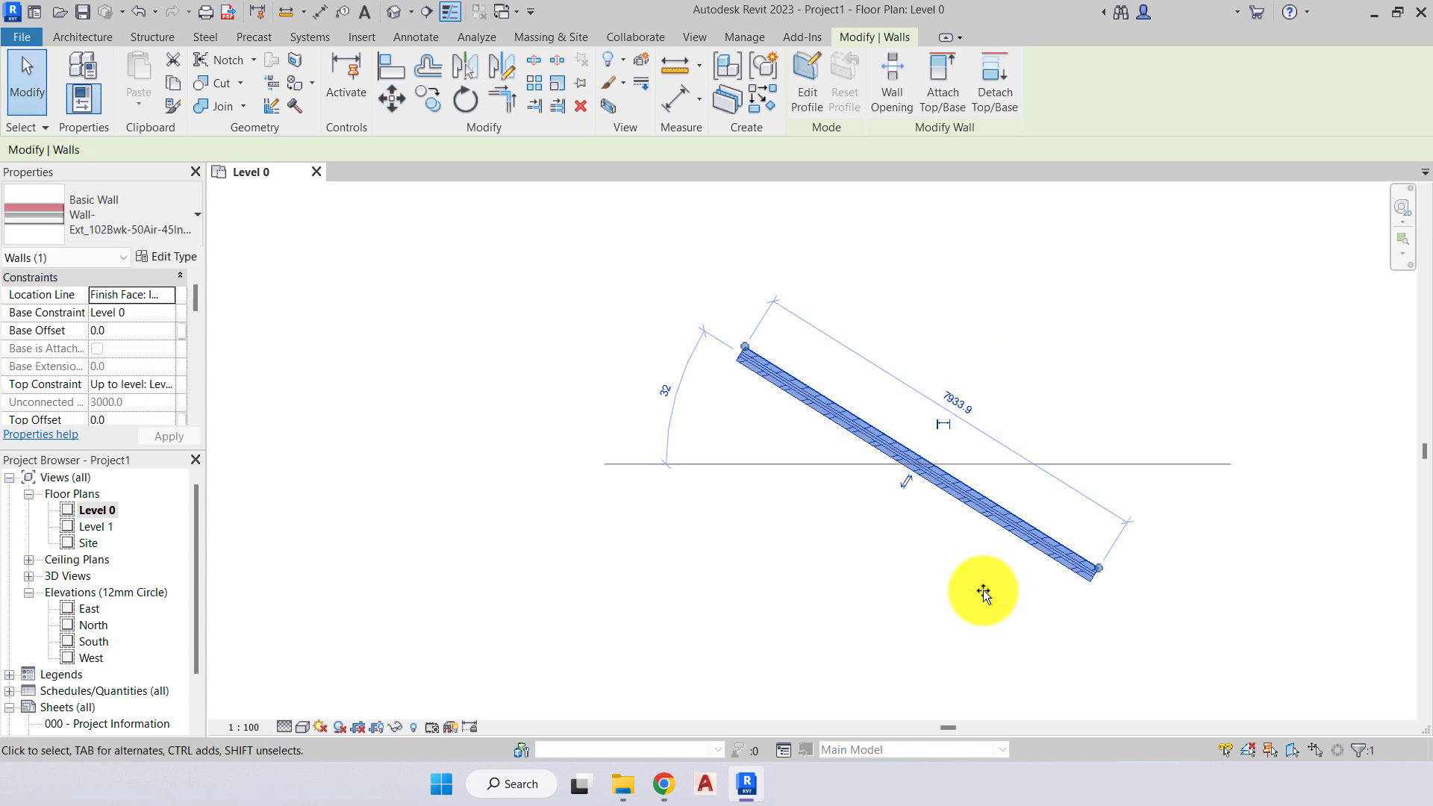
# Move the slanted wall straight up, starting from its lower end corner.
pyautogui.click(392, 98)
pyautogui.click(1091, 578)
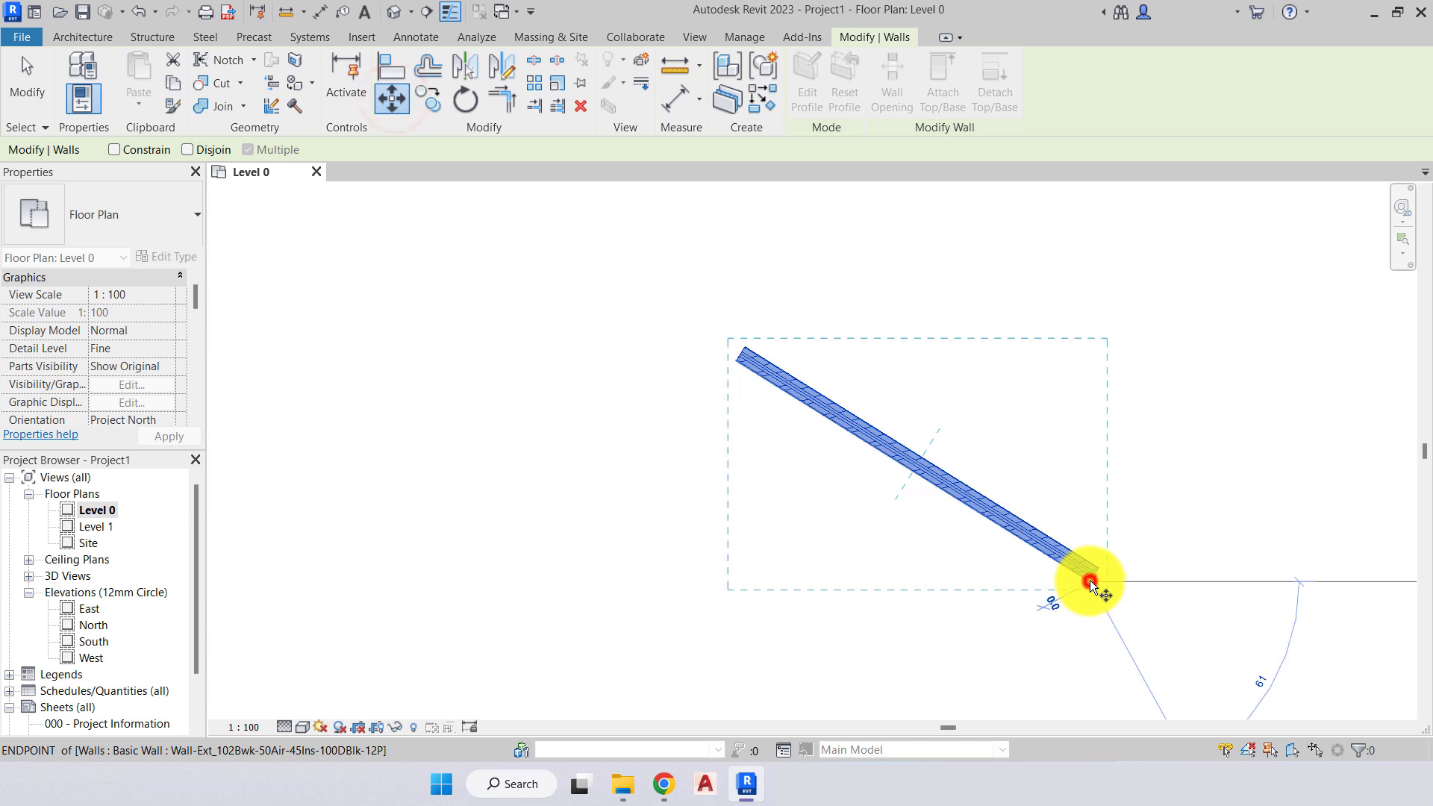
pyautogui.scroll(3, 1096, 446)
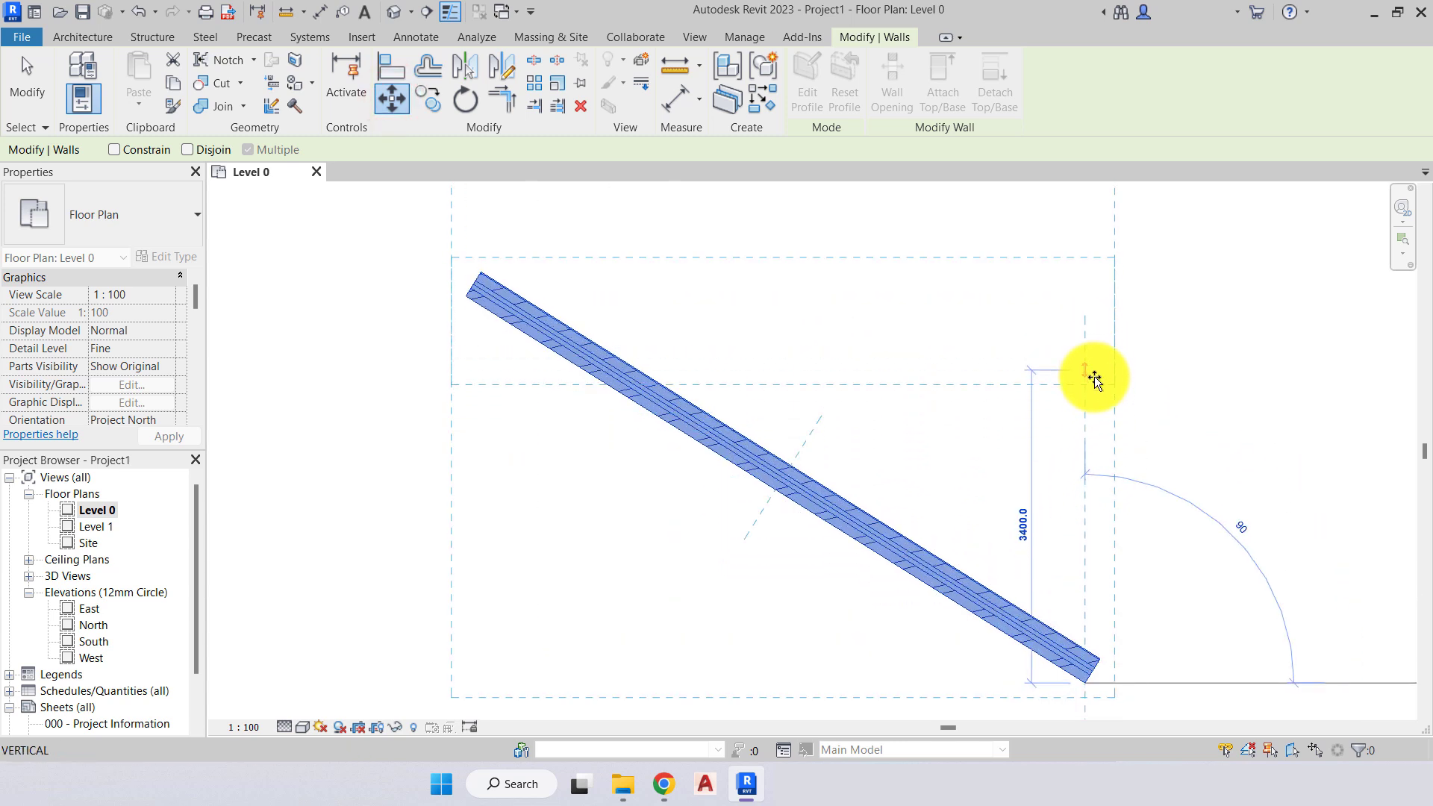
pyautogui.click(1091, 350)
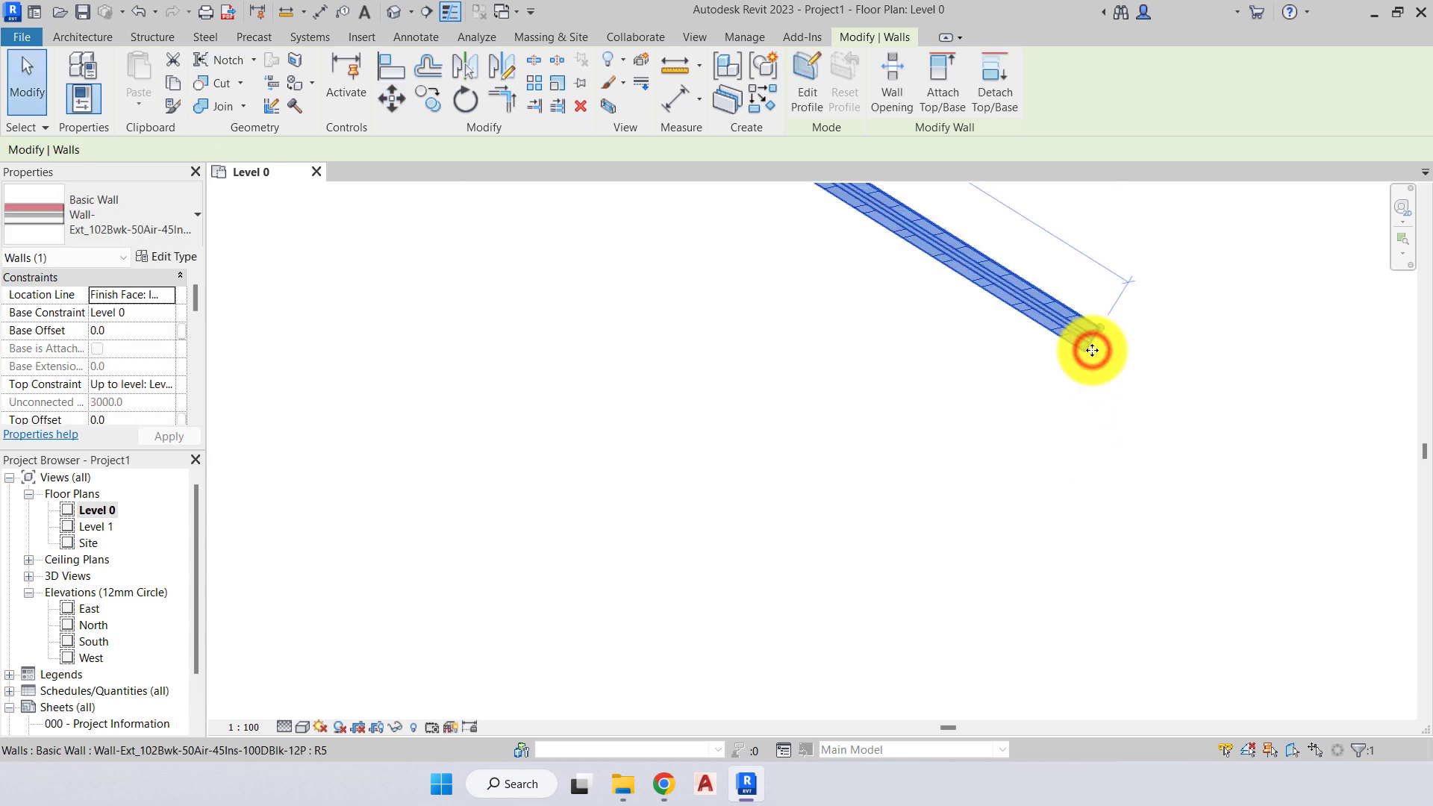
# Move the slanted wall straight down a short distance, starting from its lower end corner, and clear the selection.
pyautogui.moveTo(1004, 457); pyautogui.dragTo(925, 354, button='middle')
pyautogui.click(392, 99)
pyautogui.click(918, 592)
pyautogui.scroll(-2, 918, 592)
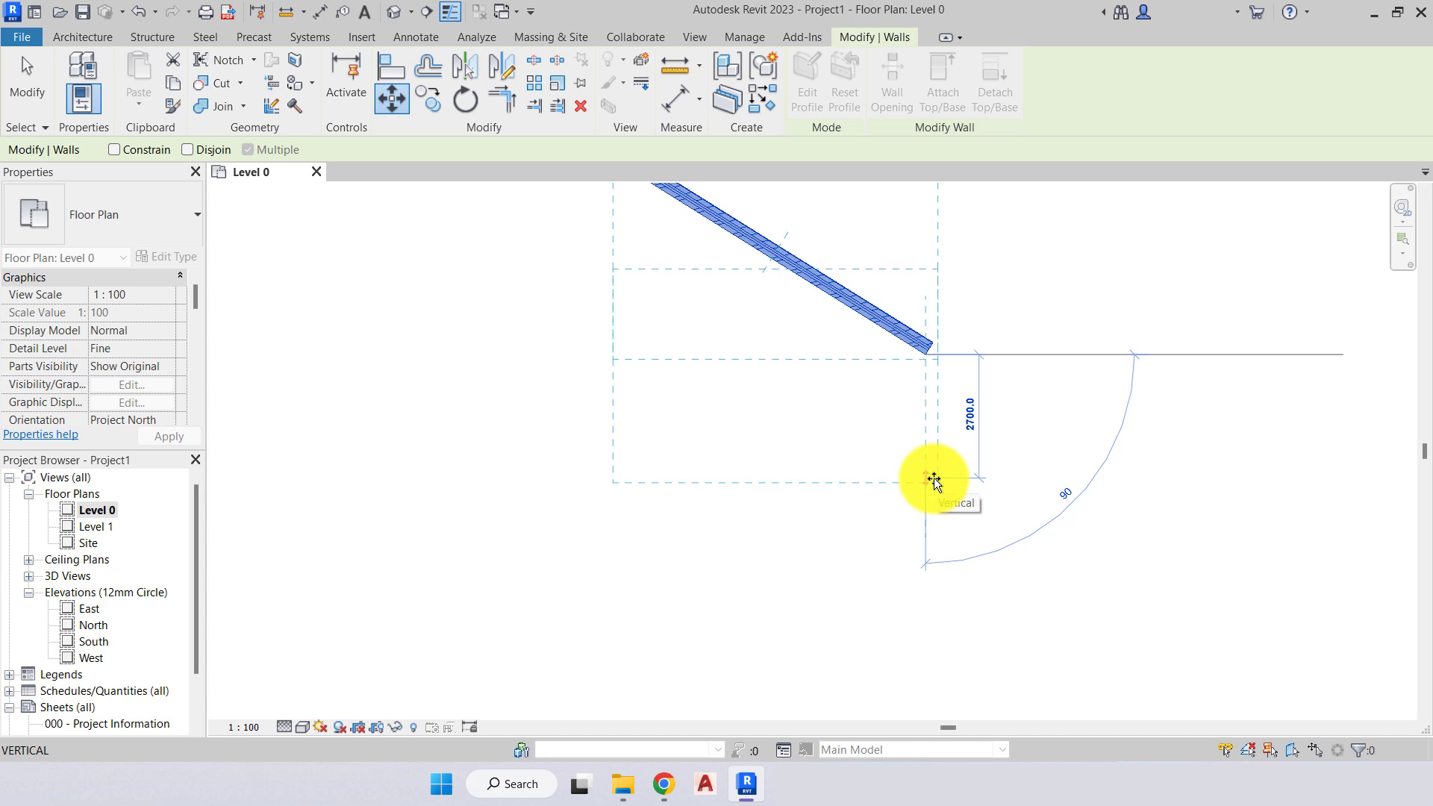
pyautogui.scroll(6, 934, 478)
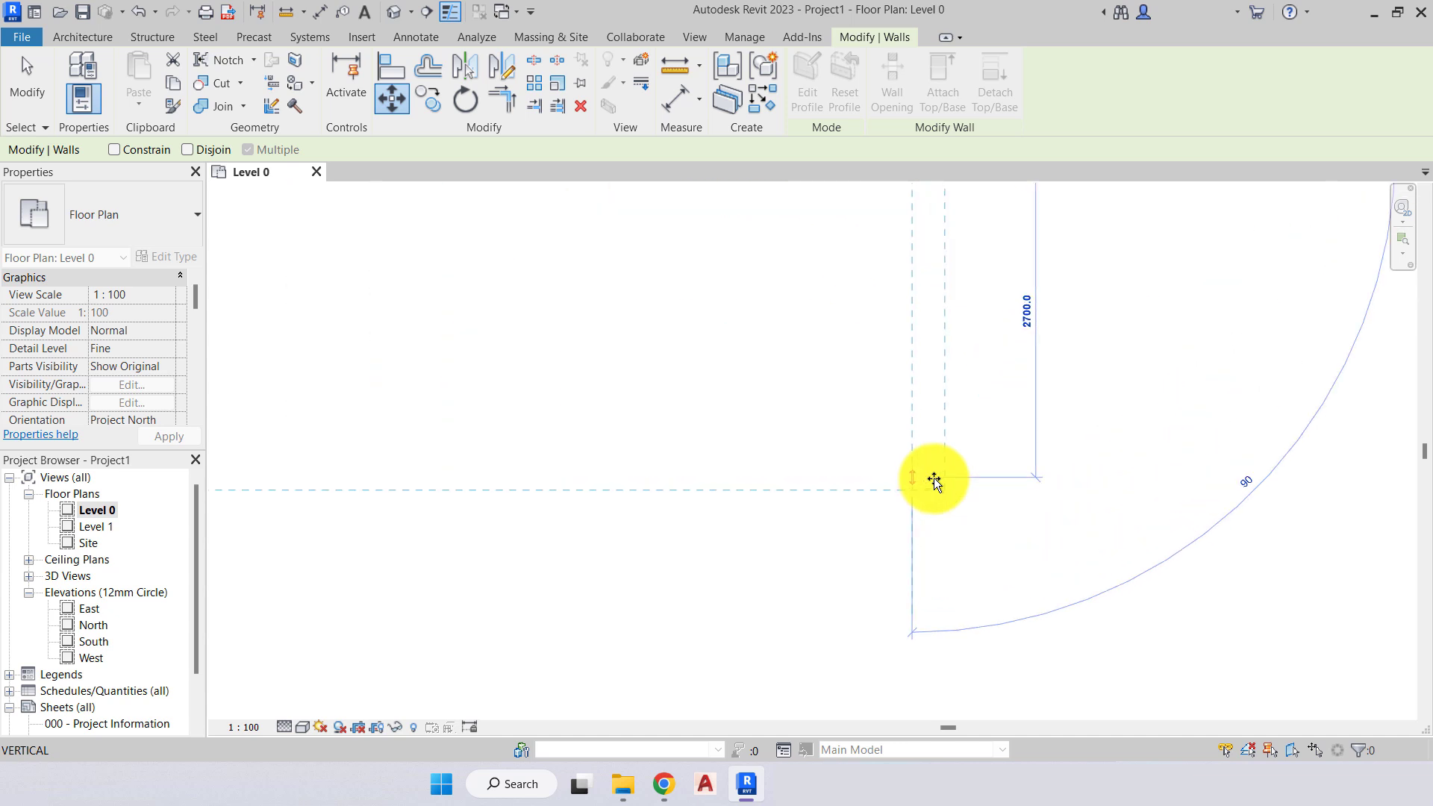
pyautogui.scroll(-5, 927, 487)
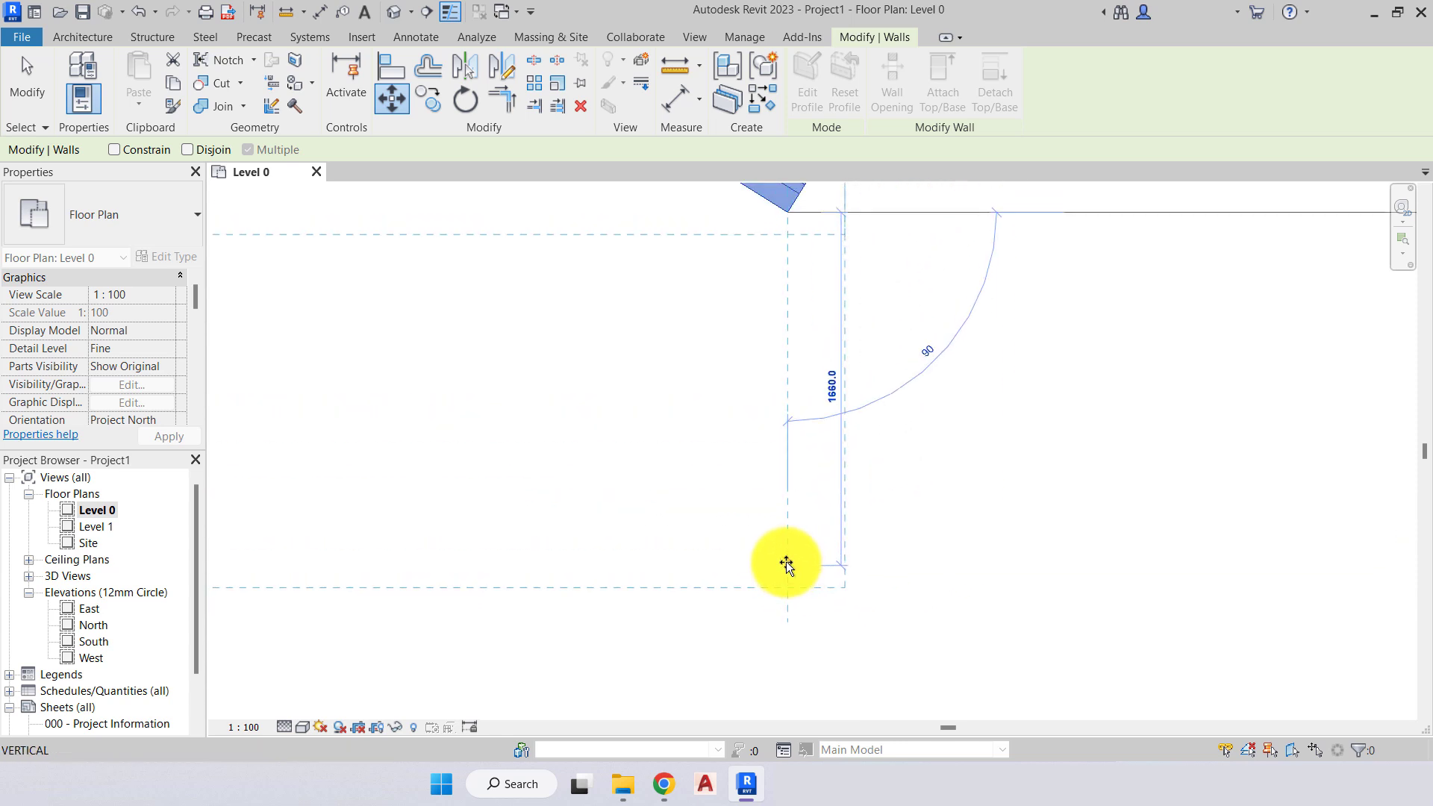
pyautogui.scroll(3, 789, 548)
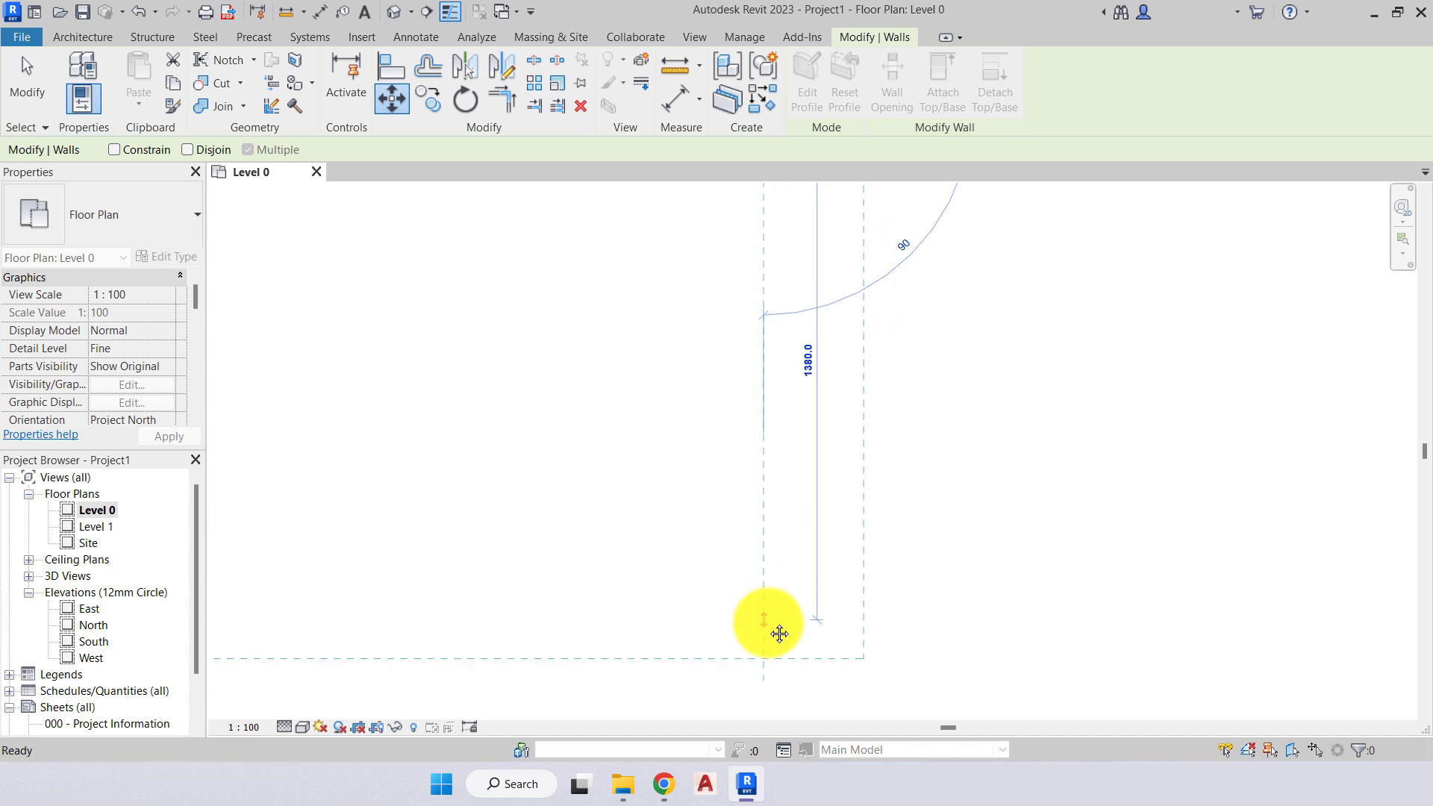
pyautogui.moveTo(761, 400); pyautogui.dragTo(728, 732, button='middle')
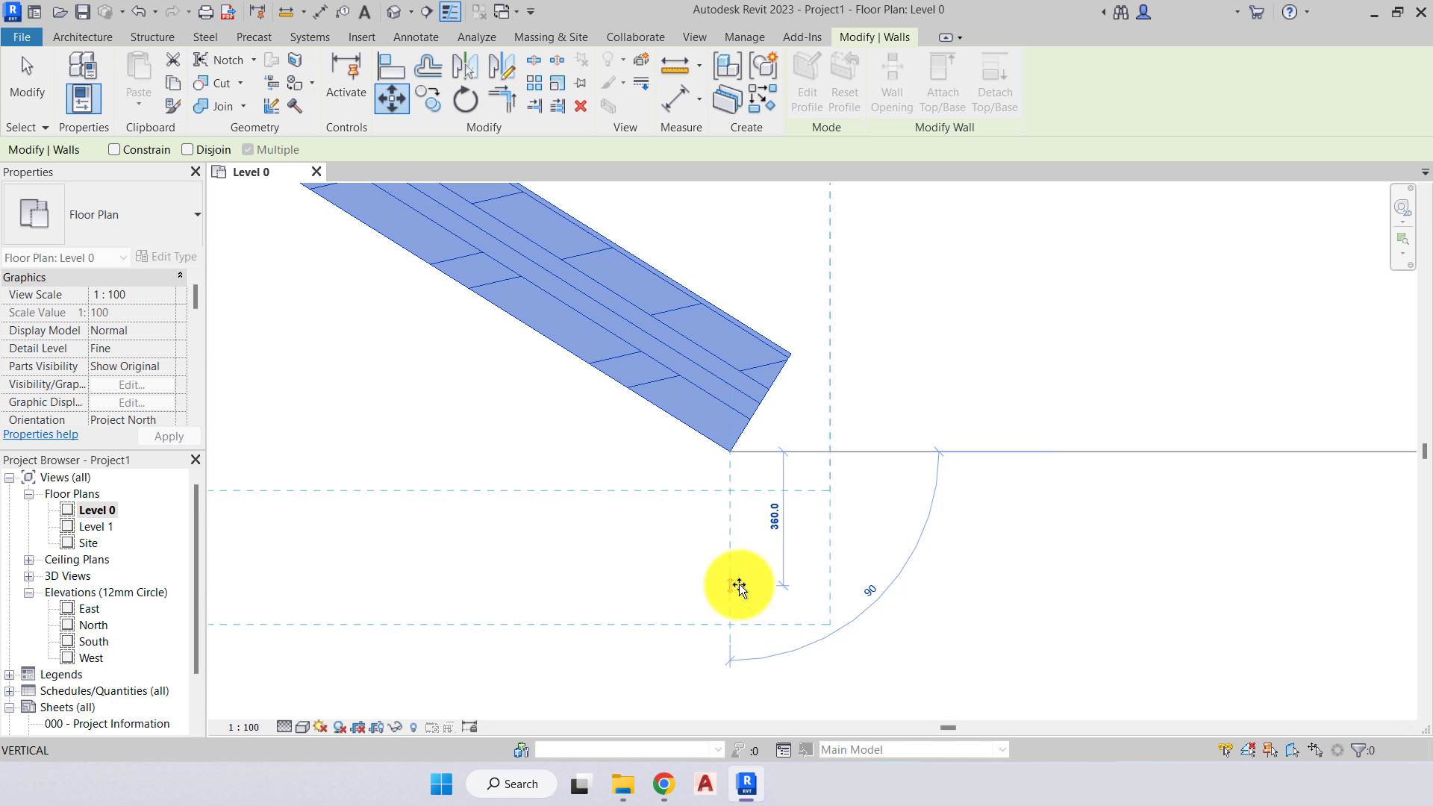
pyautogui.scroll(2, 739, 584)
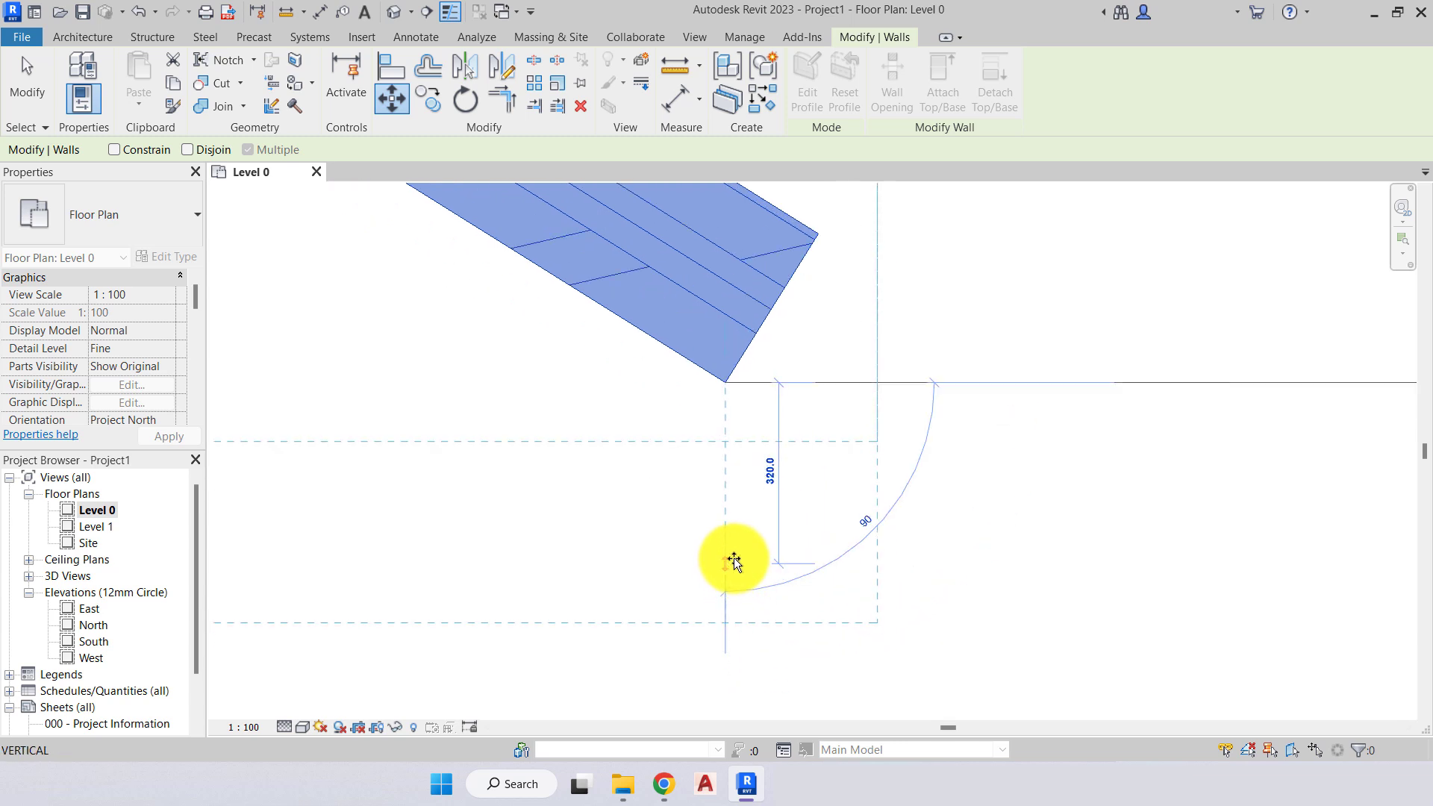
pyautogui.click(734, 531)
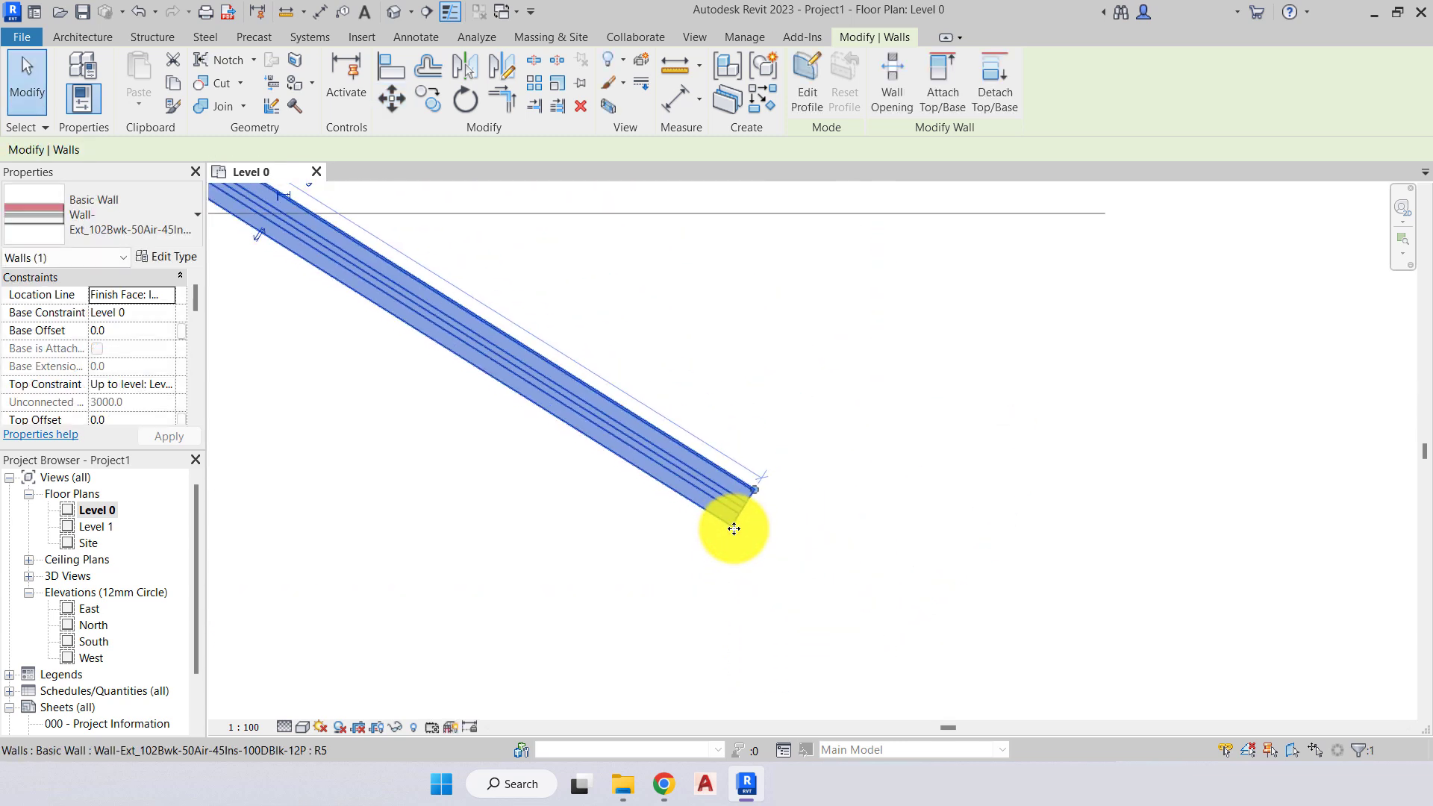
pyautogui.scroll(-5, 734, 531)
pyautogui.click(679, 531)
pyautogui.moveTo(679, 532); pyautogui.dragTo(1009, 522, button='middle')
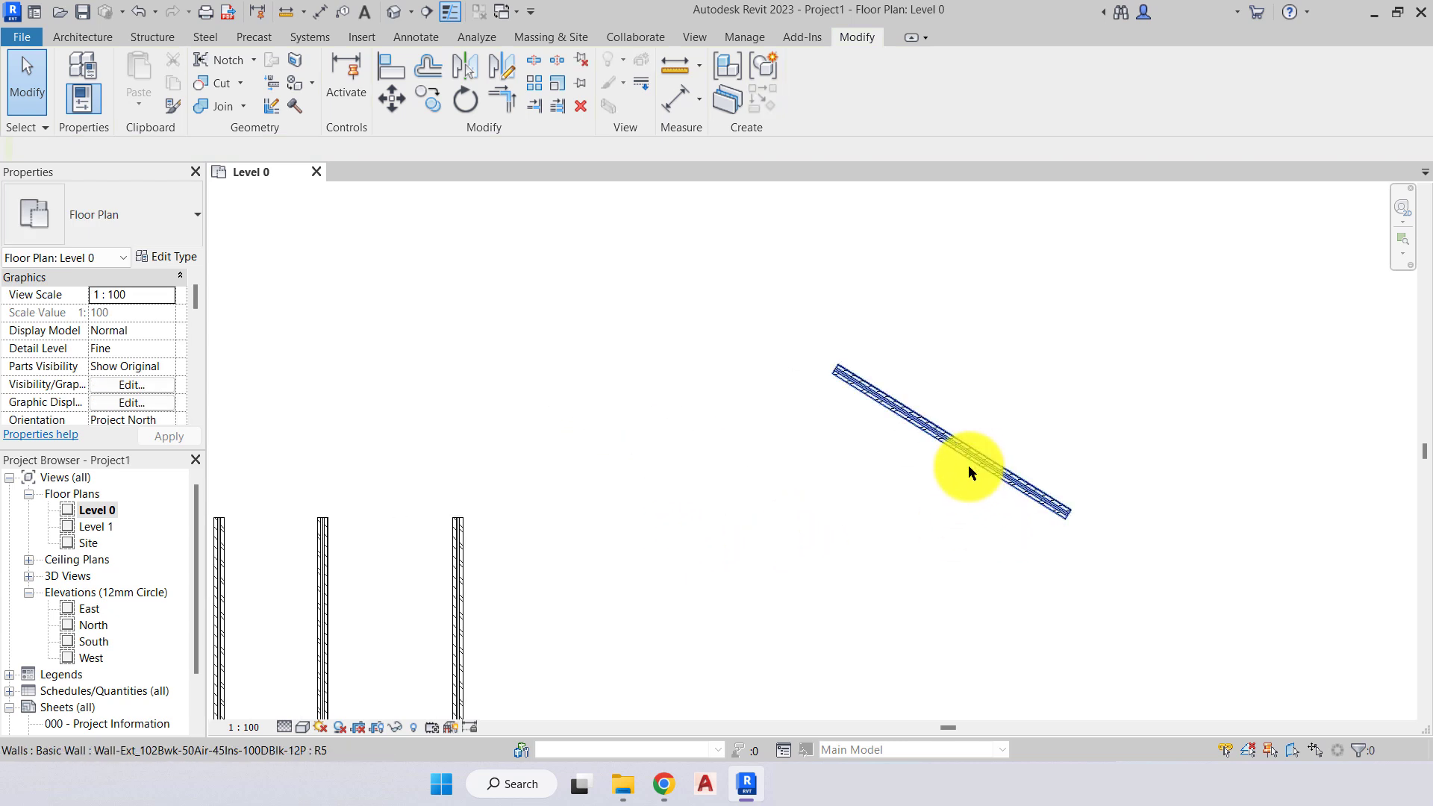
# Reposition the slanted wall freely in the plan without the Move tool, bringing it closer to the vertical wall.
pyautogui.scroll(2, 969, 466)
pyautogui.moveTo(950, 478); pyautogui.dragTo(935, 433, button='middle')
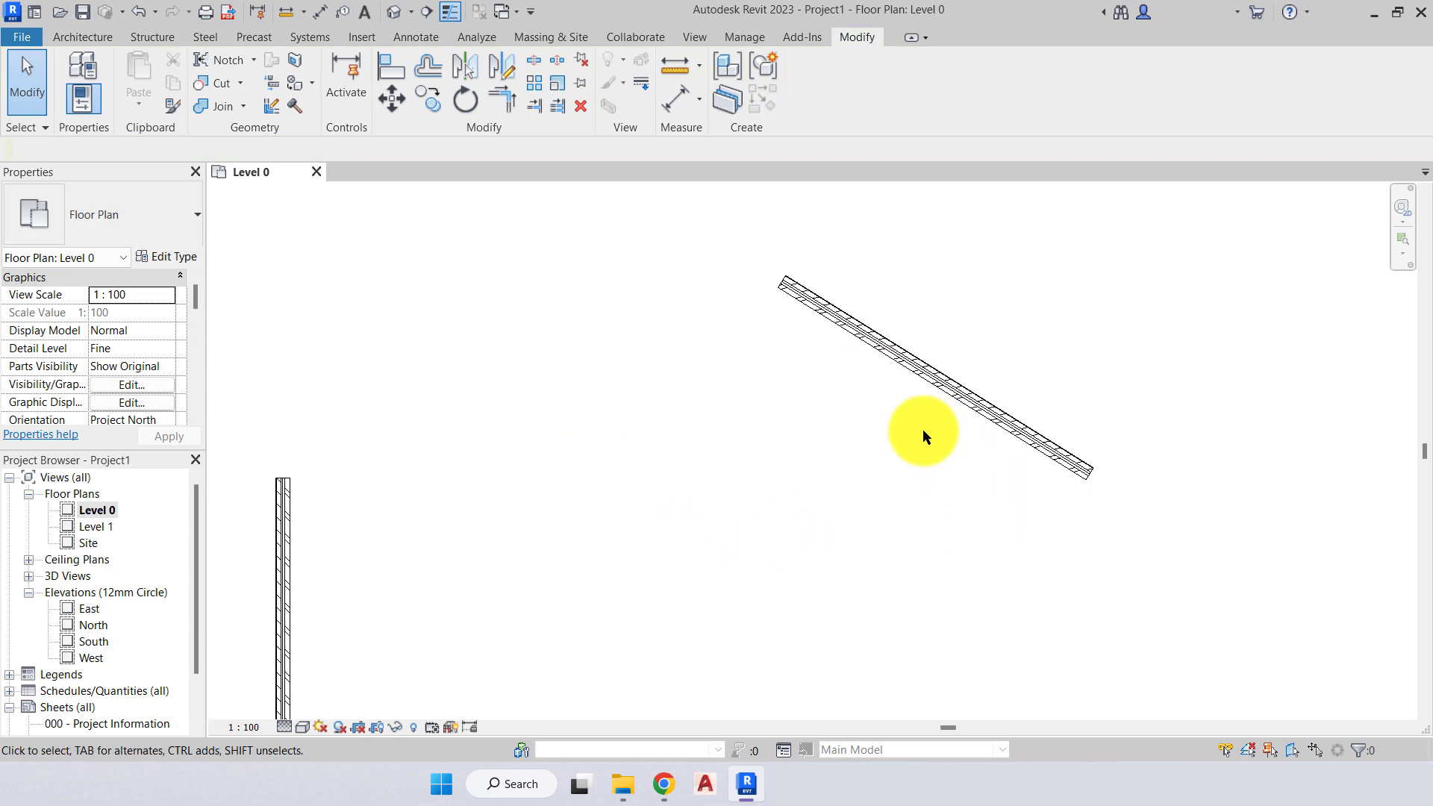
pyautogui.click(952, 403)
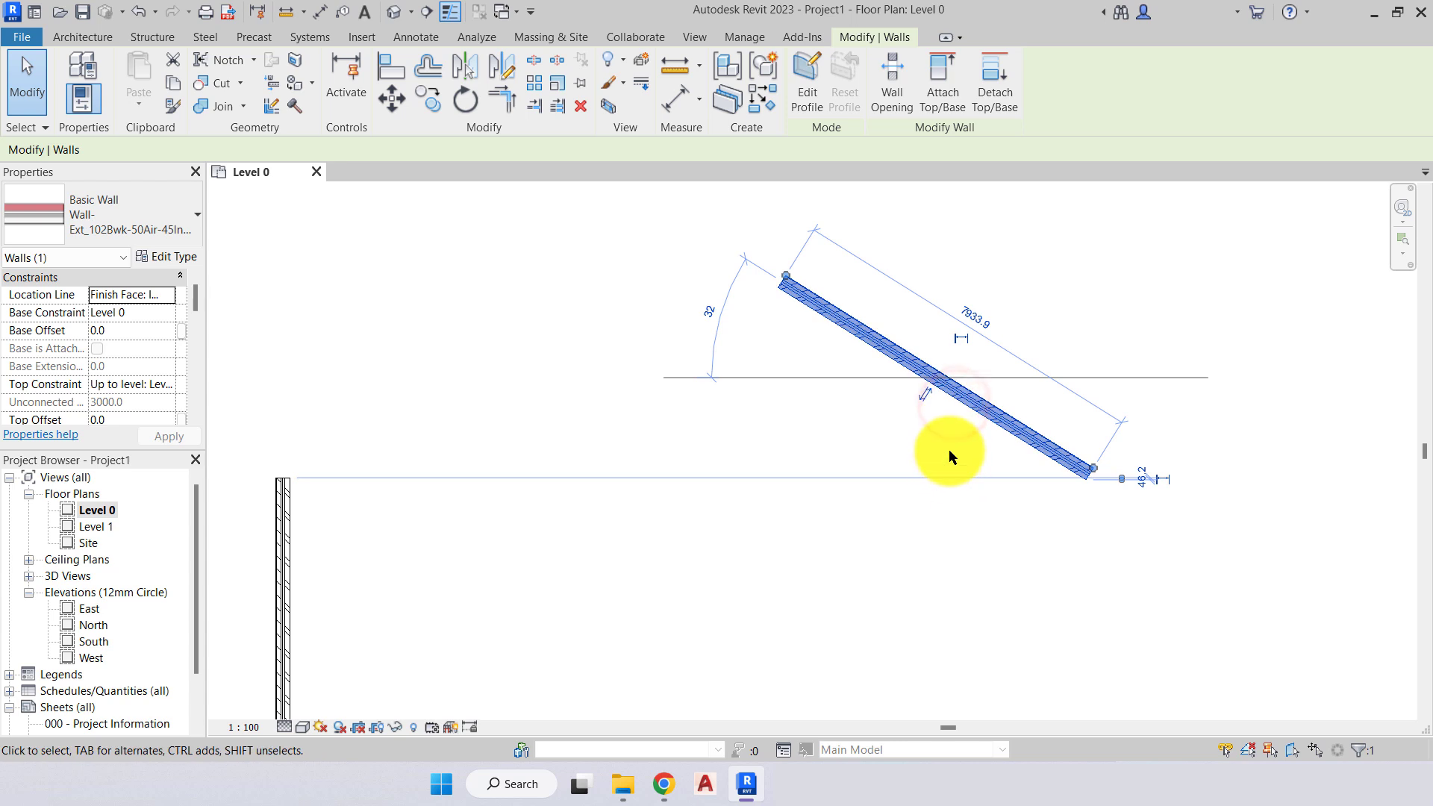
pyautogui.scroll(6, 983, 406)
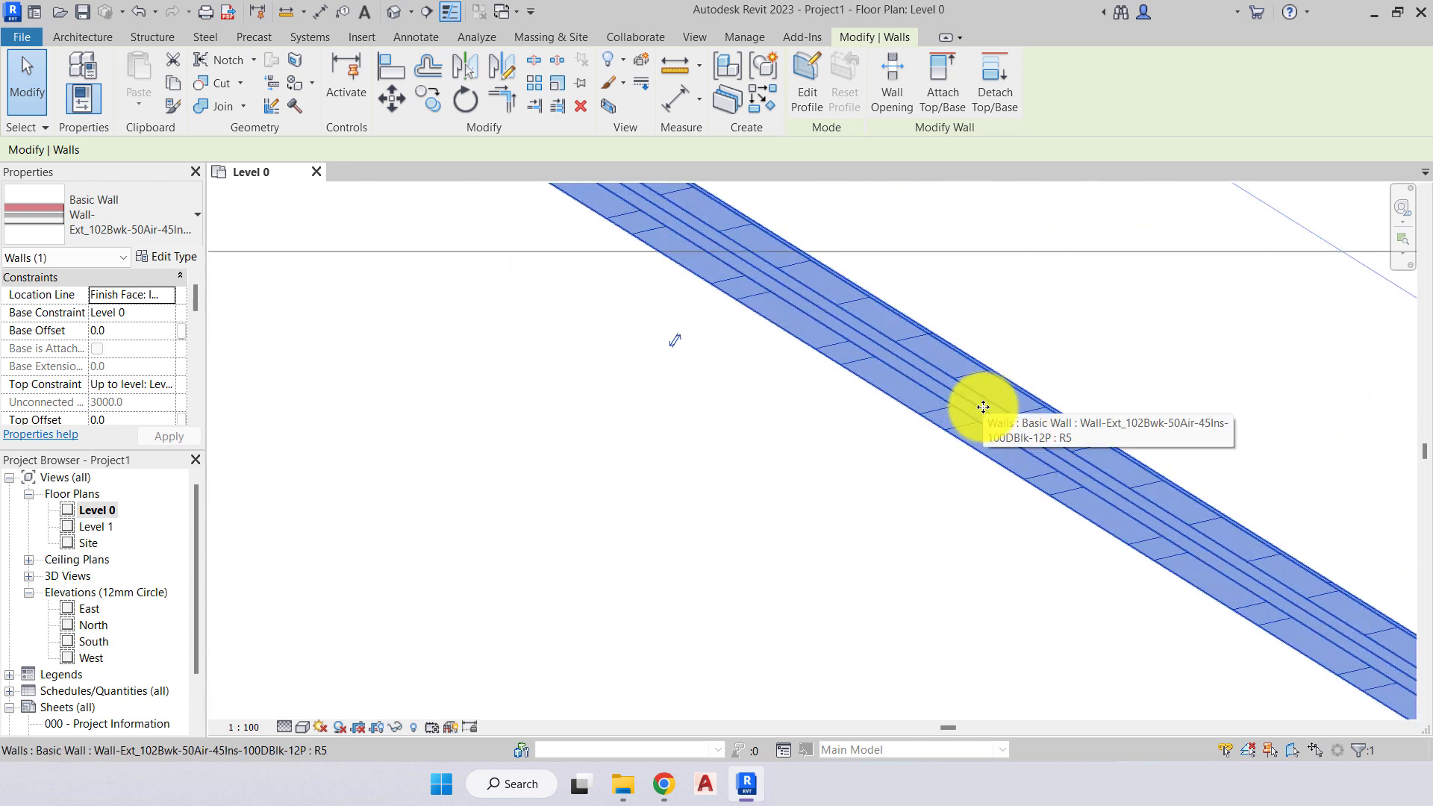
pyautogui.scroll(-5, 982, 408)
pyautogui.moveTo(978, 410); pyautogui.dragTo(697, 590)
pyautogui.moveTo(697, 597); pyautogui.dragTo(799, 450, button='middle')
pyautogui.moveTo(798, 397); pyautogui.dragTo(779, 507)
pyautogui.scroll(1, 796, 478)
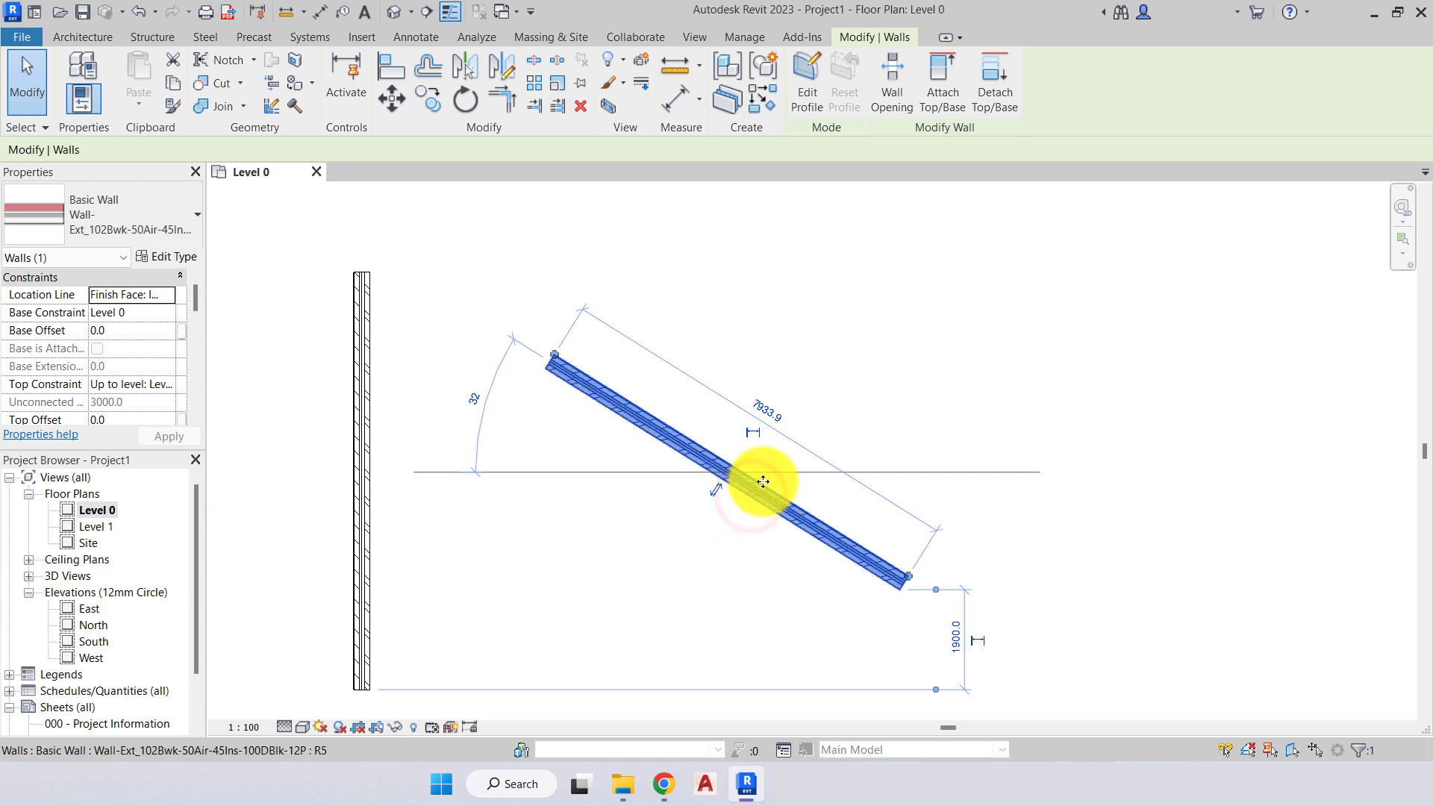
pyautogui.moveTo(751, 479); pyautogui.dragTo(793, 449)
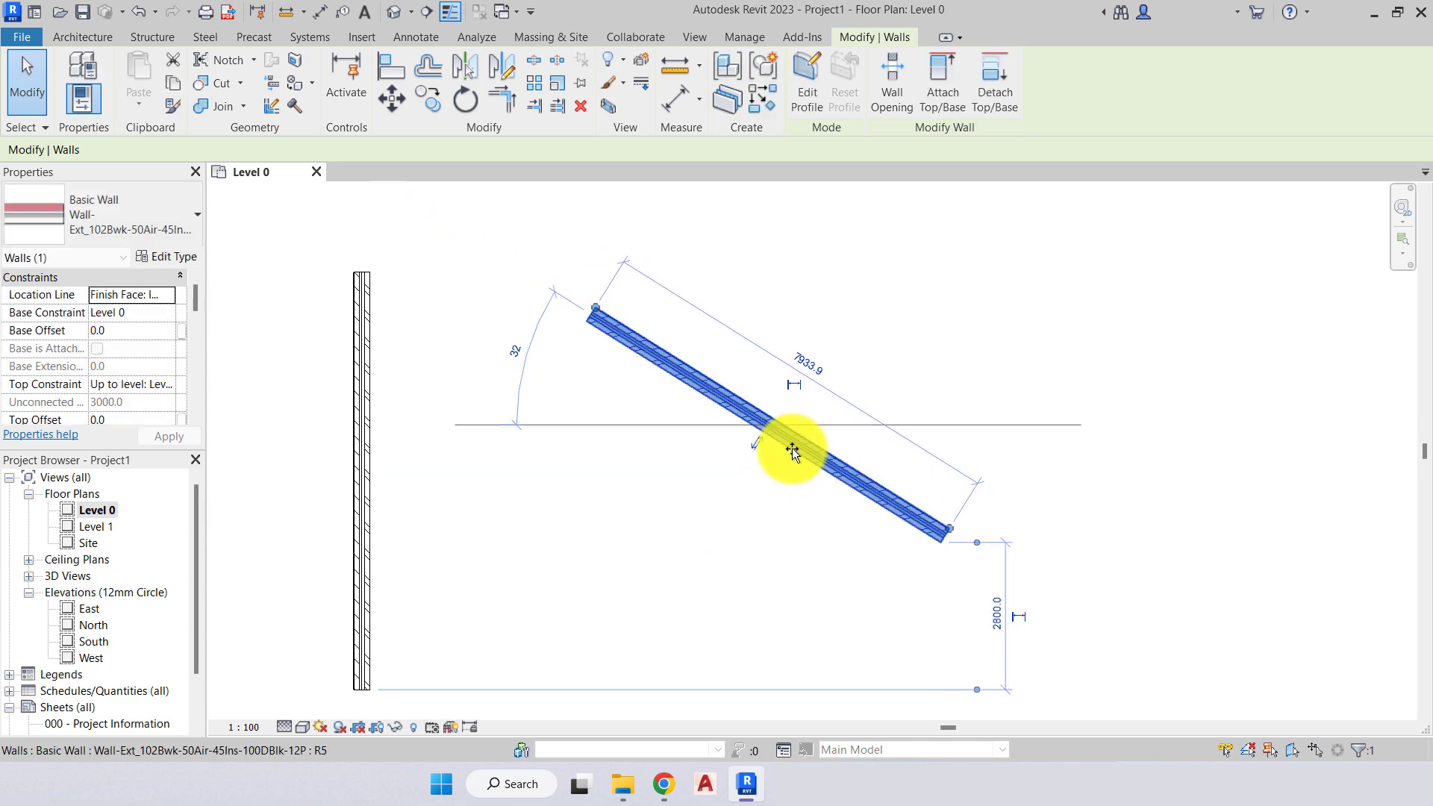
pyautogui.press('Escape')
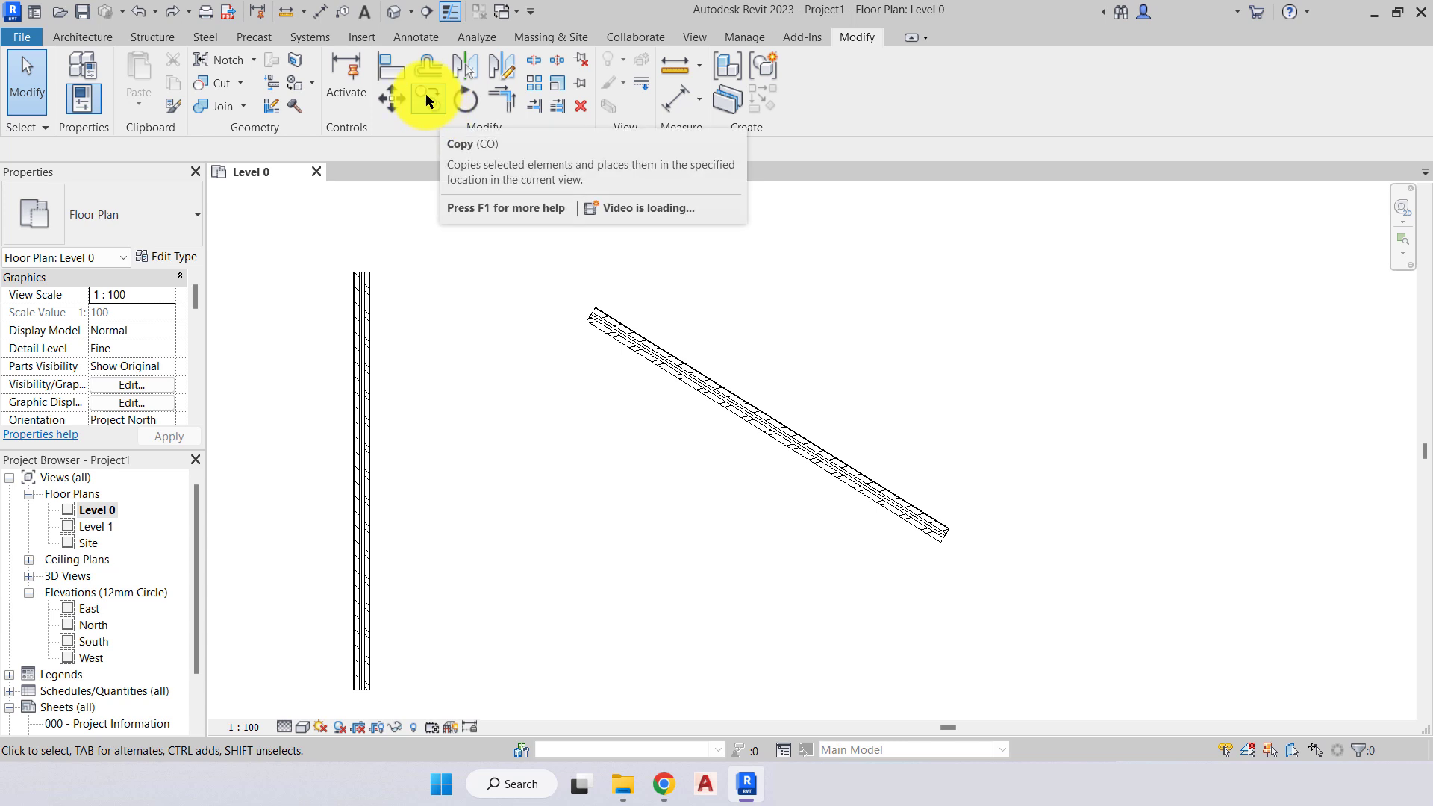
# Copy the slanted wall up and to the right from its lower end corner, with the Multiple option on.
pyautogui.moveTo(593, 411); pyautogui.dragTo(570, 386, button='middle')
pyautogui.click(576, 384)
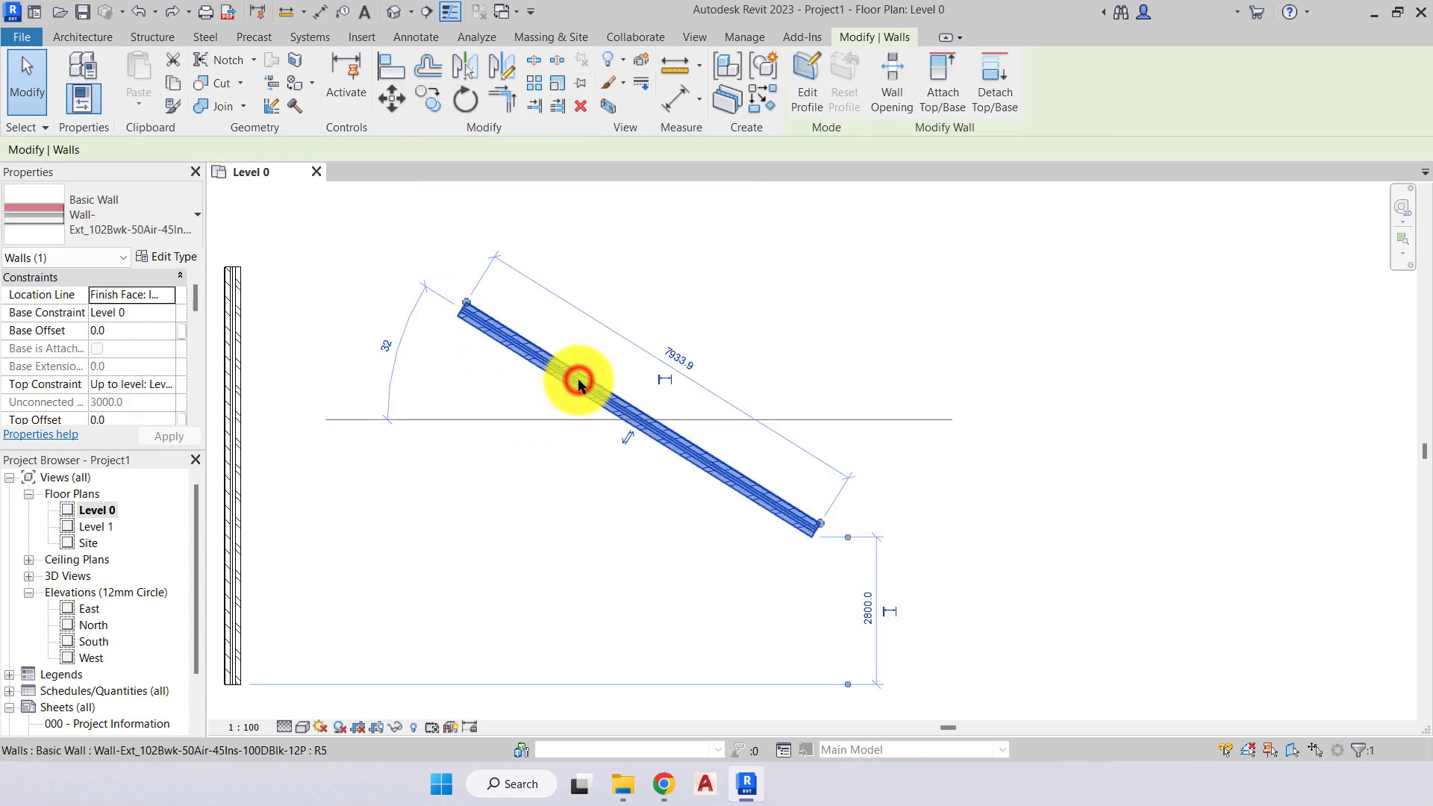
pyautogui.click(433, 97)
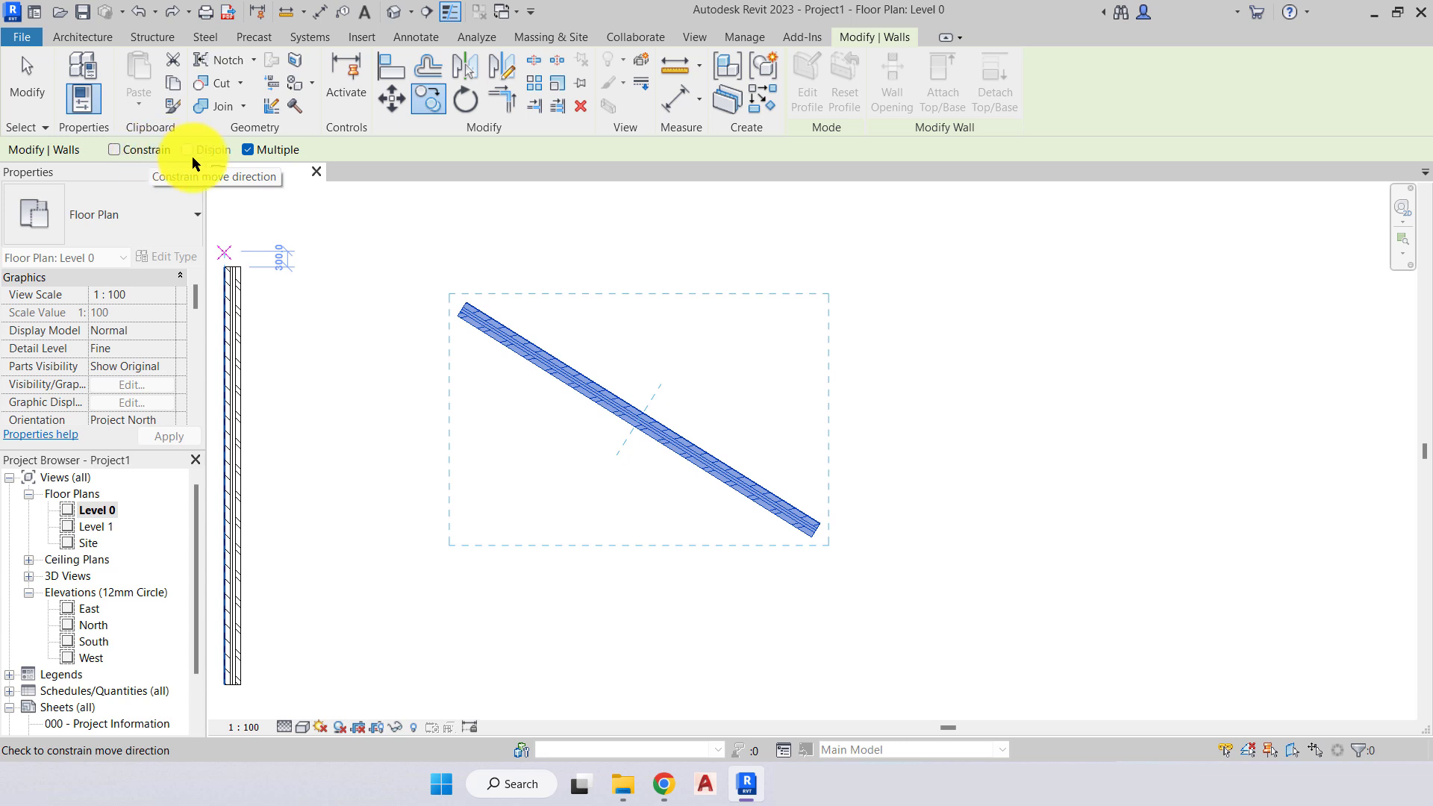
pyautogui.click(261, 154)
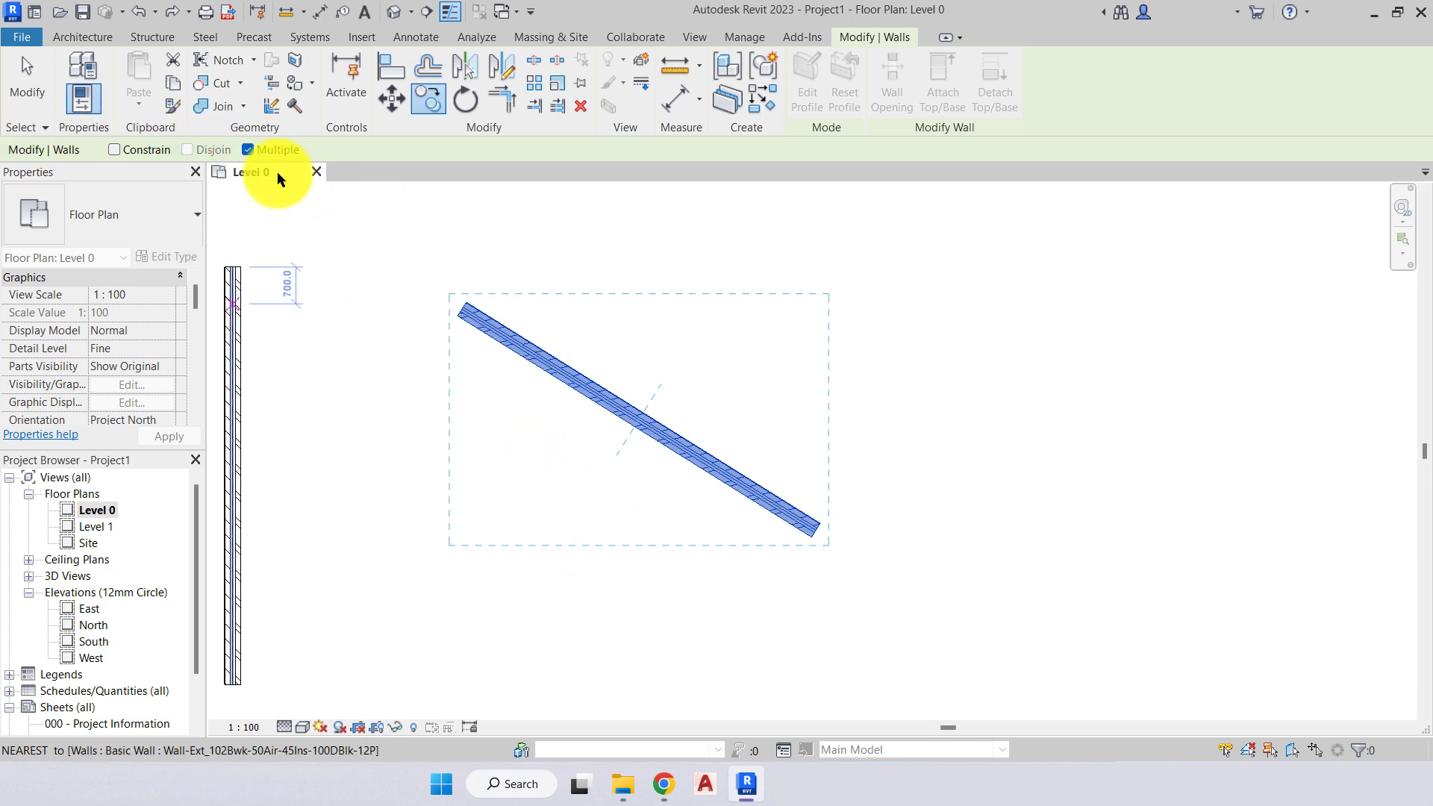
pyautogui.moveTo(597, 473); pyautogui.dragTo(458, 461, button='middle')
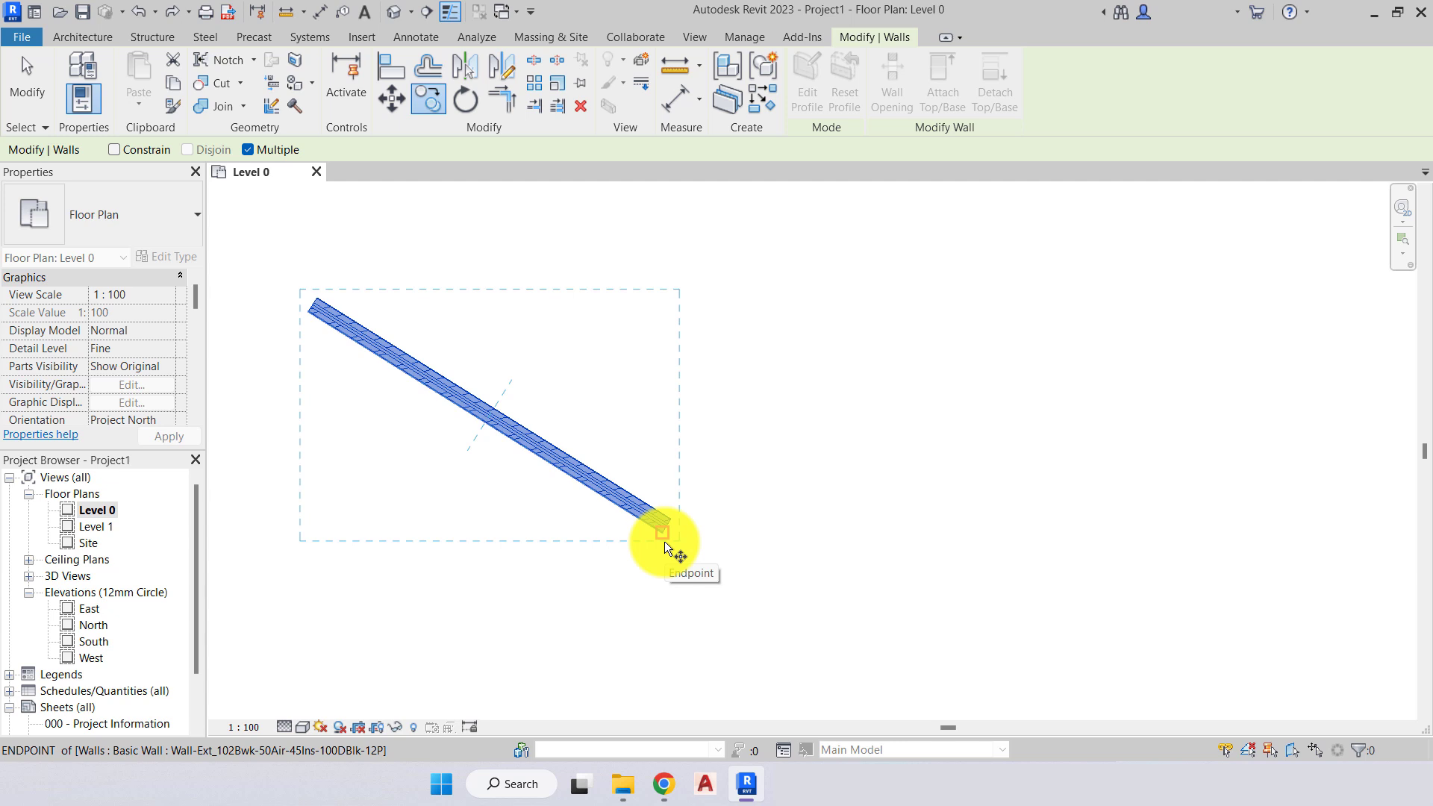
pyautogui.click(435, 104)
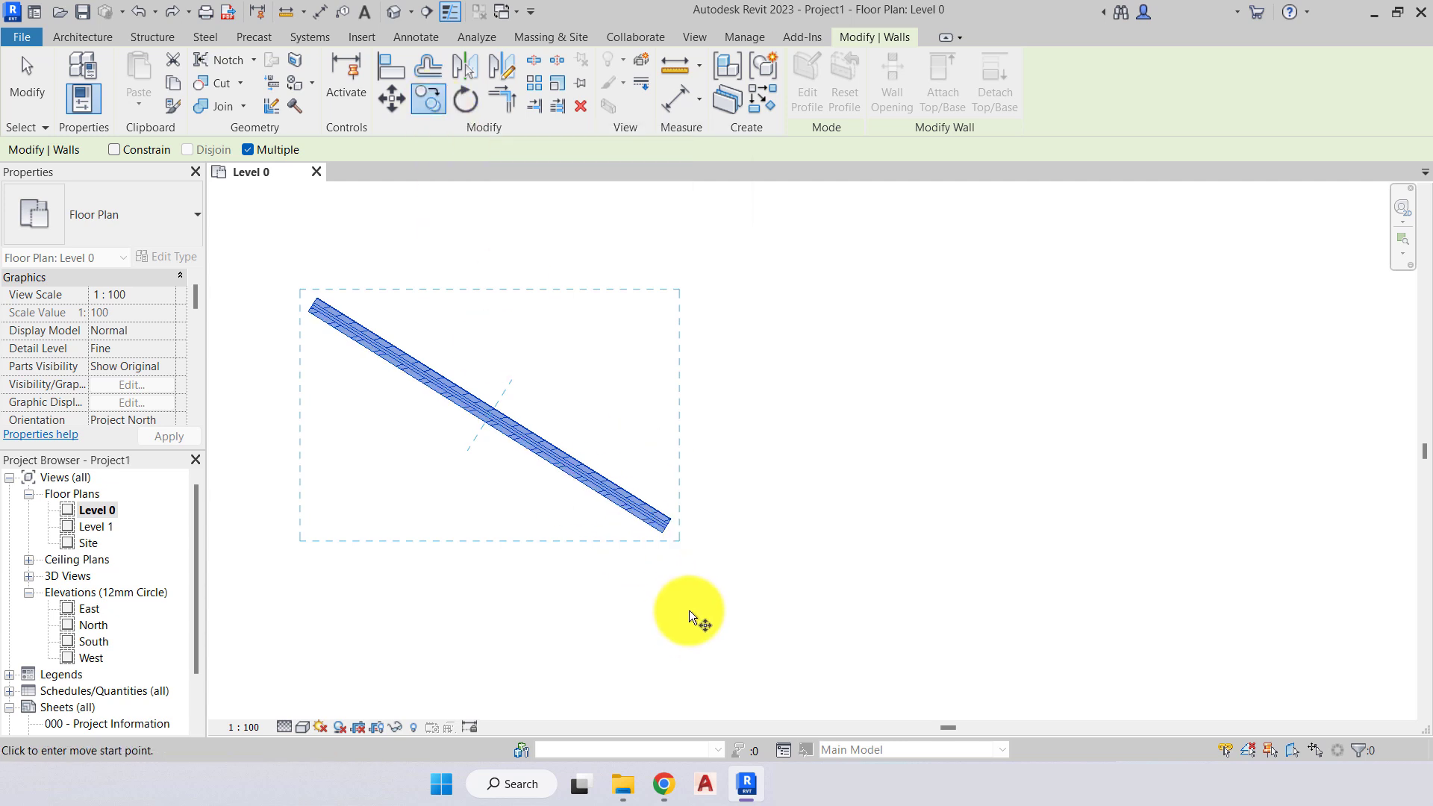
pyautogui.click(665, 530)
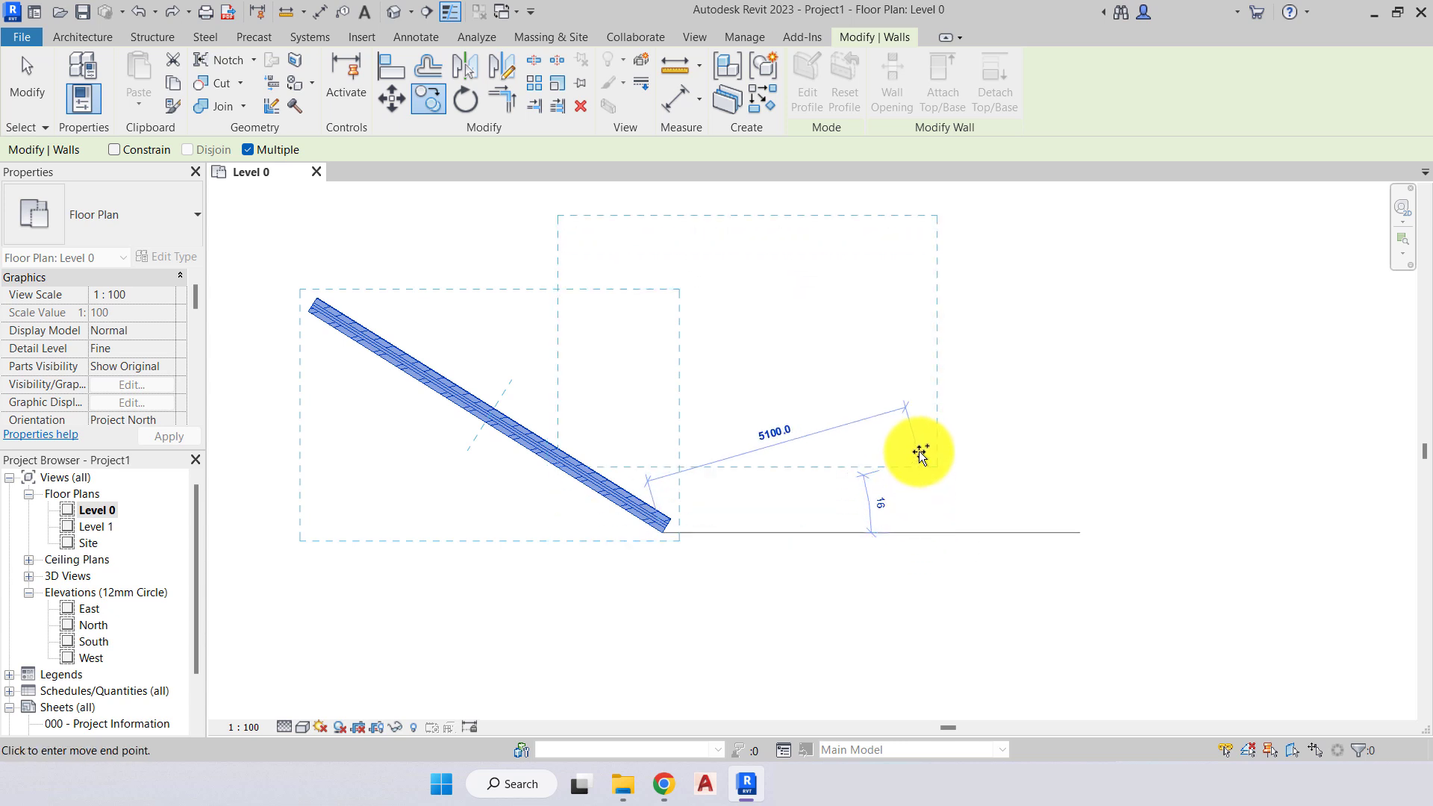
pyautogui.click(935, 472)
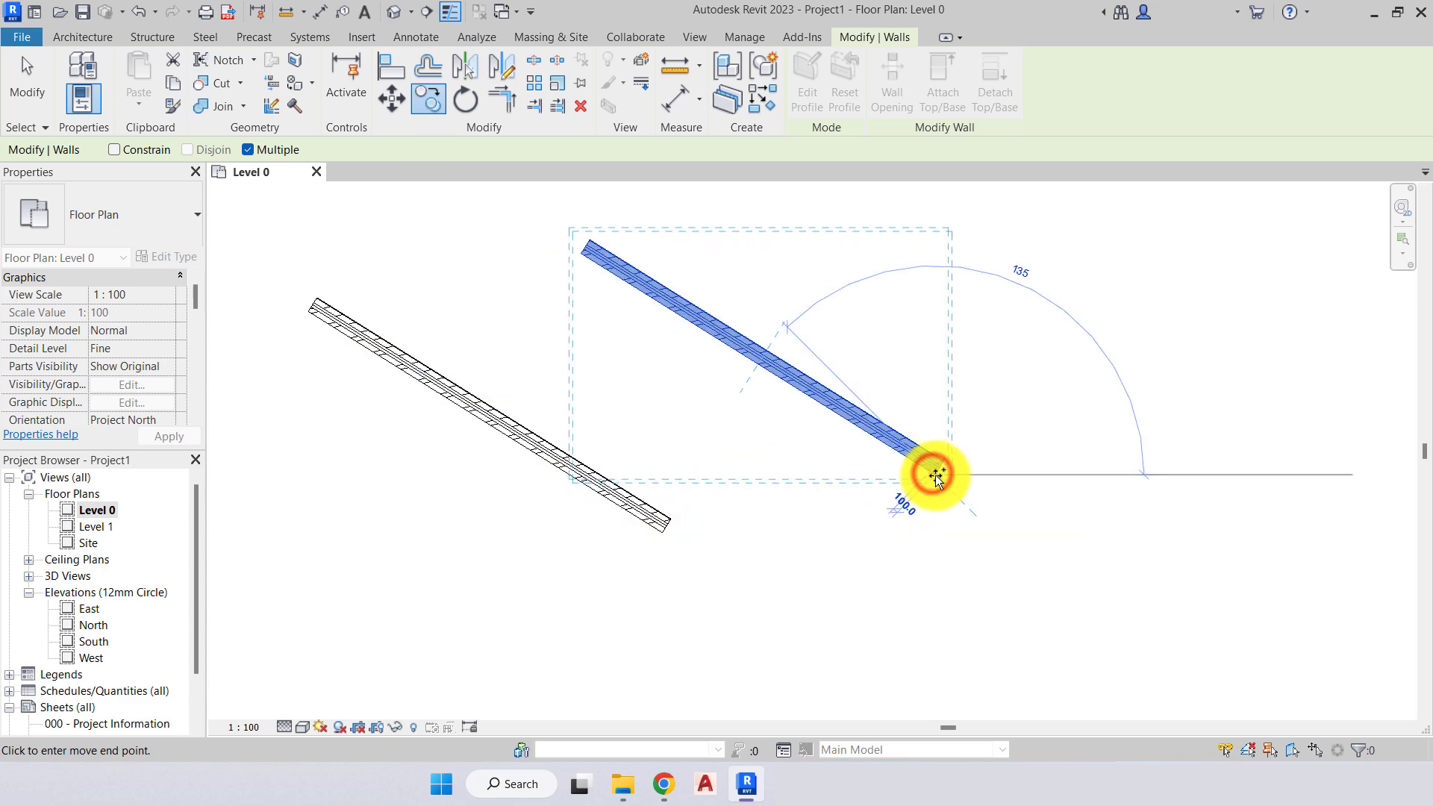
# Place five more free copies of the slanted wall, two further up to the right and three below, and end the Copy command.
pyautogui.scroll(-1, 925, 496)
pyautogui.click(1065, 425)
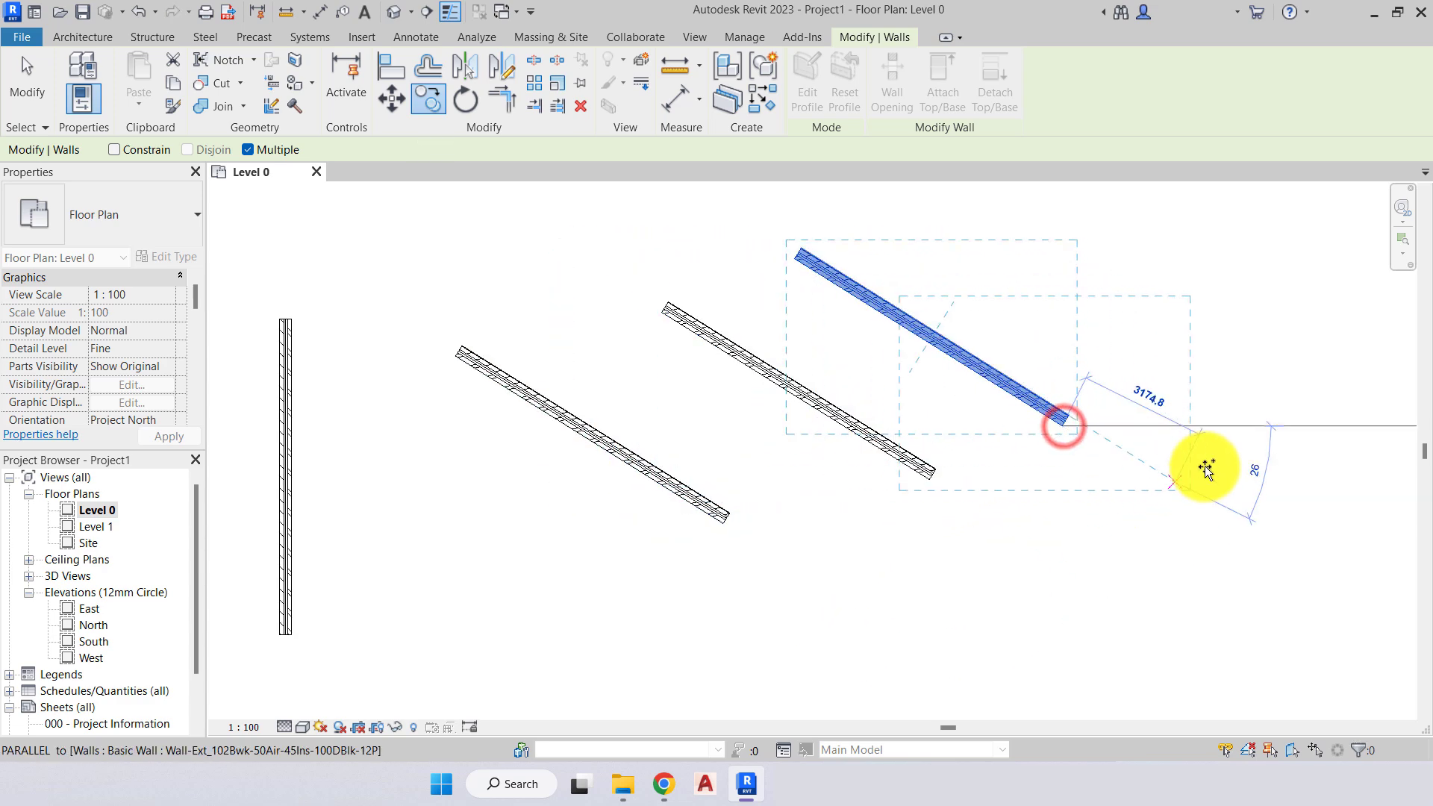
pyautogui.click(1229, 424)
pyautogui.moveTo(1108, 558); pyautogui.dragTo(1050, 514, button='middle')
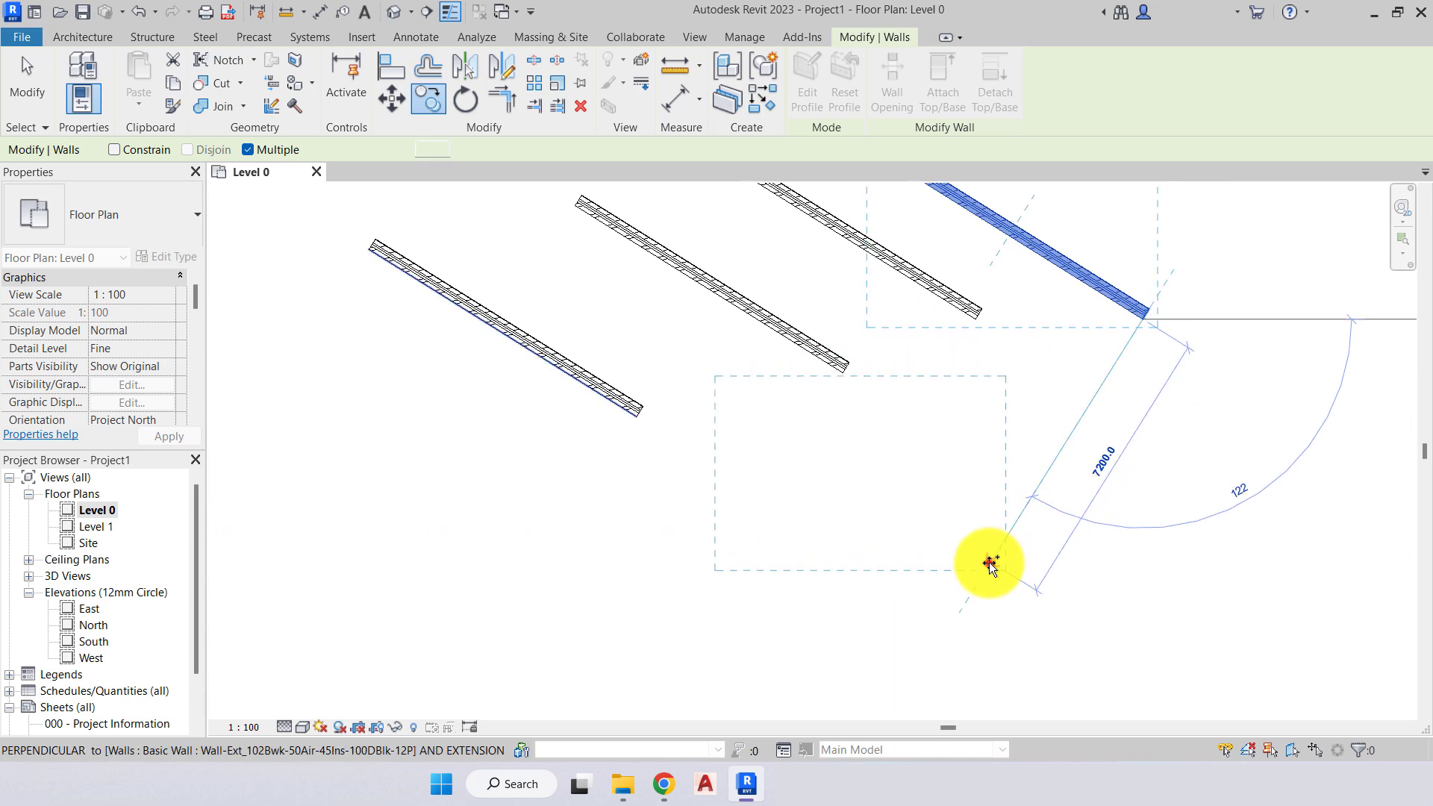
pyautogui.click(991, 562)
pyautogui.click(880, 631)
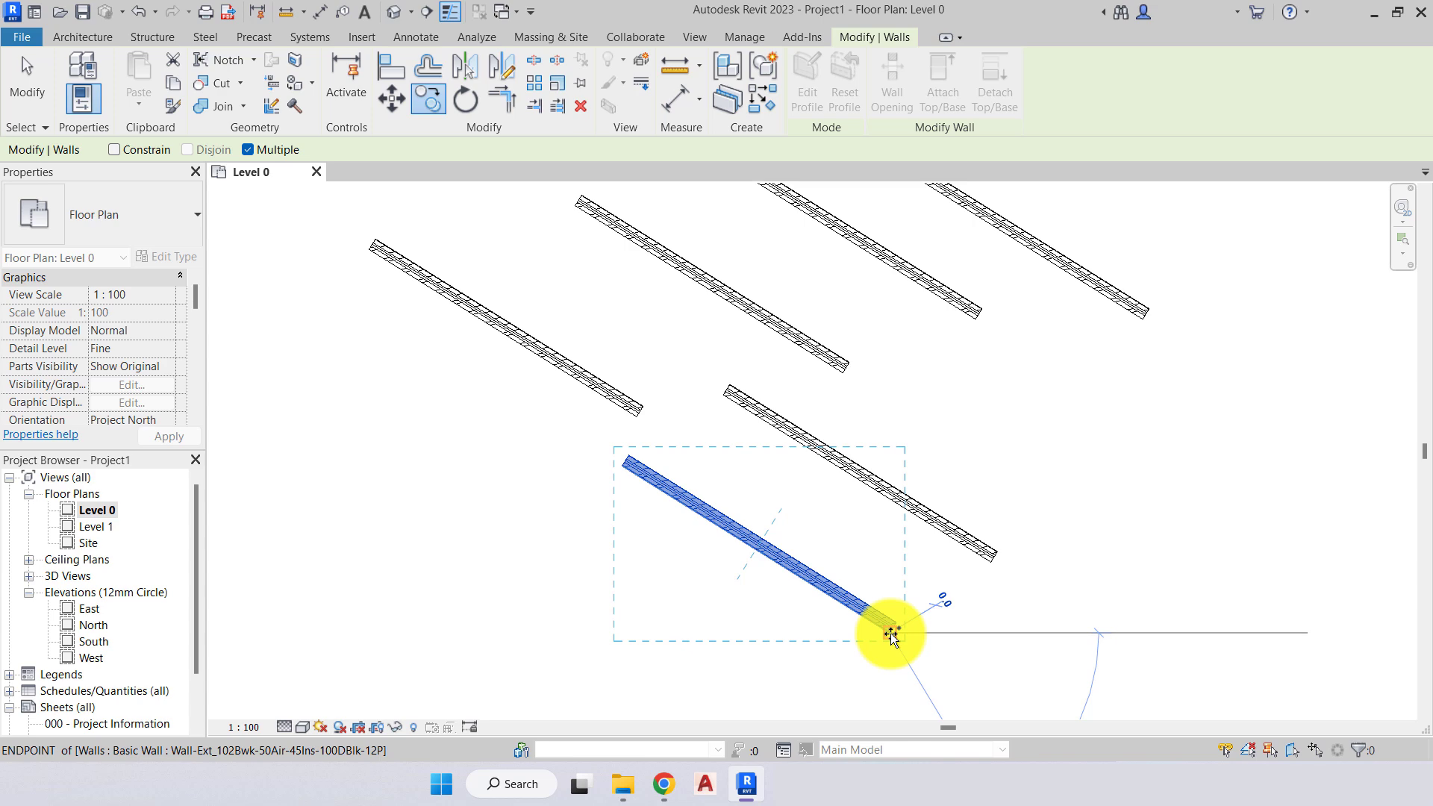
pyautogui.click(729, 648)
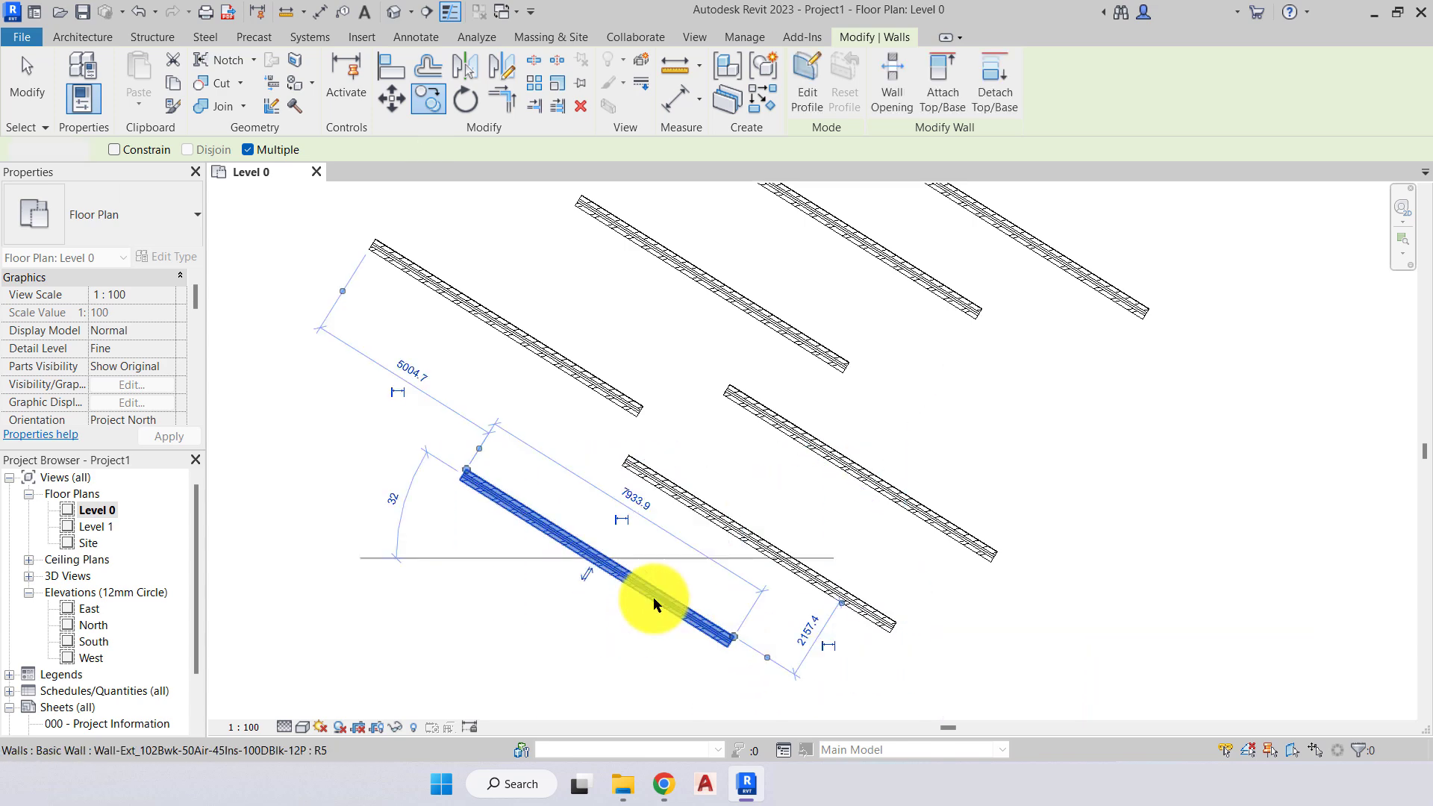
pyautogui.moveTo(654, 603); pyautogui.dragTo(719, 361, button='middle')
pyautogui.press('Escape')
# Copy the rightmost slanted wall straight up from its lower end corner, with Constrain and Multiple on.
pyautogui.click(743, 409)
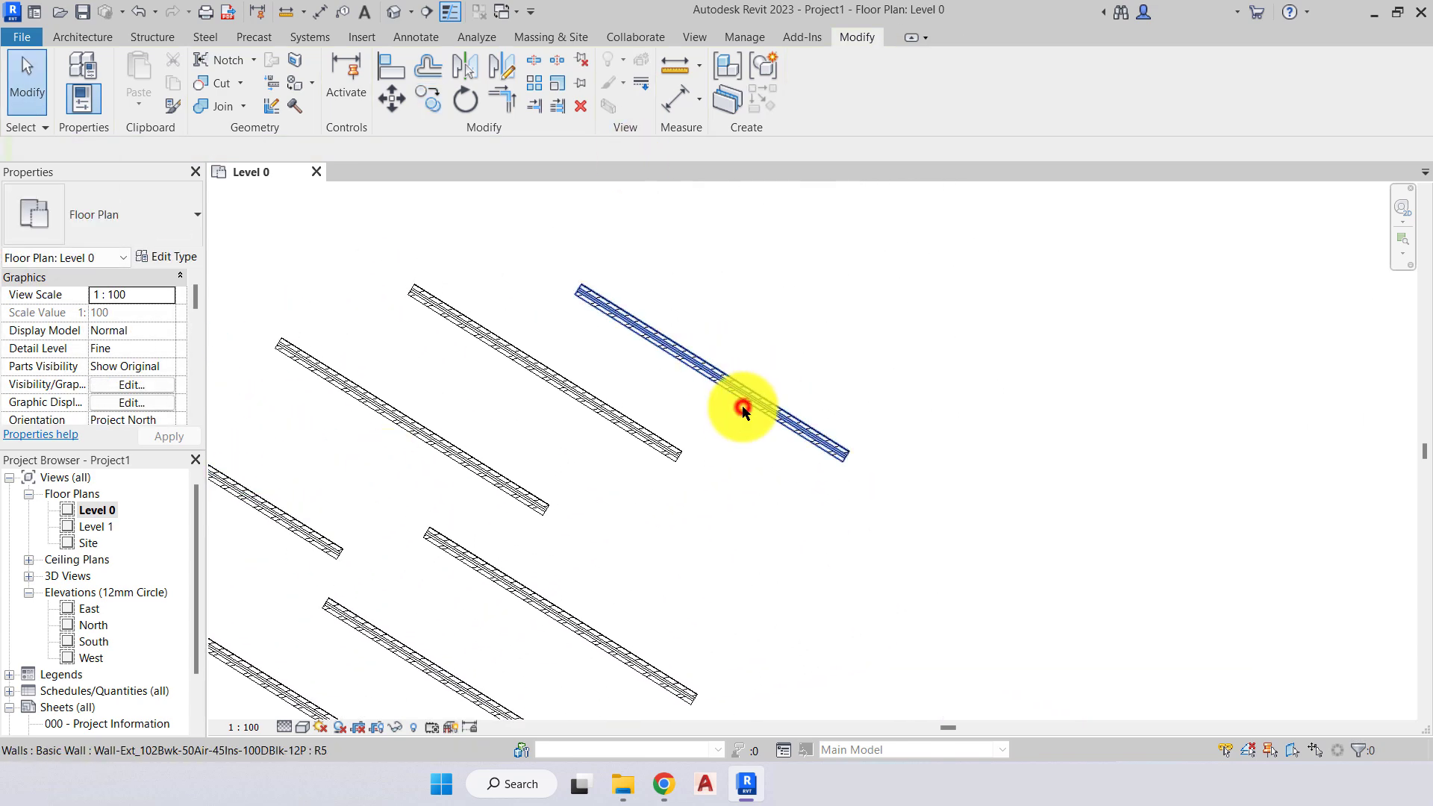
pyautogui.scroll(2, 758, 377)
pyautogui.click(438, 114)
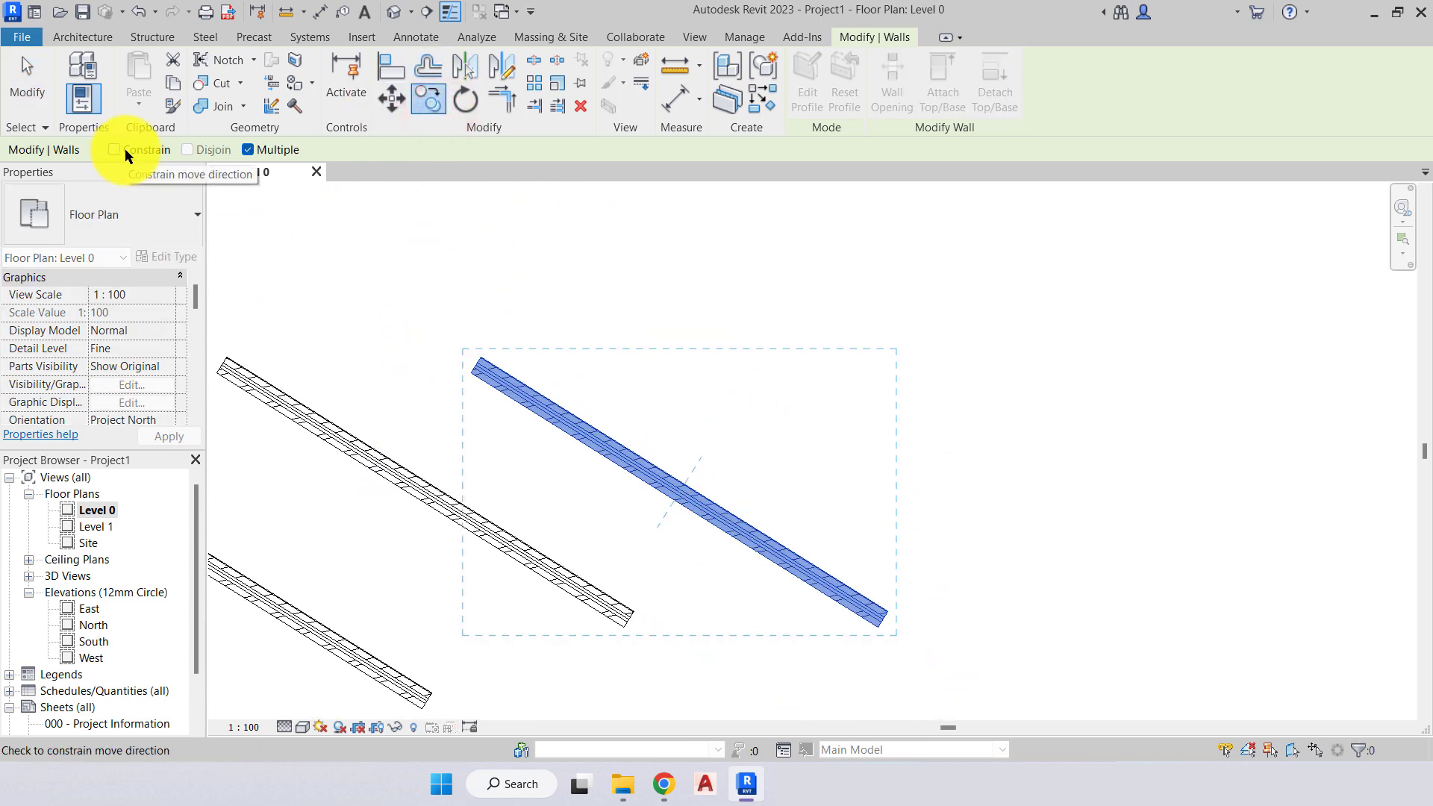
pyautogui.click(114, 149)
pyautogui.click(638, 457)
pyautogui.scroll(-1, 628, 365)
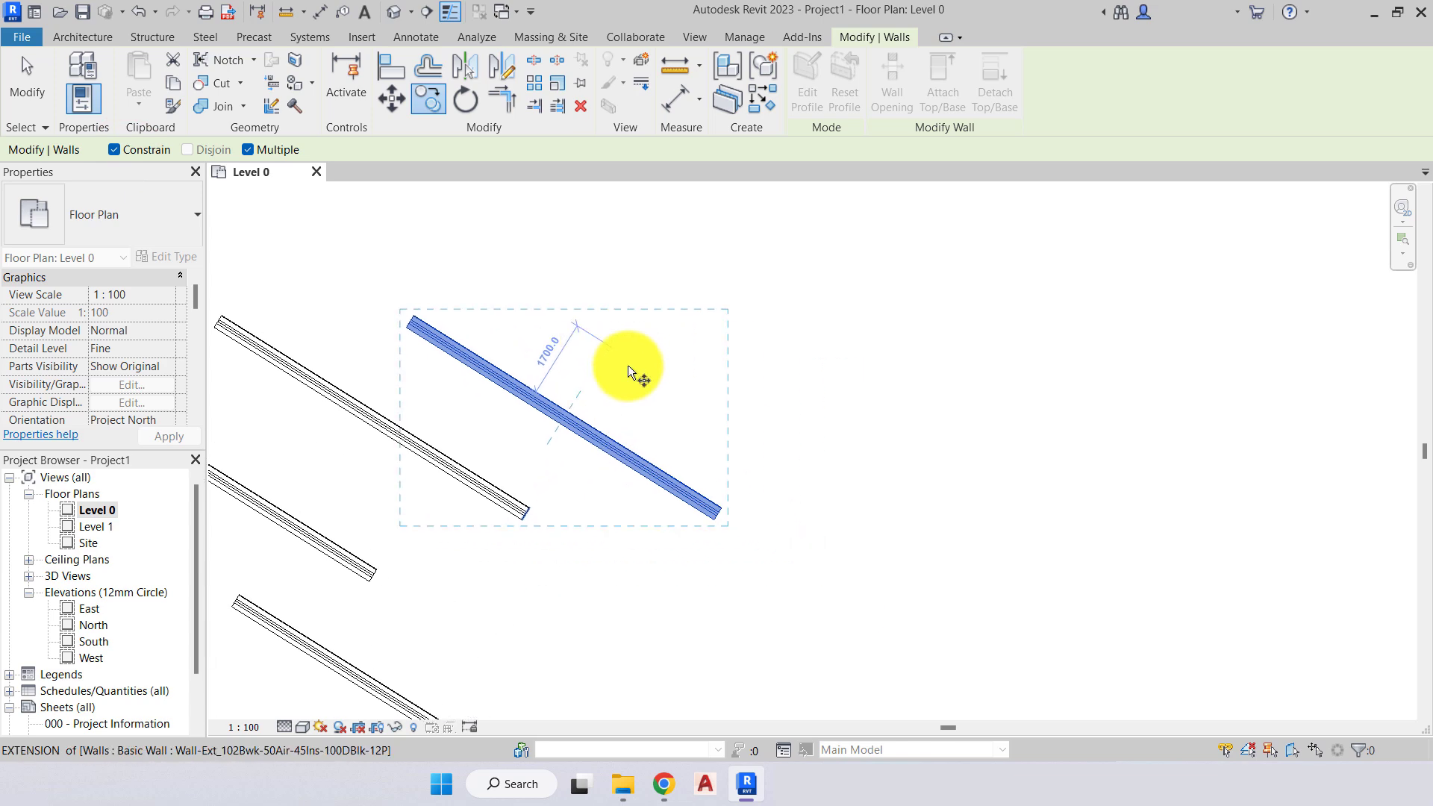
pyautogui.click(718, 518)
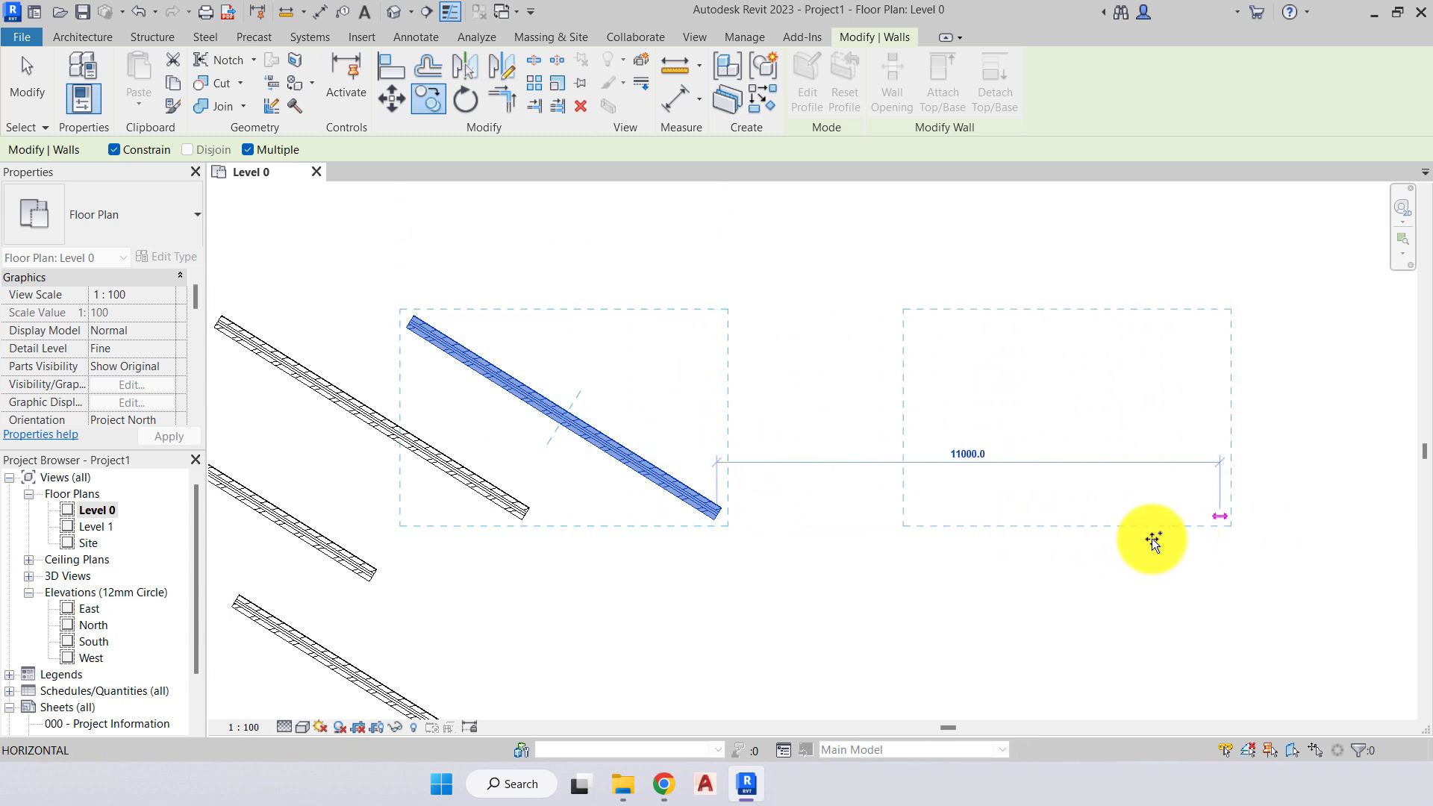
pyautogui.click(730, 276)
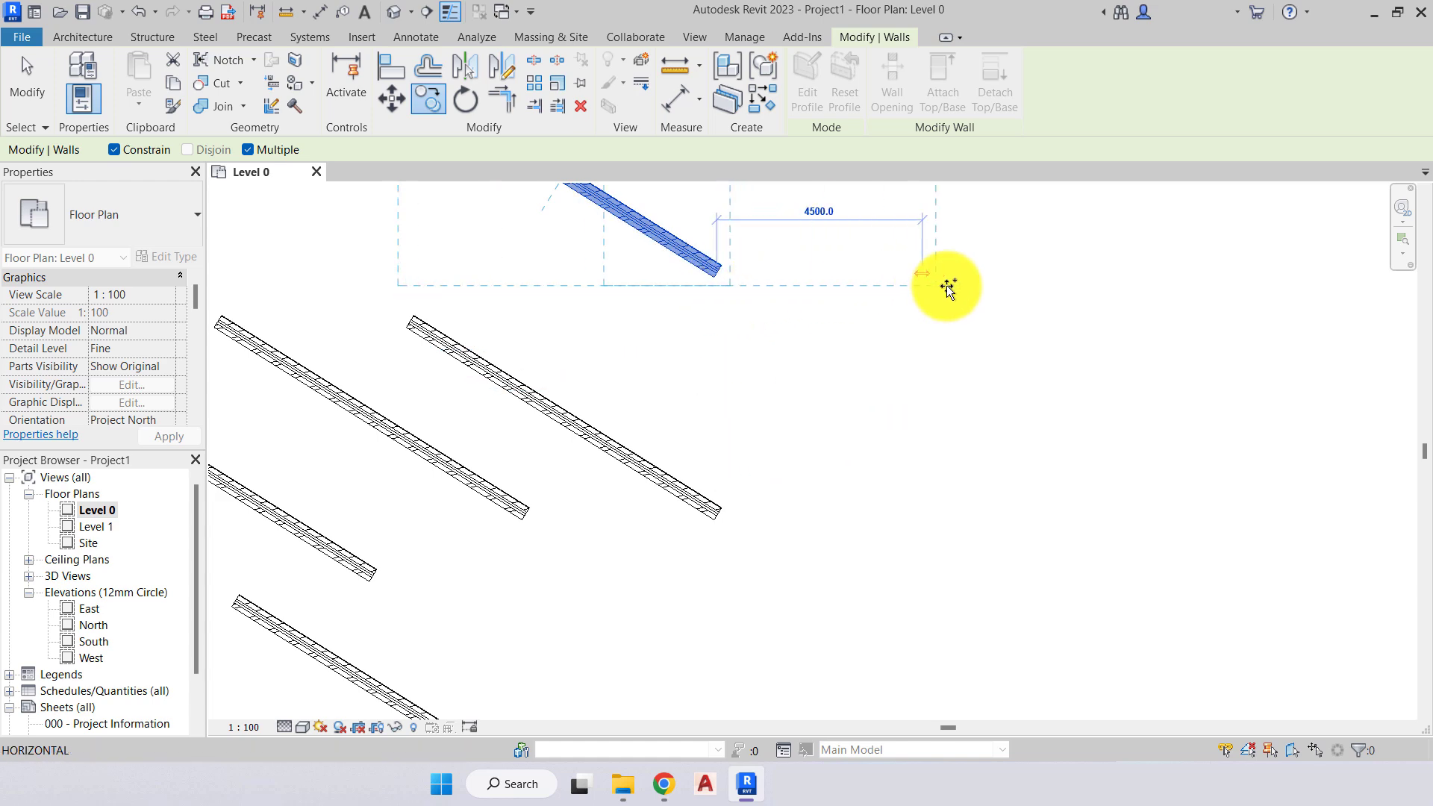
# Place three more constrained copies in stair-step order, right, up and right again, and end the Copy command.
pyautogui.click(1023, 289)
pyautogui.moveTo(1023, 288); pyautogui.dragTo(825, 596, button='middle')
pyautogui.click(843, 351)
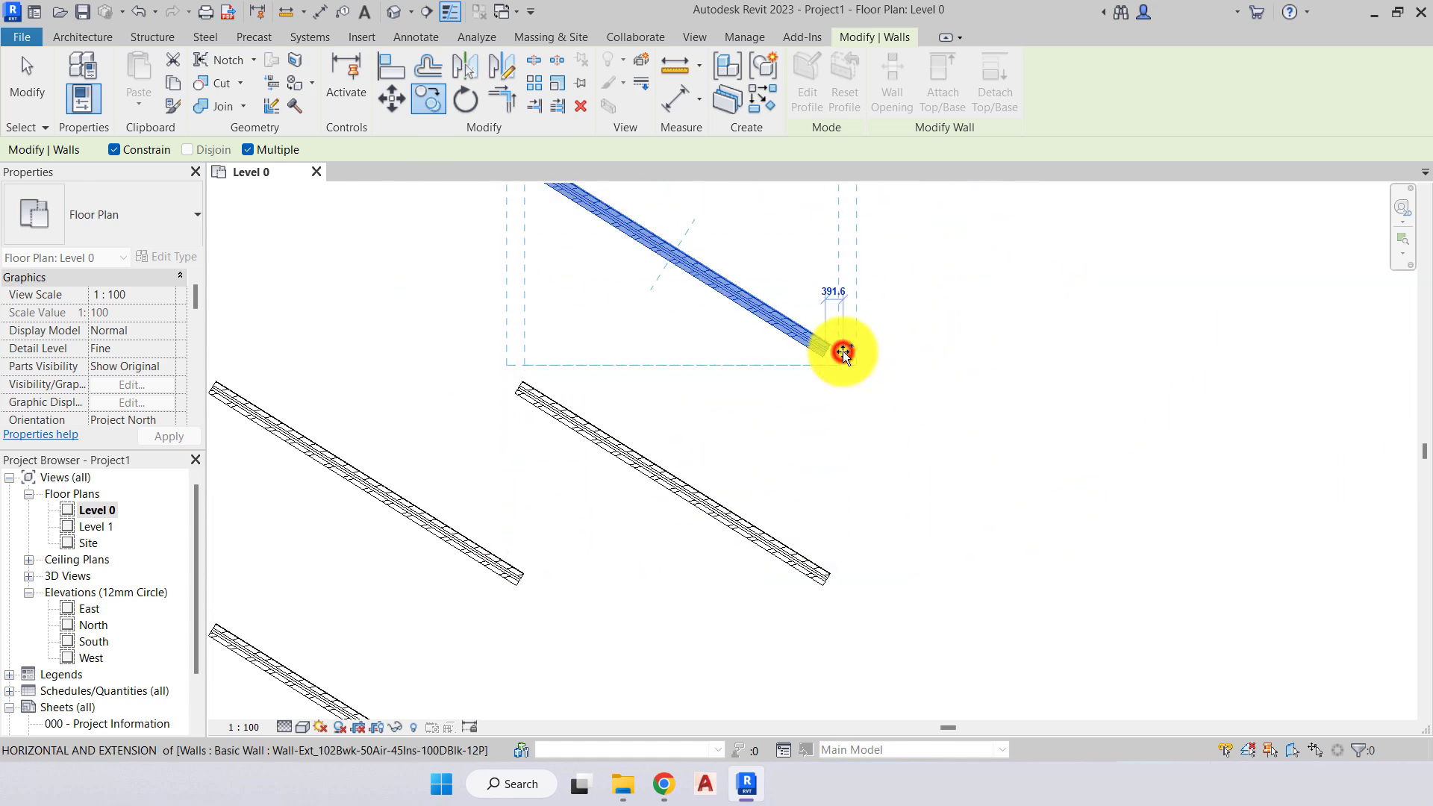
pyautogui.click(1099, 369)
pyautogui.scroll(-5, 959, 400)
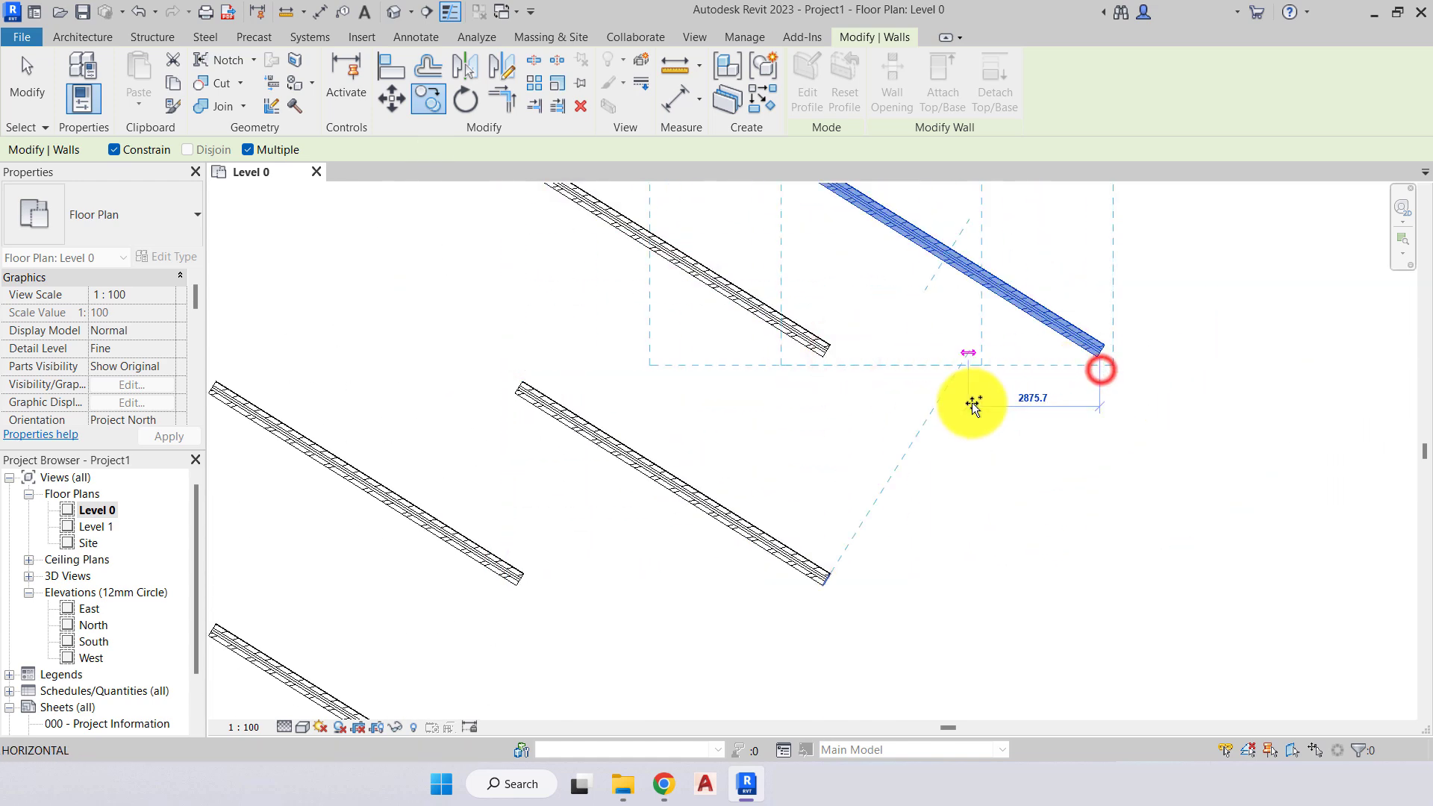
pyautogui.click(909, 440)
pyautogui.click(704, 313)
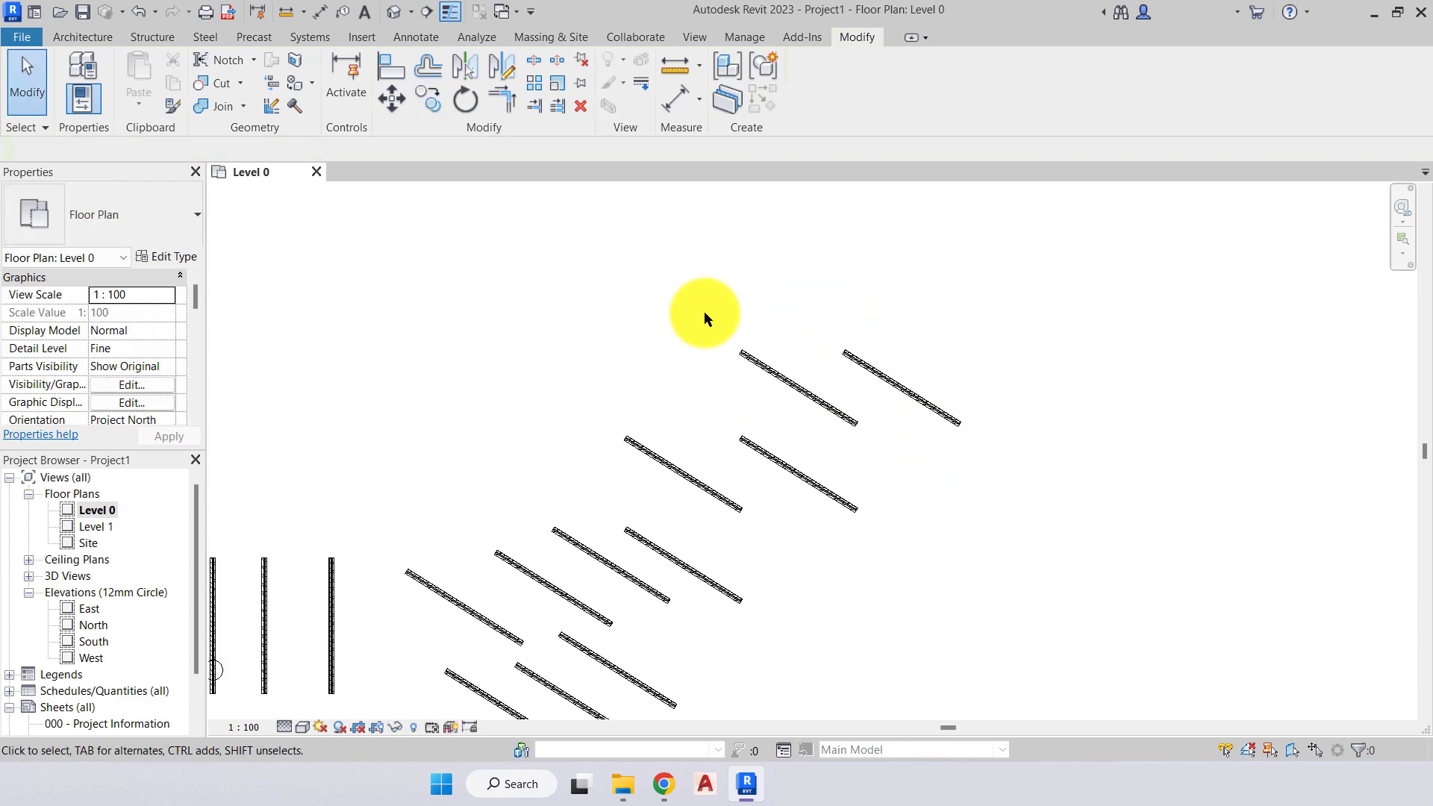
# Delete all the slanted walls, keeping only the vertical ones.
pyautogui.moveTo(787, 547); pyautogui.dragTo(1087, 615, button='middle')
pyautogui.moveTo(1107, 633); pyautogui.dragTo(553, 247)
pyautogui.press('Delete')
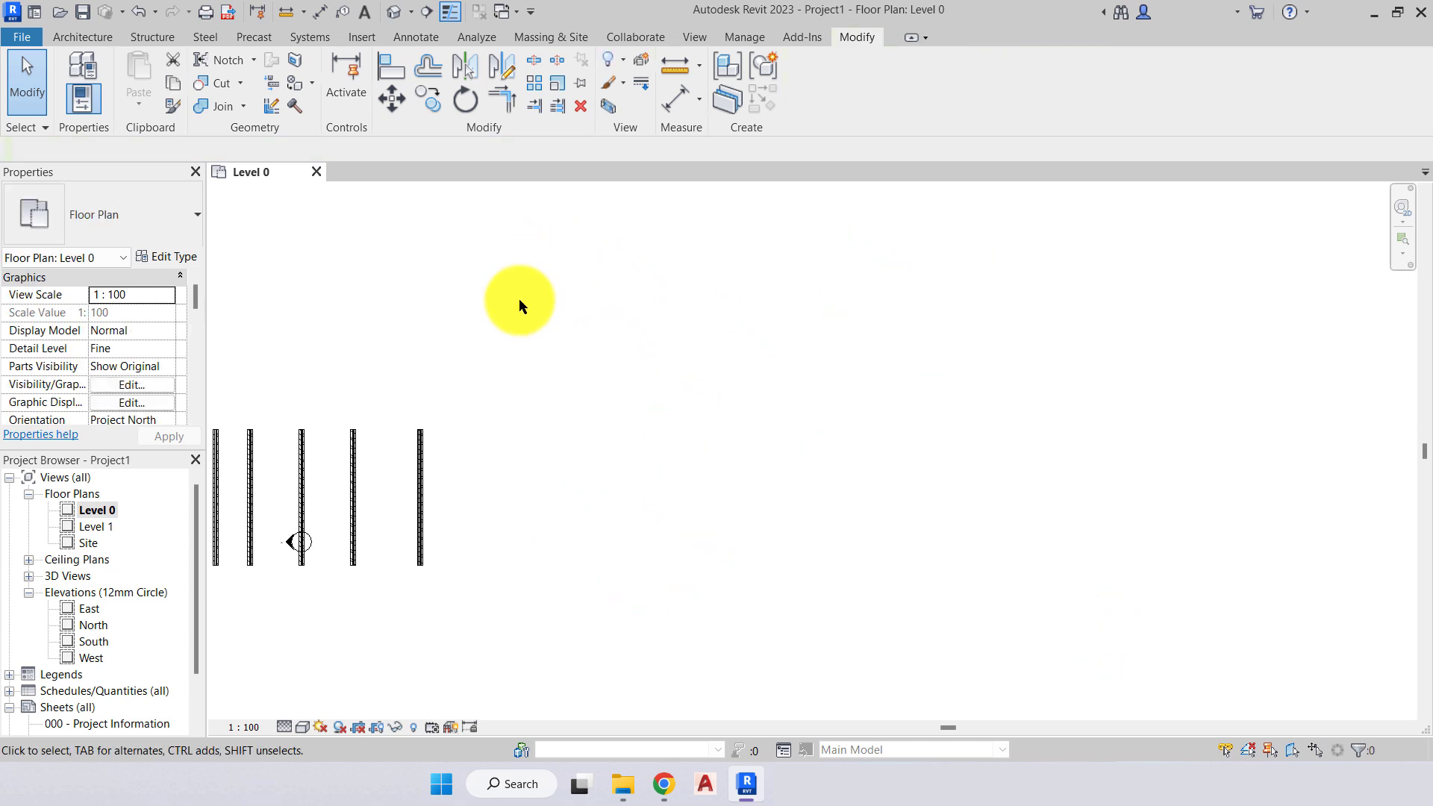
pyautogui.scroll(3, 347, 485)
pyautogui.moveTo(348, 485); pyautogui.dragTo(447, 465, button='middle')
pyautogui.scroll(1, 425, 392)
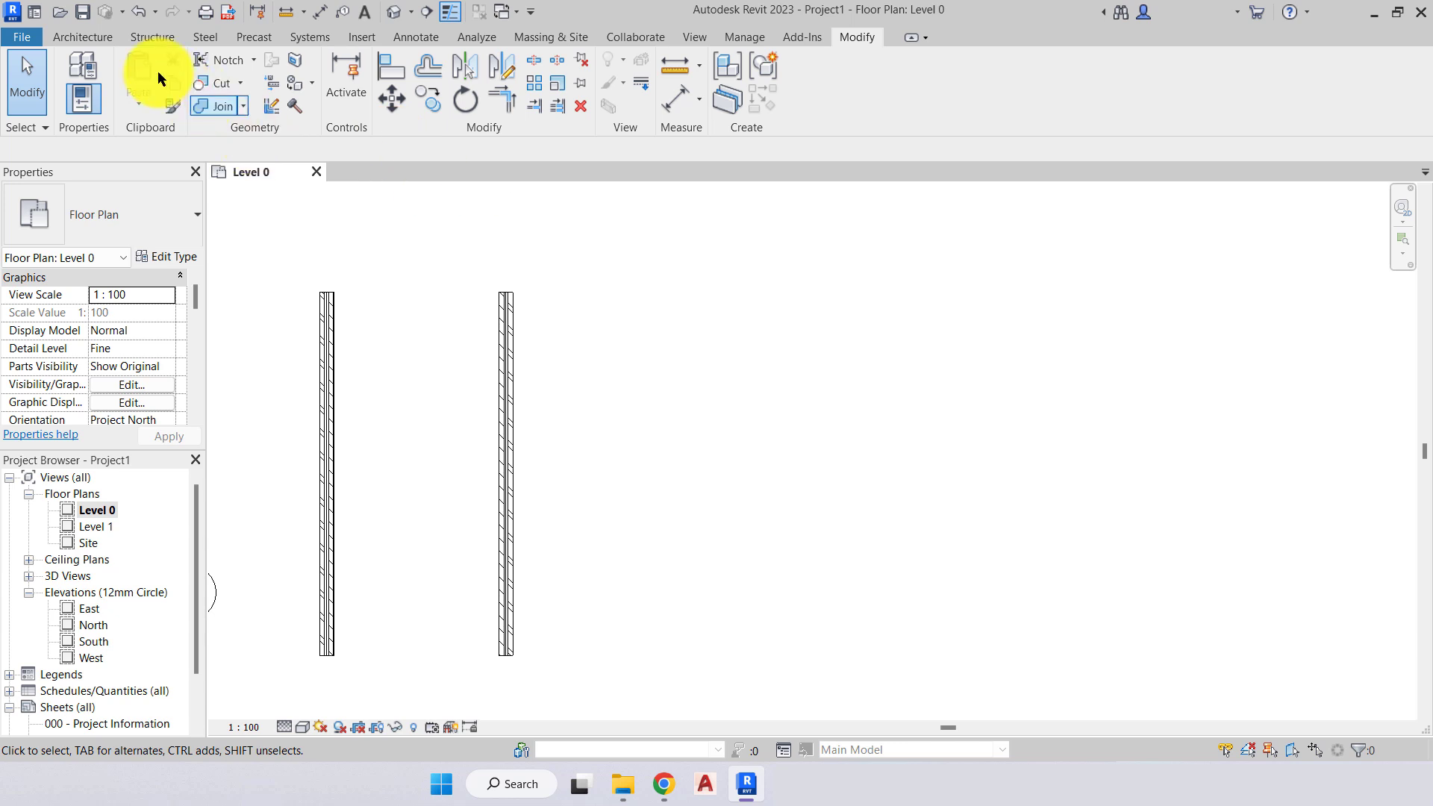
# Draw a horizontal wall about 2555 mm long, starting from the rightmost vertical wall's right face, and end the Wall command.
pyautogui.click(78, 37)
pyautogui.click(78, 68)
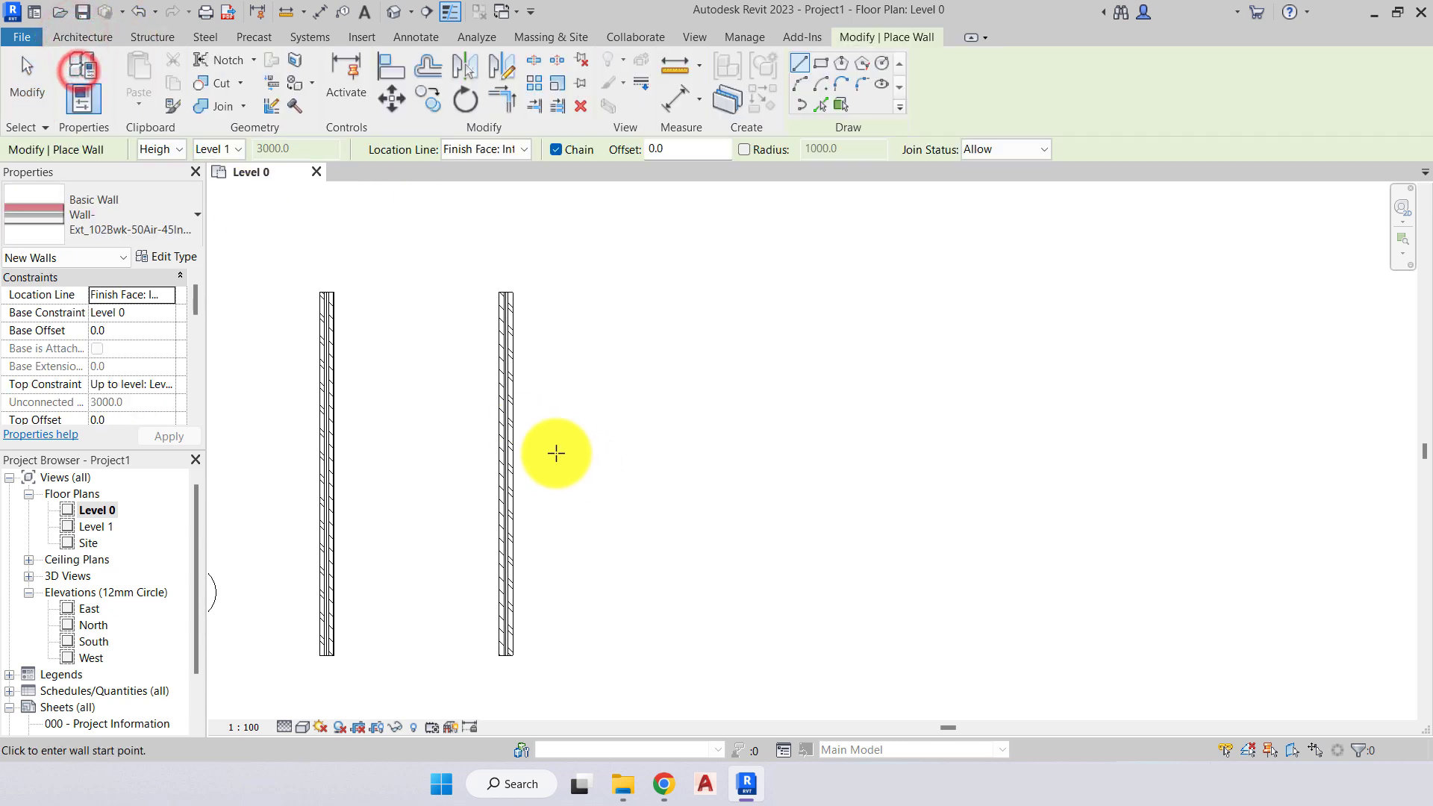
pyautogui.click(516, 440)
pyautogui.click(624, 438)
pyautogui.scroll(5, 522, 436)
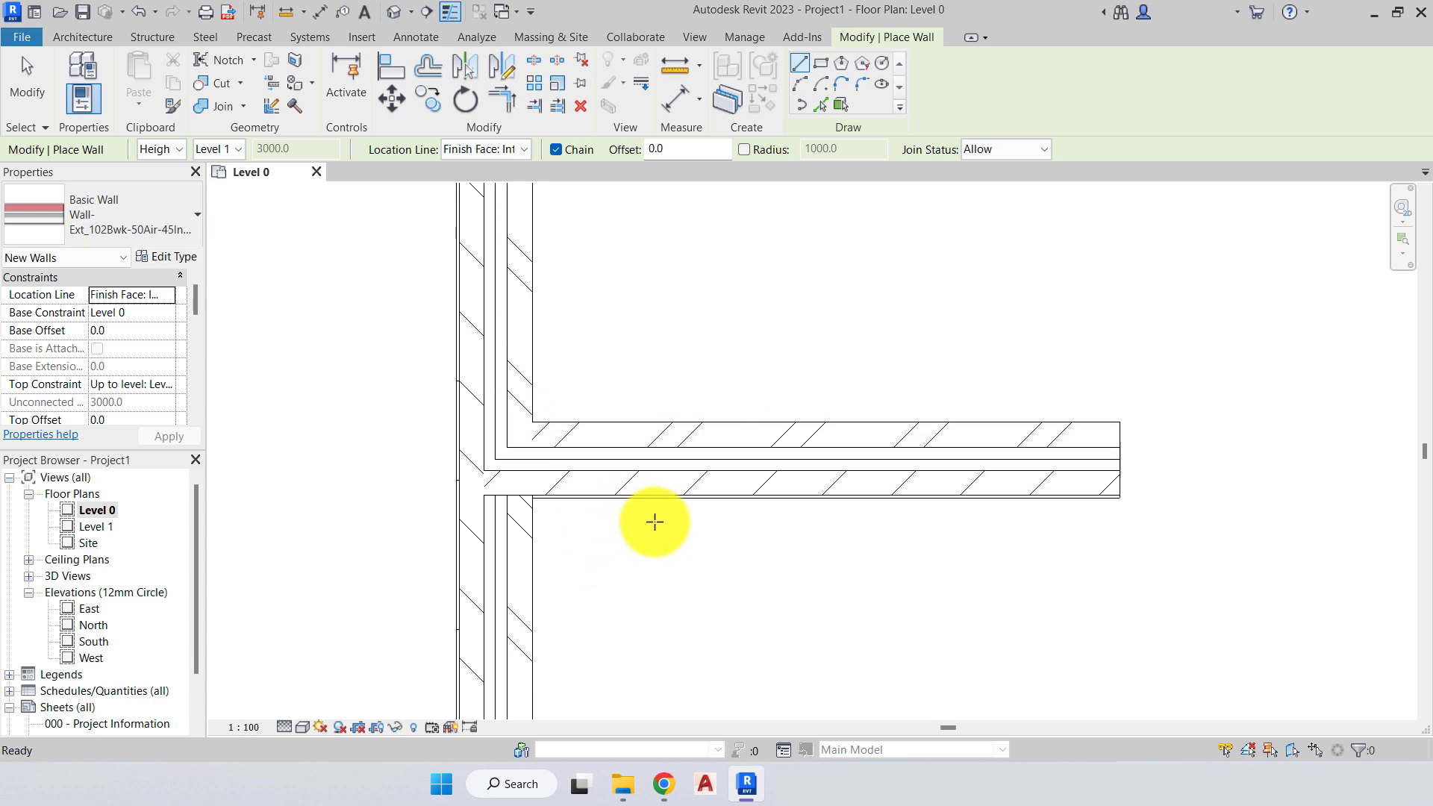
pyautogui.press('Escape')
pyautogui.scroll(-2, 661, 522)
pyautogui.scroll(-1, 662, 517)
pyautogui.moveTo(662, 517)
pyautogui.mouseDown(button='middle')
pyautogui.moveTo(555, 539)
pyautogui.moveTo(511, 529)
pyautogui.mouseUp(button='middle')
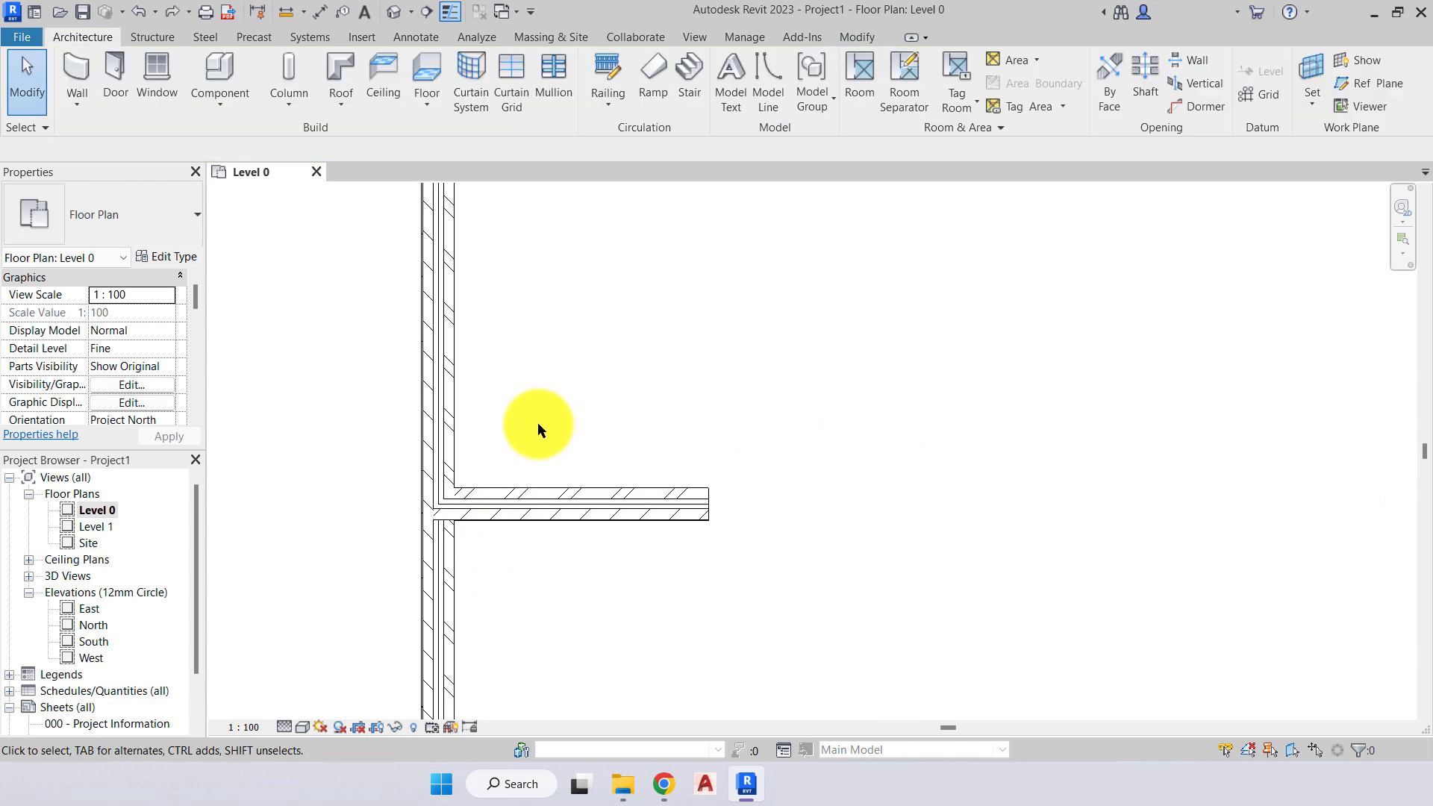
# Move the joined horizontal wall to the right with Constrain on and Disjoin off, stretching it to about 4155 mm long.
pyautogui.click(560, 505)
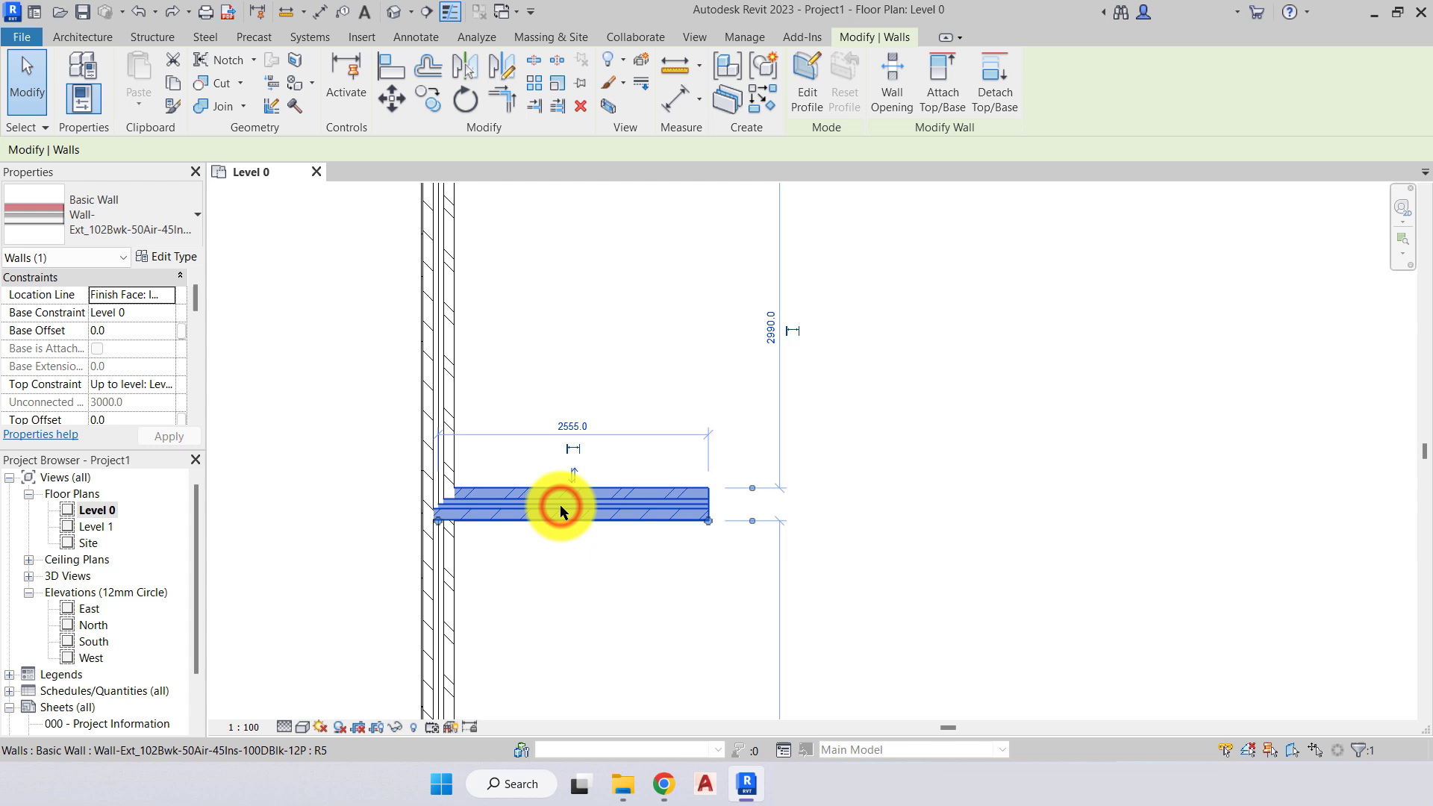
pyautogui.click(436, 103)
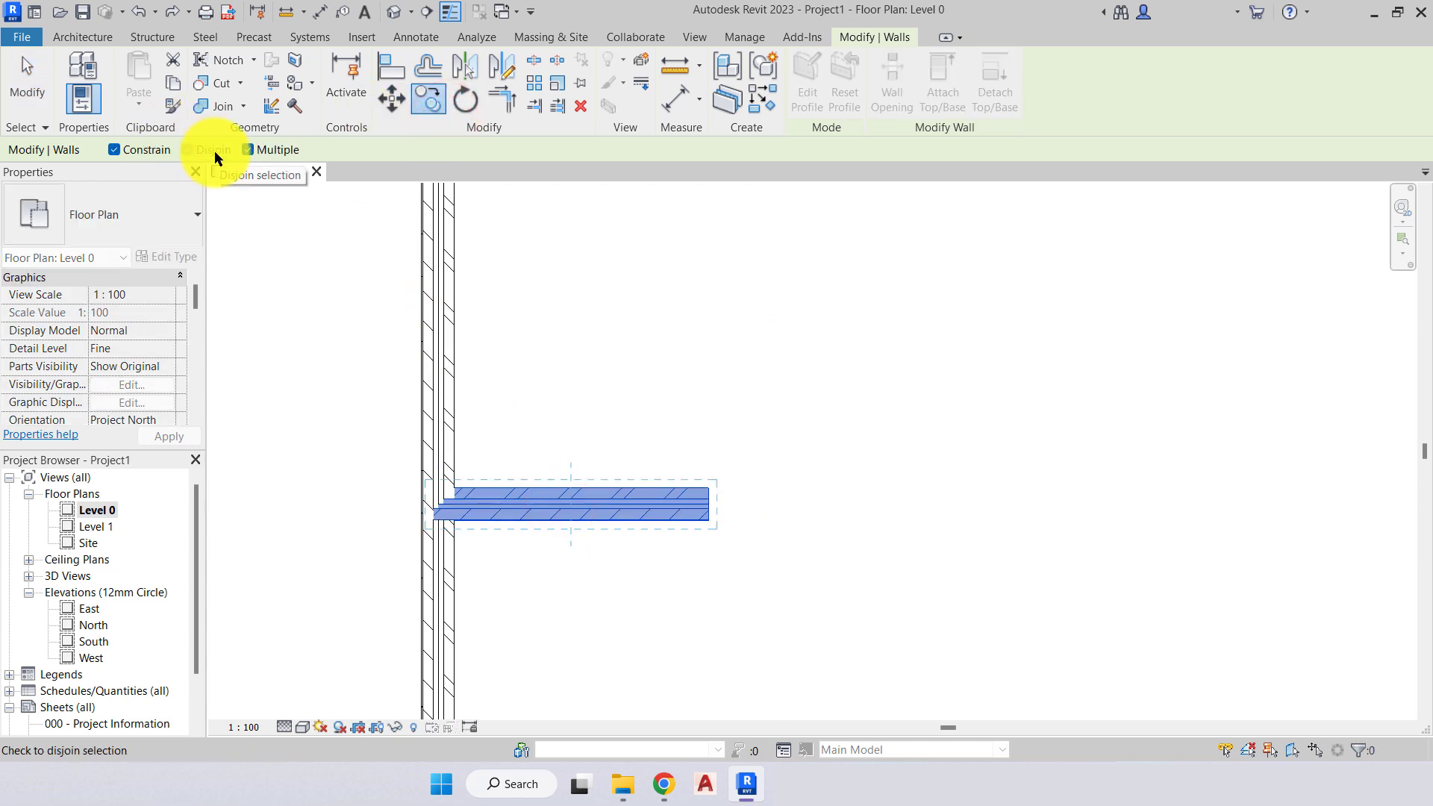
pyautogui.click(395, 103)
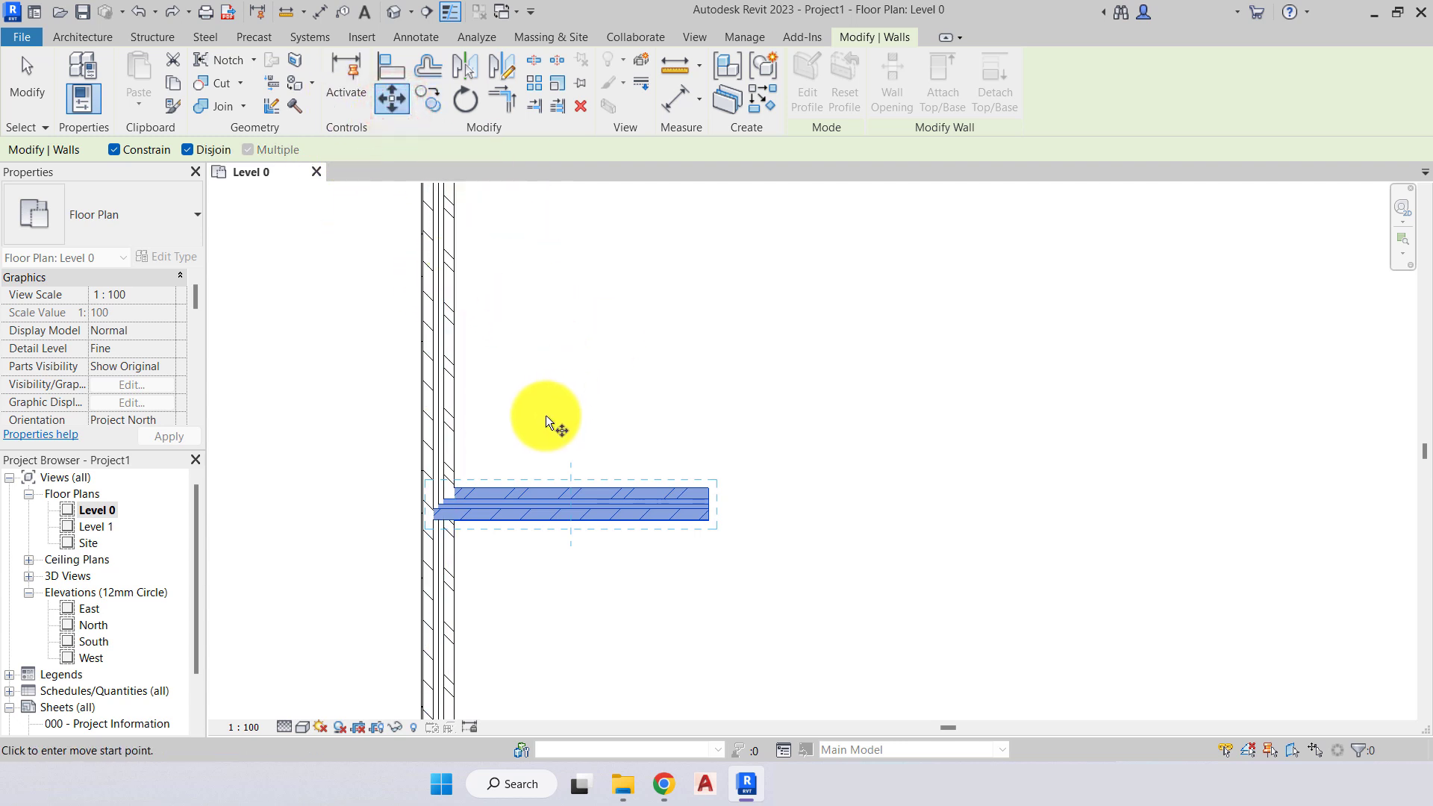
pyautogui.click(214, 149)
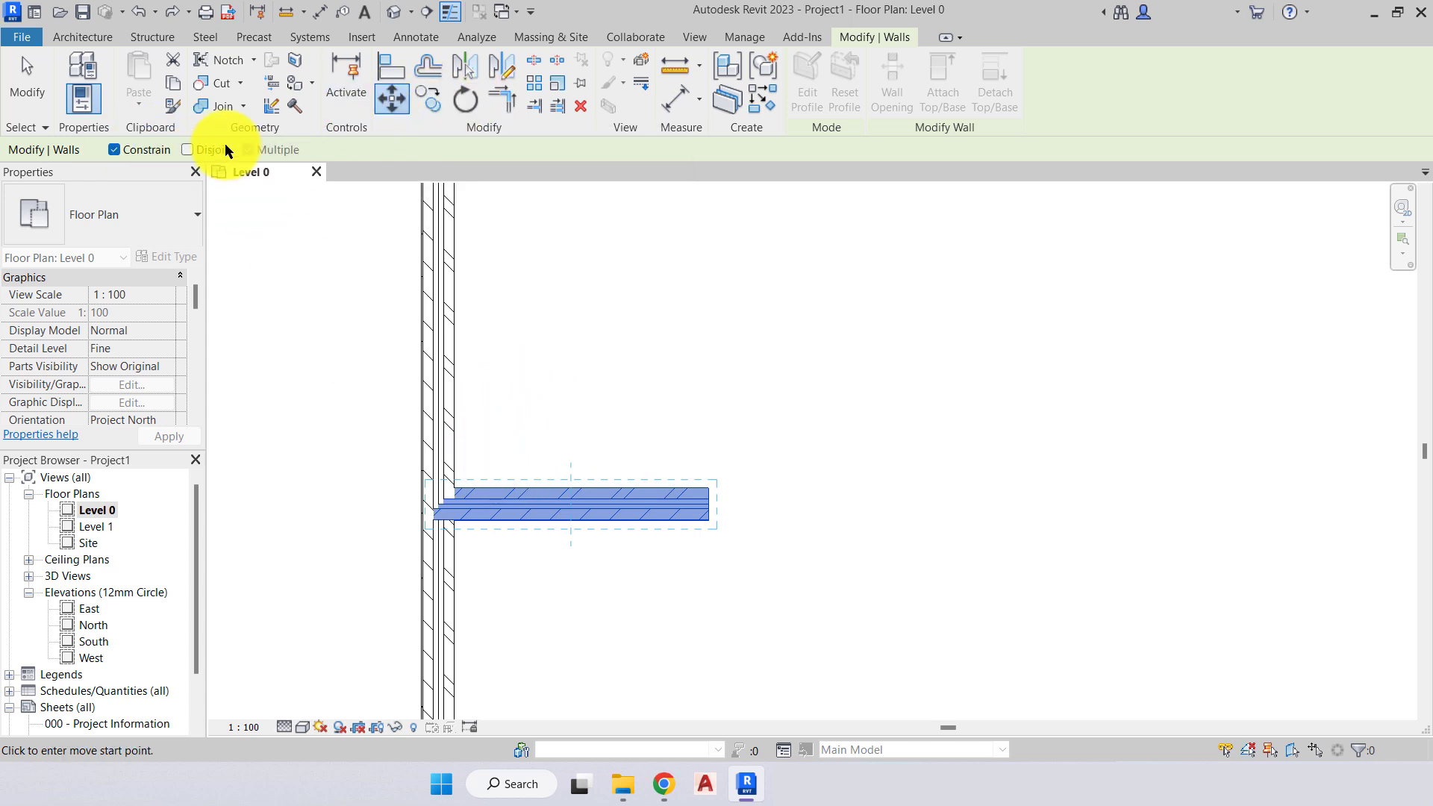
pyautogui.click(537, 503)
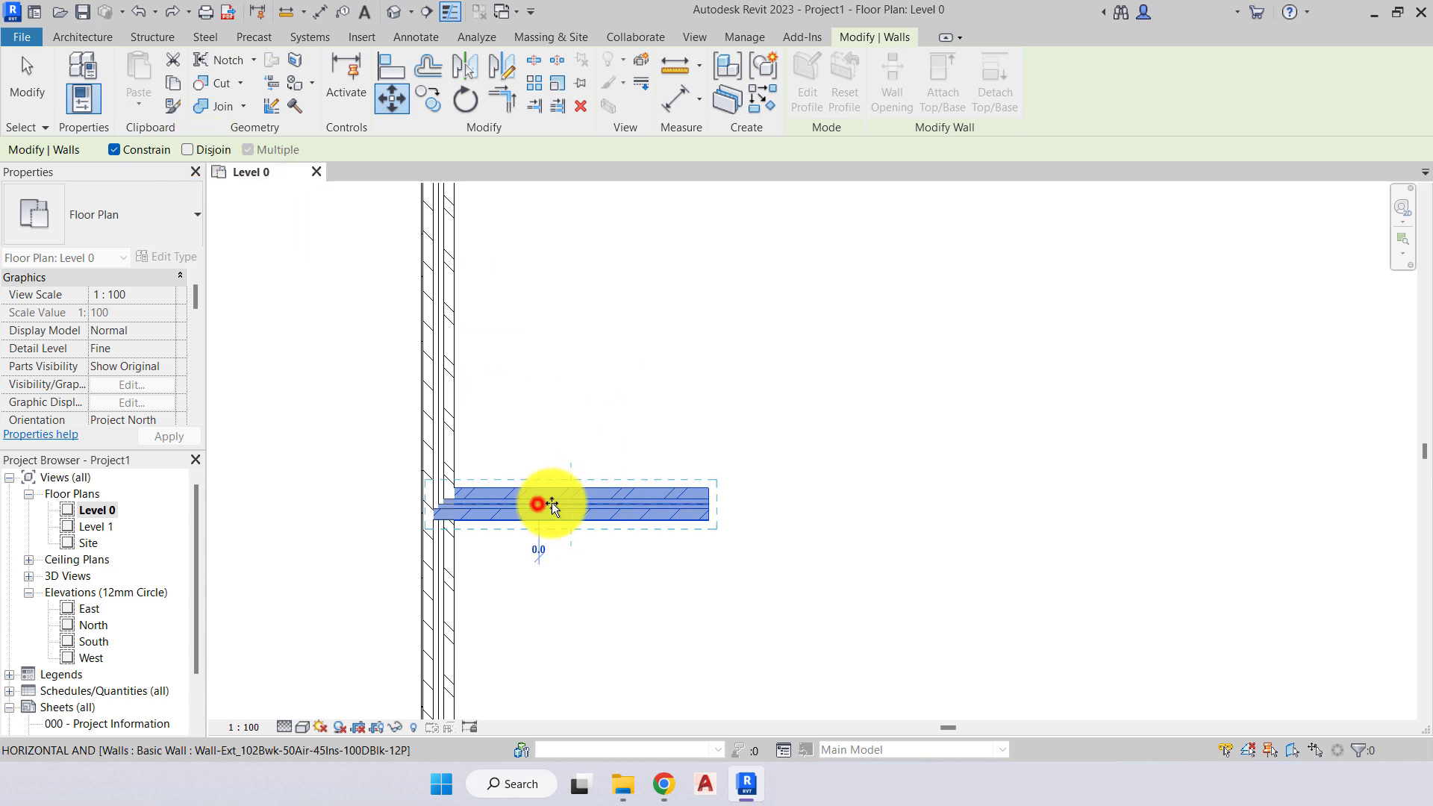
pyautogui.click(701, 503)
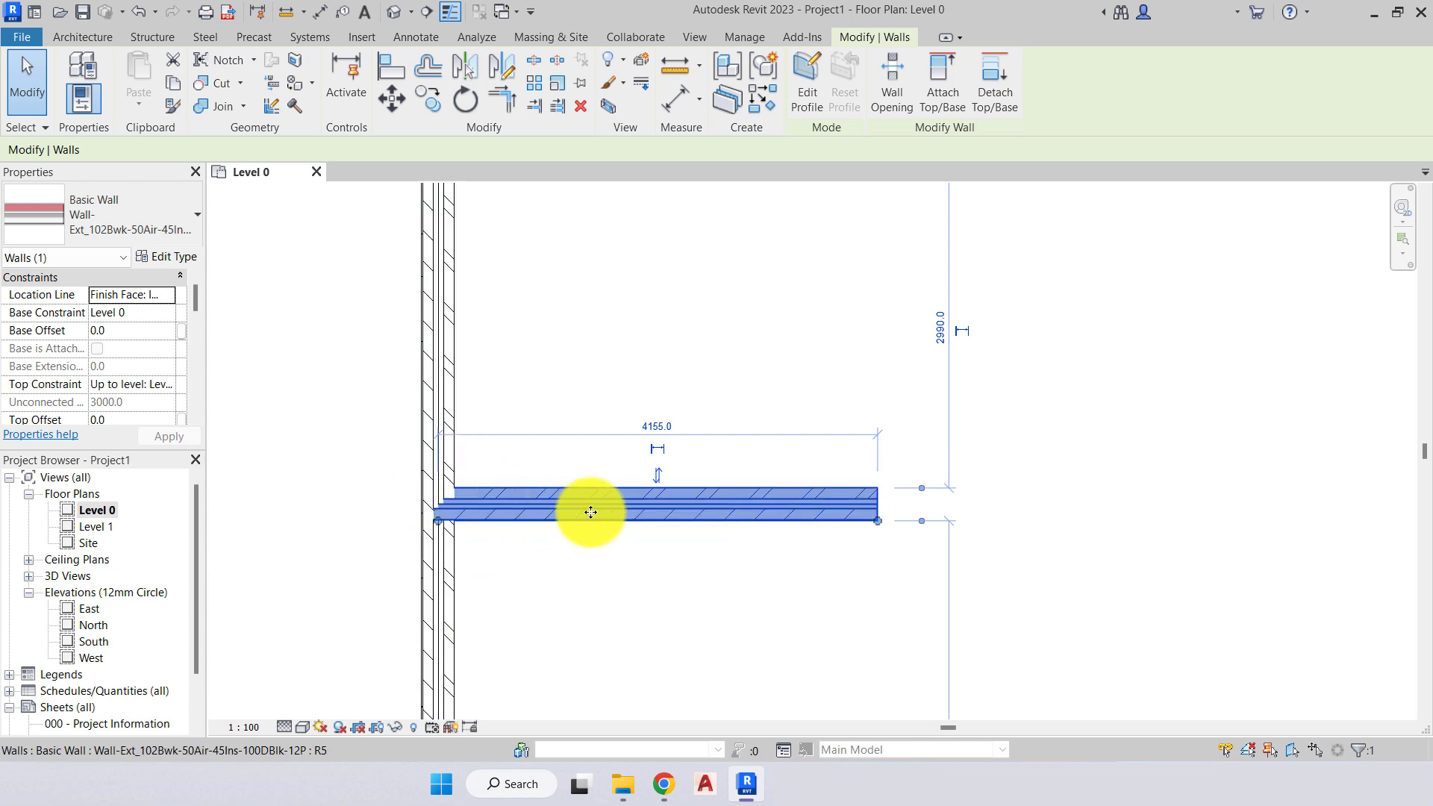
# Shift the horizontal wall up along the vertical wall to about 1600 mm below its upper end.
pyautogui.moveTo(654, 503); pyautogui.dragTo(653, 362)
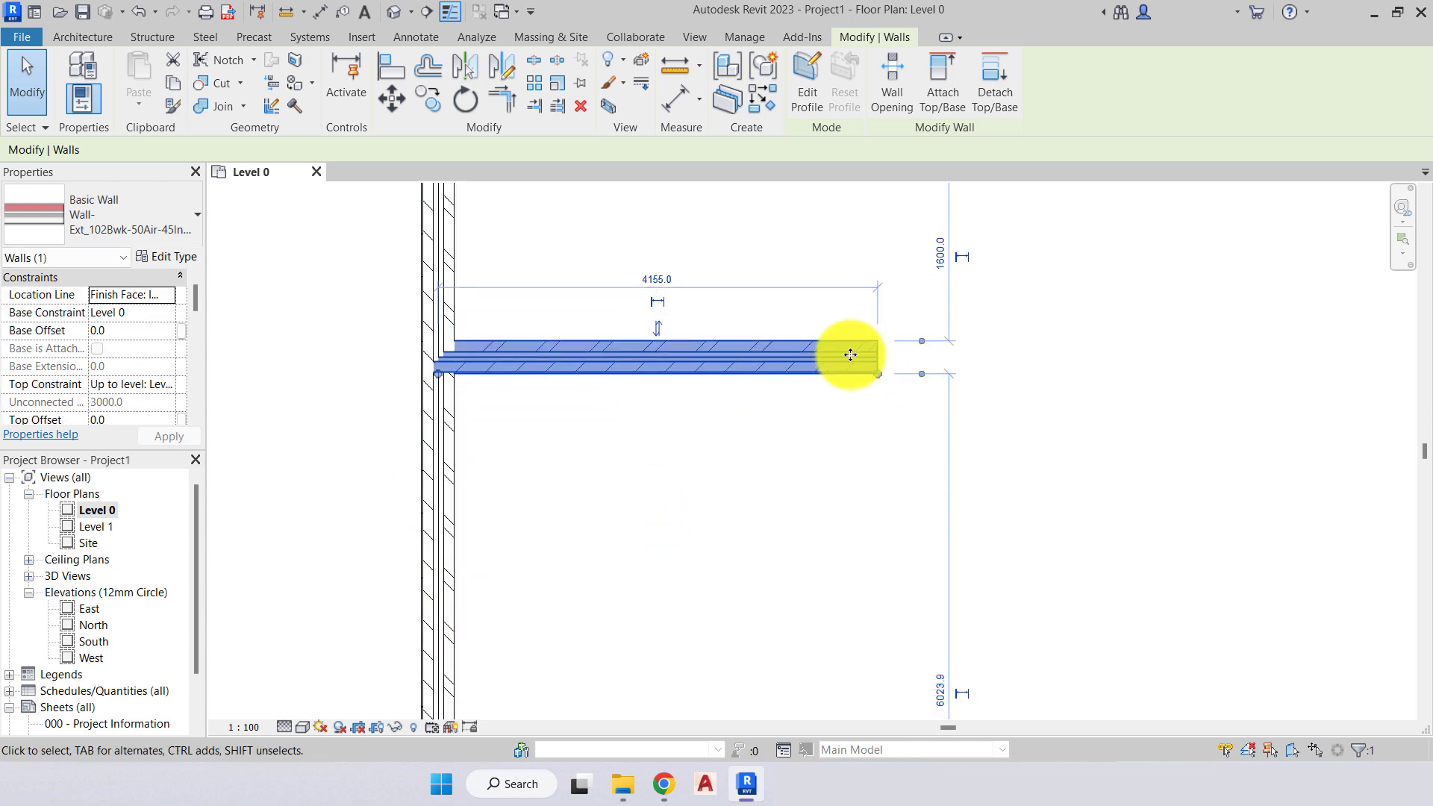
pyautogui.click(809, 360)
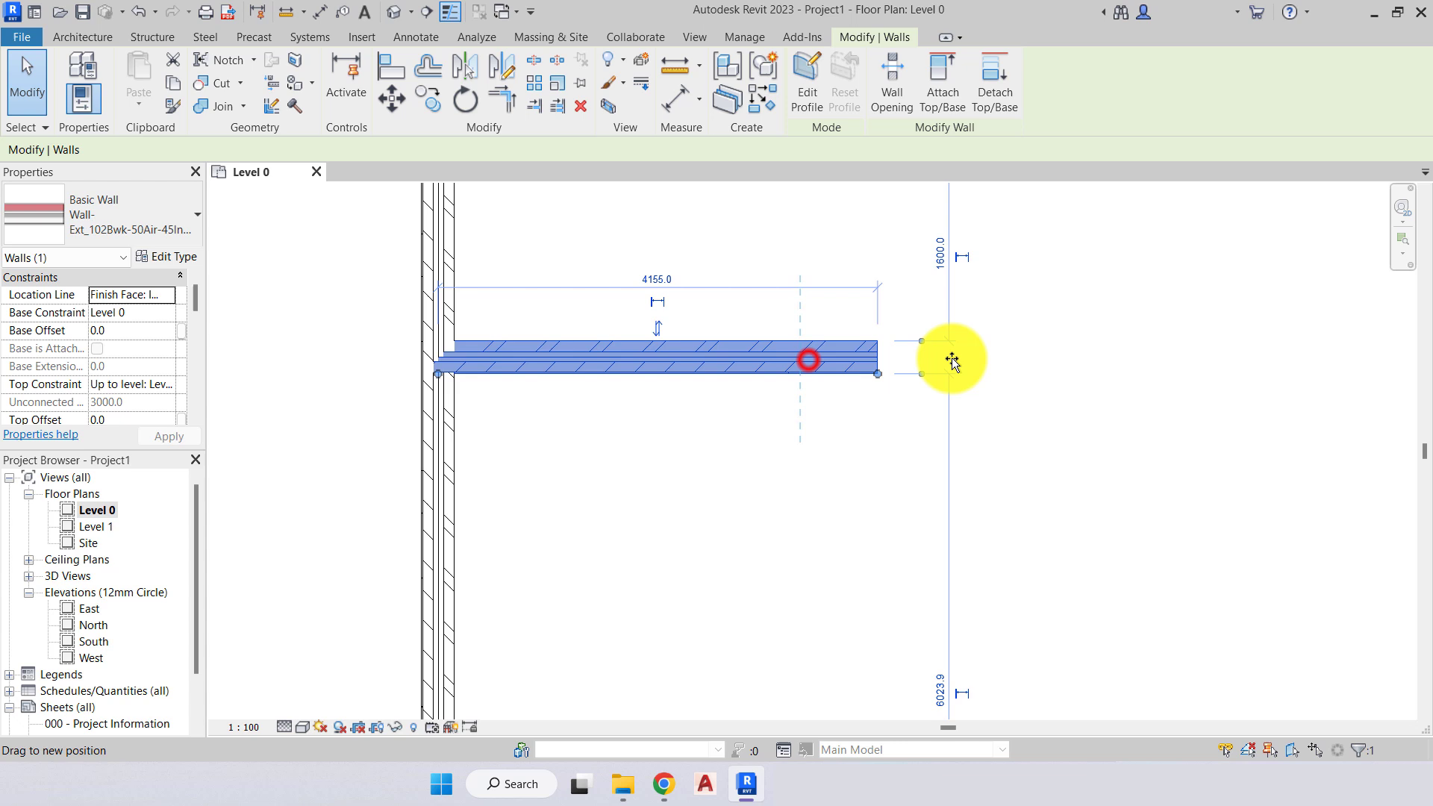
pyautogui.click(777, 361)
# Move the still-joined horizontal wall farther right with Disjoin off, stretching it to about 7255 mm long.
pyautogui.click(392, 98)
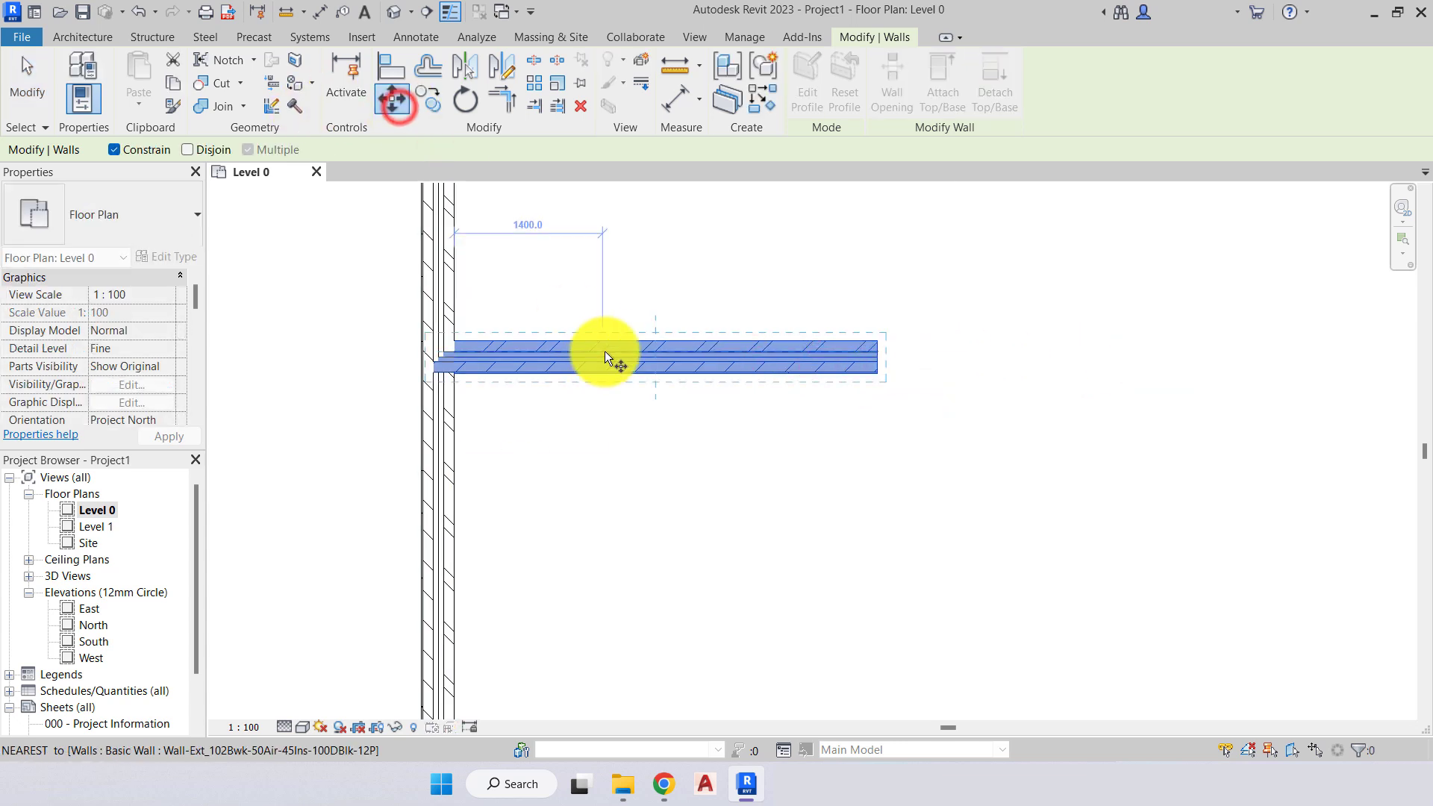
pyautogui.click(610, 346)
pyautogui.click(940, 350)
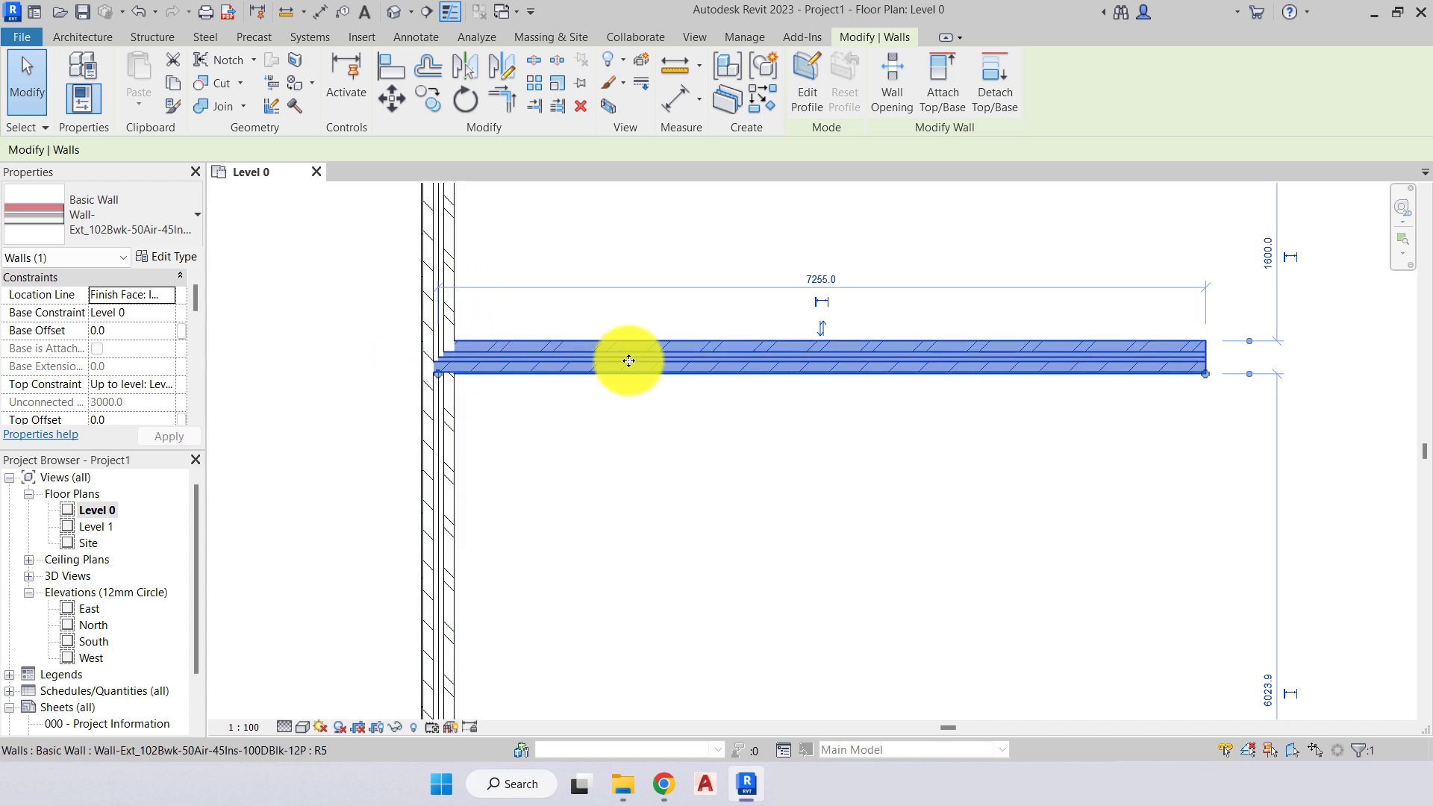
# Move the horizontal wall down and to the right with Disjoin on and Constrain off, about 2508 mm clear of the vertical wall.
pyautogui.moveTo(630, 362); pyautogui.dragTo(562, 479, button='middle')
pyautogui.click(392, 103)
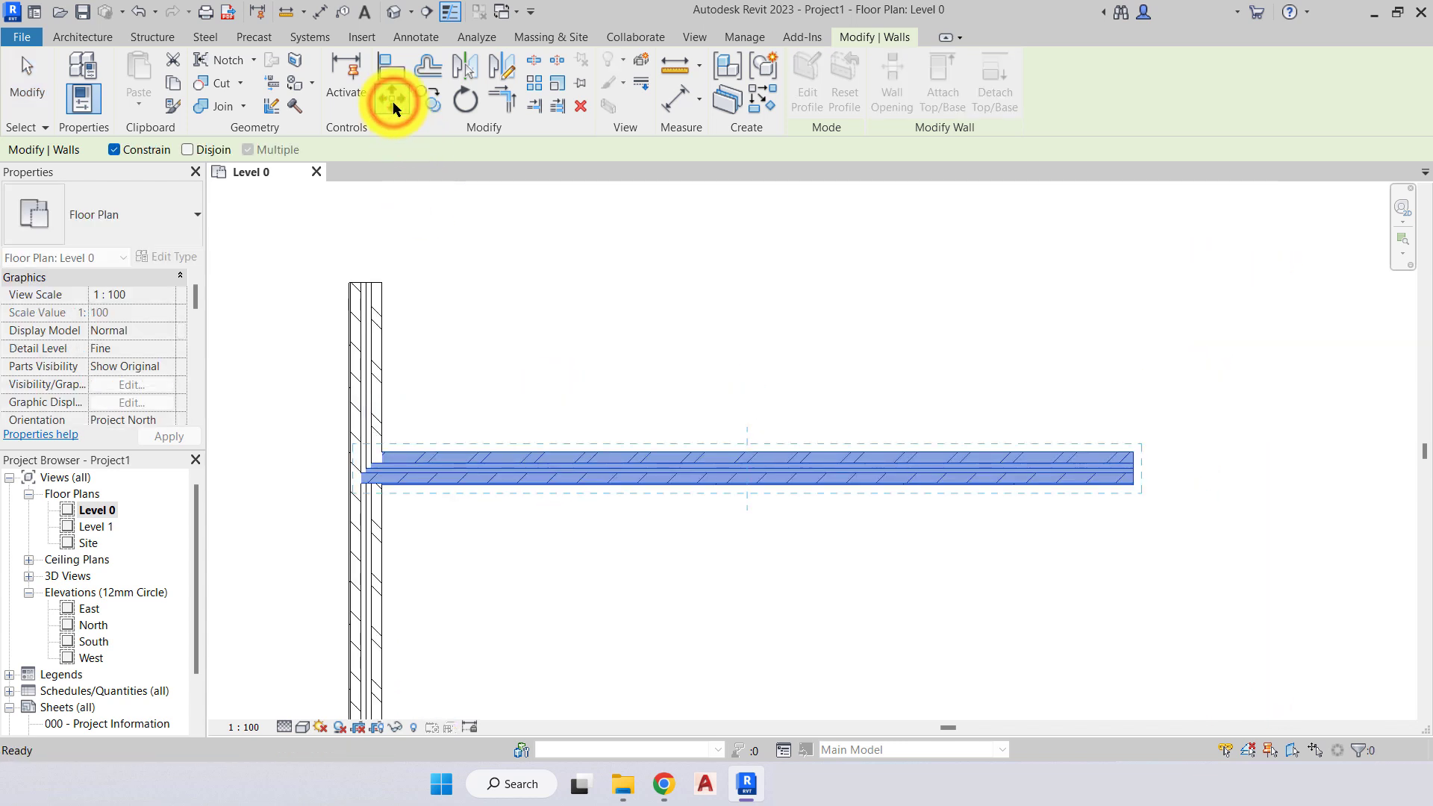
pyautogui.click(188, 149)
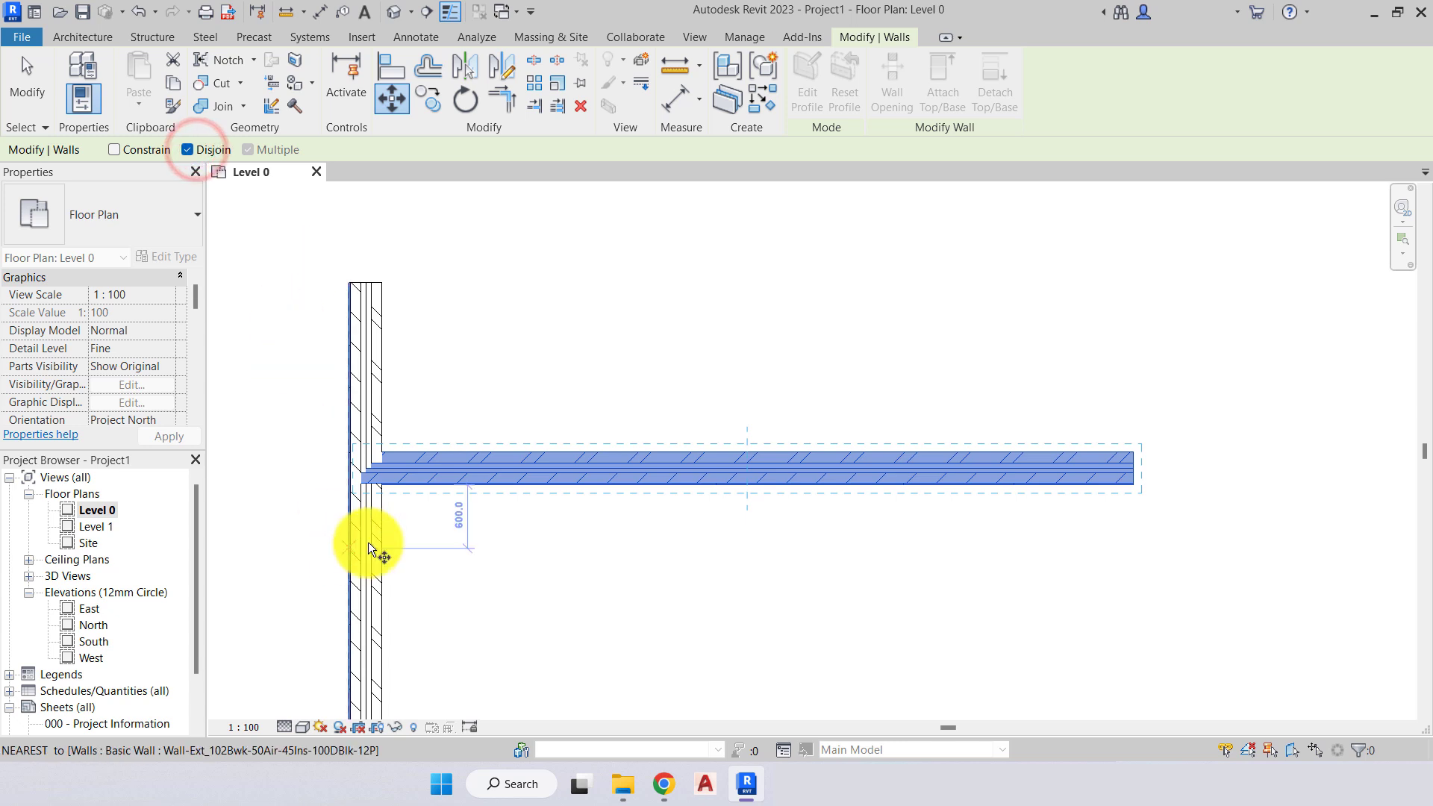
pyautogui.click(427, 463)
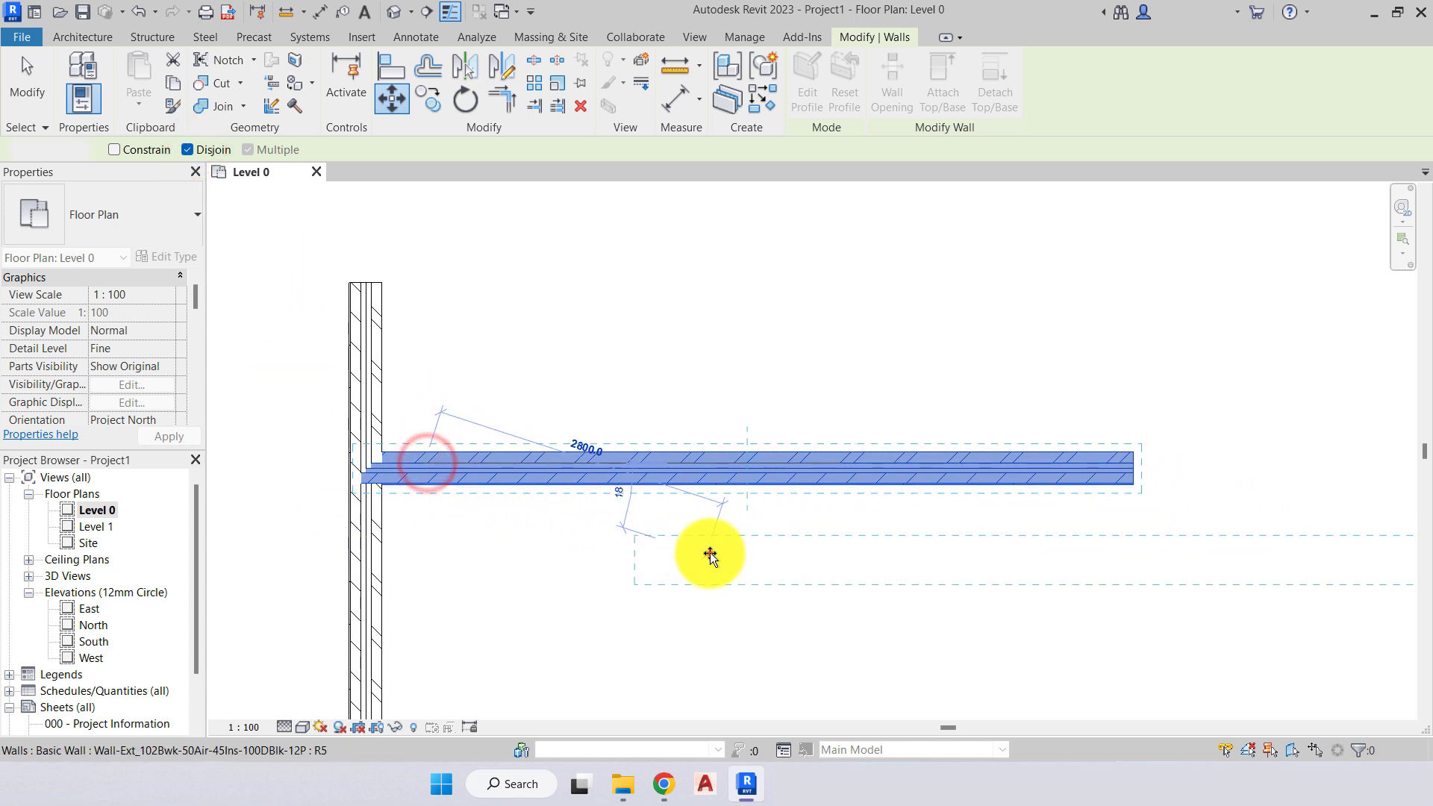
pyautogui.click(710, 553)
pyautogui.scroll(-2, 608, 543)
pyautogui.moveTo(543, 529); pyautogui.dragTo(406, 496, button='middle')
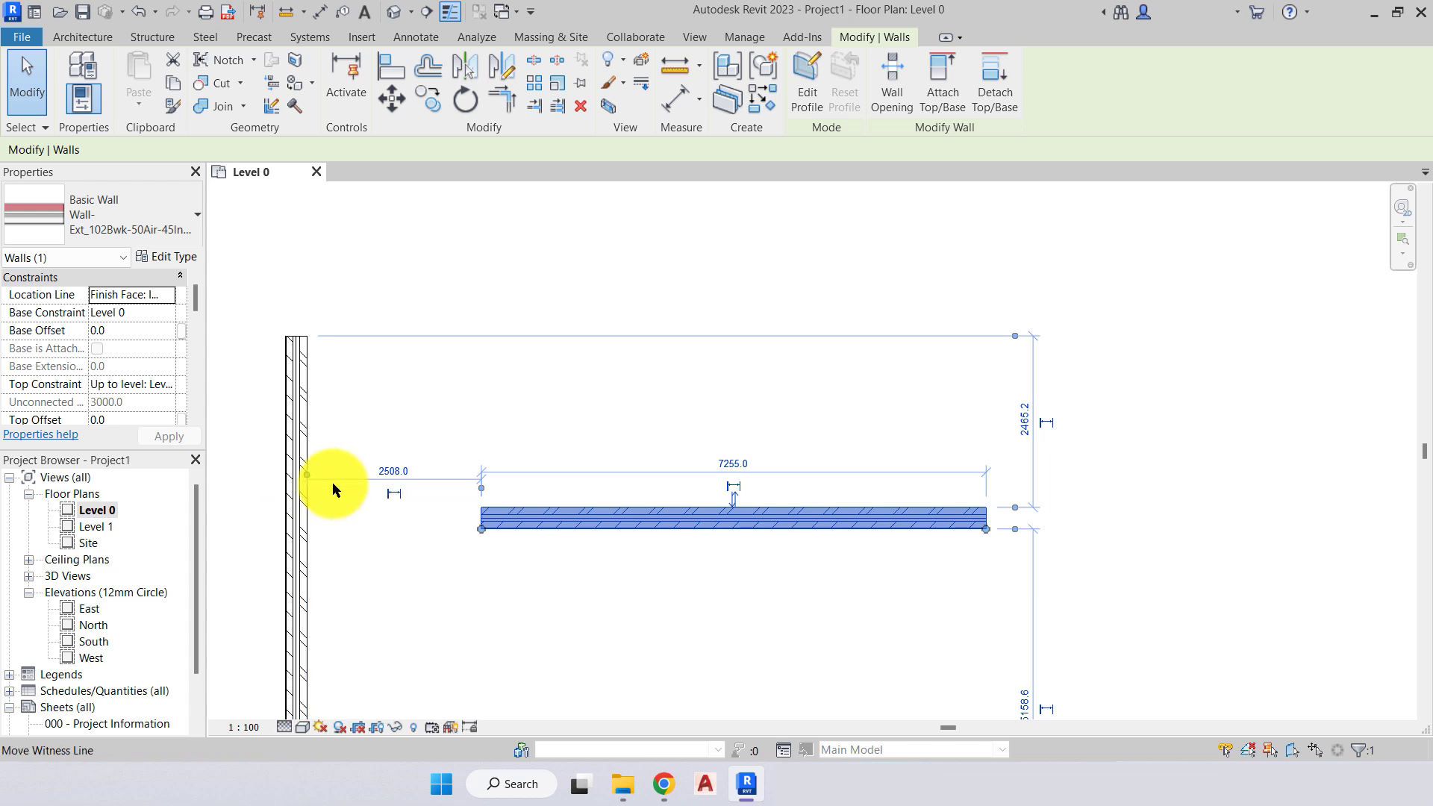
# Shift the detached wall back to about 700 mm from the vertical wall and 3100 mm below its upper end.
pyautogui.moveTo(719, 515); pyautogui.dragTo(593, 561)
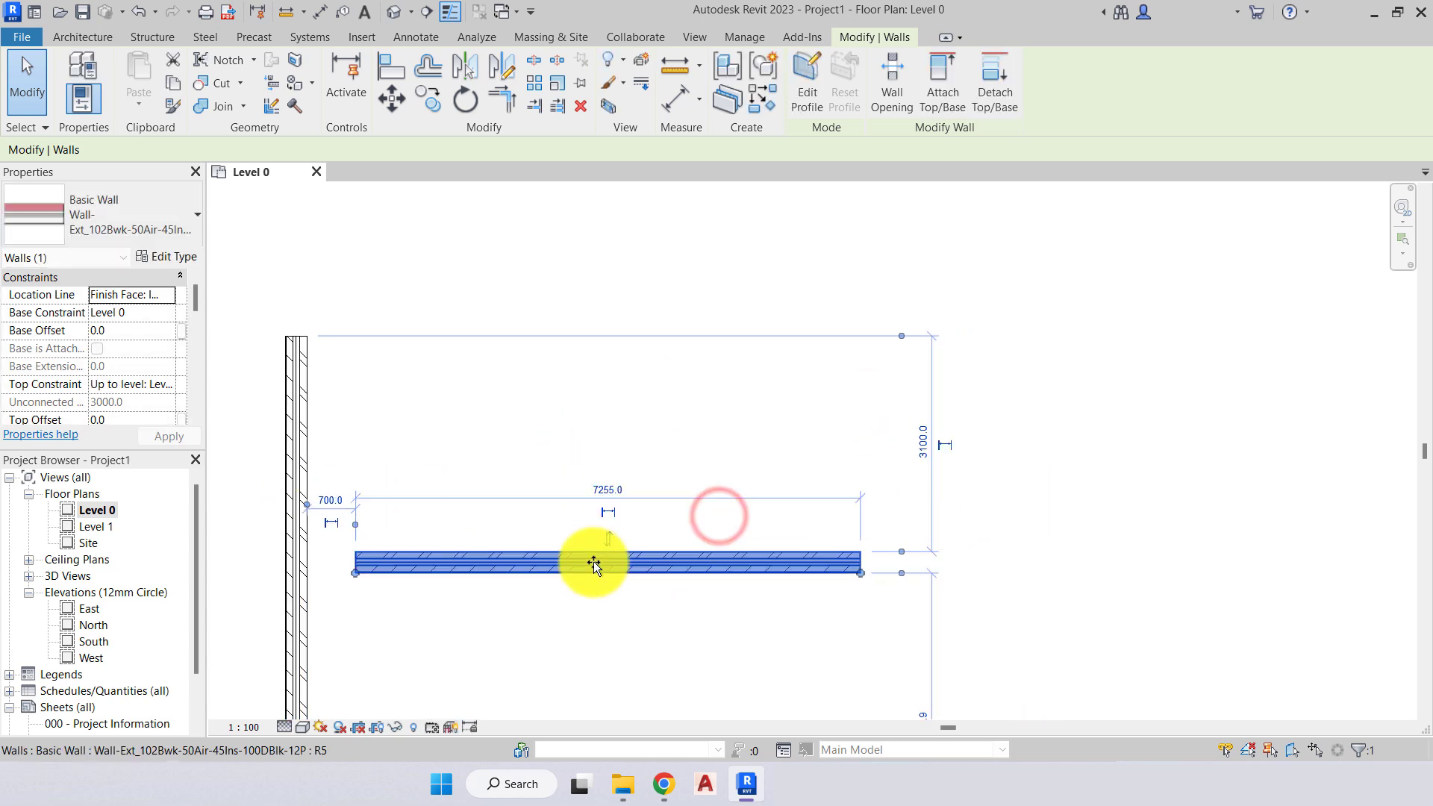
pyautogui.scroll(3, 517, 595)
pyautogui.moveTo(517, 595); pyautogui.dragTo(647, 510, button='middle')
pyautogui.scroll(-2, 640, 512)
# Rotate the horizontal wall about its centre with Copy on, from a vertical start ray about 62° clockwise.
pyautogui.click(433, 109)
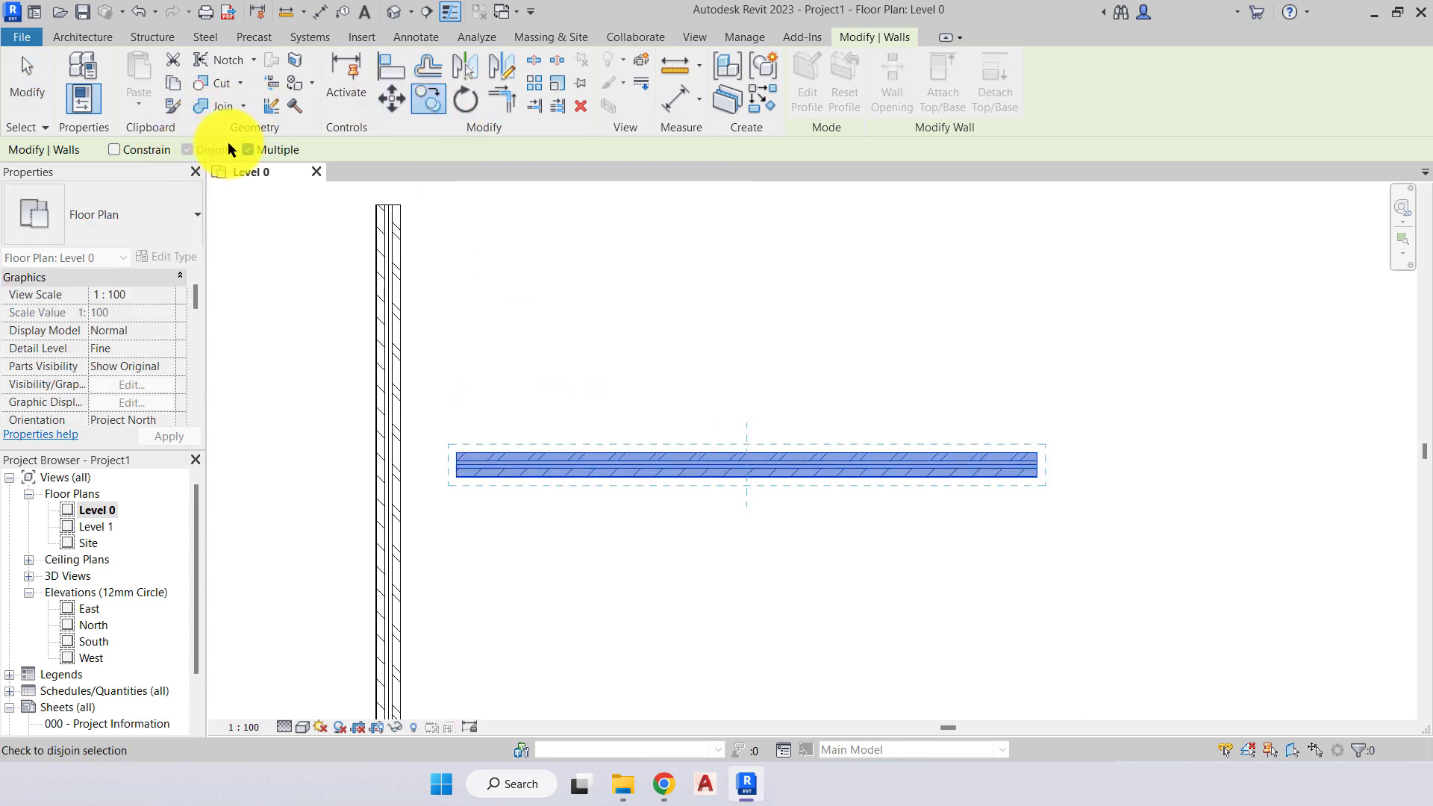
pyautogui.click(624, 498)
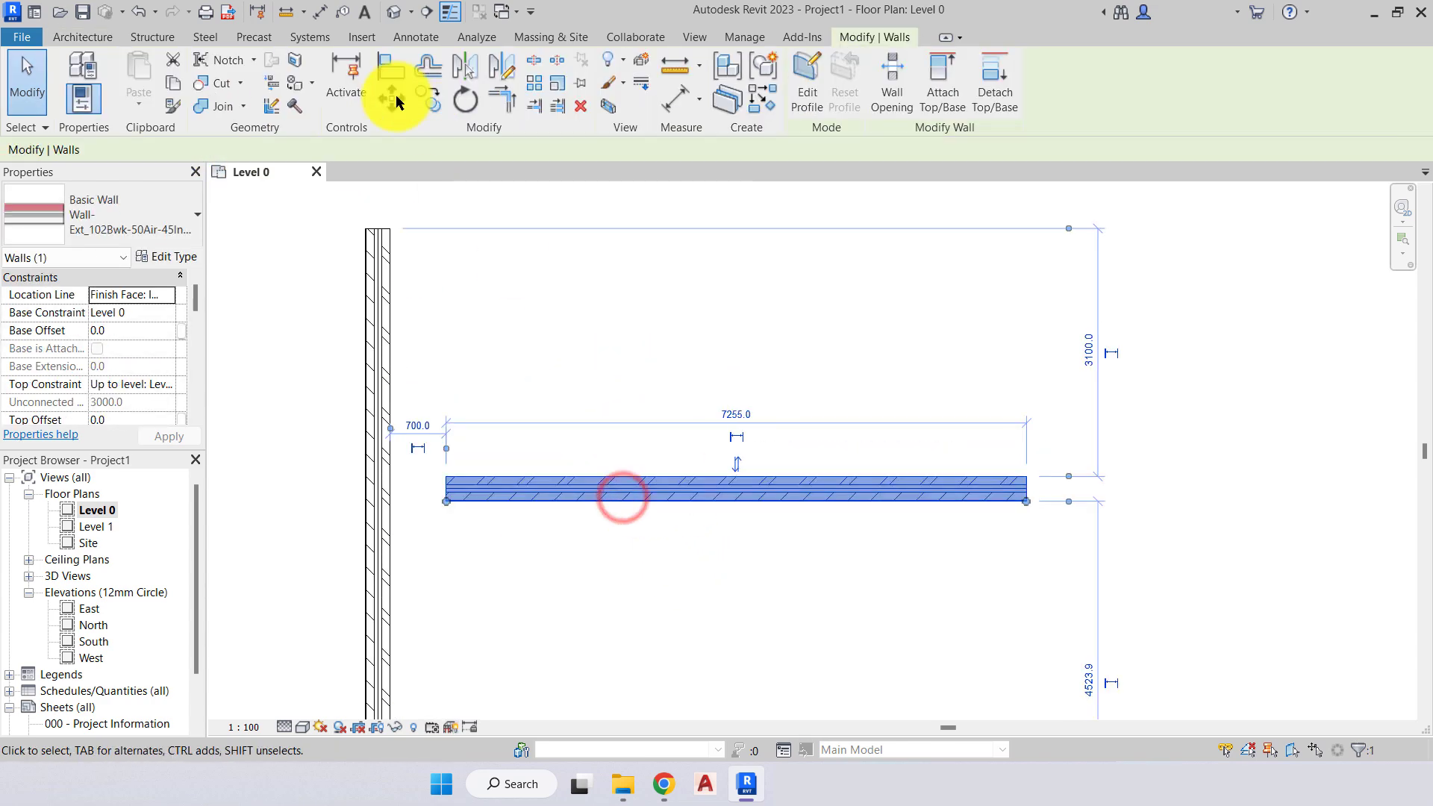
pyautogui.click(468, 111)
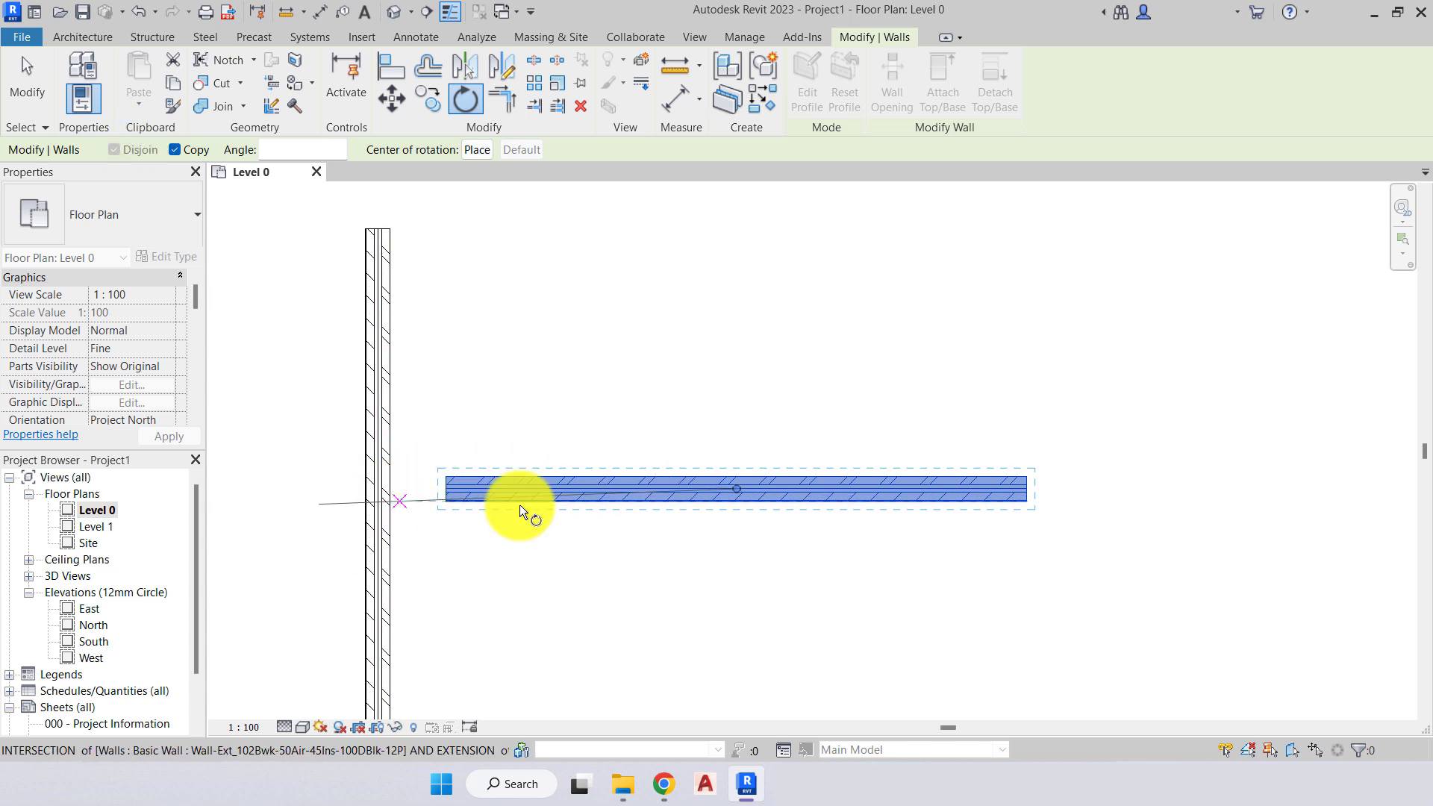
pyautogui.click(178, 150)
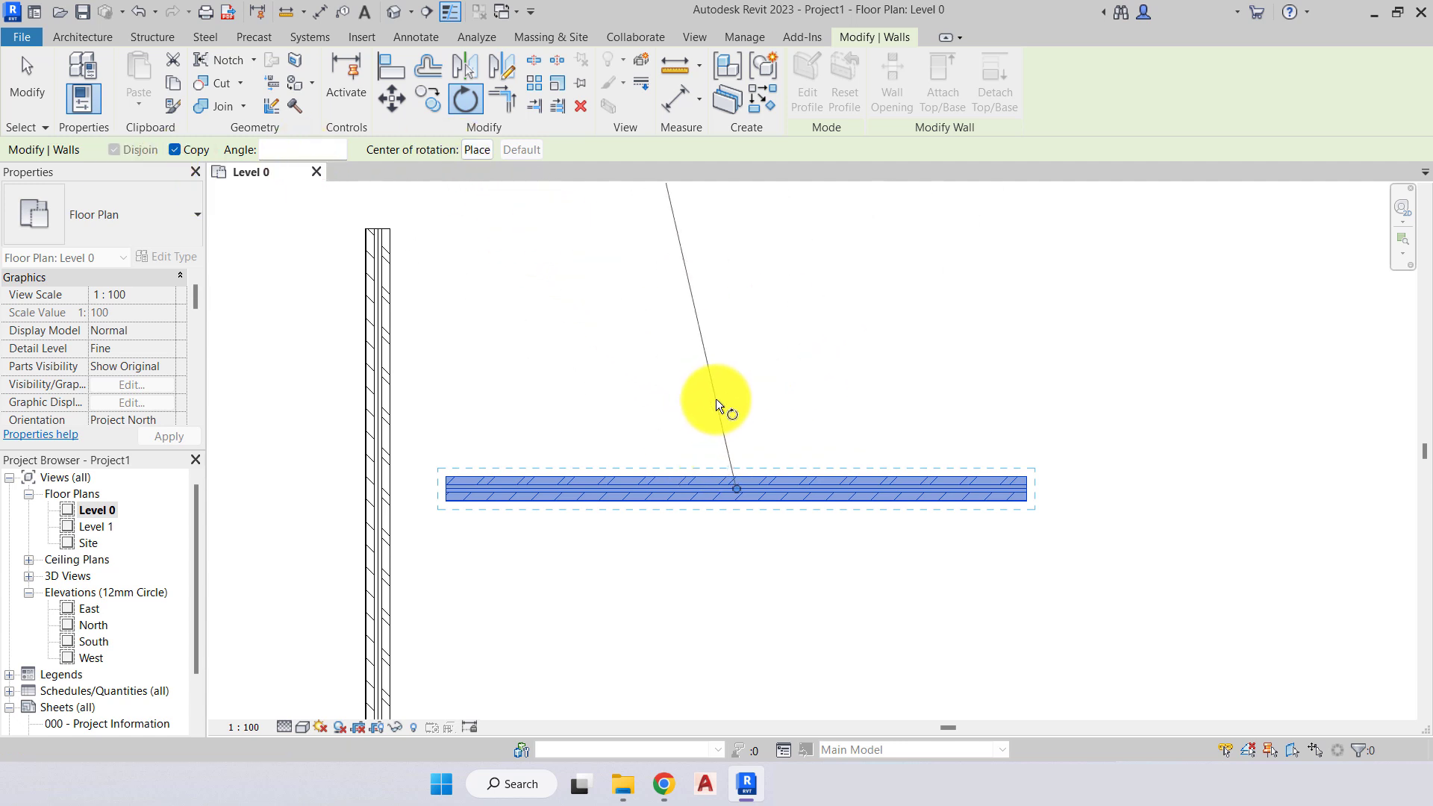
pyautogui.moveTo(715, 398); pyautogui.dragTo(616, 400, button='middle')
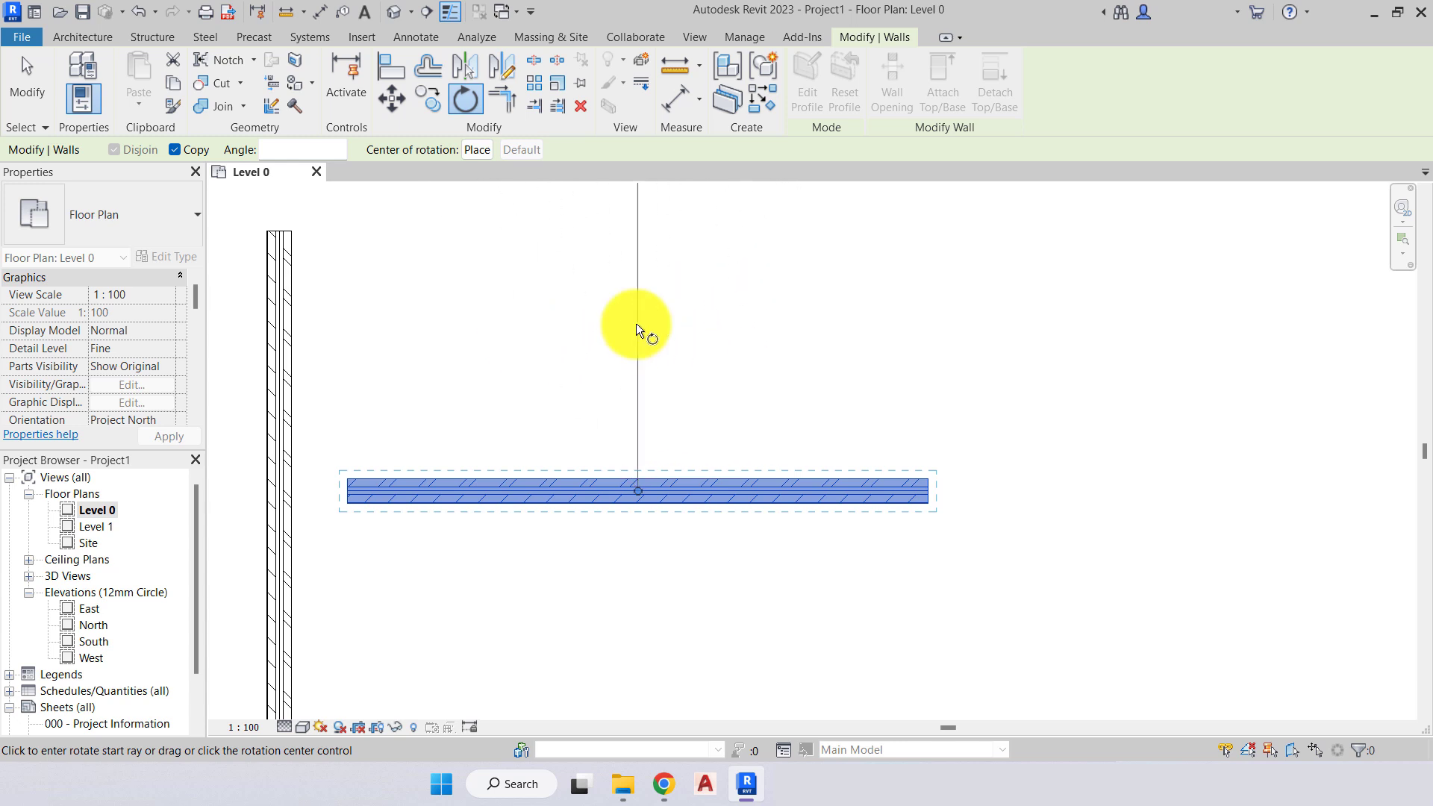
pyautogui.click(637, 327)
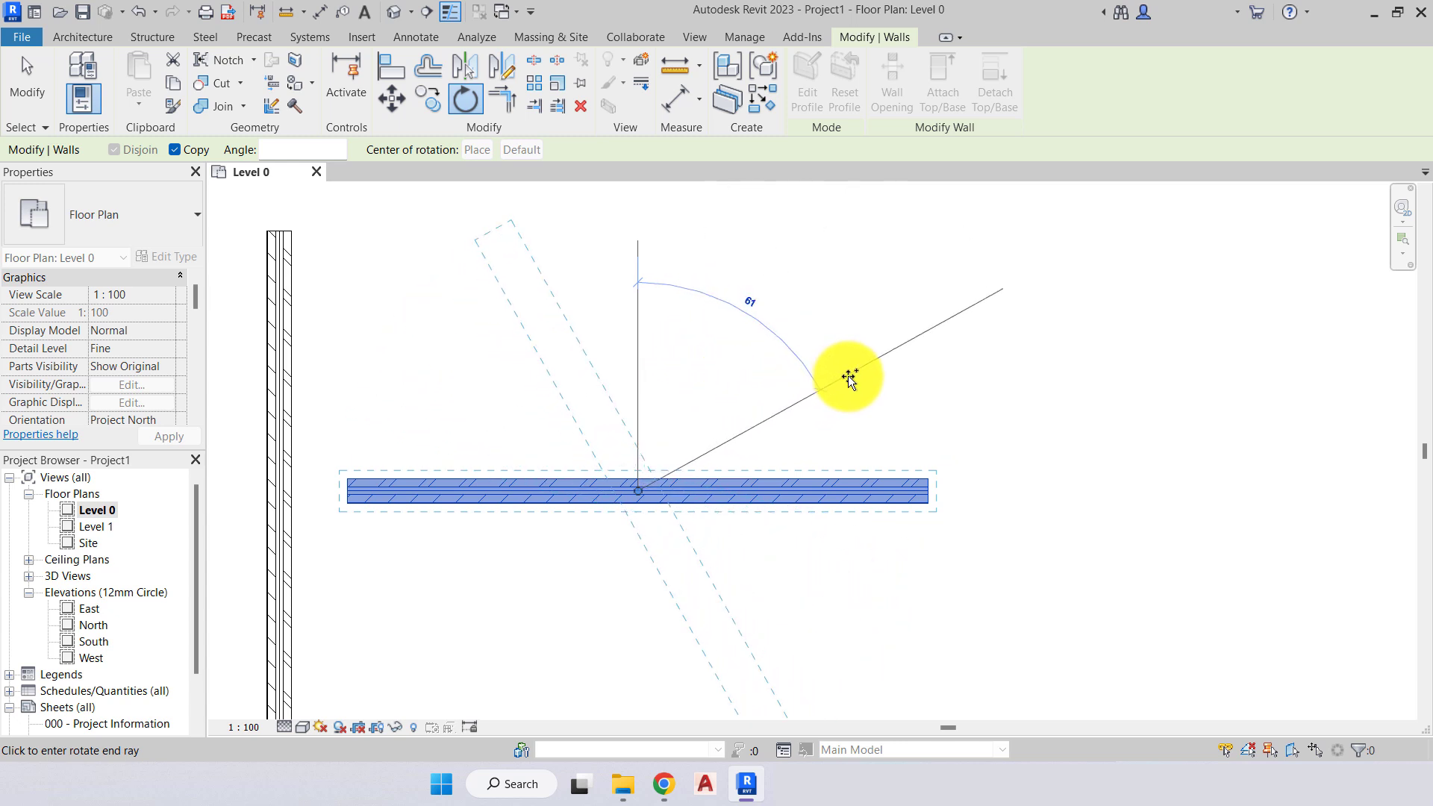
pyautogui.click(848, 377)
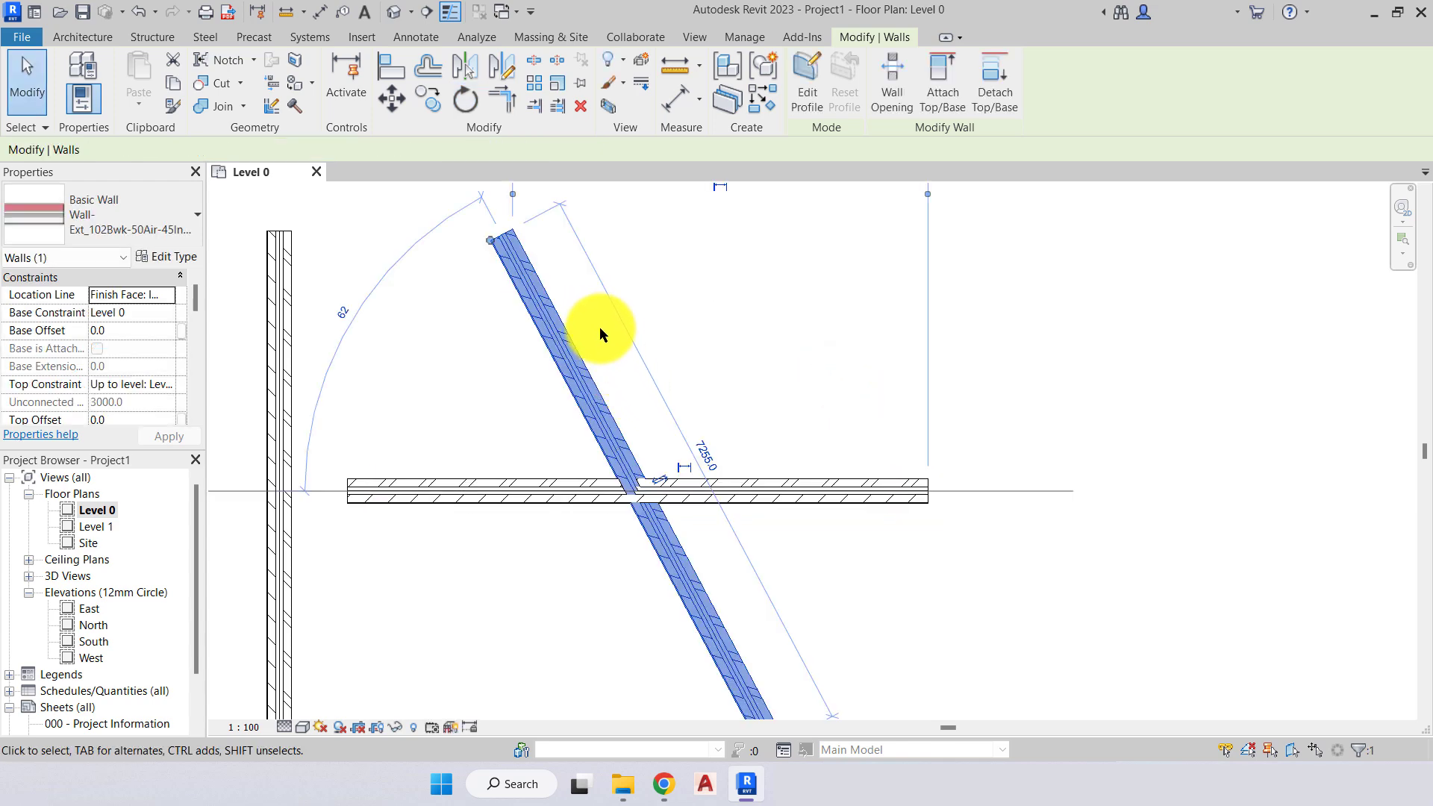
# Rotate the slanted wall about its centre with Copy on, from a start ray along the horizontal wall to an end ray along the slanted wall.
pyautogui.click(465, 99)
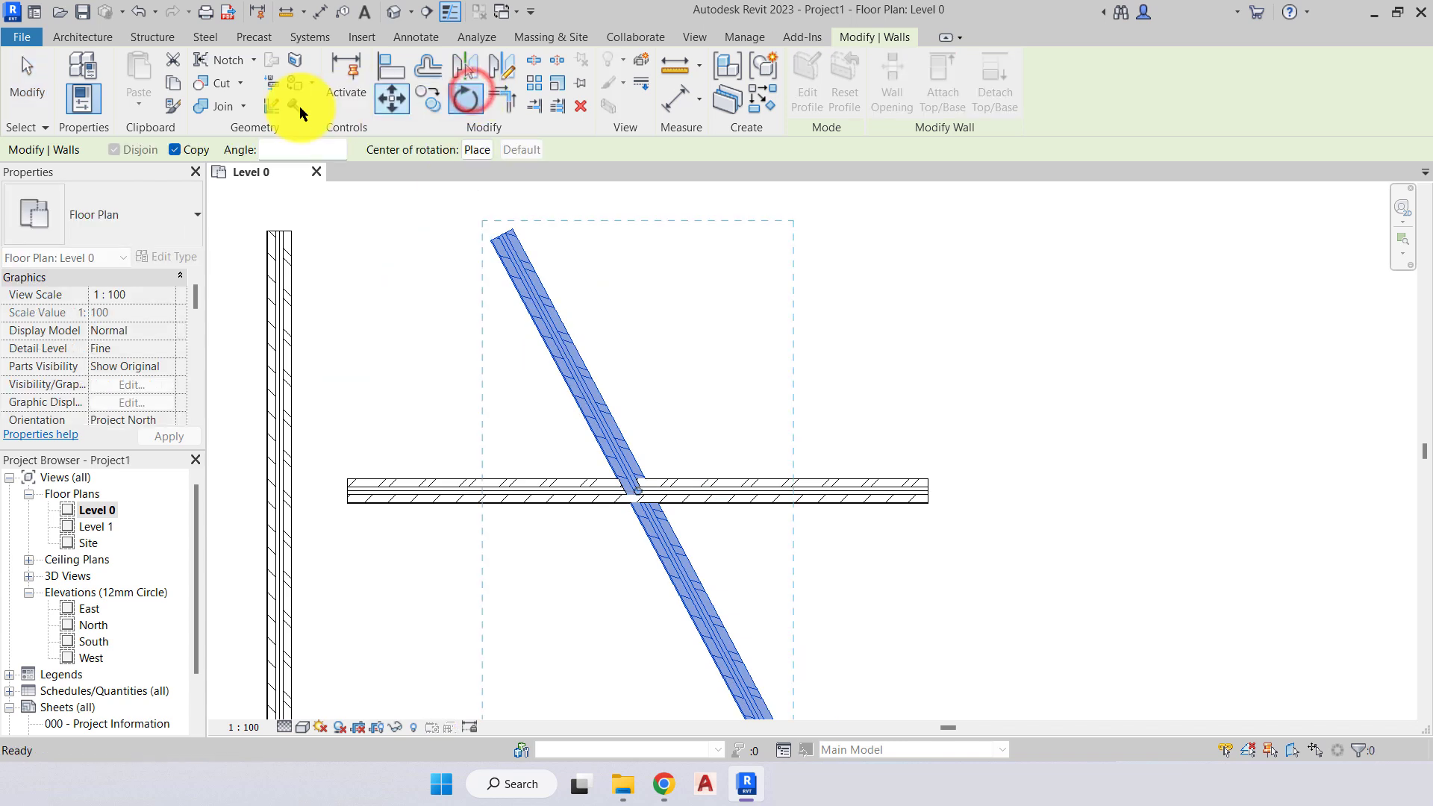
pyautogui.click(176, 149)
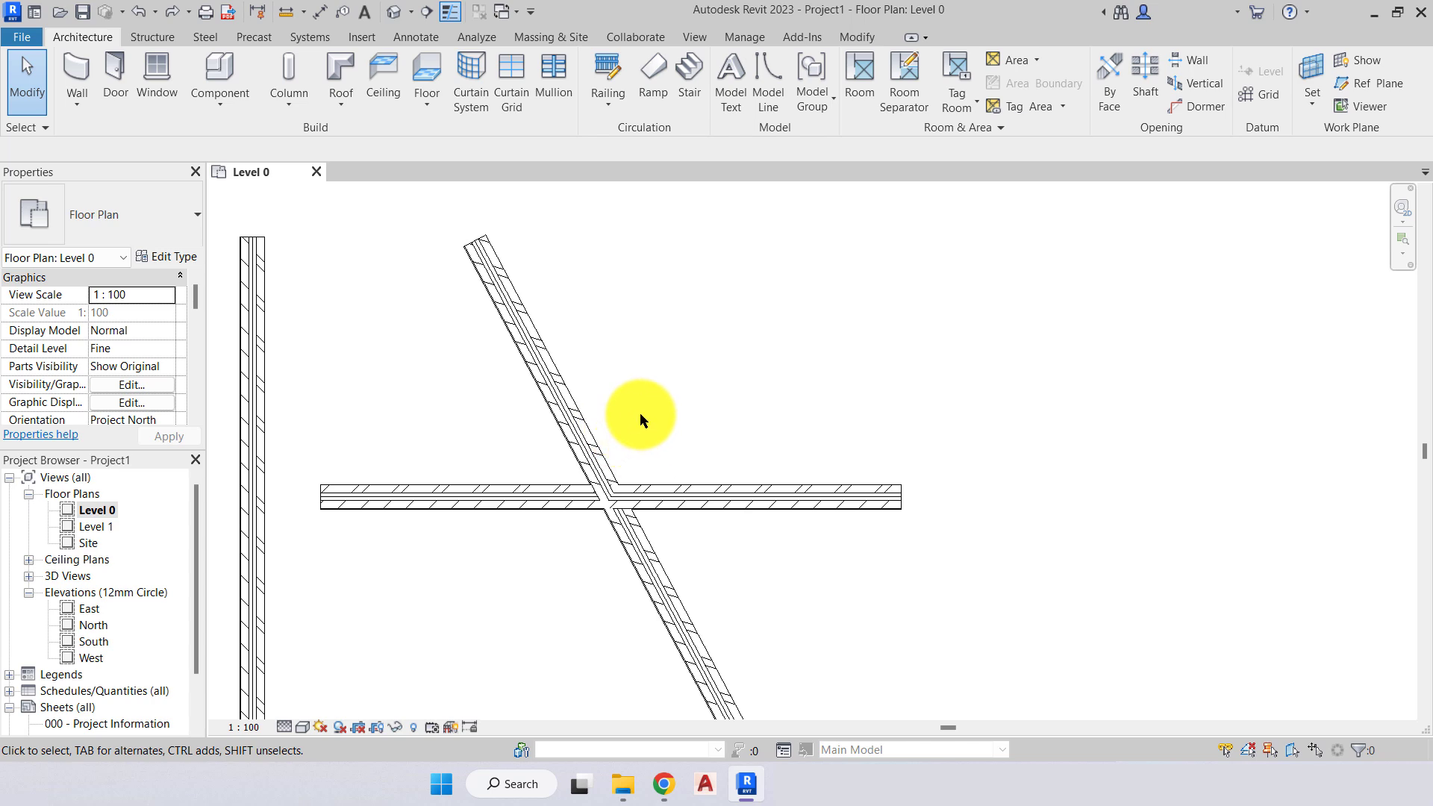
pyautogui.moveTo(640, 415); pyautogui.dragTo(648, 417, button='middle')
pyautogui.click(569, 394)
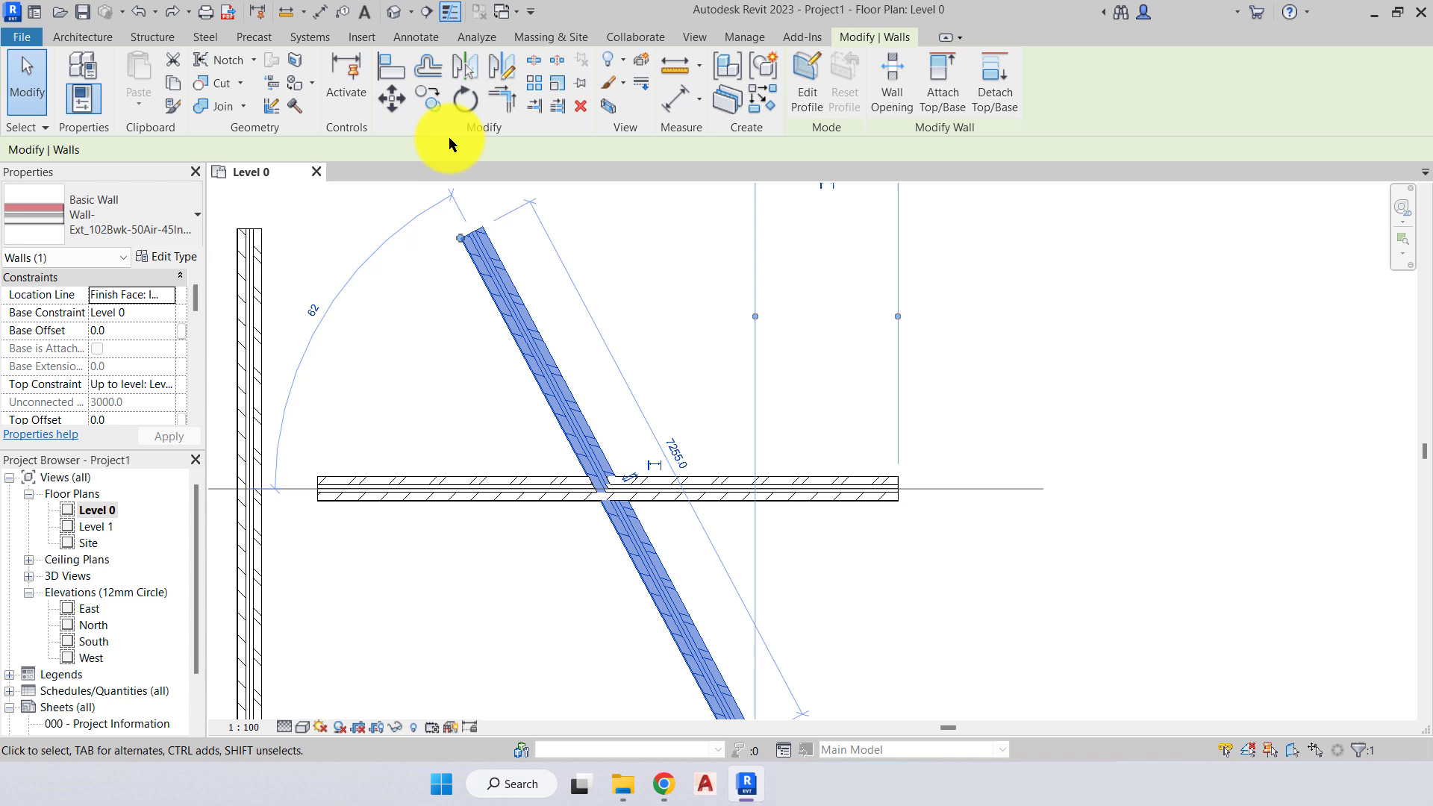
pyautogui.click(466, 100)
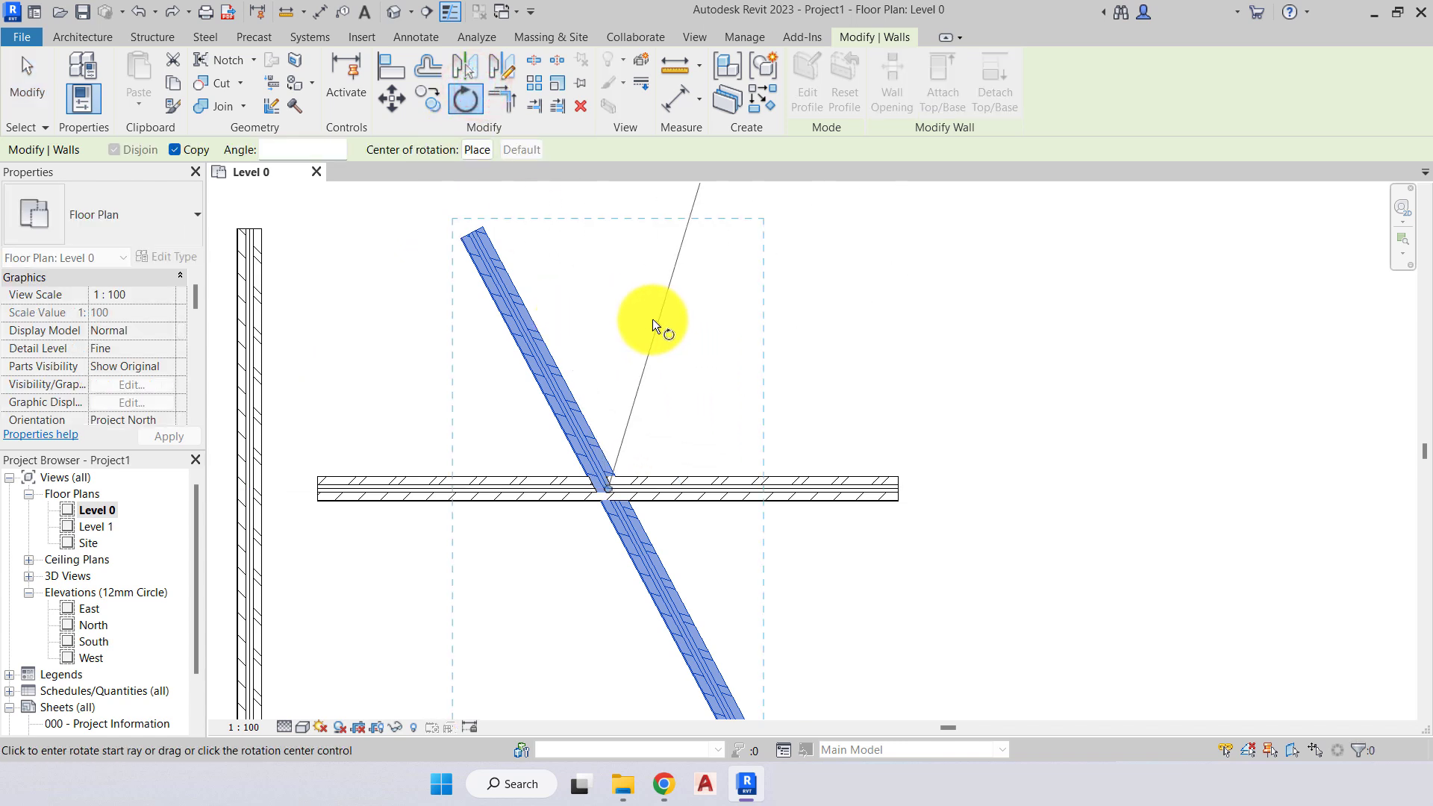
pyautogui.scroll(2, 694, 426)
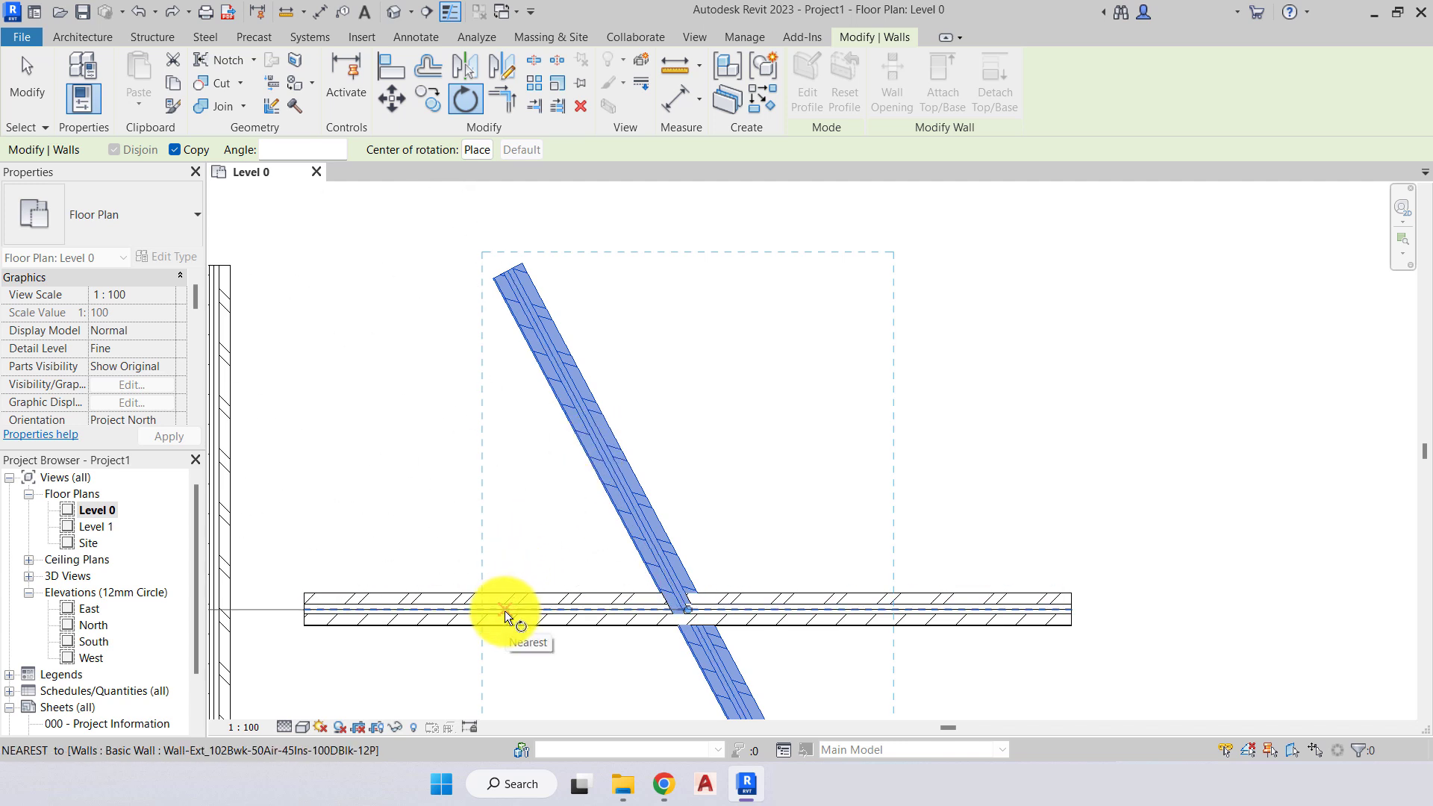
pyautogui.scroll(2, 504, 610)
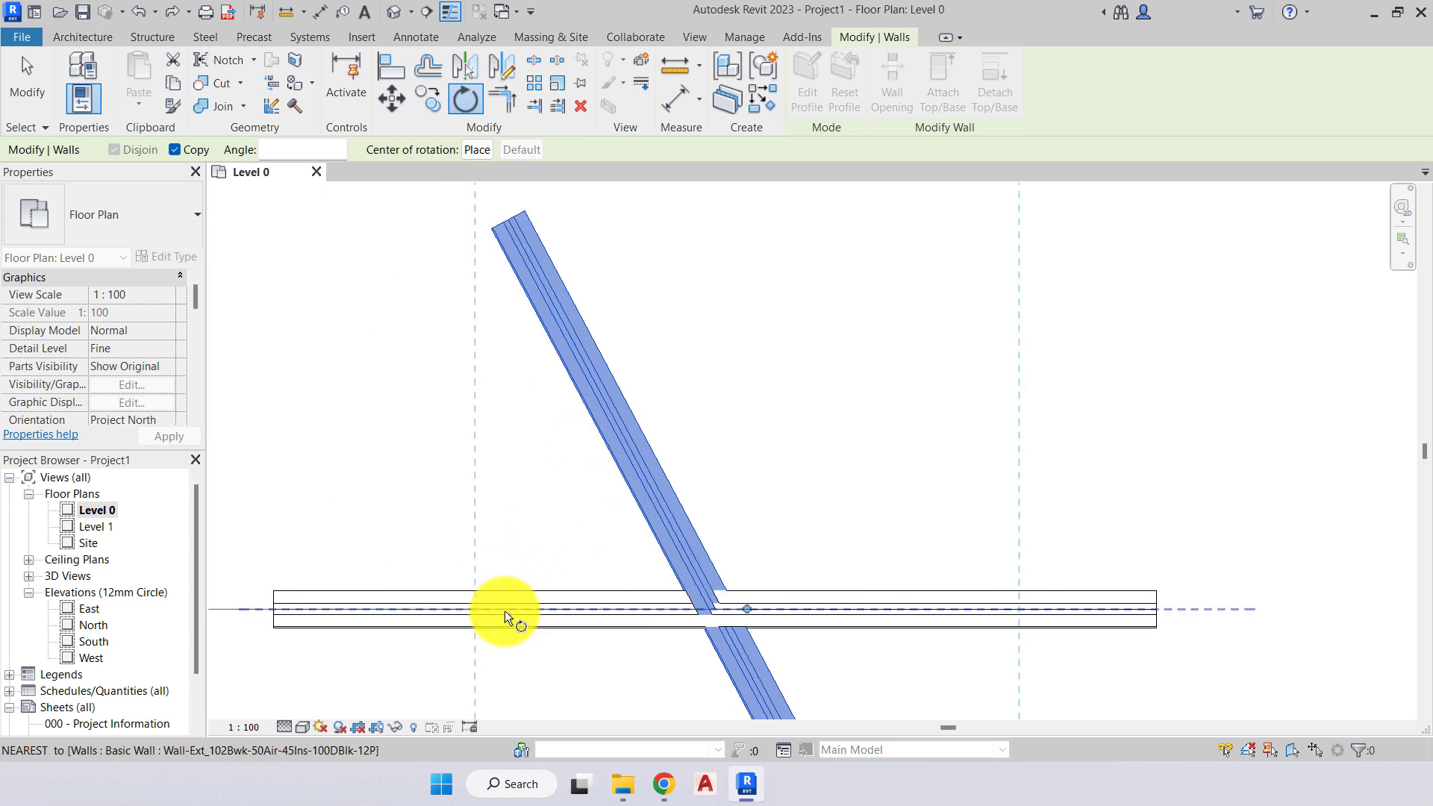
pyautogui.click(505, 610)
pyautogui.scroll(-2, 504, 611)
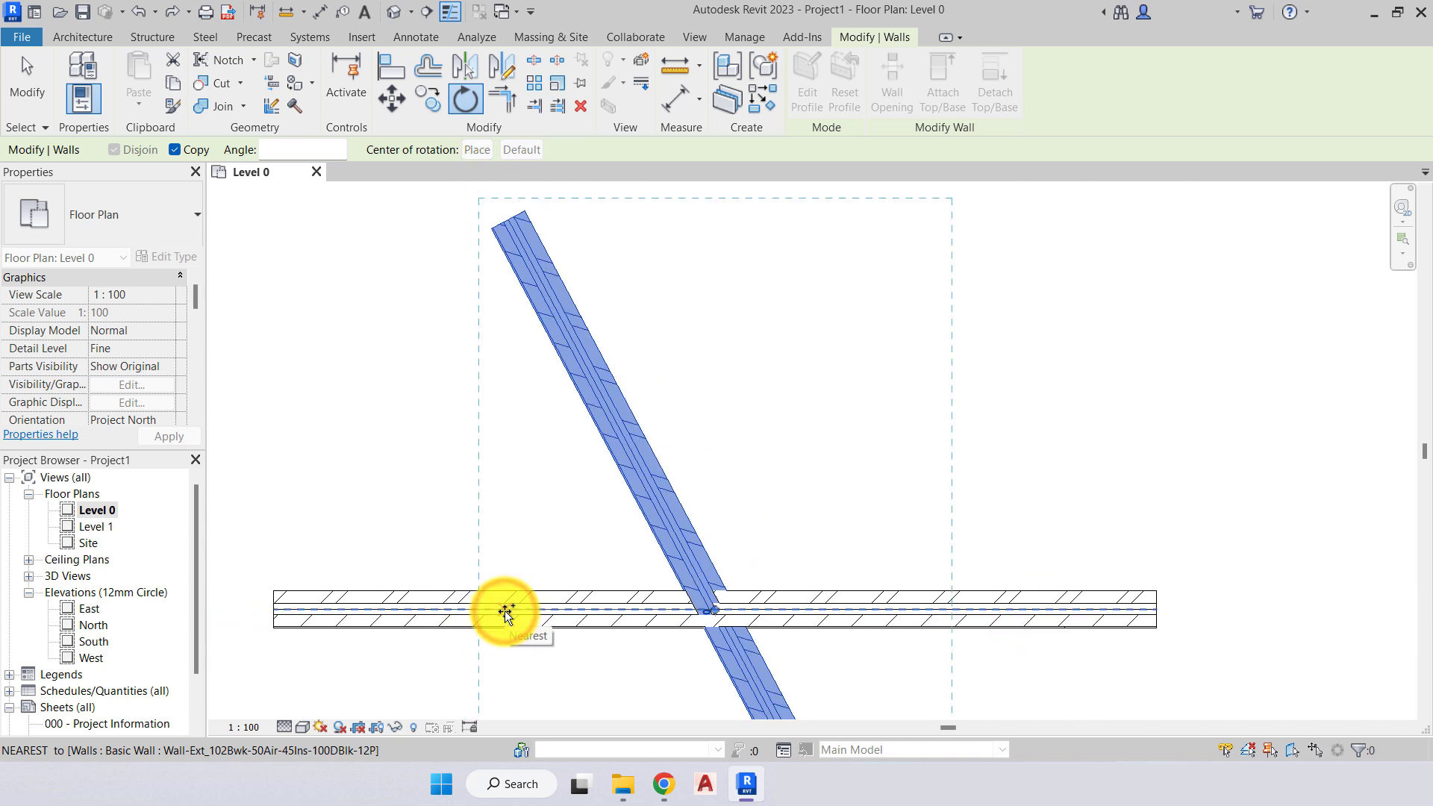
pyautogui.click(599, 437)
pyautogui.moveTo(561, 496); pyautogui.dragTo(521, 469, button='middle')
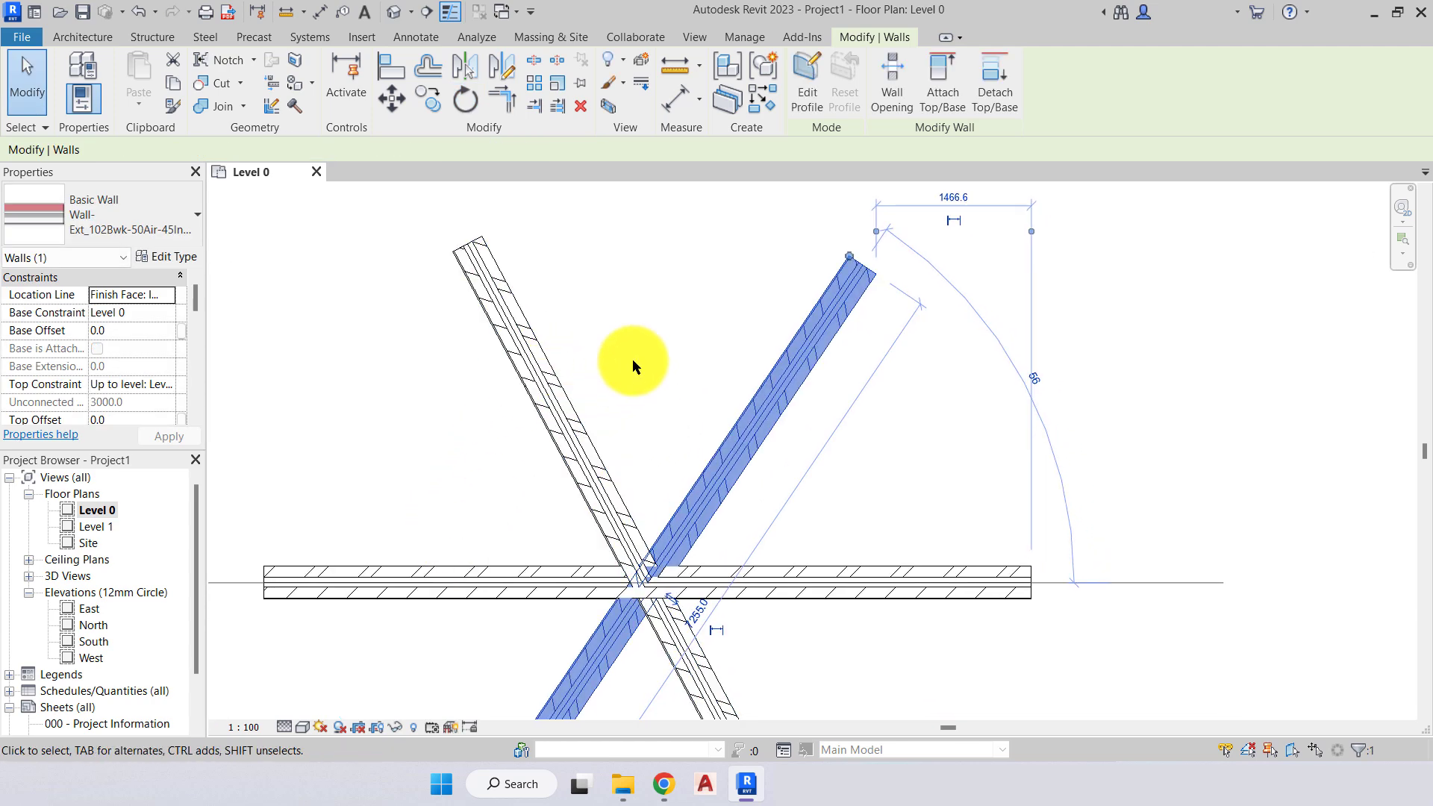
pyautogui.scroll(-2, 664, 409)
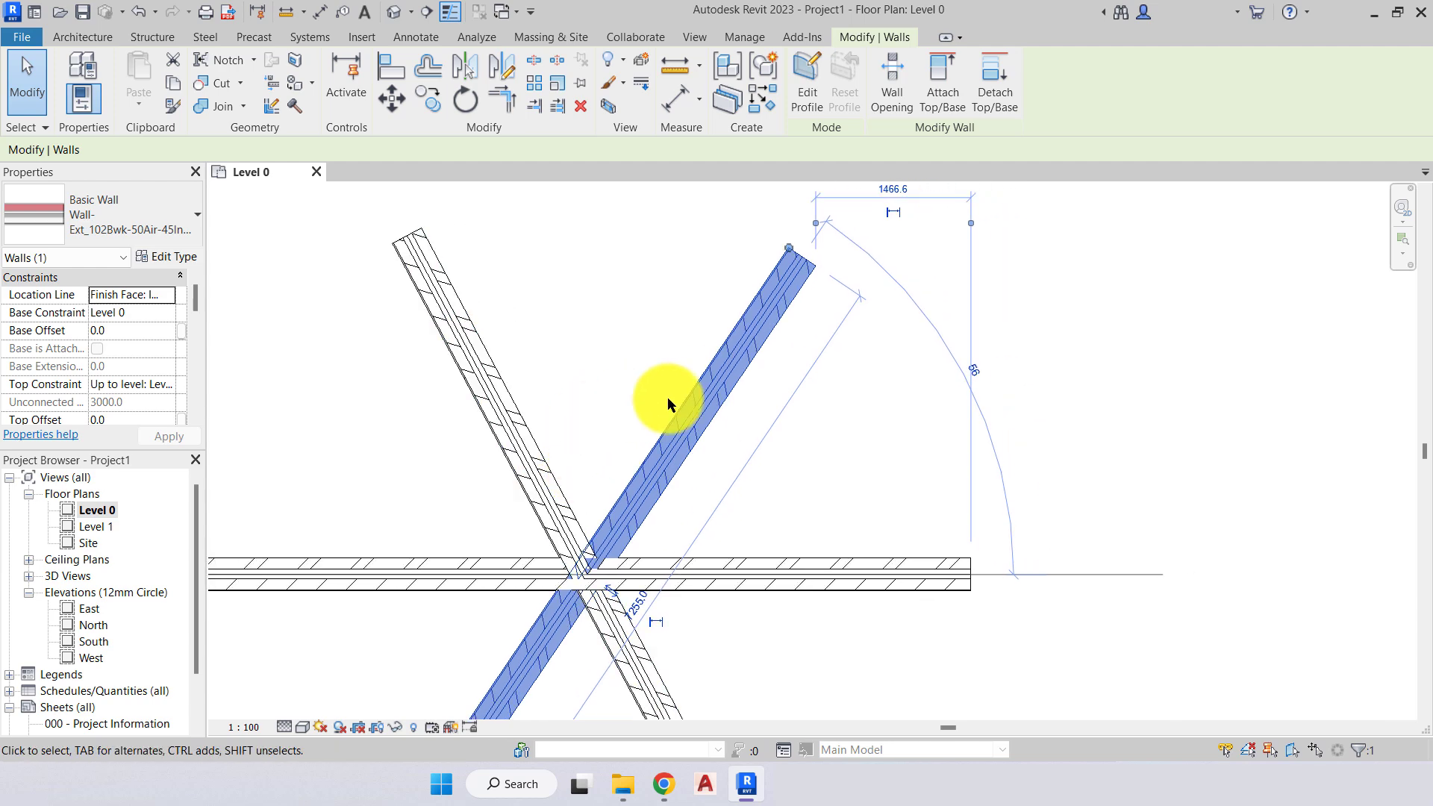
pyautogui.moveTo(817, 450)
pyautogui.mouseDown(button='middle')
pyautogui.moveTo(825, 439)
pyautogui.moveTo(805, 431)
pyautogui.mouseUp(button='middle')
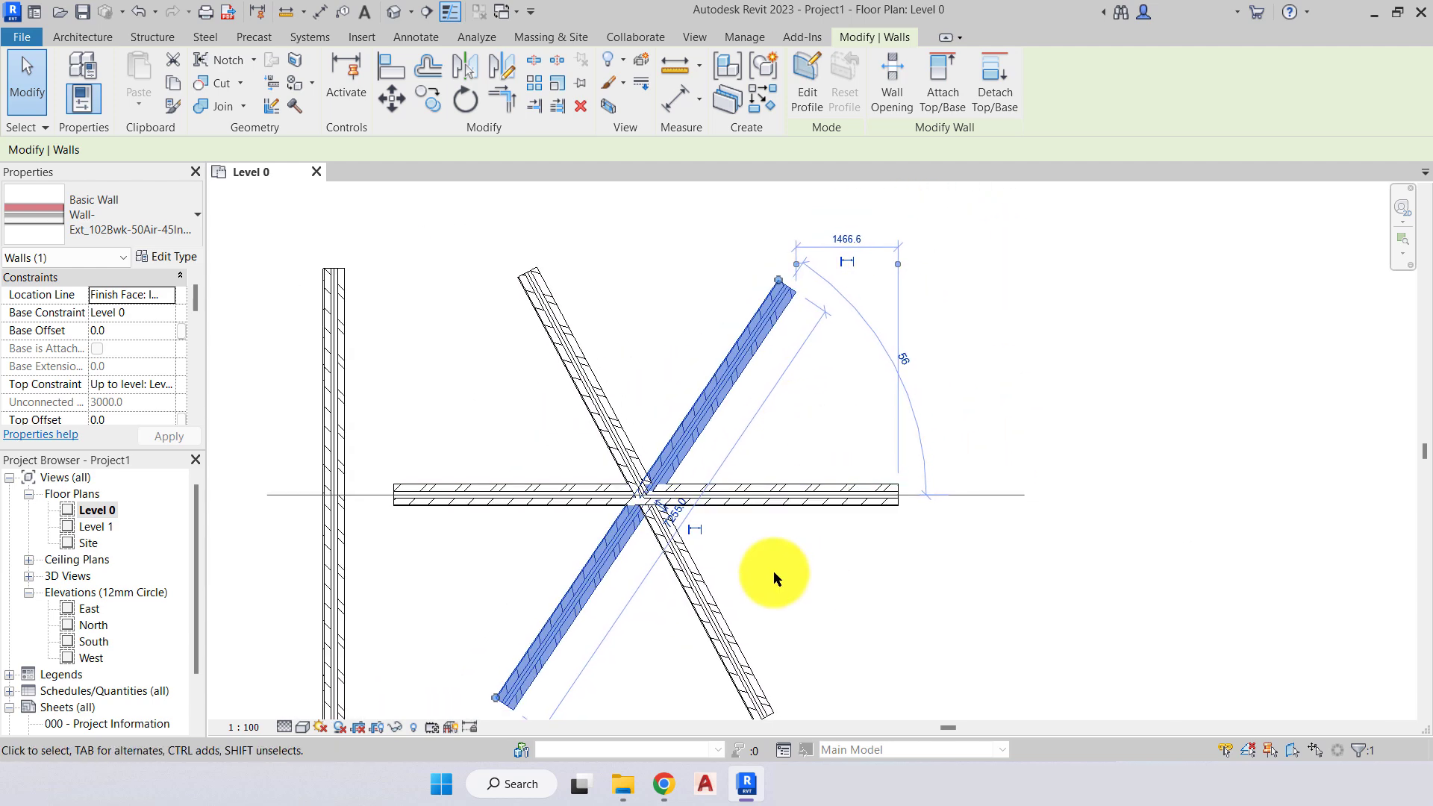
# Delete the three crossing walls beside the vertical wall.
pyautogui.moveTo(773, 571); pyautogui.dragTo(589, 476)
pyautogui.press('Delete')
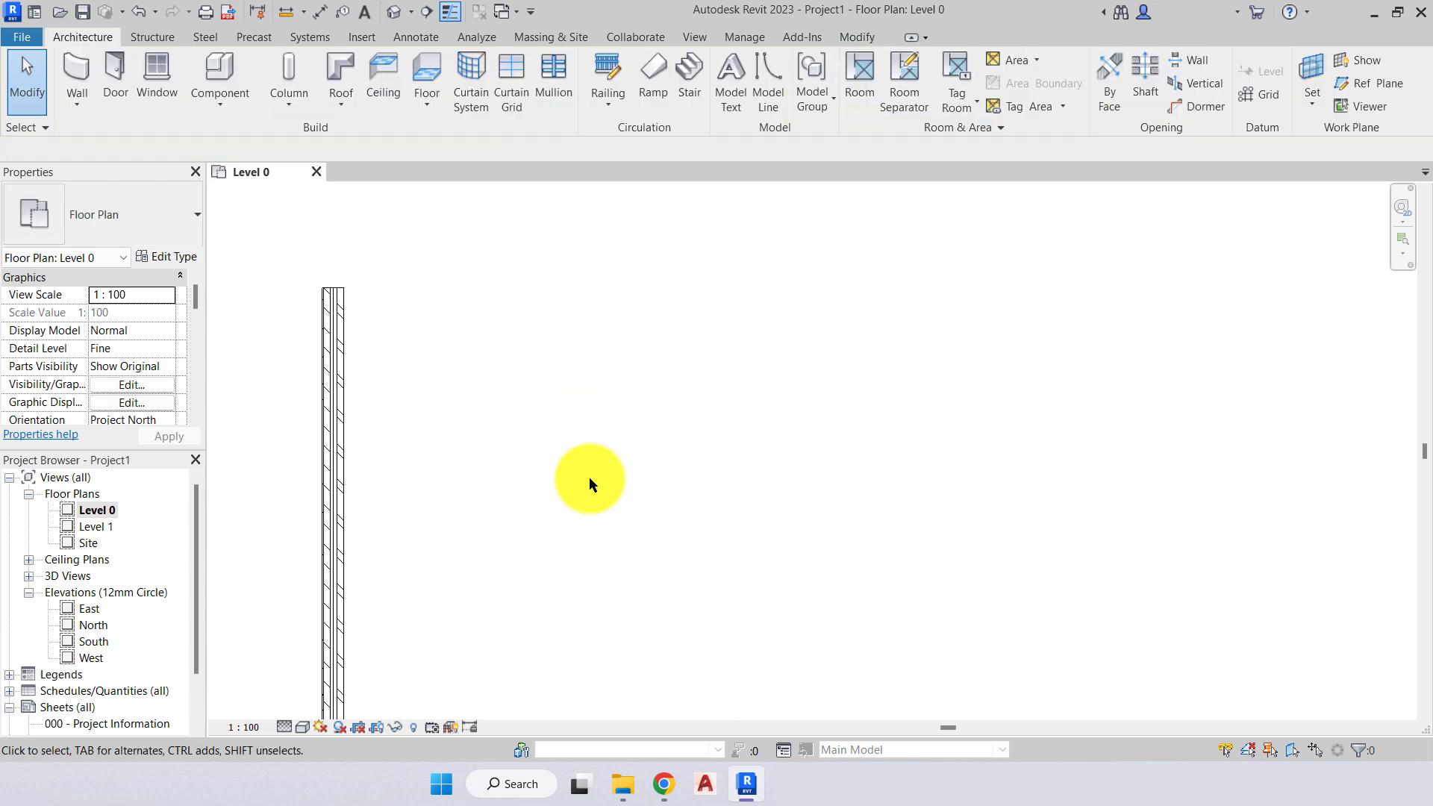
pyautogui.moveTo(586, 479); pyautogui.dragTo(457, 397, button='middle')
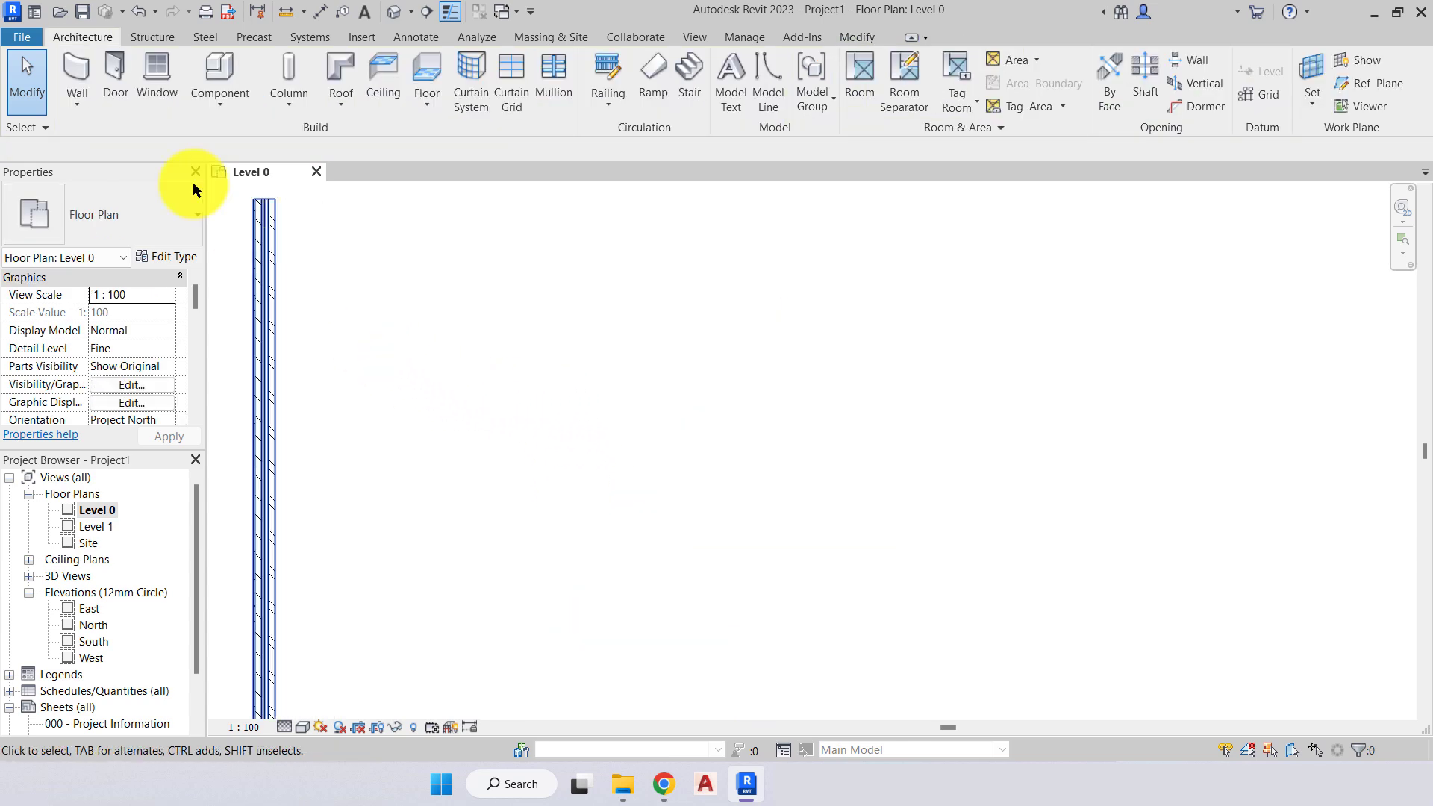
# Draw one straight exterior wall to the right of the vertical wall, sloping upward to the right, without touching it.
pyautogui.click(77, 70)
pyautogui.click(415, 515)
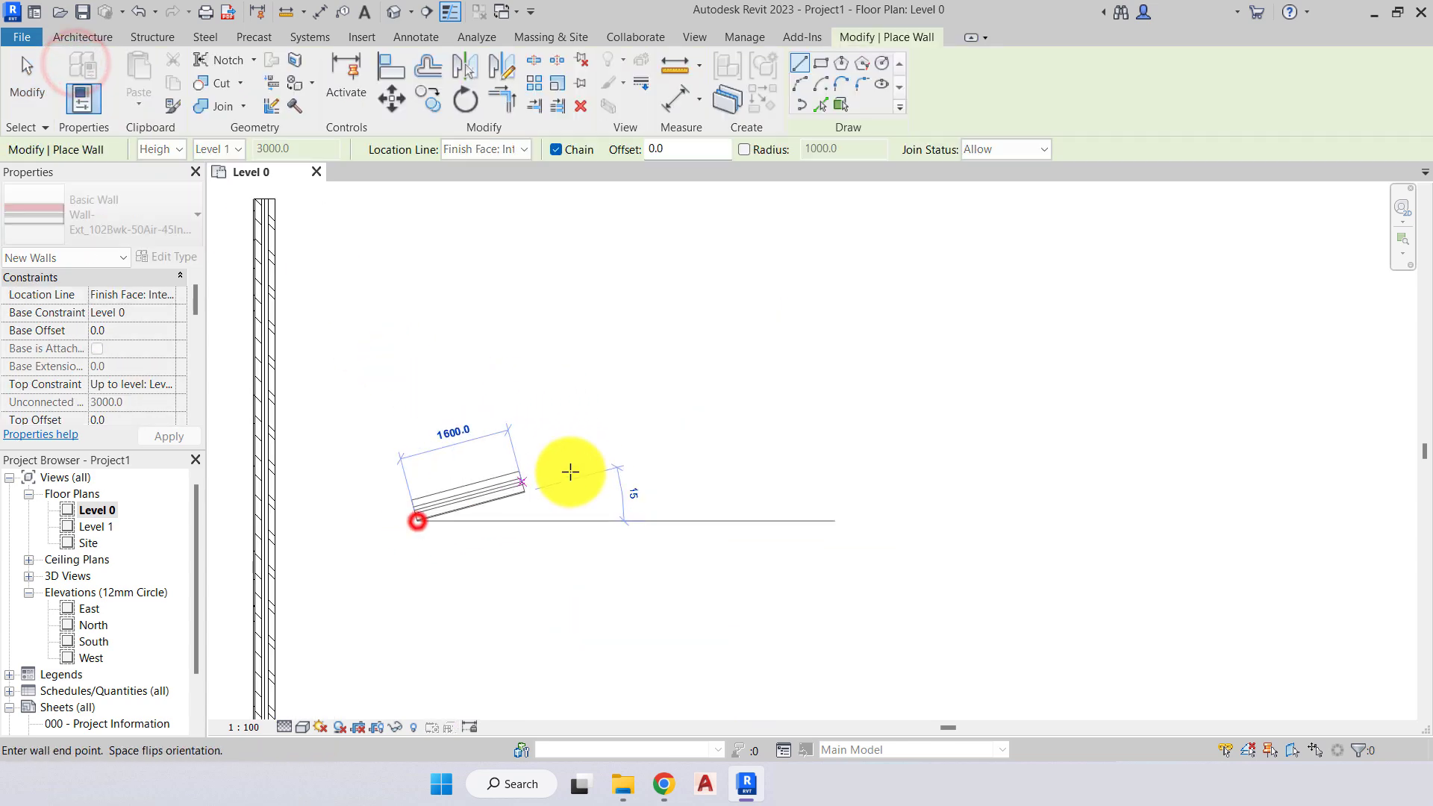
pyautogui.click(791, 349)
pyautogui.press('Escape')
pyautogui.press('Escape')
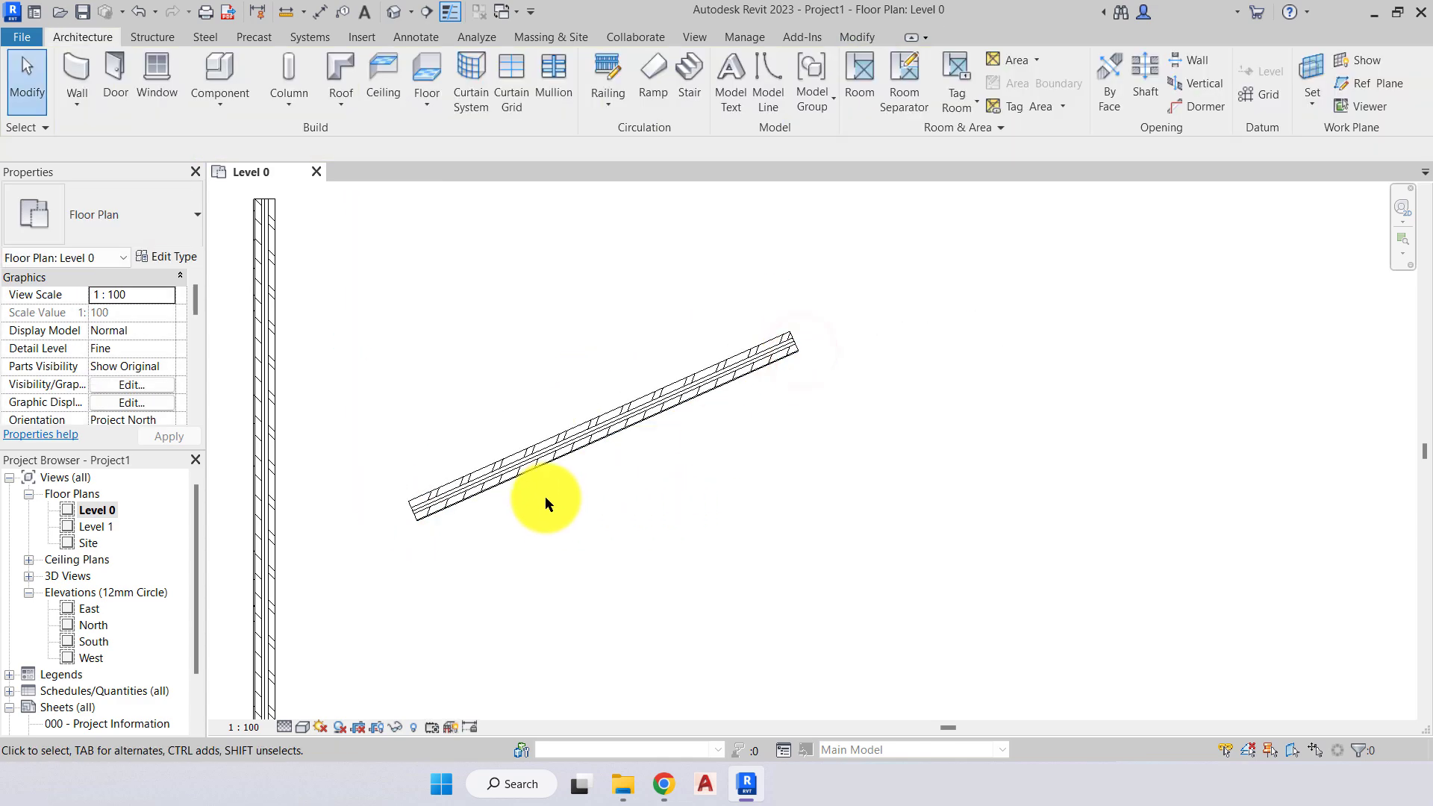
pyautogui.scroll(2, 558, 496)
pyautogui.moveTo(567, 496); pyautogui.dragTo(648, 589, button='middle')
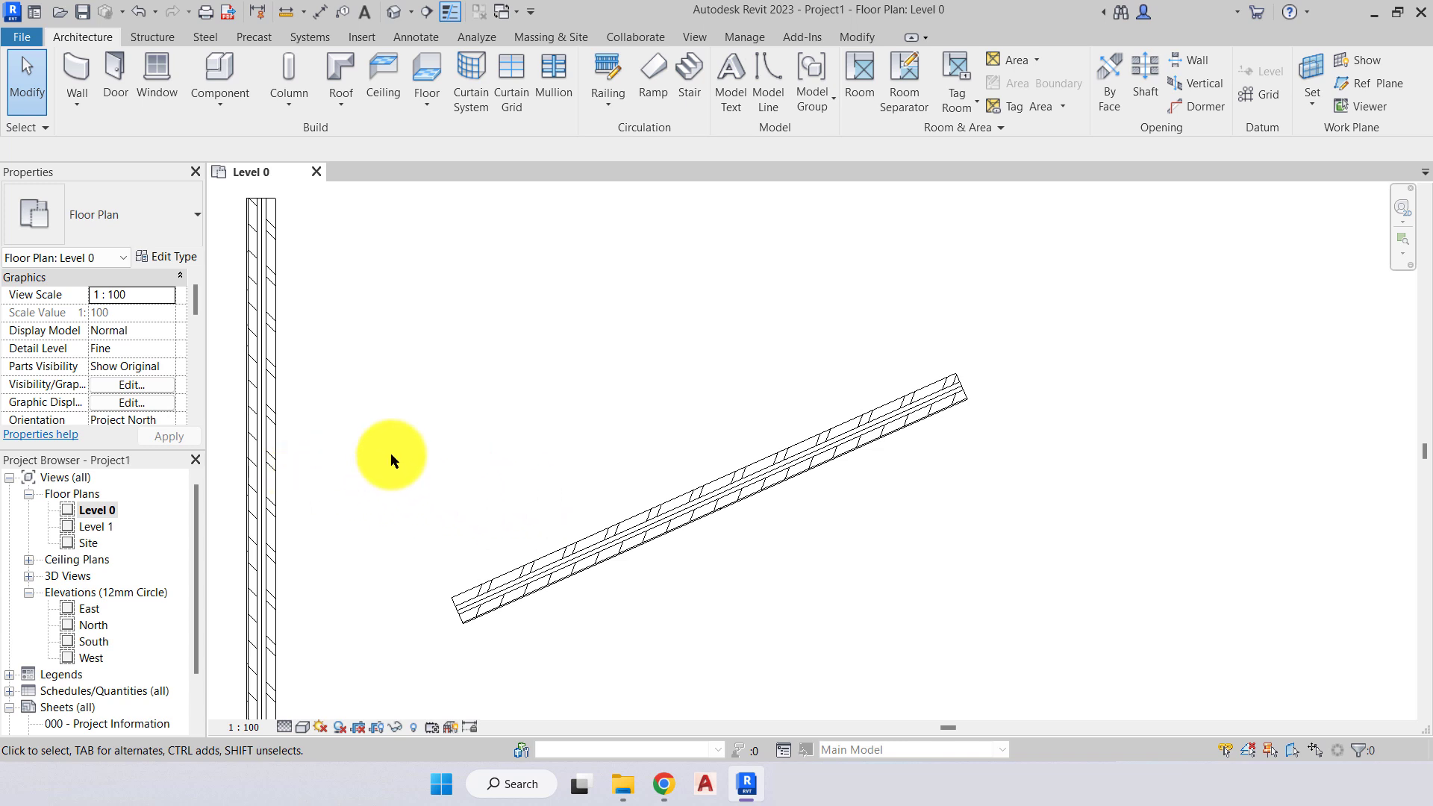
pyautogui.moveTo(404, 444); pyautogui.dragTo(400, 412, button='middle')
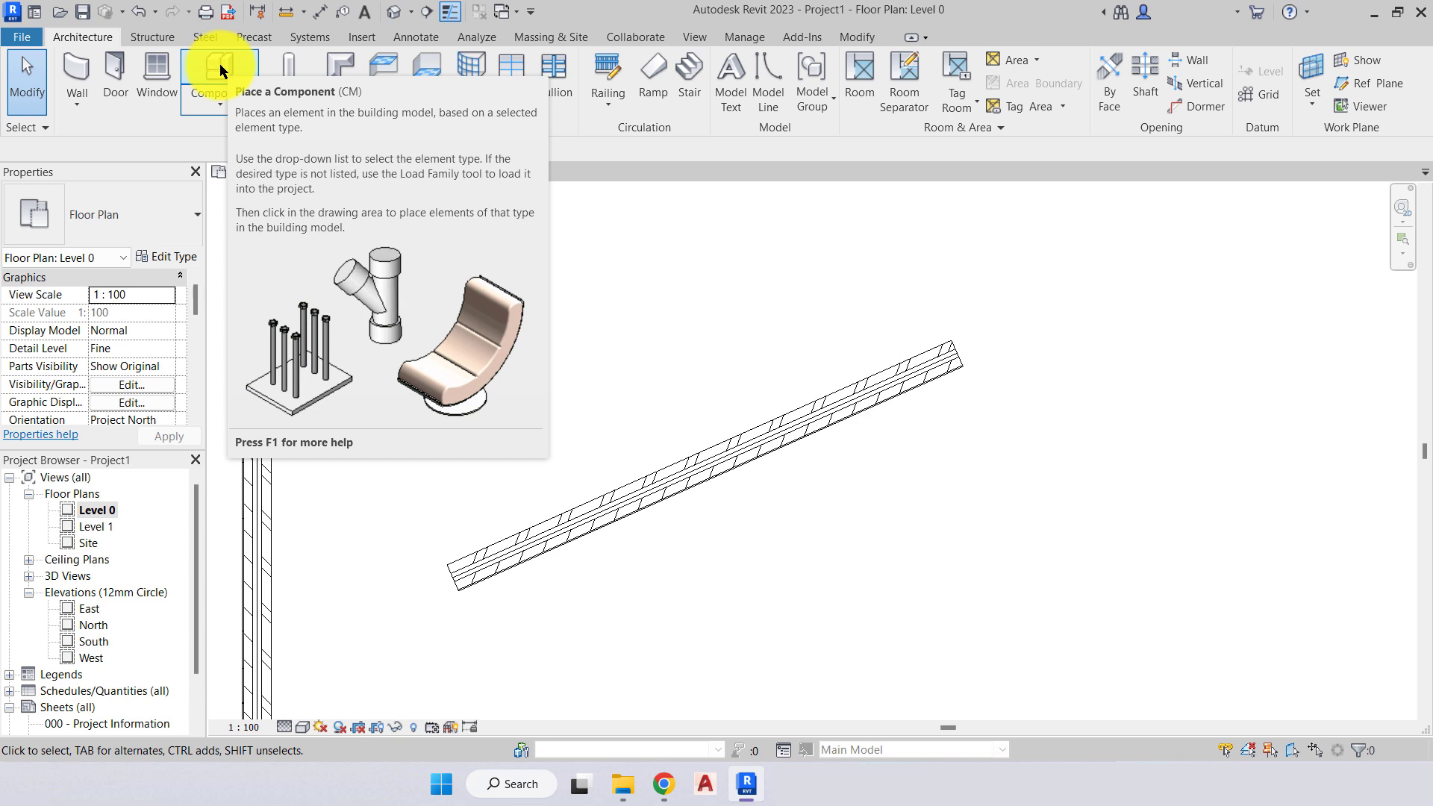
# Place a Furniture_Desk 1525x762mm component horizontally just below the middle of the slanted wall.
pyautogui.click(221, 66)
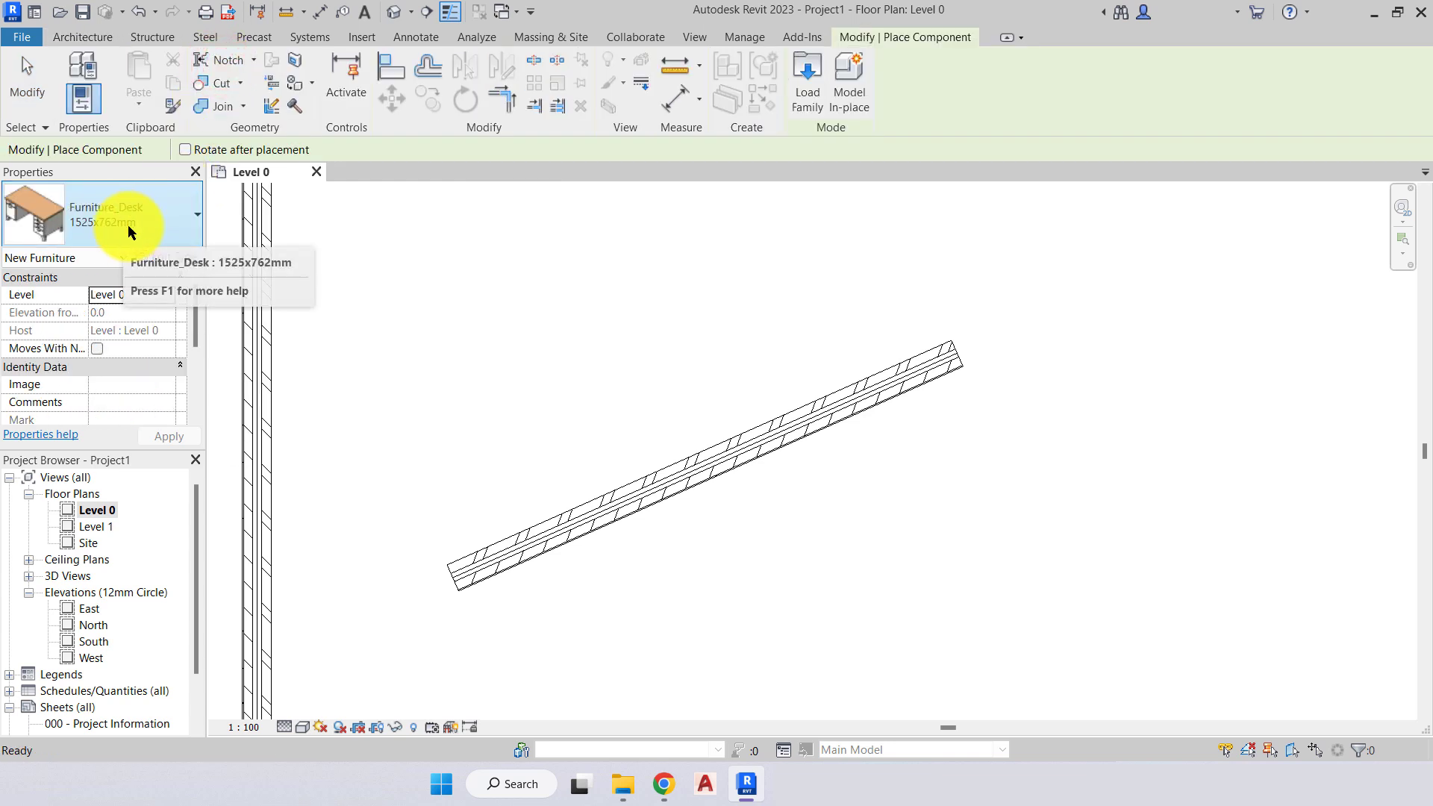
pyautogui.click(672, 585)
pyautogui.press('Escape')
pyautogui.moveTo(773, 603); pyautogui.dragTo(656, 561, button='middle')
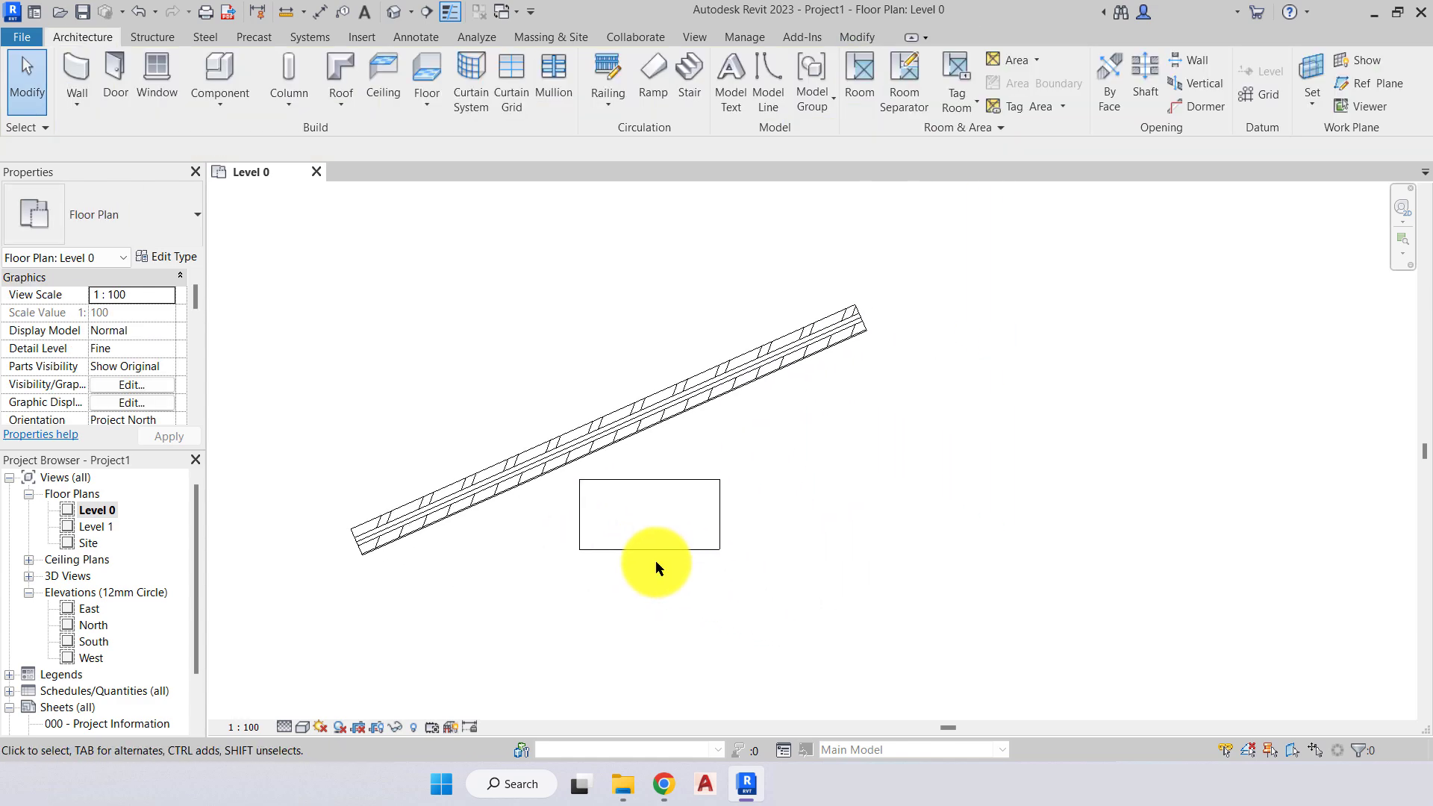
pyautogui.scroll(3, 656, 561)
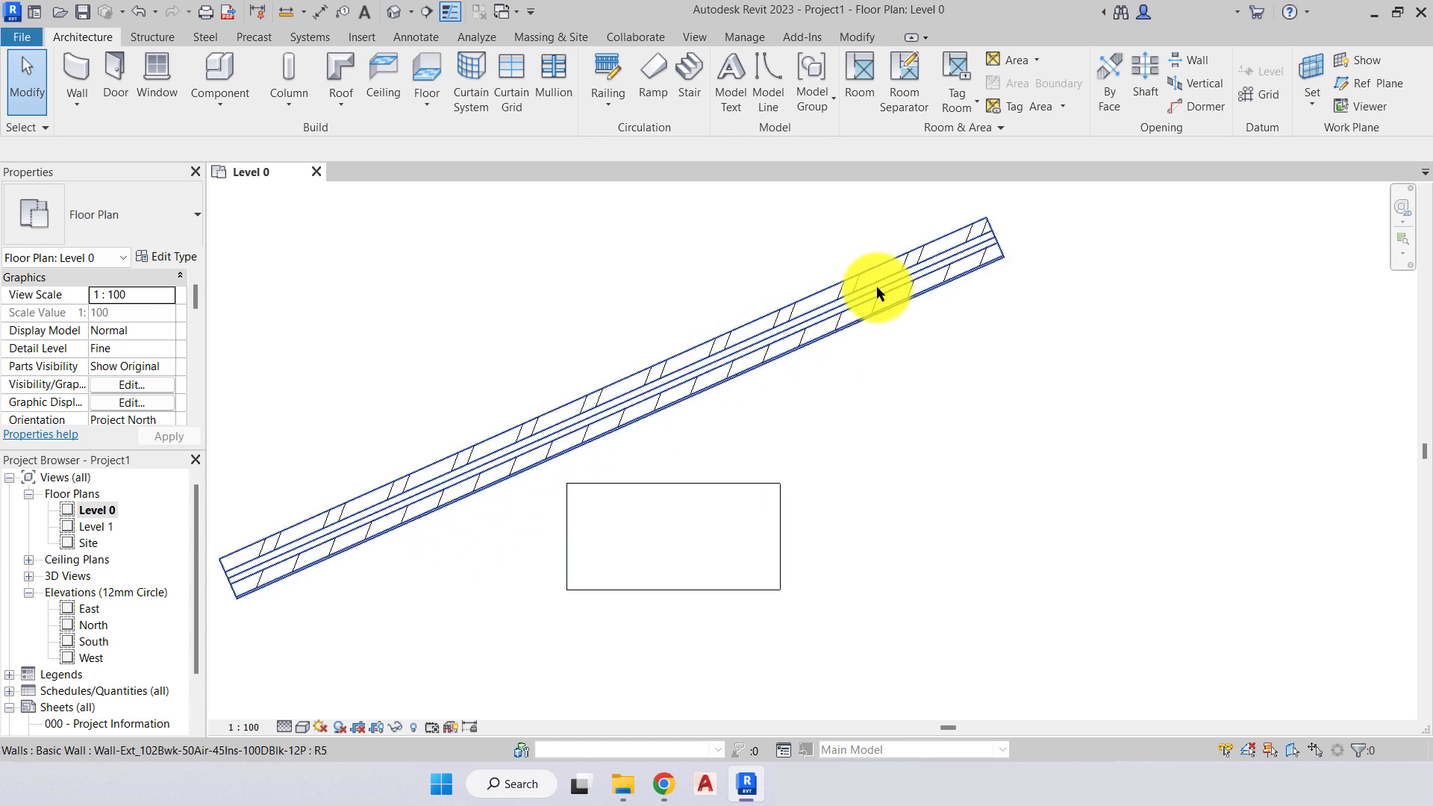
pyautogui.moveTo(537, 582); pyautogui.dragTo(565, 563, button='middle')
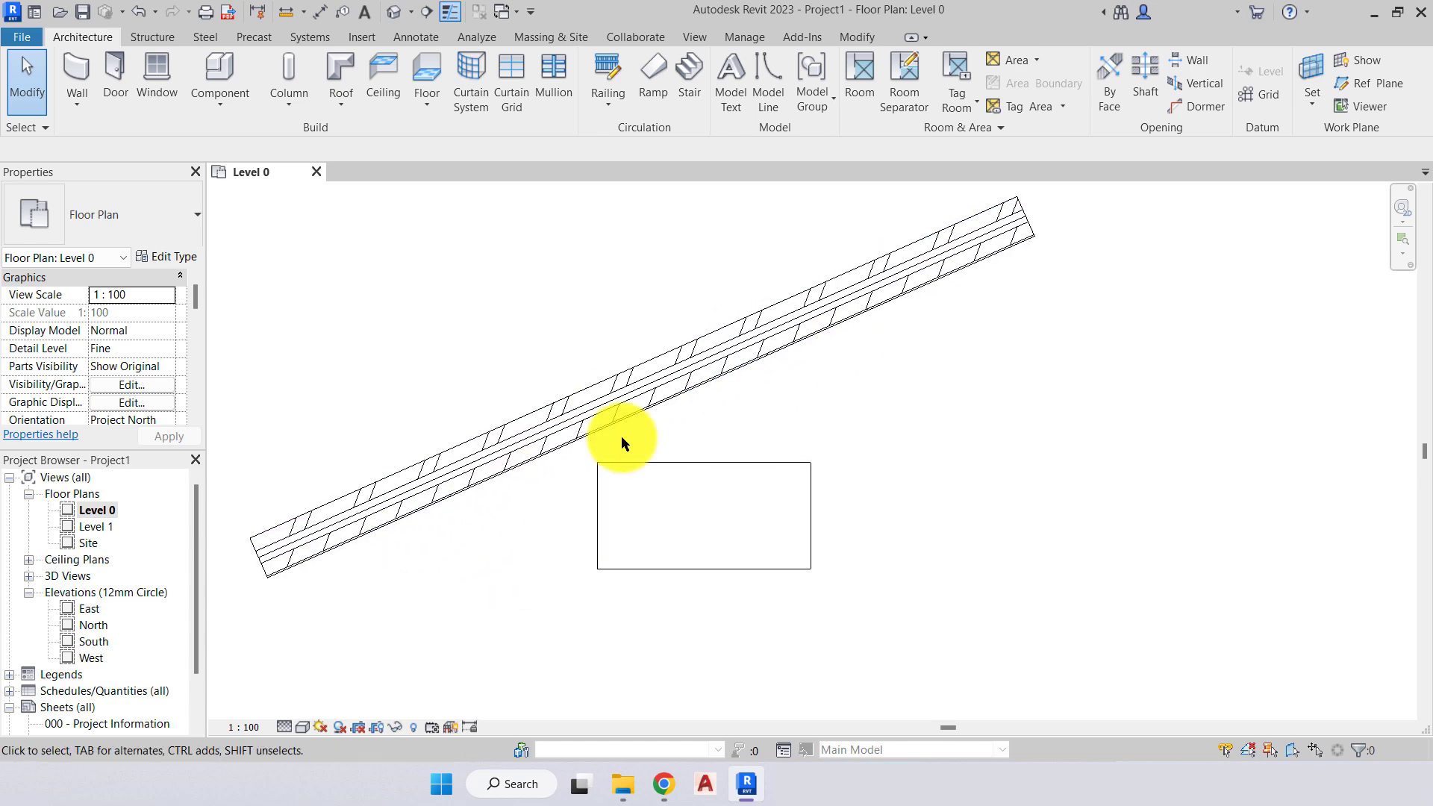
# Move the desk straight up by its upper-left corner until that corner meets the lower face of the slanted wall.
pyautogui.click(640, 462)
pyautogui.click(391, 99)
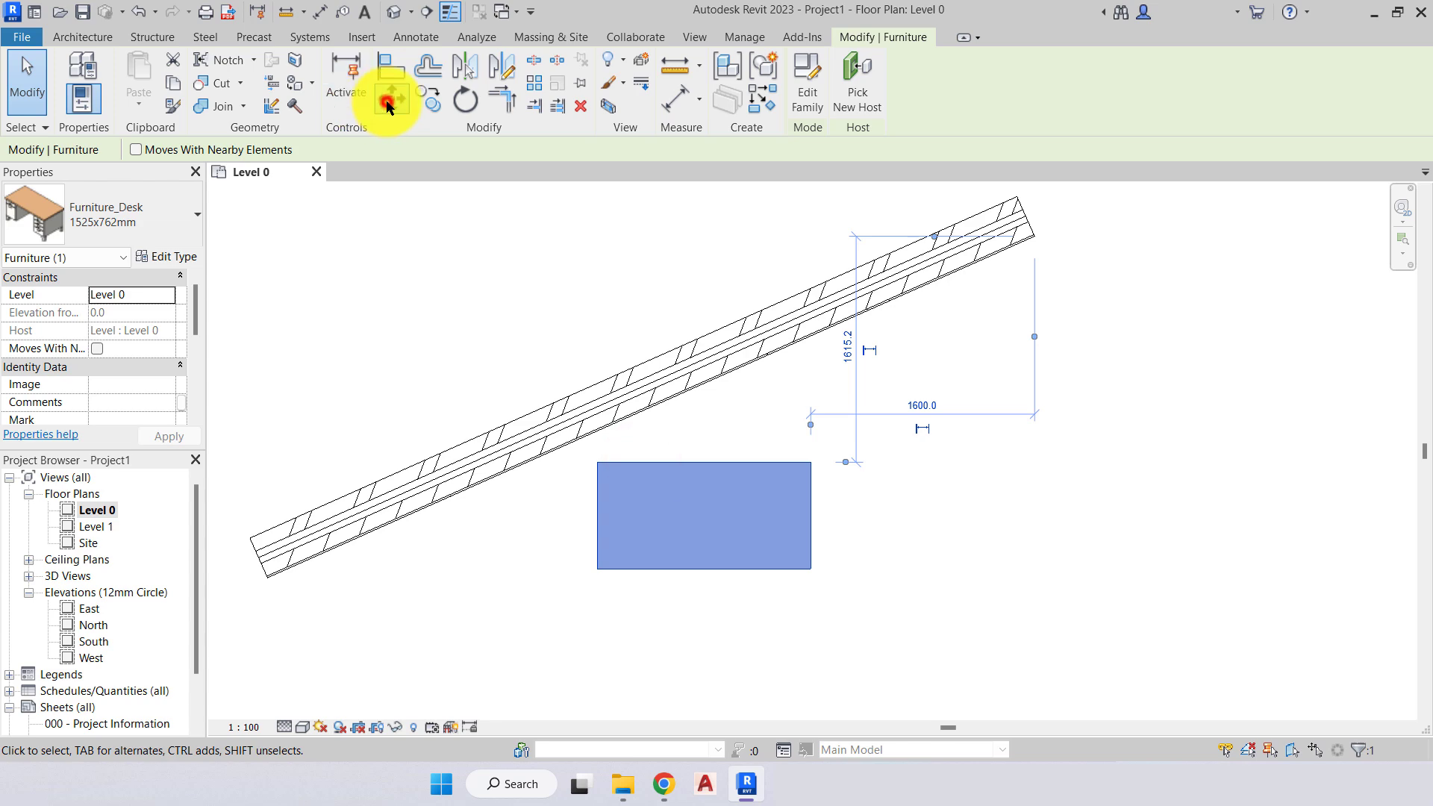
pyautogui.scroll(3, 613, 472)
pyautogui.click(581, 453)
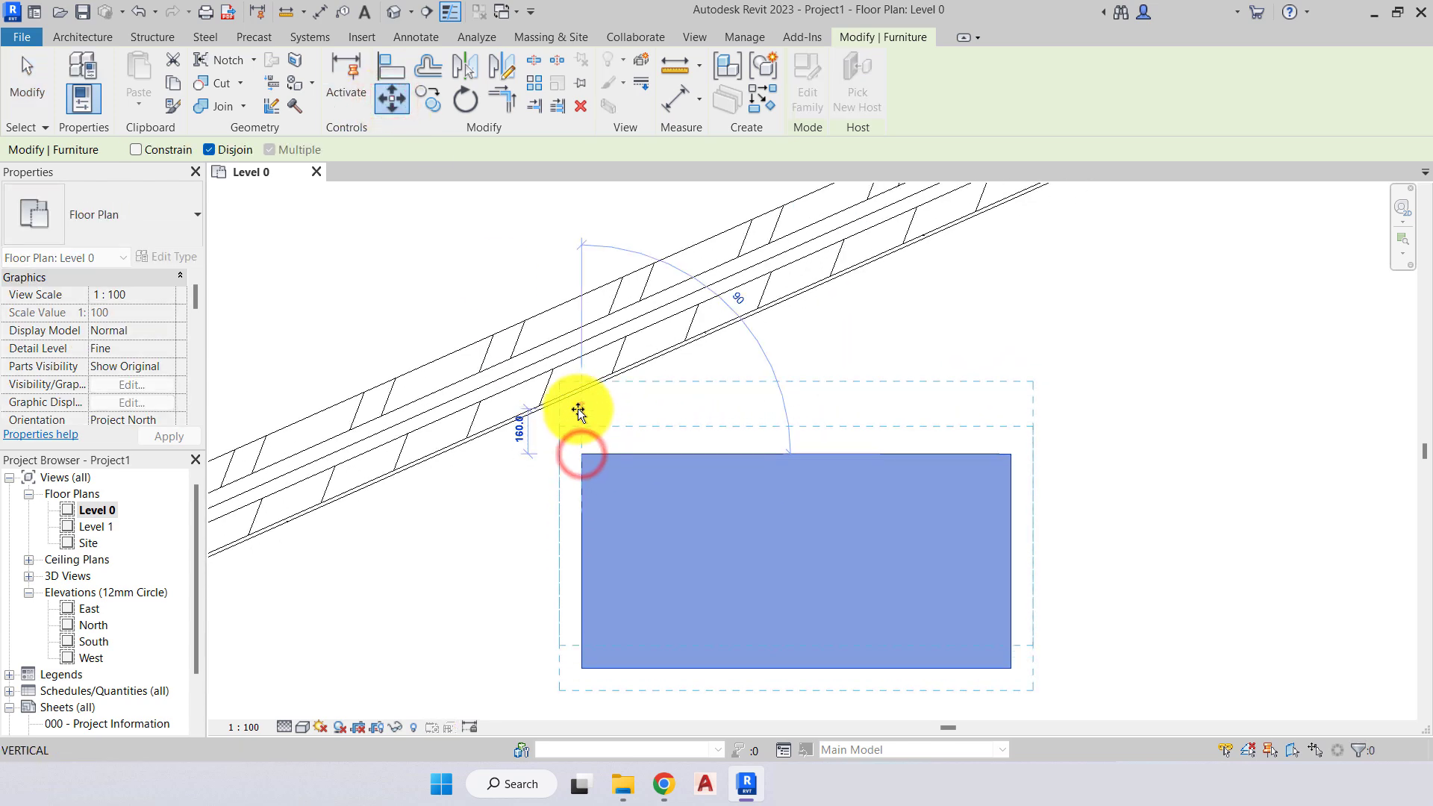
pyautogui.click(578, 399)
pyautogui.scroll(3, 579, 396)
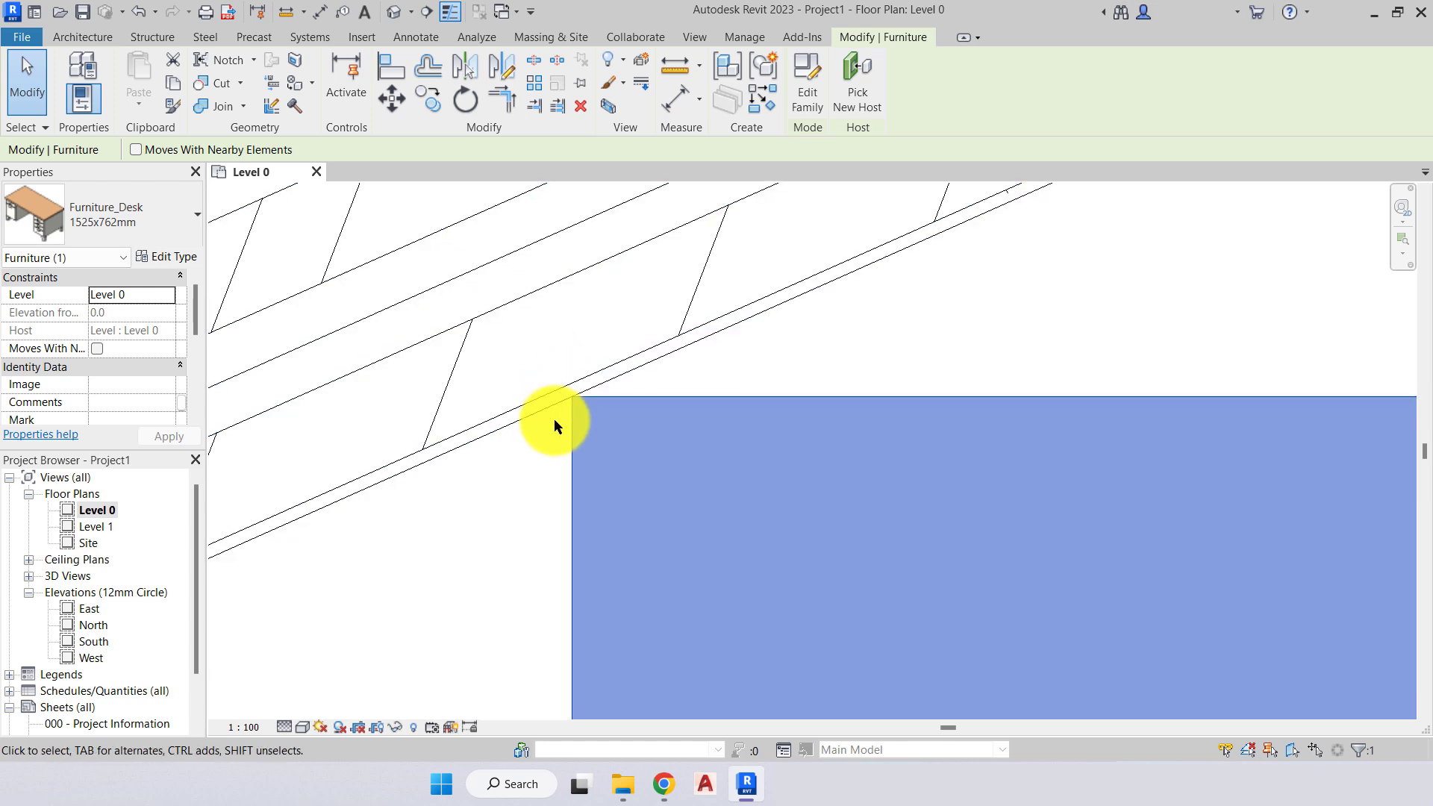
pyautogui.click(554, 419)
pyautogui.scroll(-3, 516, 452)
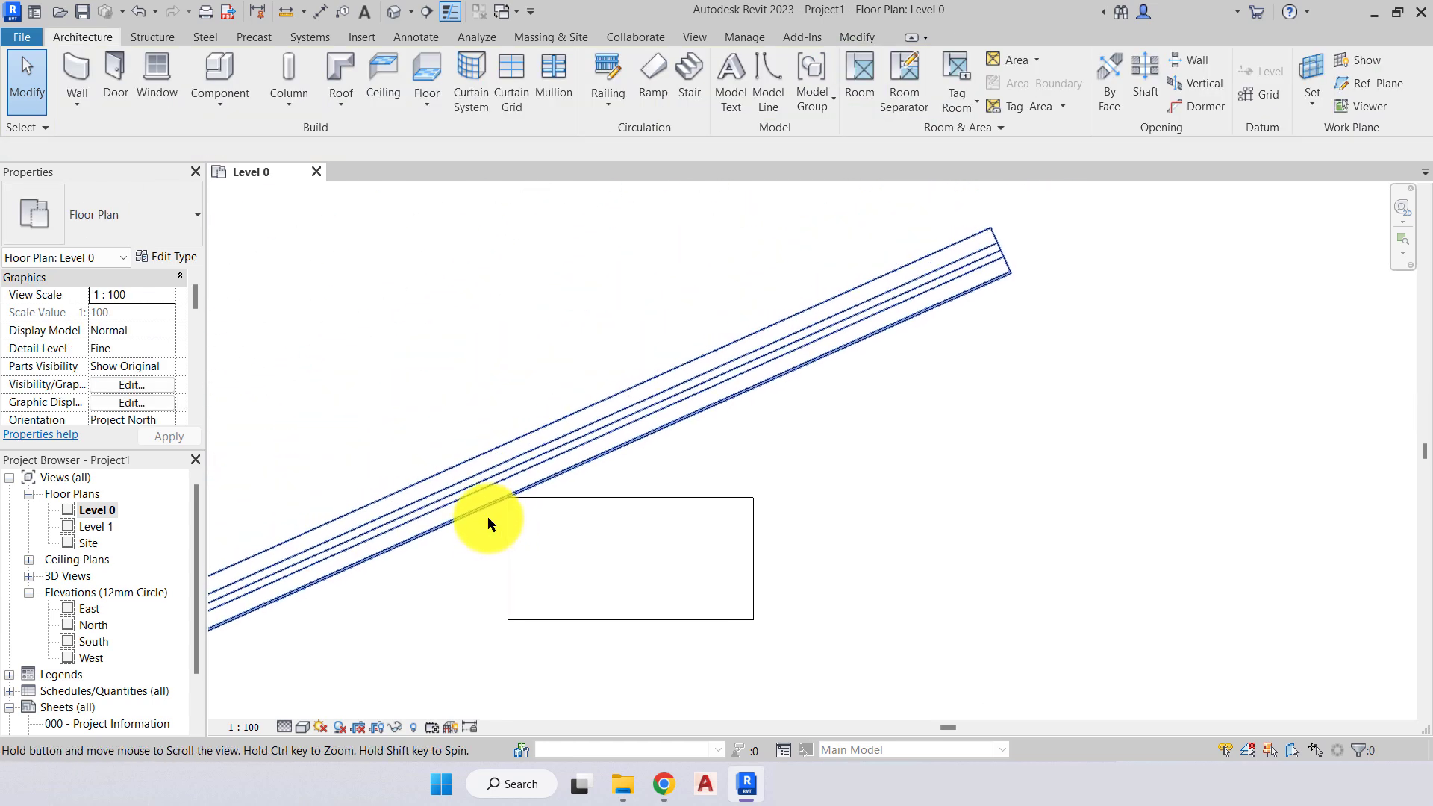
pyautogui.moveTo(487, 516); pyautogui.dragTo(532, 483, button='middle')
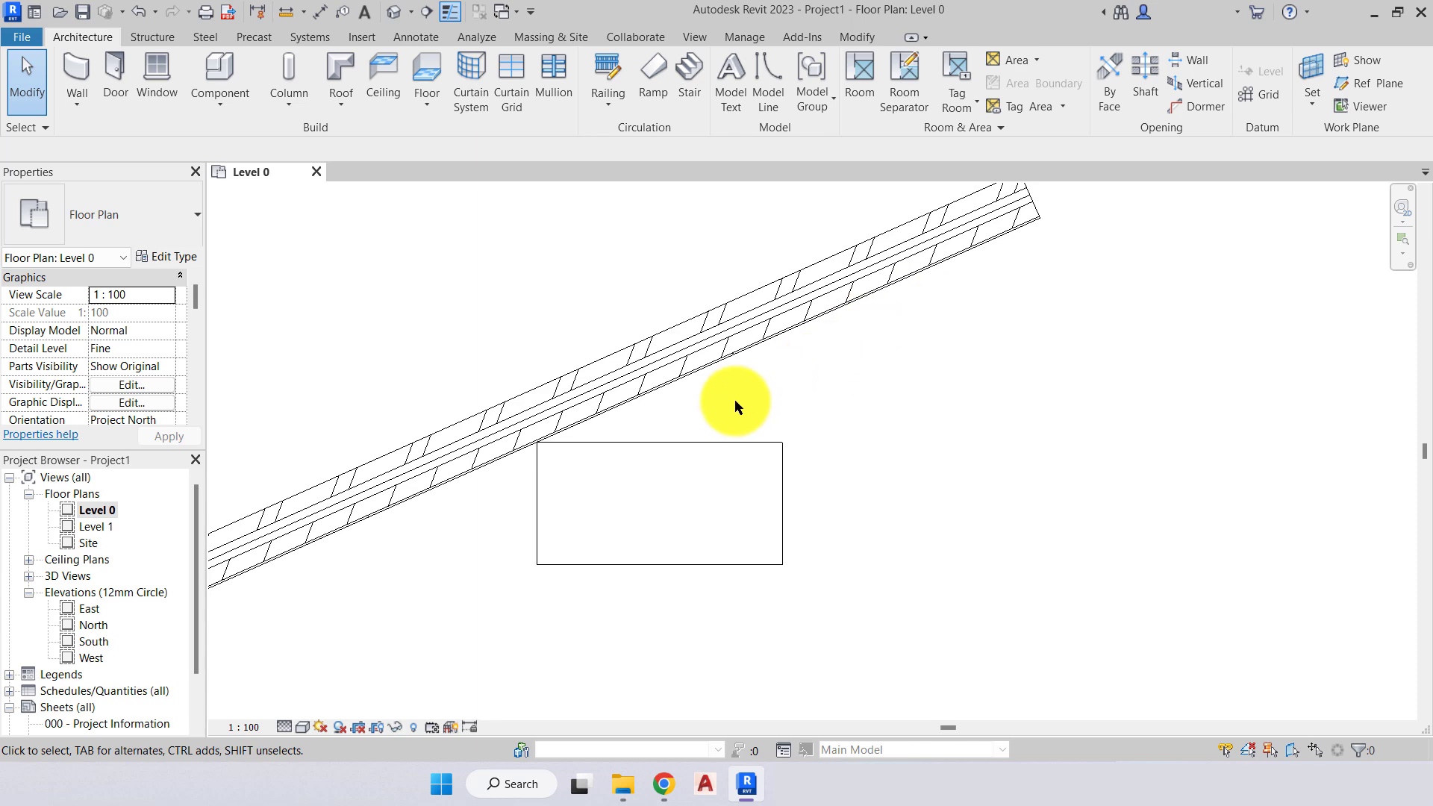
# Start rotating the desk with Copy off and place the centre of rotation on its upper-left corner at the wall face.
pyautogui.scroll(2, 514, 485)
pyautogui.moveTo(634, 535); pyautogui.dragTo(640, 550, button='middle')
pyautogui.moveTo(594, 451); pyautogui.dragTo(647, 478, button='middle')
pyautogui.click(651, 473)
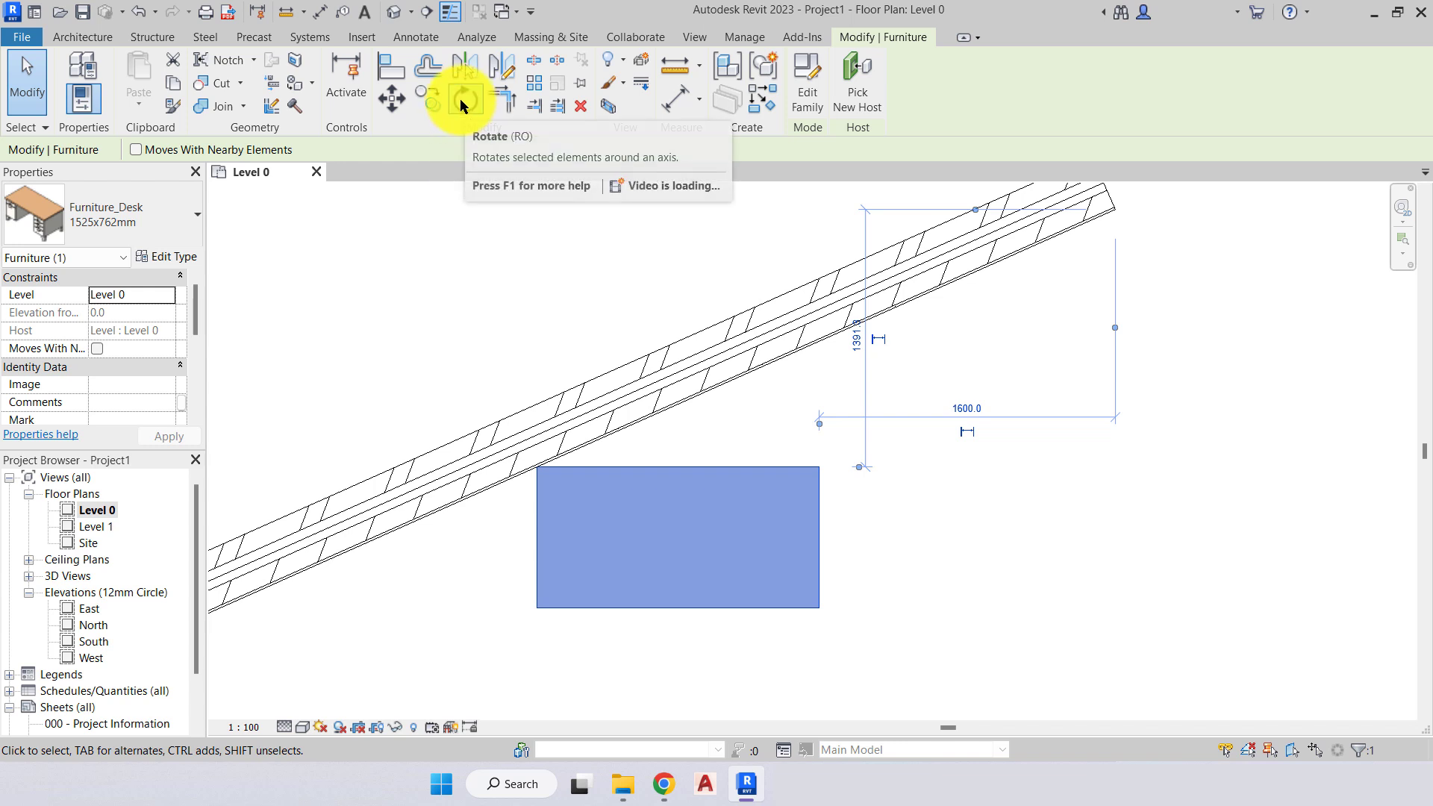
pyautogui.click(460, 99)
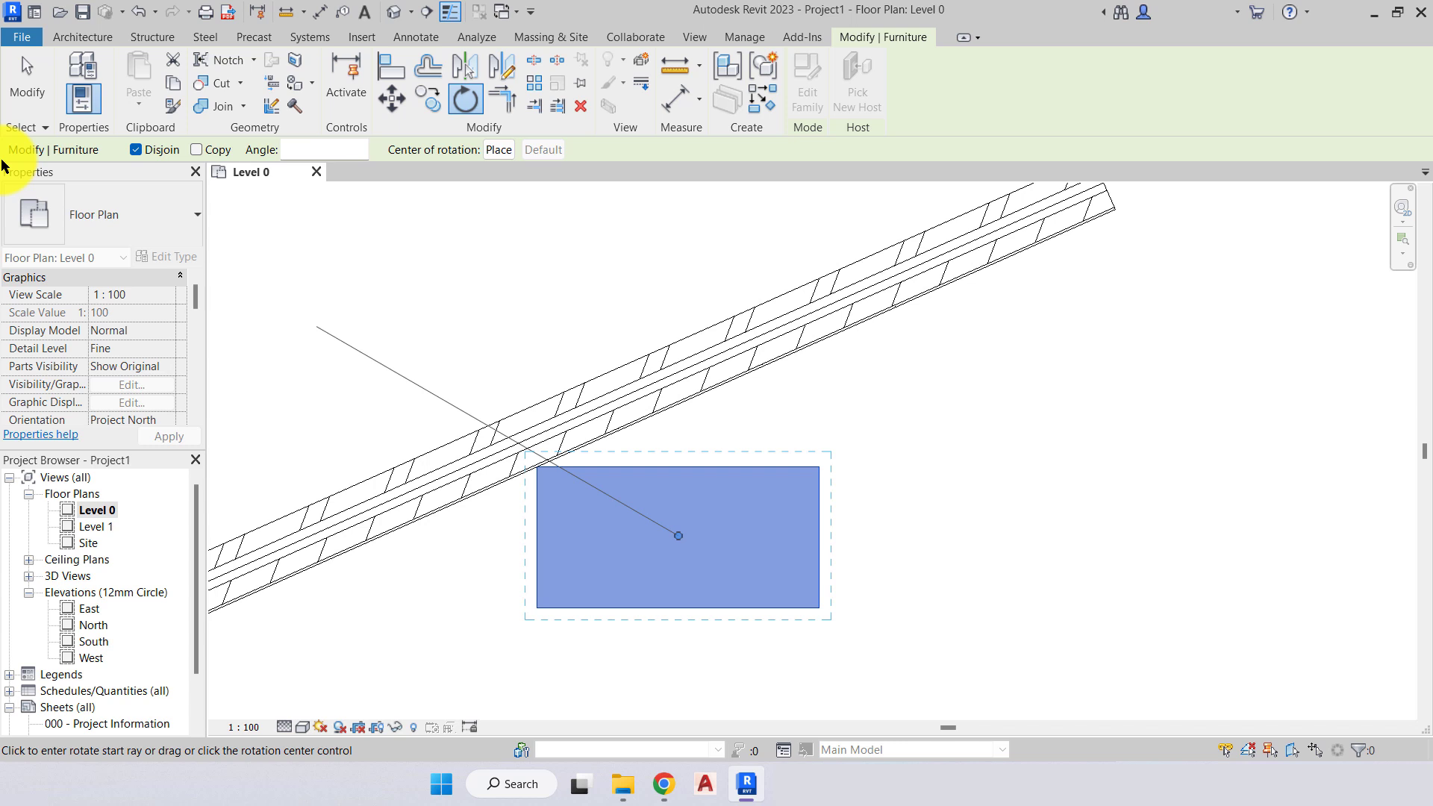
pyautogui.click(199, 149)
pyautogui.click(199, 149)
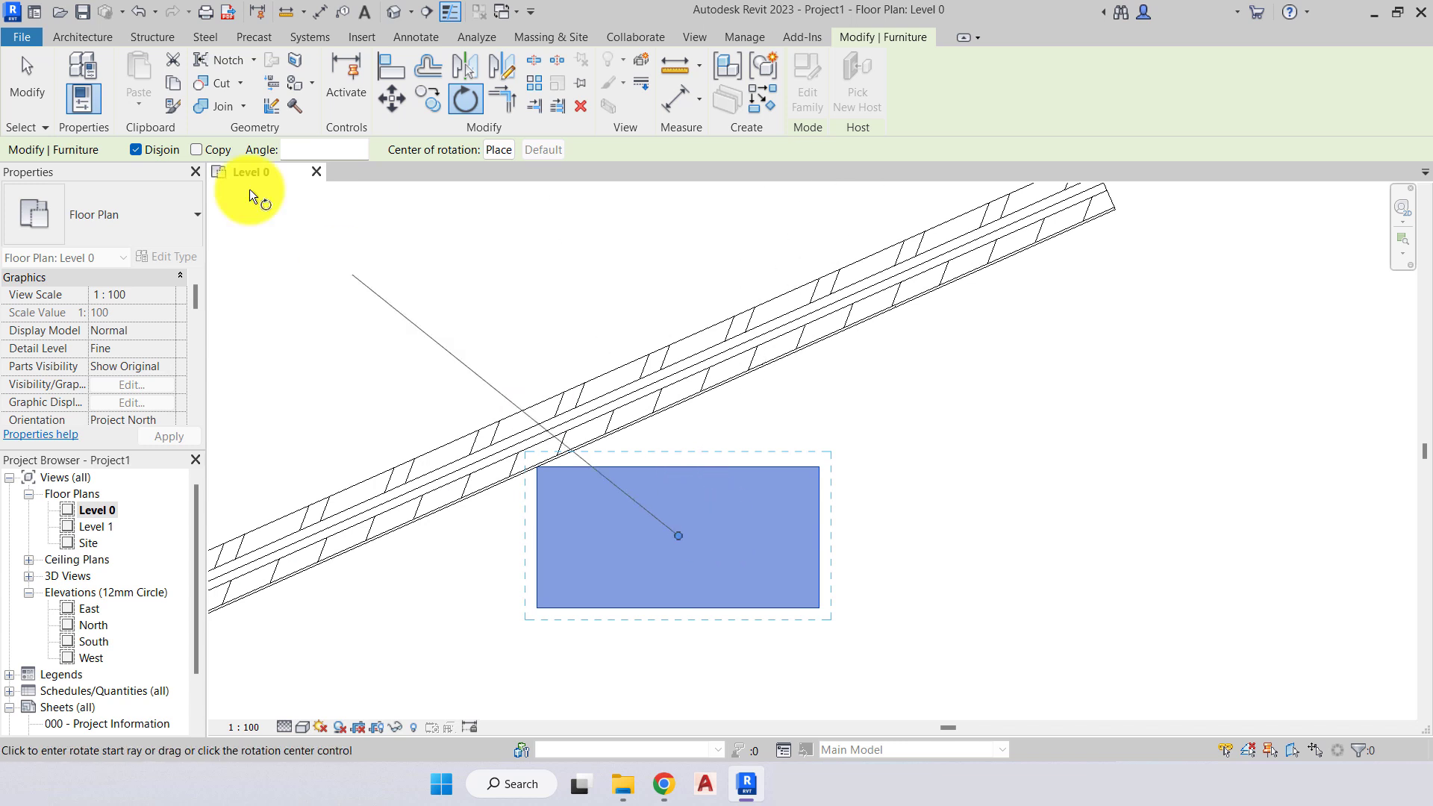
pyautogui.click(286, 146)
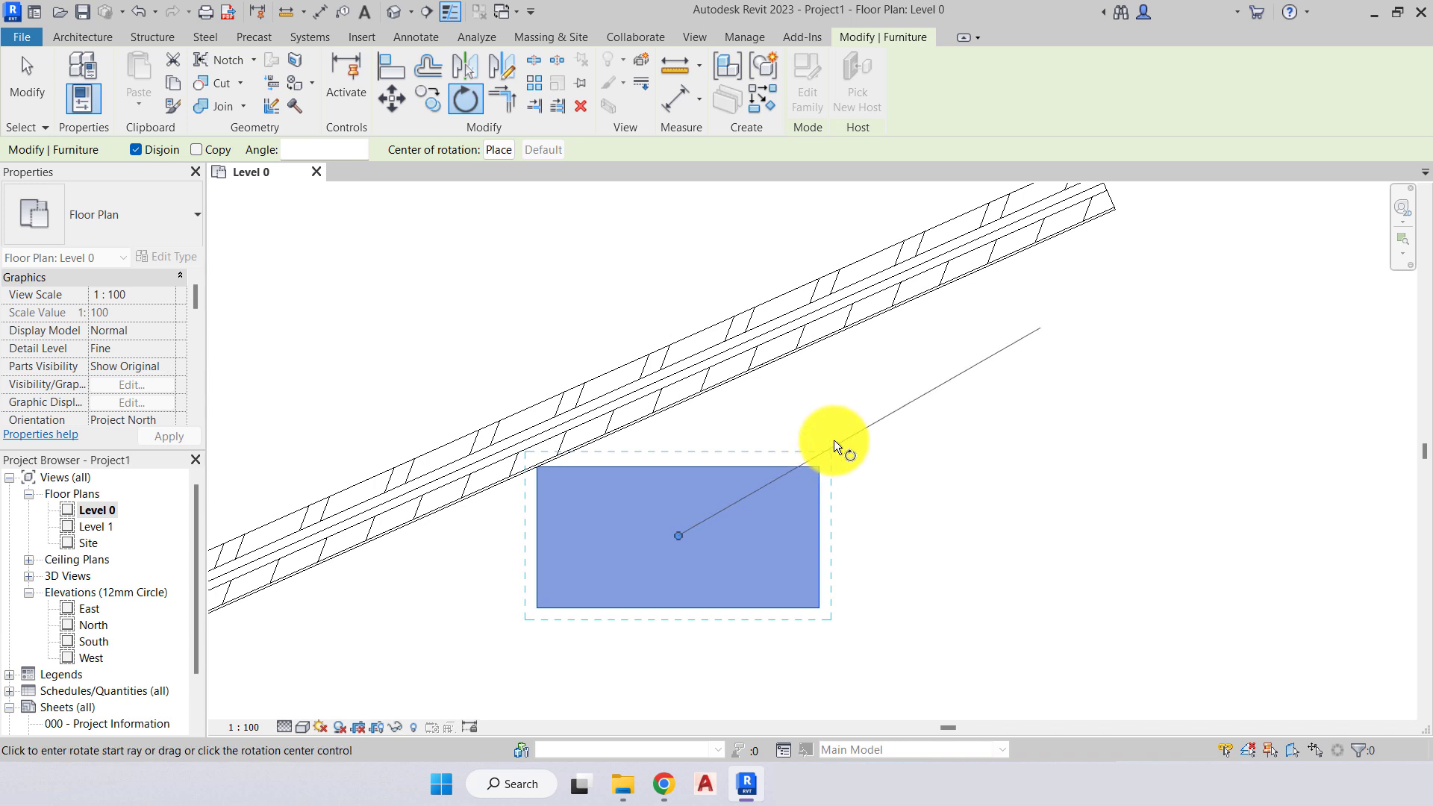
pyautogui.click(500, 149)
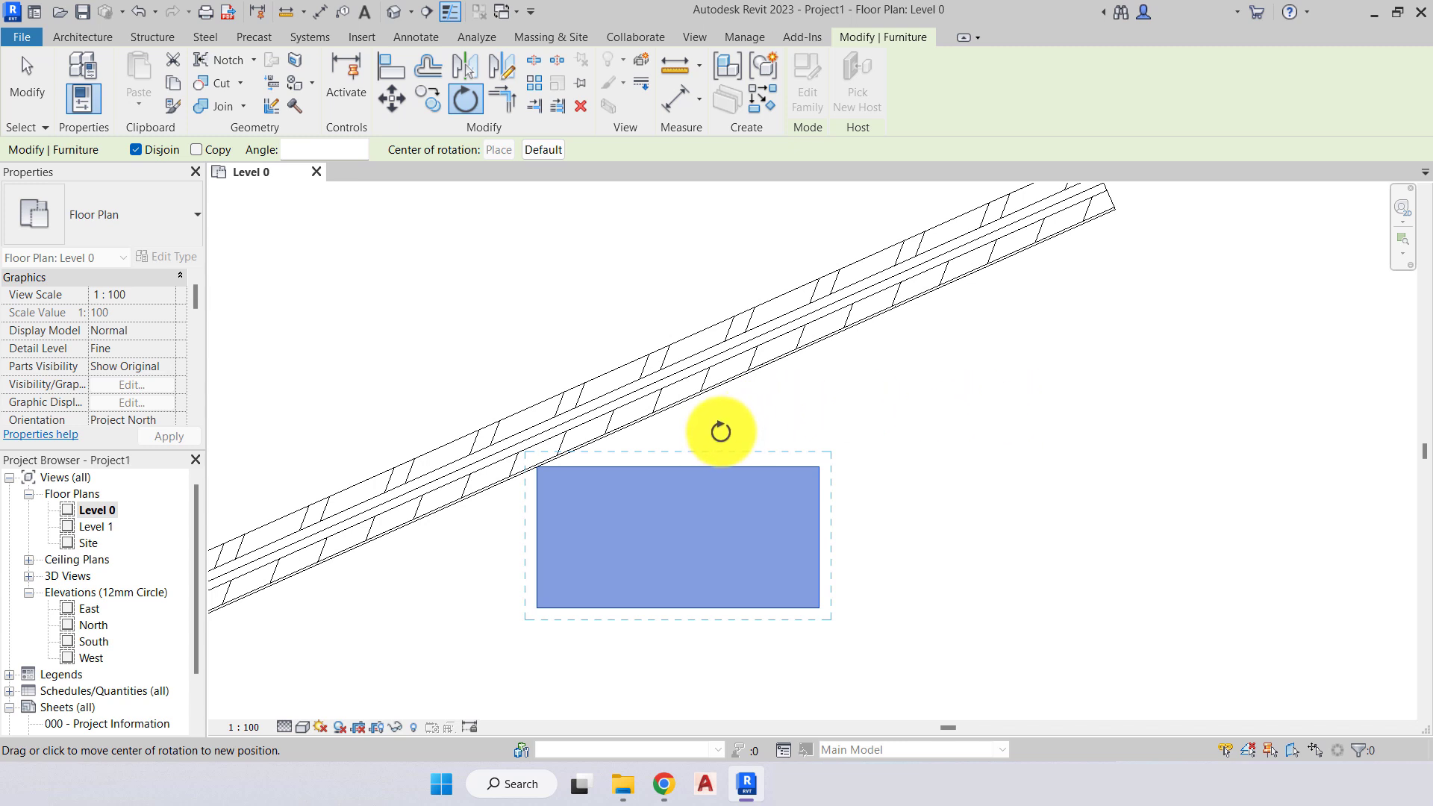
pyautogui.scroll(5, 563, 467)
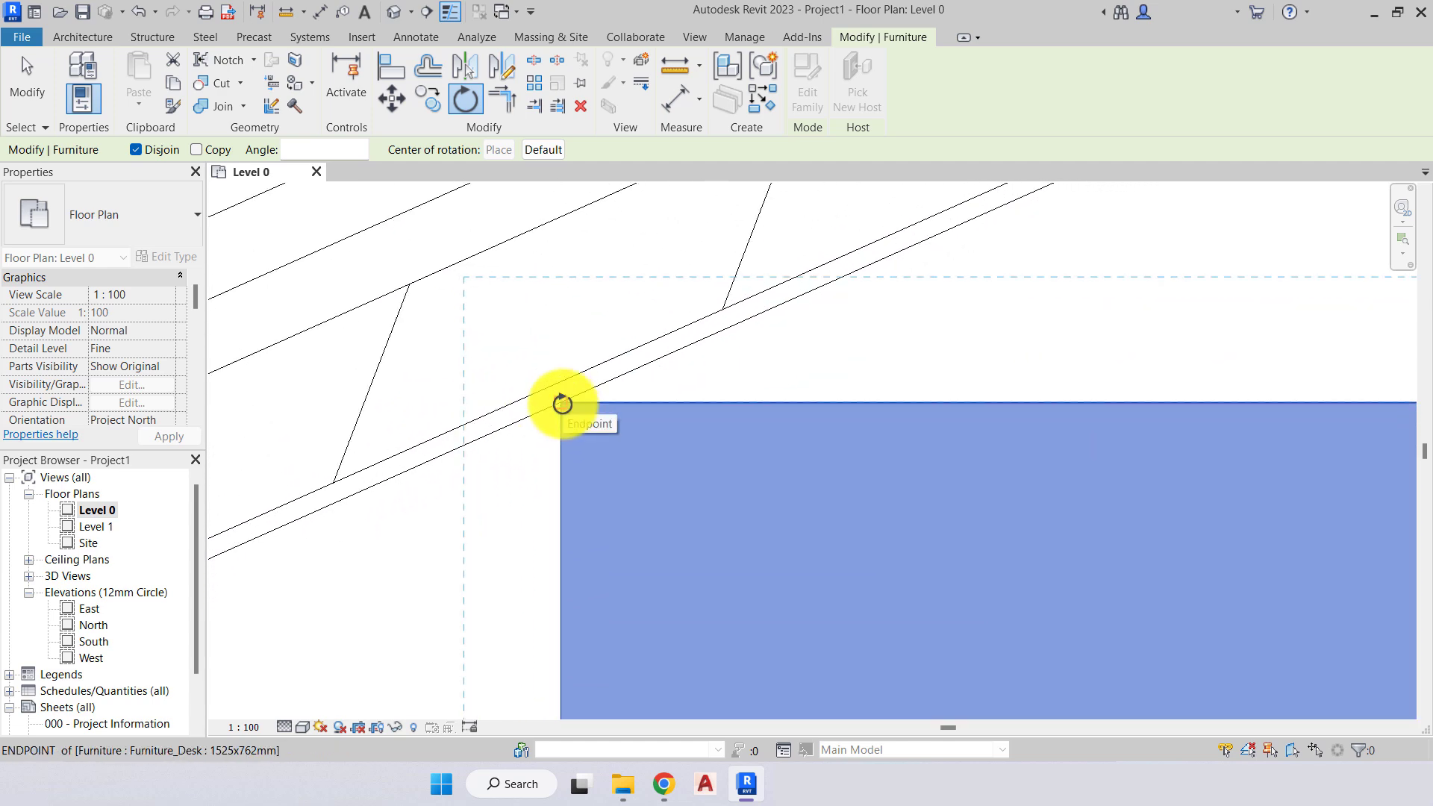
pyautogui.click(562, 403)
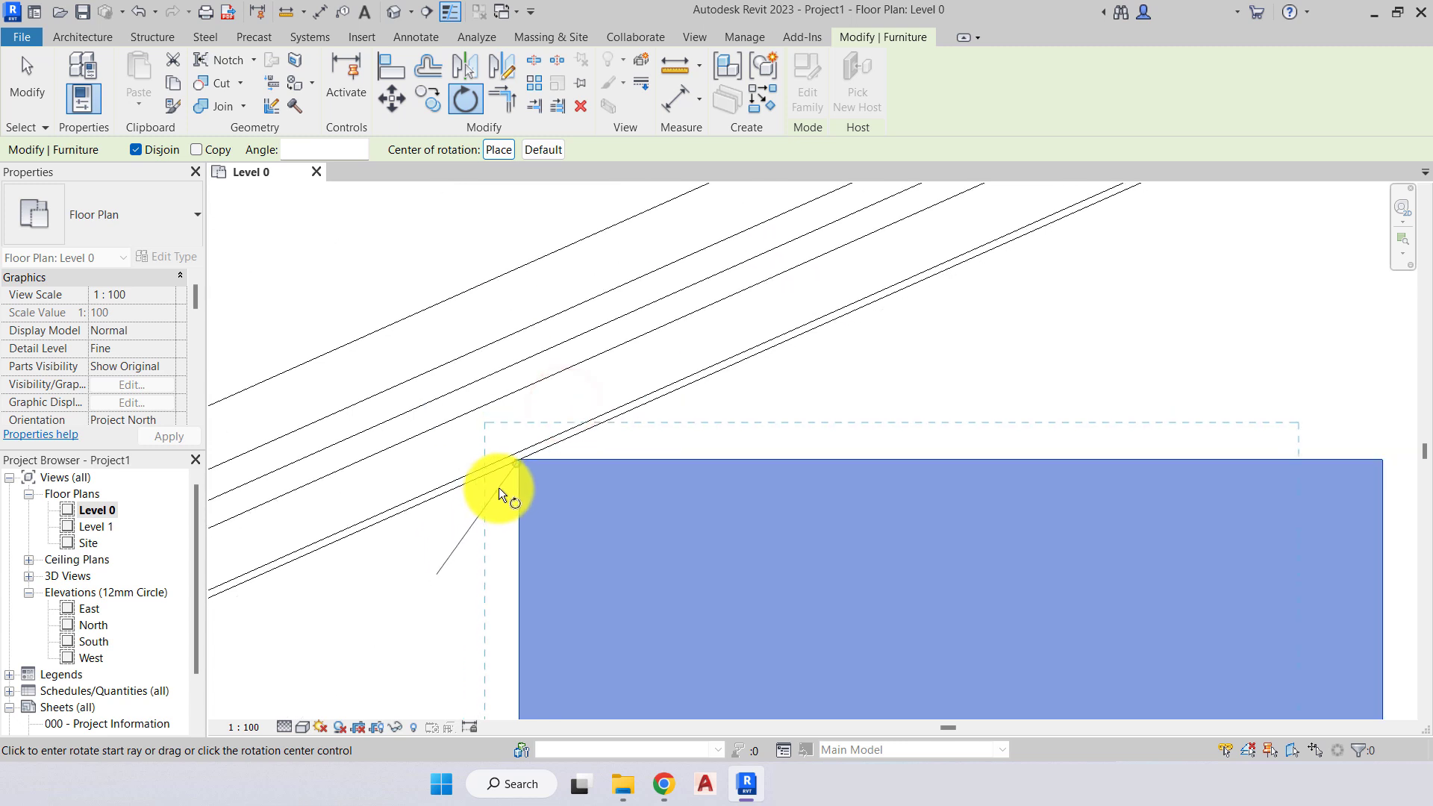
pyautogui.scroll(-5, 499, 486)
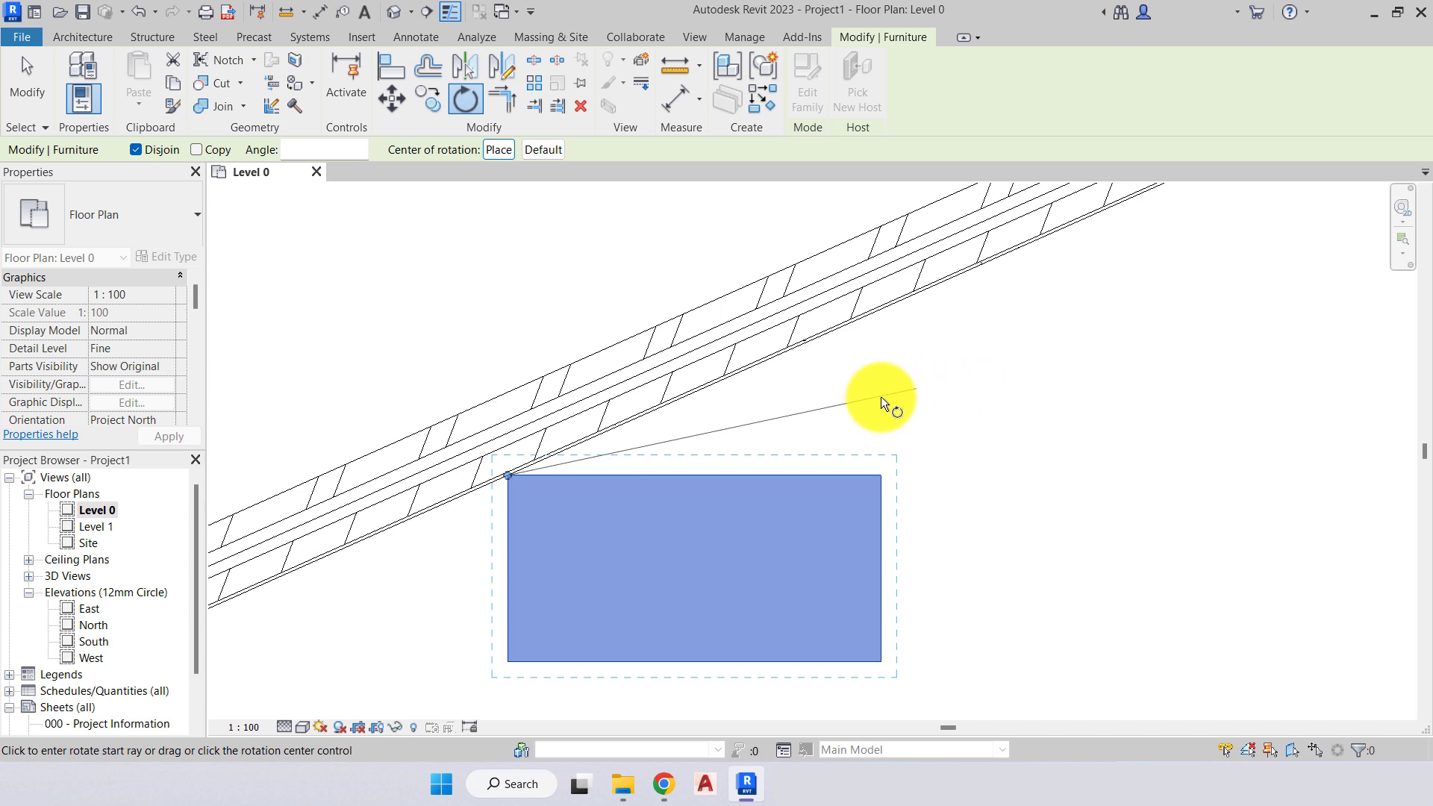
# Rotate the desk from a start ray along its upper edge to an end ray along the slanted wall's lower face.
pyautogui.scroll(2, 882, 397)
pyautogui.moveTo(959, 400)
pyautogui.mouseDown(button='middle')
pyautogui.moveTo(1017, 343)
pyautogui.moveTo(897, 373)
pyautogui.mouseUp(button='middle')
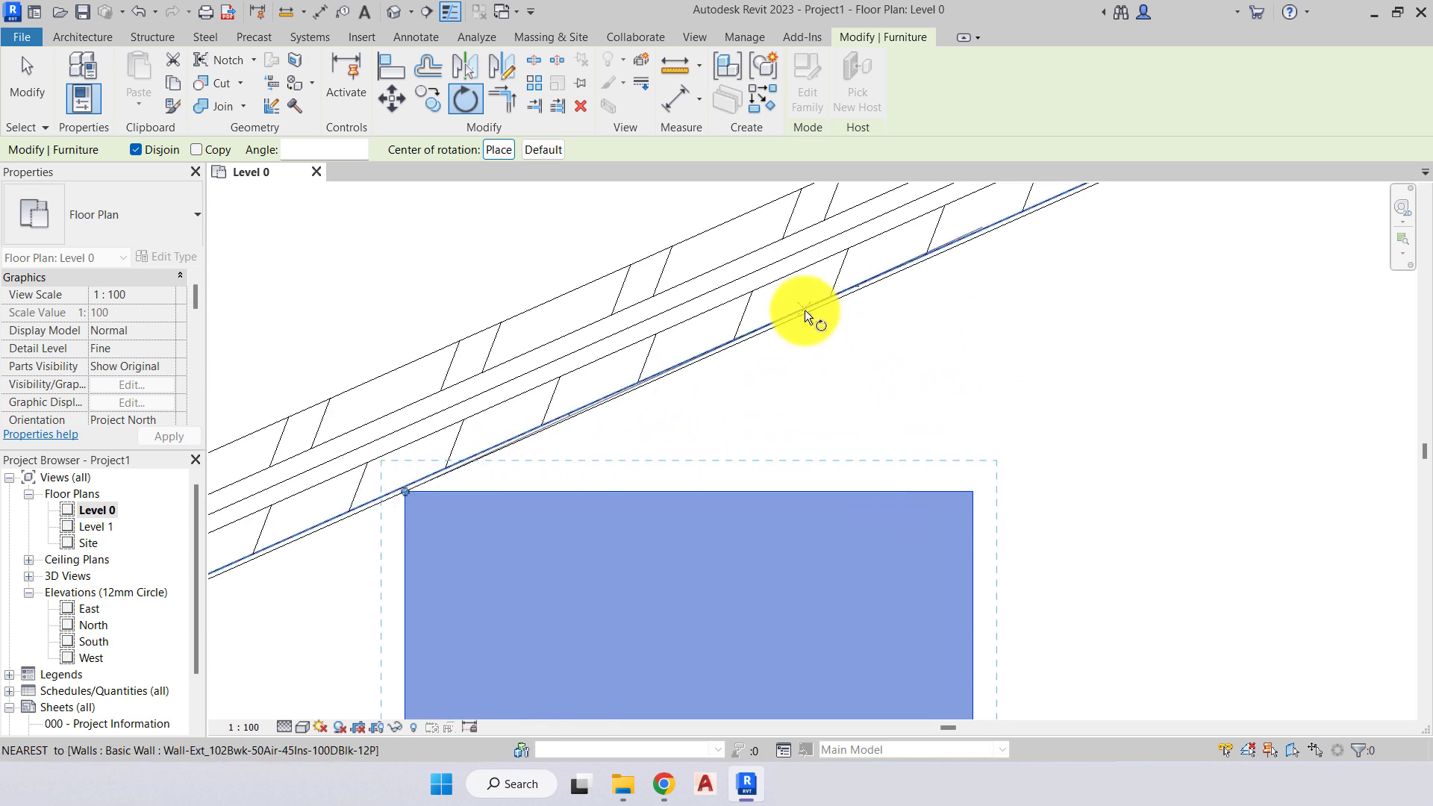
pyautogui.scroll(1, 868, 379)
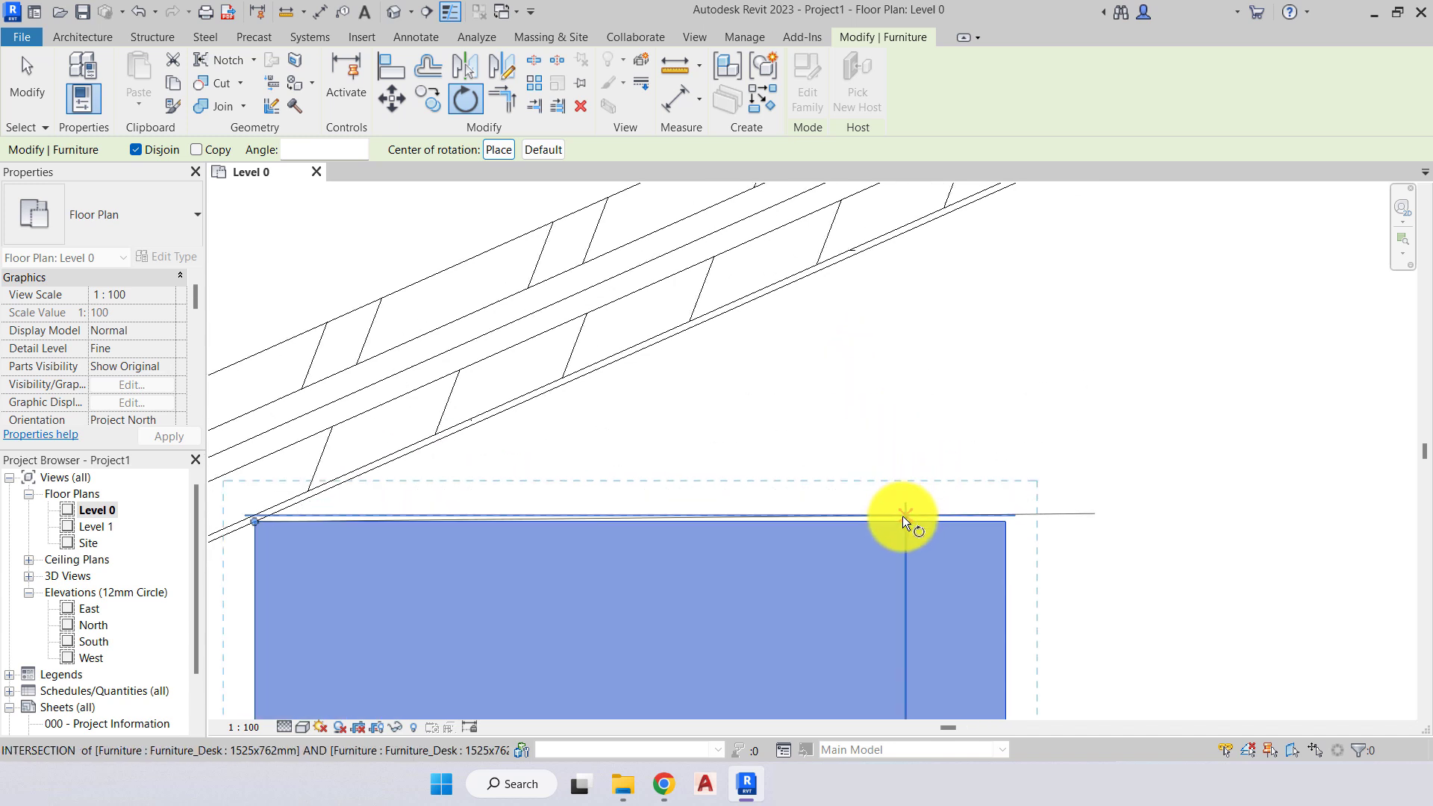
pyautogui.scroll(1, 909, 513)
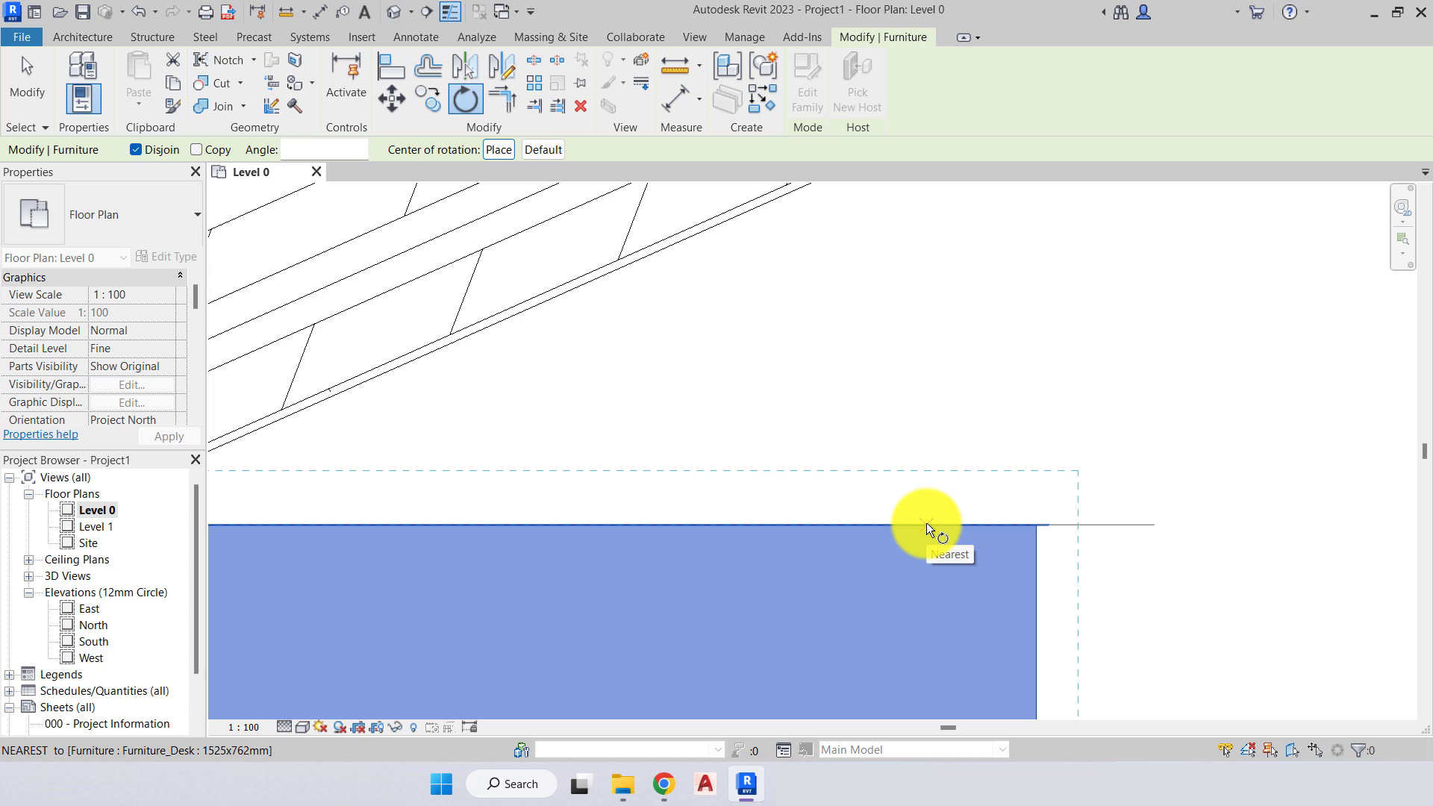
pyautogui.click(925, 524)
pyautogui.scroll(-1, 925, 524)
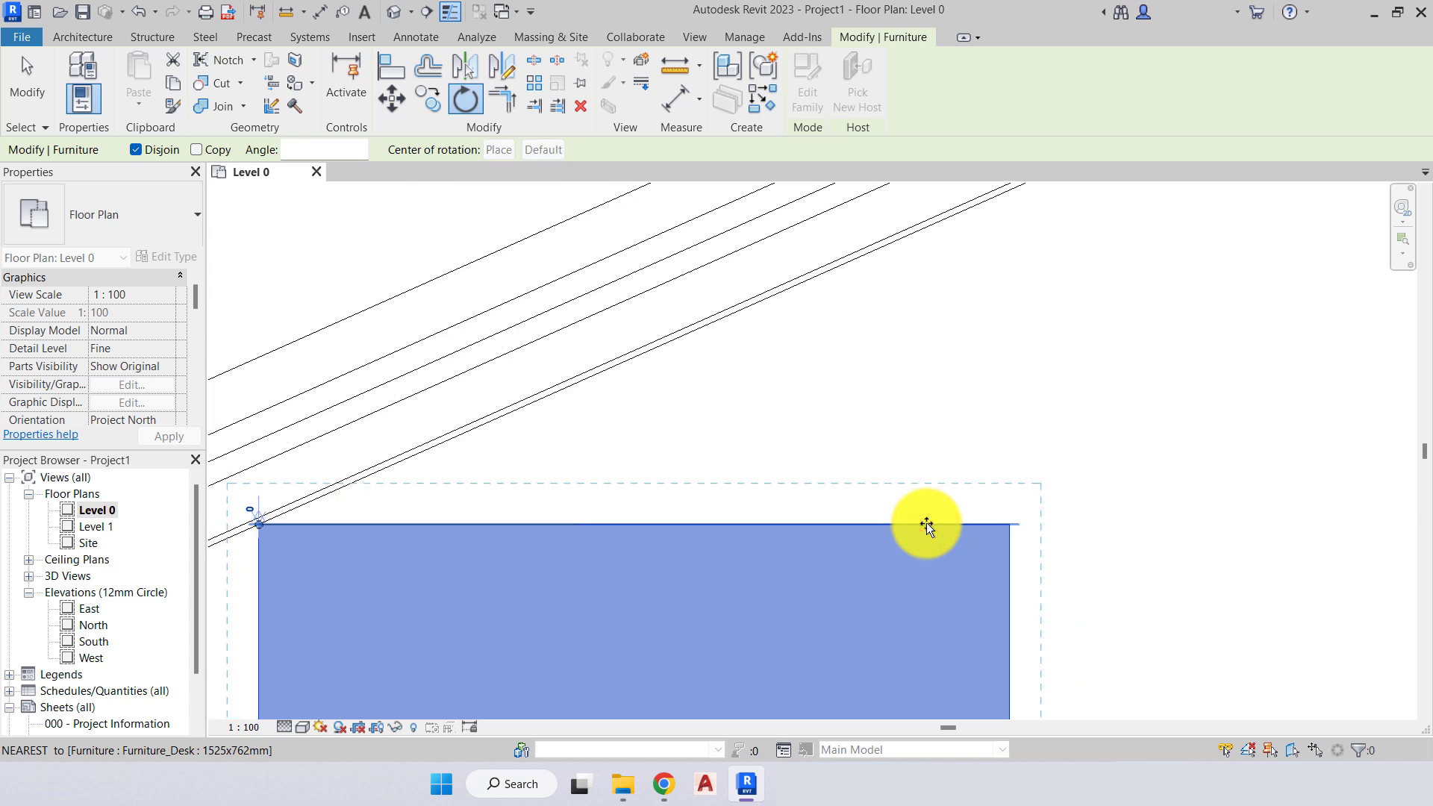
pyautogui.scroll(-1, 971, 459)
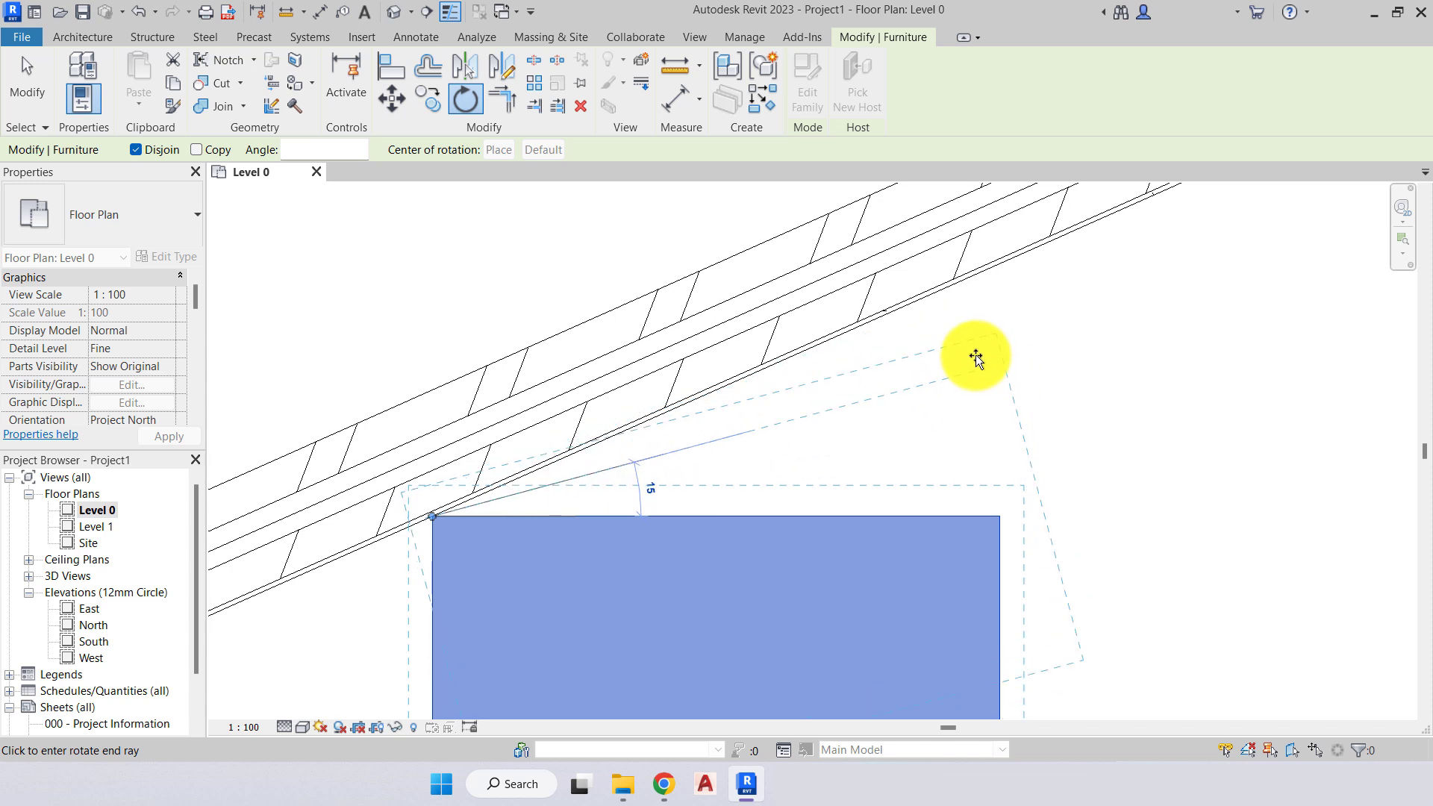
pyautogui.click(873, 325)
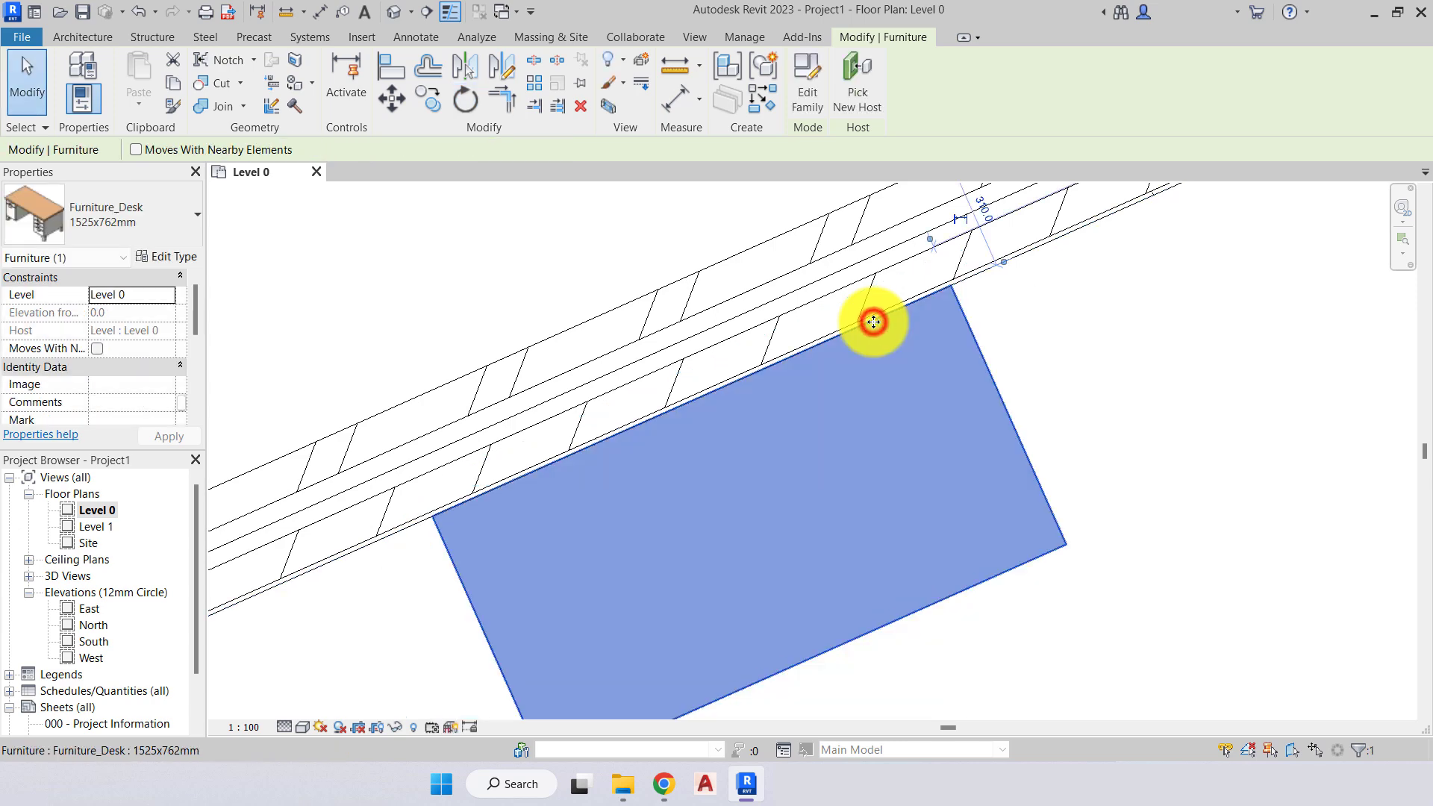
pyautogui.scroll(-2, 1079, 419)
pyautogui.scroll(-2, 911, 562)
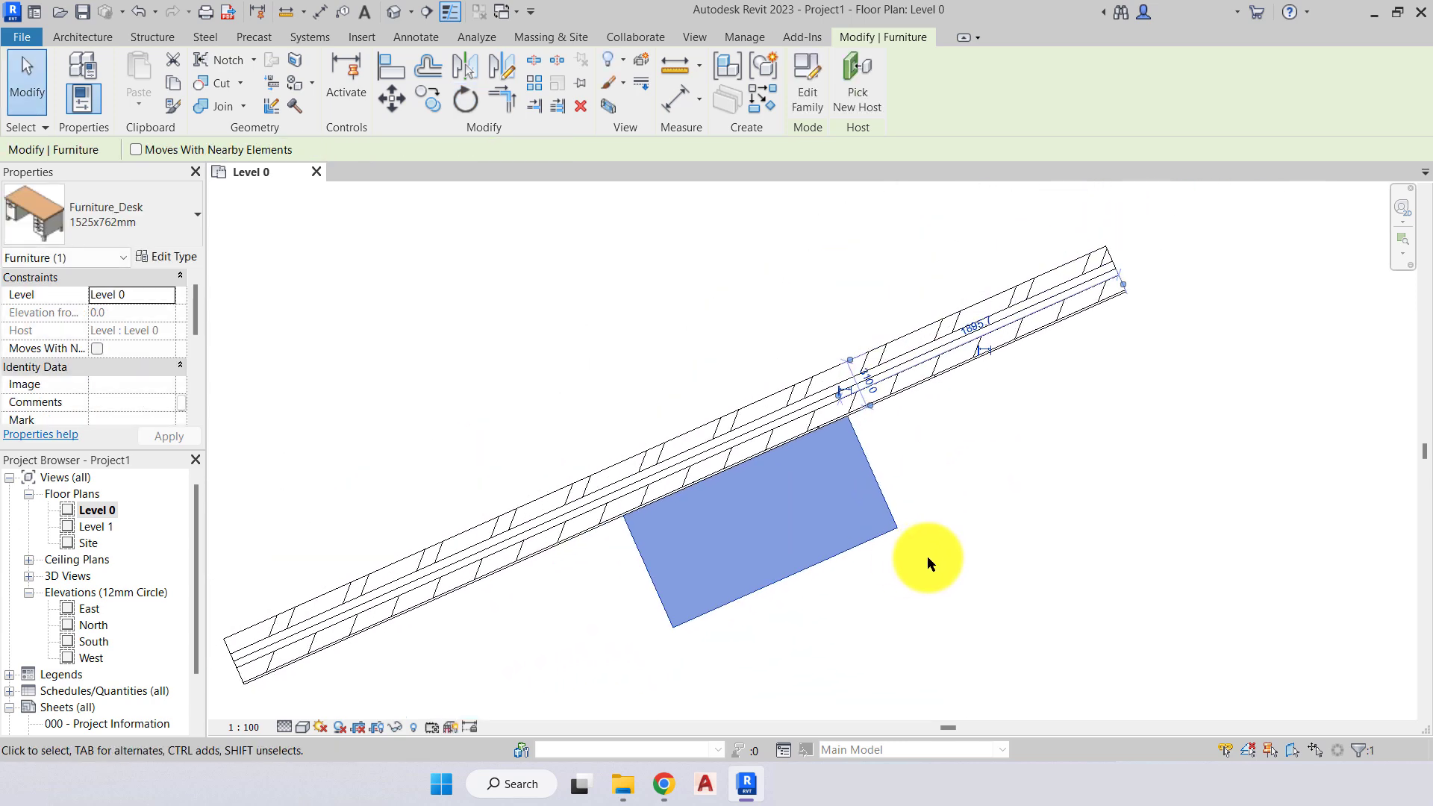
pyautogui.click(926, 560)
# Delete the slanted wall, the desk and the vertical wall from the floor plan.
pyautogui.scroll(-3, 908, 575)
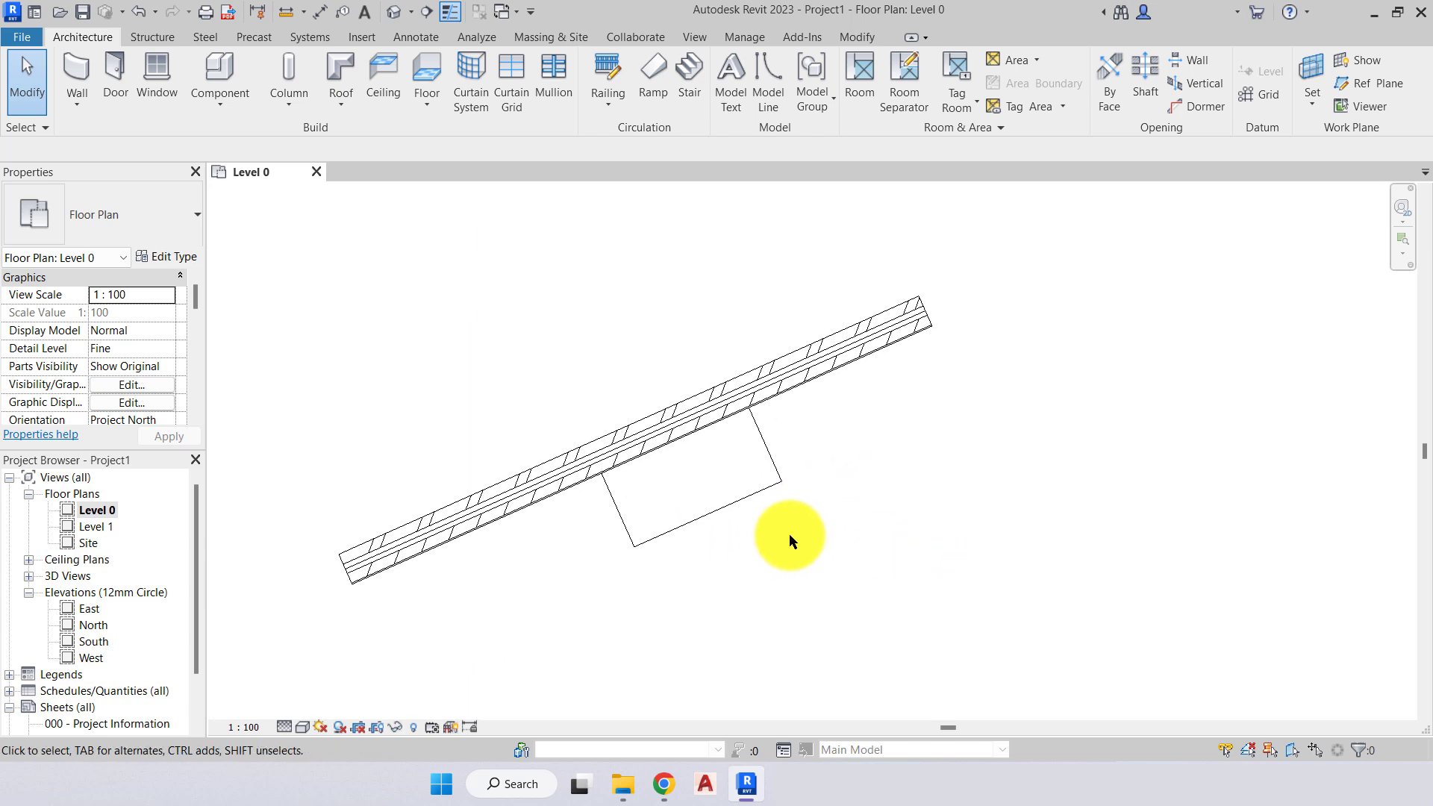
pyautogui.click(757, 433)
pyautogui.click(834, 455)
pyautogui.scroll(-4, 834, 455)
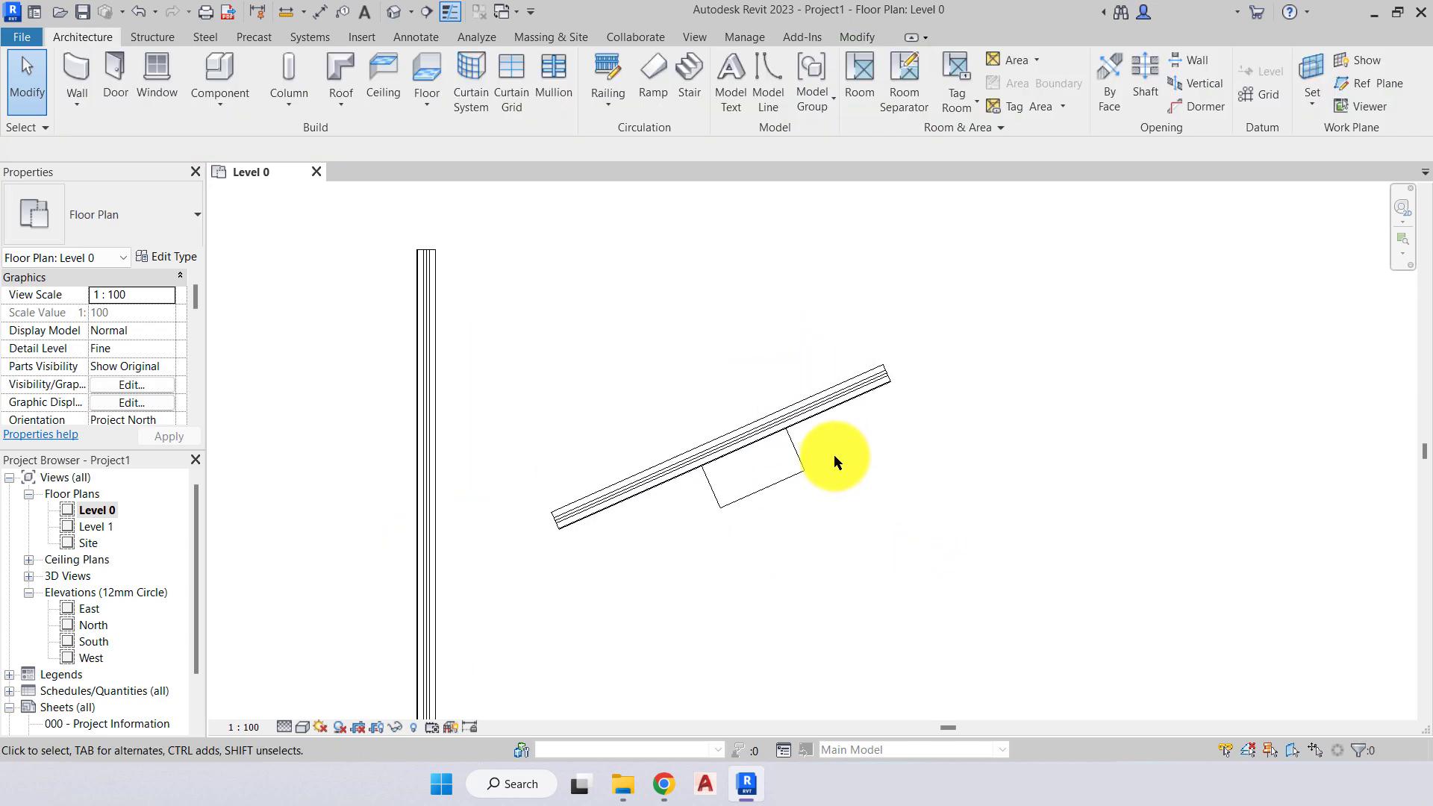
pyautogui.moveTo(806, 425); pyautogui.dragTo(746, 331)
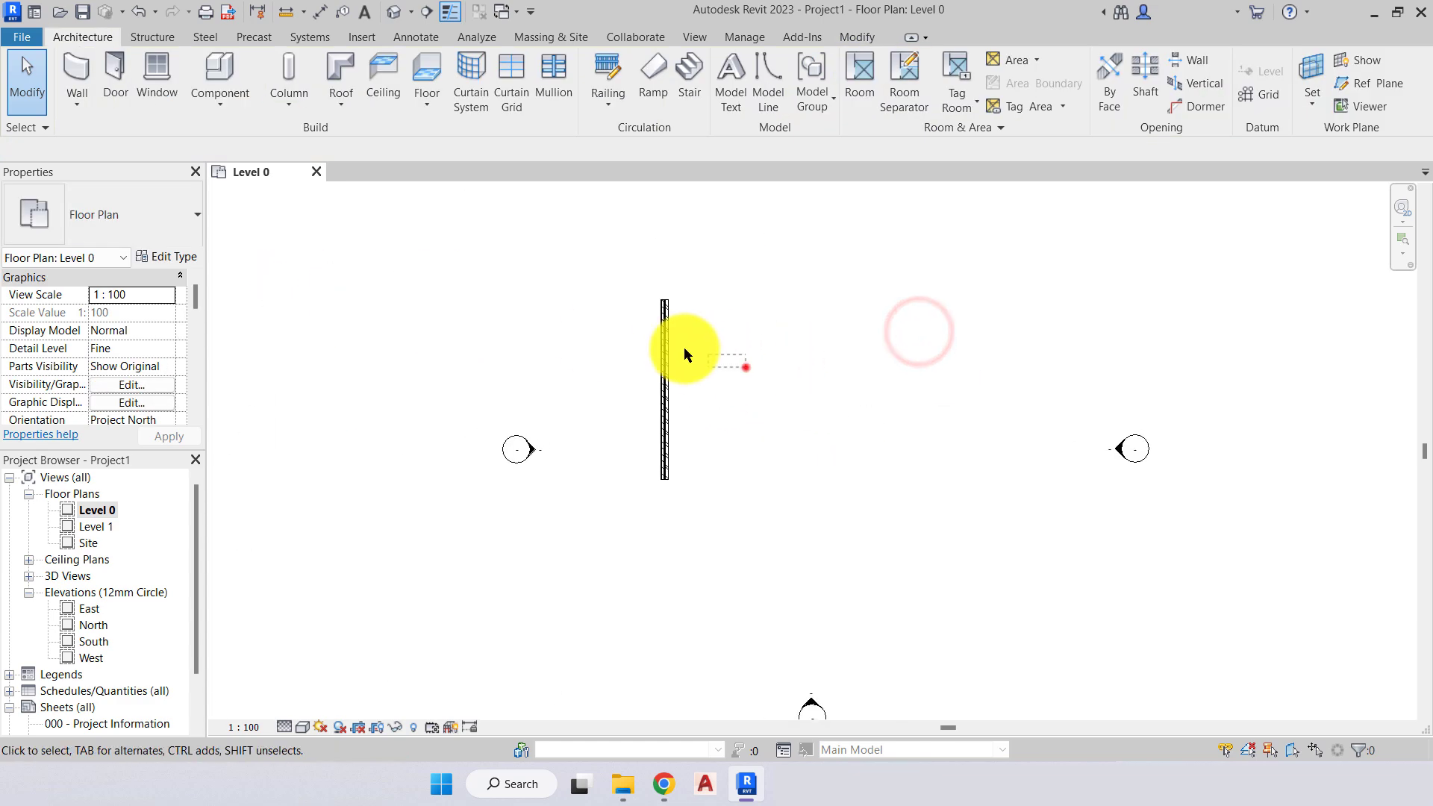
pyautogui.moveTo(684, 350); pyautogui.dragTo(615, 337)
pyautogui.press('Delete')
pyautogui.scroll(-4, 620, 356)
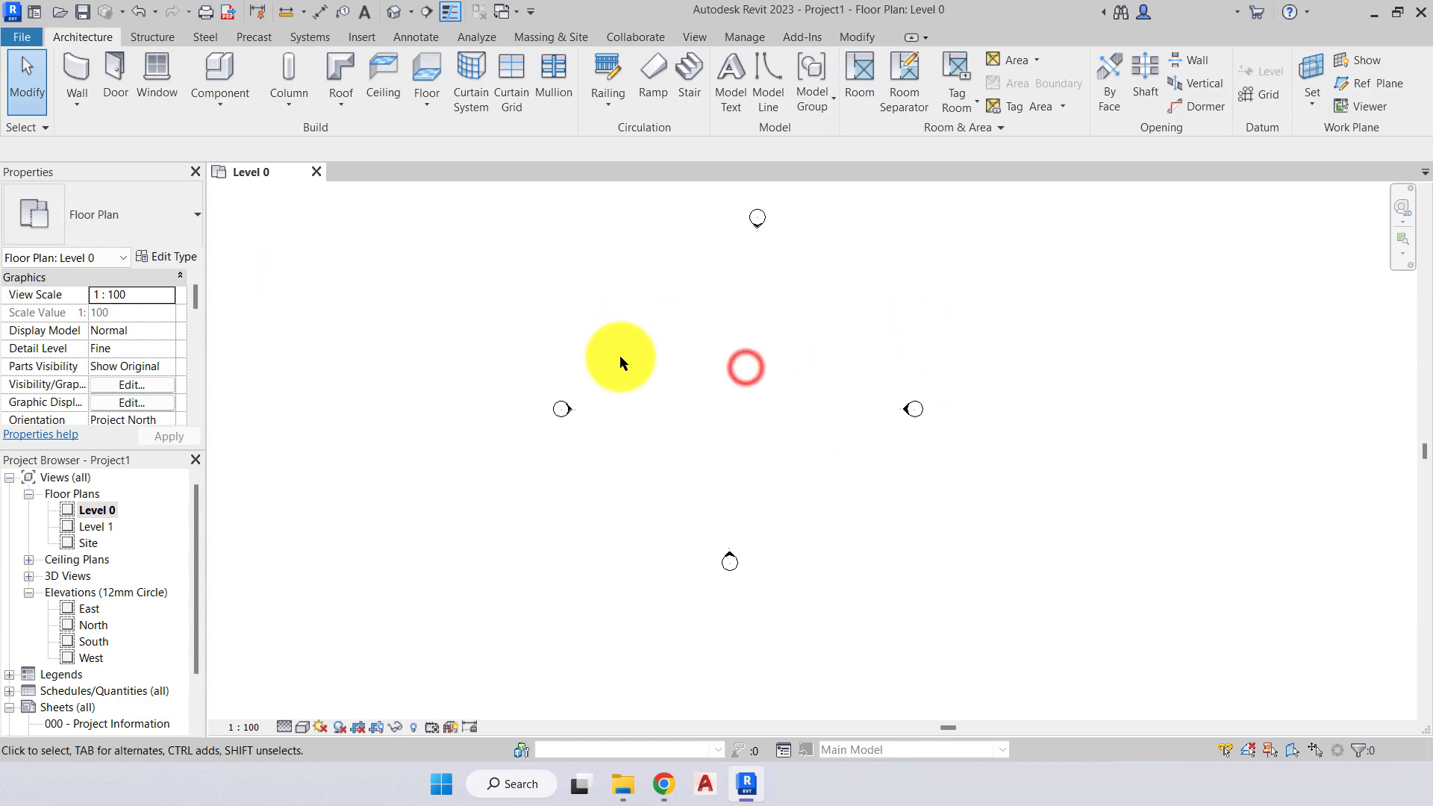
pyautogui.scroll(2, 638, 335)
pyautogui.moveTo(641, 340); pyautogui.dragTo(709, 453, button='middle')
pyautogui.scroll(1, 707, 451)
pyautogui.moveTo(713, 458); pyautogui.dragTo(697, 403, button='middle')
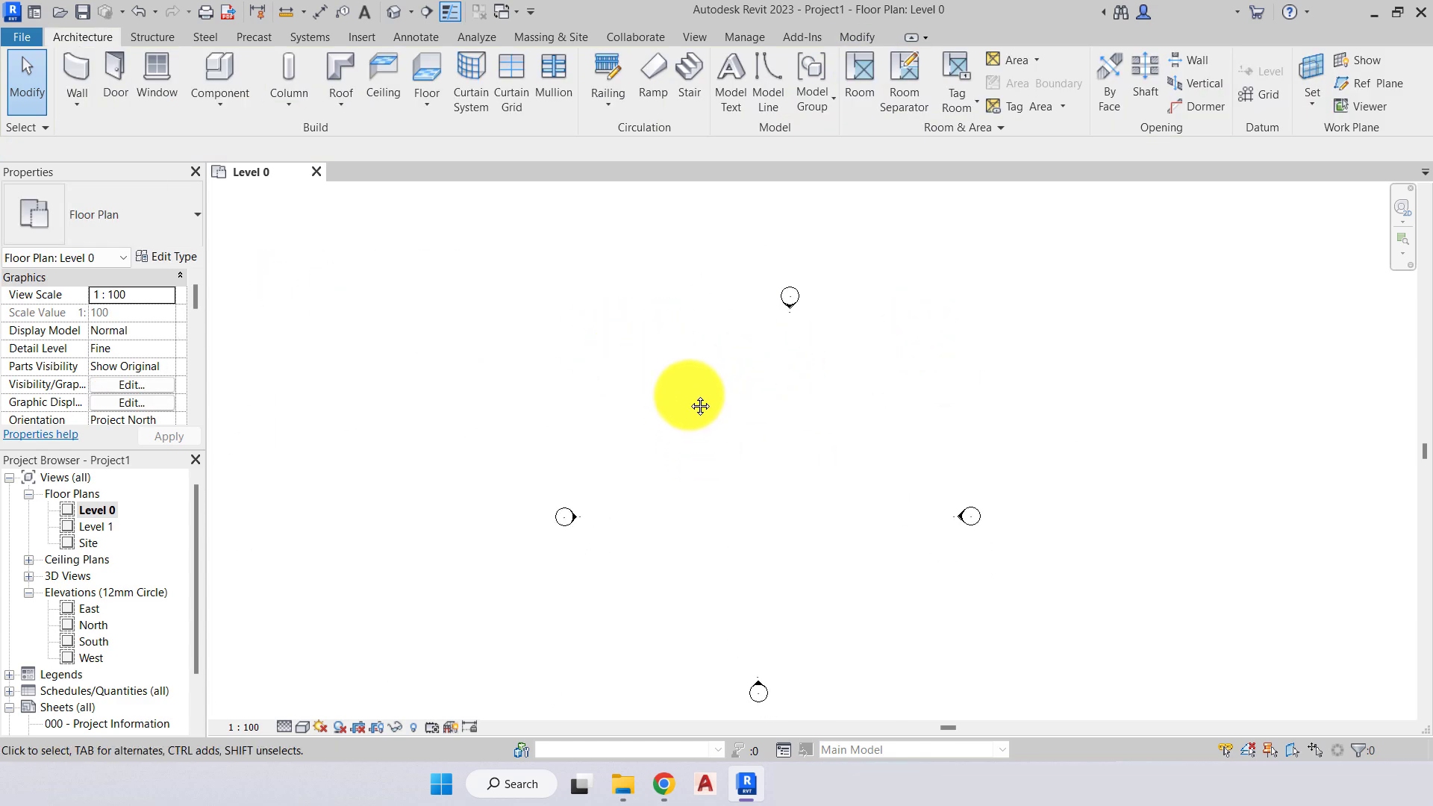
# Draw a horizontal wall about 21000 mm long across the upper part of the plan, between the elevation markers.
pyautogui.click(600, 420)
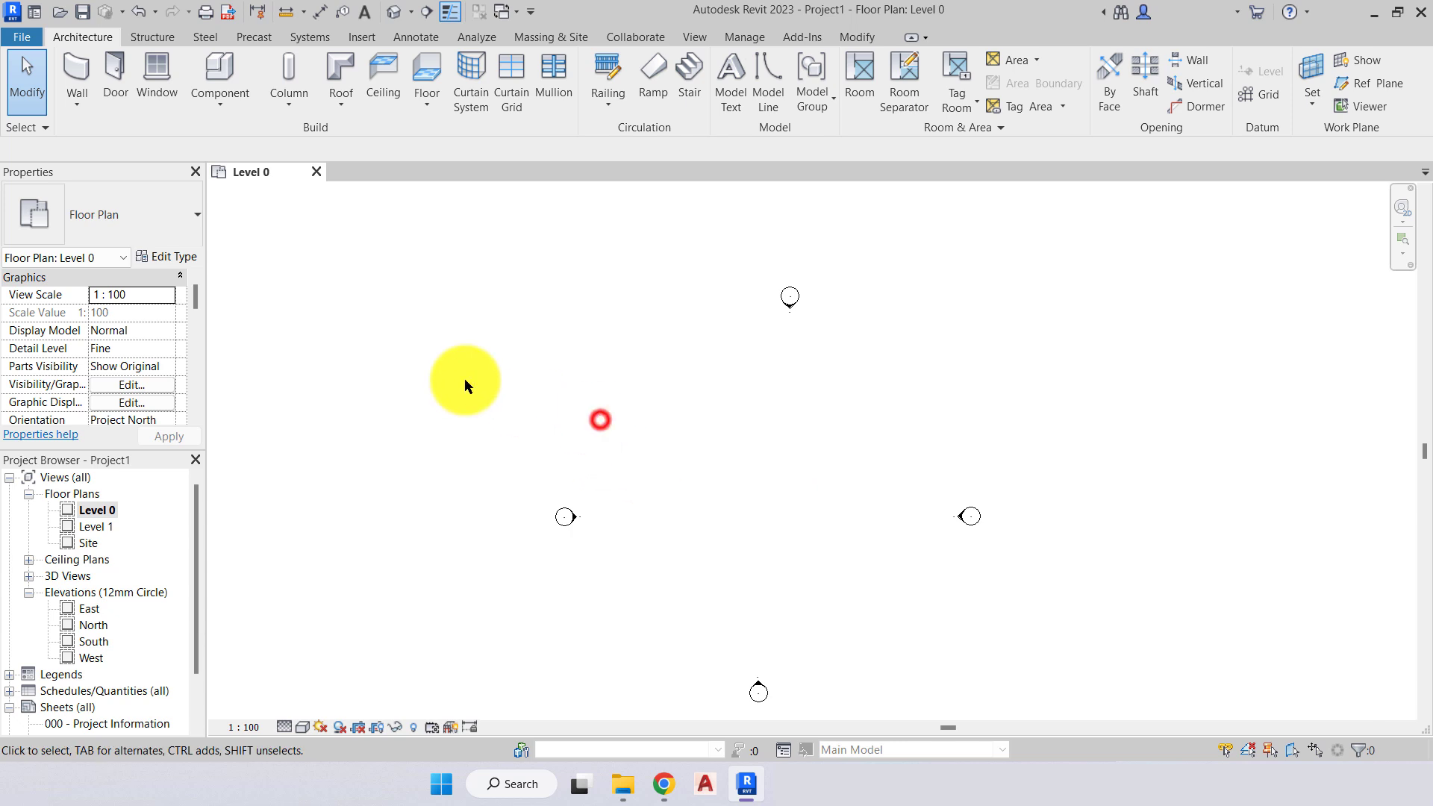
pyautogui.click(84, 75)
pyautogui.click(647, 383)
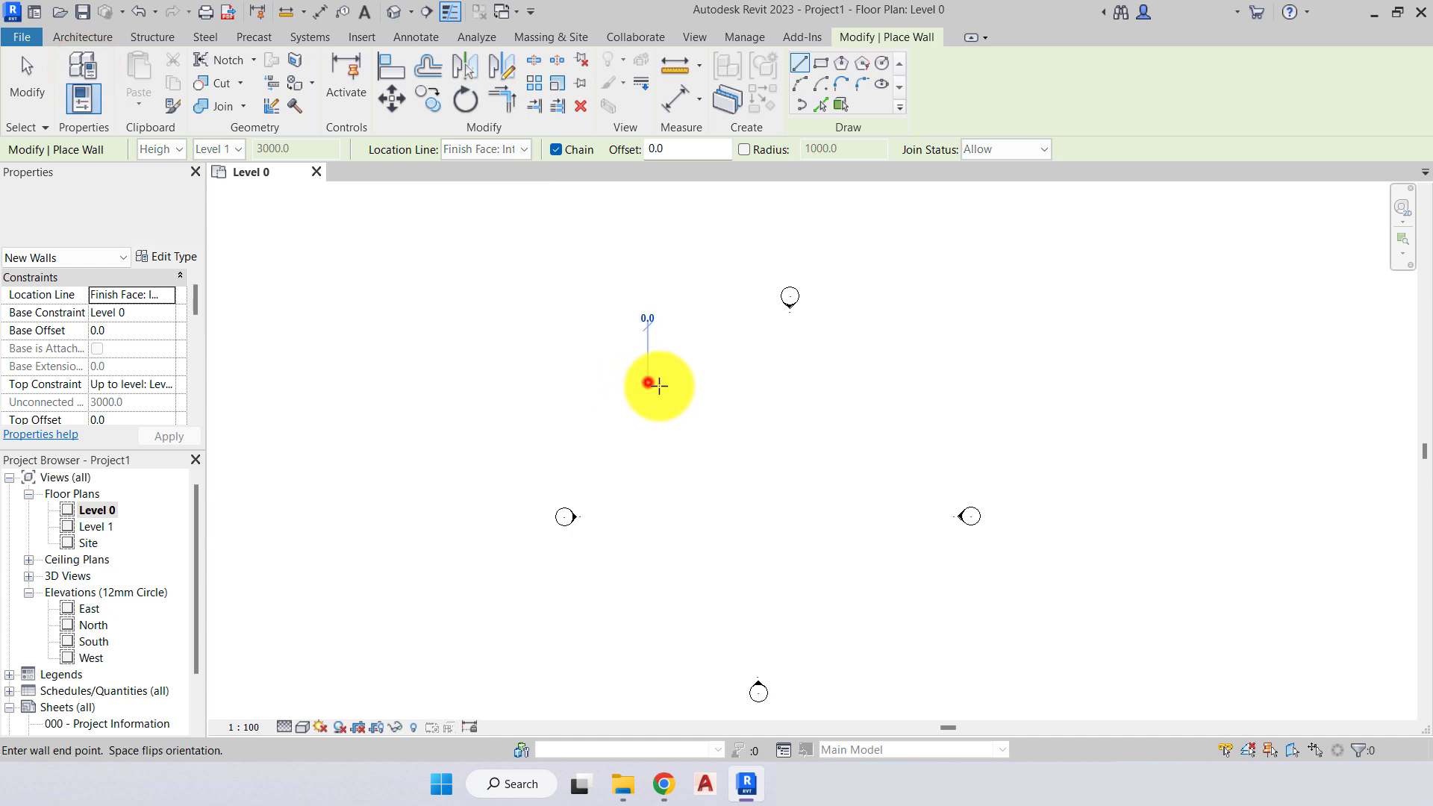
pyautogui.click(968, 383)
pyautogui.press('Escape')
pyautogui.scroll(1, 732, 448)
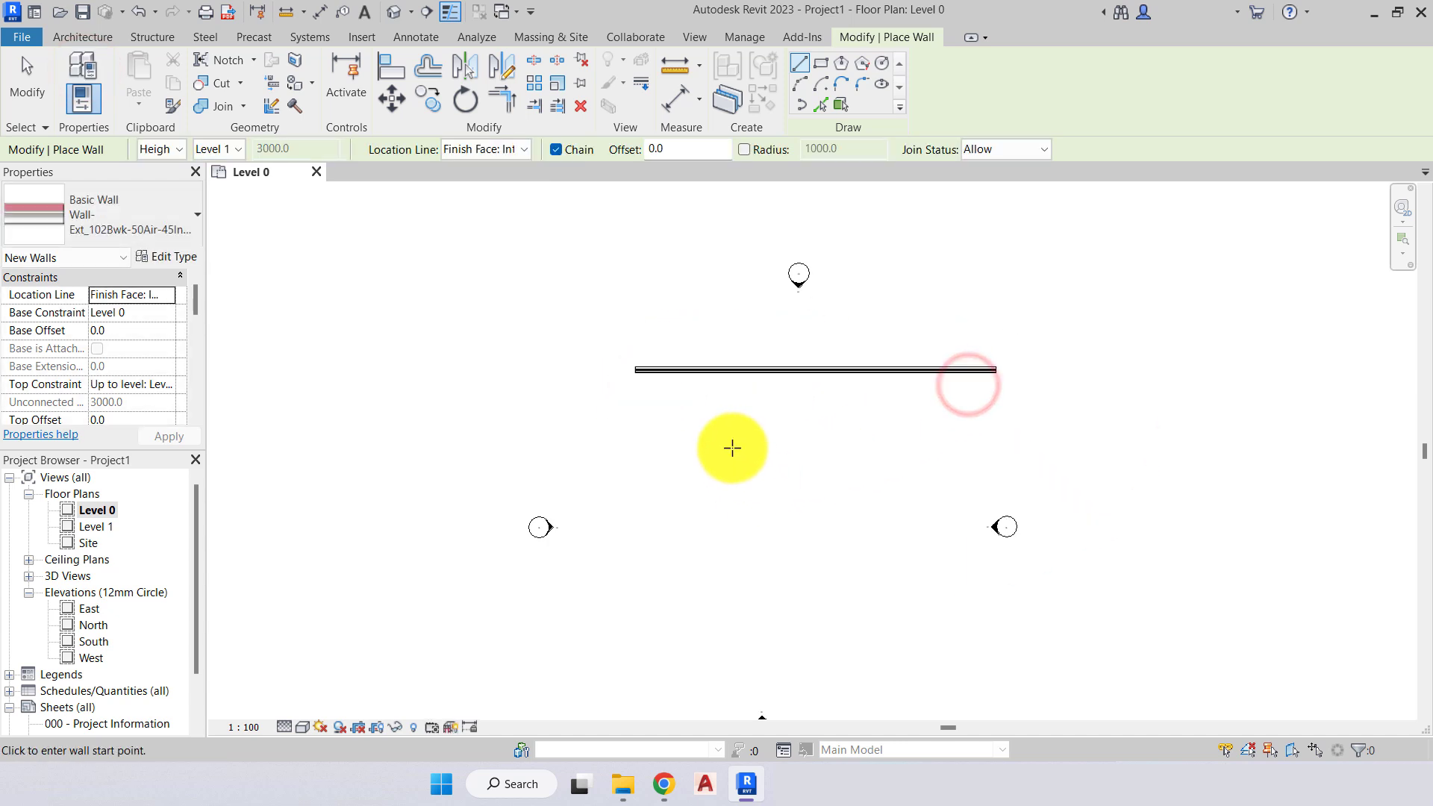
# Draw two separate vertical walls below the left half of the horizontal wall, leaving a gap under it.
pyautogui.scroll(1, 732, 448)
pyautogui.click(661, 508)
pyautogui.click(661, 383)
pyautogui.press('Escape')
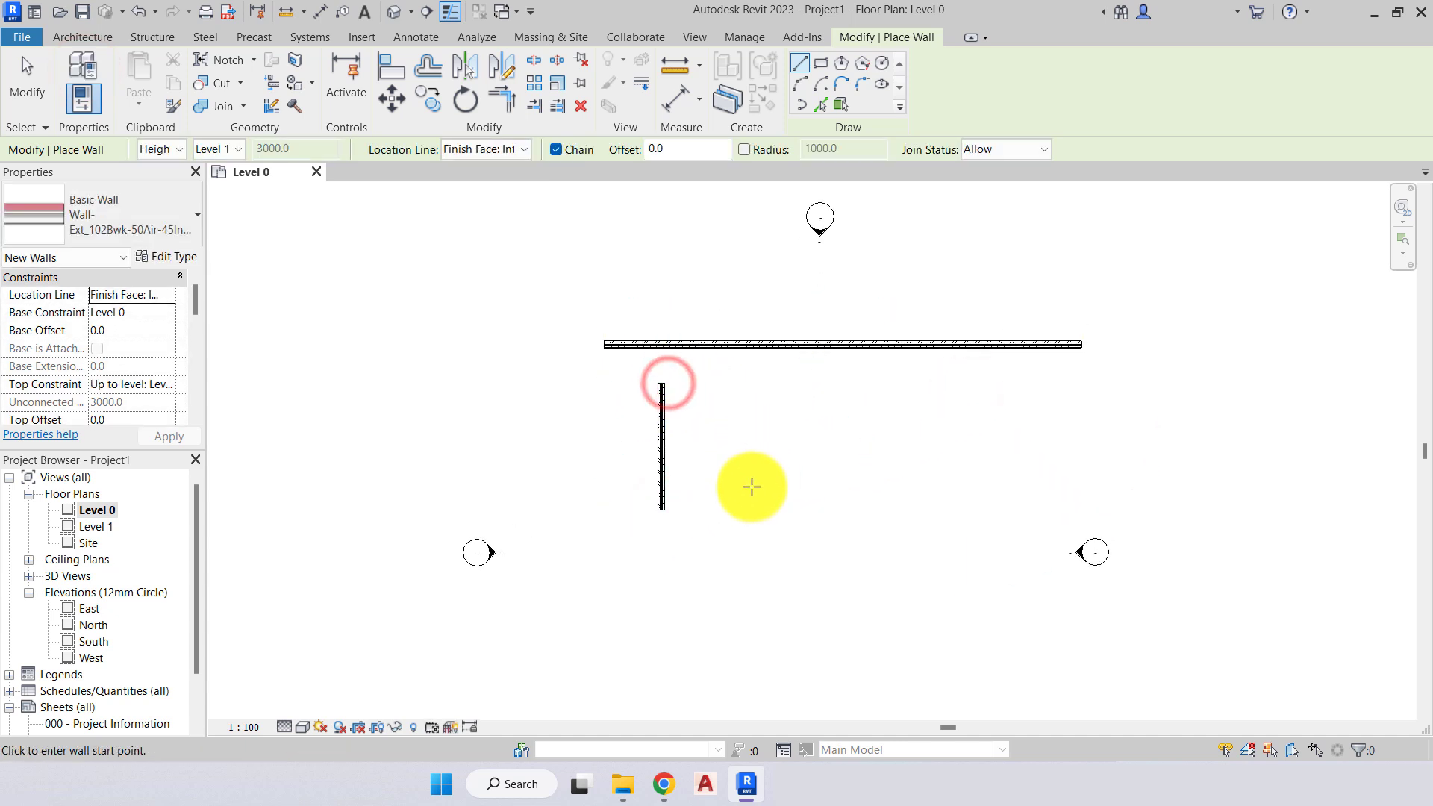
pyautogui.click(749, 486)
pyautogui.click(748, 383)
pyautogui.press('Escape')
# Draw one vertical wall beyond the horizontal wall's left end and a shorter one below its right half, both detached from it.
pyautogui.click(540, 556)
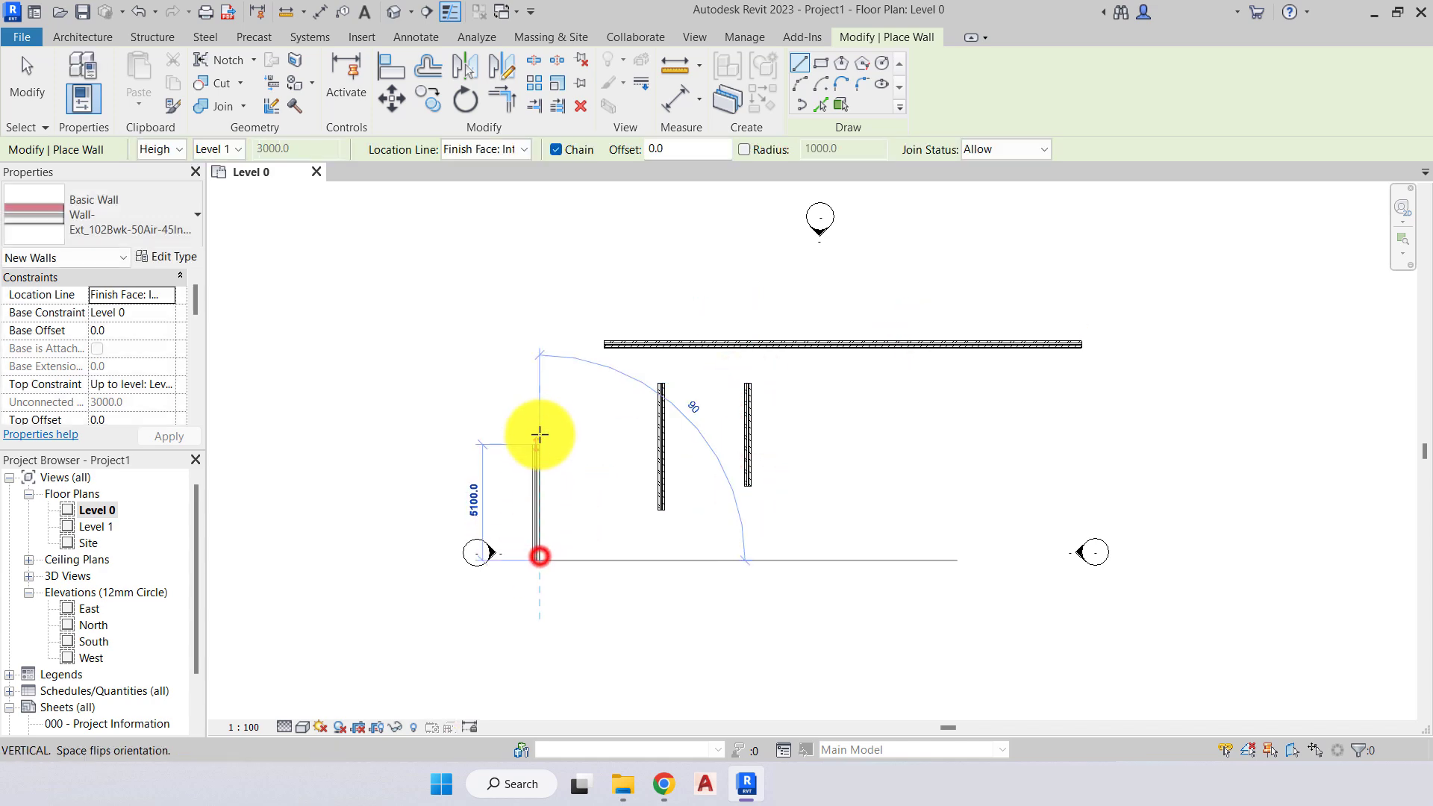
pyautogui.click(539, 418)
pyautogui.press('Escape')
pyautogui.click(893, 442)
pyautogui.click(890, 367)
pyautogui.press('Escape')
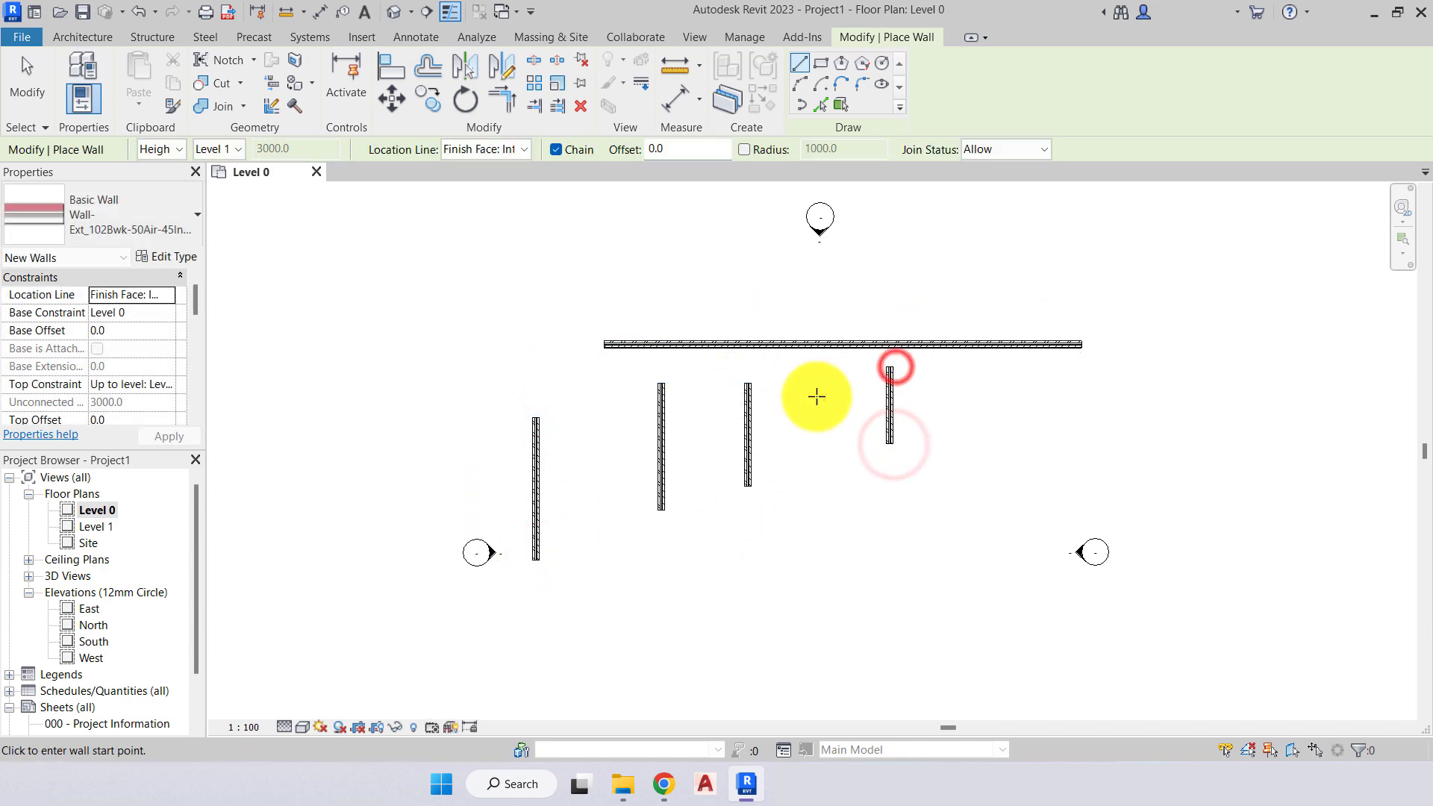
# Join the leftmost vertical wall and the horizontal wall into a corner with Trim/Extend to Corner.
pyautogui.scroll(4, 792, 392)
pyautogui.moveTo(803, 395); pyautogui.dragTo(950, 418, button='middle')
pyautogui.press('Escape')
pyautogui.moveTo(575, 370); pyautogui.dragTo(493, 397, button='middle')
pyautogui.click(856, 38)
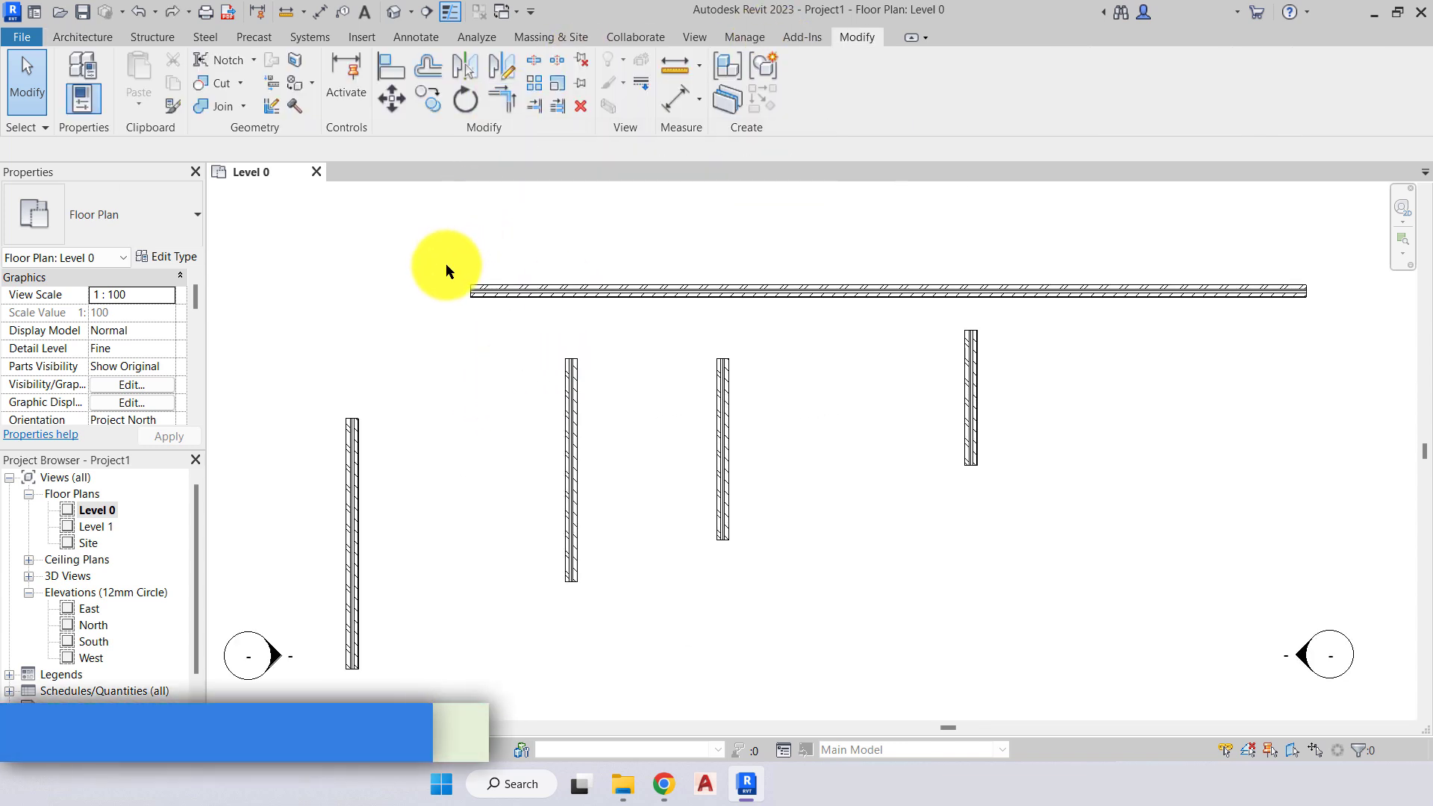
pyautogui.press('t')
pyautogui.press('r')
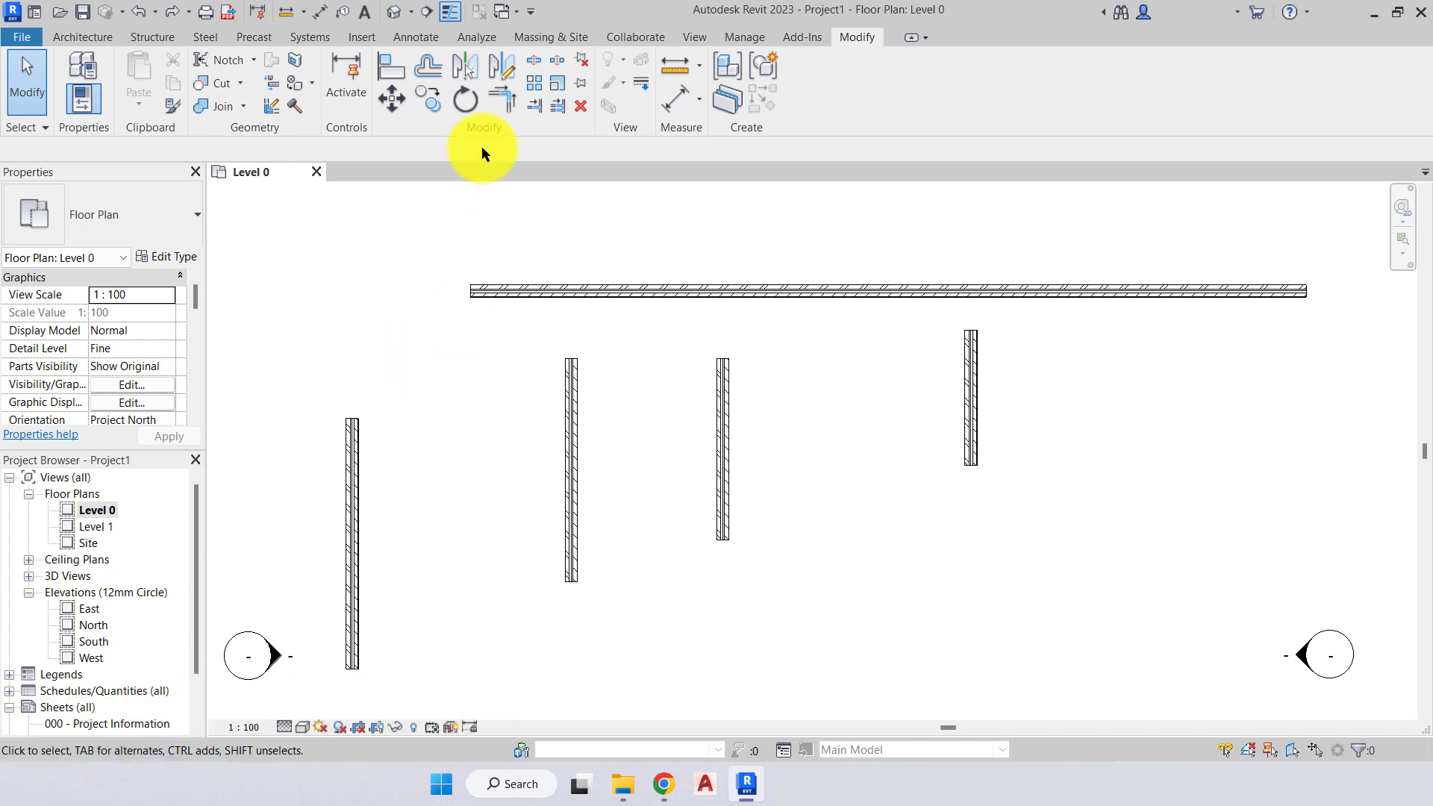
pyautogui.click(573, 289)
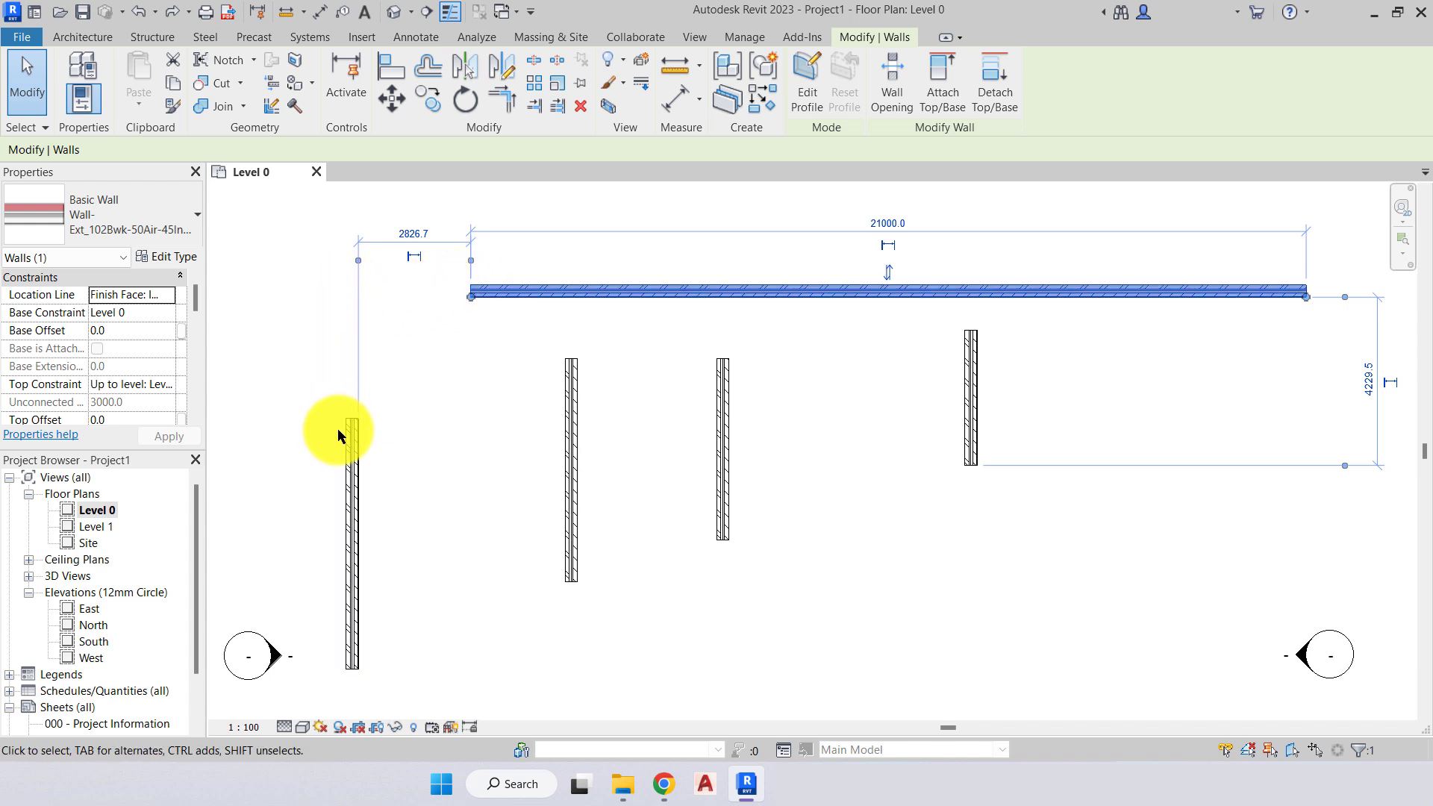
pyautogui.click(497, 97)
pyautogui.click(353, 448)
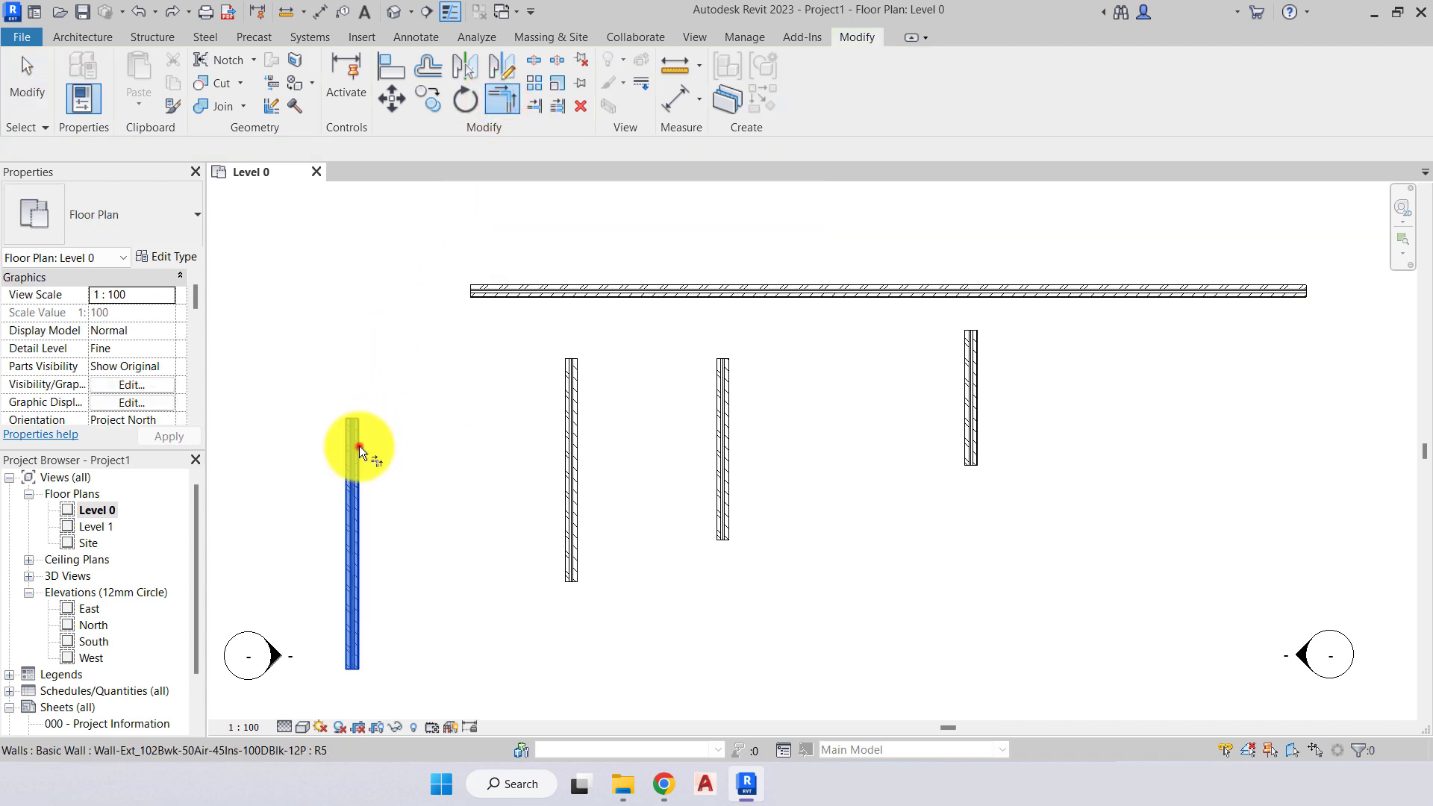
pyautogui.click(517, 288)
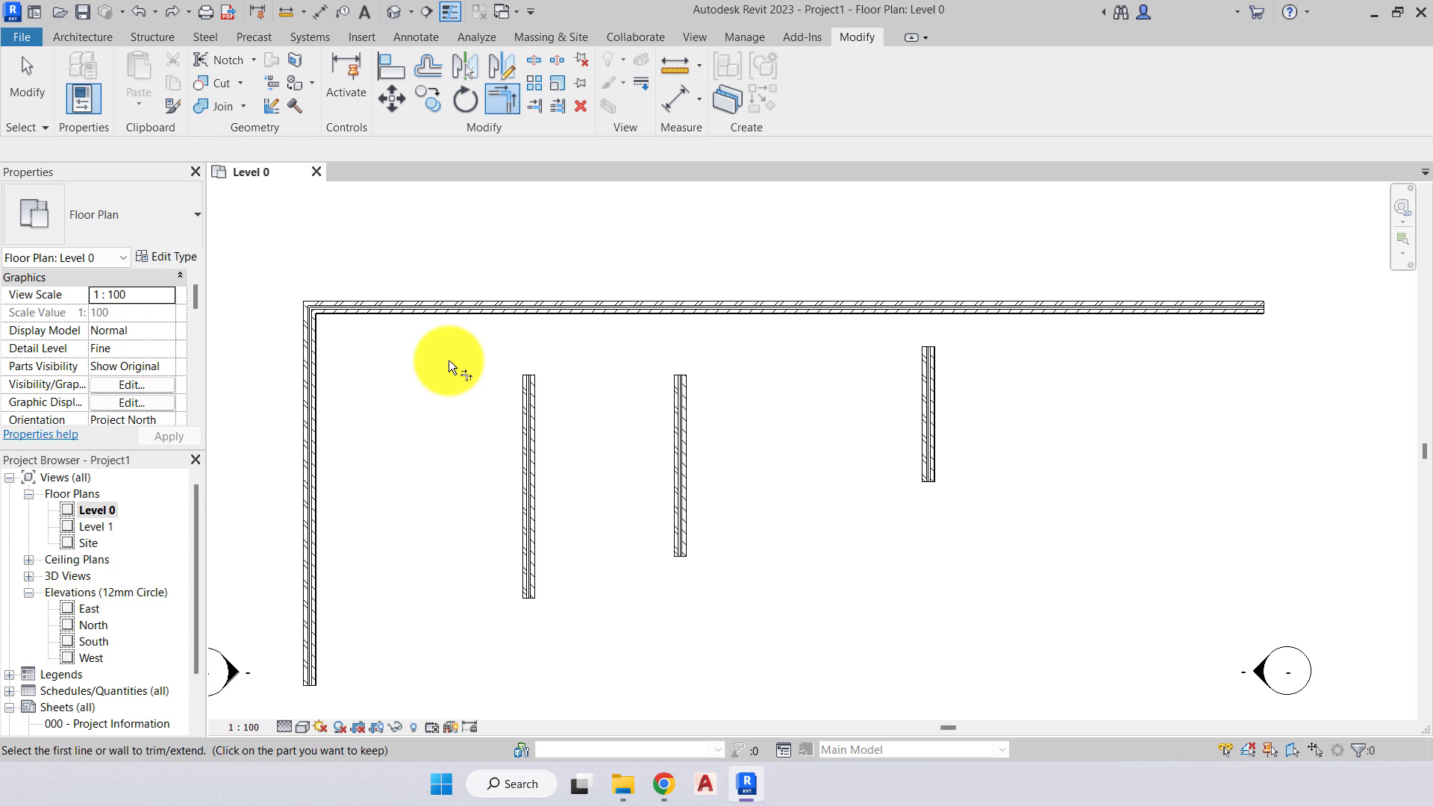
# Try trimming the horizontal wall to a corner with the second vertical wall, keeping its right-hand part, and undo it.
pyautogui.moveTo(526, 338); pyautogui.dragTo(473, 374, button='middle')
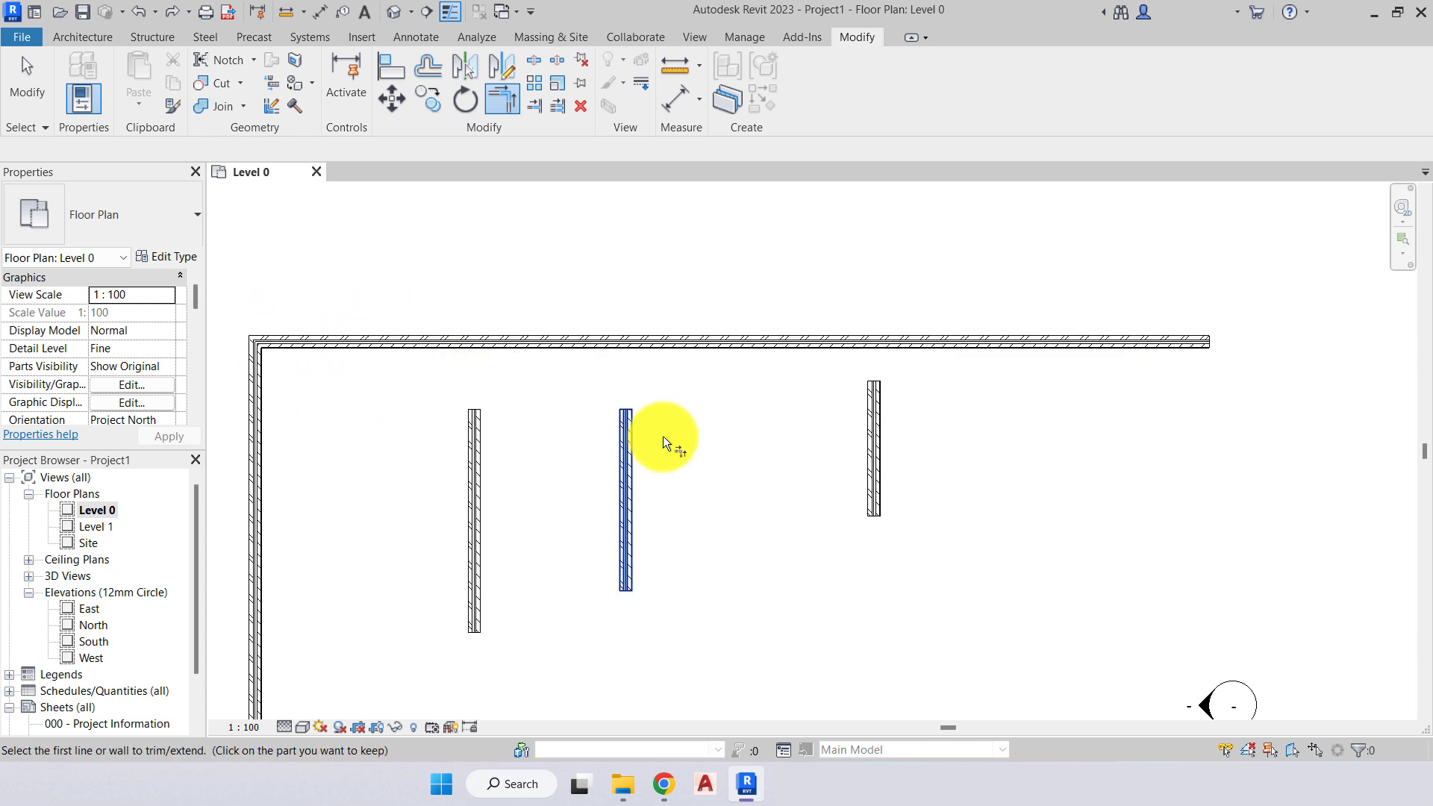
pyautogui.click(639, 347)
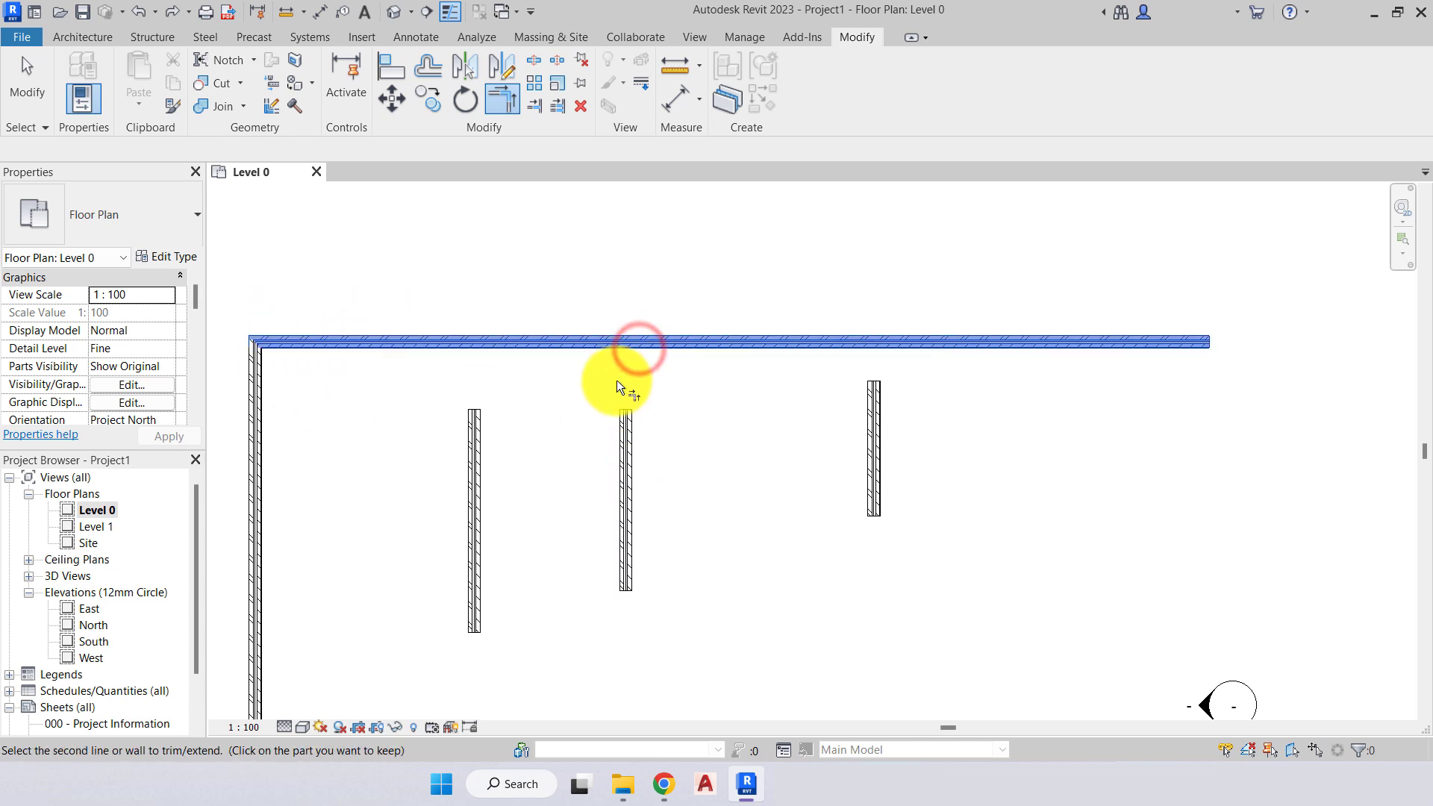
pyautogui.click(482, 486)
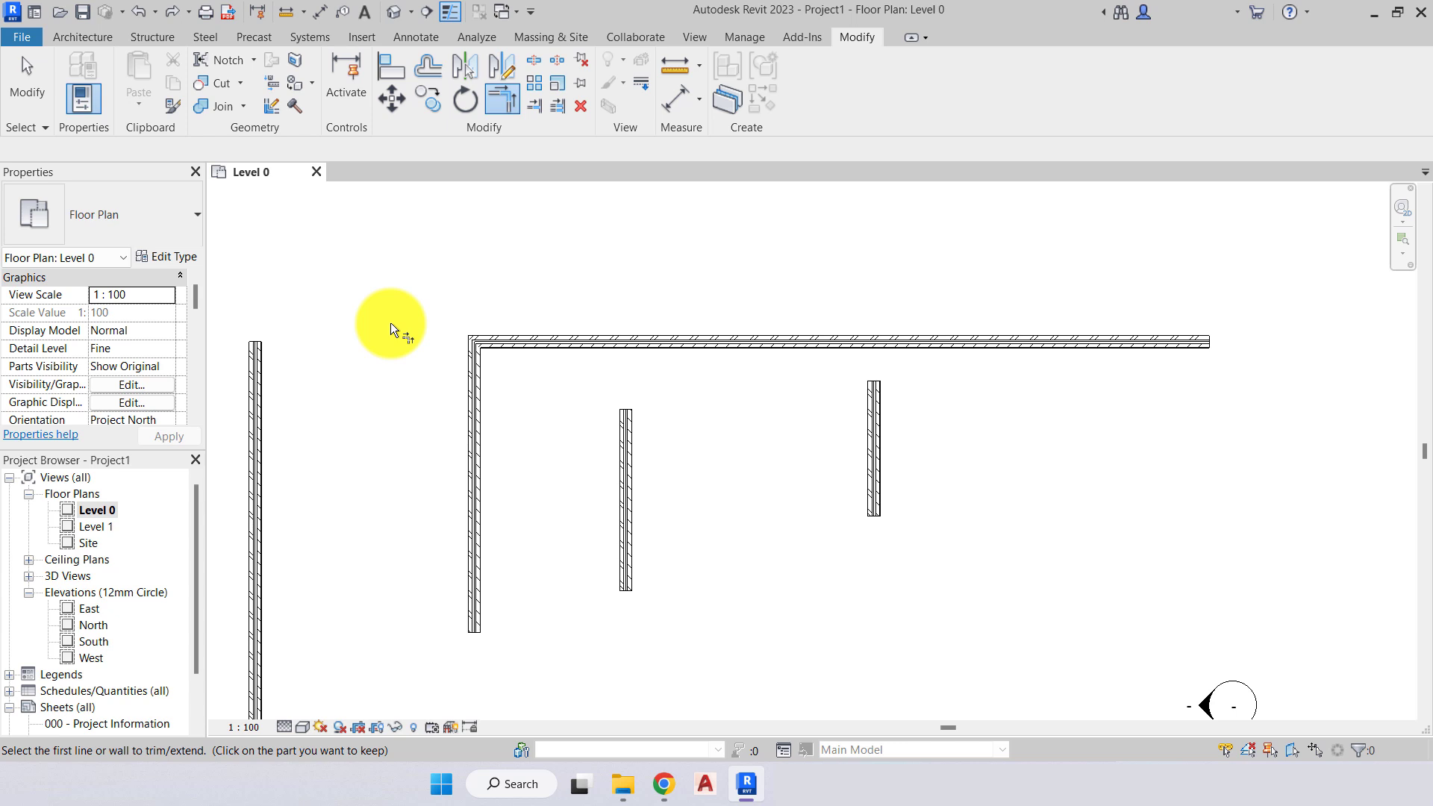
pyautogui.hotkey('ctrl', 'z')
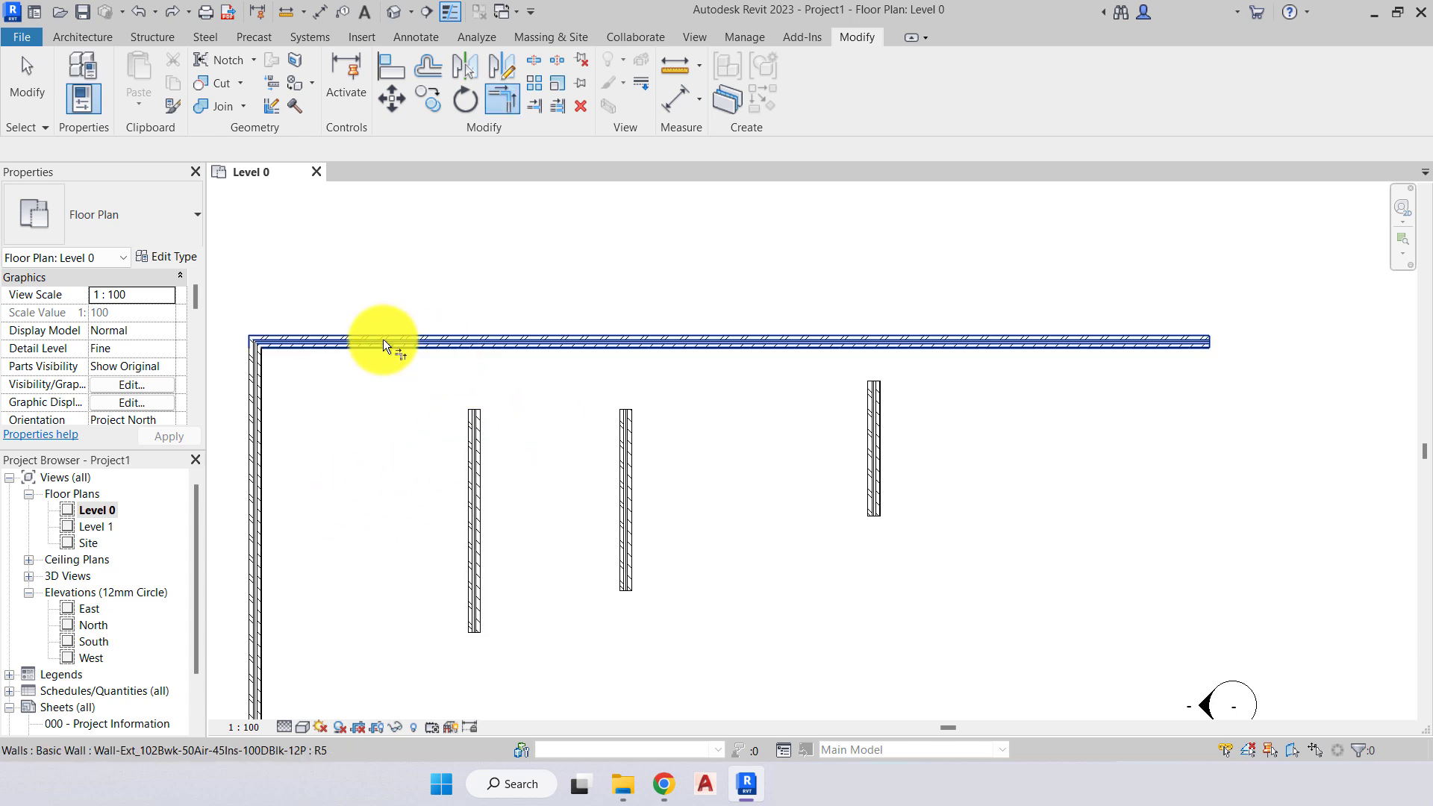
# Try the same corner trim keeping the horizontal wall's part left of the second vertical wall, and undo it.
pyautogui.click(316, 343)
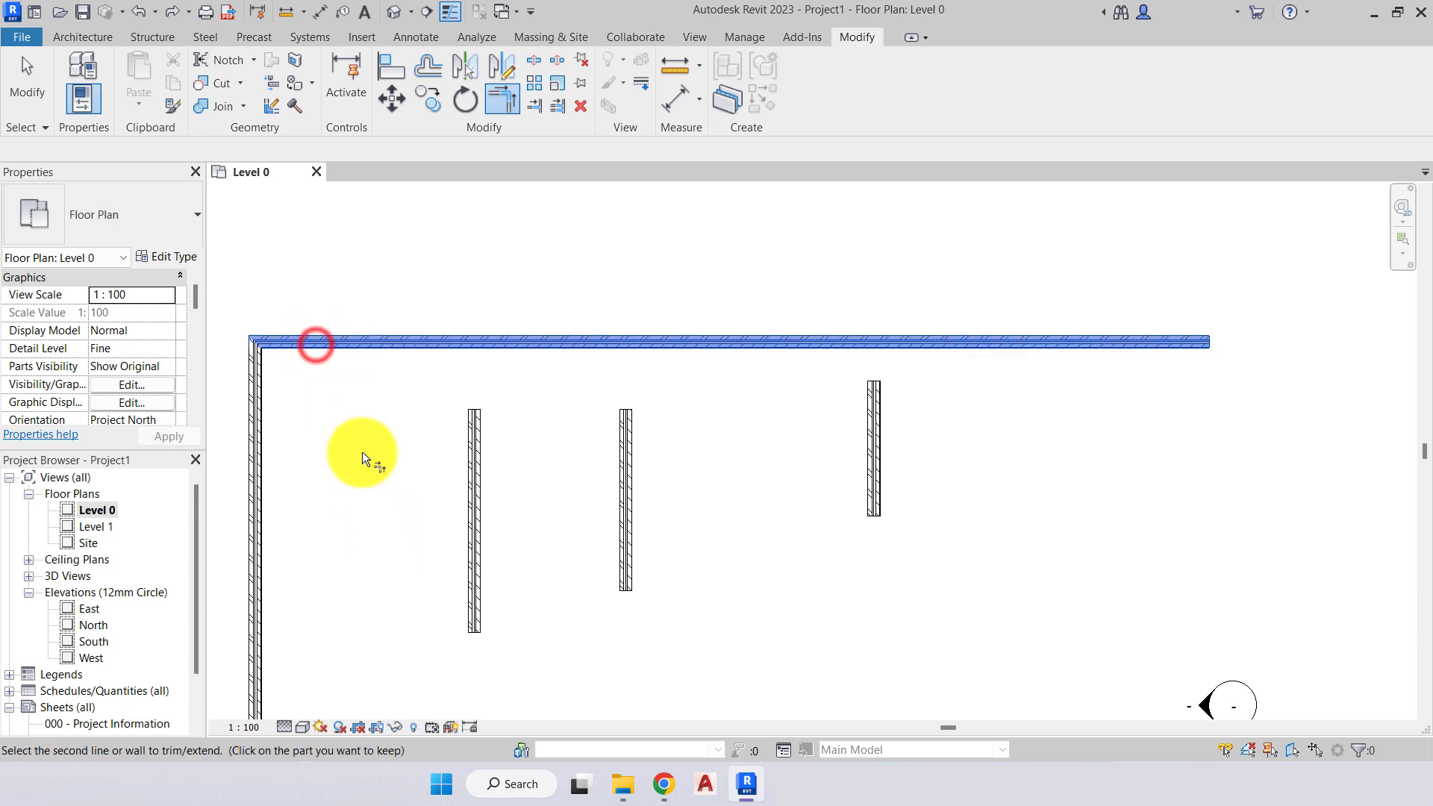
pyautogui.click(468, 497)
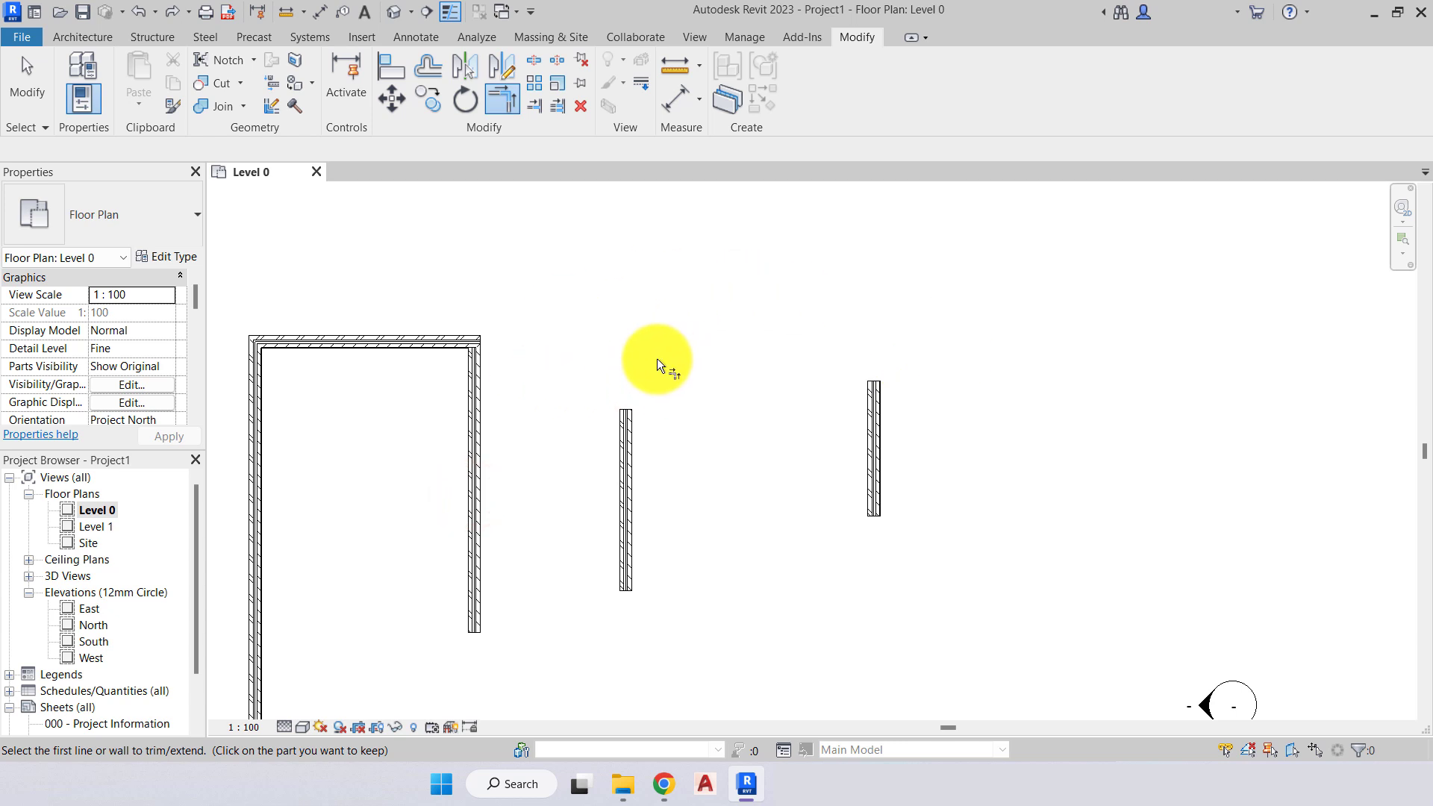
pyautogui.hotkey('ctrl', 'z')
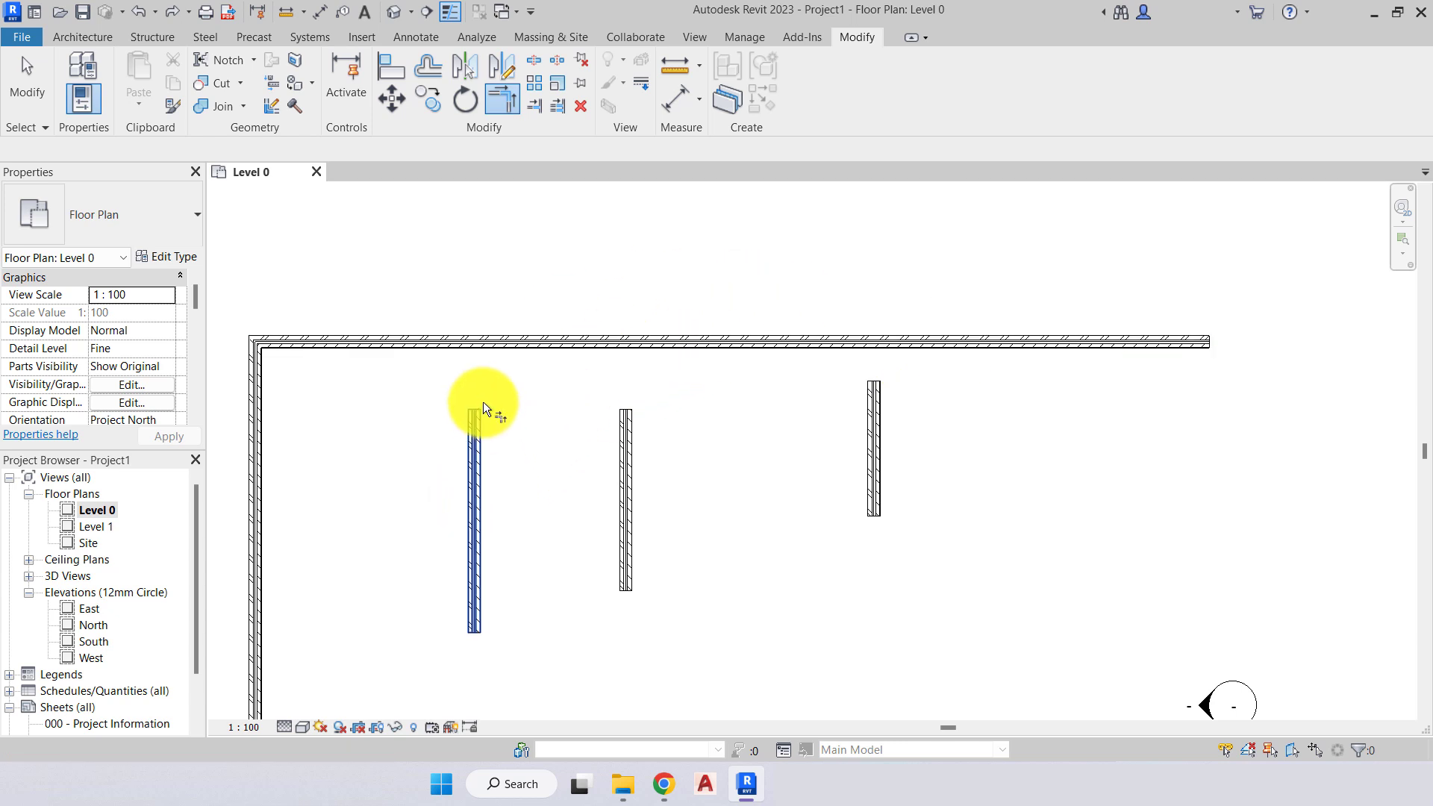
# Trim the horizontal wall and the second vertical wall from the left into a corner, keeping the horizontal part right of it.
pyautogui.click(681, 344)
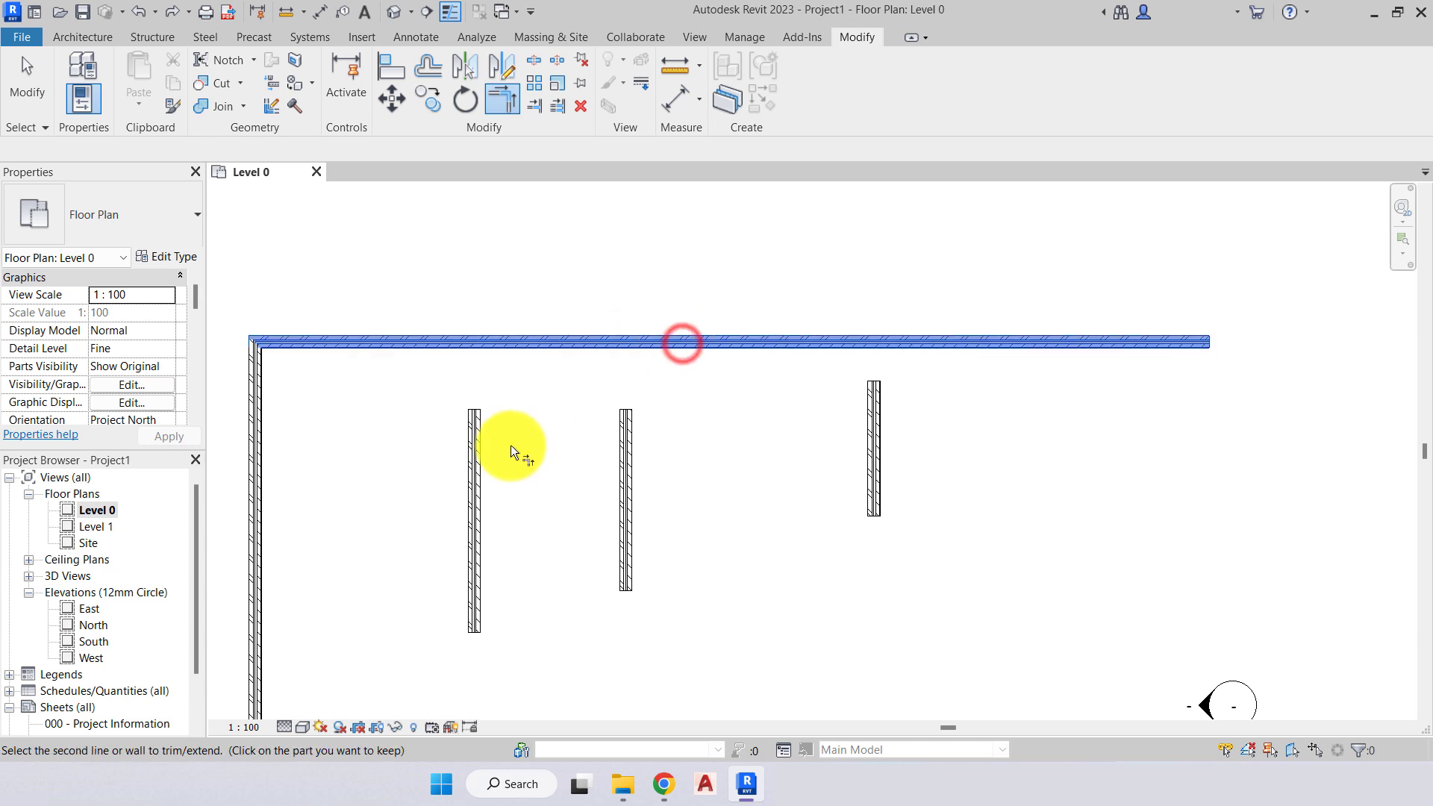
pyautogui.click(472, 485)
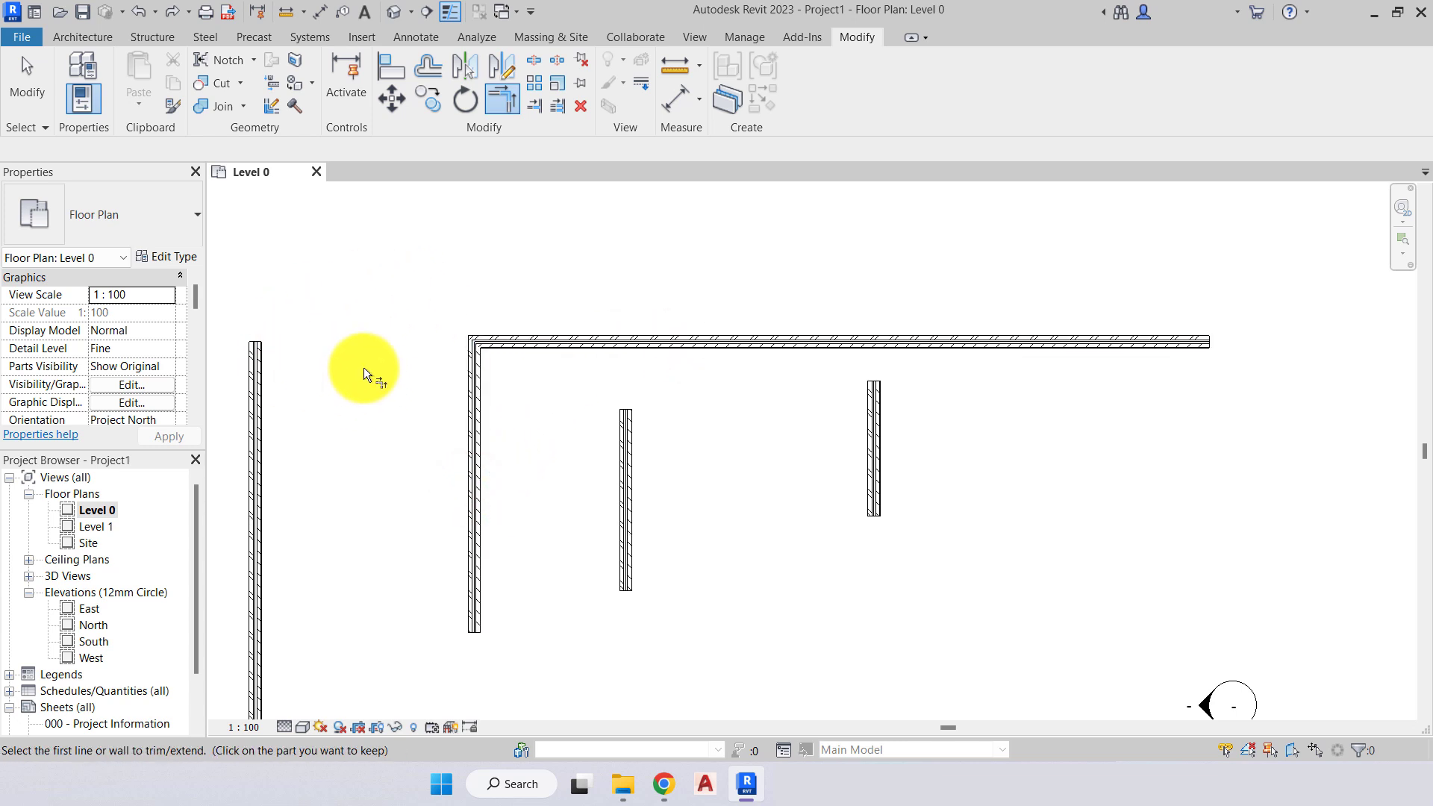
pyautogui.press('Escape')
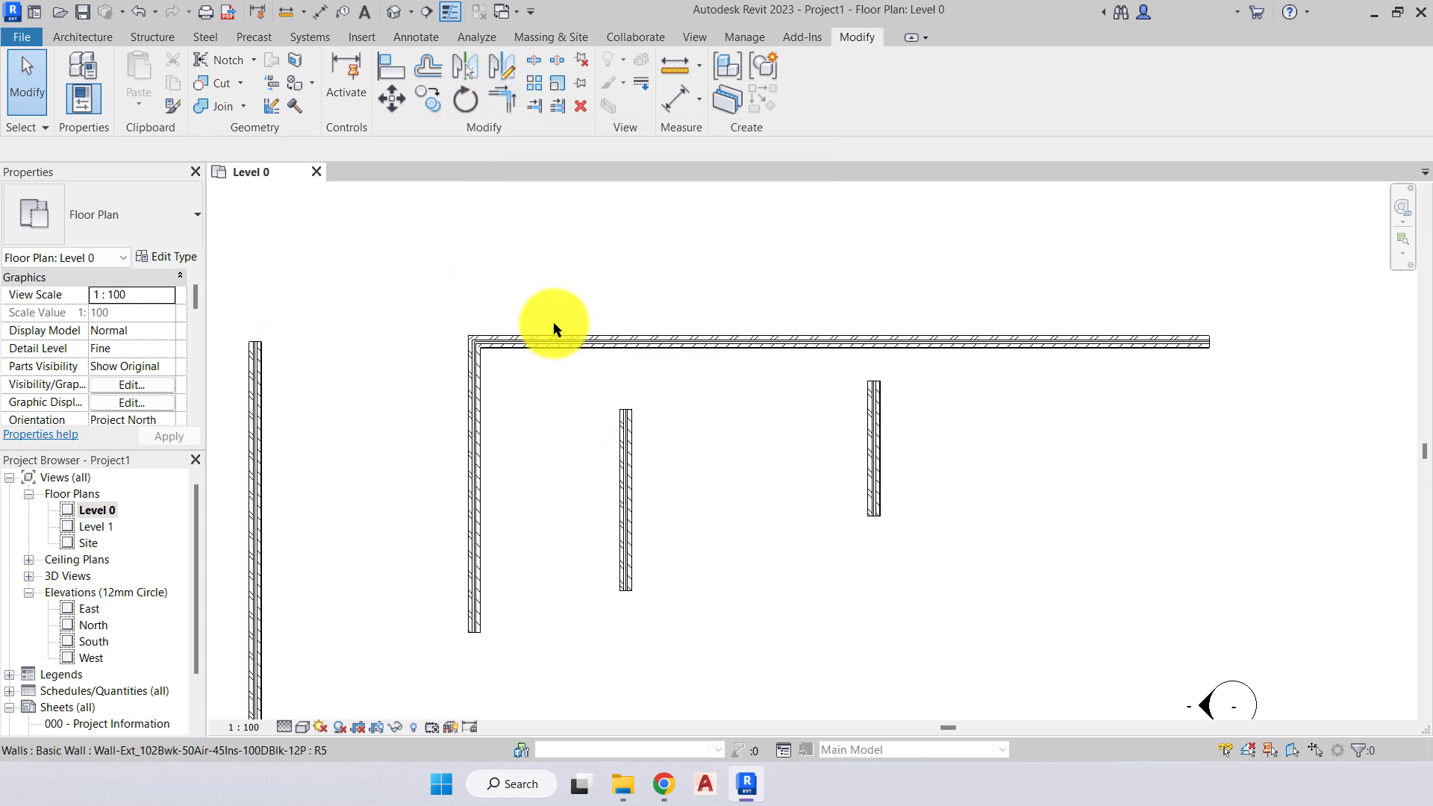
# Try extending the middle vertical wall to the horizontal wall's lower face with Trim/Extend Single Element, and undo it.
pyautogui.moveTo(595, 384); pyautogui.dragTo(425, 418, button='middle')
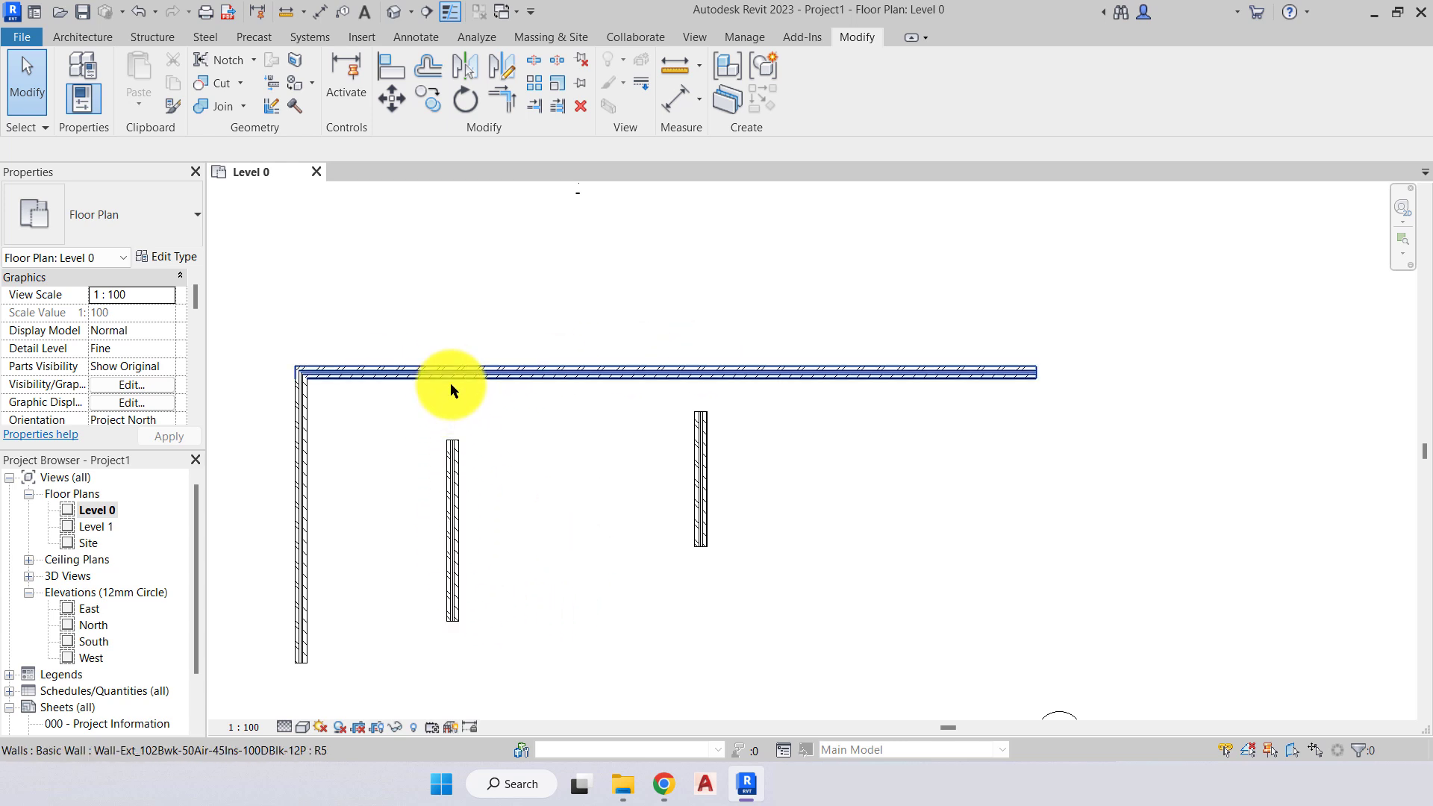
pyautogui.moveTo(518, 271); pyautogui.dragTo(520, 297, button='middle')
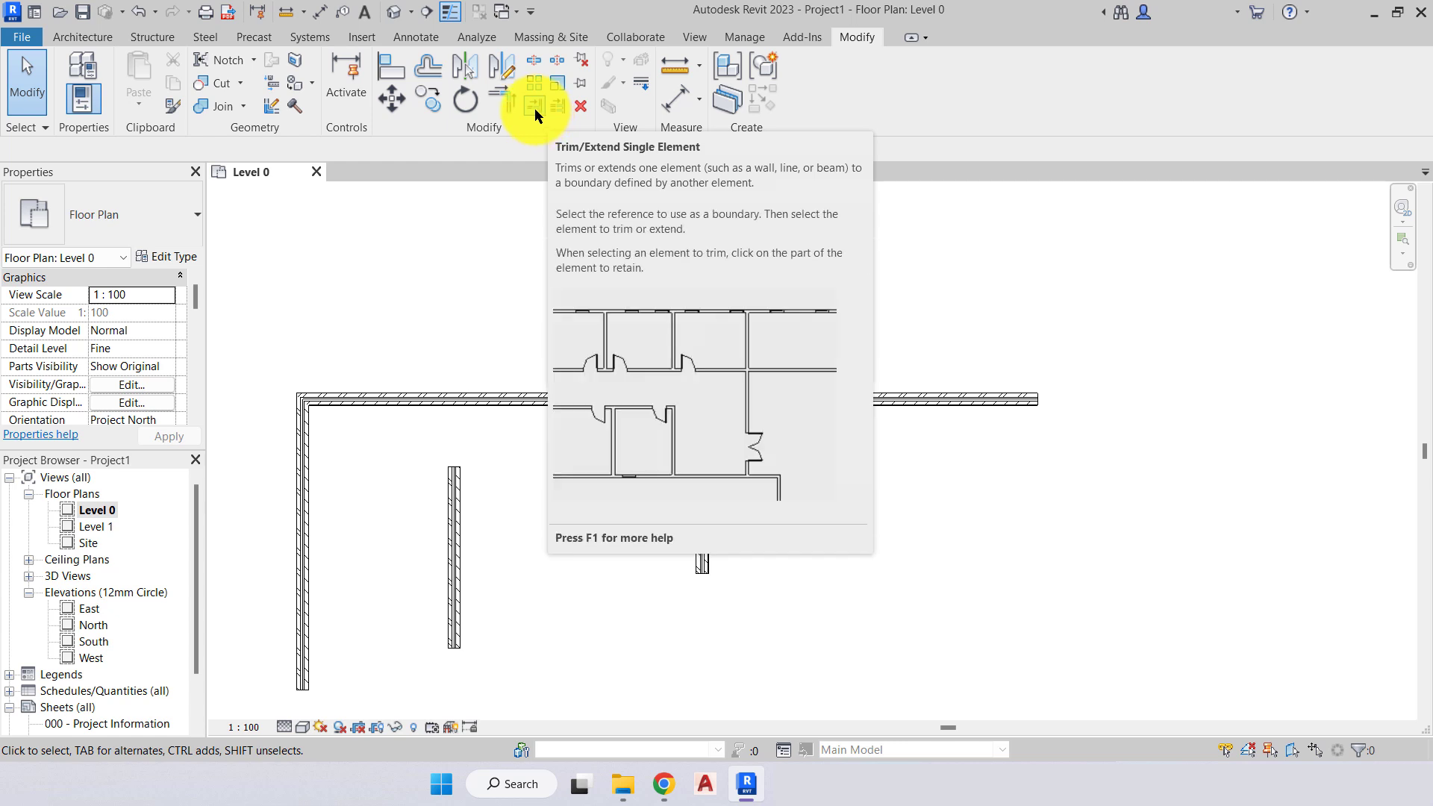
pyautogui.click(534, 109)
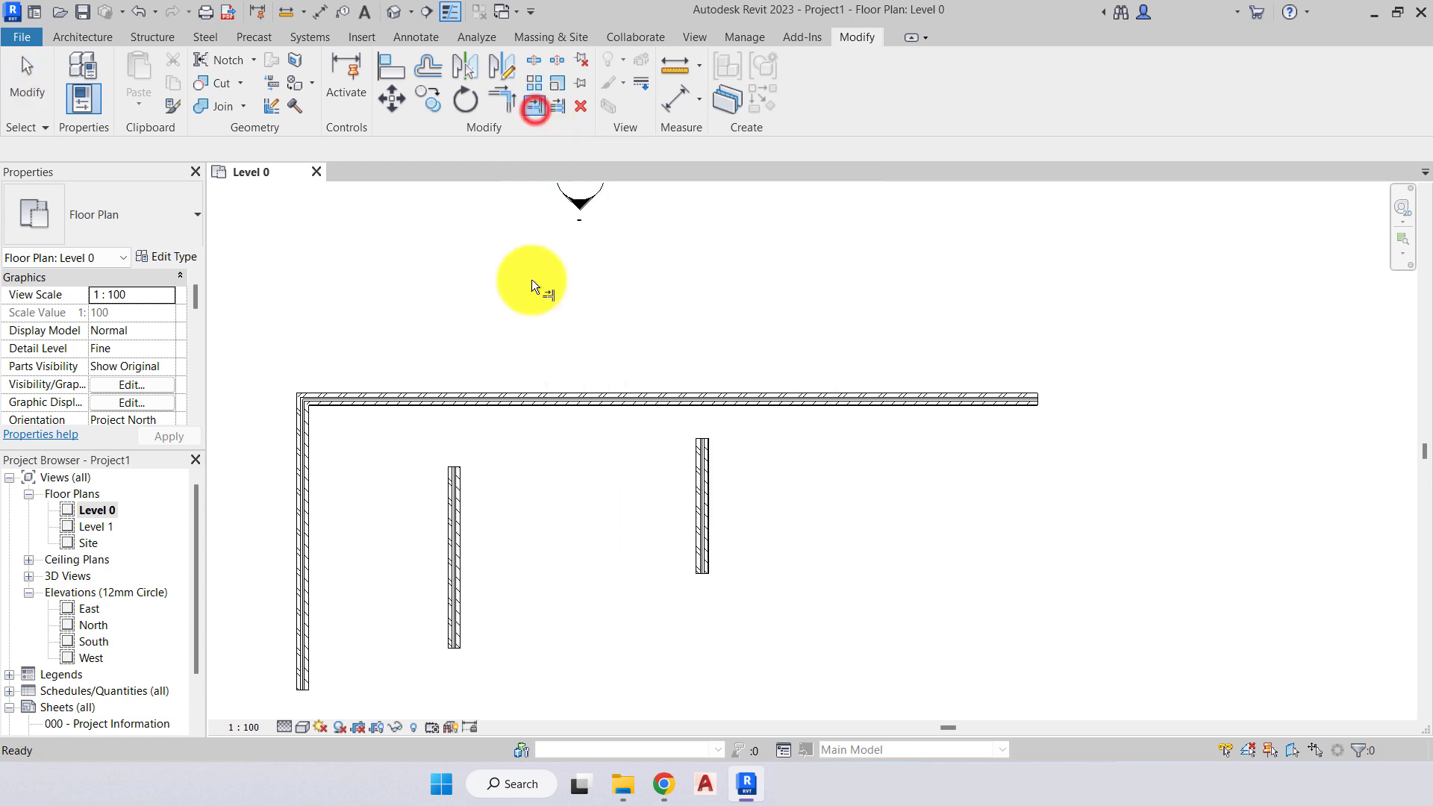
pyautogui.click(482, 406)
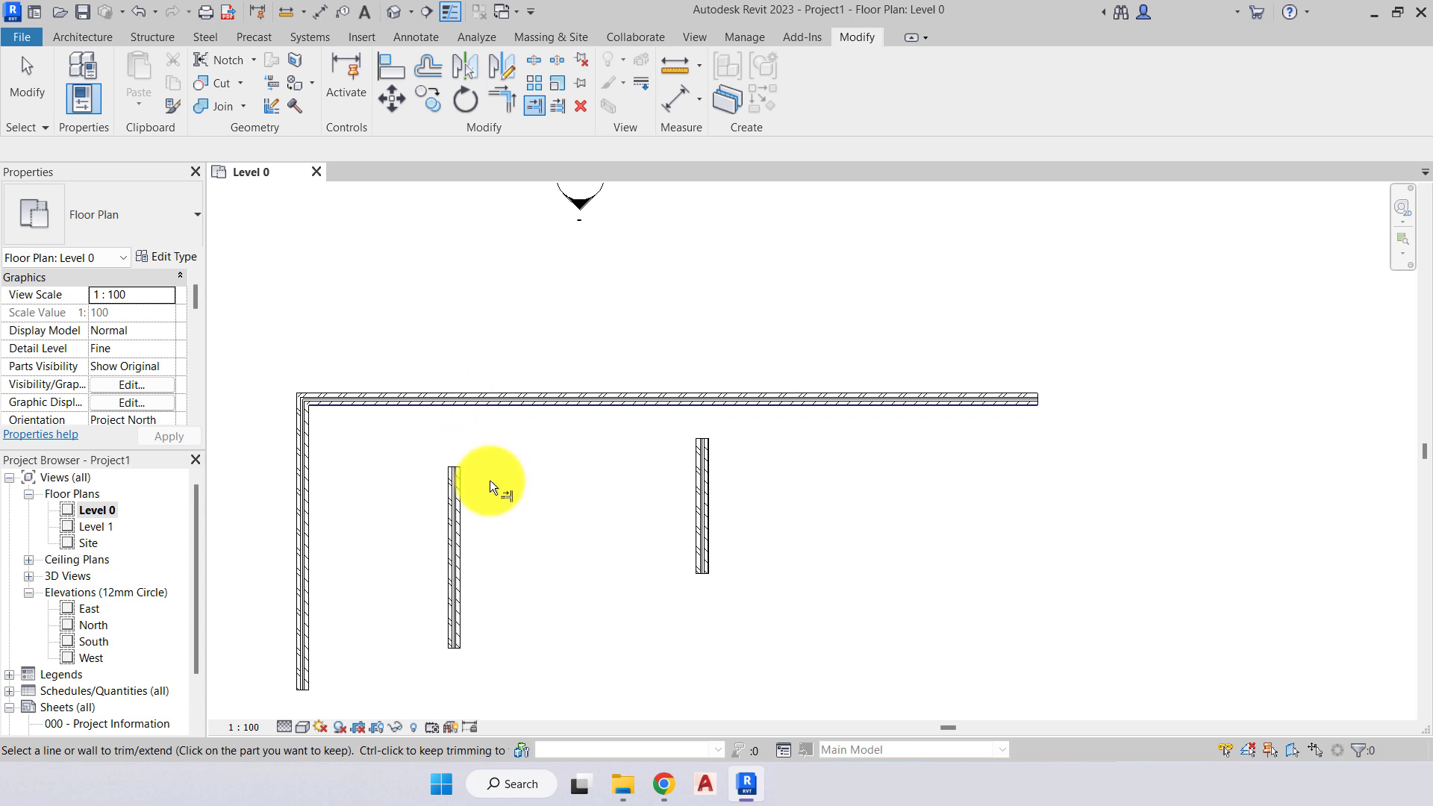
pyautogui.click(455, 495)
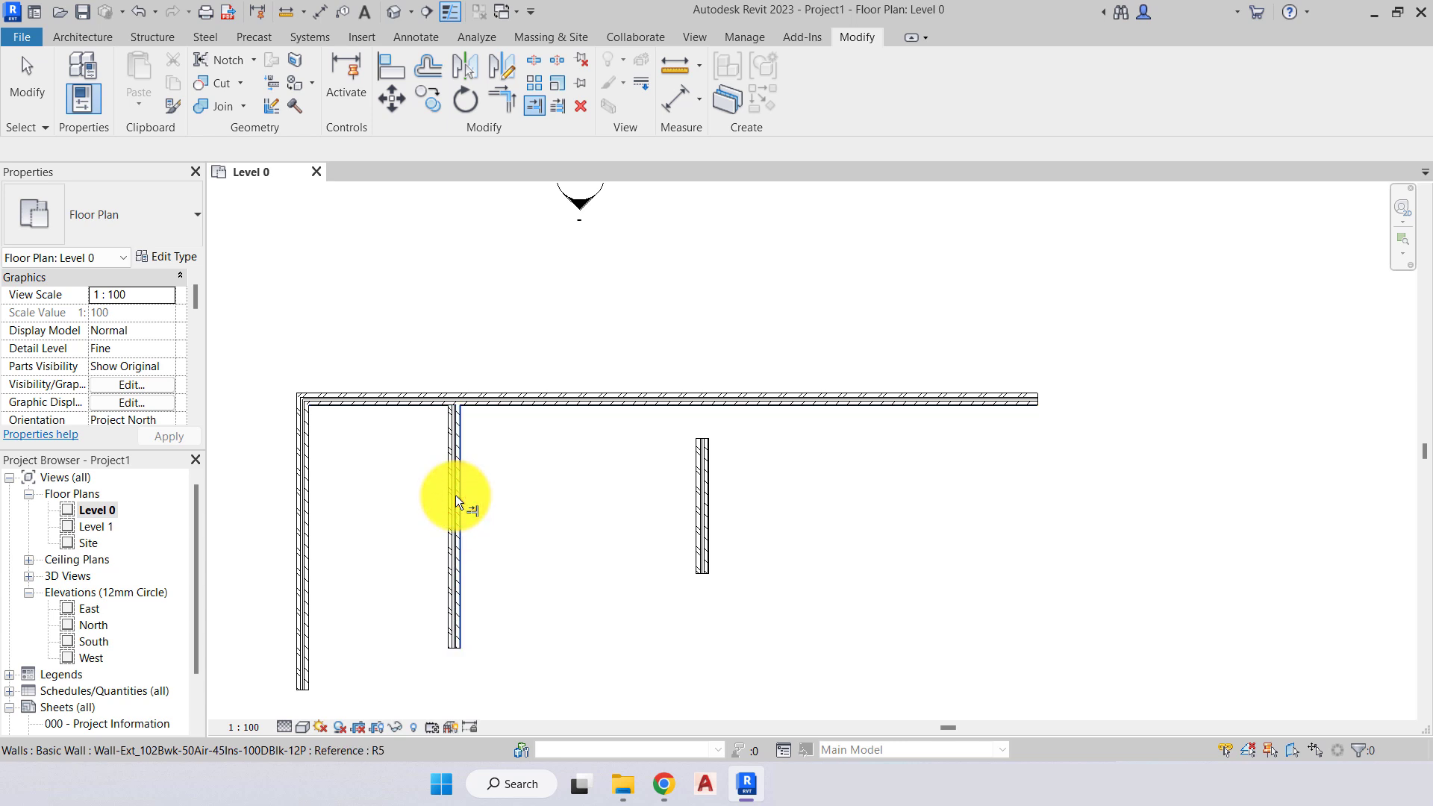
pyautogui.press('Escape')
pyautogui.press('Escape')
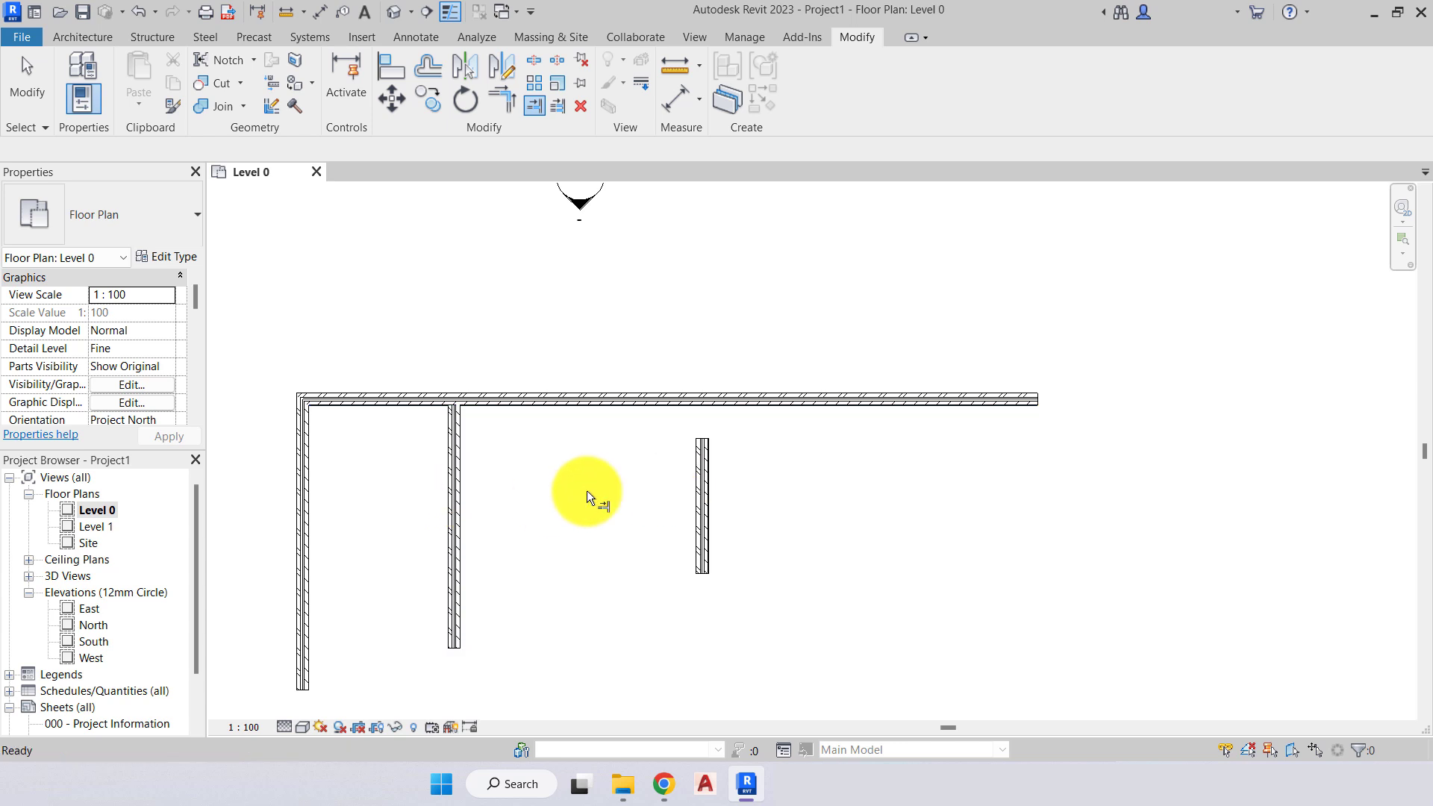
pyautogui.hotkey('ctrl', 'z')
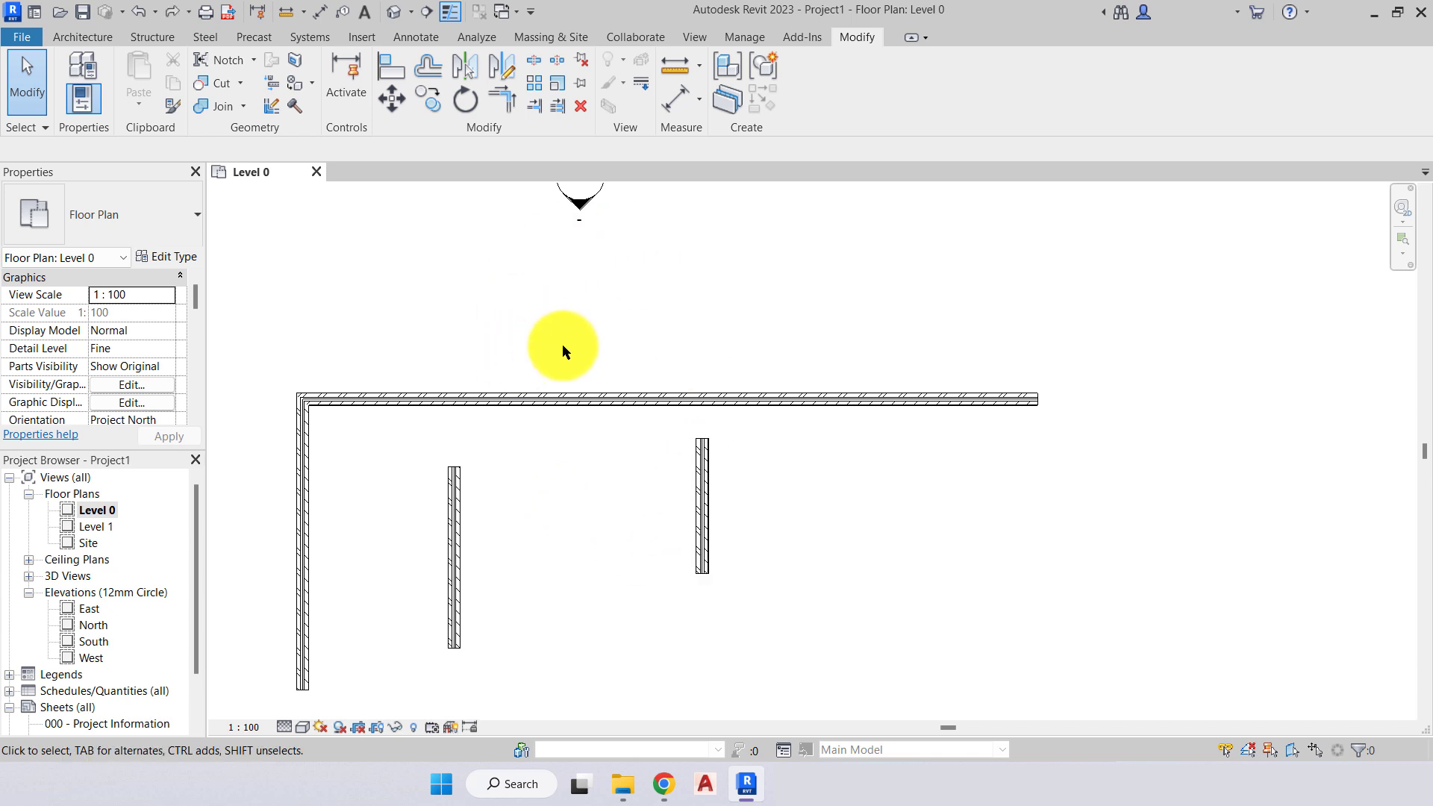
# Extend both detached vertical walls below the horizontal wall up to its lower face with Trim/Extend Multiple Elements.
pyautogui.click(558, 106)
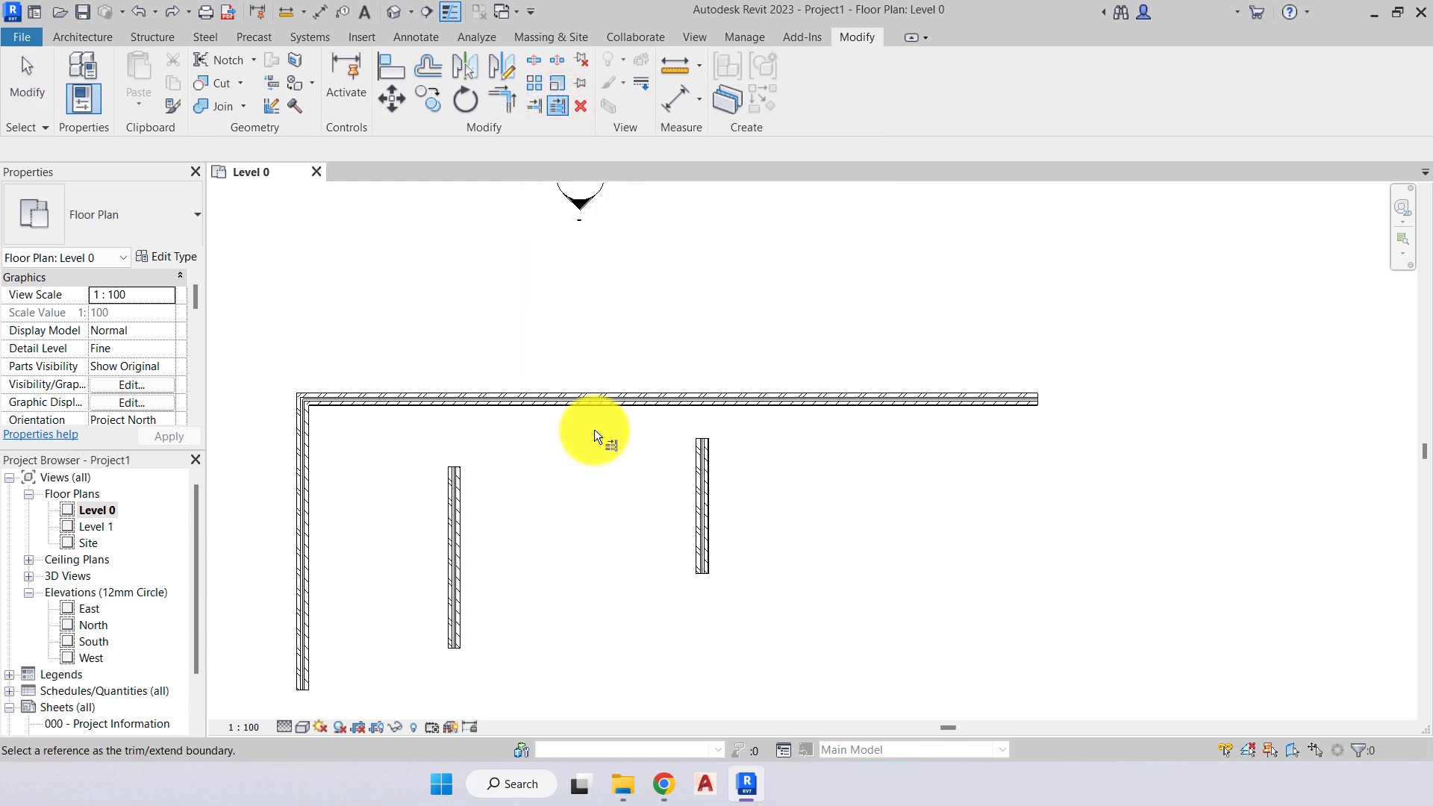
pyautogui.click(593, 408)
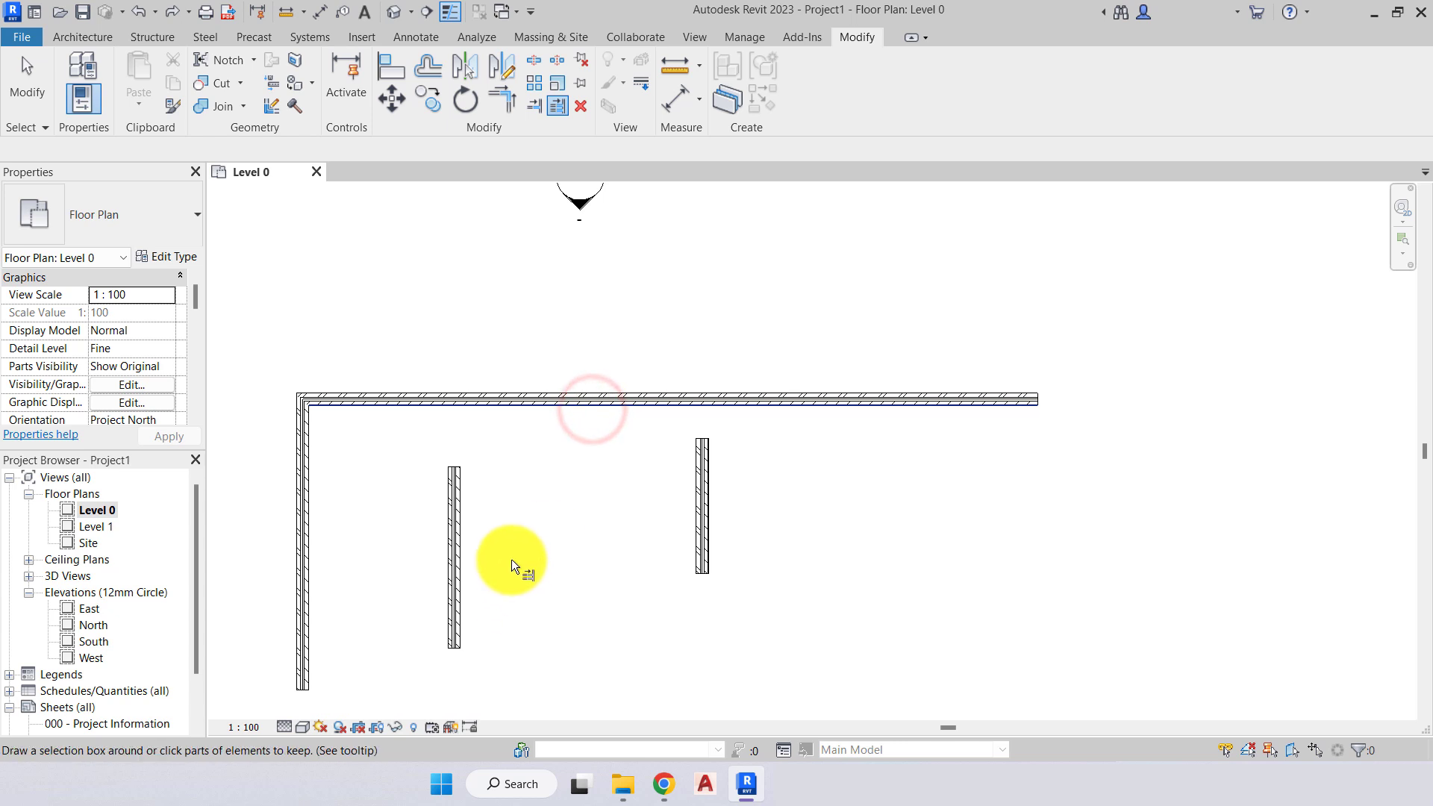
pyautogui.click(457, 494)
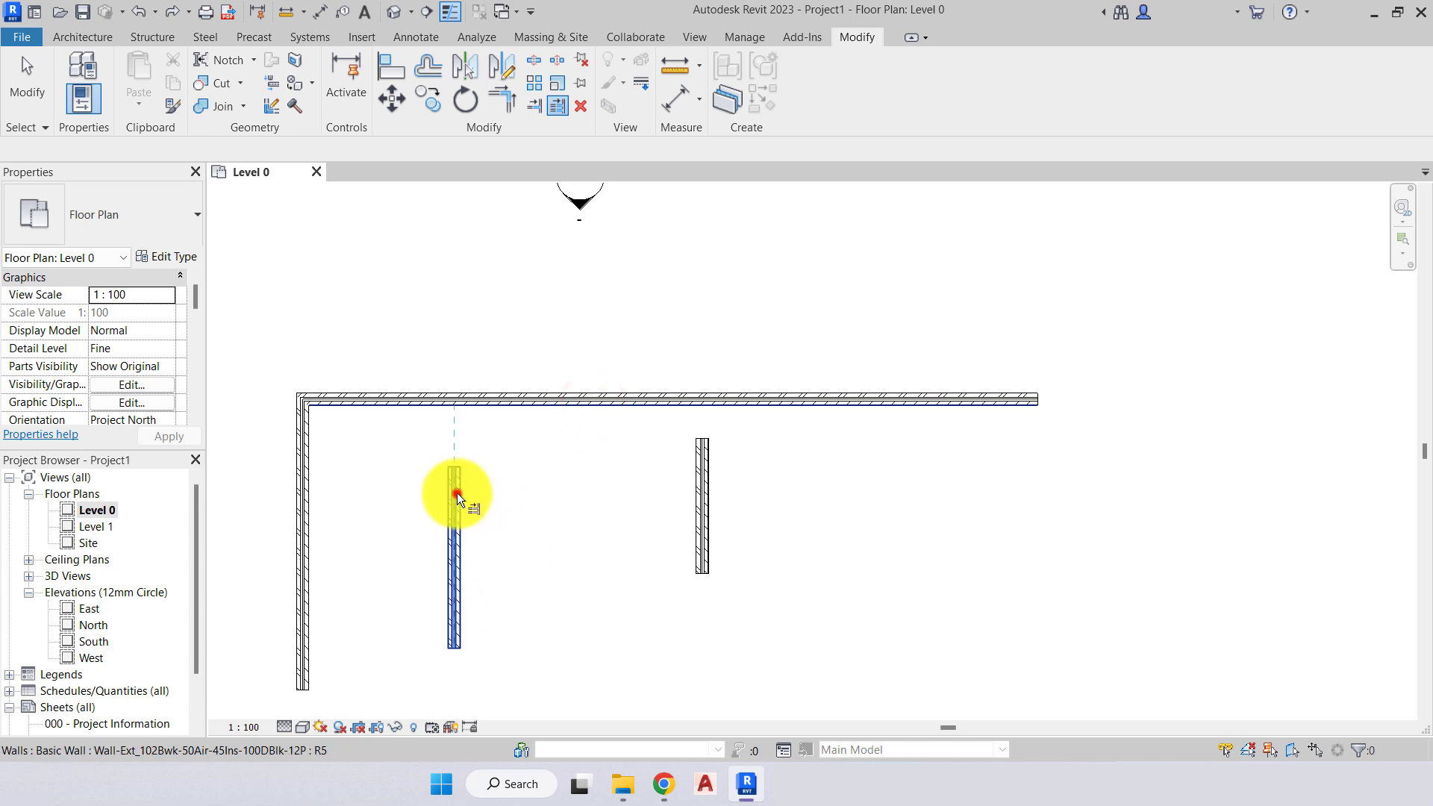
pyautogui.click(701, 475)
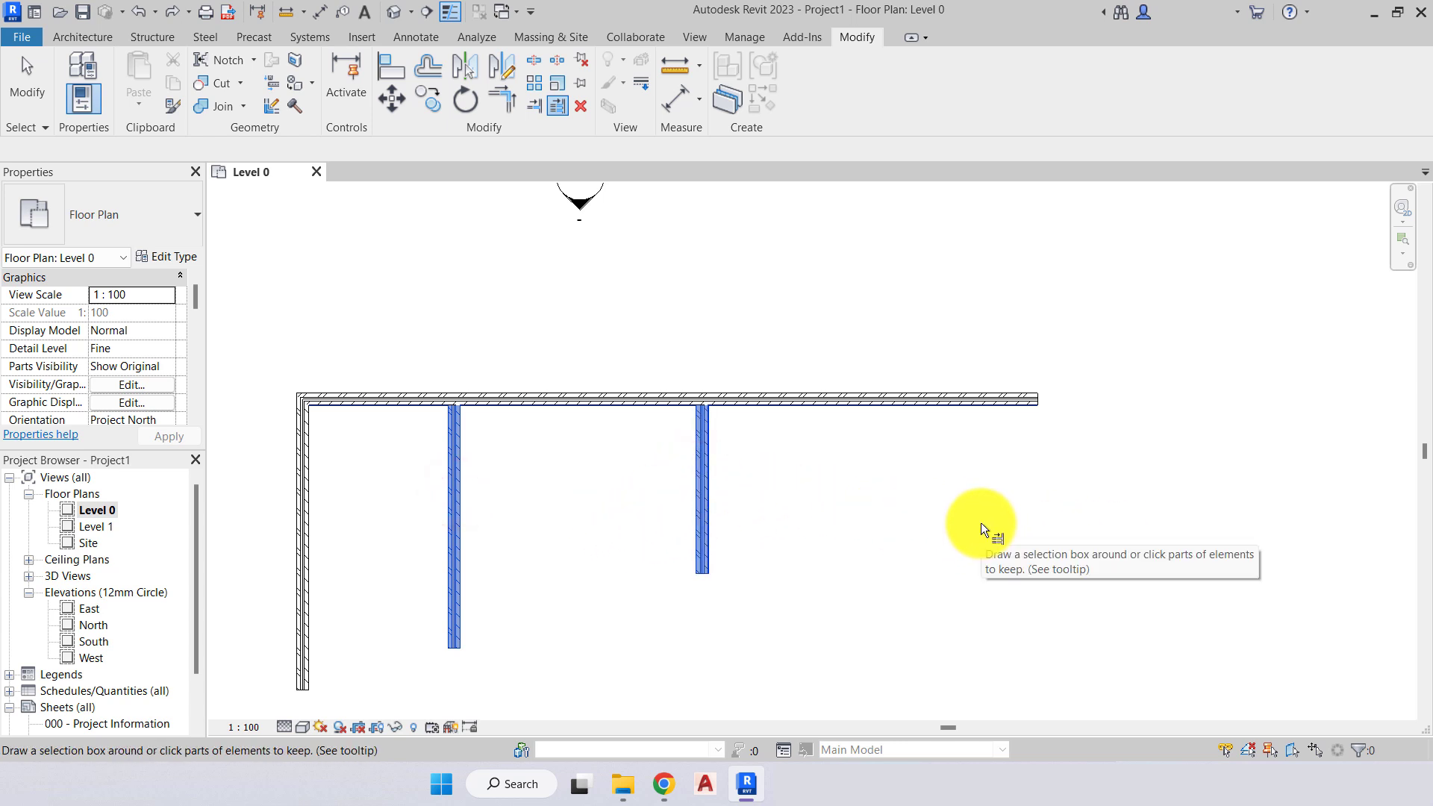
pyautogui.press('Escape')
pyautogui.press('Escape')
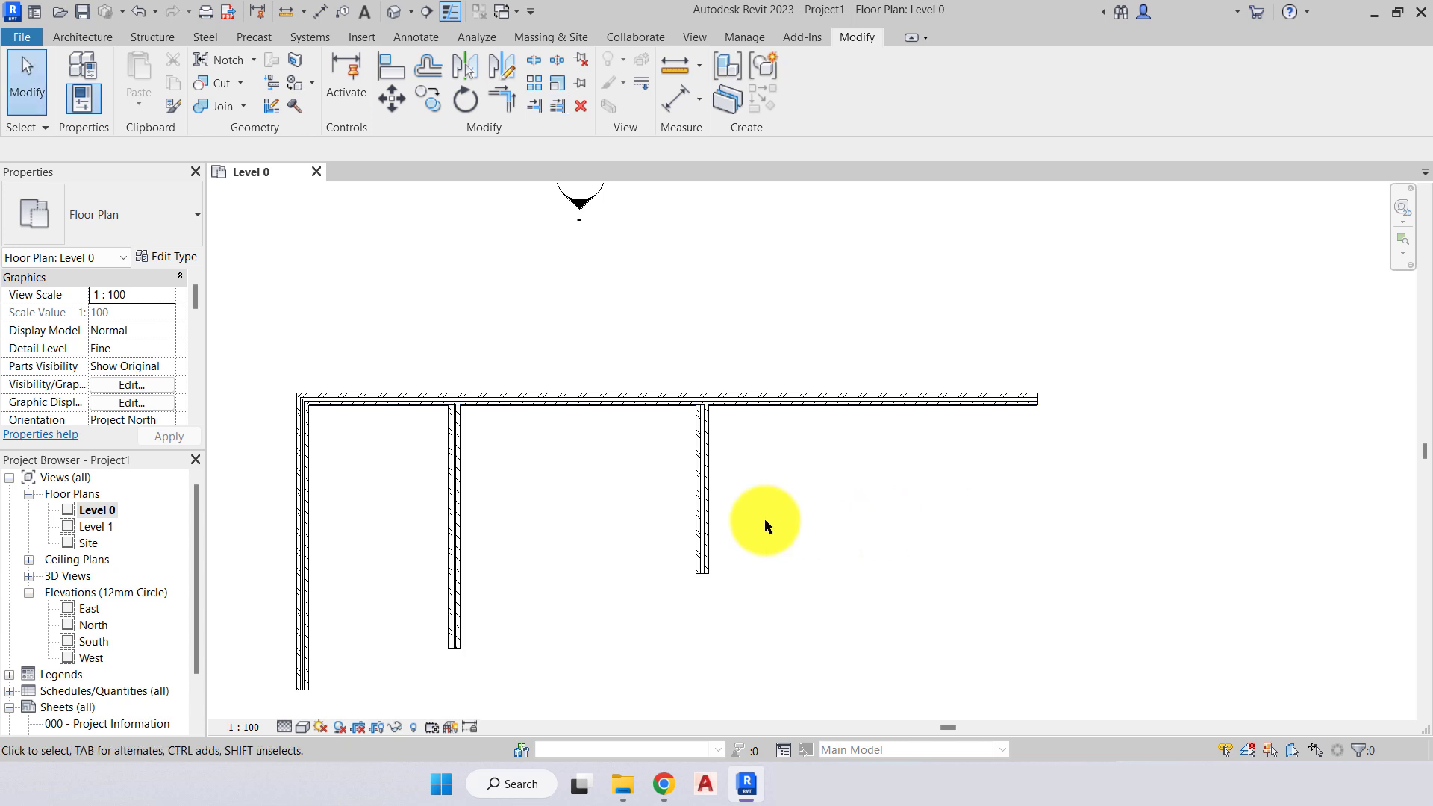
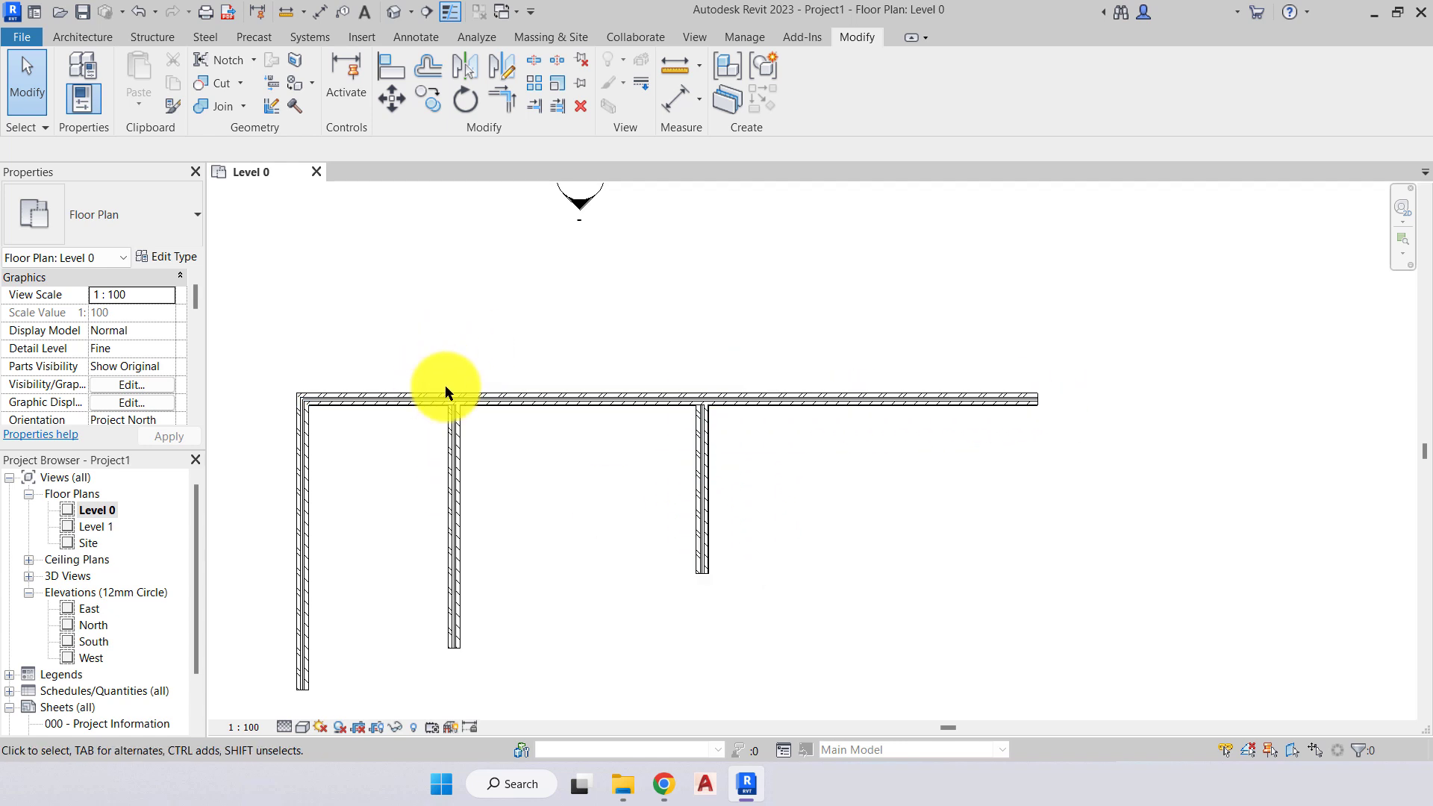
# Try trimming the horizontal wall's right part and the third vertical wall into a corner, and cancel it.
pyautogui.click(505, 97)
pyautogui.click(767, 396)
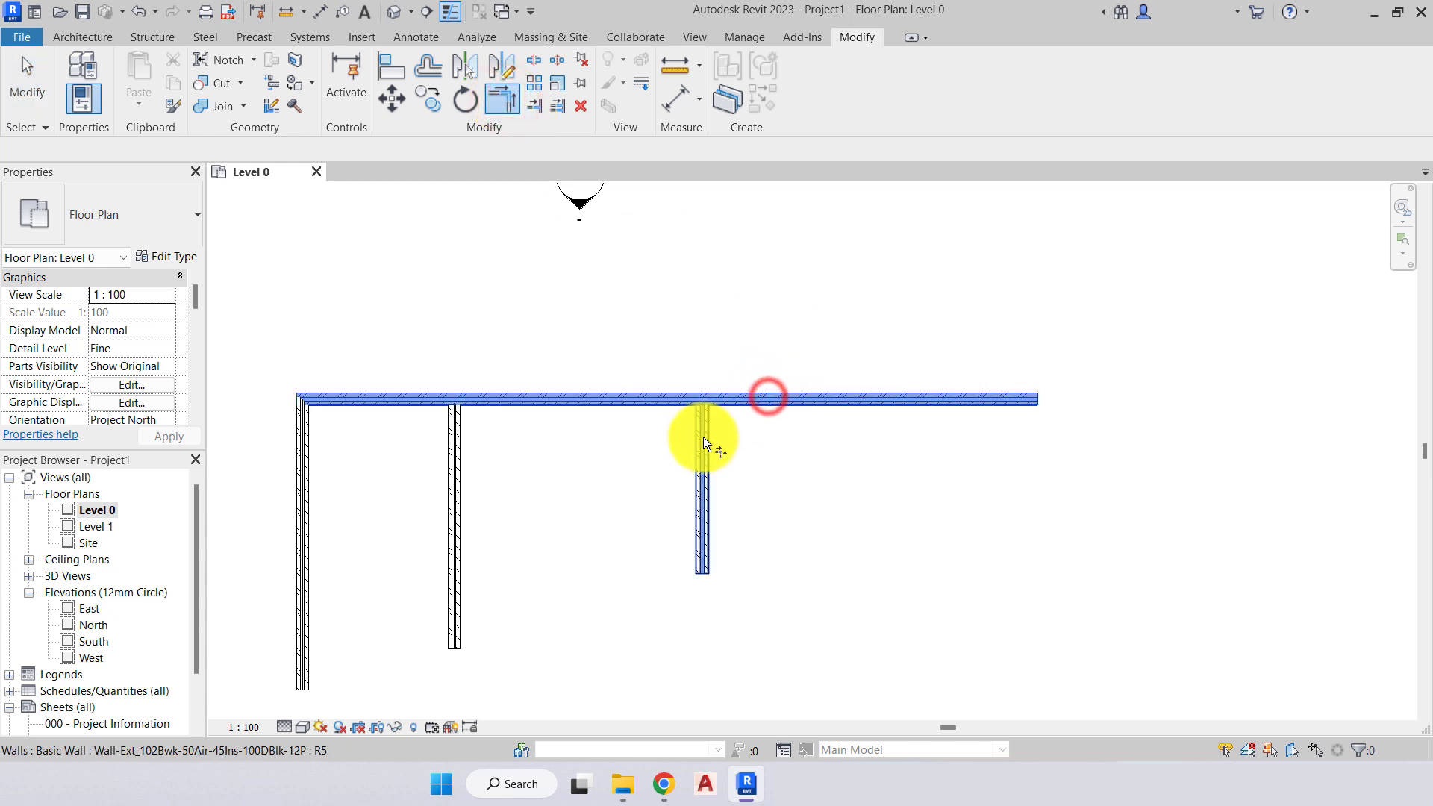
pyautogui.click(703, 438)
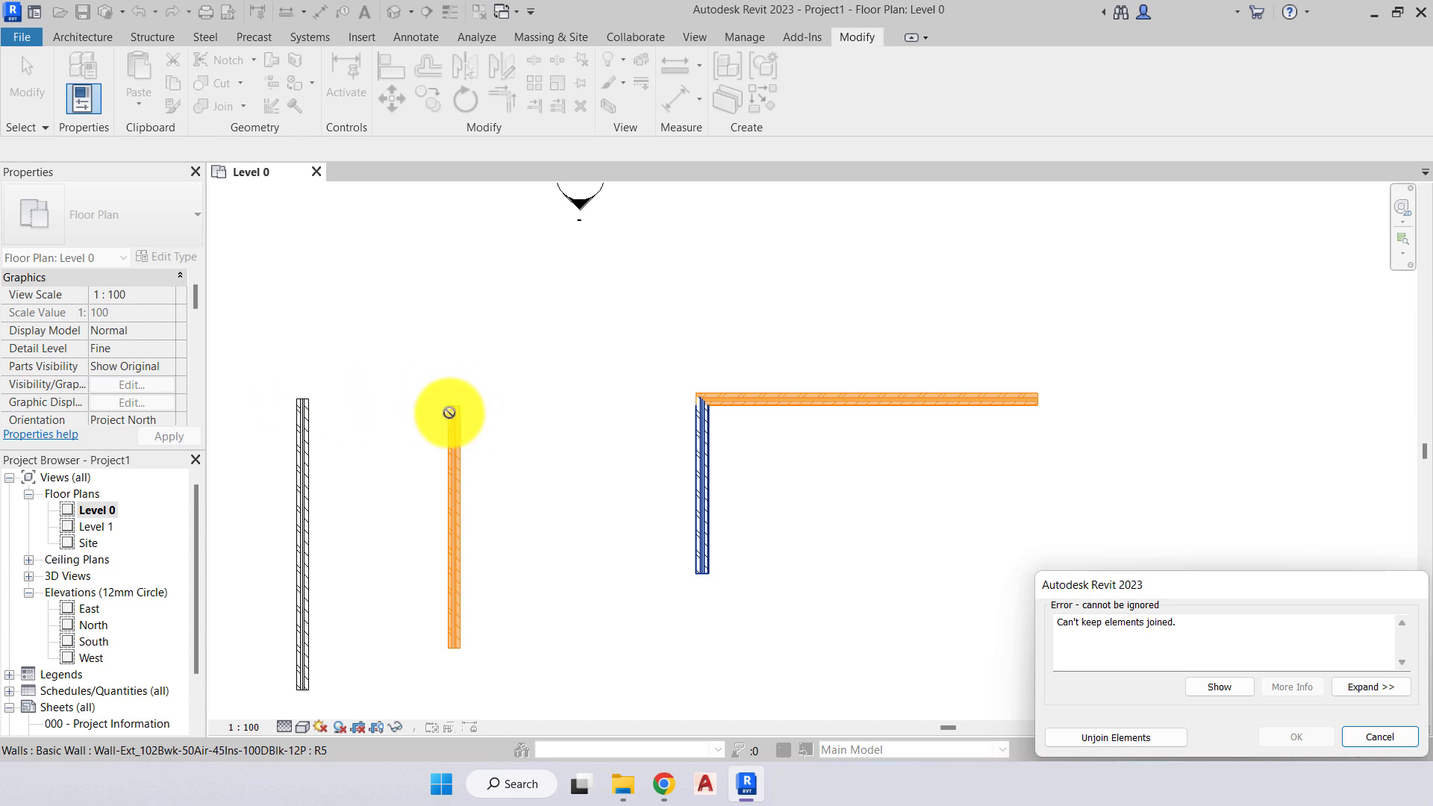
pyautogui.press('Escape')
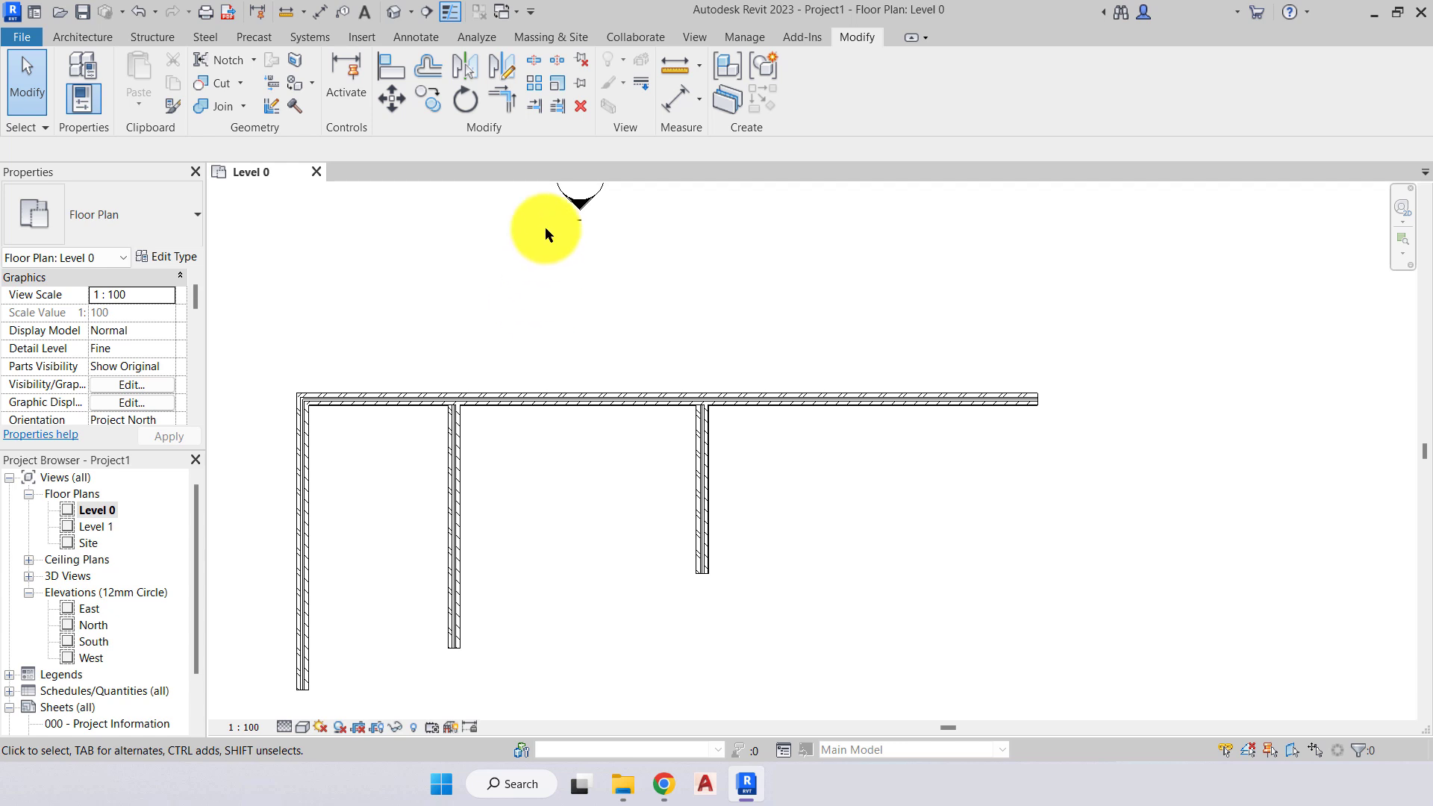
# Try trimming the horizontal wall's left part and the second vertical wall into a corner, and dismiss the join error.
pyautogui.click(495, 97)
pyautogui.click(385, 397)
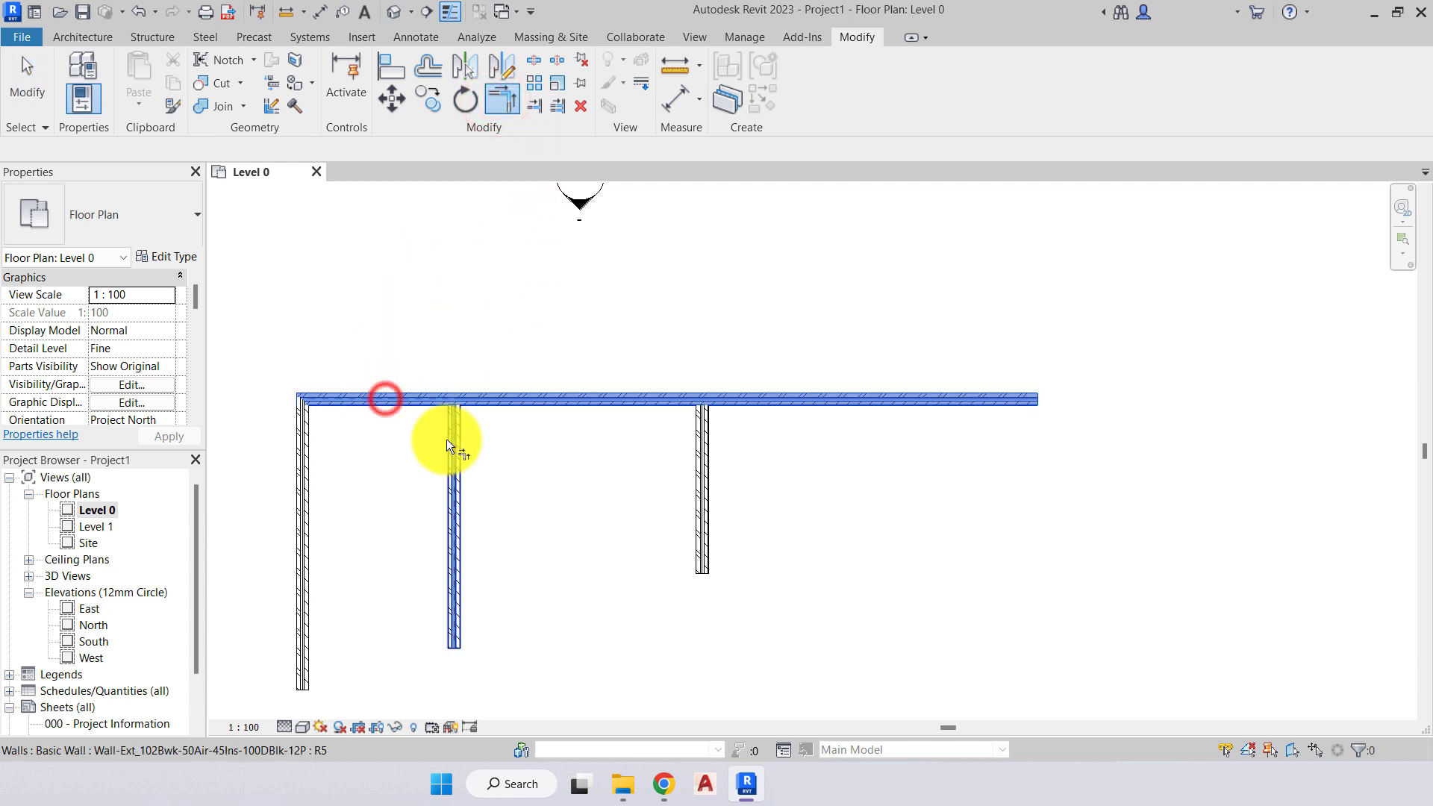
pyautogui.click(456, 447)
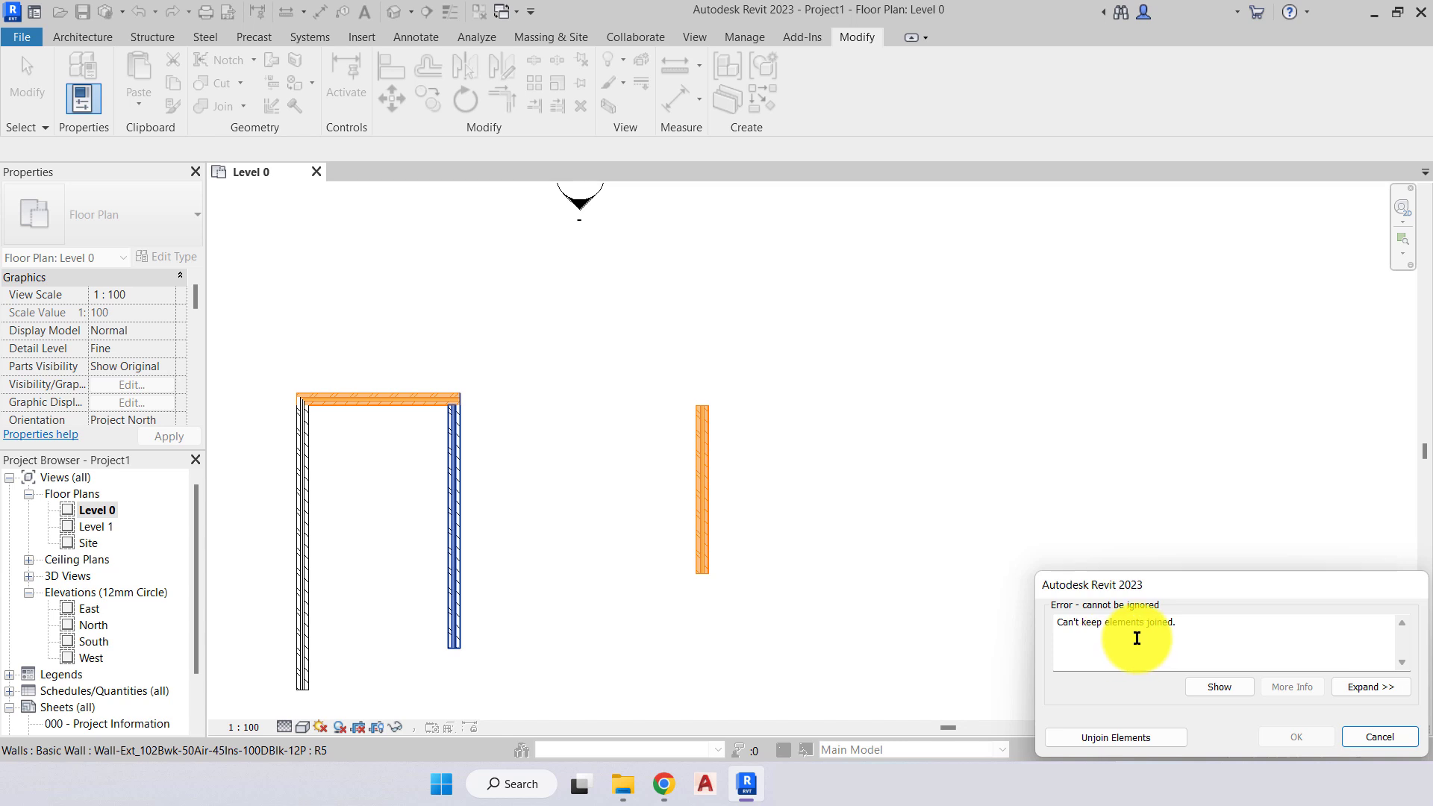
pyautogui.click(1115, 737)
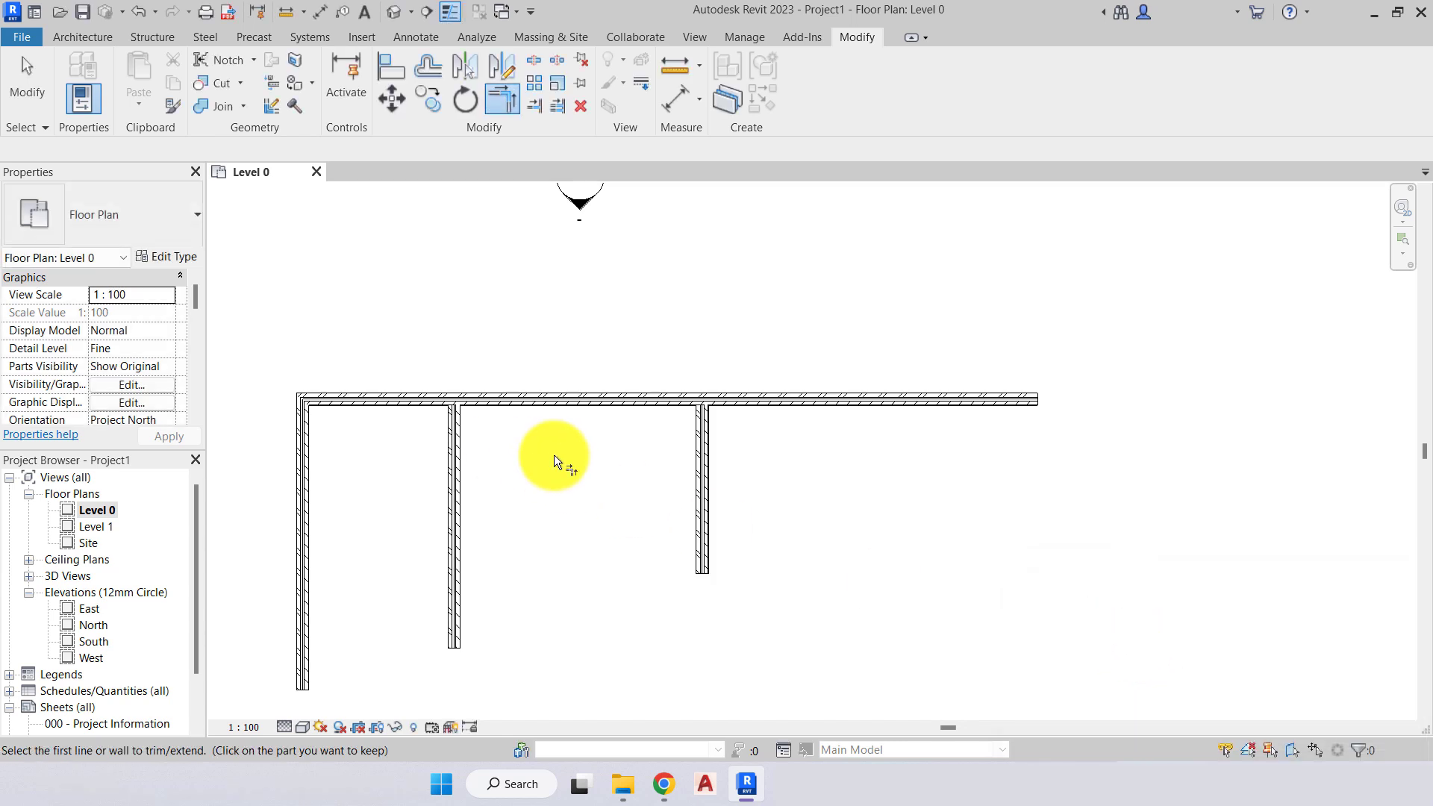
# Split the horizontal wall at one point just right of the second vertical wall with Split Element.
pyautogui.click(532, 63)
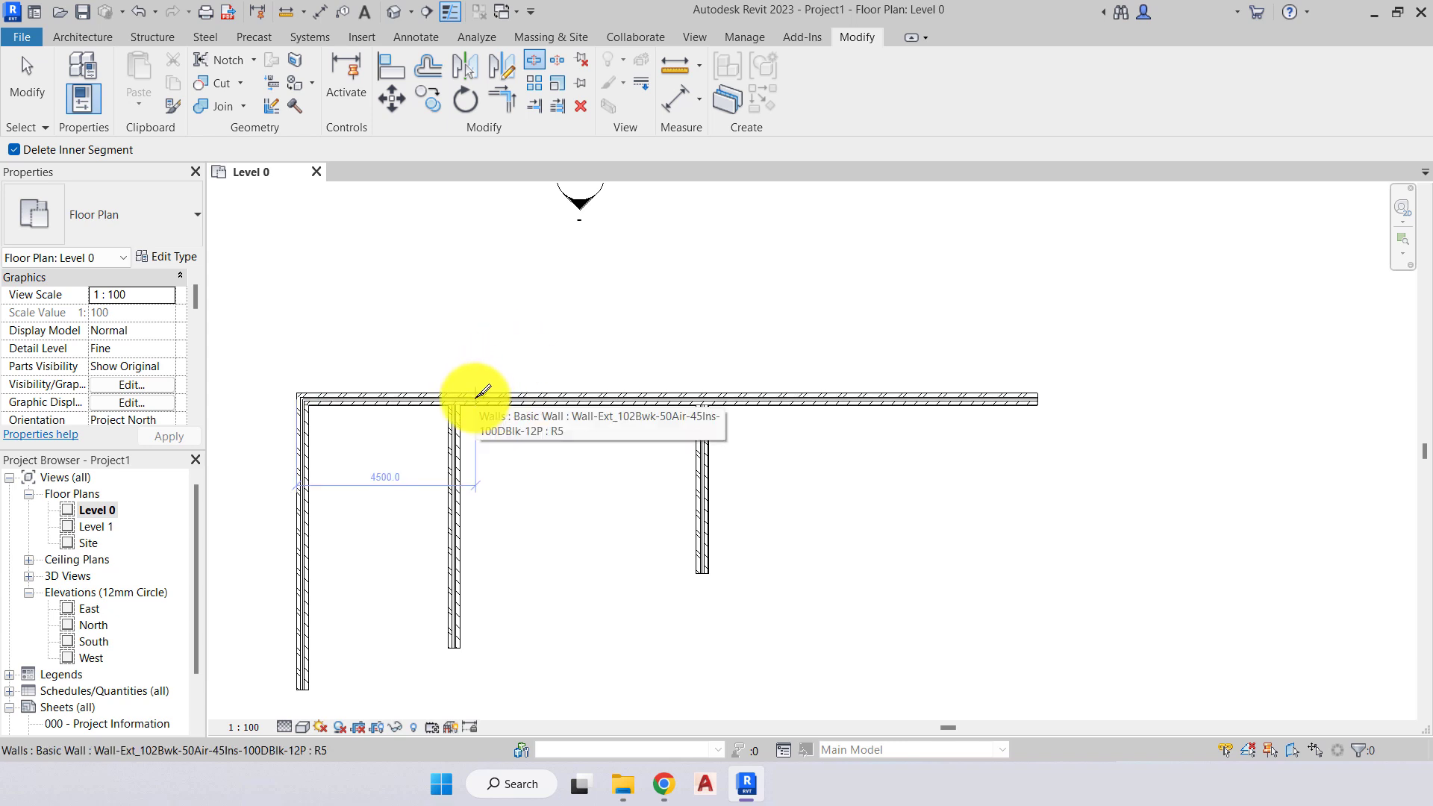
pyautogui.click(472, 397)
pyautogui.scroll(5, 486, 459)
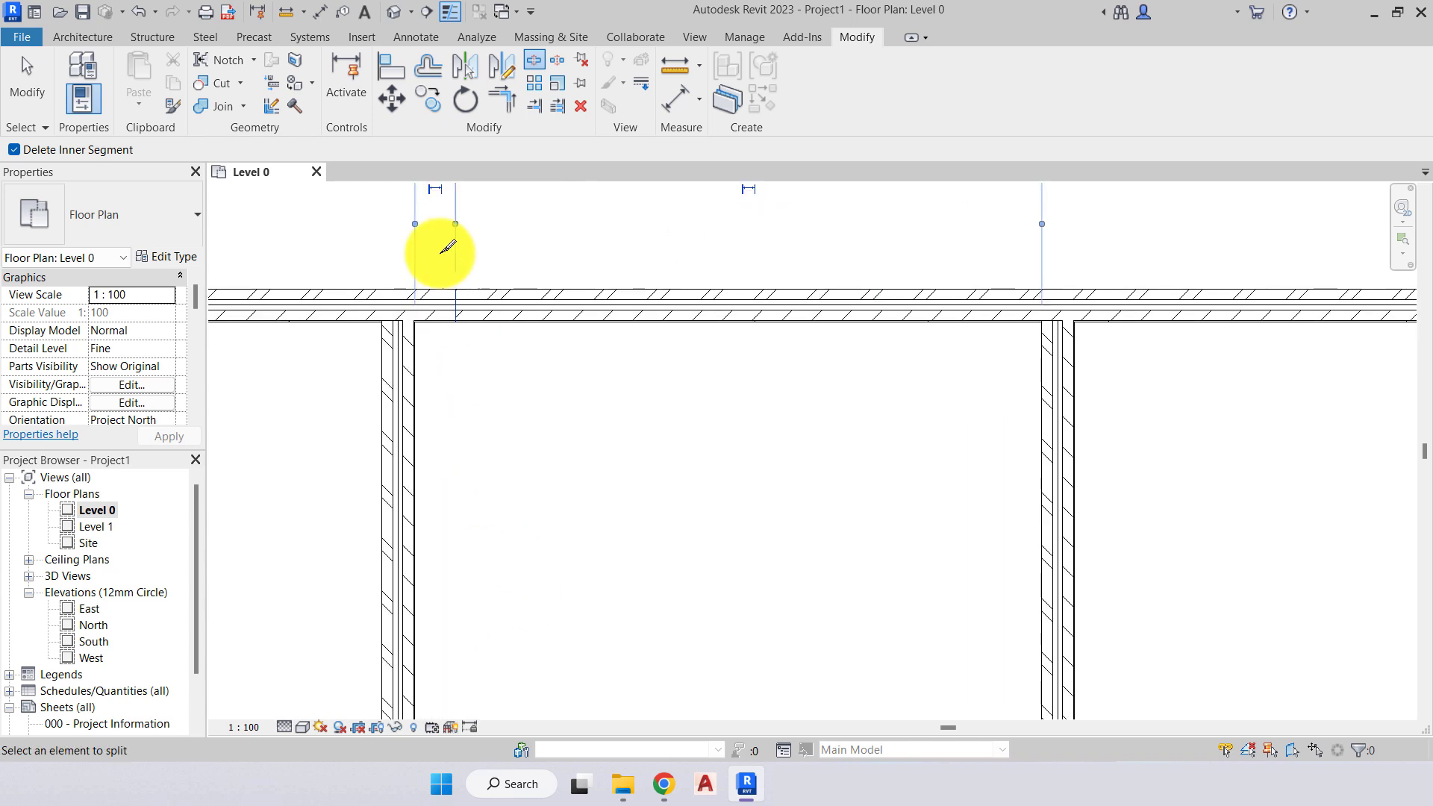
pyautogui.scroll(3, 440, 254)
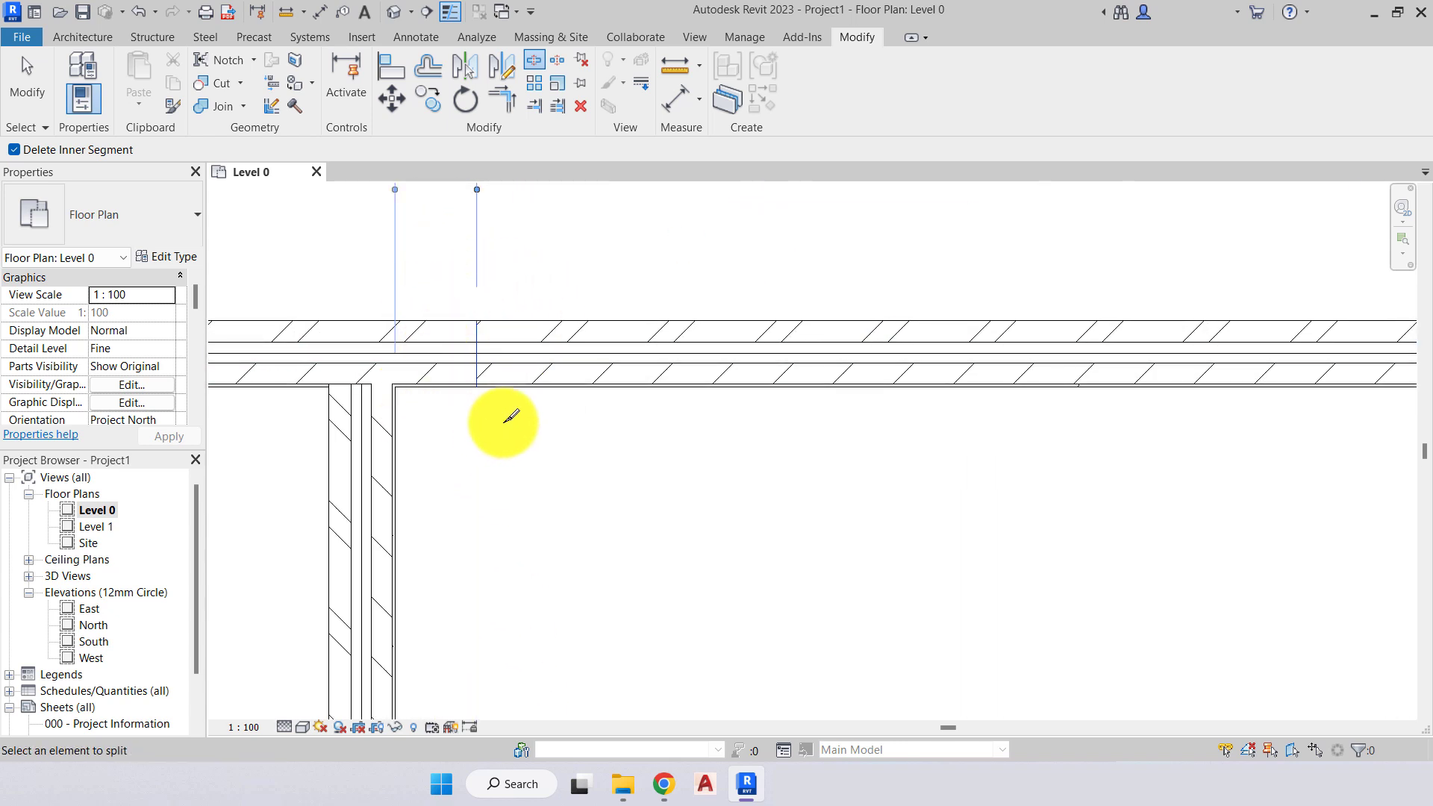
pyautogui.scroll(-4, 576, 438)
pyautogui.moveTo(547, 438); pyautogui.dragTo(592, 416, button='middle')
pyautogui.press('Escape')
pyautogui.press('Escape')
pyautogui.scroll(2, 552, 374)
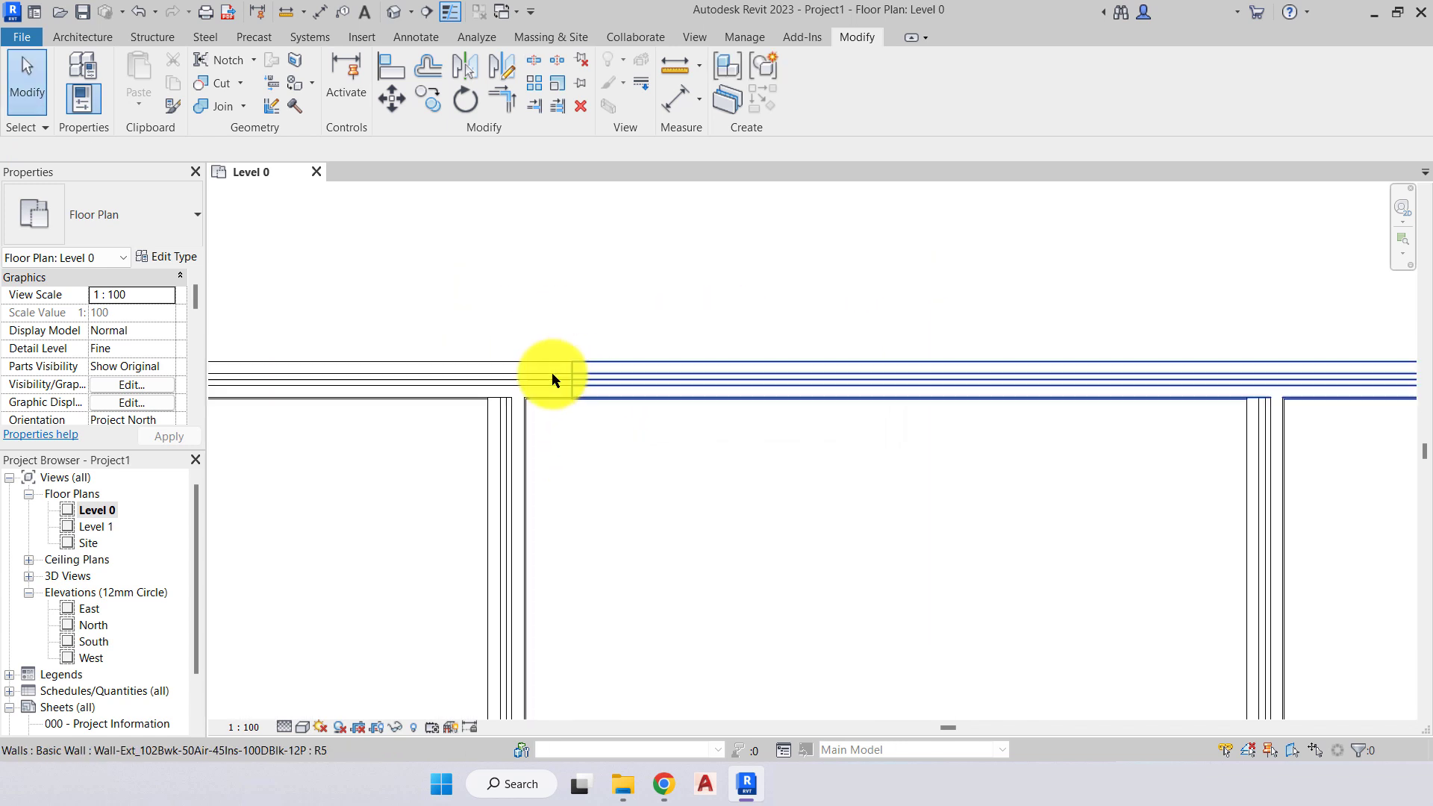
pyautogui.scroll(2, 552, 373)
pyautogui.scroll(-5, 649, 440)
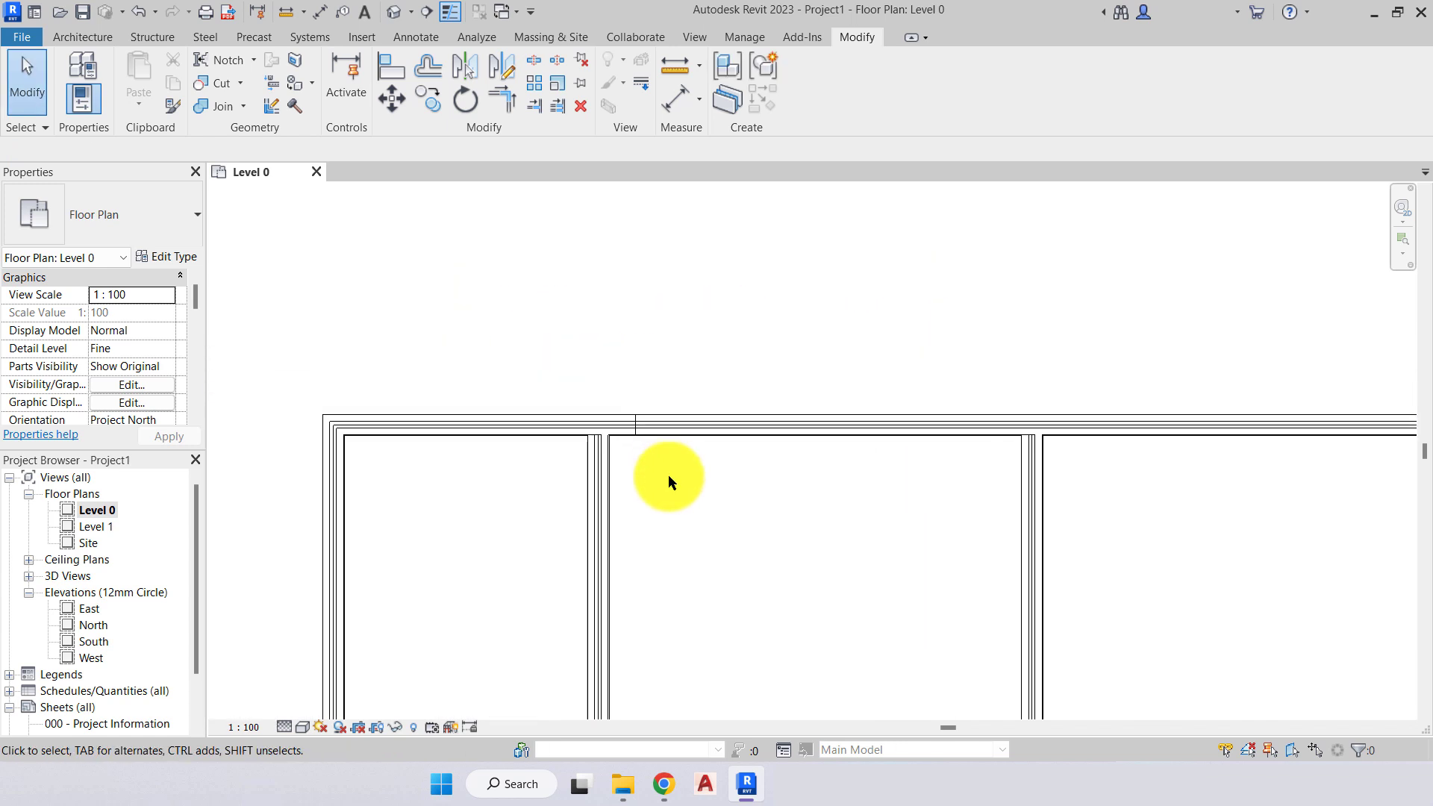
pyautogui.scroll(-2, 668, 475)
# Trim the left wall piece to a corner with the second vertical wall, and the right piece with the third.
pyautogui.click(502, 103)
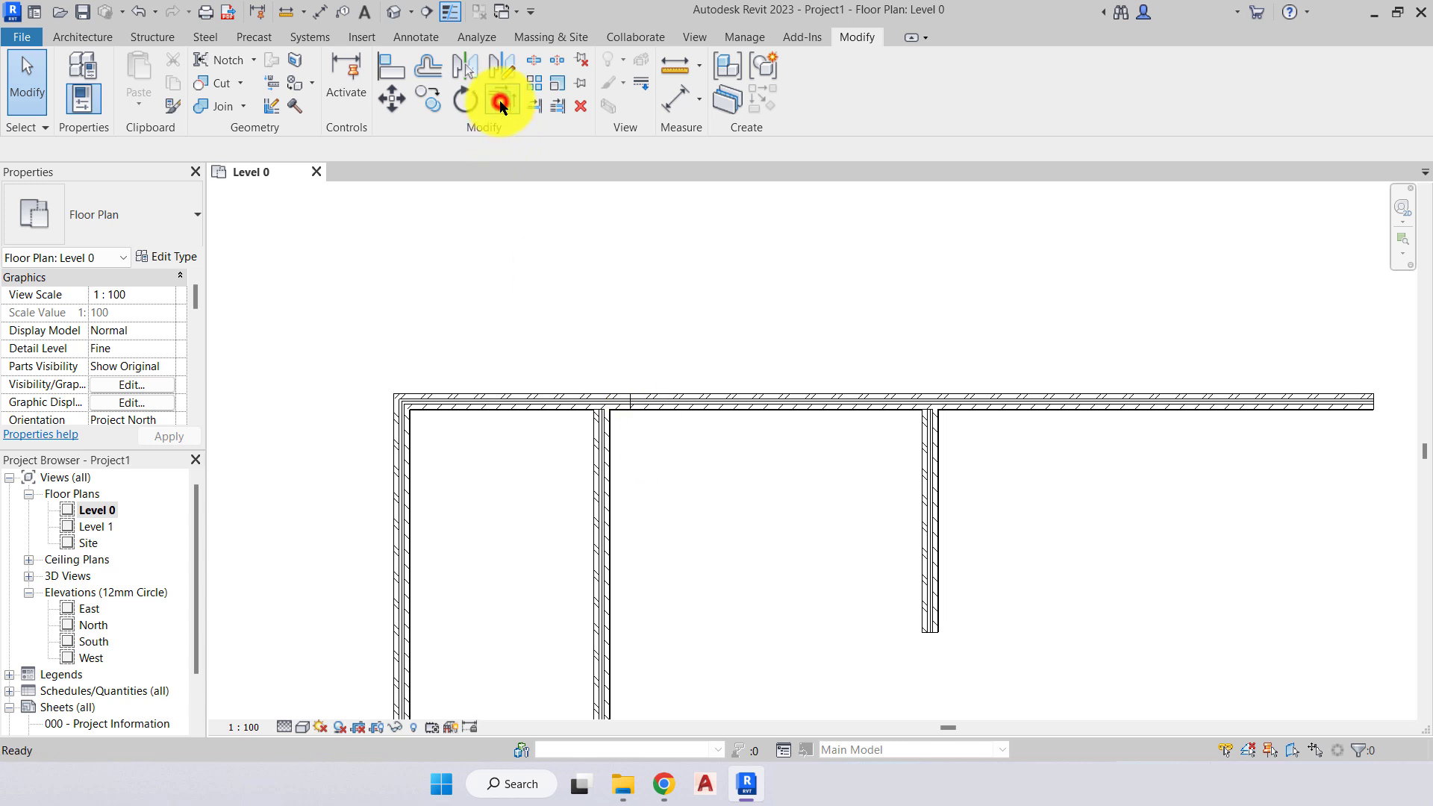
pyautogui.click(532, 397)
pyautogui.click(594, 452)
pyautogui.click(993, 387)
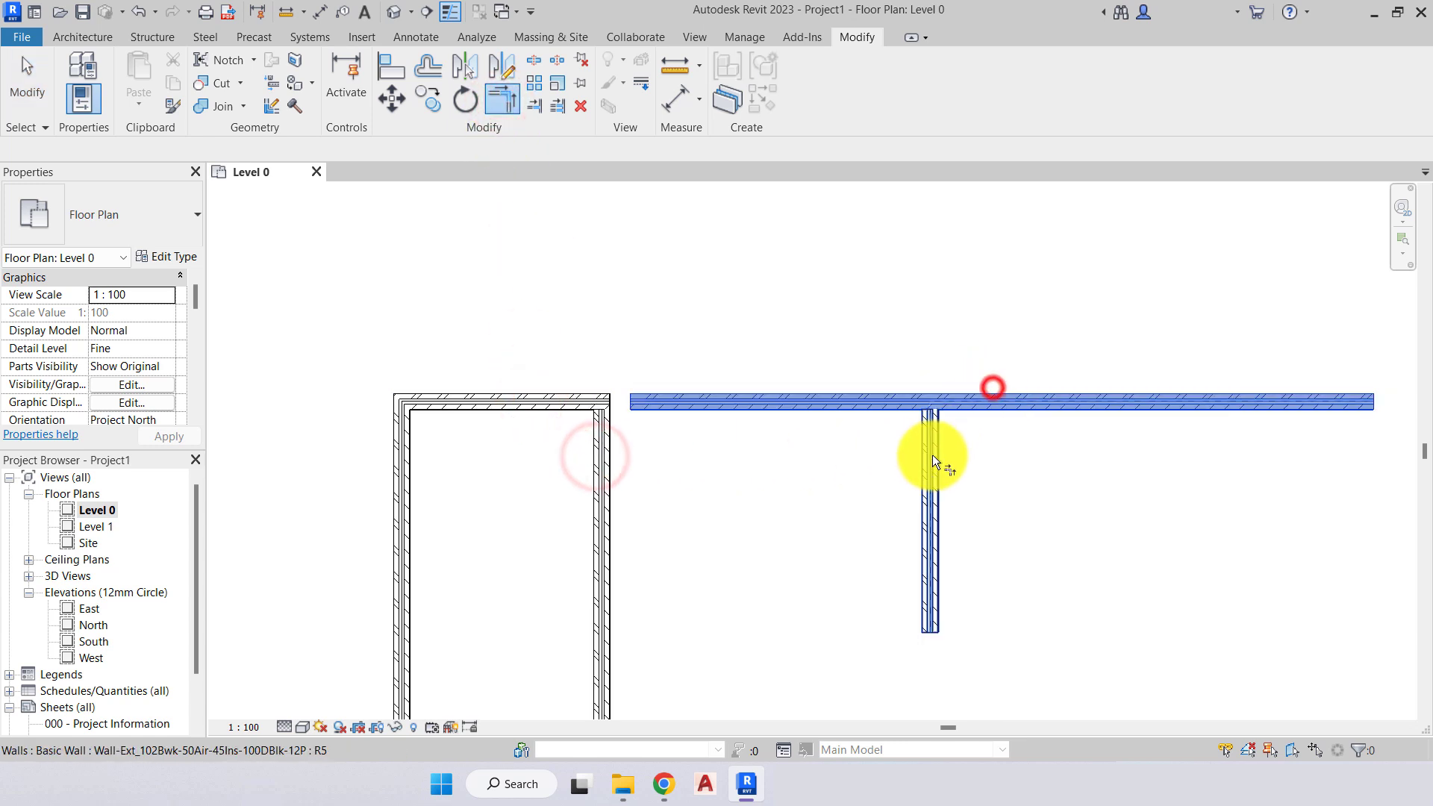
pyautogui.click(933, 455)
pyautogui.moveTo(713, 483); pyautogui.dragTo(661, 446, button='middle')
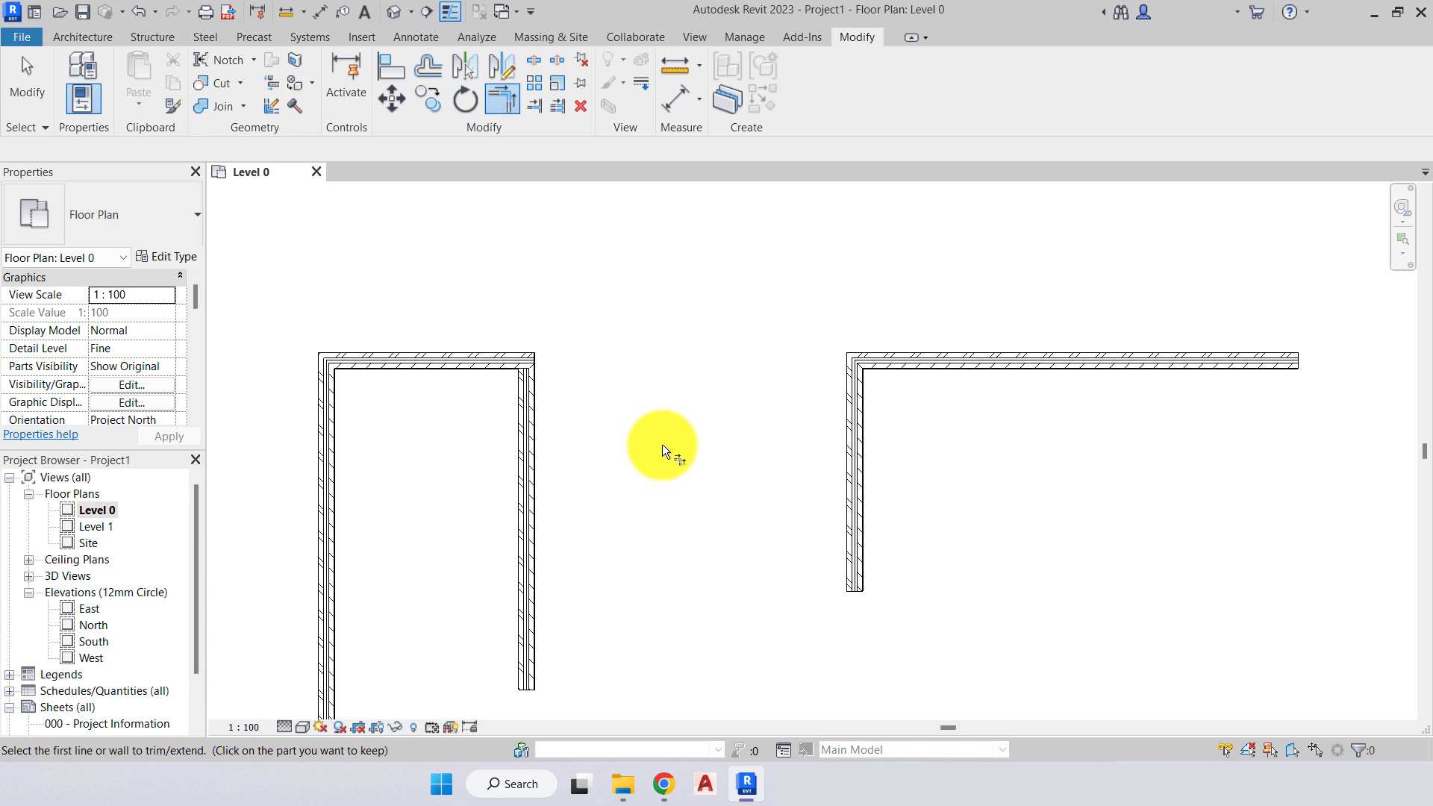
pyautogui.press('Escape')
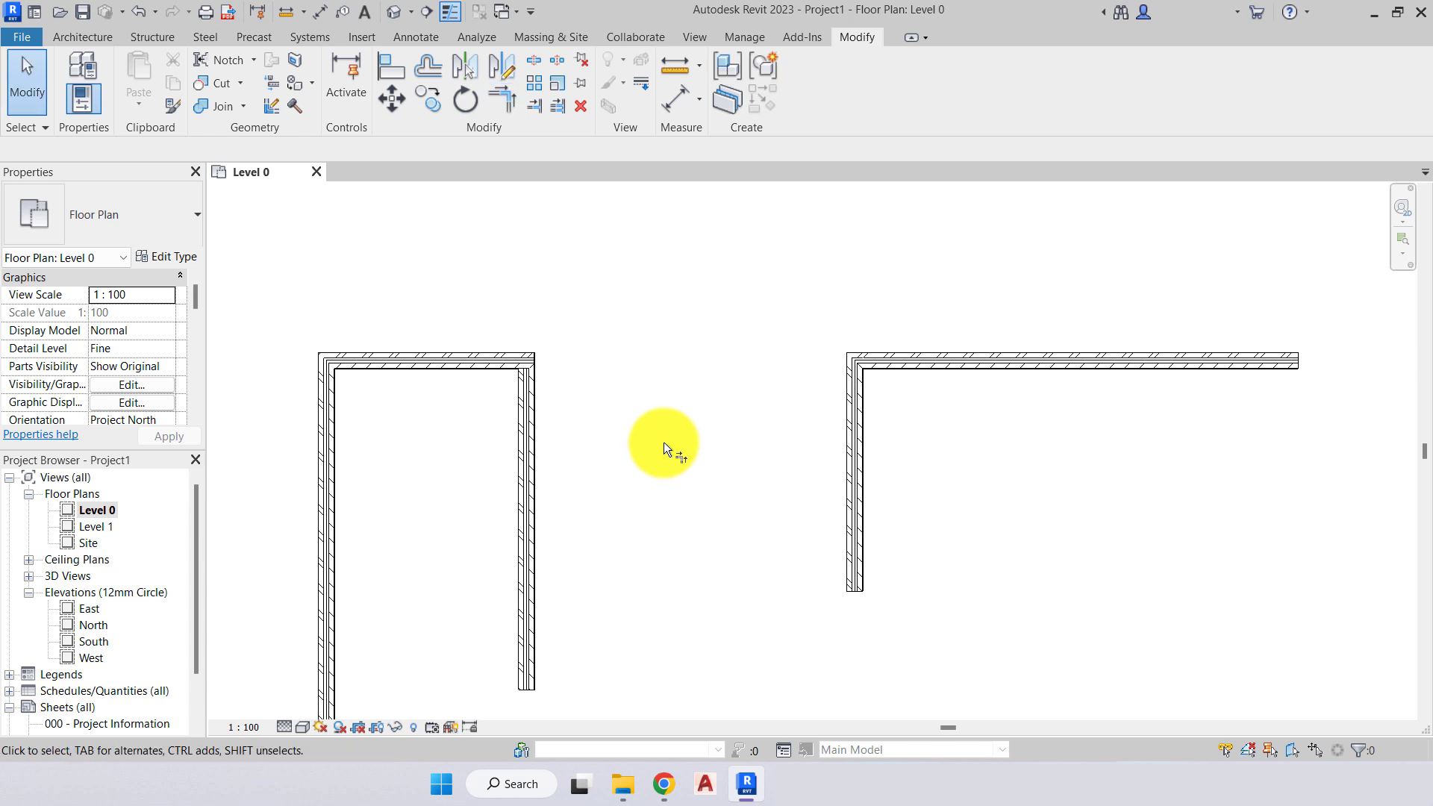
# Undo both corner trims and the single split of the horizontal wall.
pyautogui.hotkey('ctrl', 'z')
pyautogui.hotkey('ctrl', 'z')
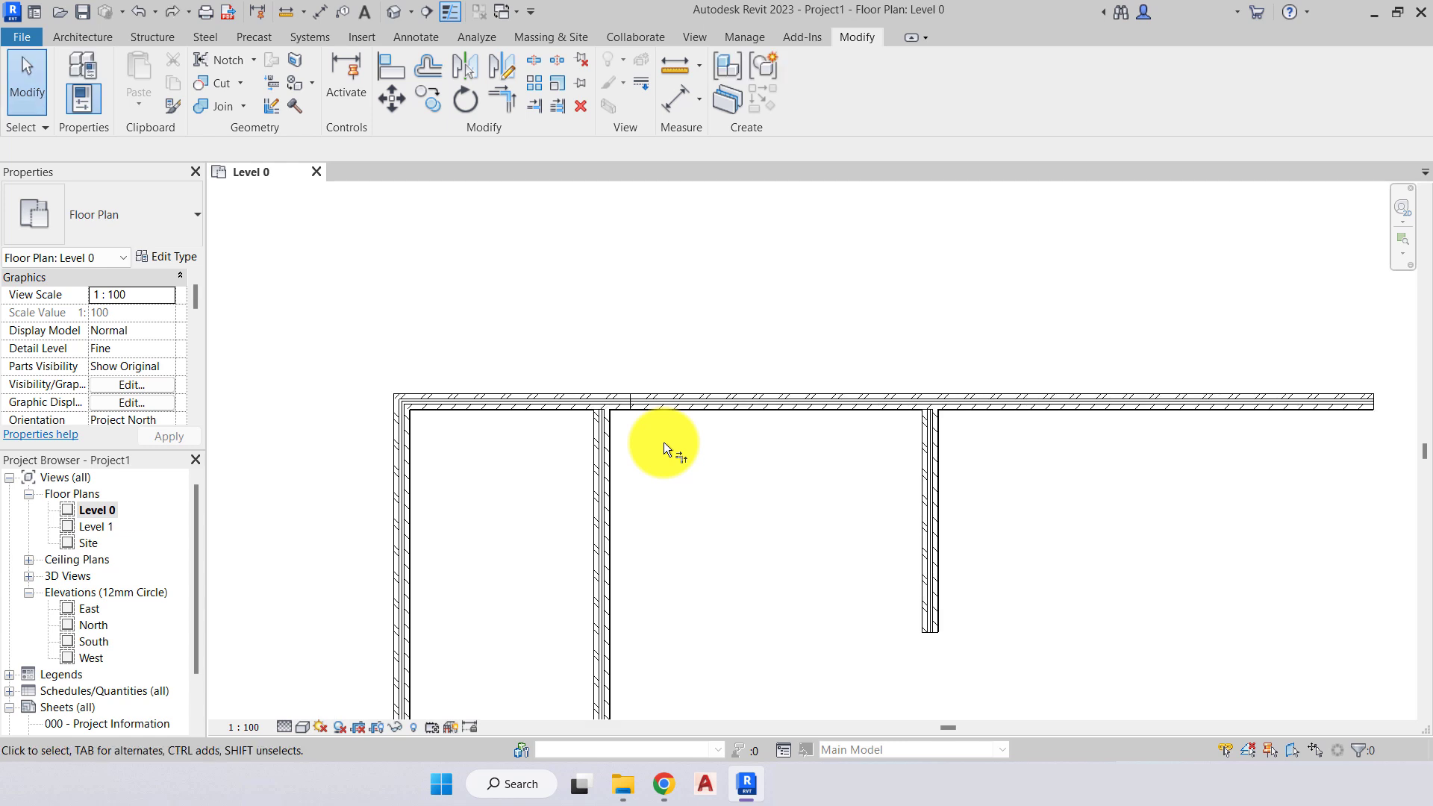
pyautogui.scroll(-2, 664, 441)
pyautogui.scroll(3, 487, 403)
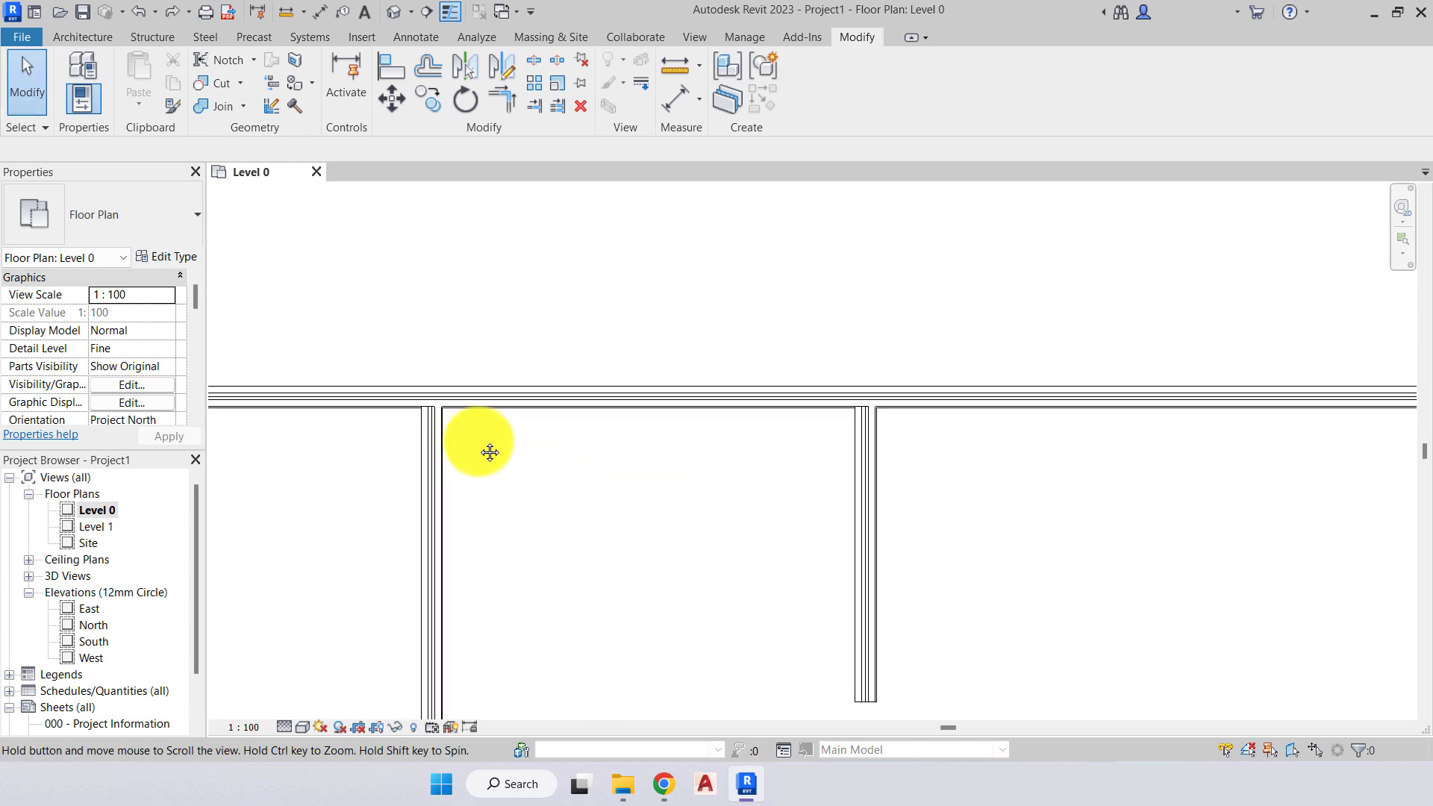
pyautogui.moveTo(486, 450); pyautogui.dragTo(594, 389, button='middle')
# Split the horizontal wall just inside the second and third vertical walls with Delete Inner Segment on, removing the stretch between them.
pyautogui.click(533, 66)
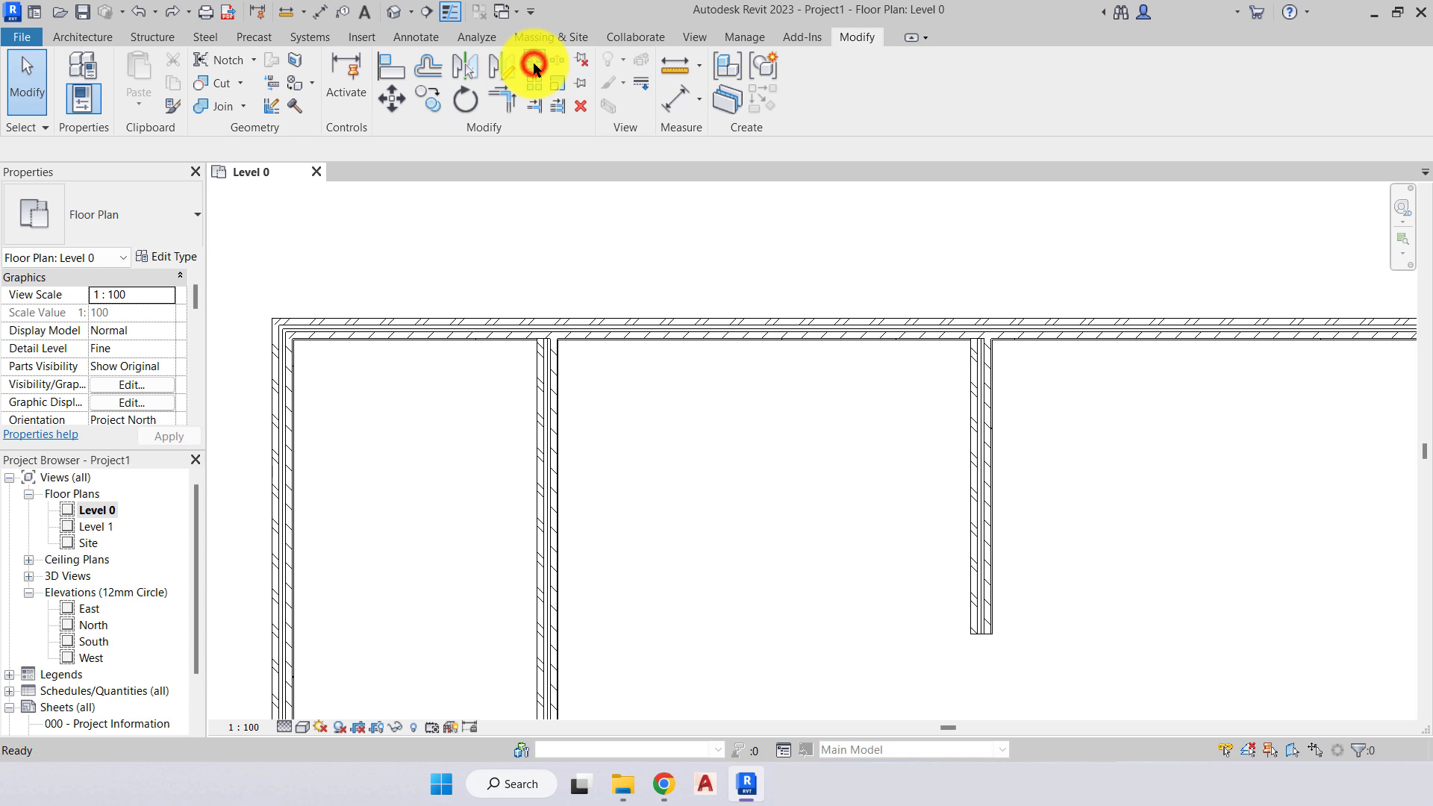
pyautogui.click(572, 329)
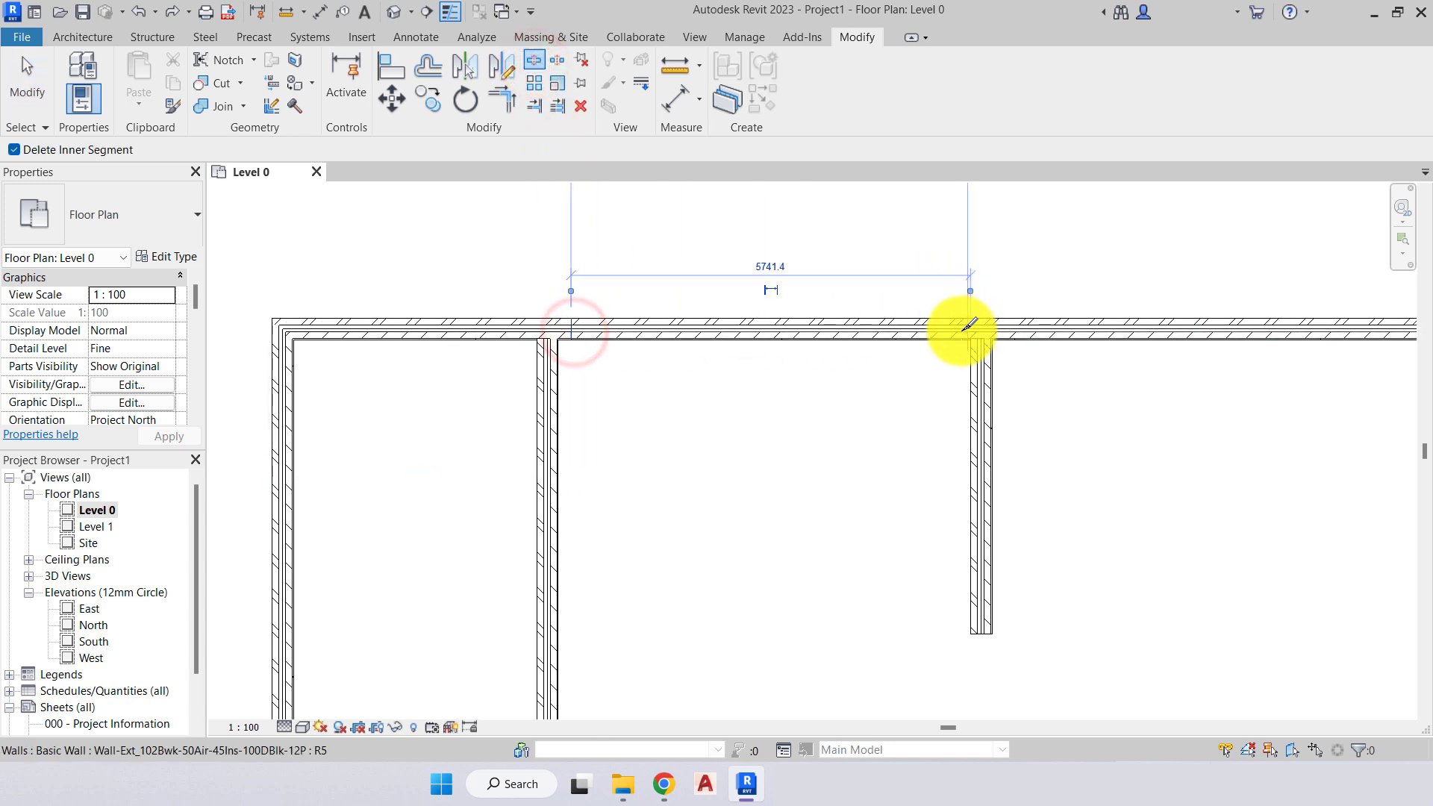
pyautogui.click(952, 330)
pyautogui.moveTo(858, 390); pyautogui.dragTo(758, 399, button='middle')
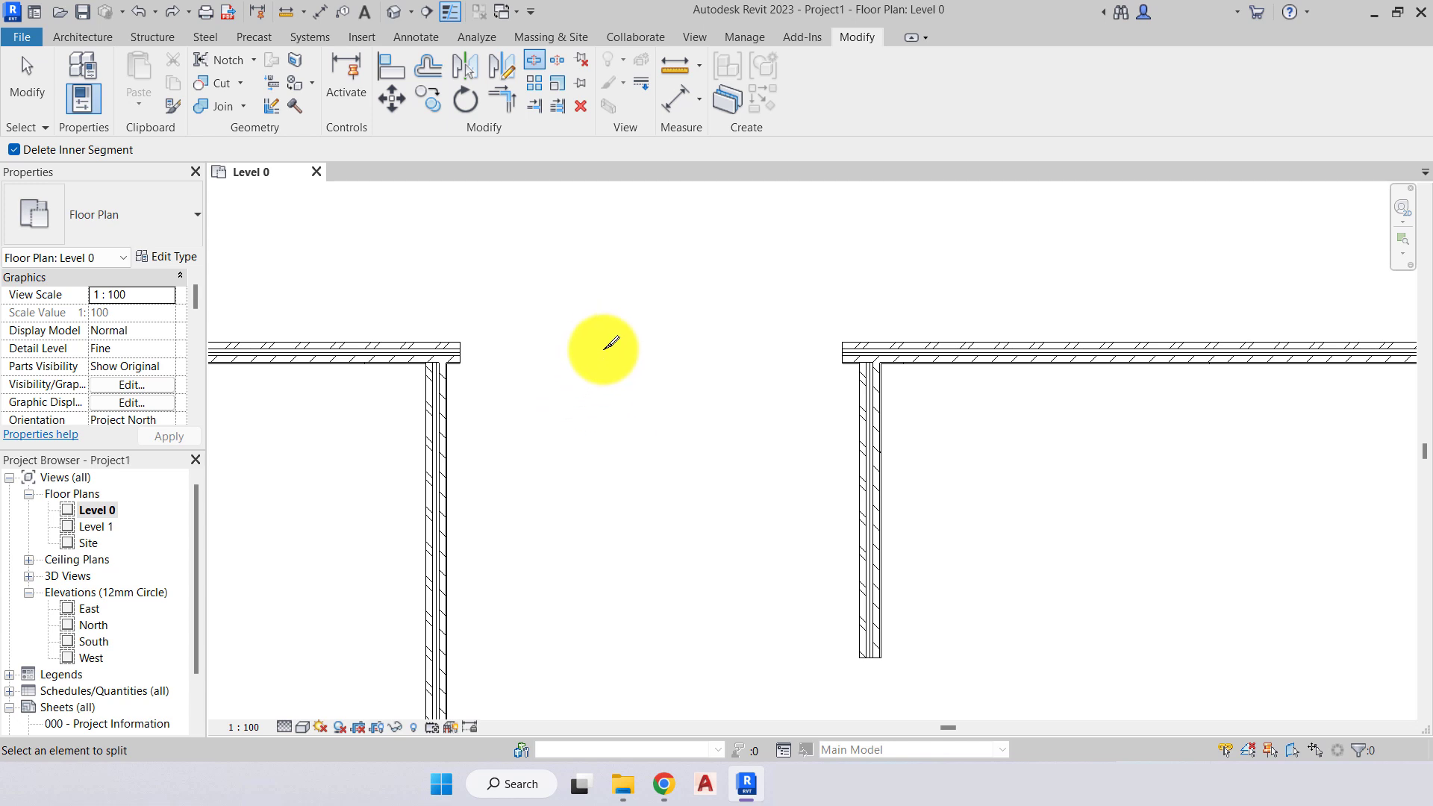
# Trim both remaining horizontal pieces into corners with the second and third vertical walls, and undo the trims and the split.
pyautogui.click(500, 98)
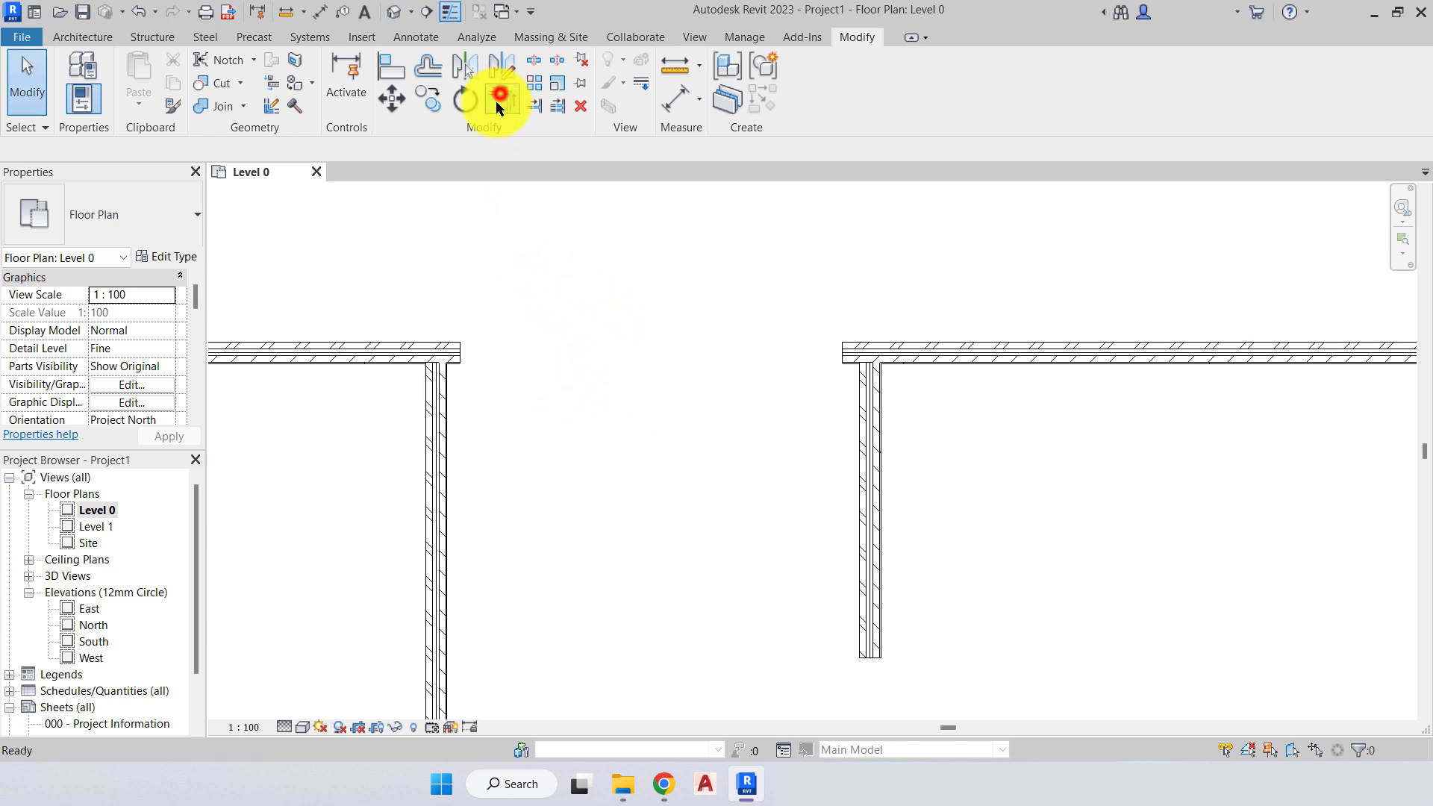
pyautogui.click(390, 346)
pyautogui.click(432, 415)
pyautogui.click(950, 362)
pyautogui.click(860, 431)
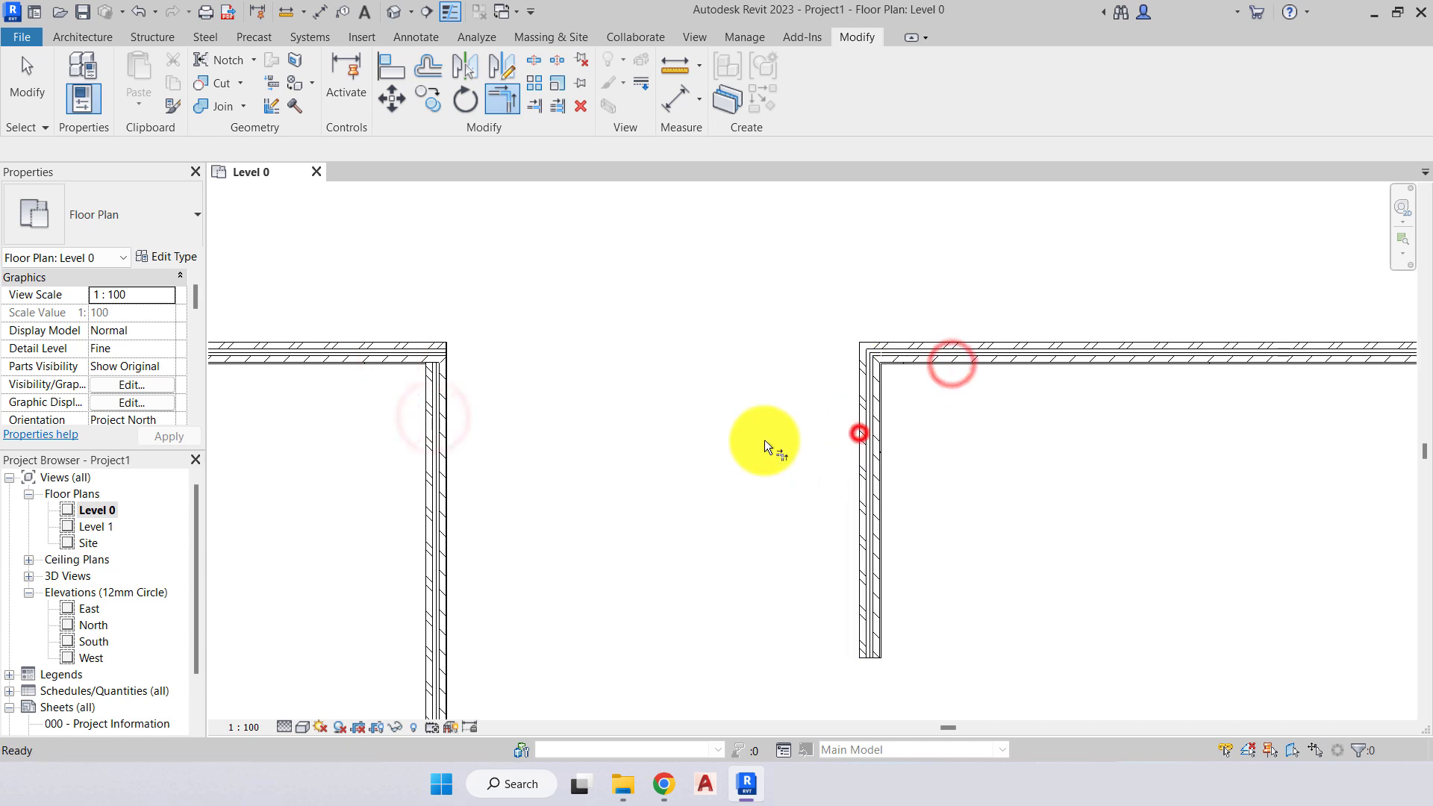
pyautogui.press('Escape')
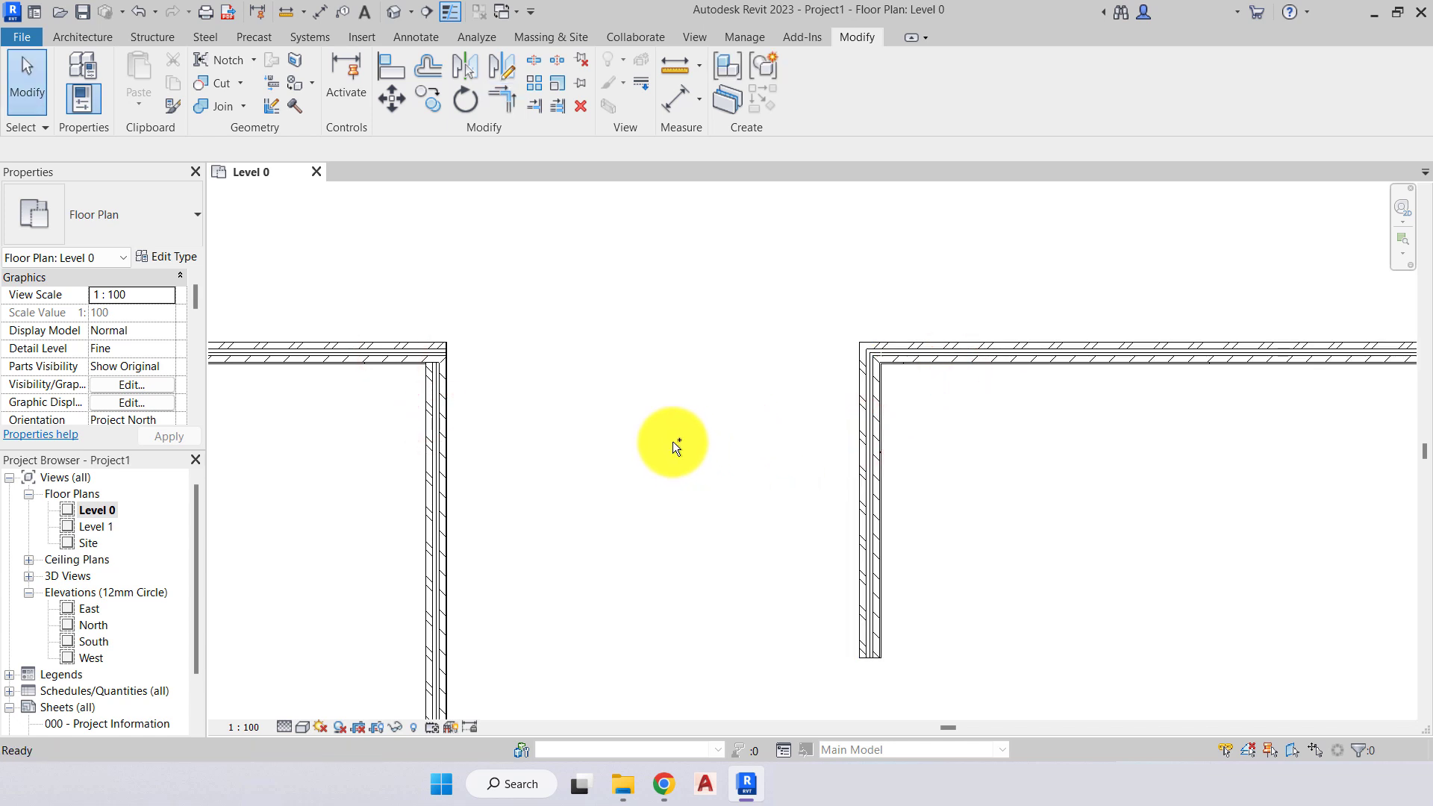
pyautogui.hotkey('ctrl', 'z')
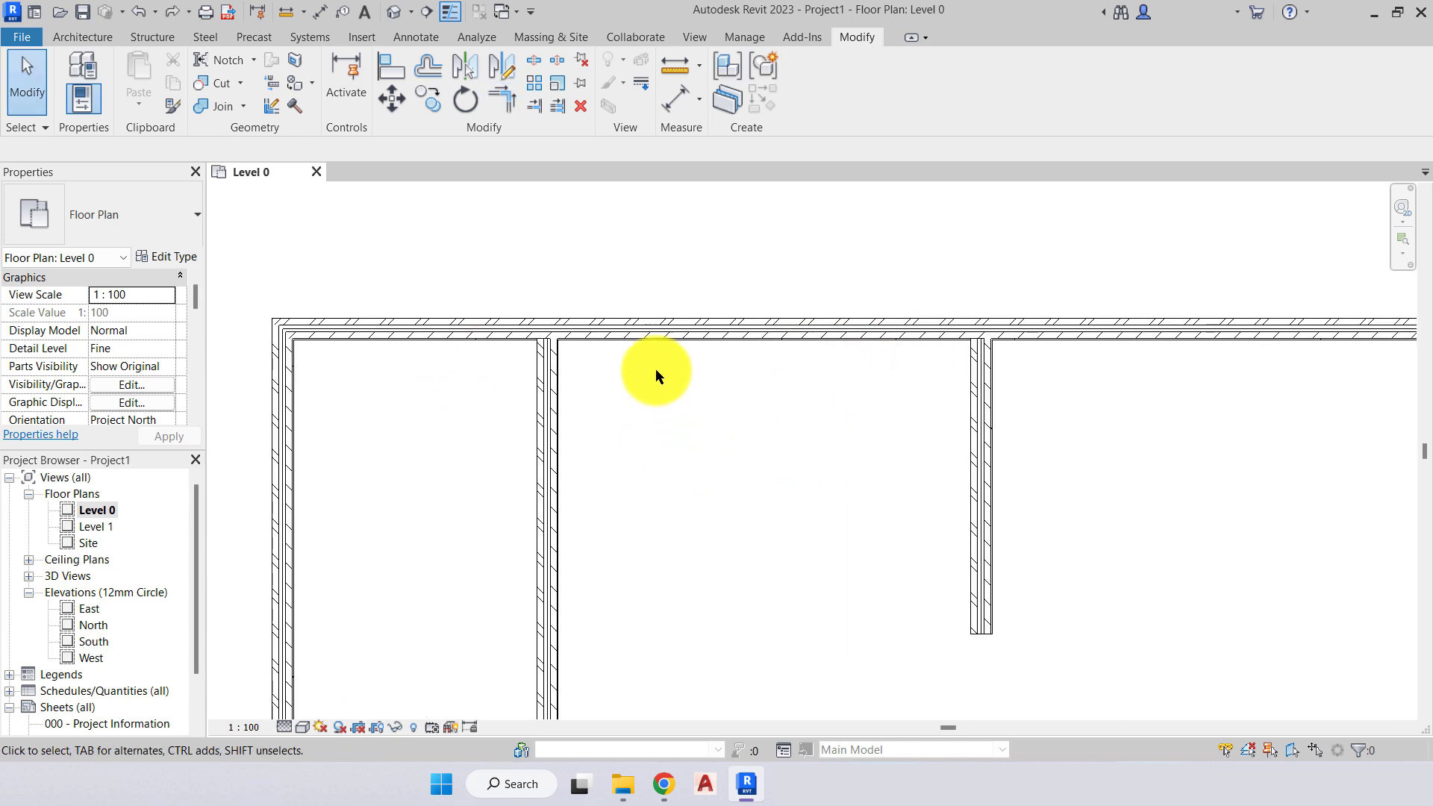
# With Delete Inner Segment off, split the horizontal wall about 384 mm right of the second vertical wall and just left of the third.
pyautogui.click(527, 64)
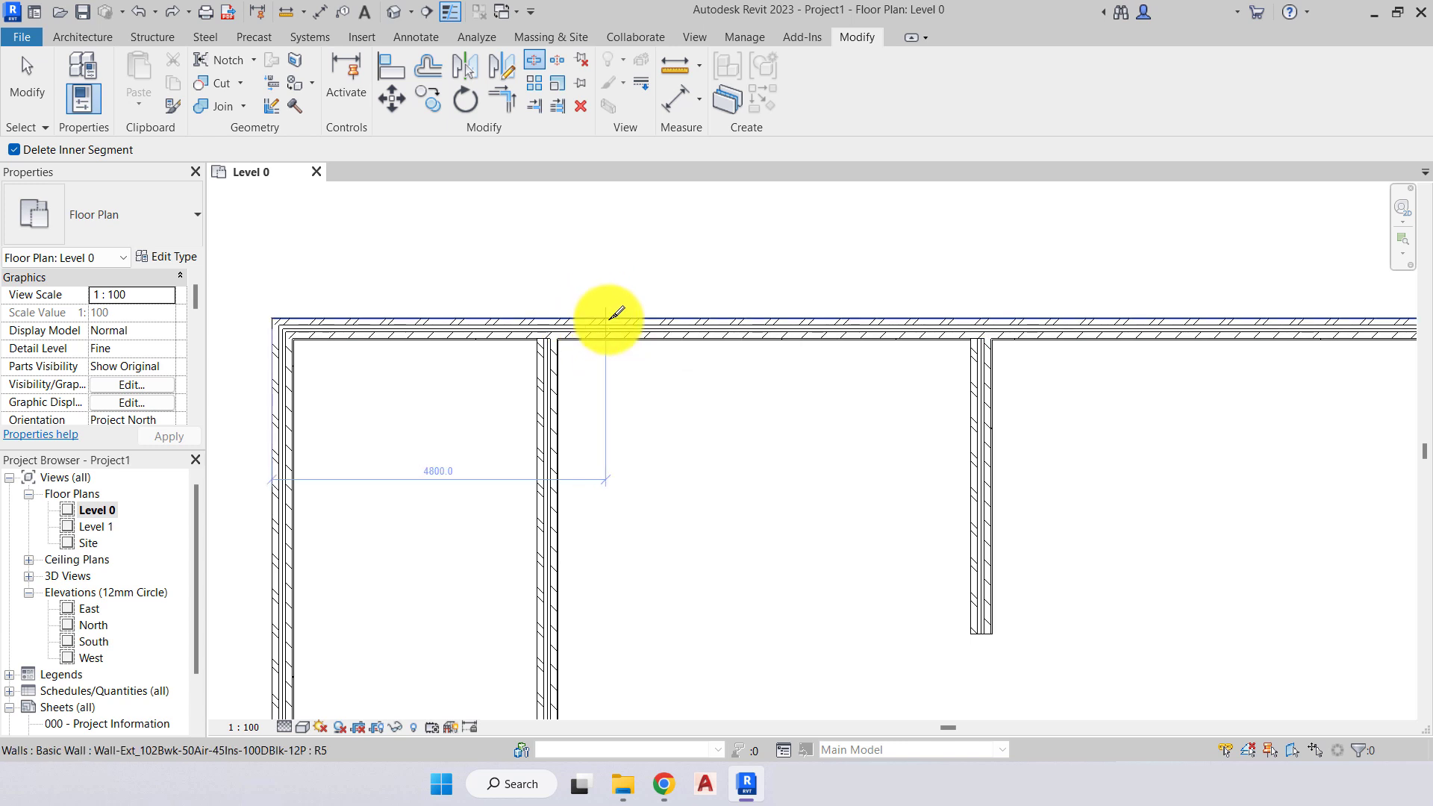
pyautogui.click(14, 149)
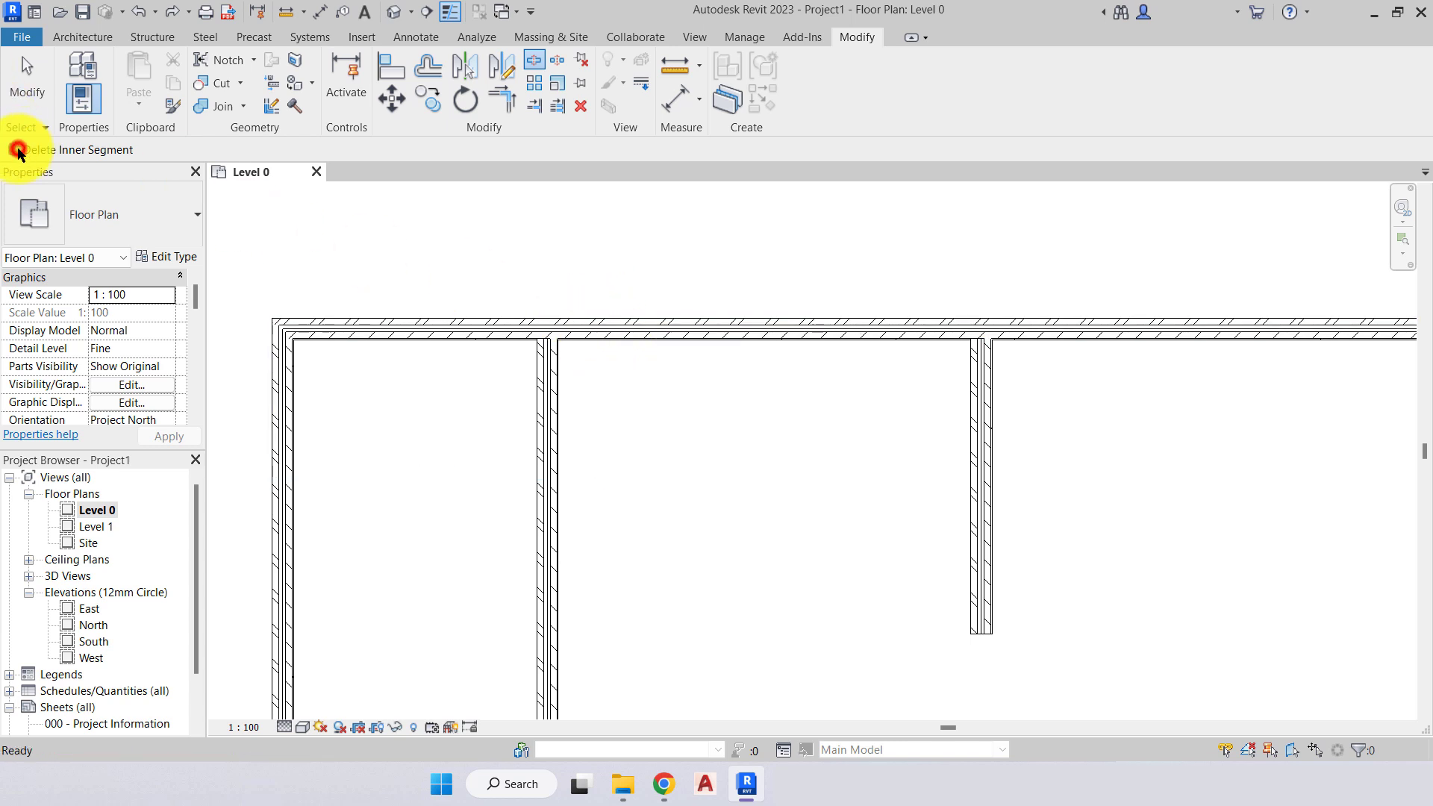
pyautogui.click(582, 321)
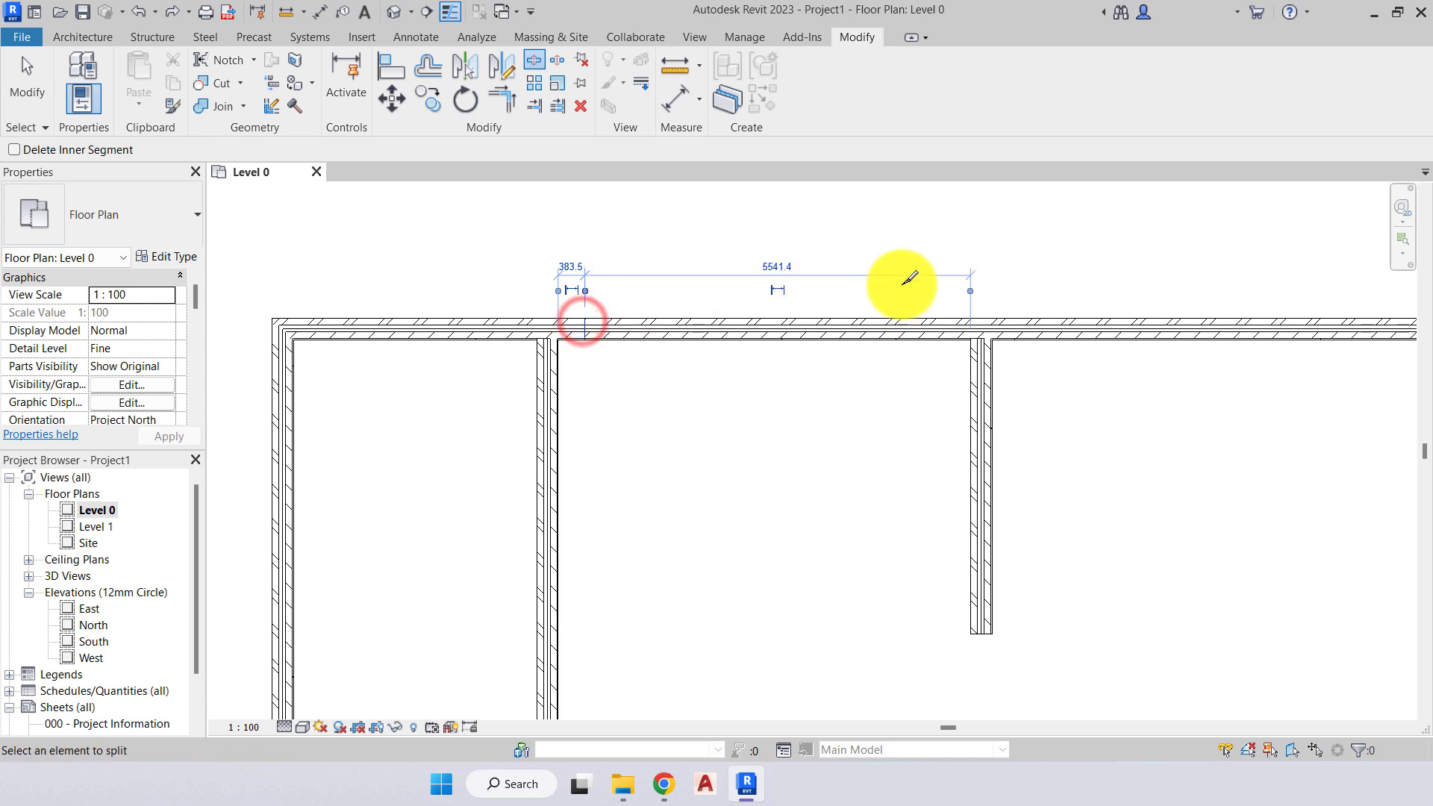
pyautogui.click(931, 326)
pyautogui.press('Escape')
pyautogui.scroll(2, 569, 340)
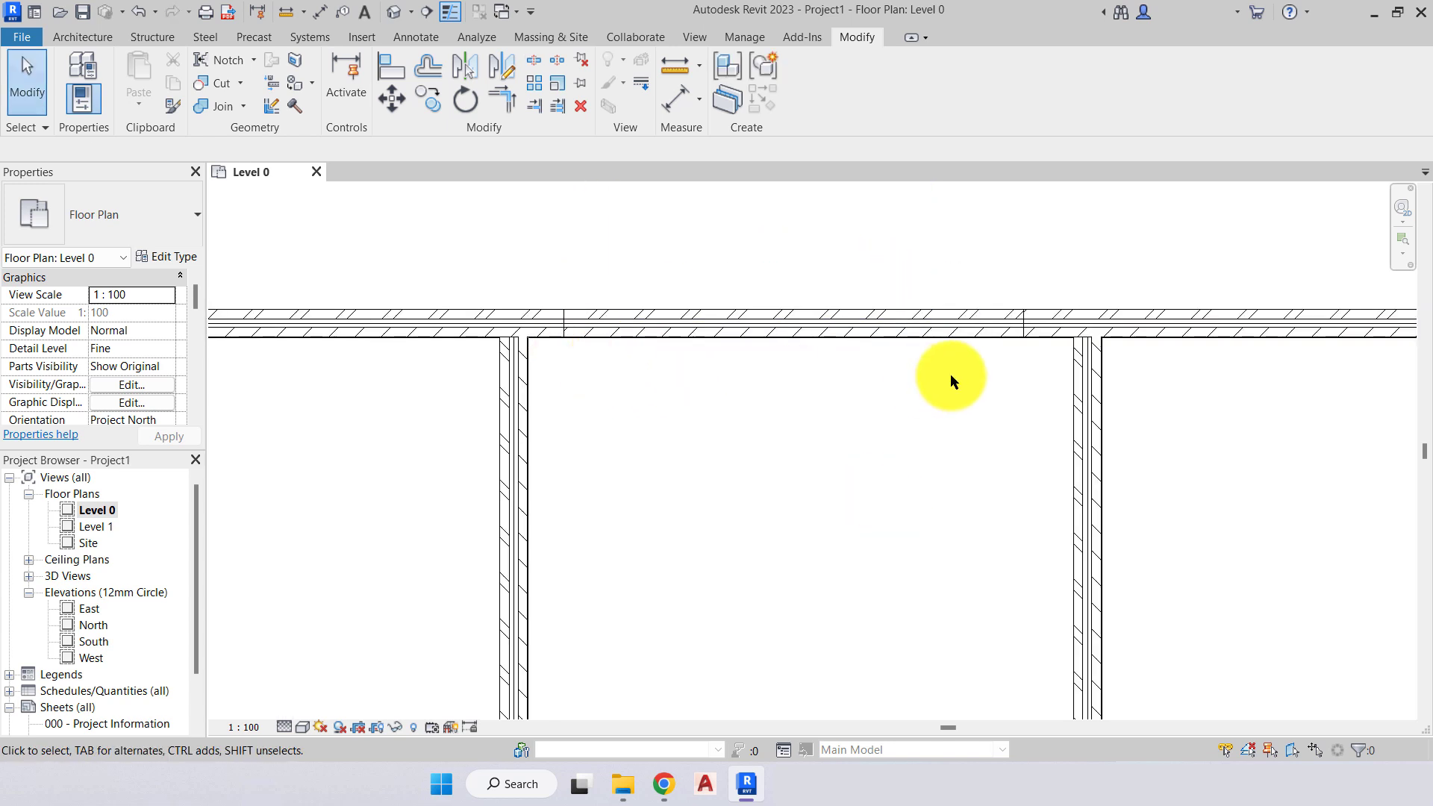
pyautogui.scroll(-3, 974, 361)
# Trim the outer horizontal pieces into corners with the second and third vertical walls, leaving the middle piece separate.
pyautogui.click(512, 94)
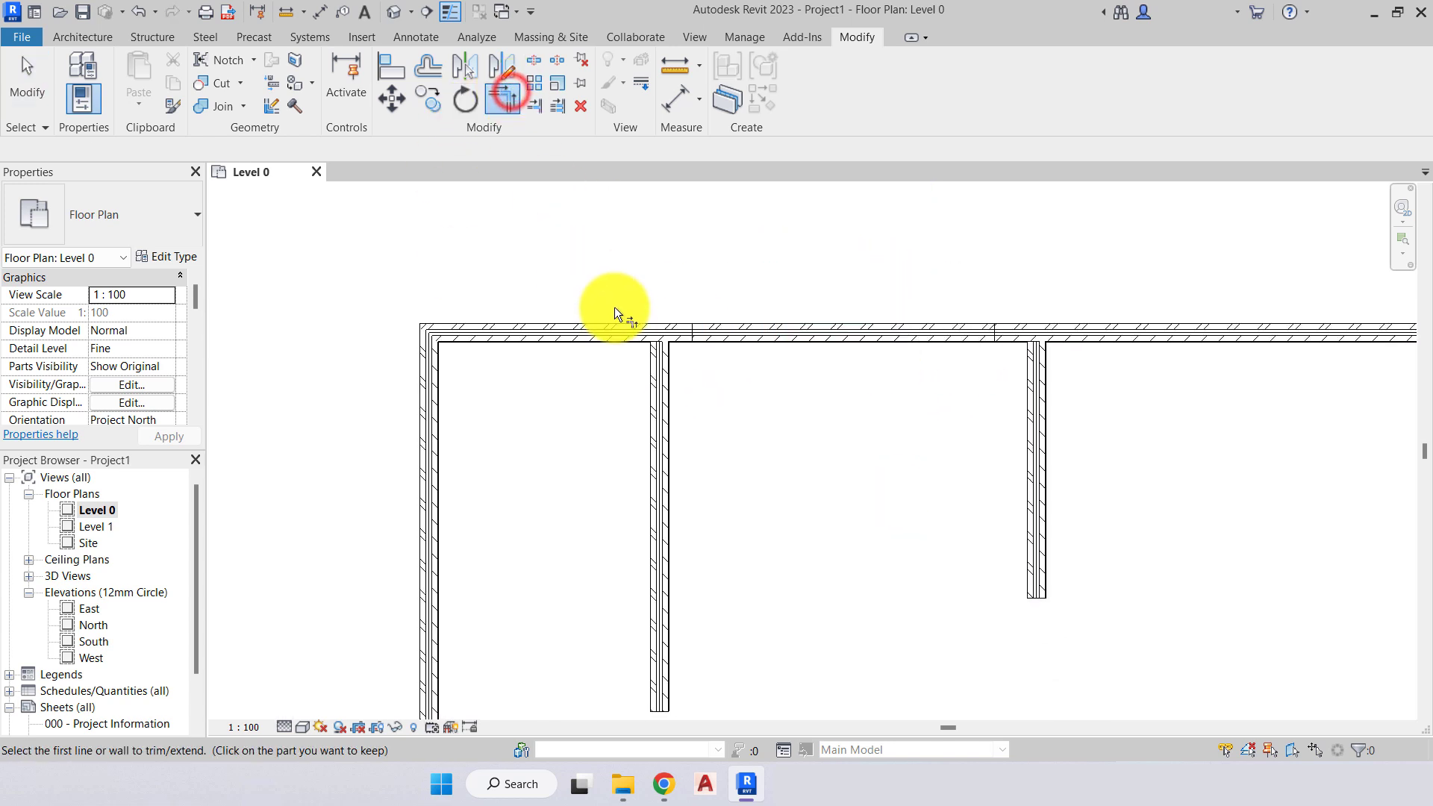
pyautogui.click(613, 326)
pyautogui.click(649, 387)
pyautogui.click(1063, 333)
pyautogui.click(1034, 403)
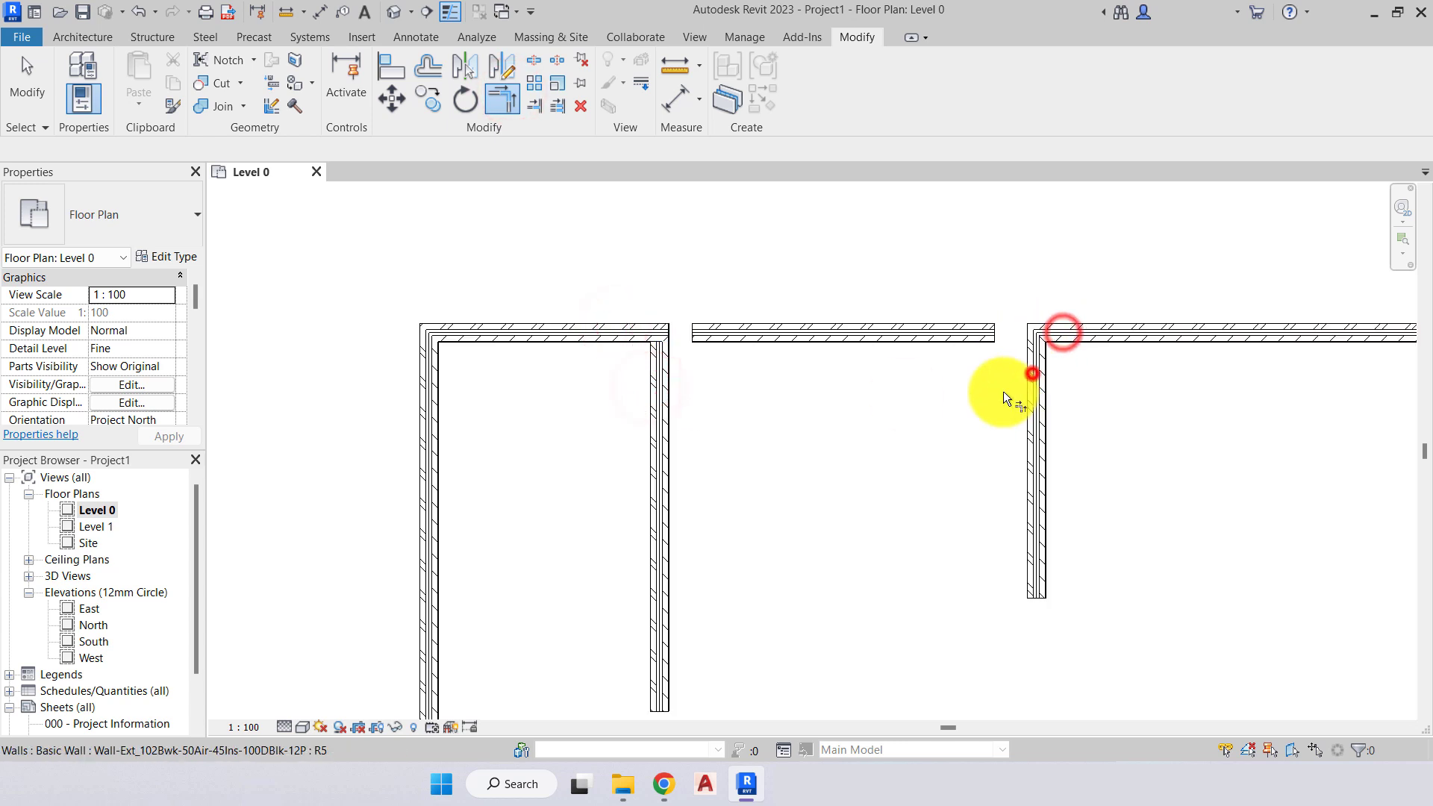
pyautogui.press('Escape')
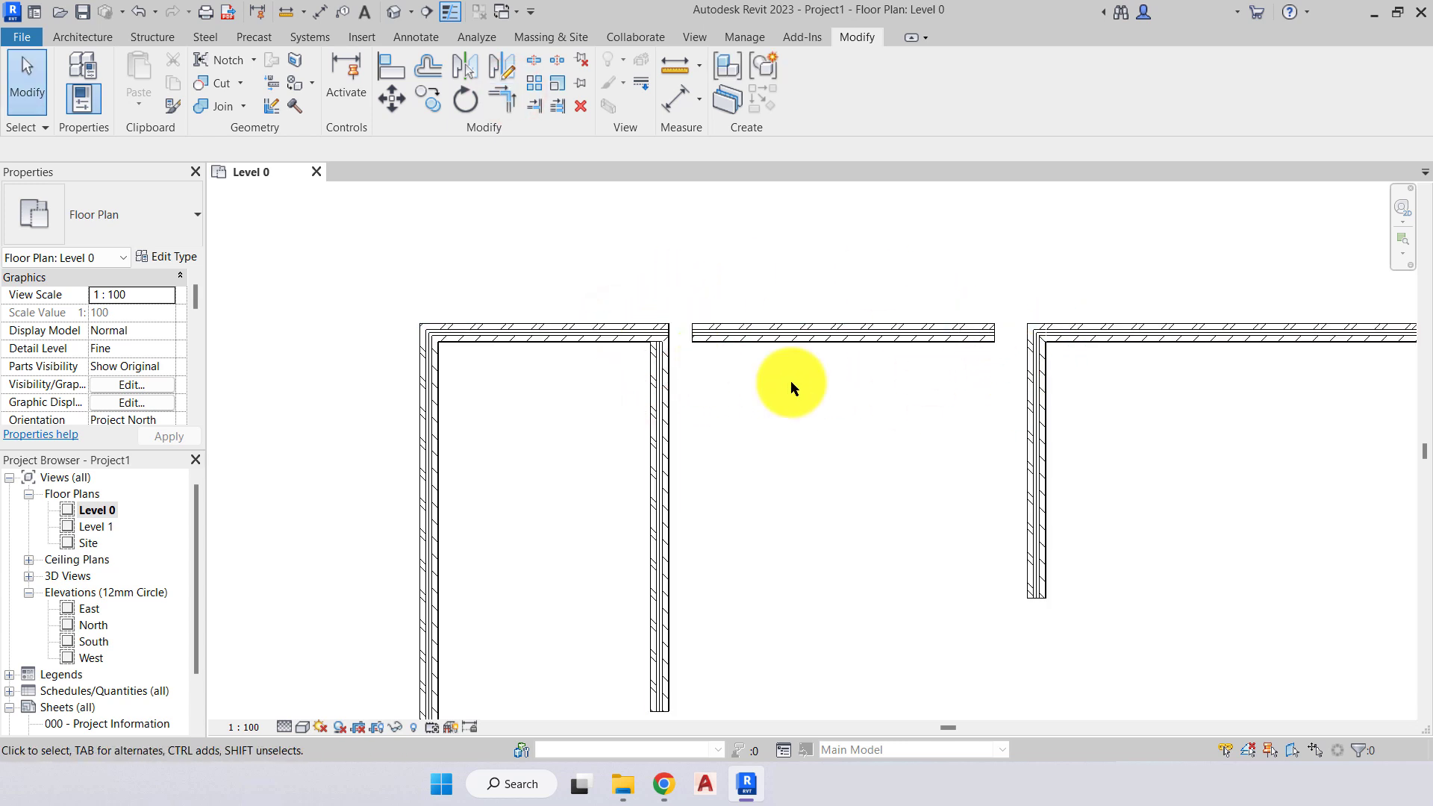
# Undo the corner trims and the two splits of the horizontal wall.
pyautogui.hotkey('ctrl', 'z')
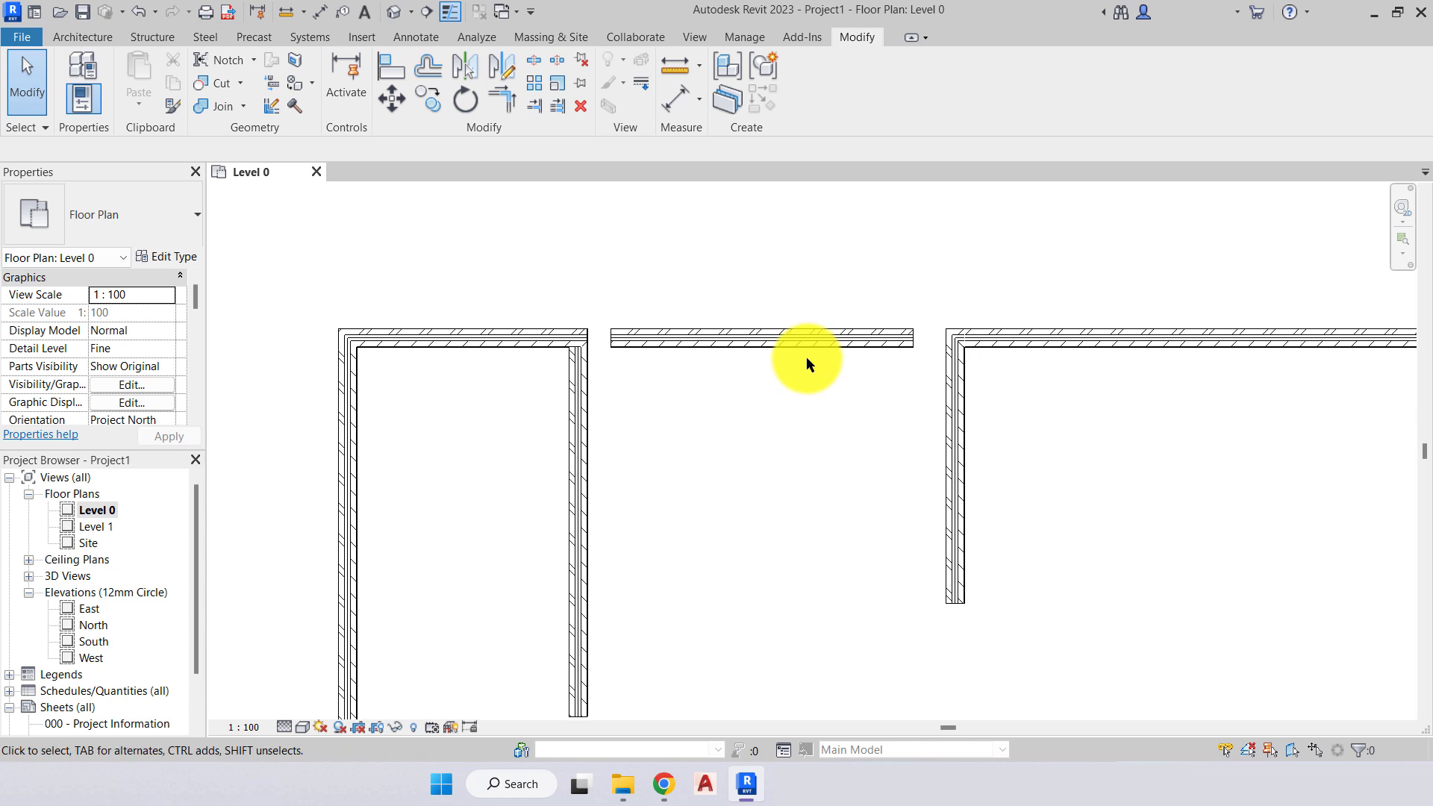
pyautogui.hotkey('ctrl', 'z')
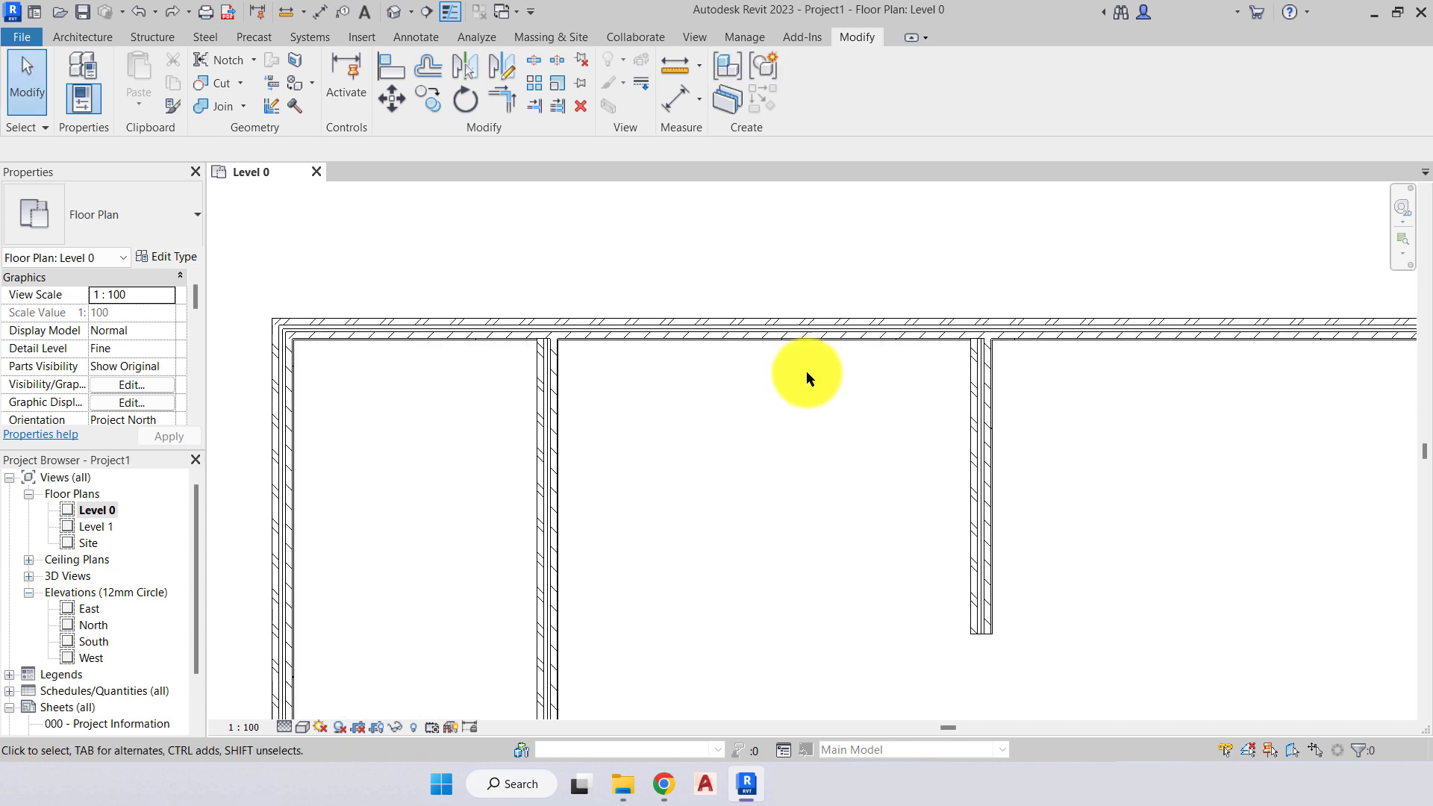
pyautogui.hotkey('ctrl', 'z')
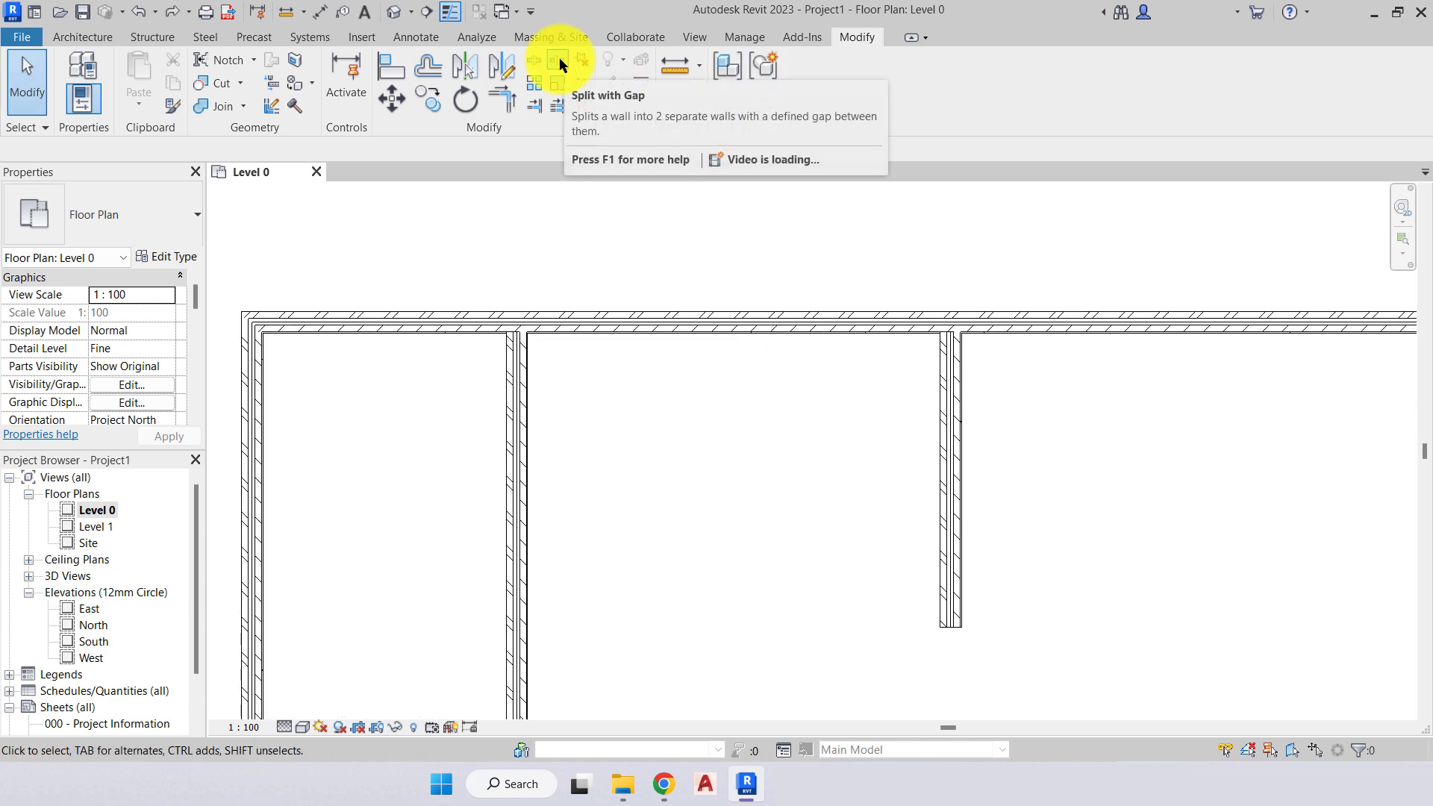
# Use Split with Gap with a 200 mm joint gap to split the horizontal wall between the second and third vertical walls.
pyautogui.click(559, 61)
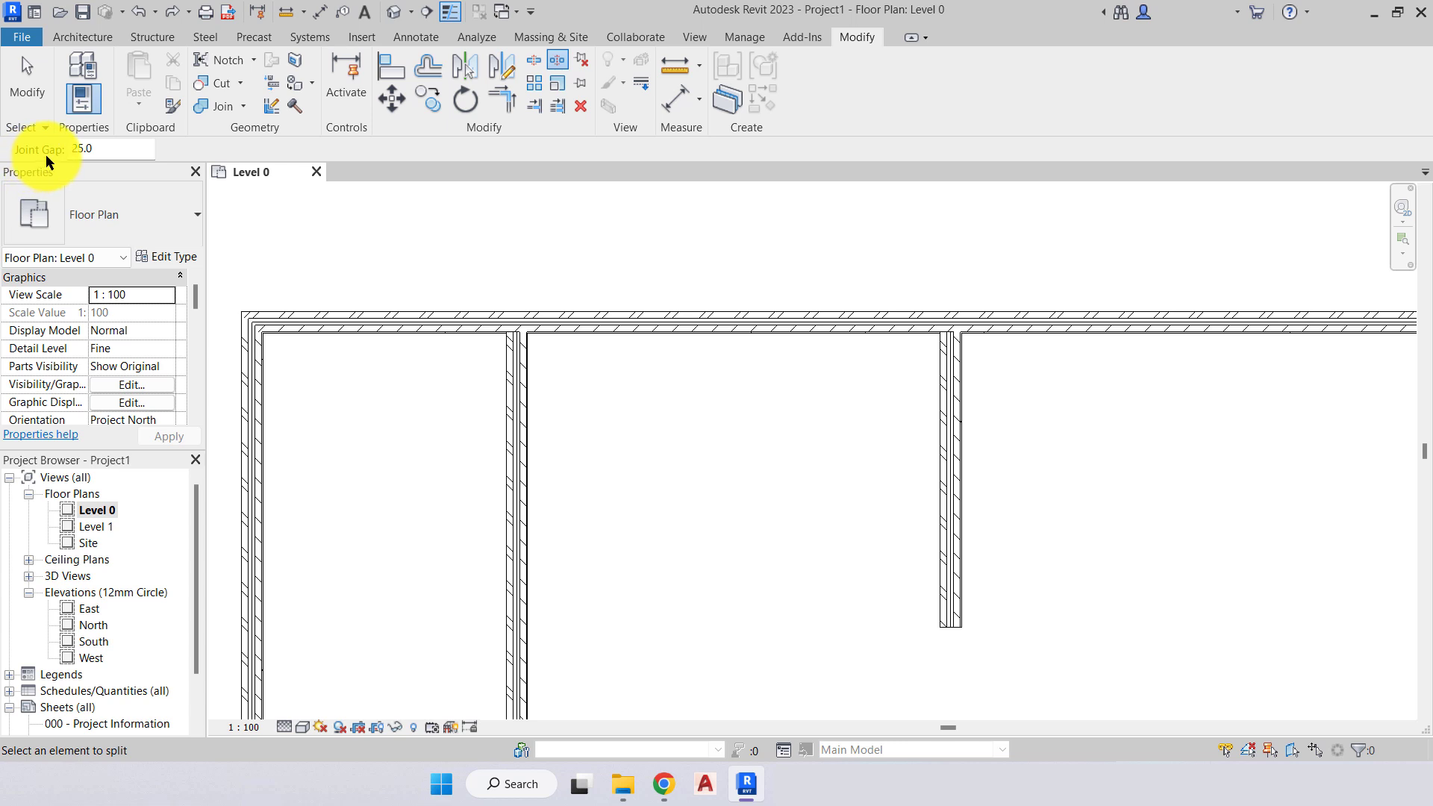
pyautogui.click(118, 150)
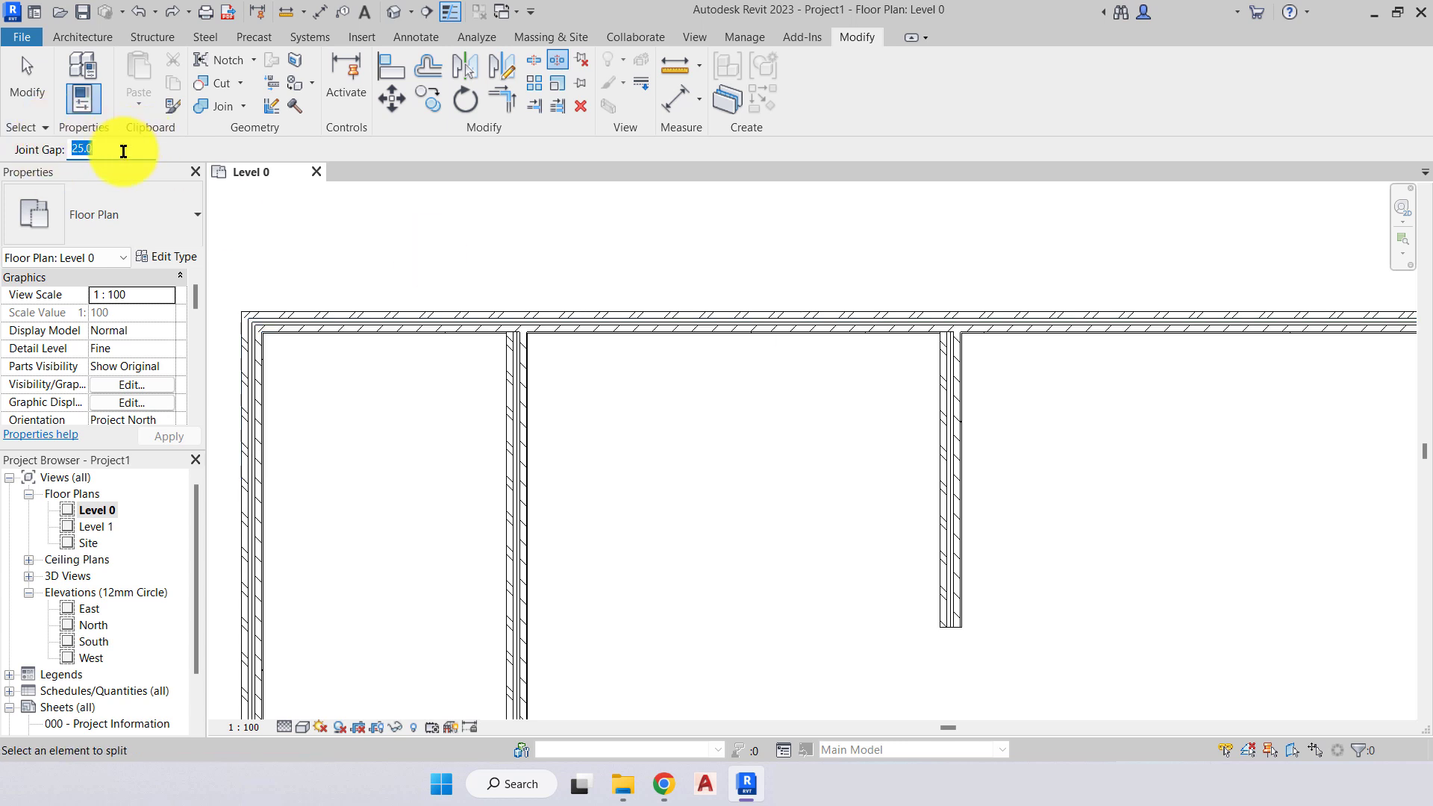
pyautogui.write('200')
pyautogui.press('Return')
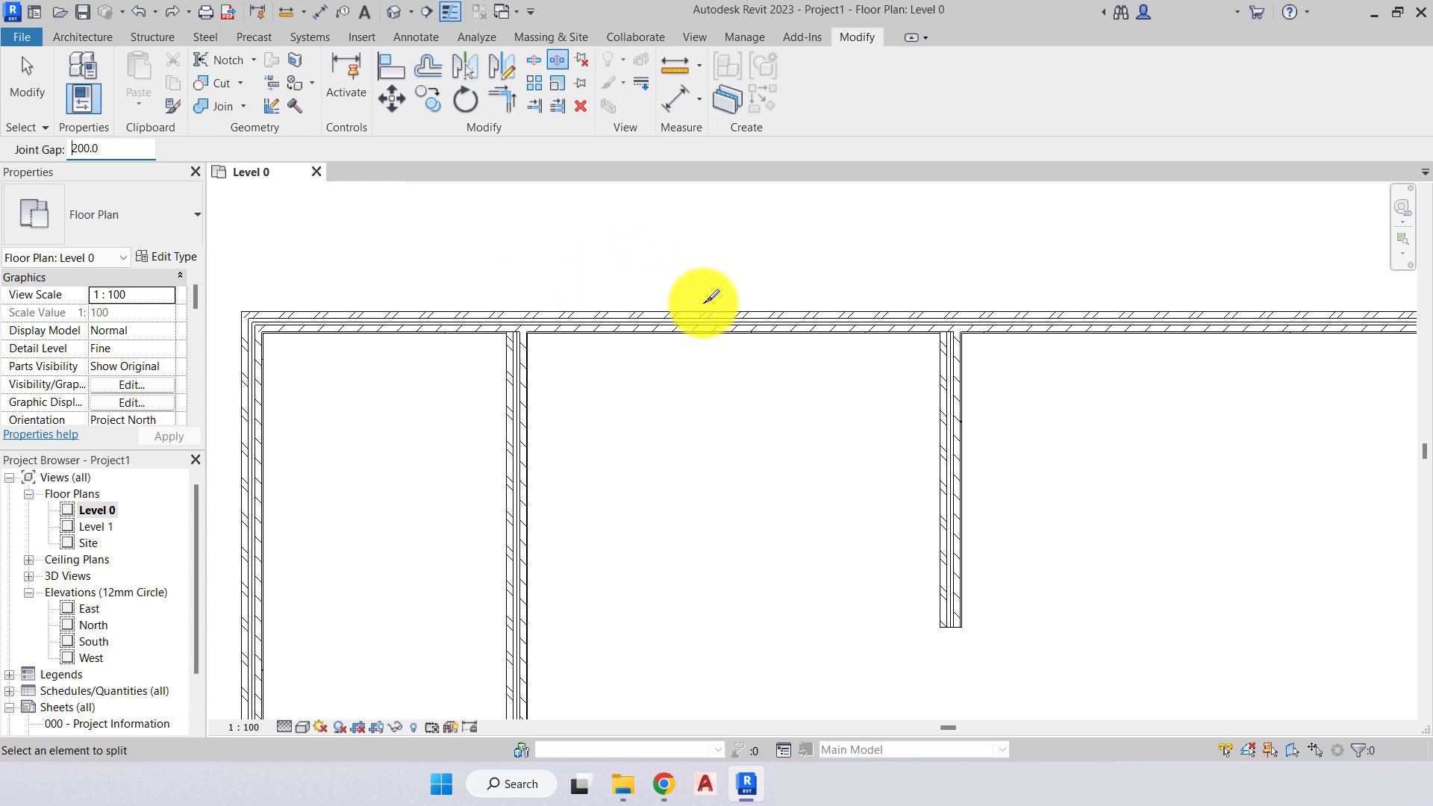
pyautogui.click(702, 317)
pyautogui.scroll(5, 704, 316)
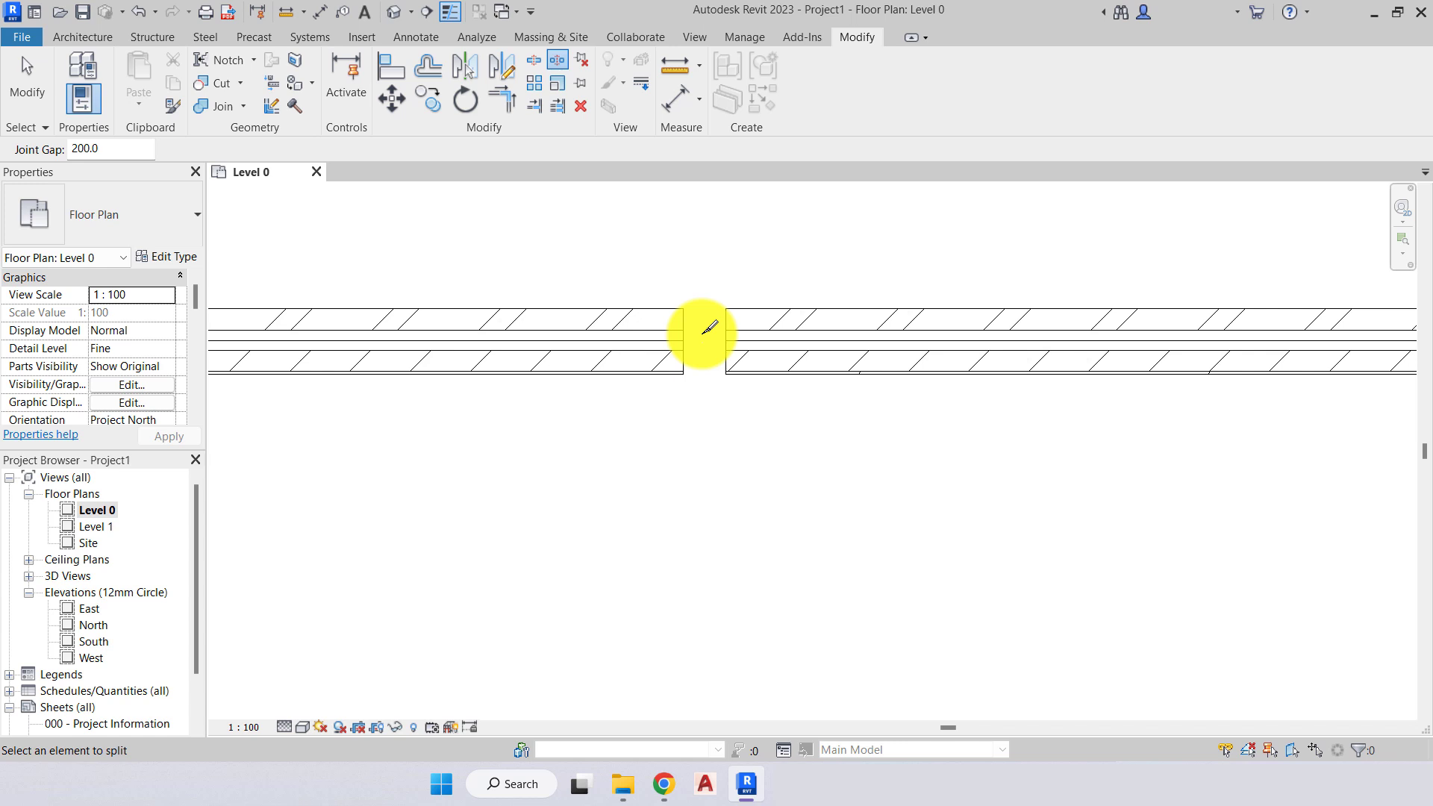
pyautogui.scroll(3, 705, 336)
pyautogui.press('Escape')
# Select the wall piece left of the split and check the width of the gap between the two pieces.
pyautogui.click(657, 382)
pyautogui.scroll(-2, 710, 384)
pyautogui.moveTo(714, 393); pyautogui.dragTo(705, 440, button='middle')
pyautogui.scroll(3, 695, 458)
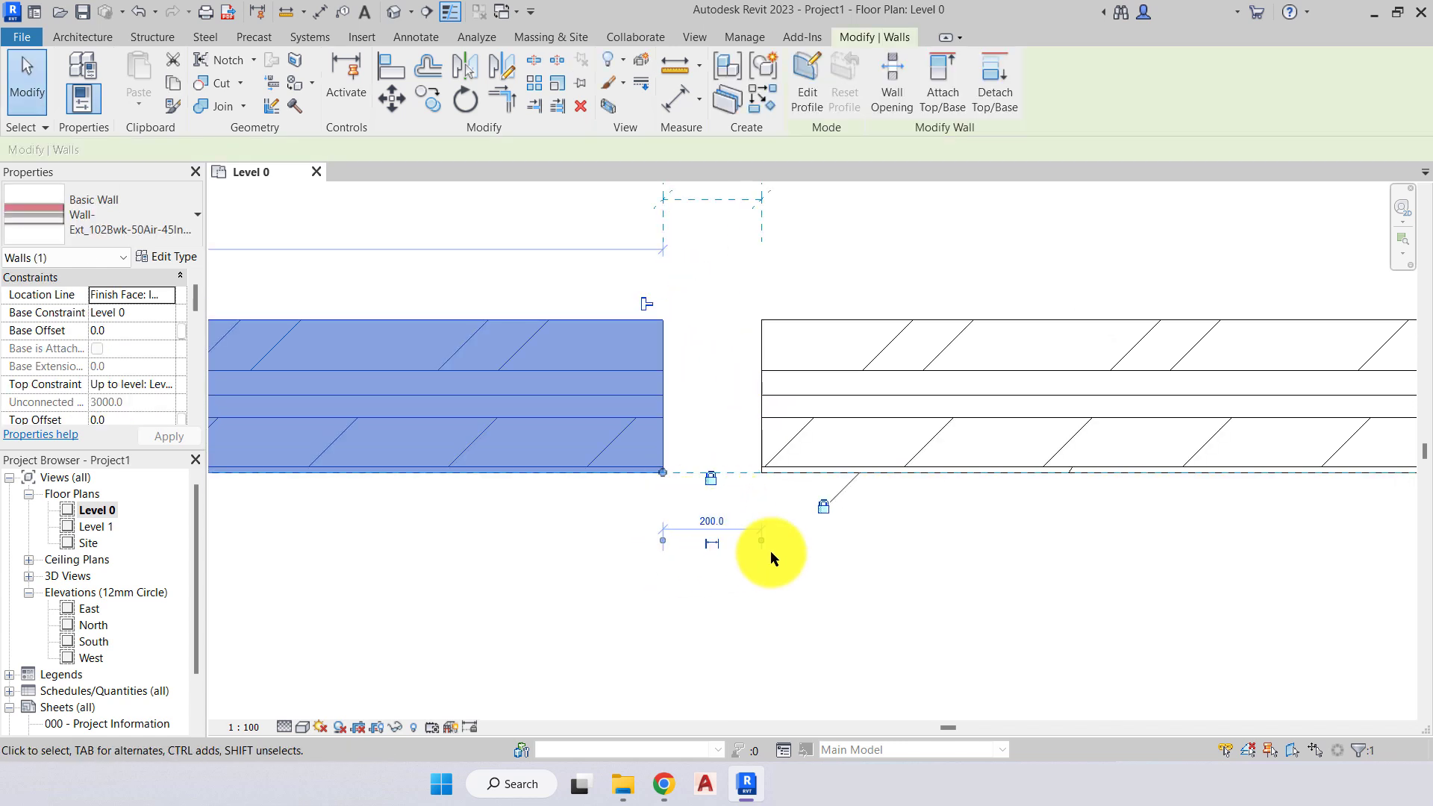
pyautogui.scroll(-2, 666, 522)
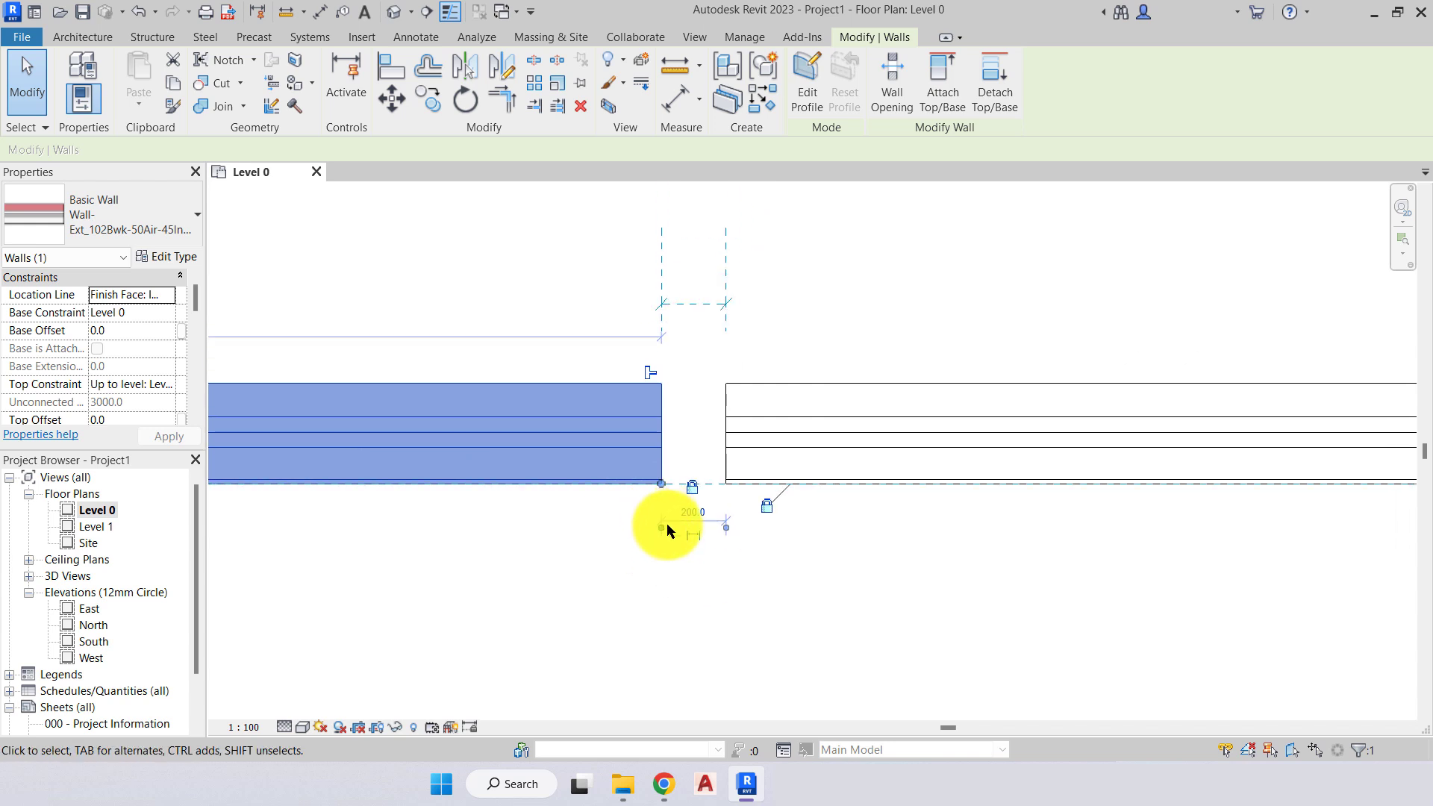
pyautogui.scroll(-3, 671, 537)
pyautogui.click(662, 416)
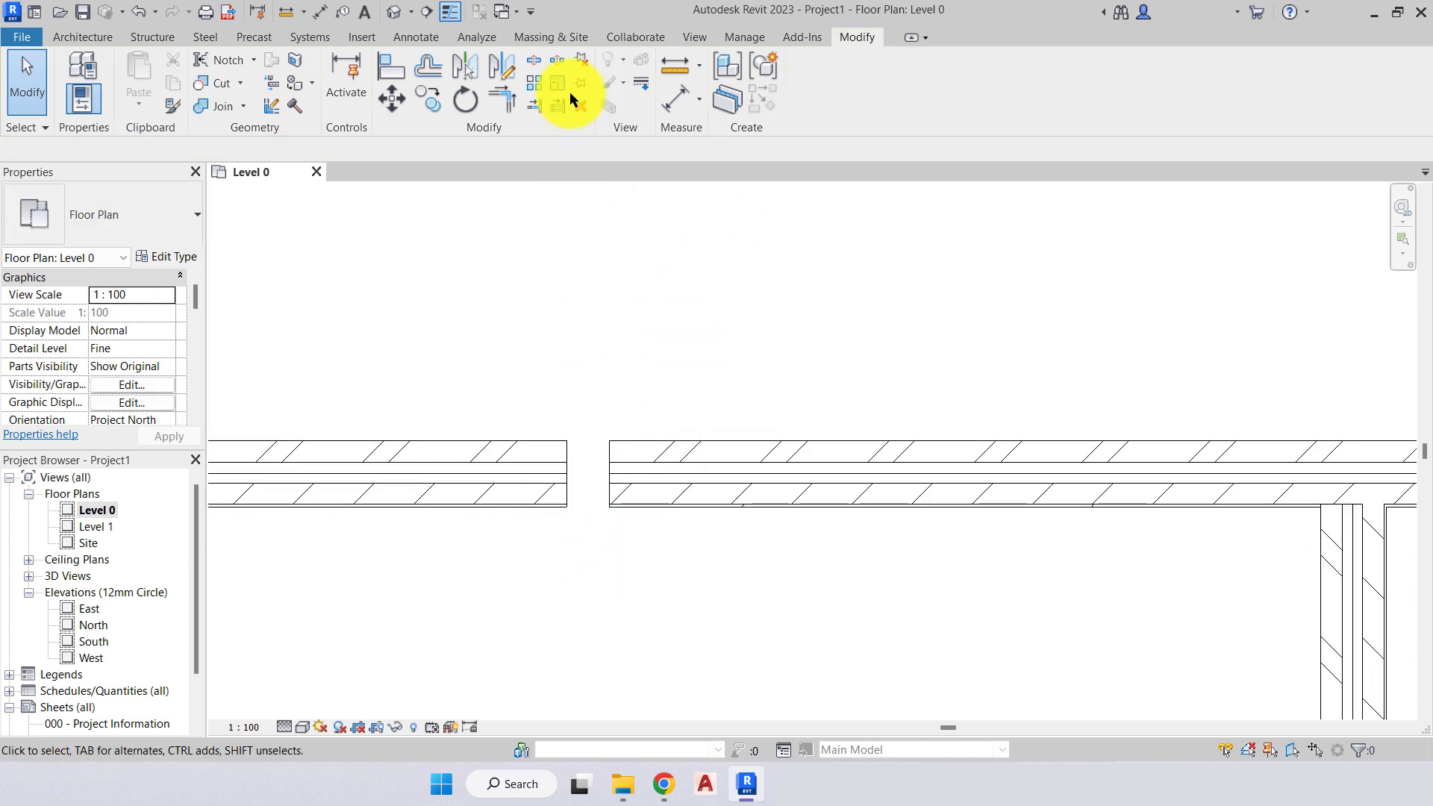
# Try to set the Split with Gap joint gap to 400 mm, and leave the tool.
pyautogui.click(561, 67)
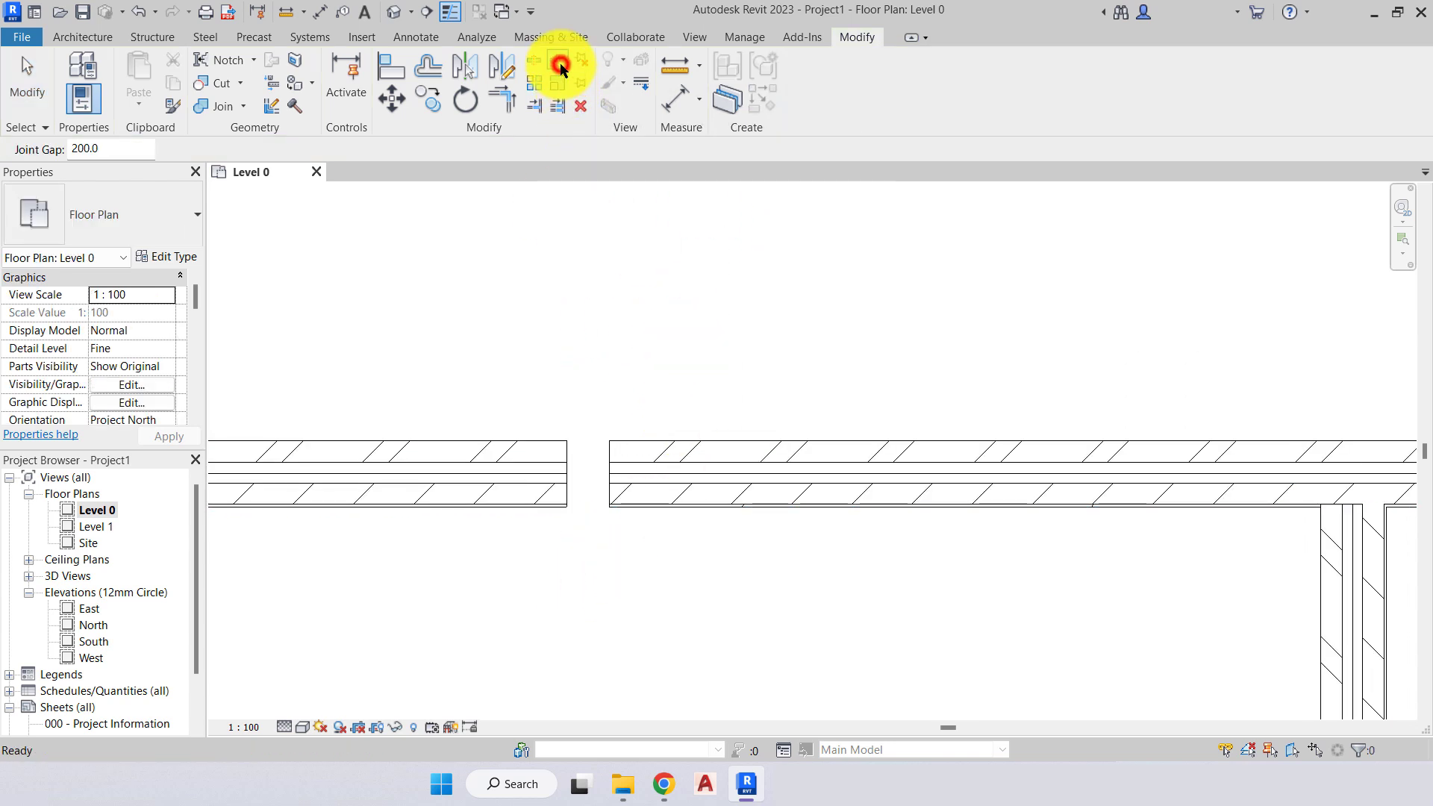
pyautogui.doubleClick(99, 149)
pyautogui.write('4')
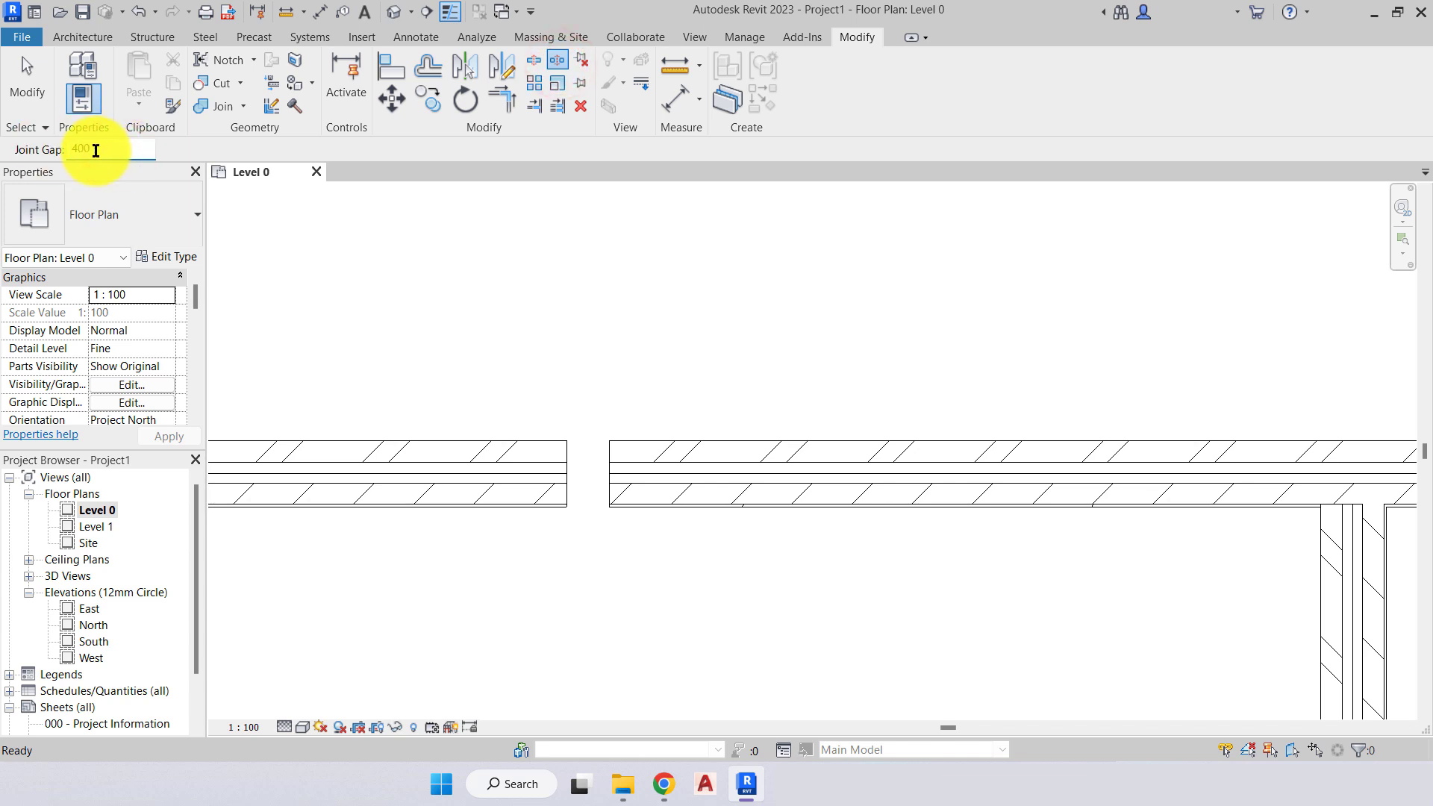
pyautogui.write('00')
pyautogui.press('Return')
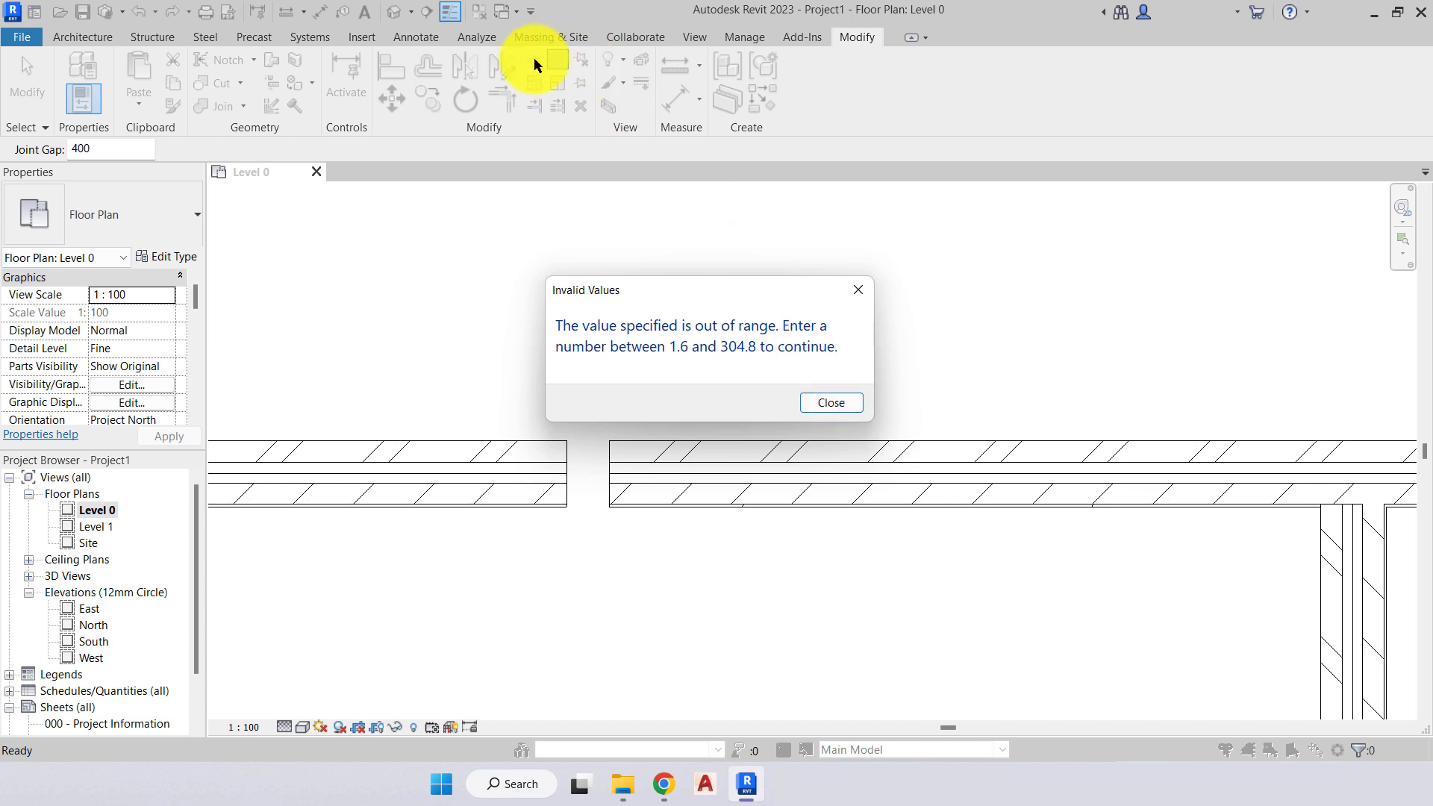
pyautogui.click(815, 402)
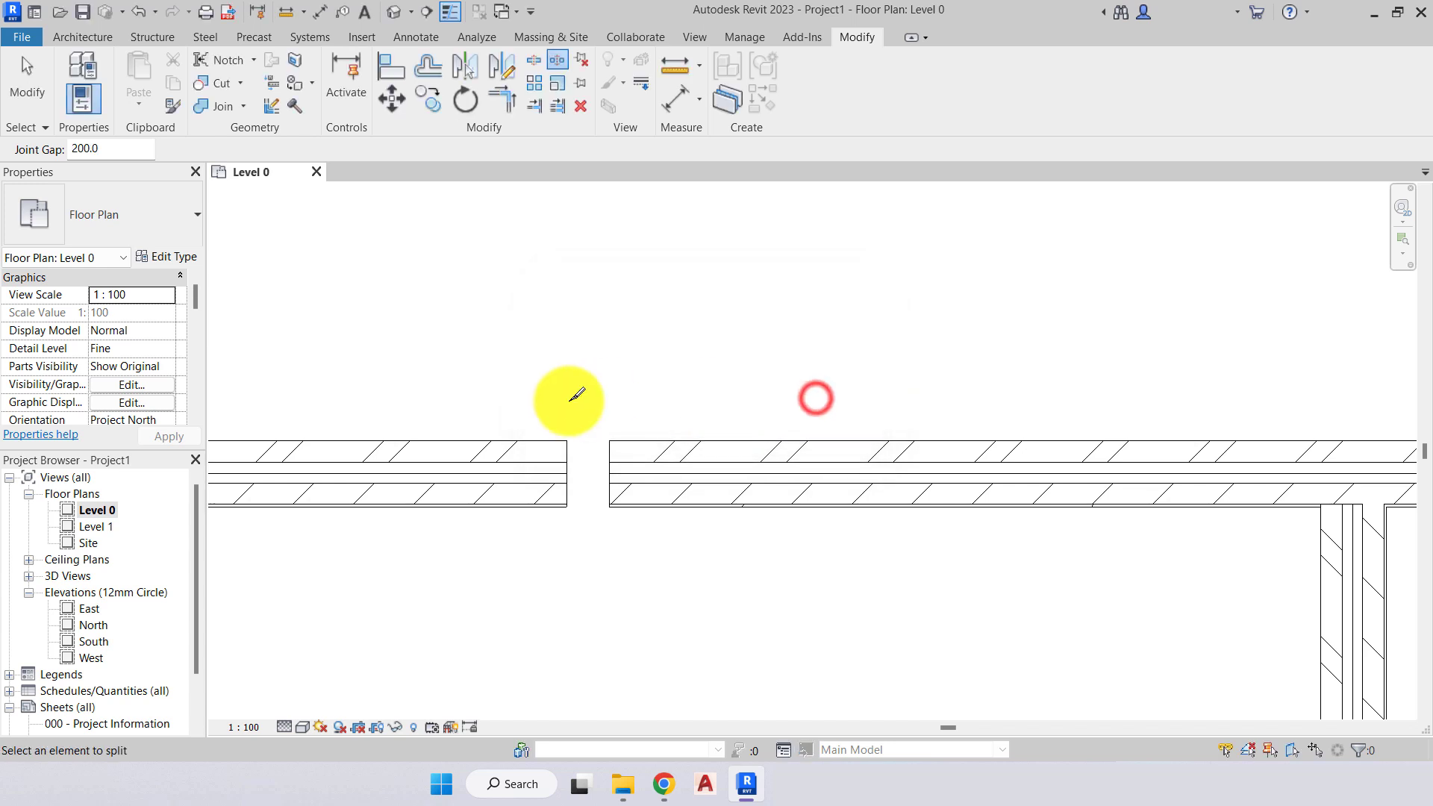
pyautogui.scroll(-2, 556, 388)
pyautogui.press('Escape')
pyautogui.scroll(-3, 558, 384)
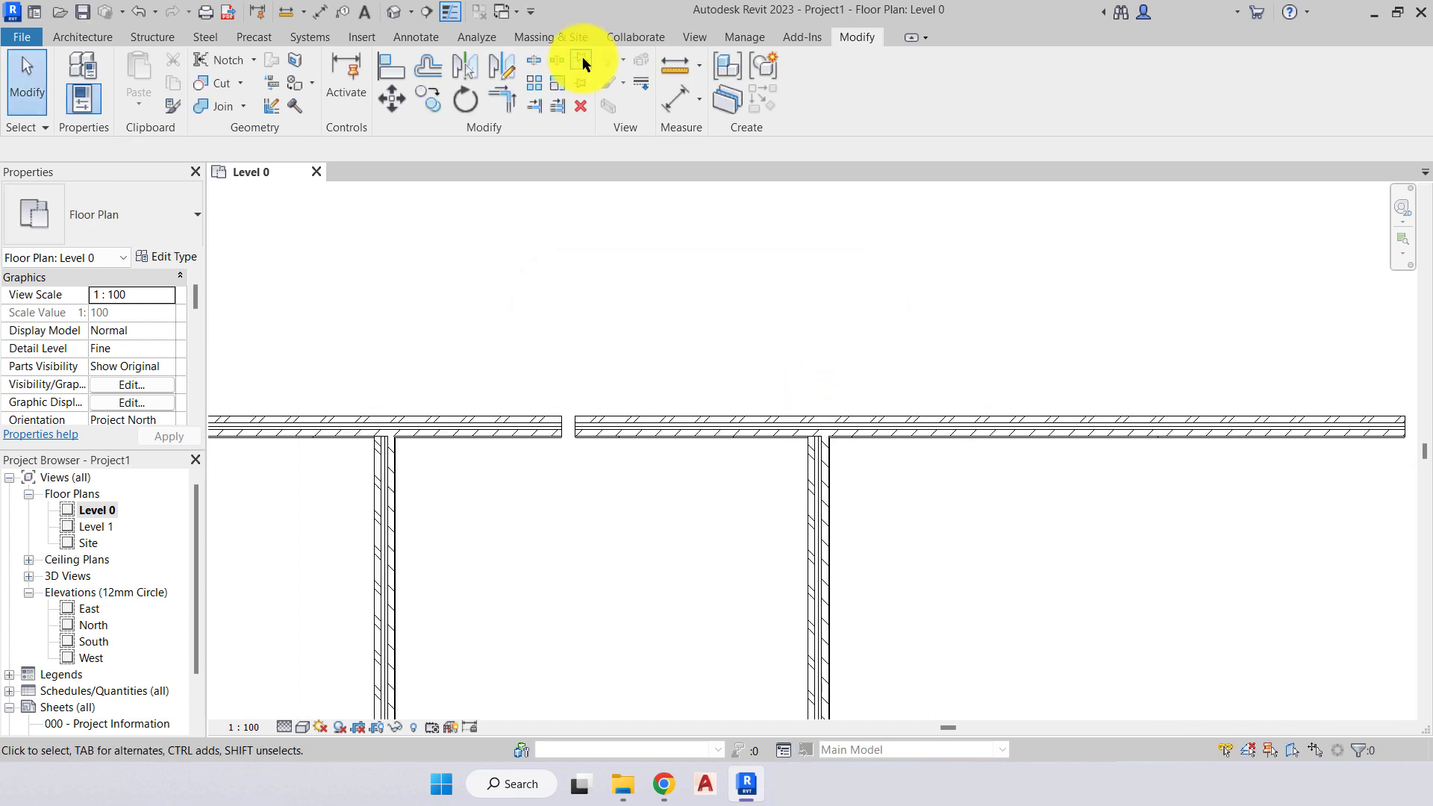
# Move the horizontal wall piece right of the gap upward and back down in line with the left piece.
pyautogui.press('p')
pyautogui.press('n')
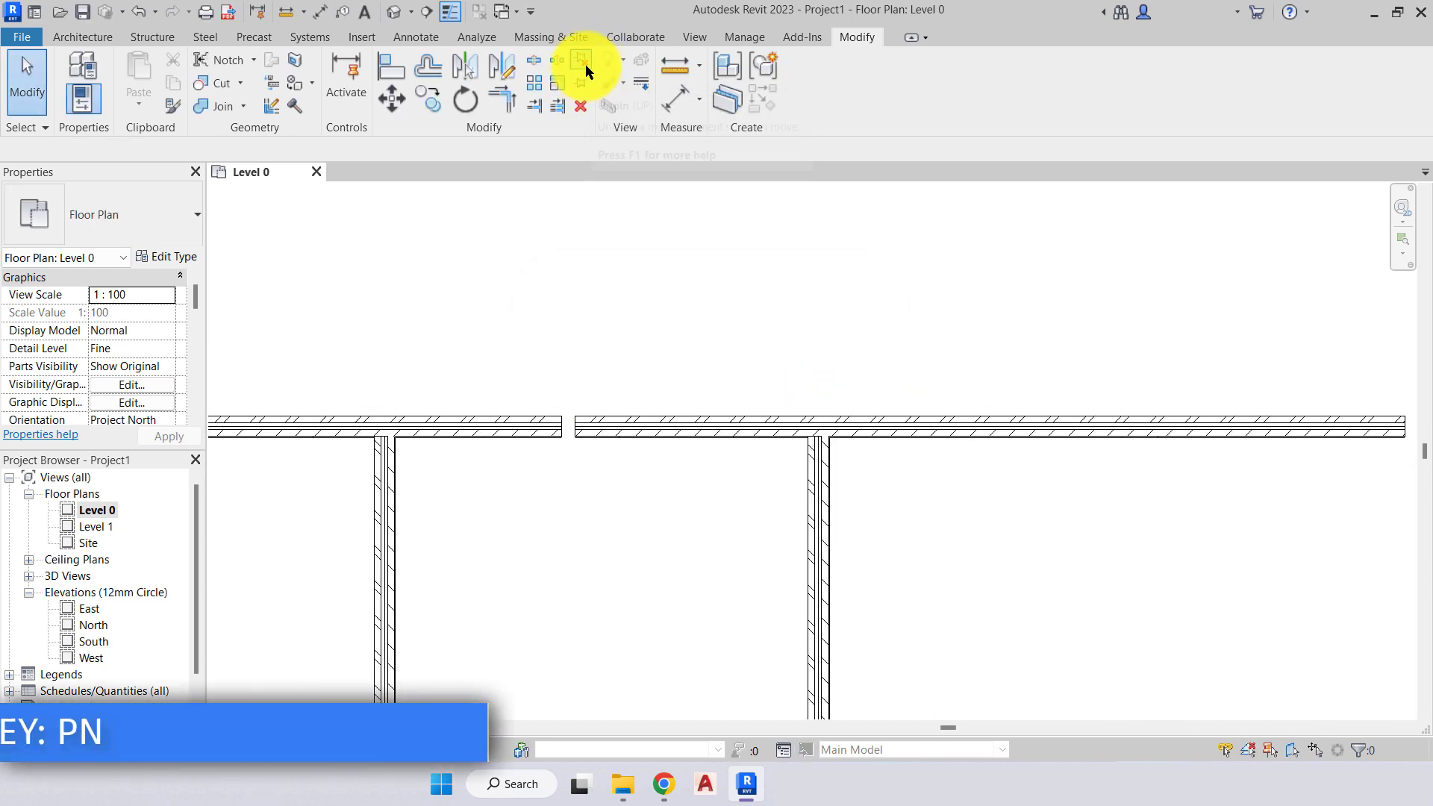
pyautogui.scroll(-2, 618, 281)
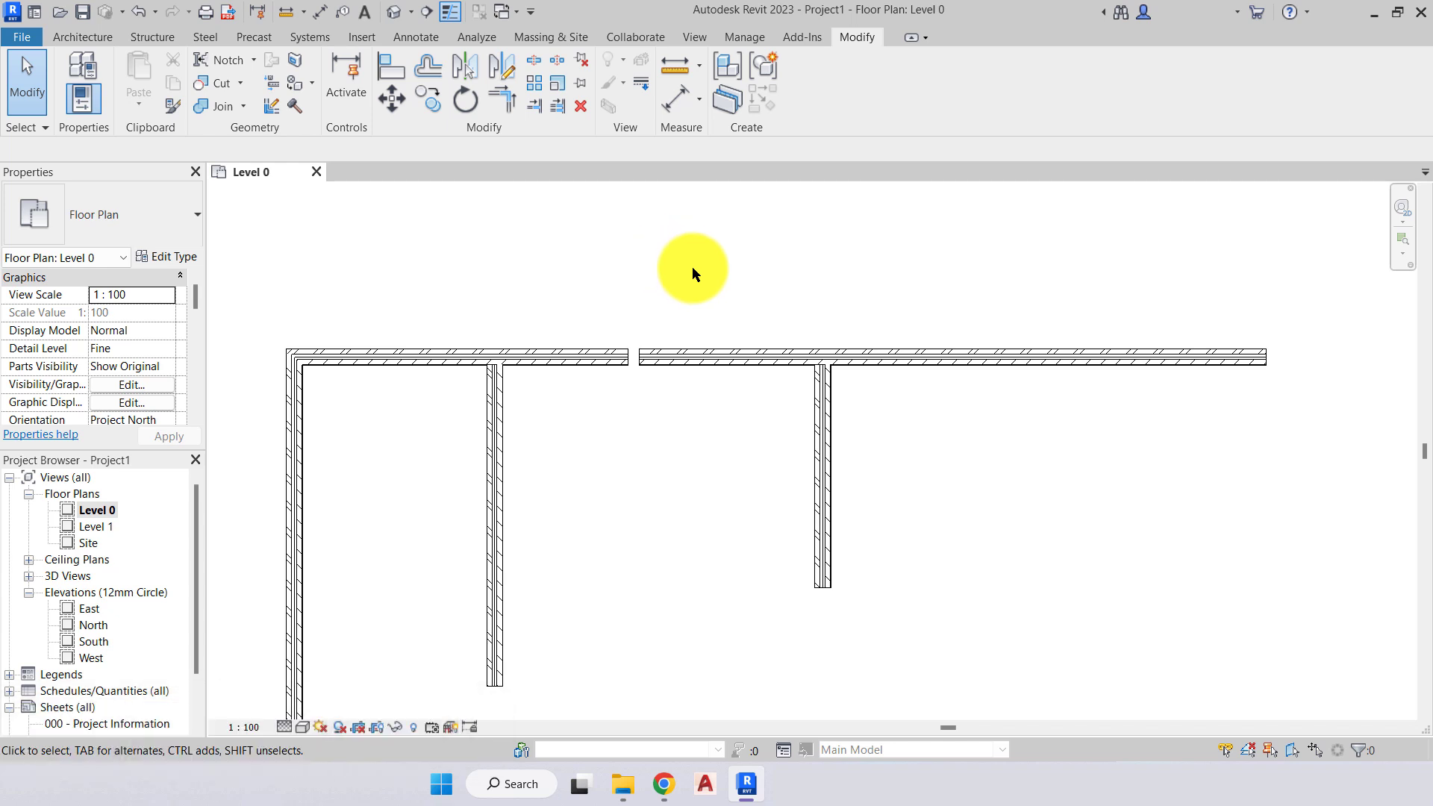
pyautogui.moveTo(692, 268); pyautogui.dragTo(633, 247, button='middle')
pyautogui.moveTo(848, 301); pyautogui.dragTo(755, 406, button='middle')
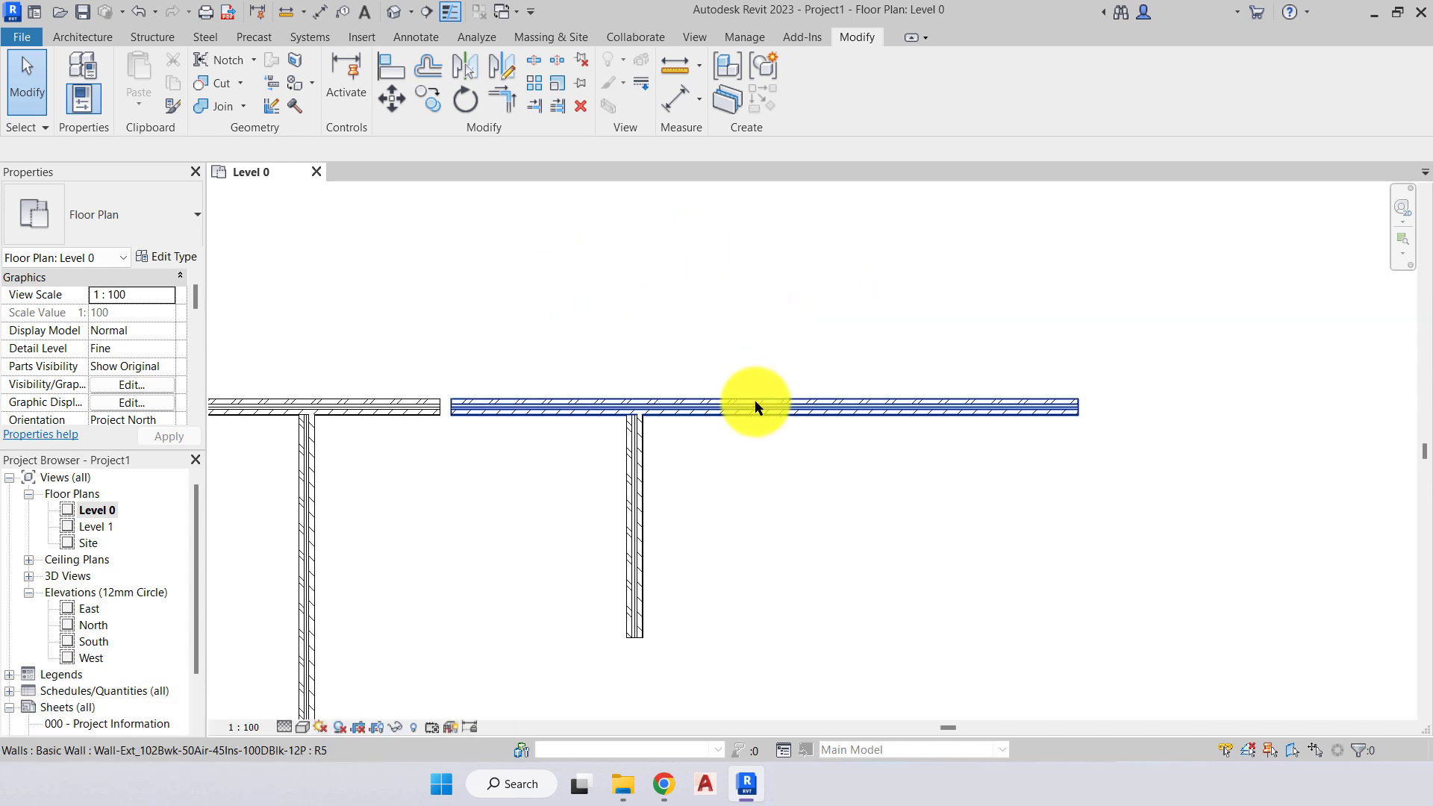
pyautogui.click(754, 403)
pyautogui.moveTo(840, 409); pyautogui.dragTo(862, 335)
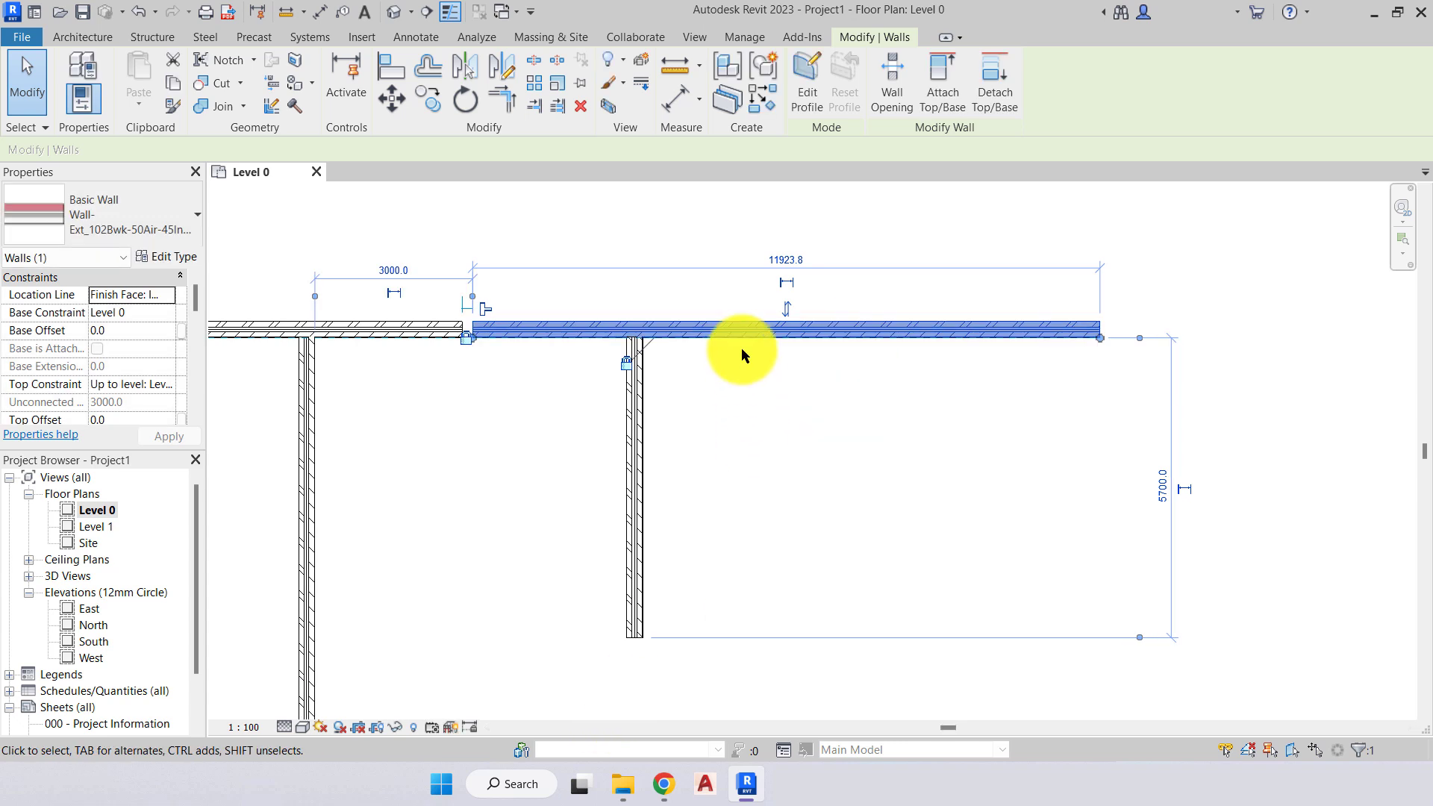
pyautogui.moveTo(741, 338); pyautogui.dragTo(729, 416)
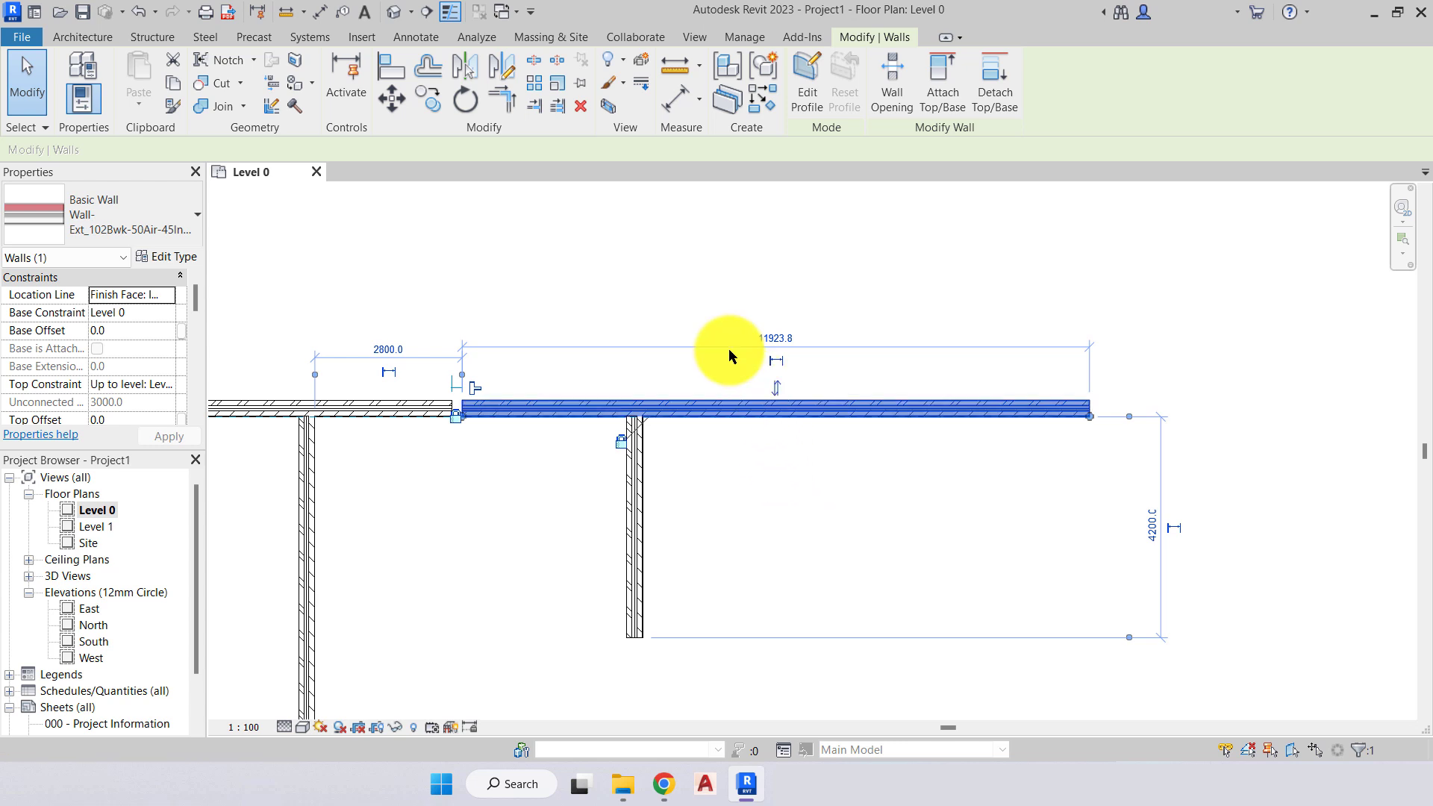
# Pin the horizontal wall piece right of the gap and try to move it.
pyautogui.click(580, 81)
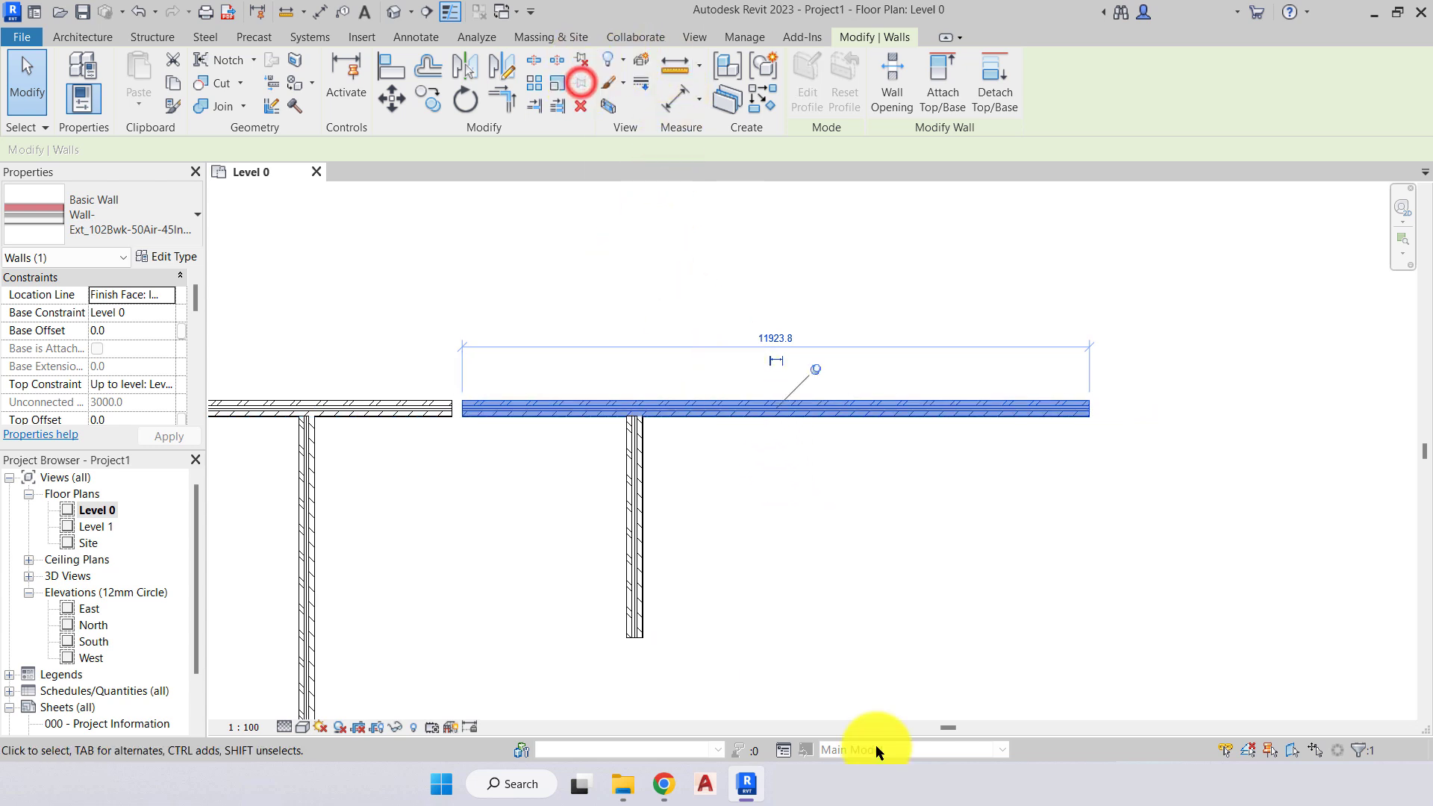
pyautogui.click(850, 548)
pyautogui.click(830, 409)
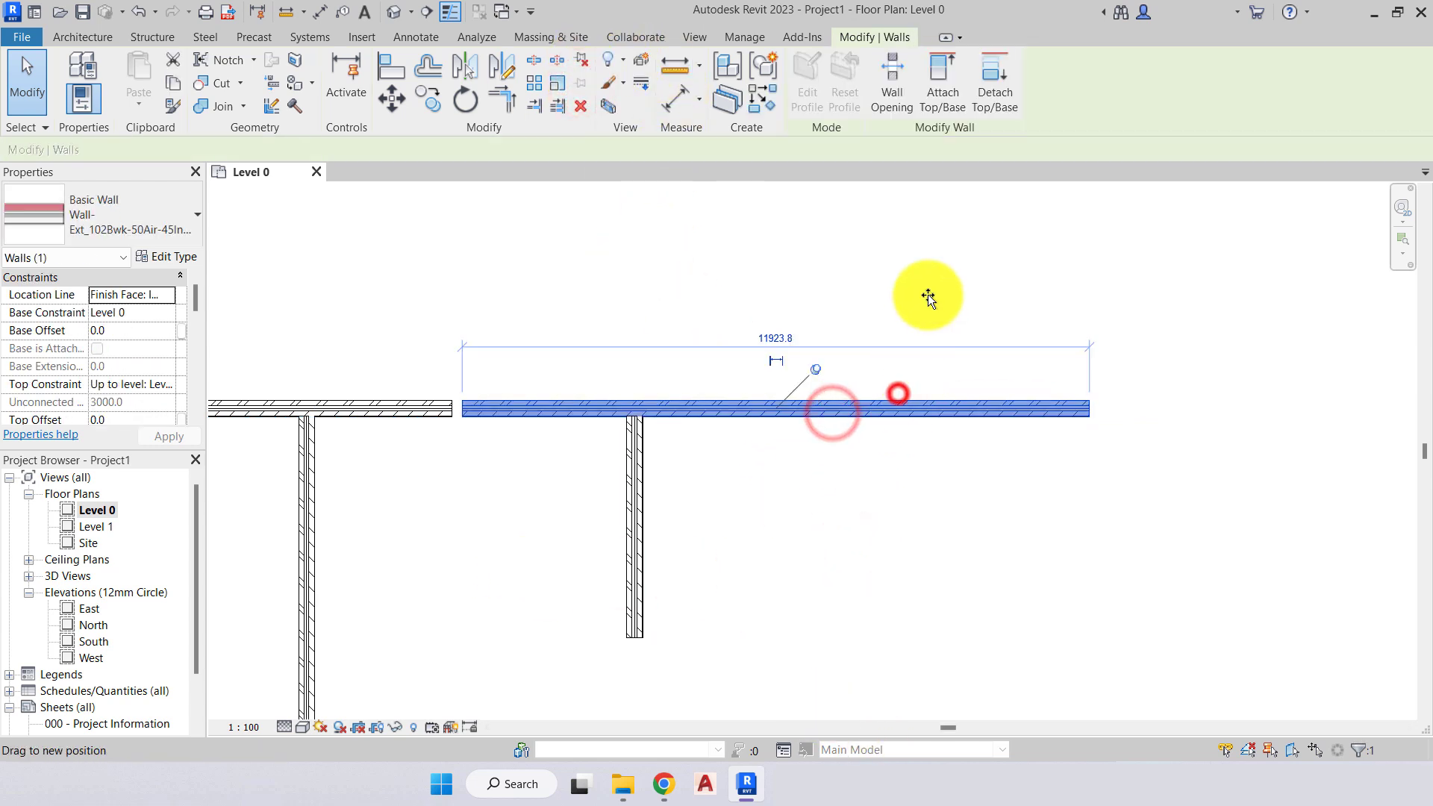
pyautogui.moveTo(857, 548); pyautogui.dragTo(858, 534)
pyautogui.moveTo(888, 406); pyautogui.dragTo(803, 308)
# Try to change the pinned horizontal wall's length to 2000 mm and to 4000 mm.
pyautogui.click(782, 337)
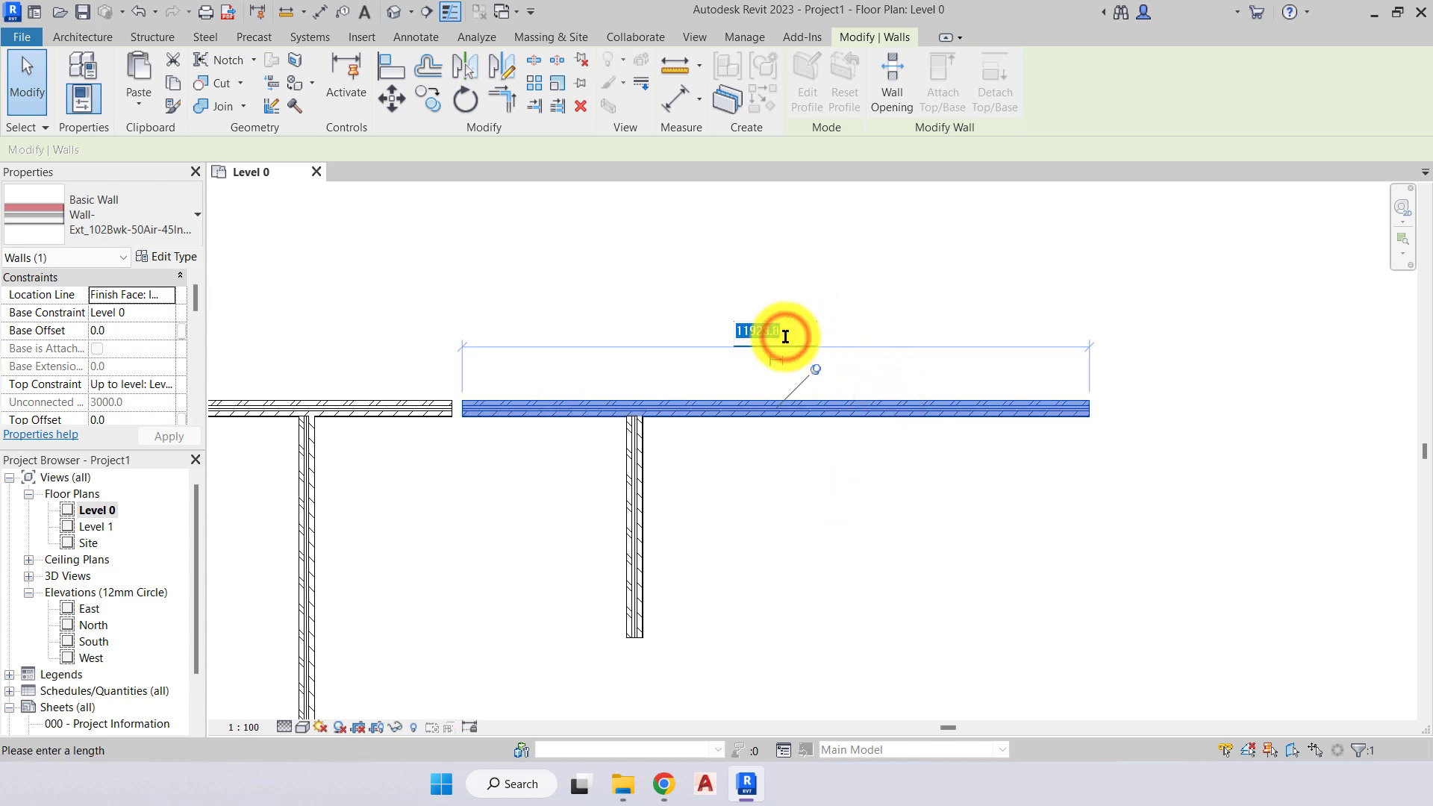
pyautogui.write('2000')
pyautogui.press('Return')
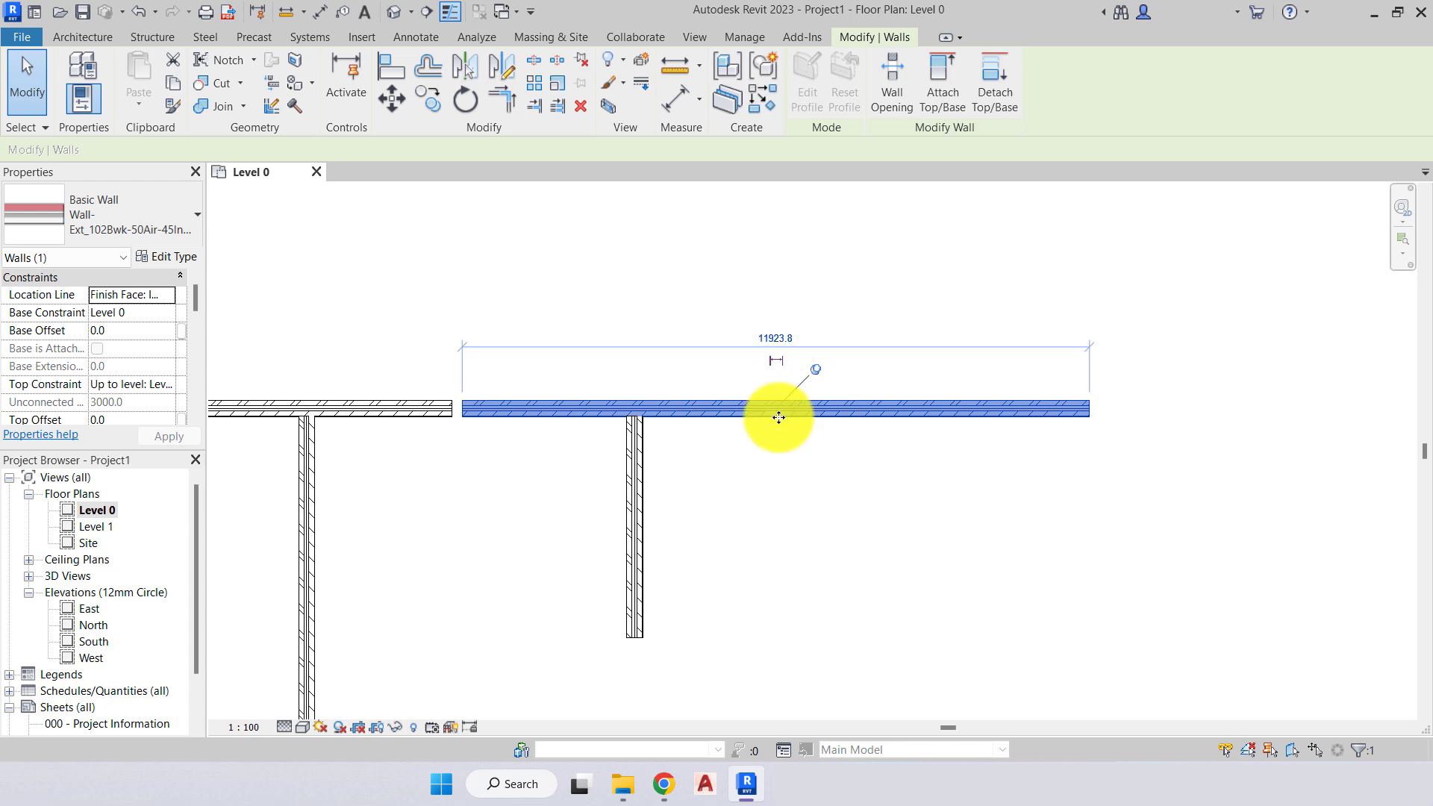
pyautogui.click(776, 337)
pyautogui.write('40')
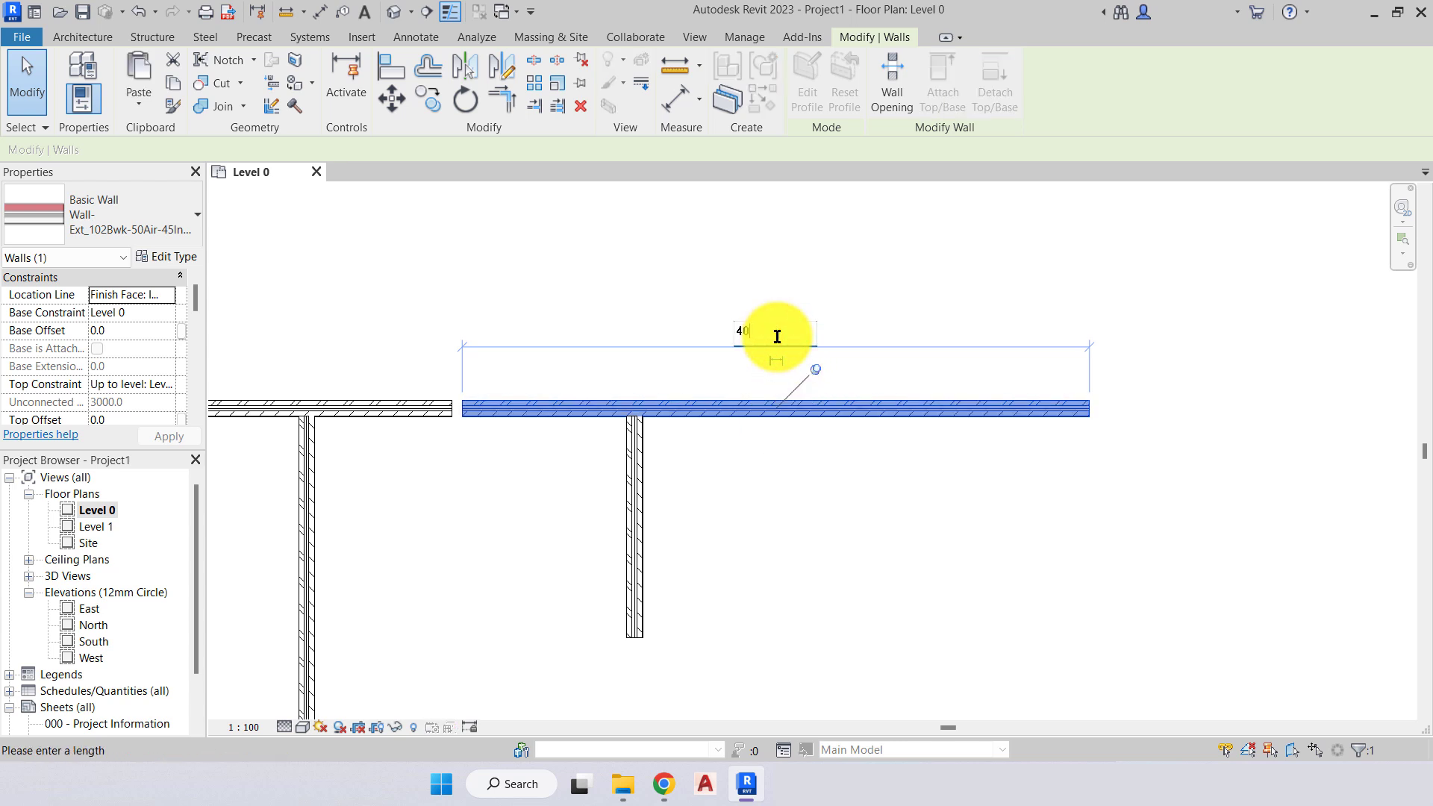
pyautogui.write('00')
pyautogui.press('Return')
pyautogui.click(858, 508)
pyautogui.click(798, 409)
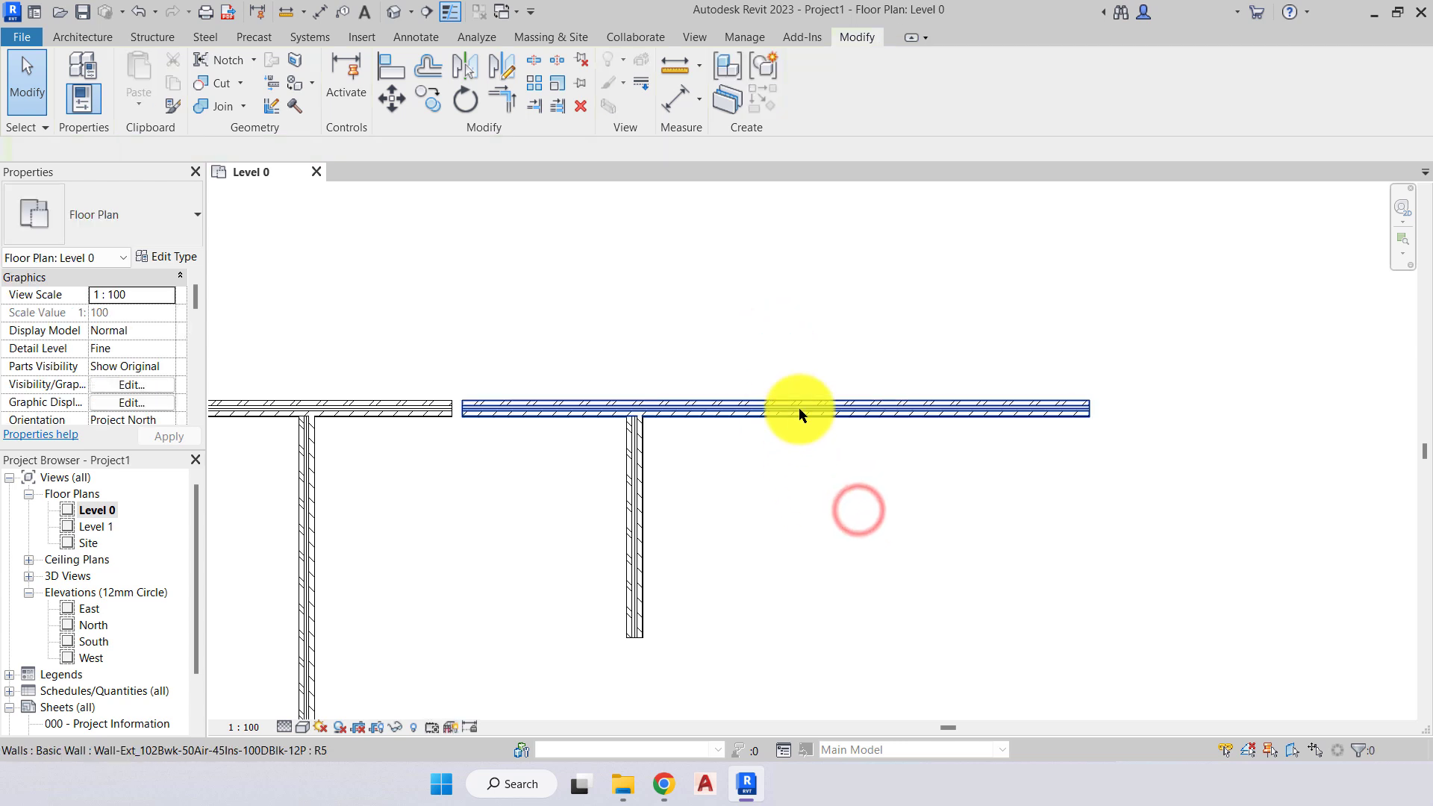
# Move the third vertical wall slightly to the right along the pinned horizontal wall, and pin it in place.
pyautogui.moveTo(634, 539); pyautogui.dragTo(823, 522)
pyautogui.click(979, 582)
pyautogui.moveTo(827, 571); pyautogui.dragTo(648, 606)
pyautogui.click(744, 488)
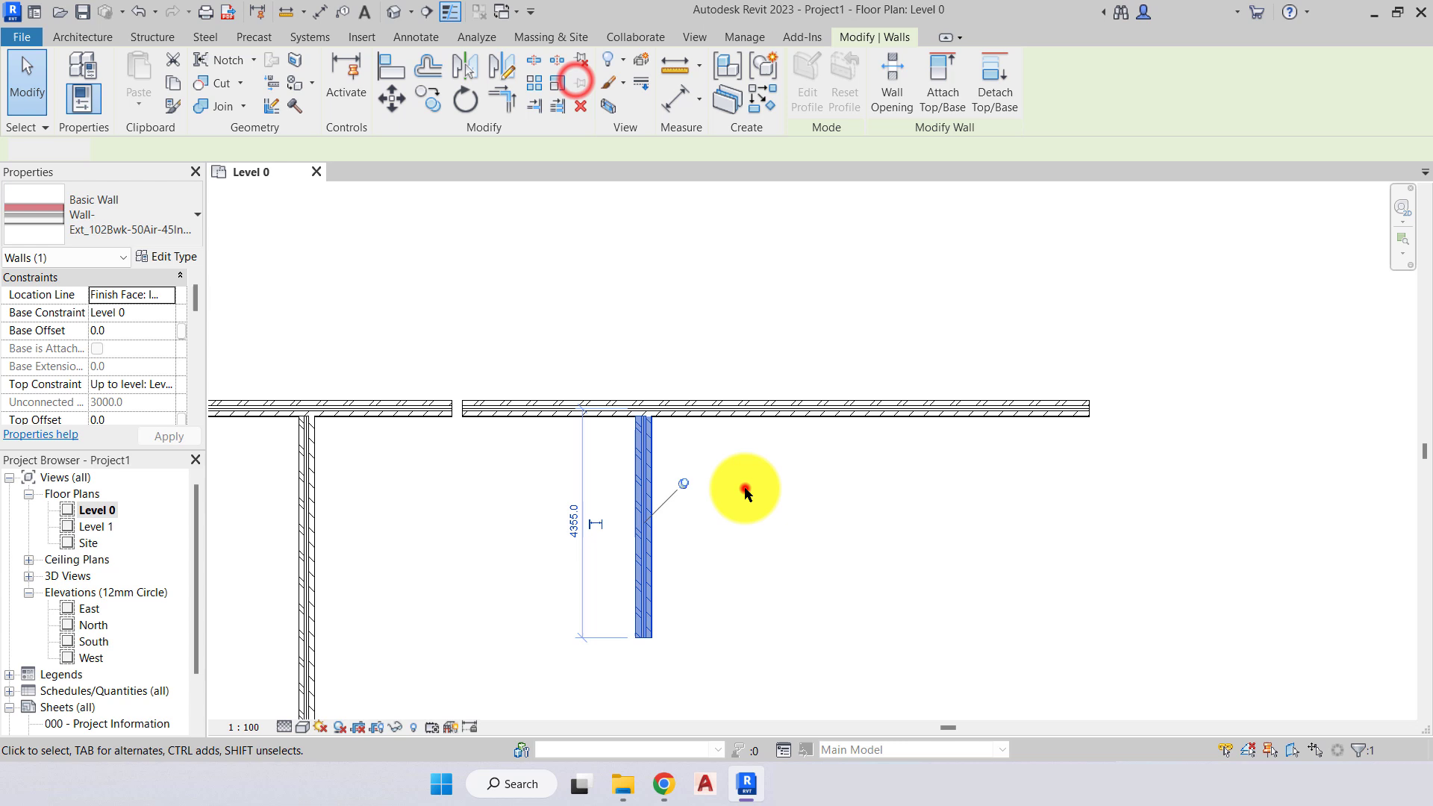
pyautogui.click(655, 545)
pyautogui.click(779, 526)
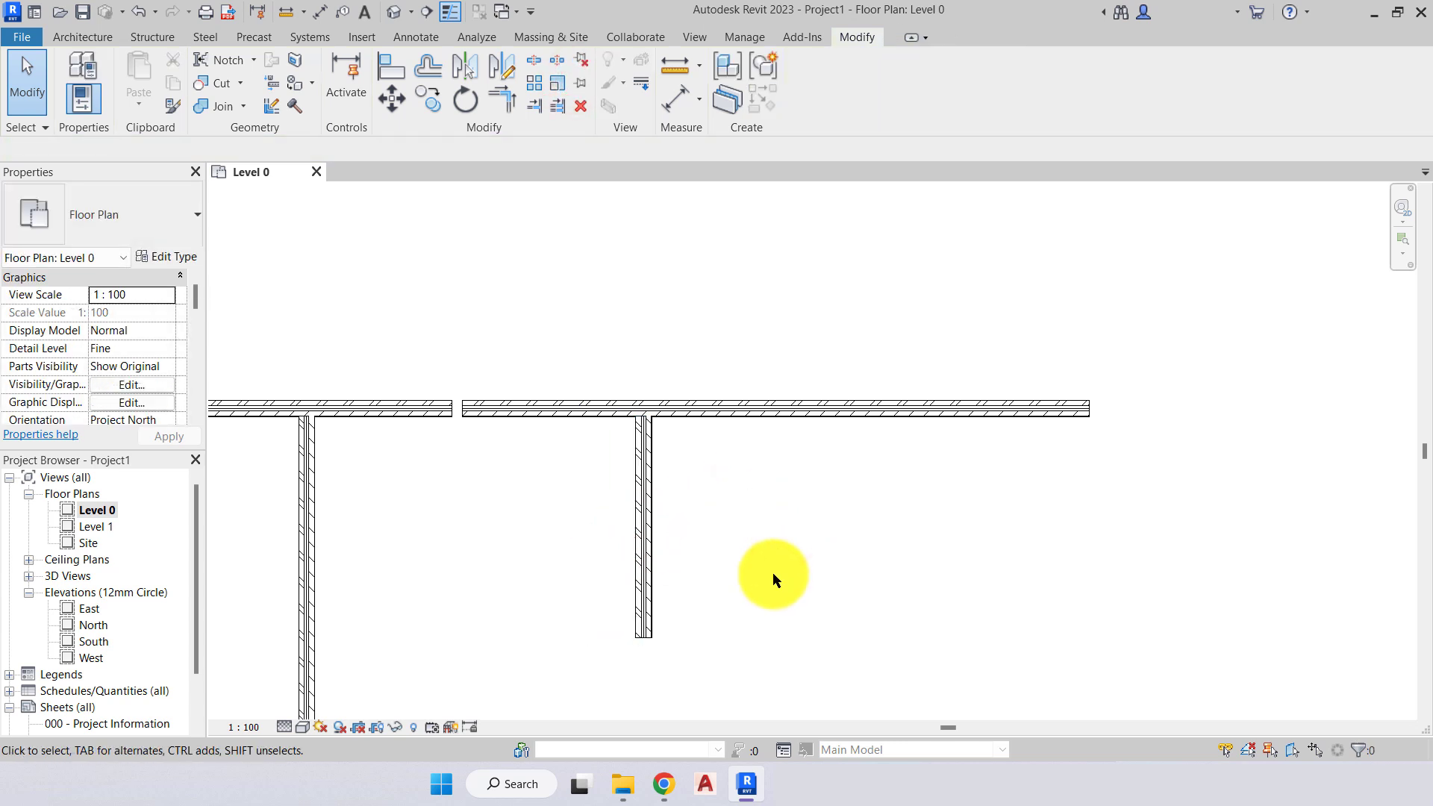
# Unpin the horizontal wall piece right of the gap.
pyautogui.click(695, 497)
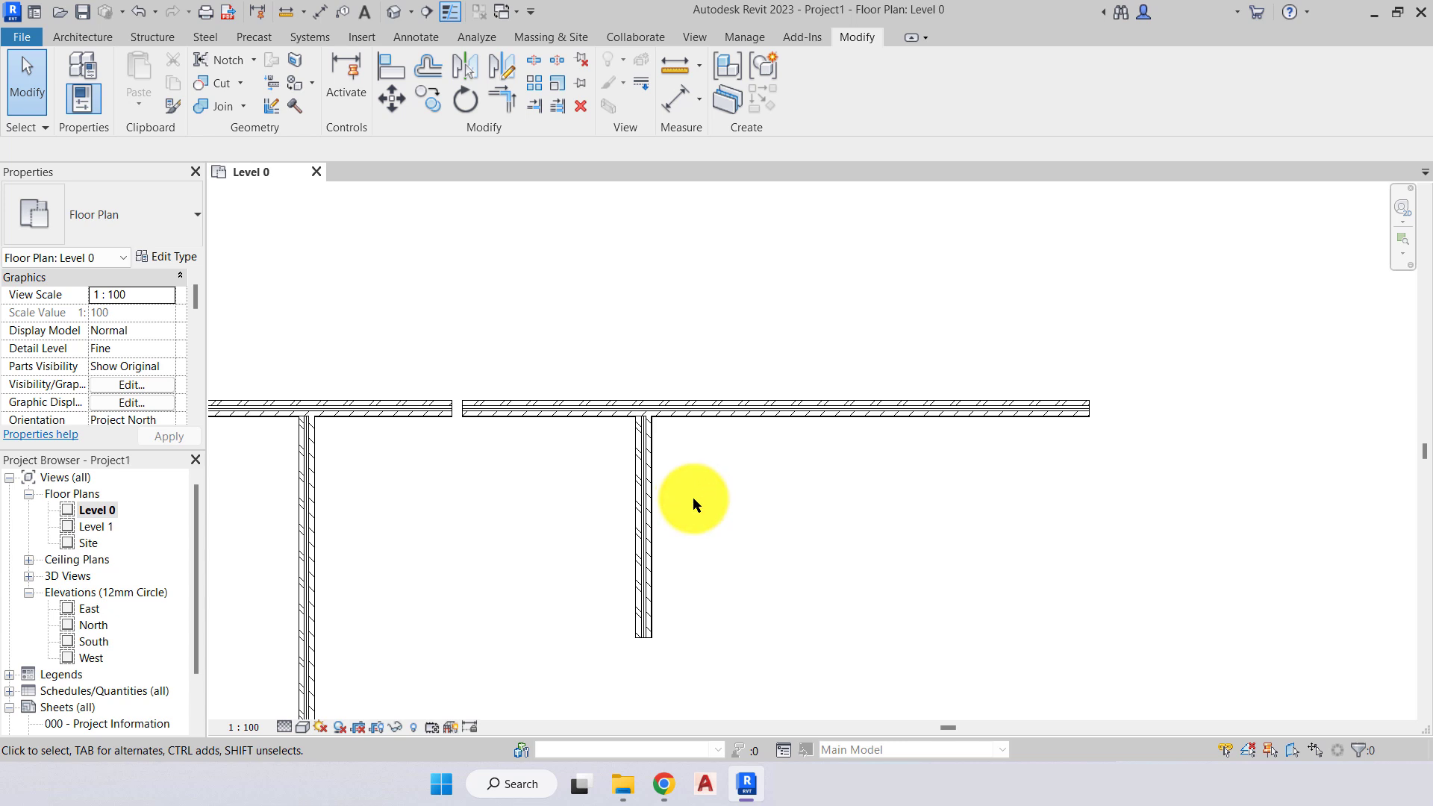
pyautogui.click(699, 494)
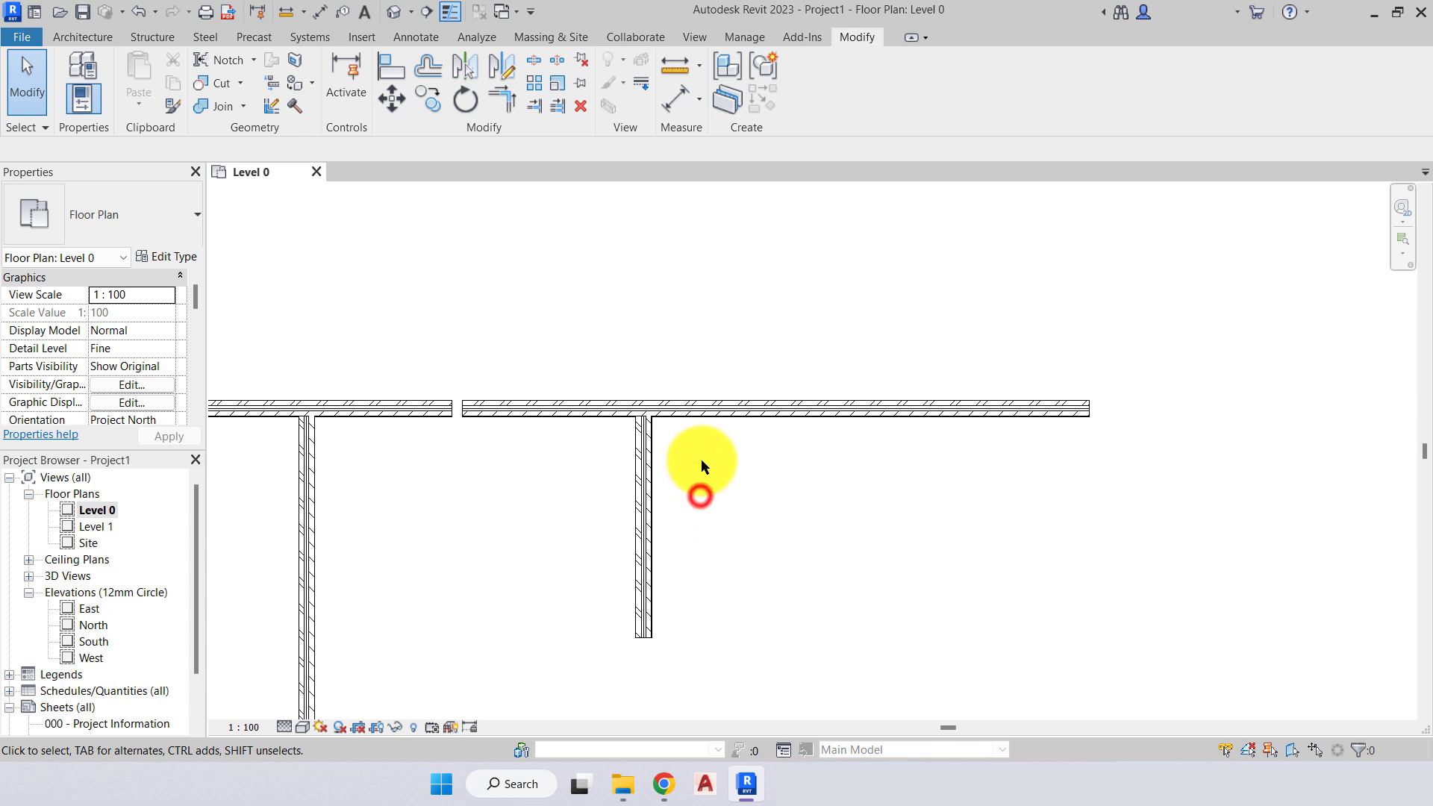
pyautogui.click(703, 415)
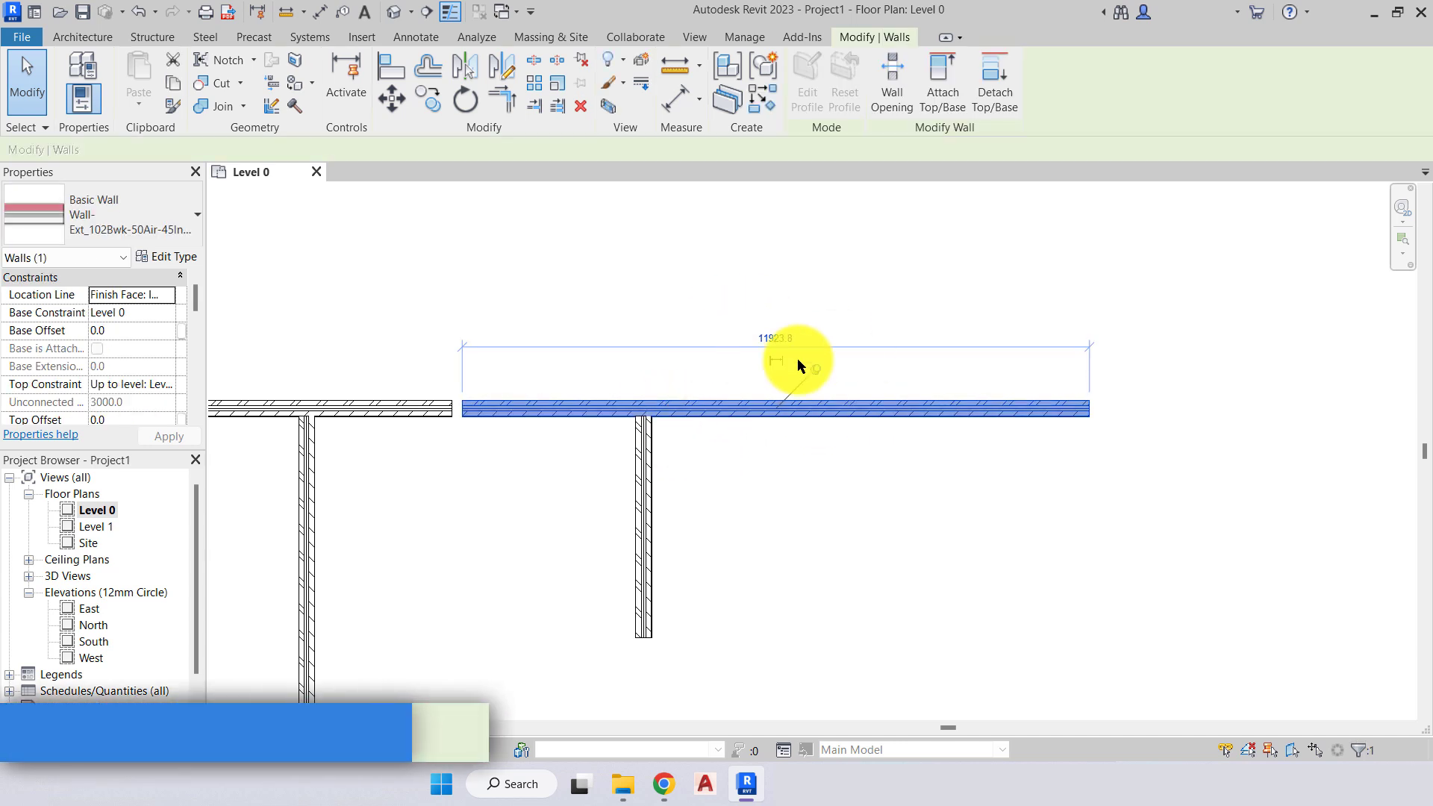
pyautogui.press('Up')
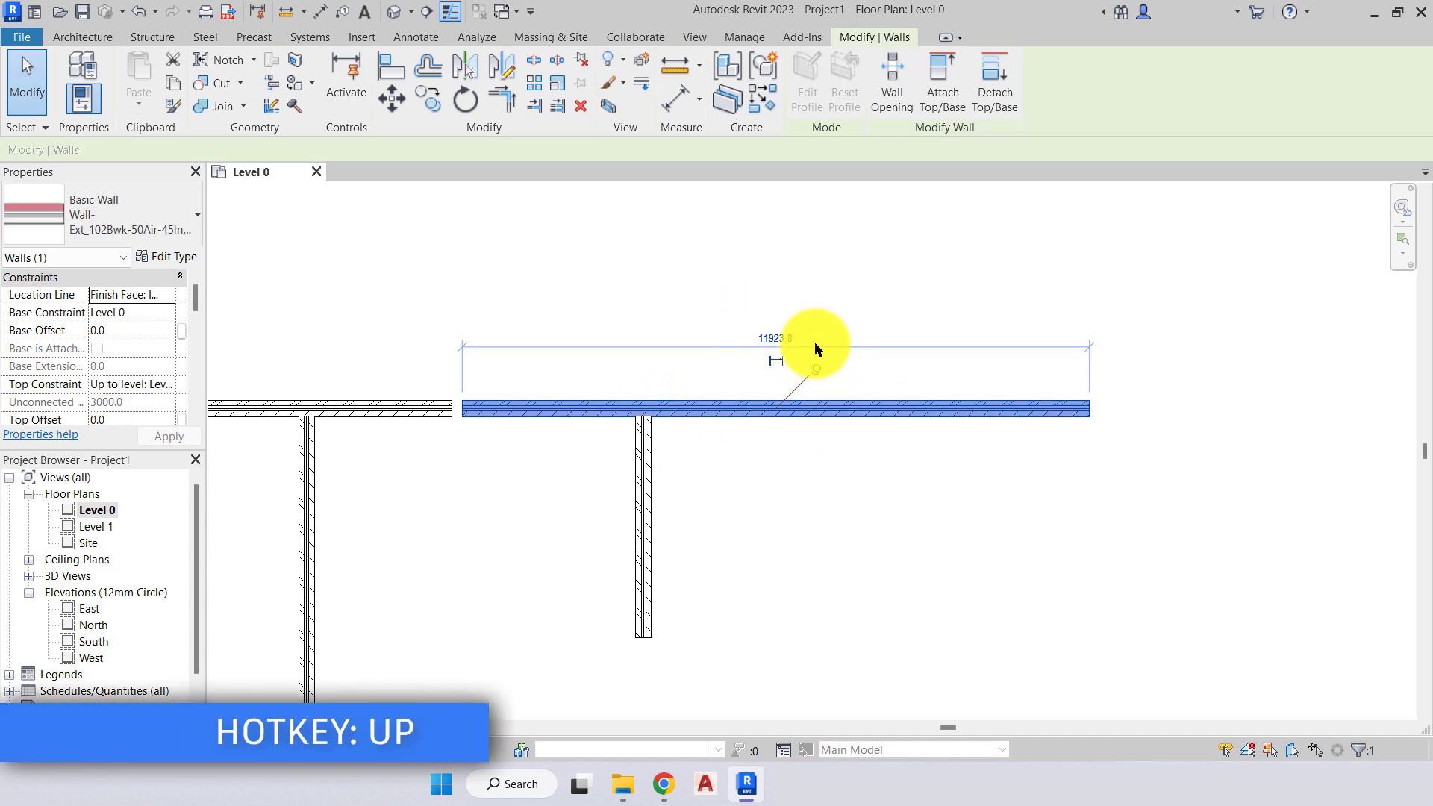
# Unpin the third vertical wall and move it left, closer to the second vertical wall.
pyautogui.click(647, 497)
pyautogui.click(561, 558)
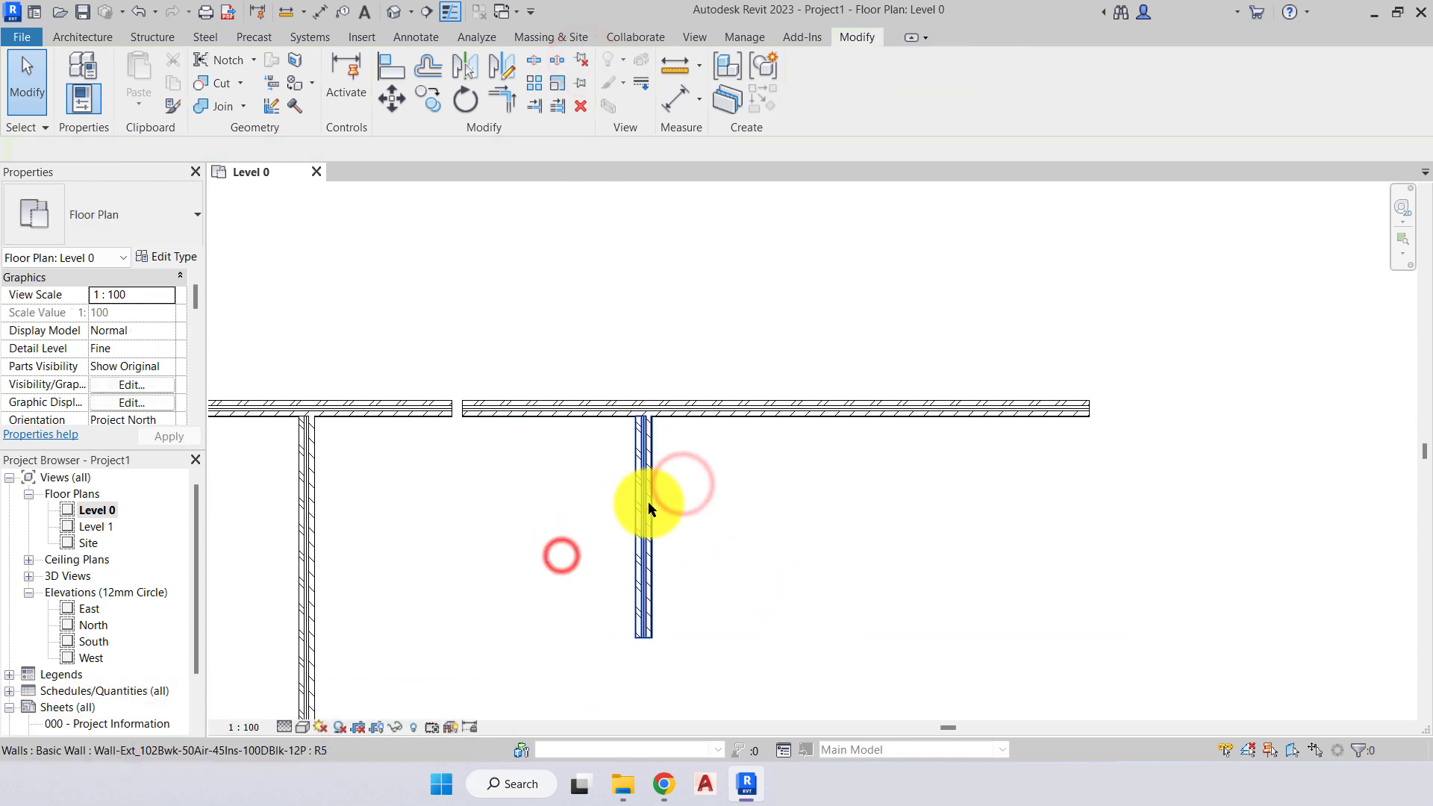
pyautogui.click(648, 499)
pyautogui.click(623, 523)
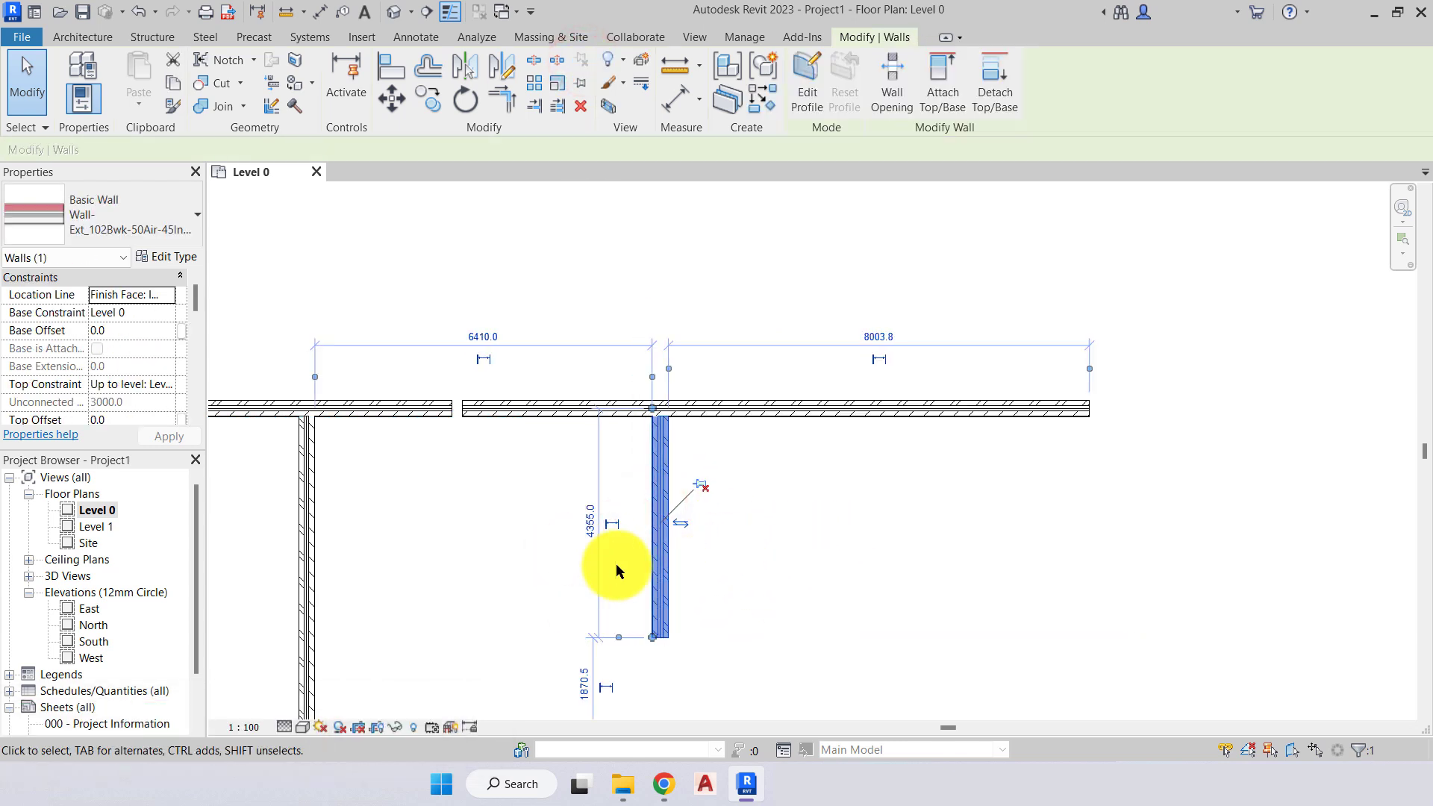
pyautogui.moveTo(656, 569); pyautogui.dragTo(539, 584)
pyautogui.click(647, 600)
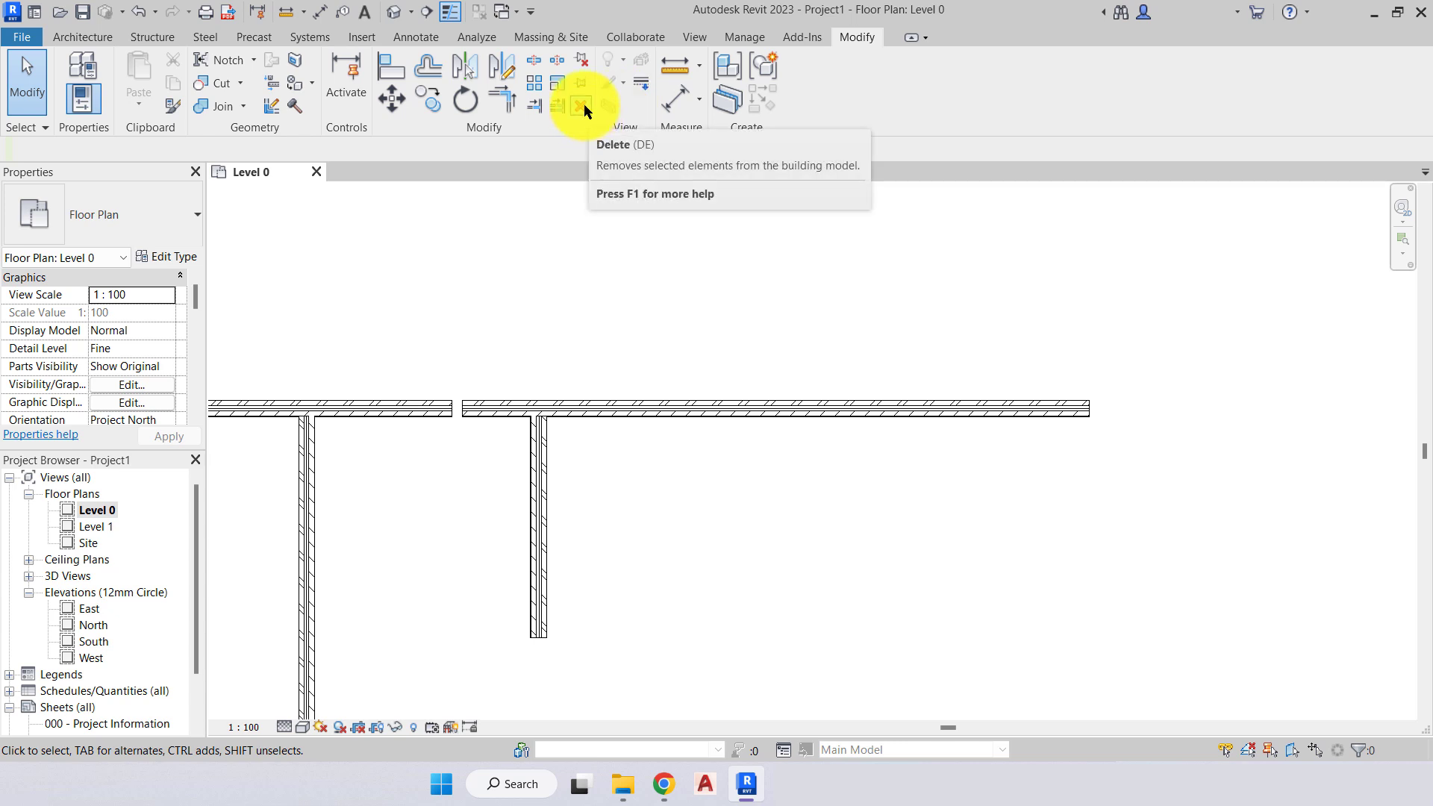
# Delete the horizontal wall piece right of the gap and the third vertical wall below it.
pyautogui.click(645, 403)
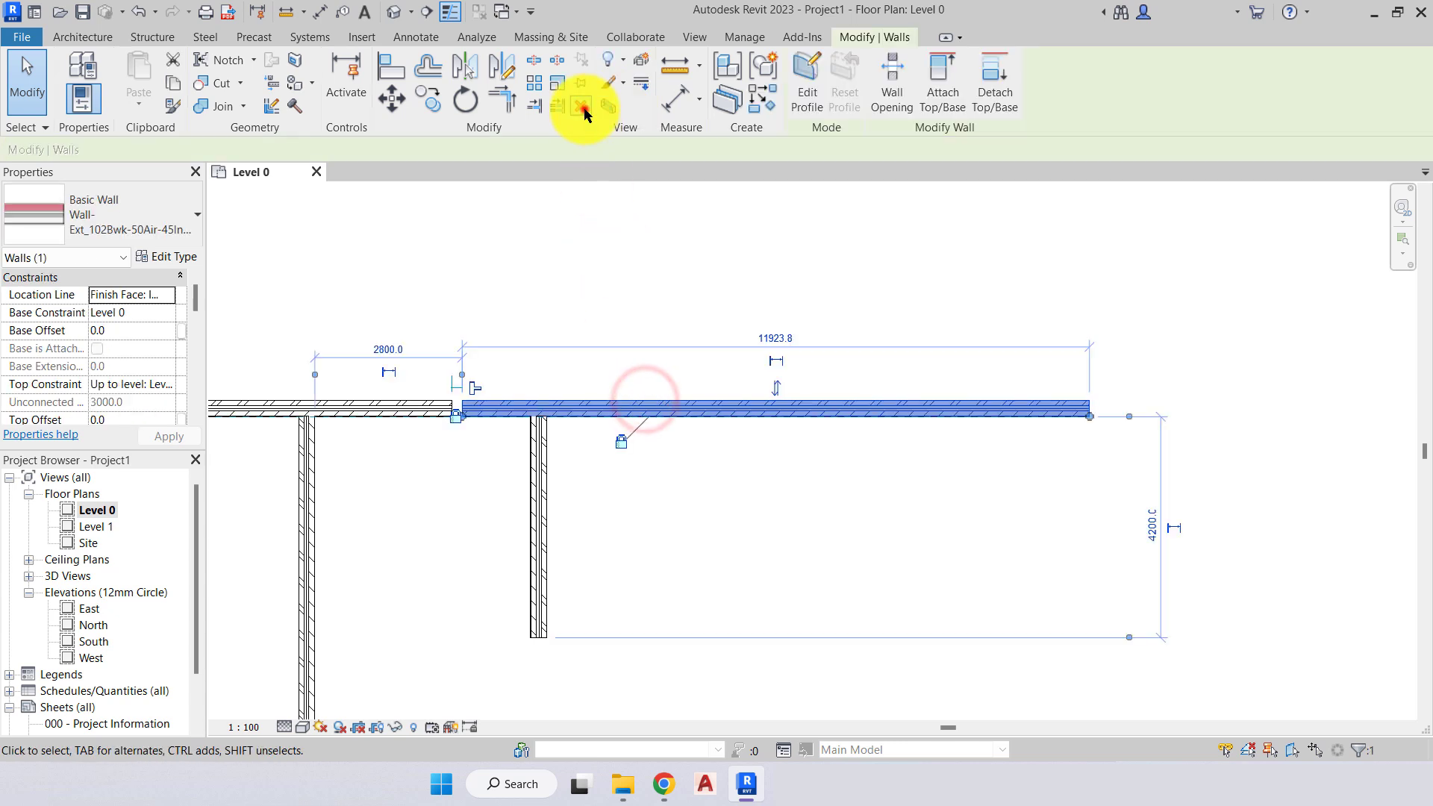
pyautogui.click(582, 106)
pyautogui.click(539, 537)
pyautogui.press('Delete')
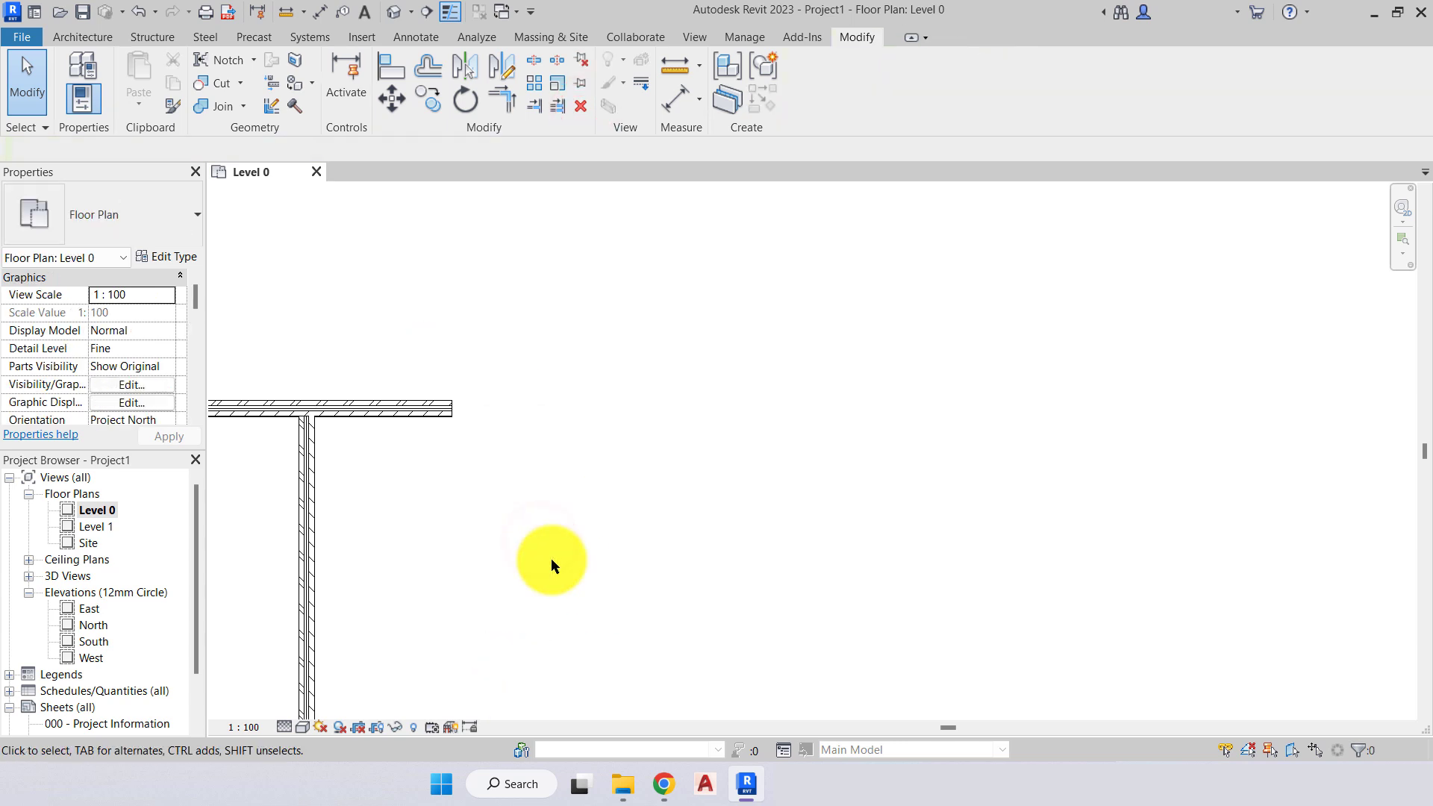
# Select all the remaining walls together and delete them, leaving only the elevation markers in the Level 0 plan.
pyautogui.scroll(-2, 495, 505)
pyautogui.moveTo(723, 442); pyautogui.dragTo(295, 324)
pyautogui.press('Delete')
pyautogui.scroll(-3, 407, 369)
pyautogui.moveTo(422, 384); pyautogui.dragTo(549, 391, button='middle')
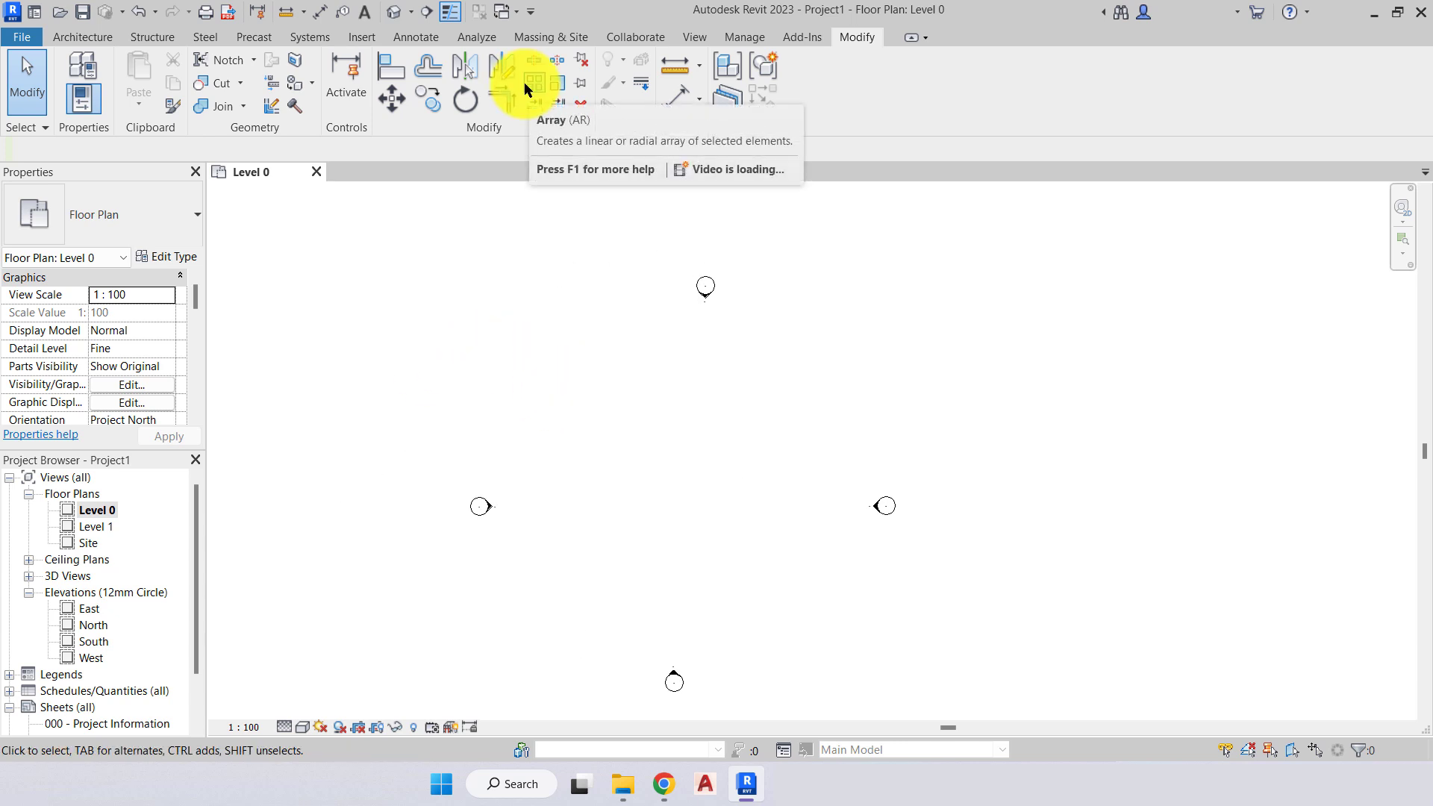
# Place one Furniture_Desk 1525x762mm component in the open area between the elevation markers of the Level 0 plan.
pyautogui.click(608, 487)
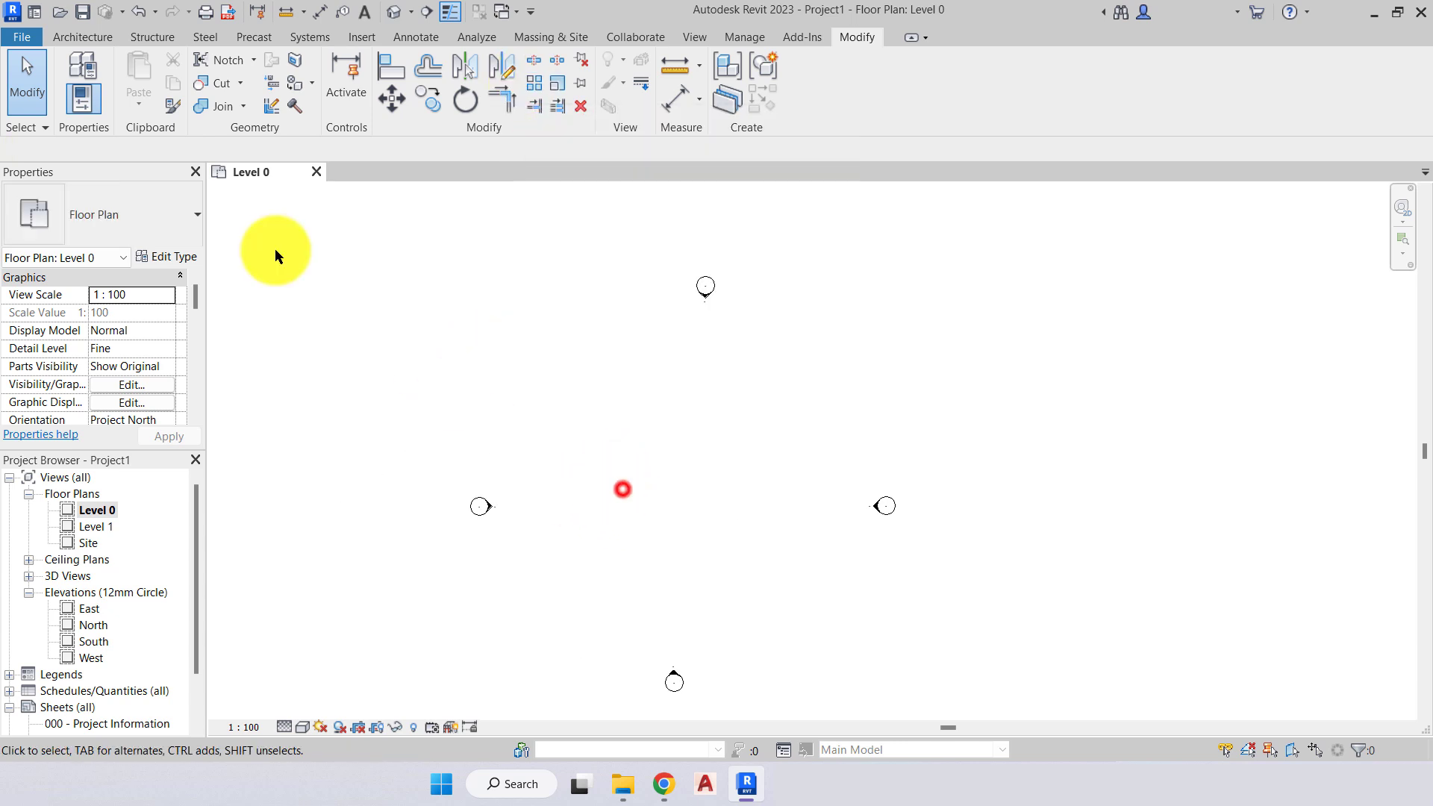
pyautogui.click(82, 37)
pyautogui.click(226, 65)
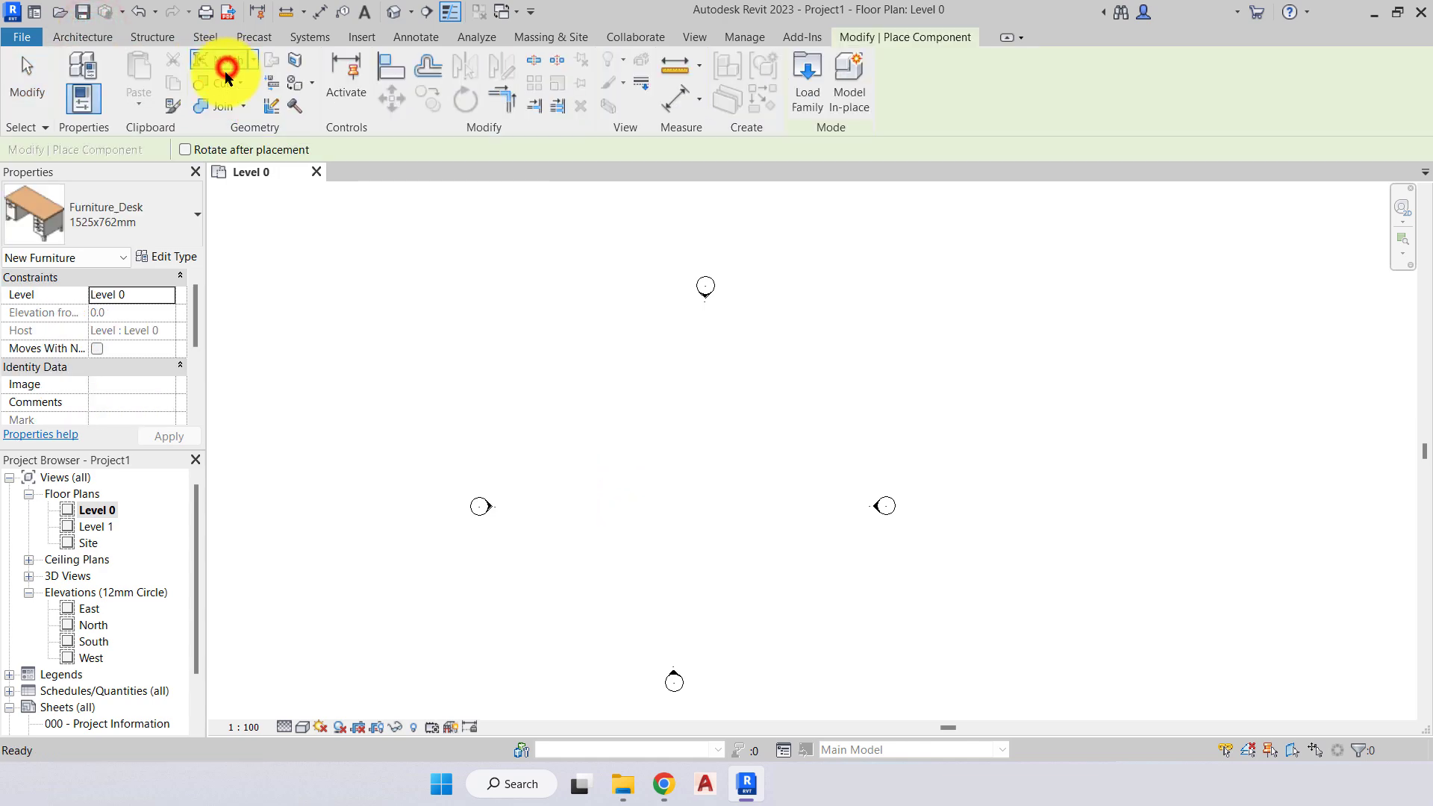
pyautogui.click(79, 223)
pyautogui.click(585, 388)
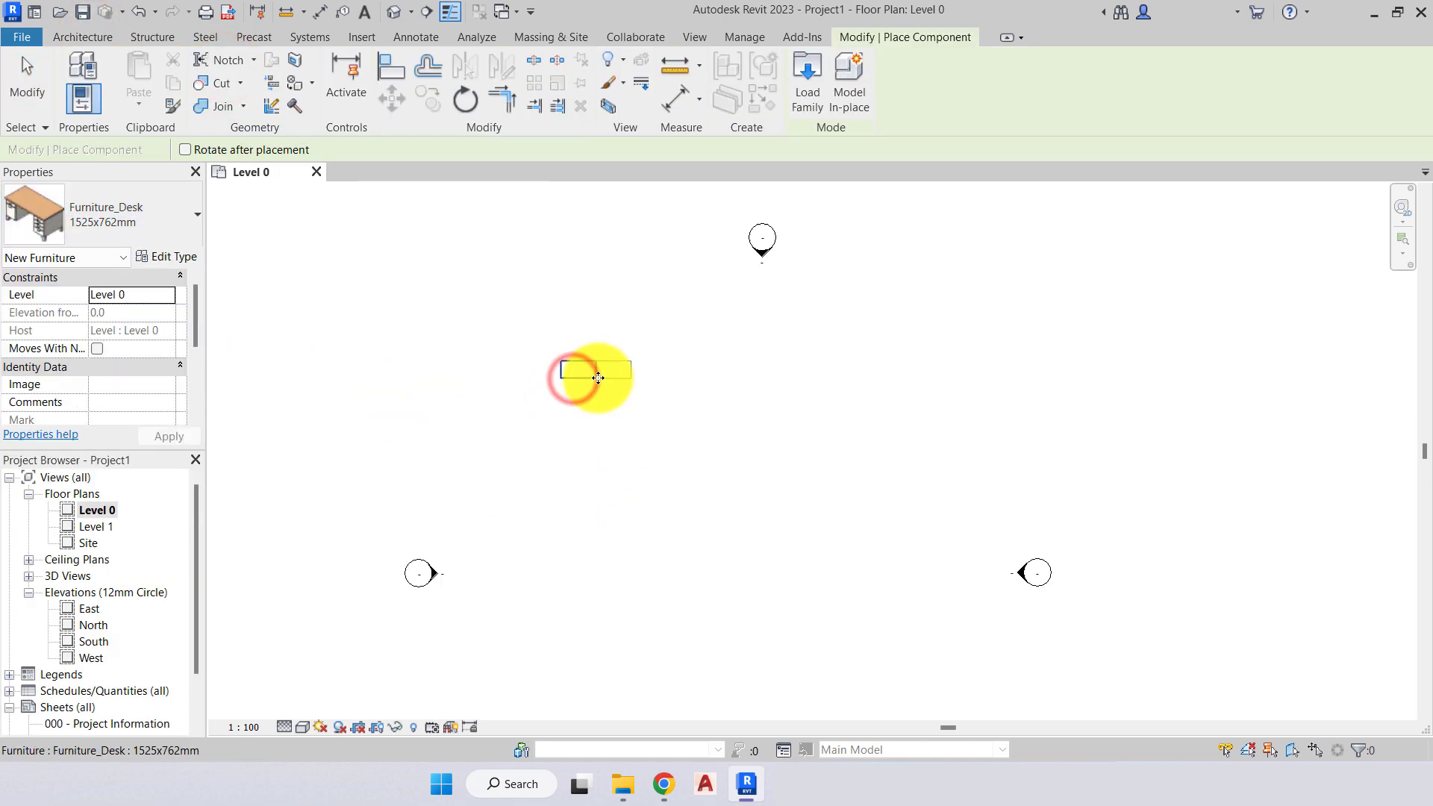
pyautogui.scroll(2, 597, 415)
pyautogui.click(573, 576)
pyautogui.press('Escape')
pyautogui.press('Escape')
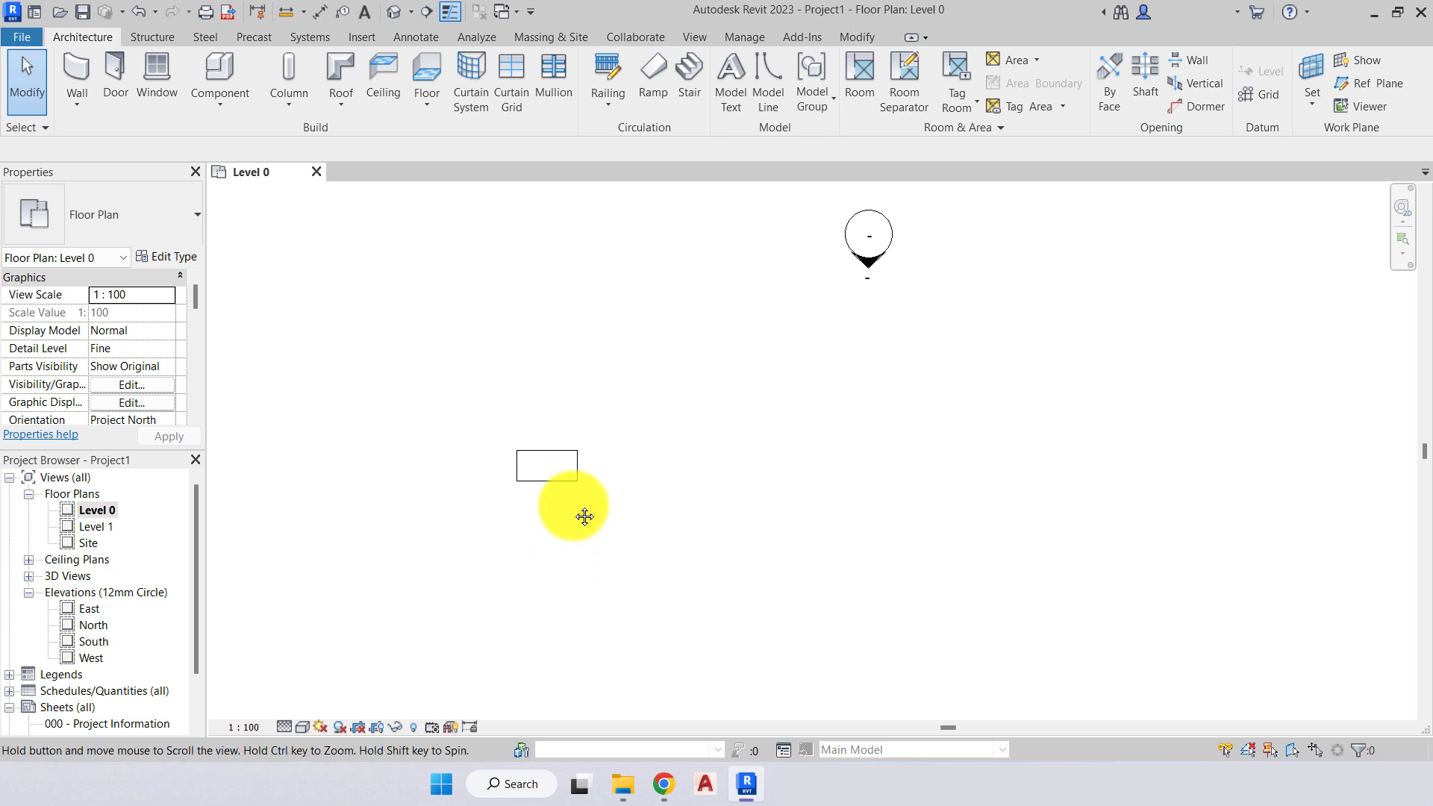
# Create a grouped linear array of the desk with 8 items, moving to Last, horizontally to the right over about 24300 mm.
pyautogui.scroll(3, 541, 566)
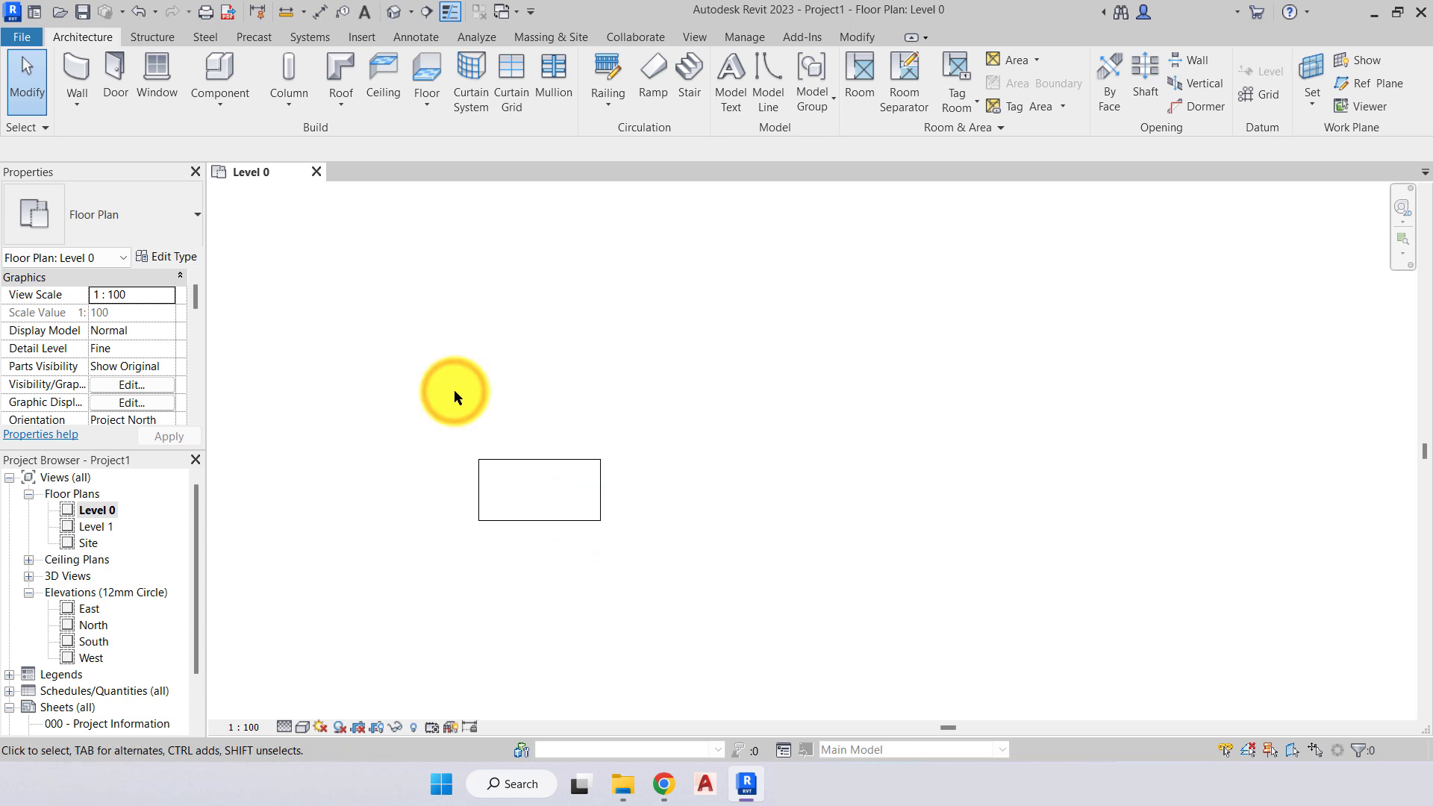
pyautogui.click(546, 471)
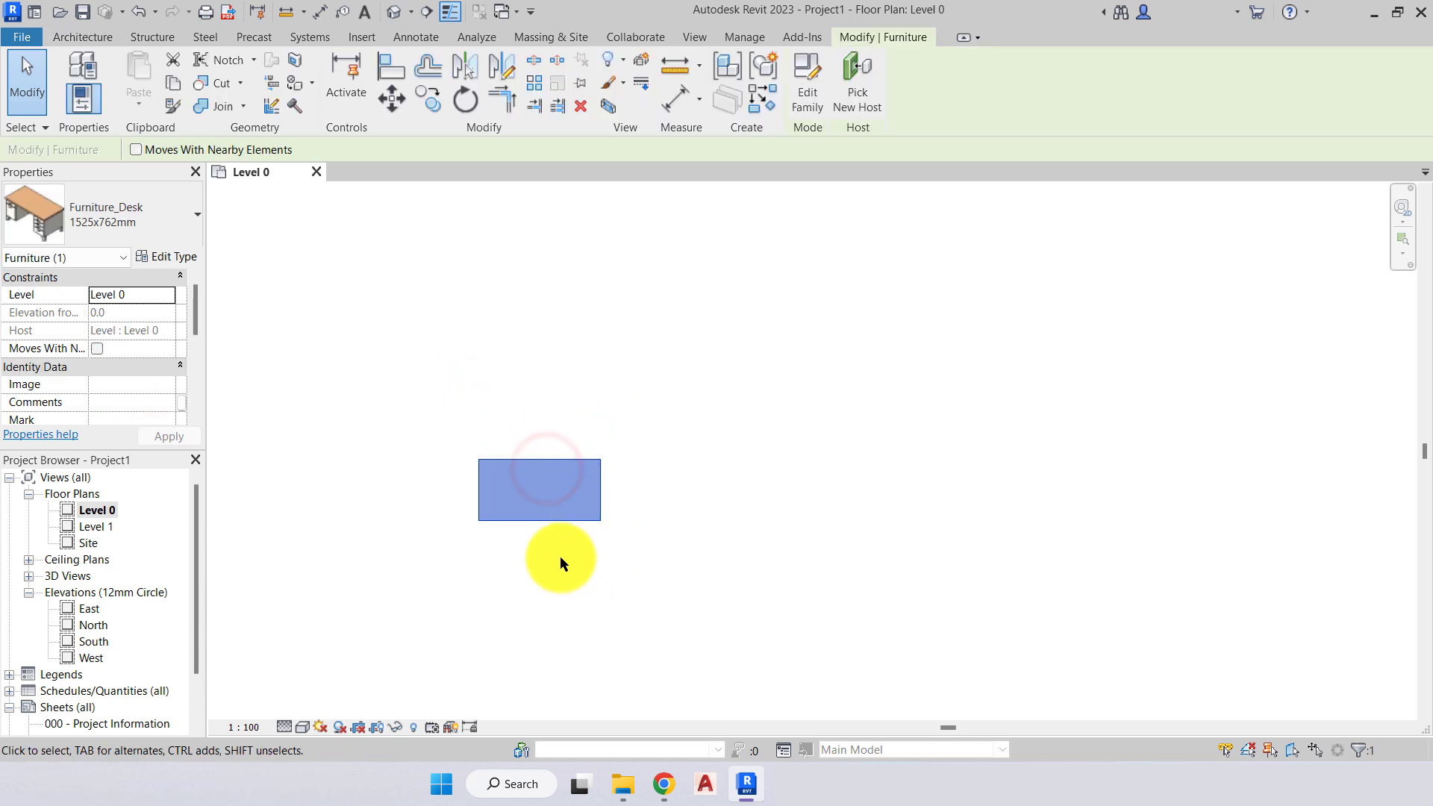
pyautogui.click(539, 86)
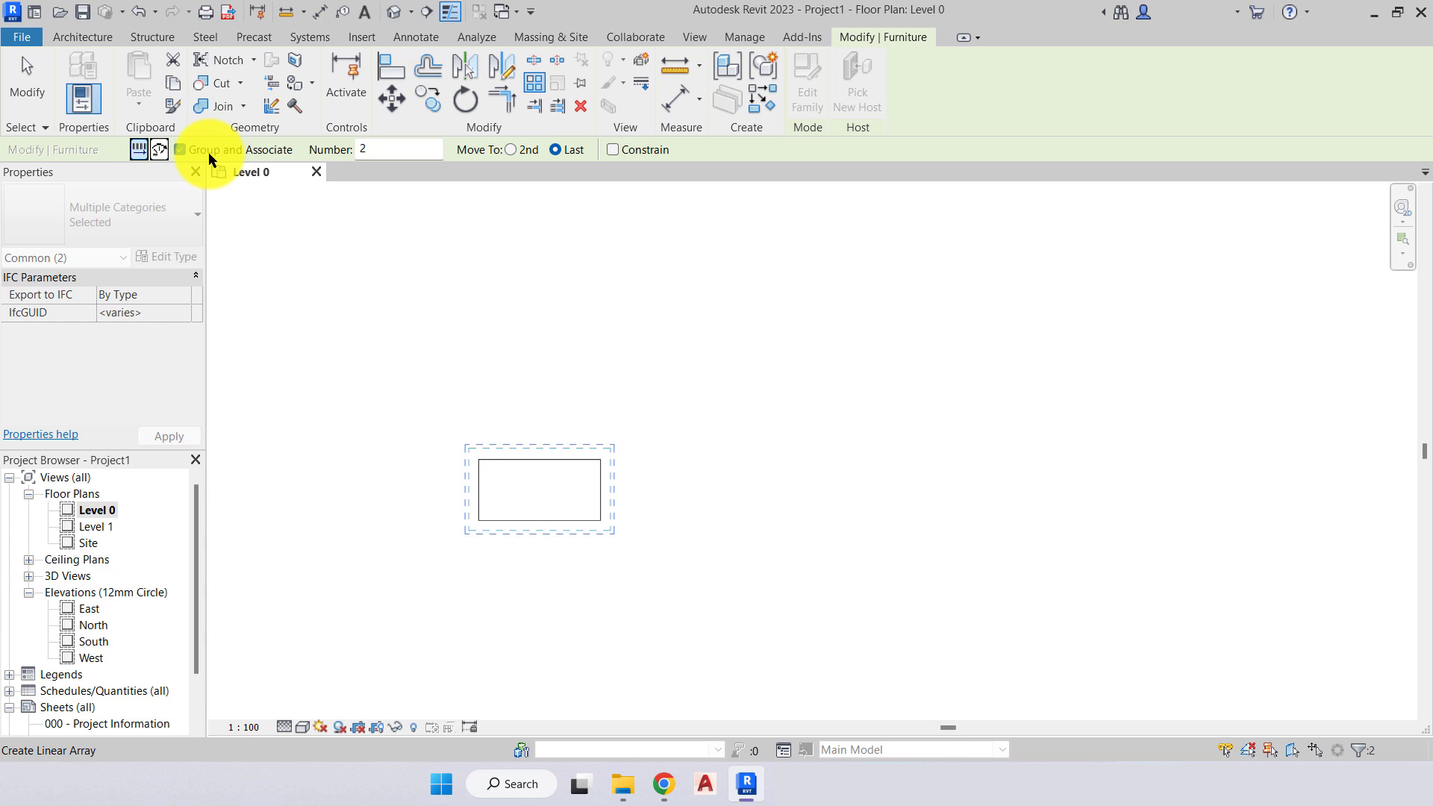
pyautogui.click(379, 149)
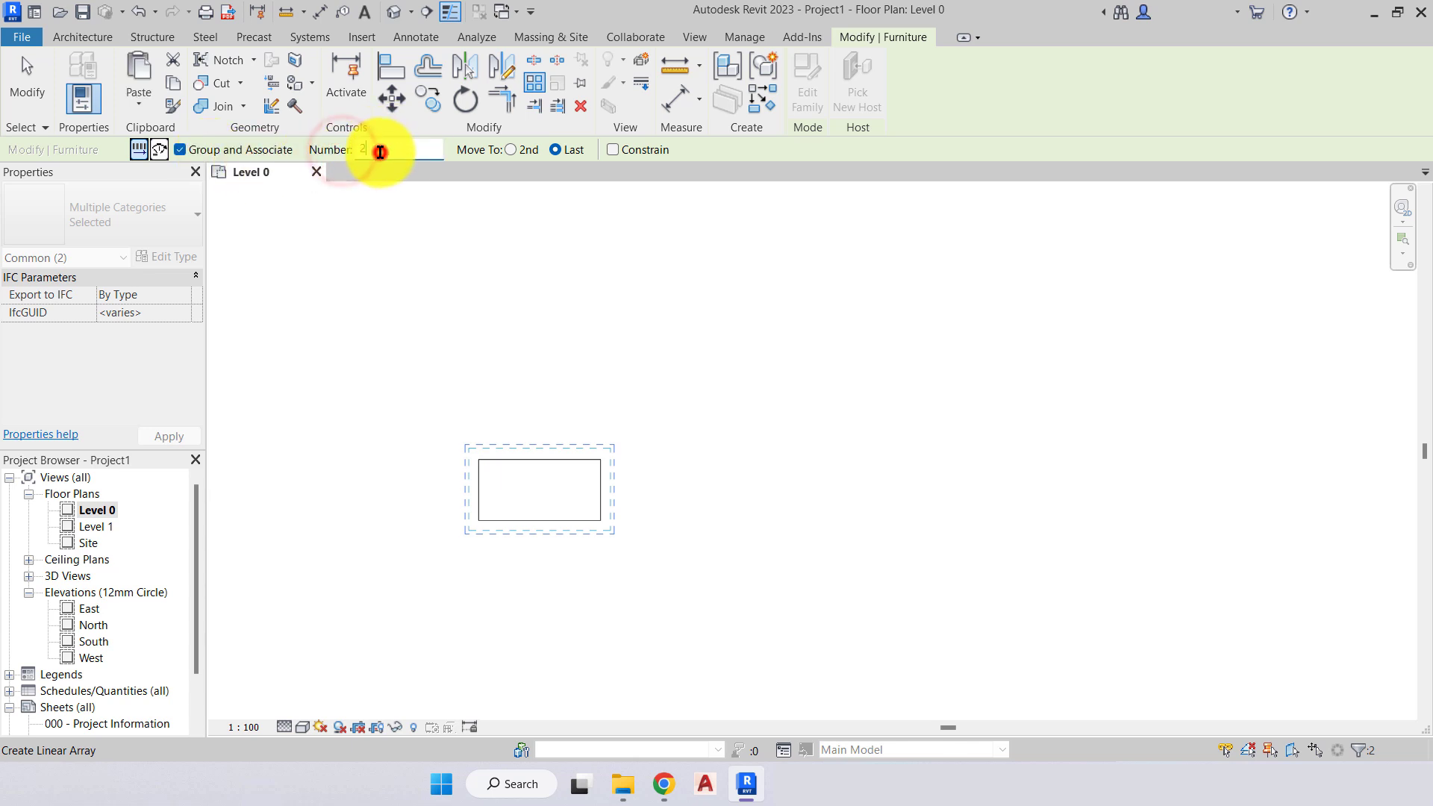
pyautogui.click(372, 150)
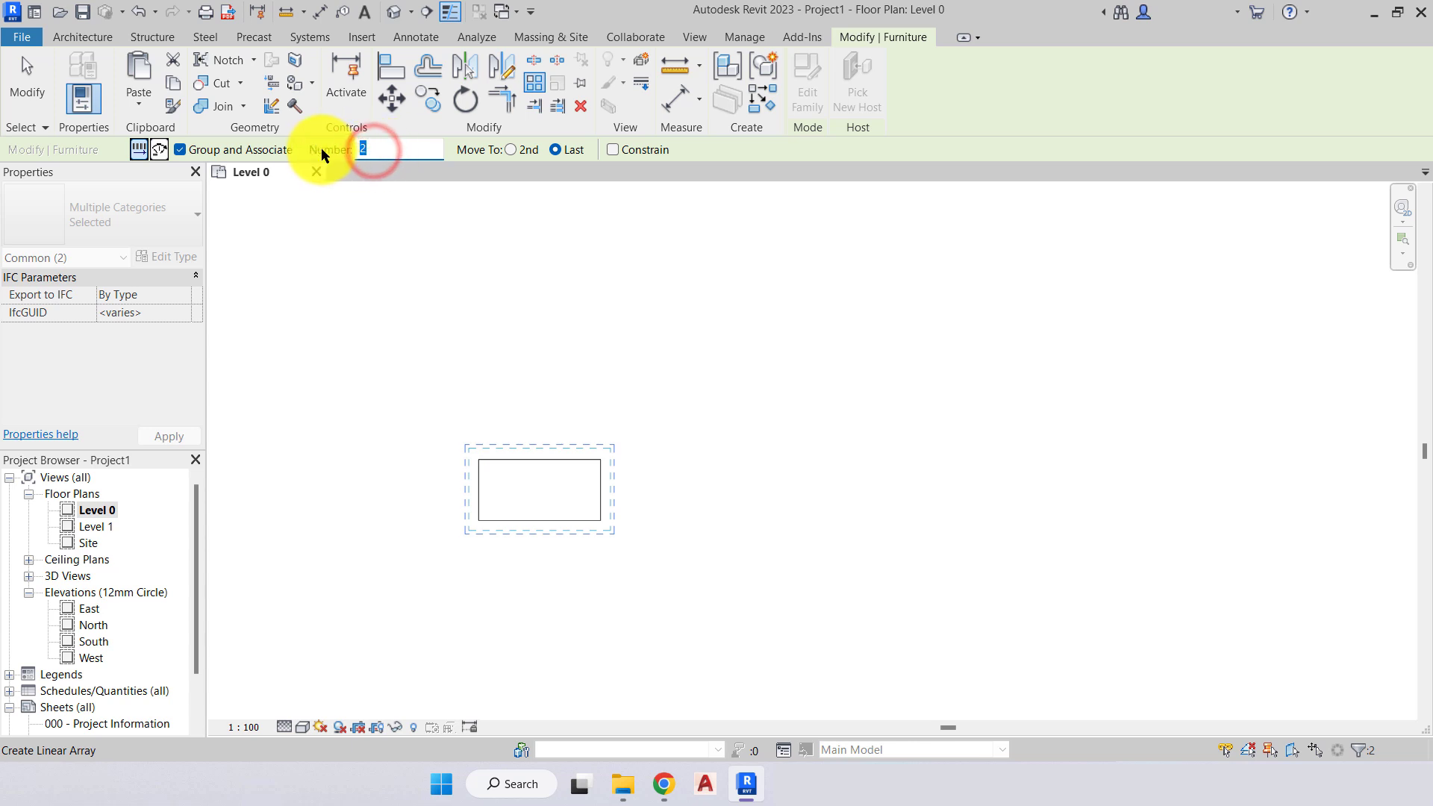
pyautogui.write('8')
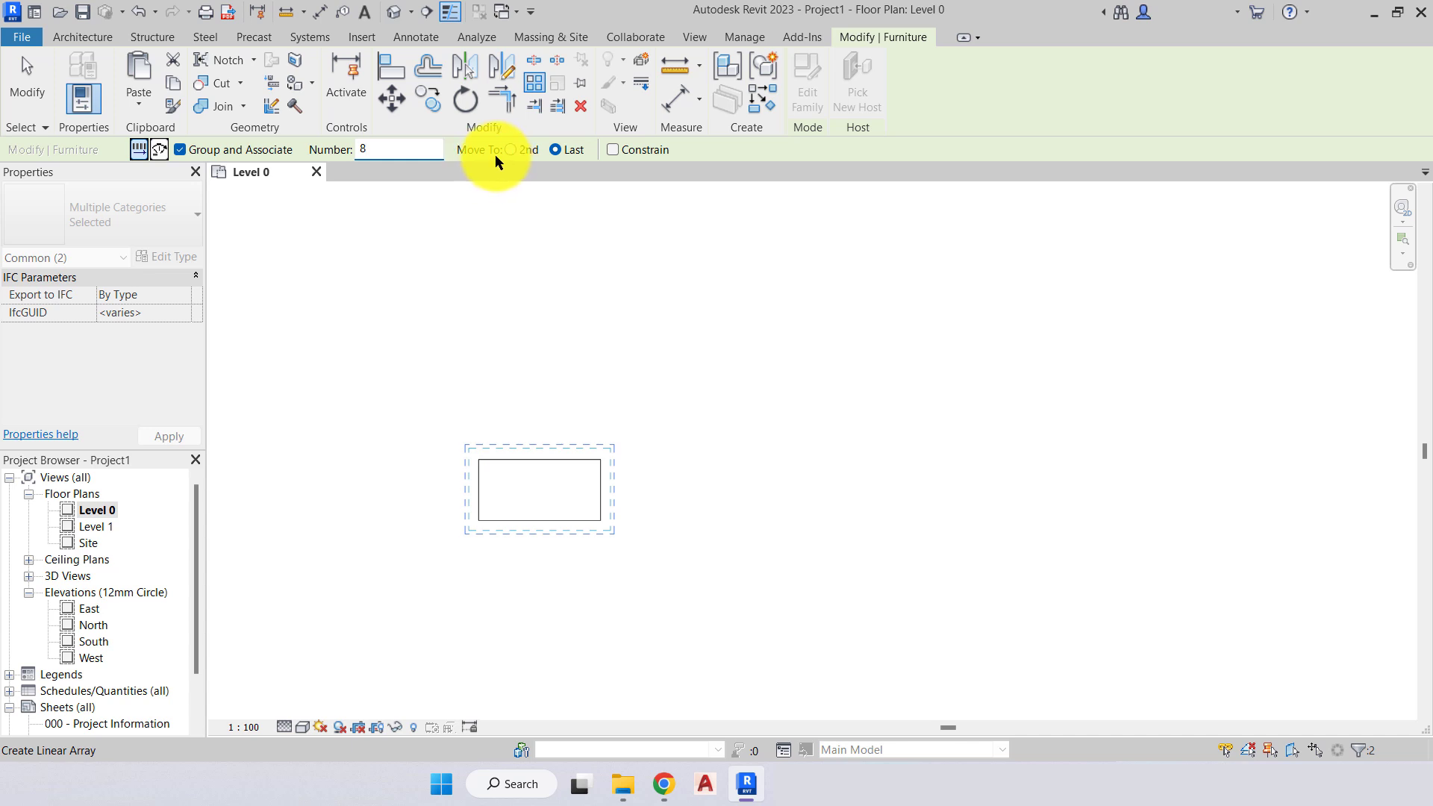
pyautogui.click(568, 150)
pyautogui.scroll(-2, 629, 360)
pyautogui.moveTo(639, 373); pyautogui.dragTo(398, 458, button='middle')
pyautogui.scroll(-2, 402, 507)
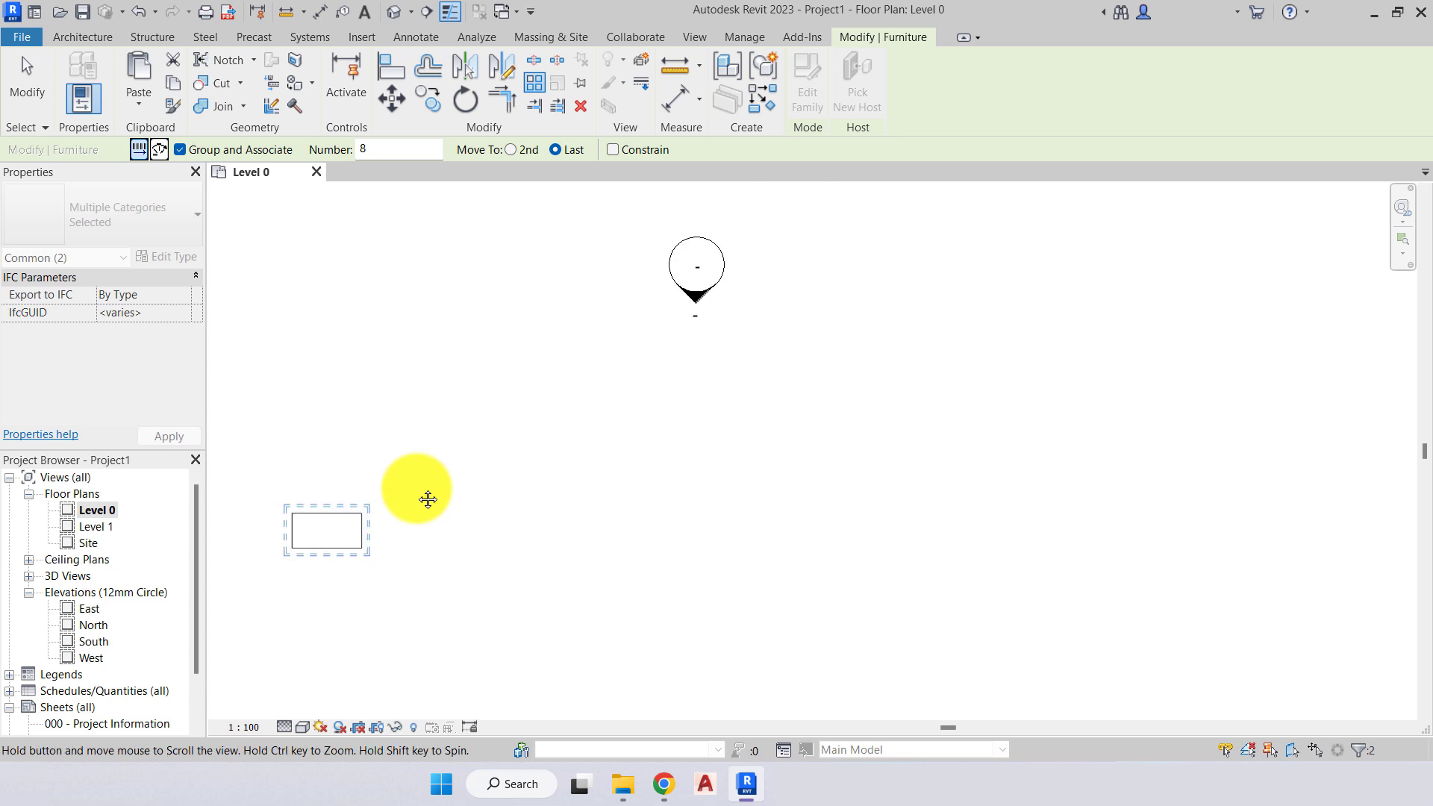
pyautogui.scroll(-1, 356, 491)
pyautogui.scroll(-1, 352, 485)
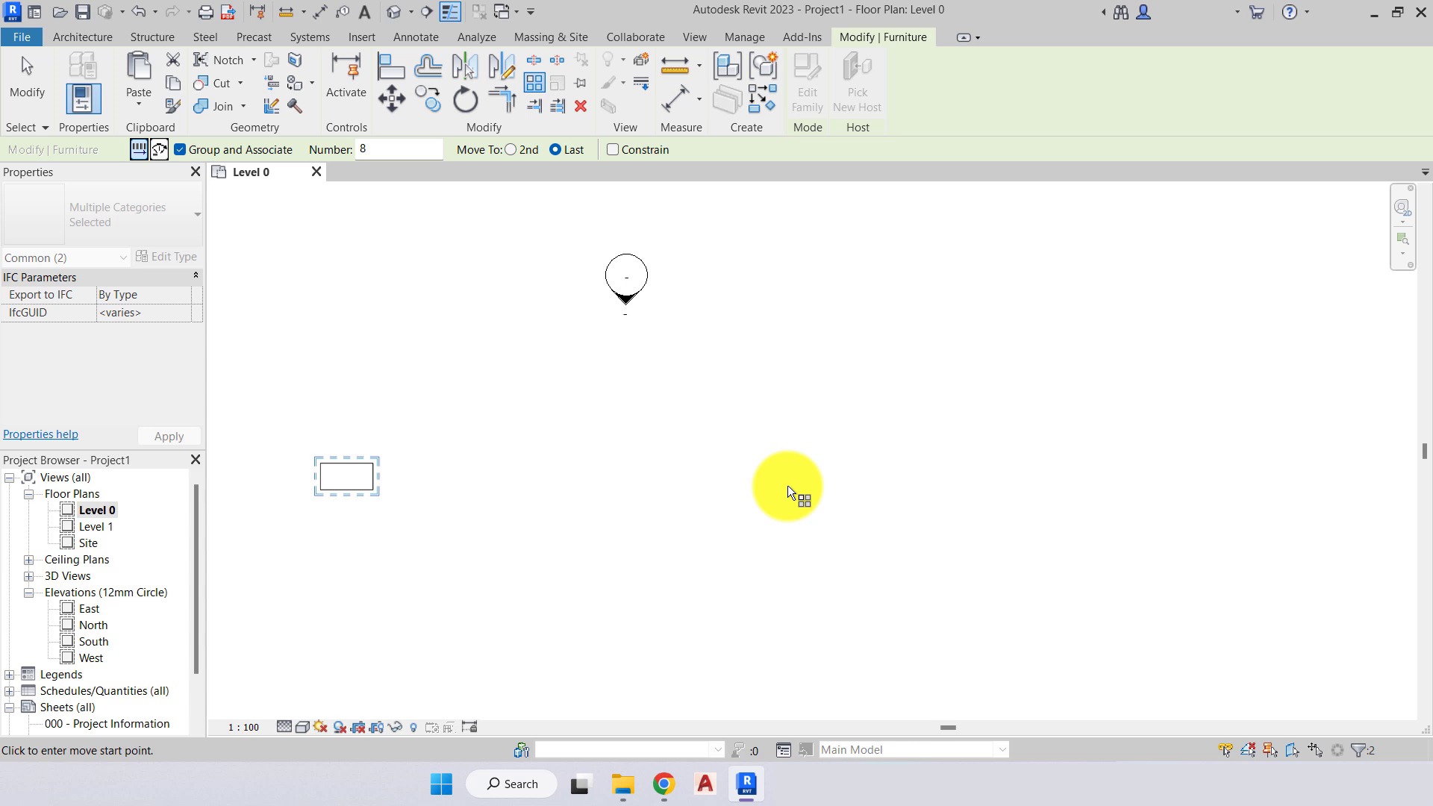
pyautogui.click(346, 476)
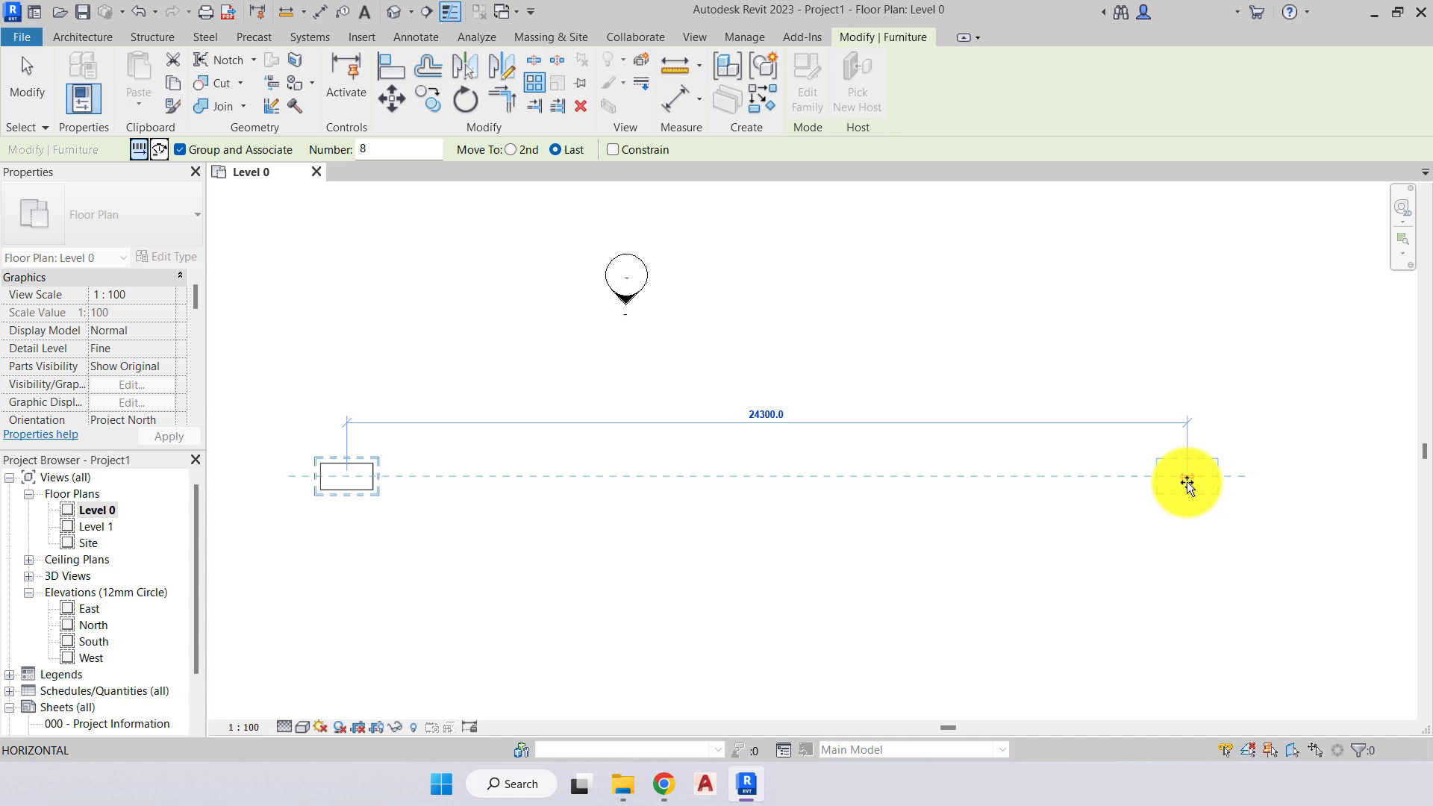
pyautogui.click(1186, 482)
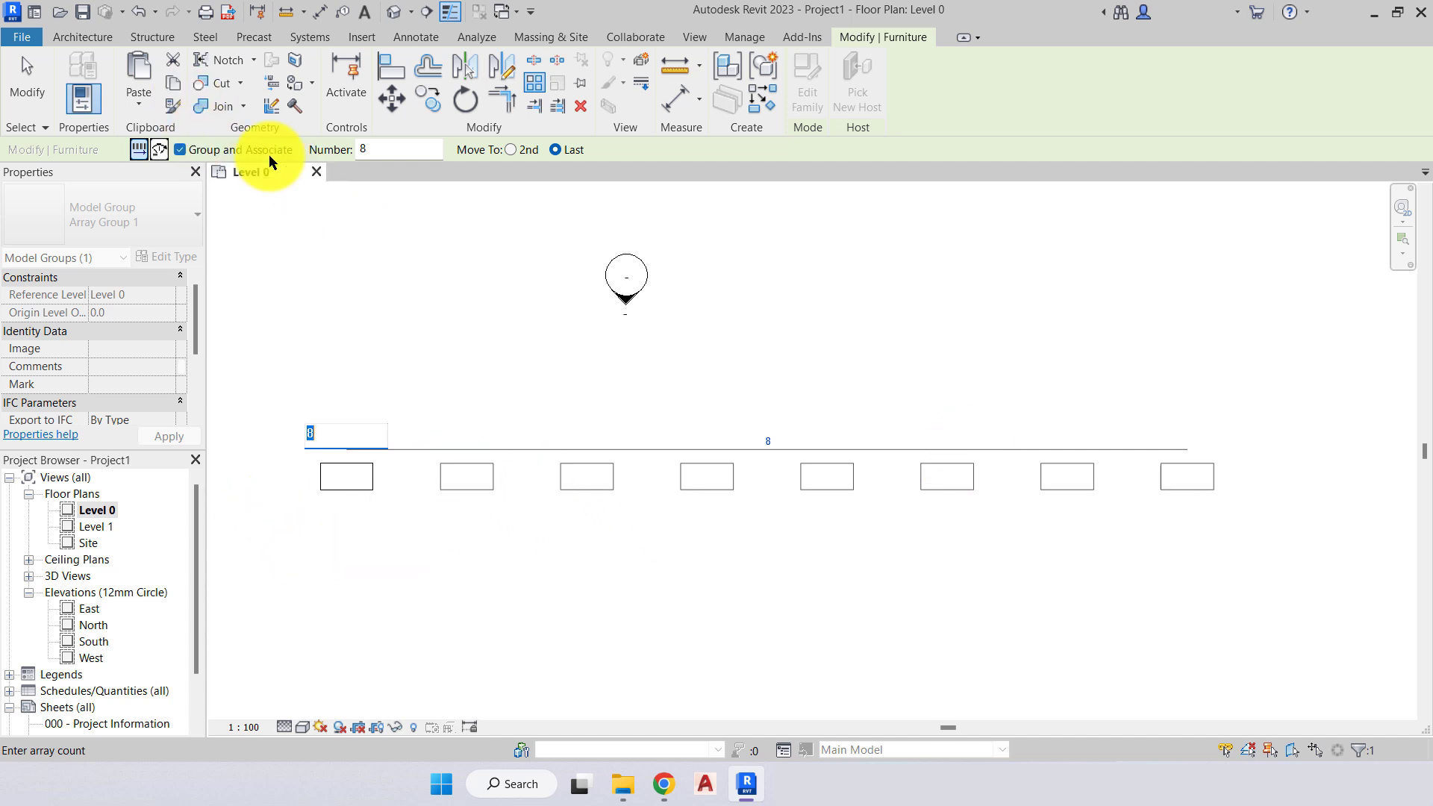
# Set the new desk array's item count to 6.
pyautogui.click(330, 433)
pyautogui.moveTo(329, 434); pyautogui.dragTo(276, 432)
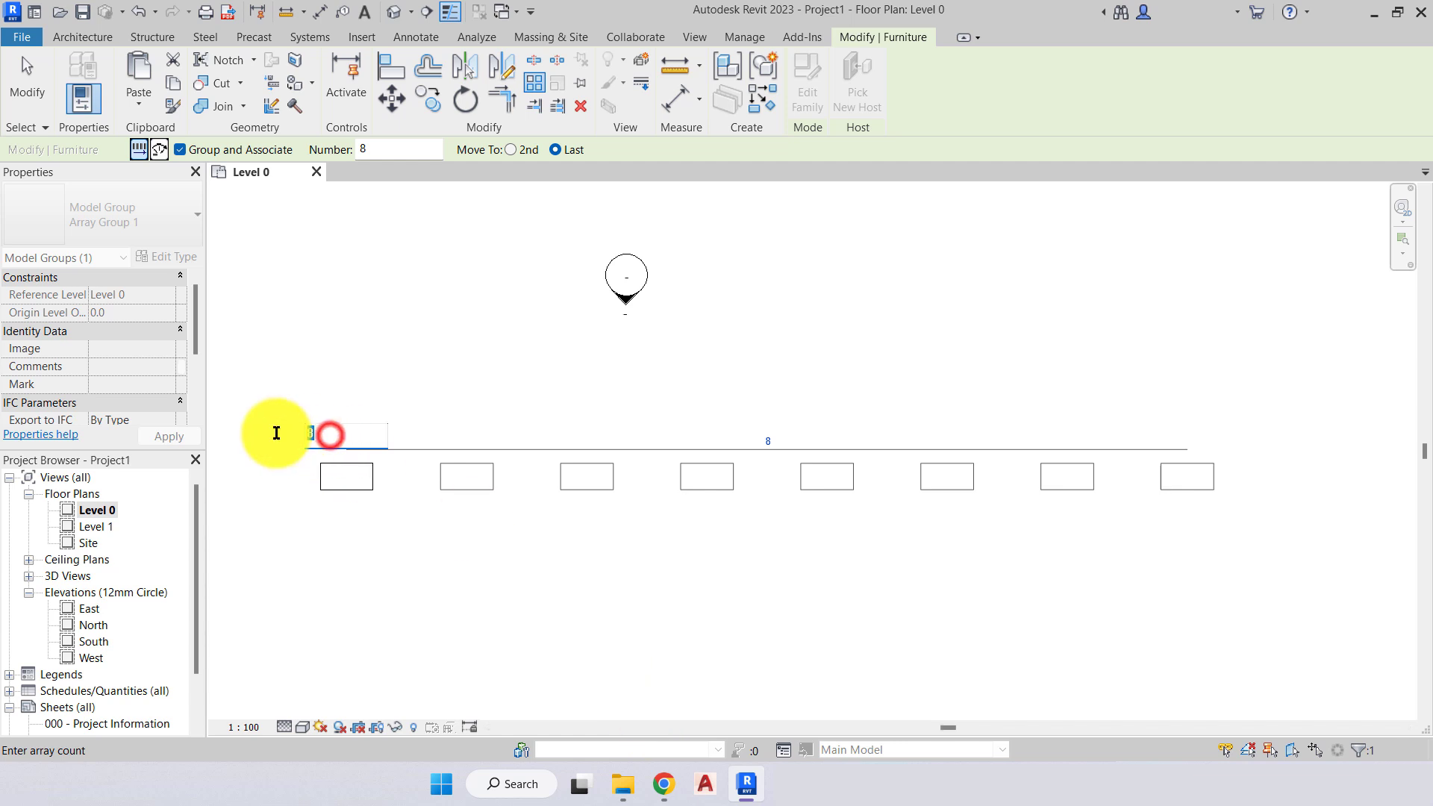
pyautogui.write('6')
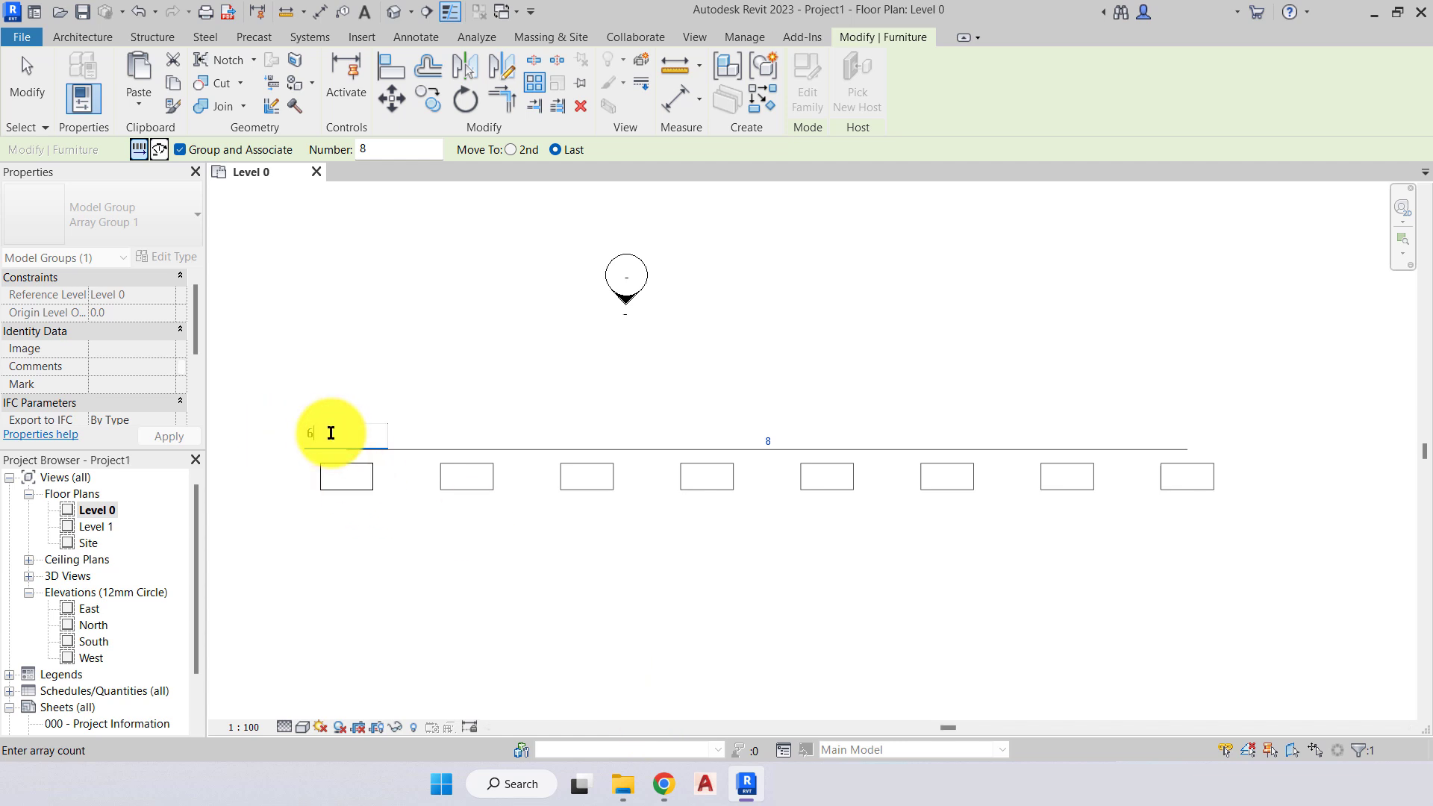
pyautogui.press('Return')
# Increase the number of desks in the array to 12.
pyautogui.click(771, 442)
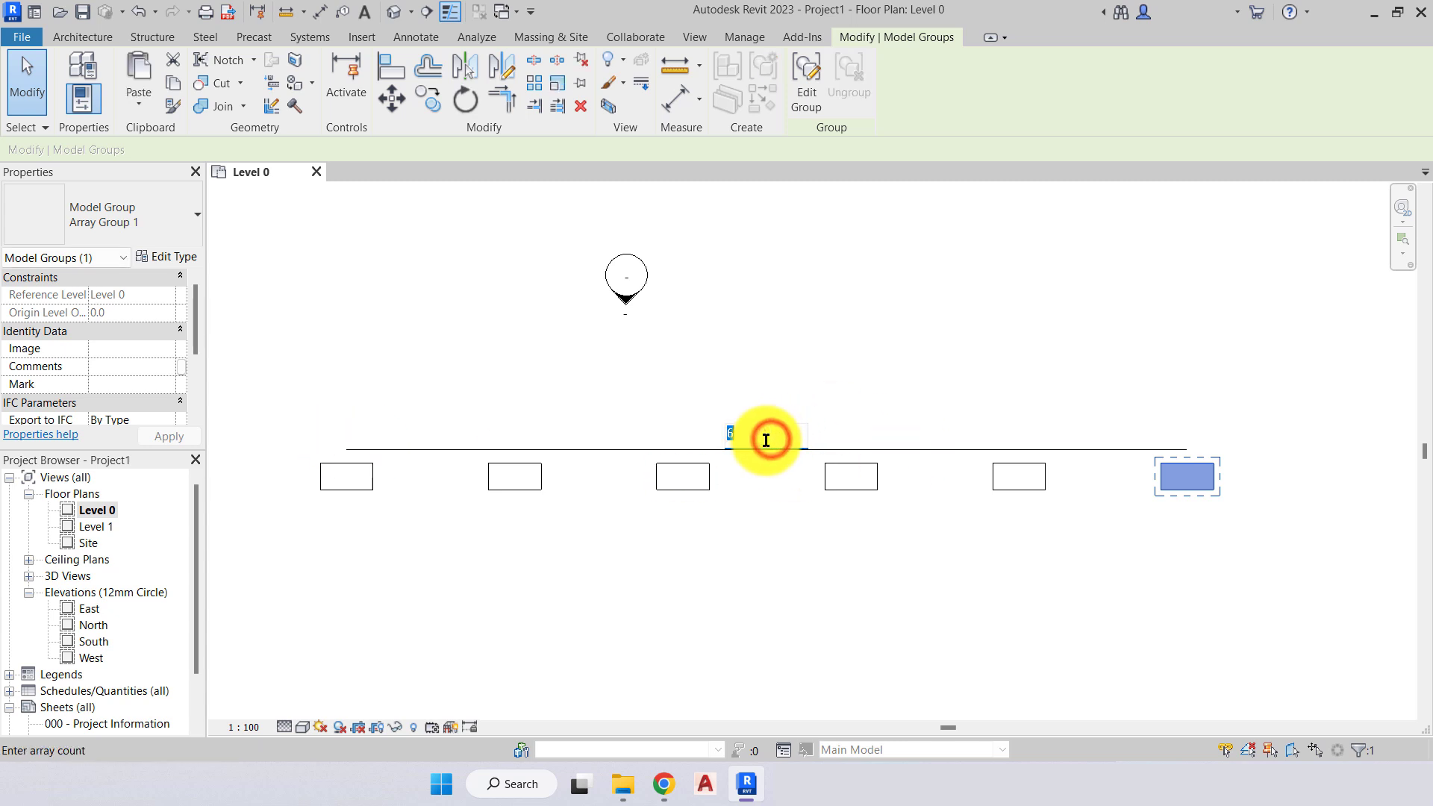
pyautogui.write('12')
pyautogui.press('Return')
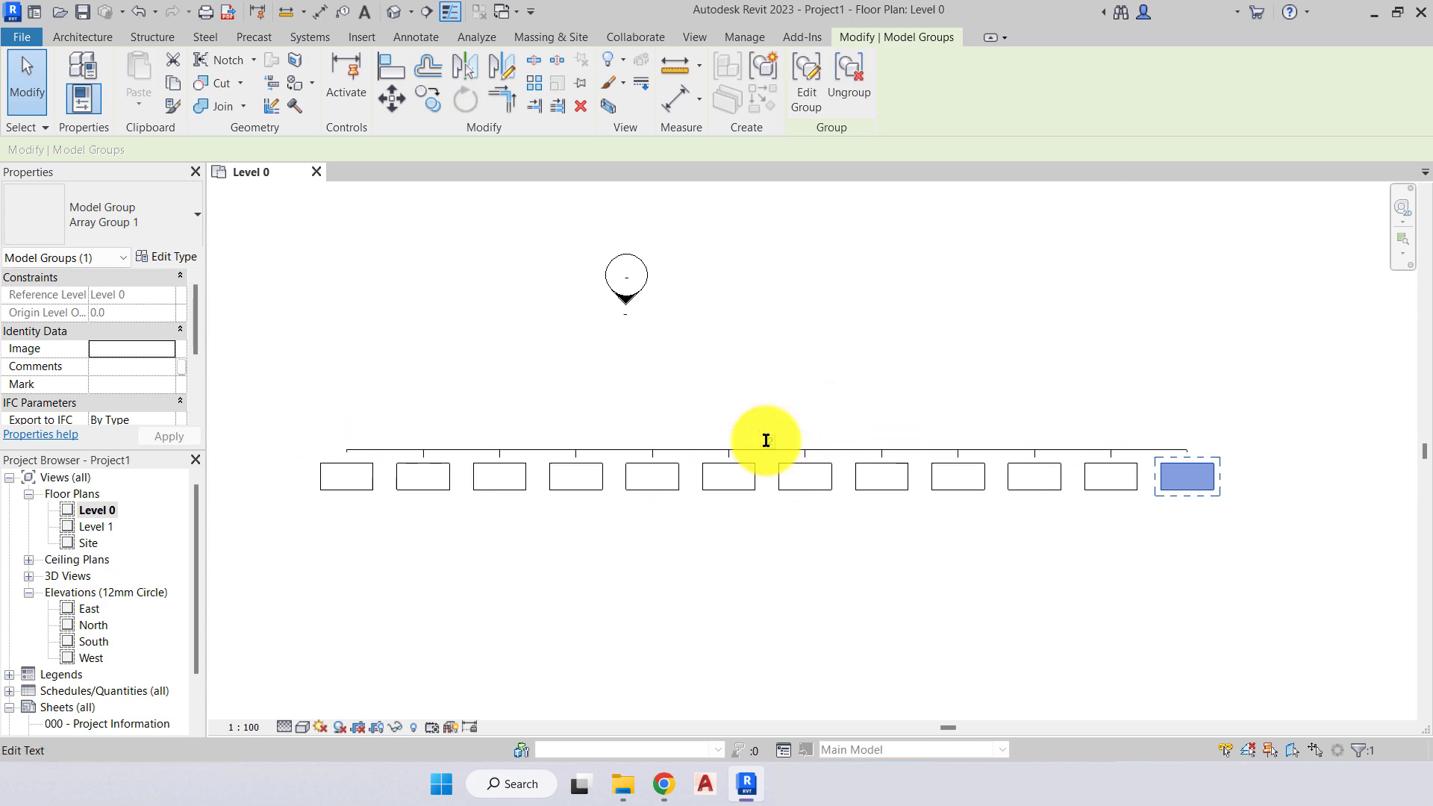
# Set the desk array's count back to 8 and leave the array deselected.
pyautogui.click(766, 441)
pyautogui.write('8')
pyautogui.press('Return')
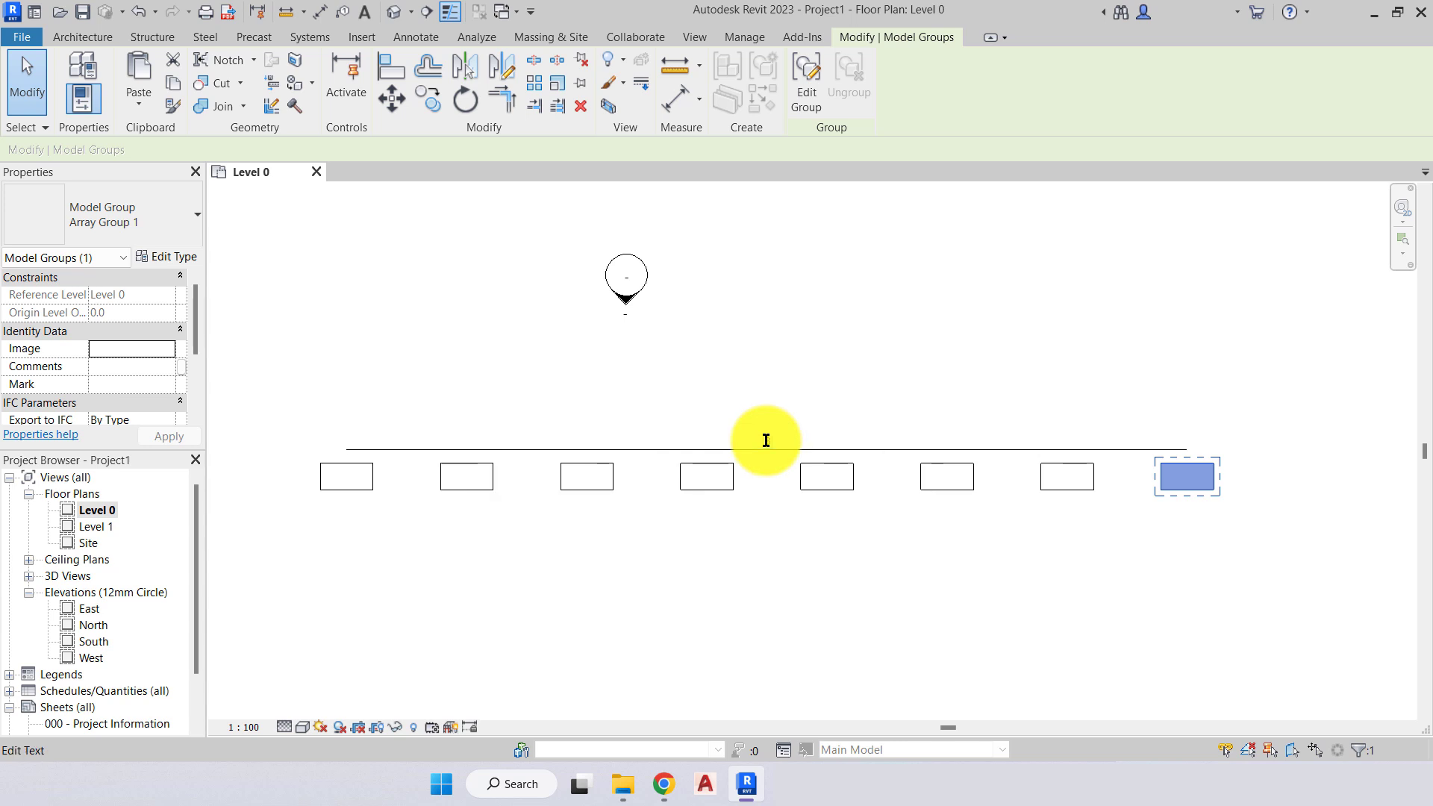
pyautogui.click(1011, 537)
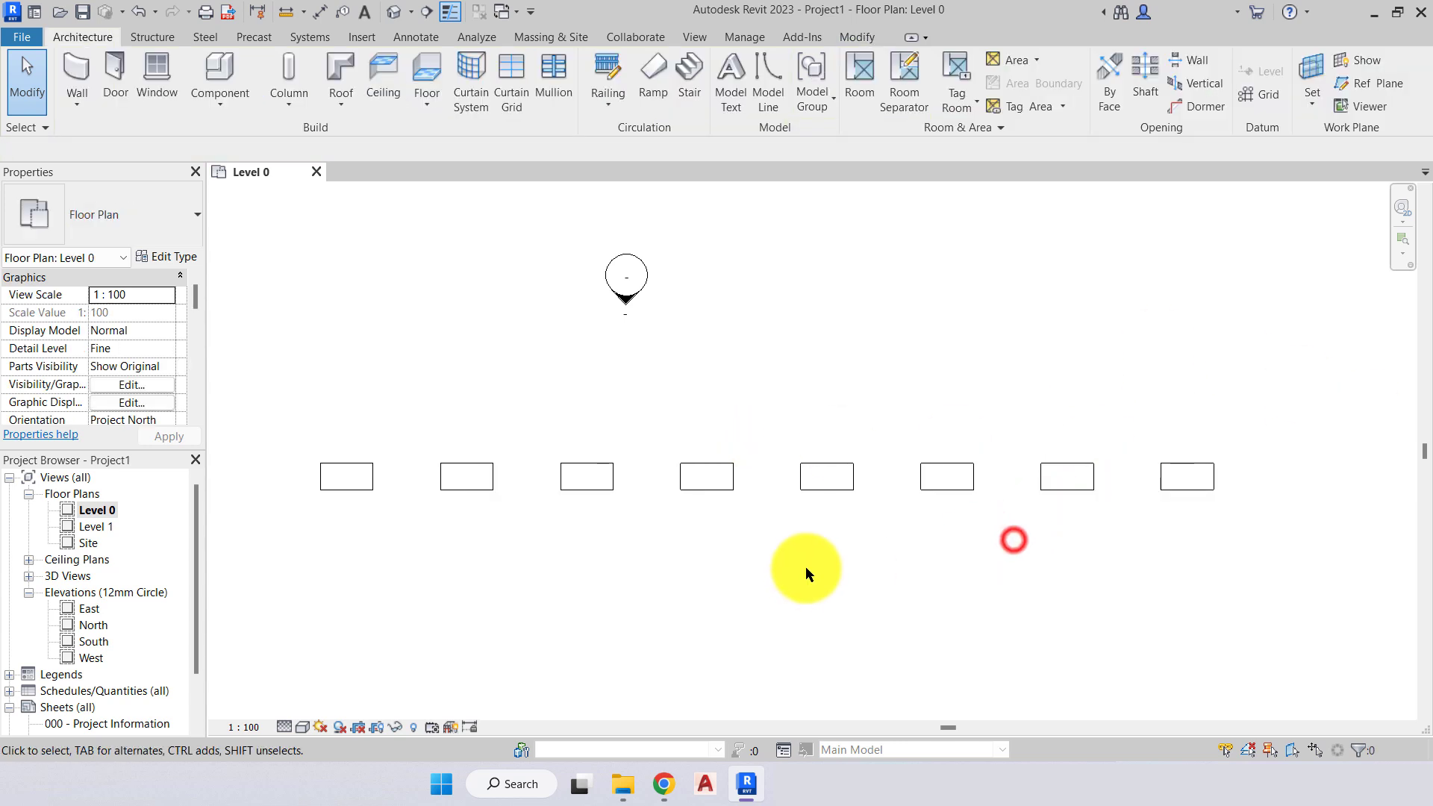
pyautogui.click(831, 490)
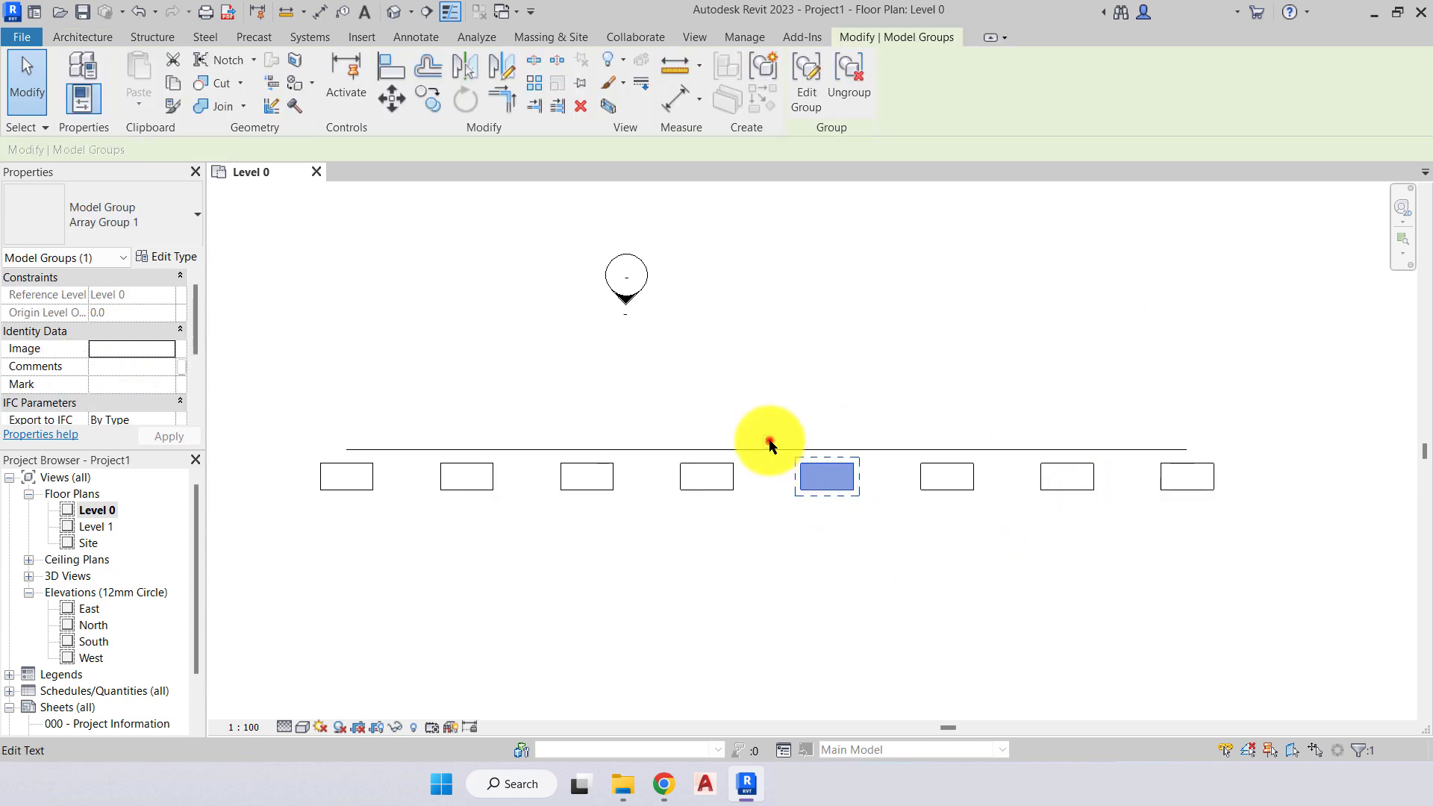
pyautogui.click(764, 522)
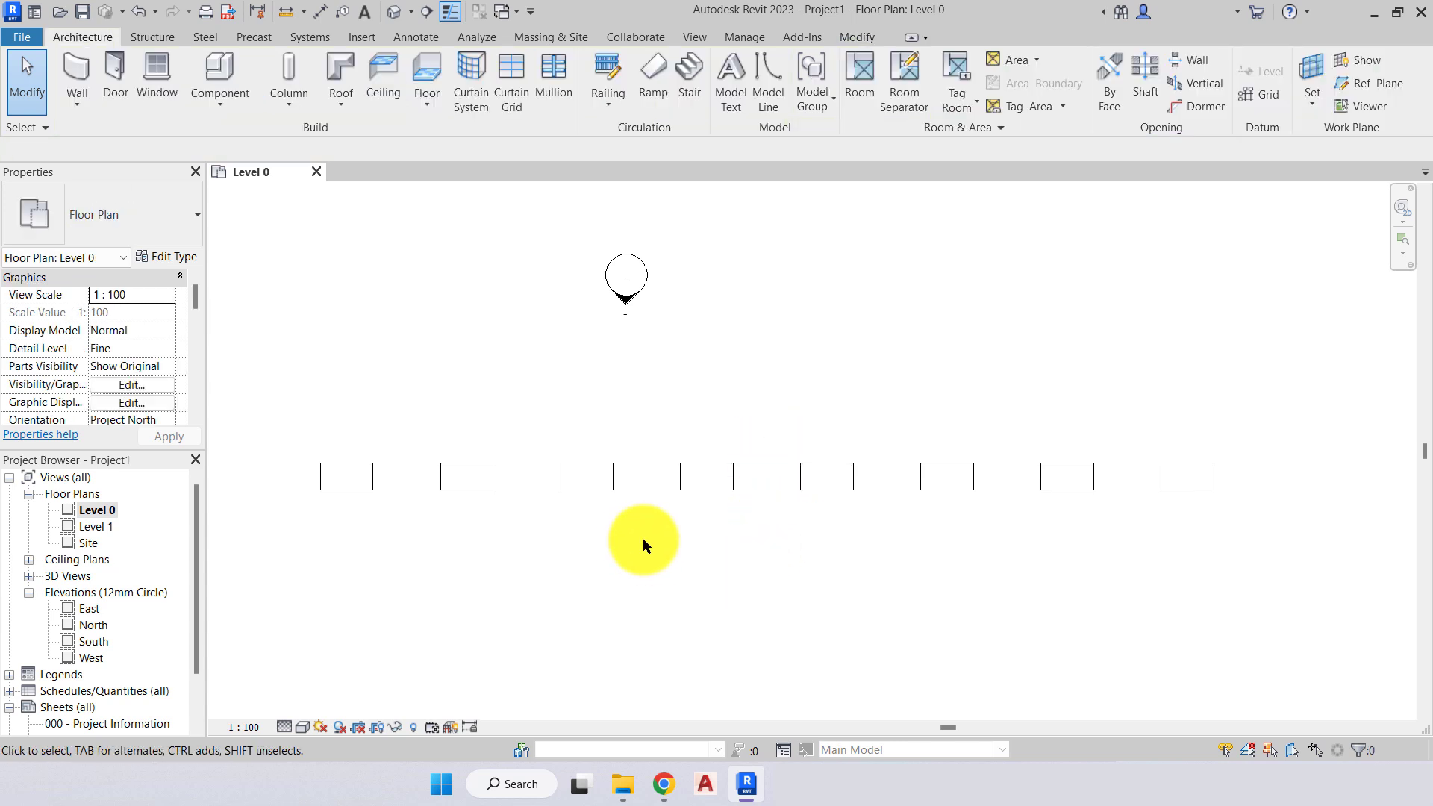
# Copy the first desk of the array straight down to a spot below the row.
pyautogui.scroll(-1, 678, 535)
pyautogui.moveTo(678, 536); pyautogui.dragTo(743, 424, button='middle')
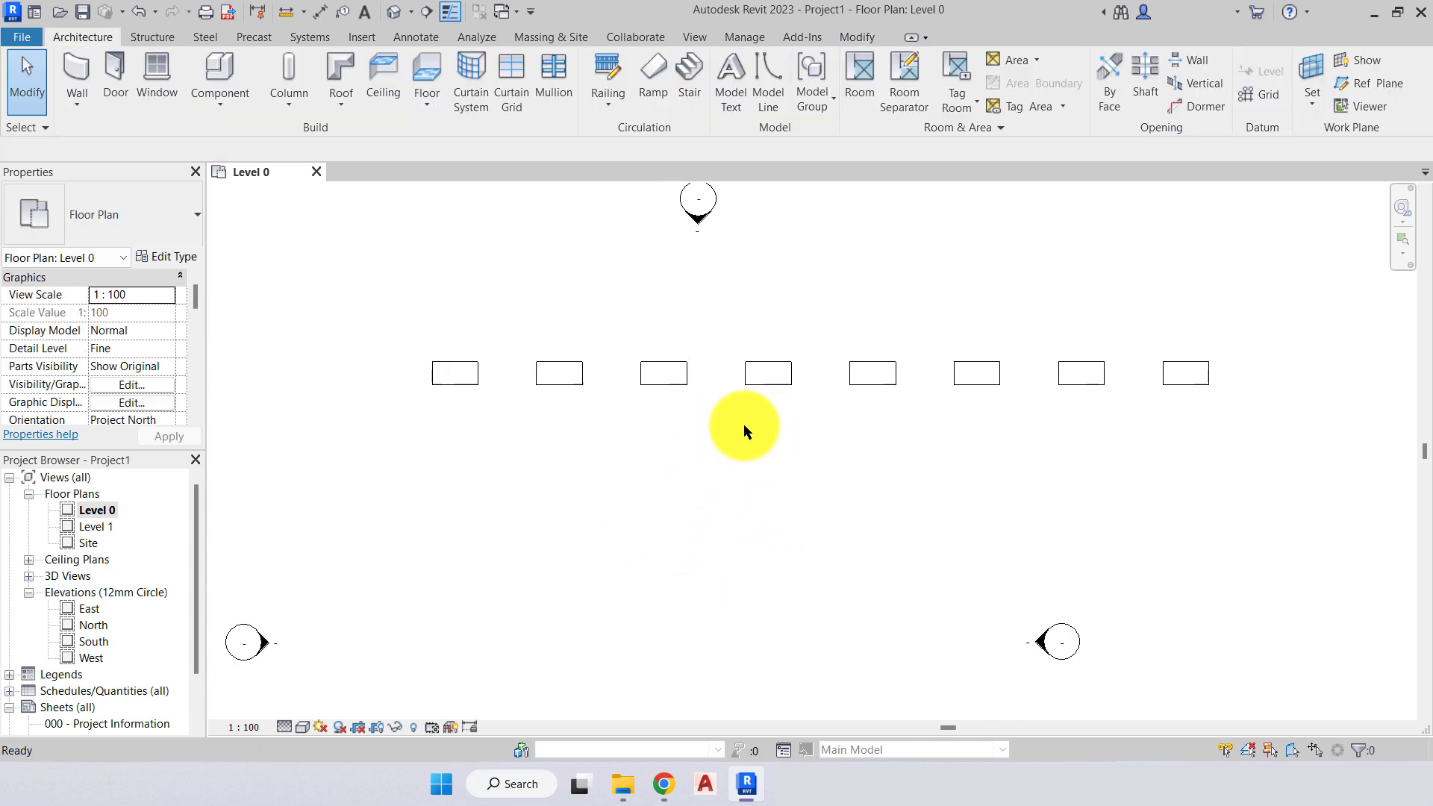
pyautogui.click(463, 376)
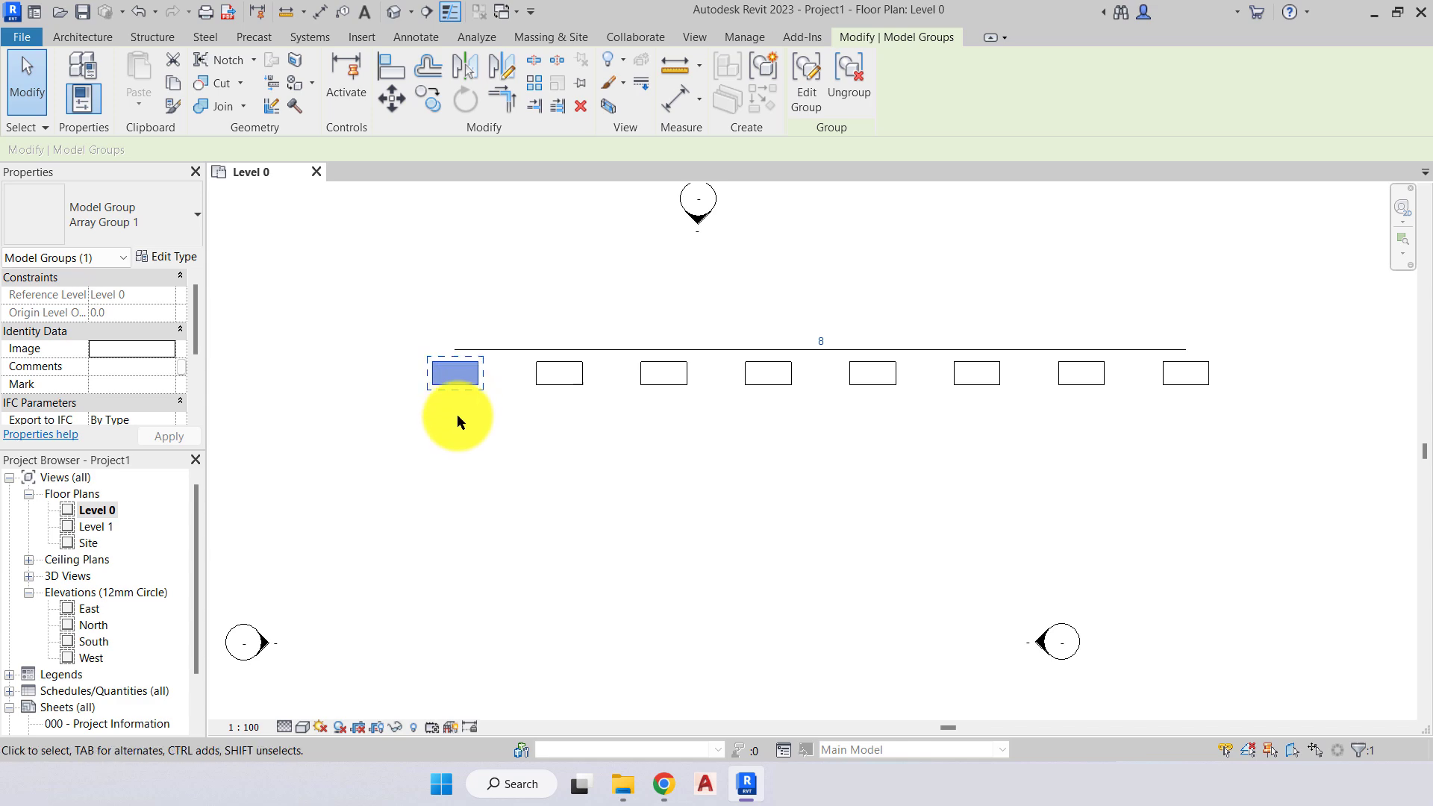
pyautogui.click(425, 96)
pyautogui.click(456, 381)
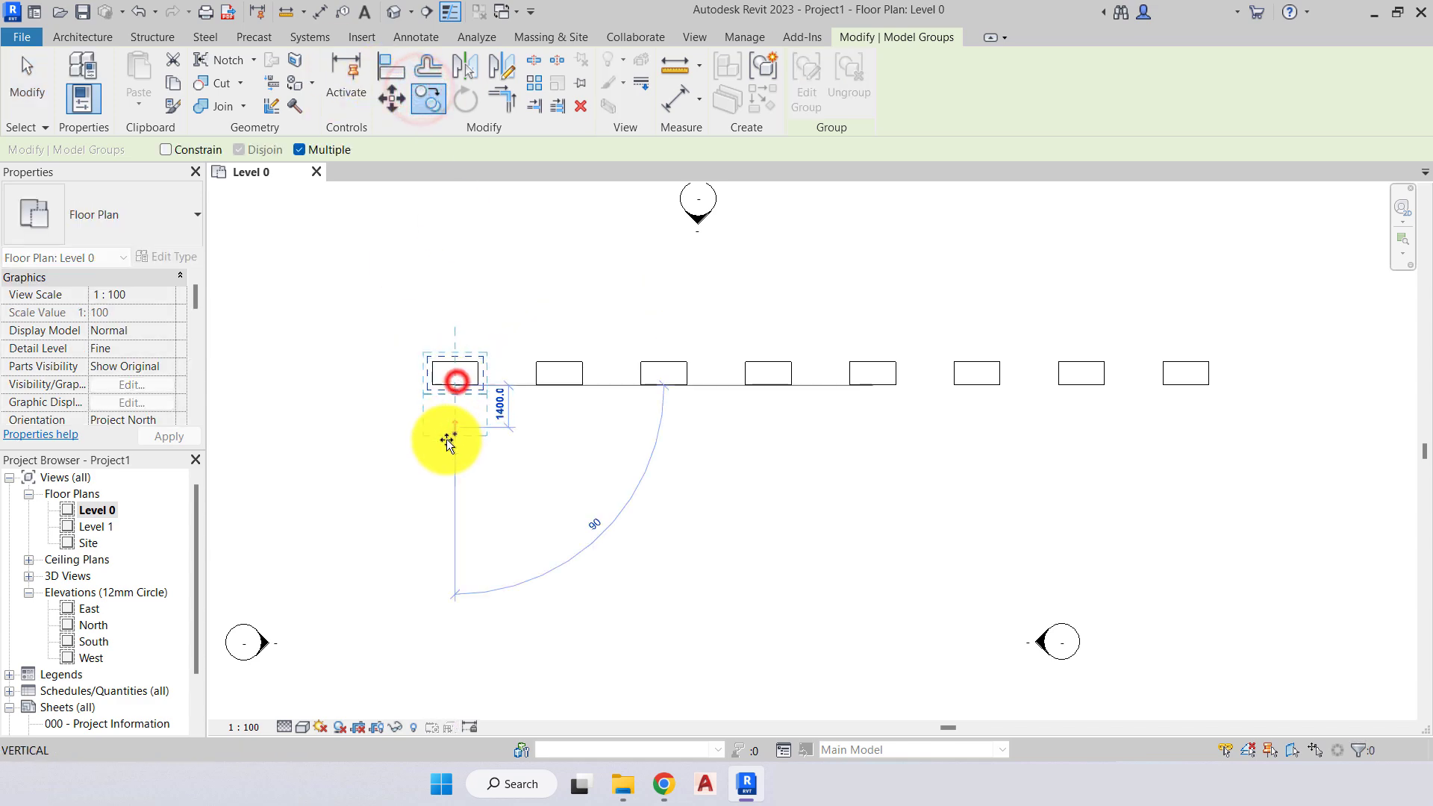
pyautogui.click(454, 487)
pyautogui.press('Escape')
pyautogui.press('Escape')
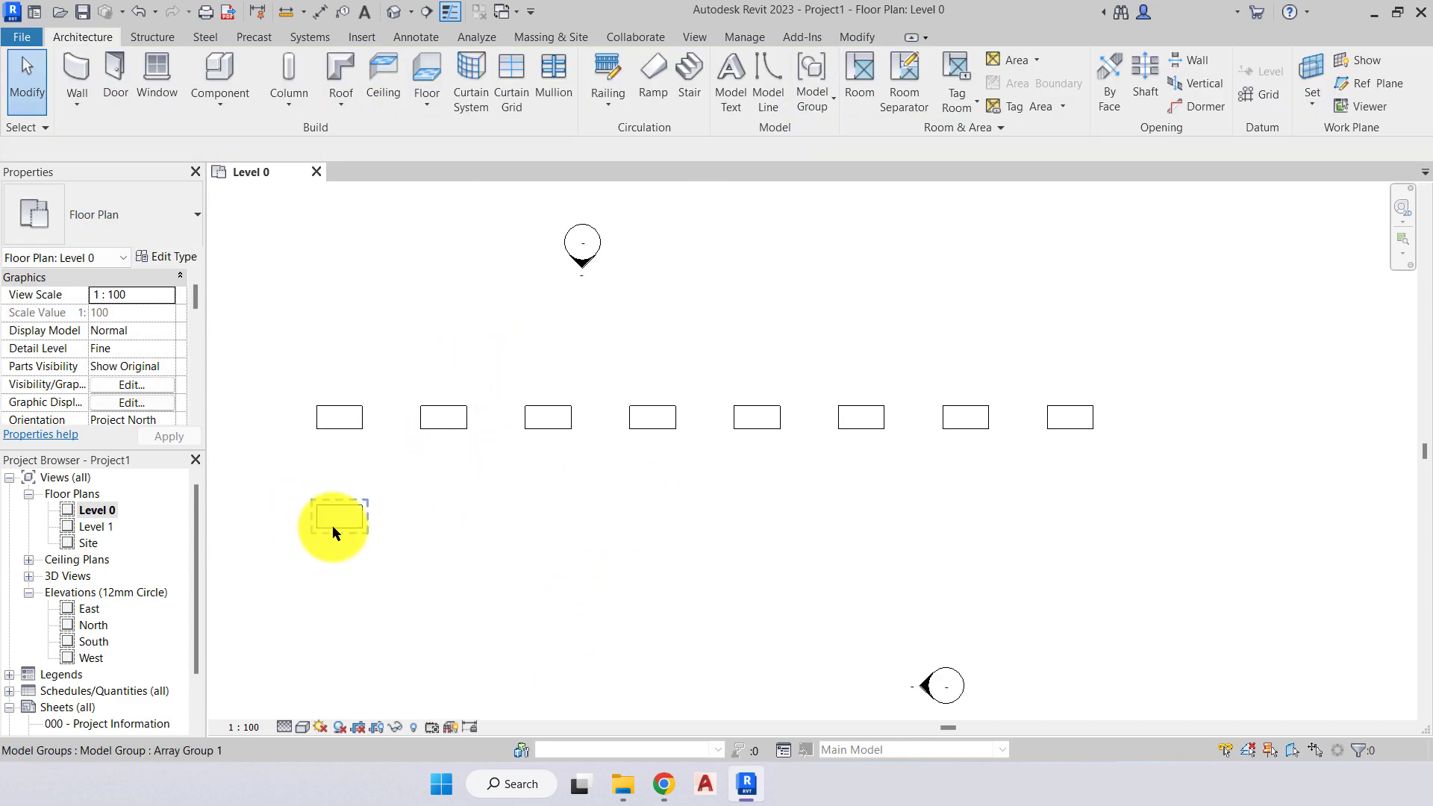
# Create a grouped linear array of the copied desk with 8 items, moving to 2nd, placing the second item roughly beneath the upper row's second desk.
pyautogui.click(340, 517)
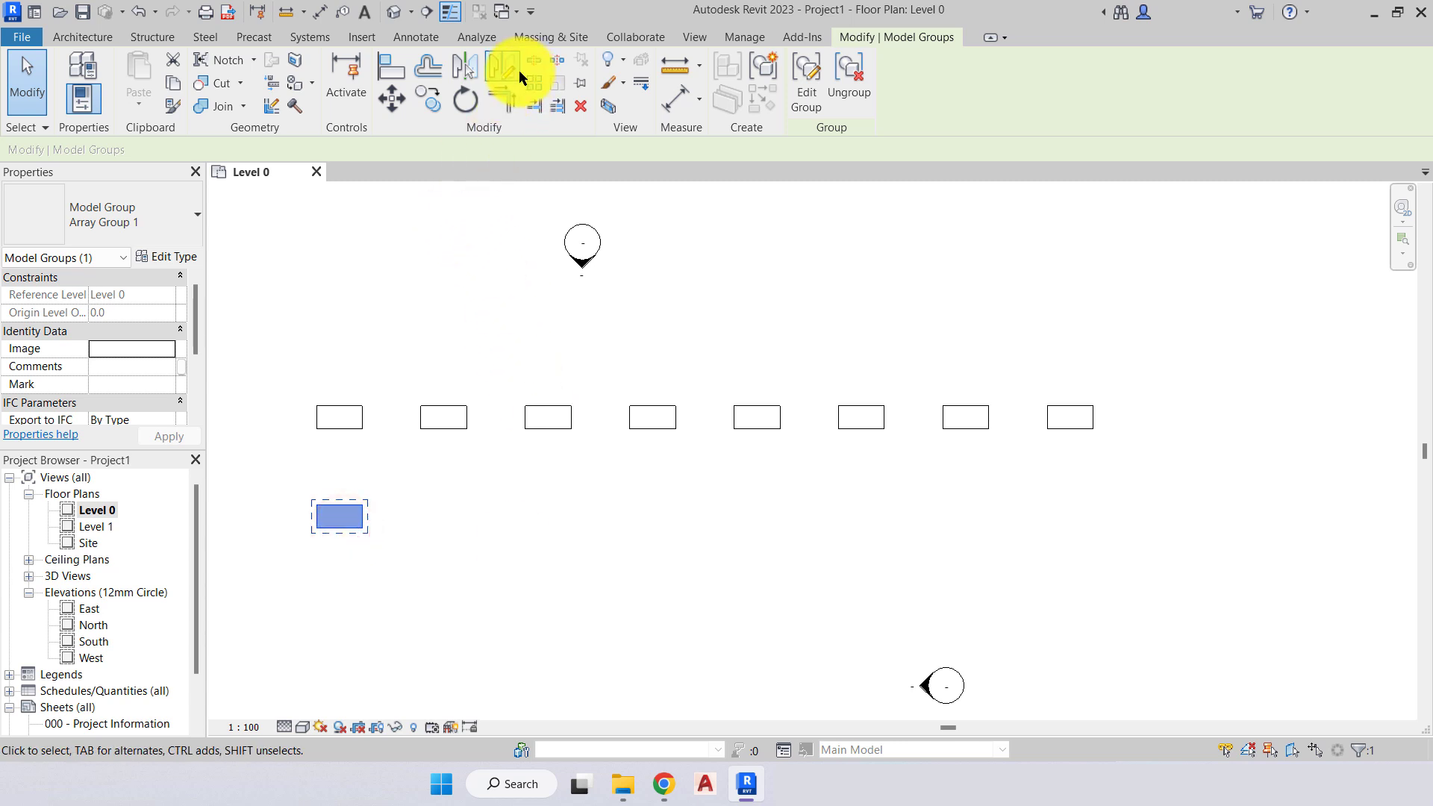
pyautogui.click(536, 80)
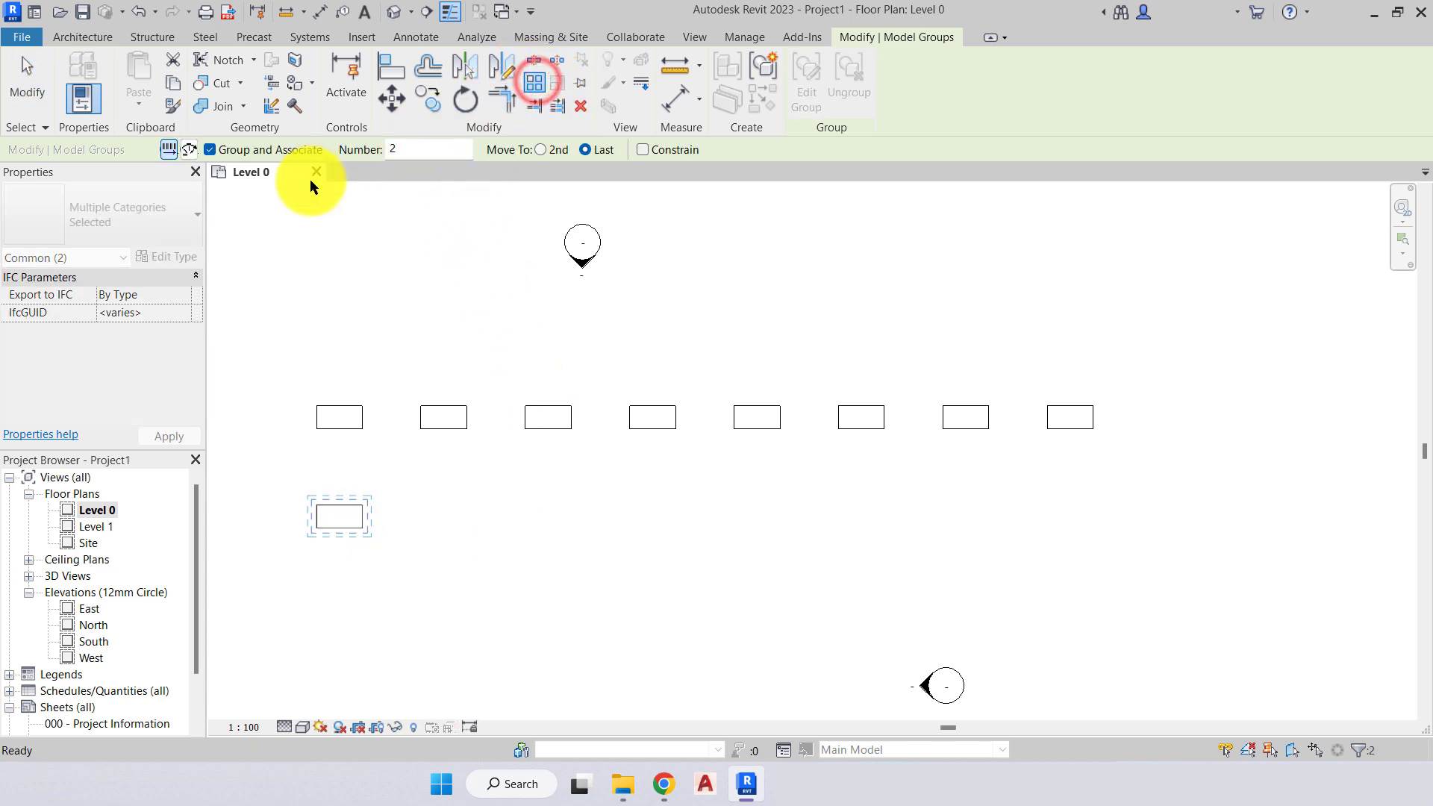
pyautogui.doubleClick(409, 148)
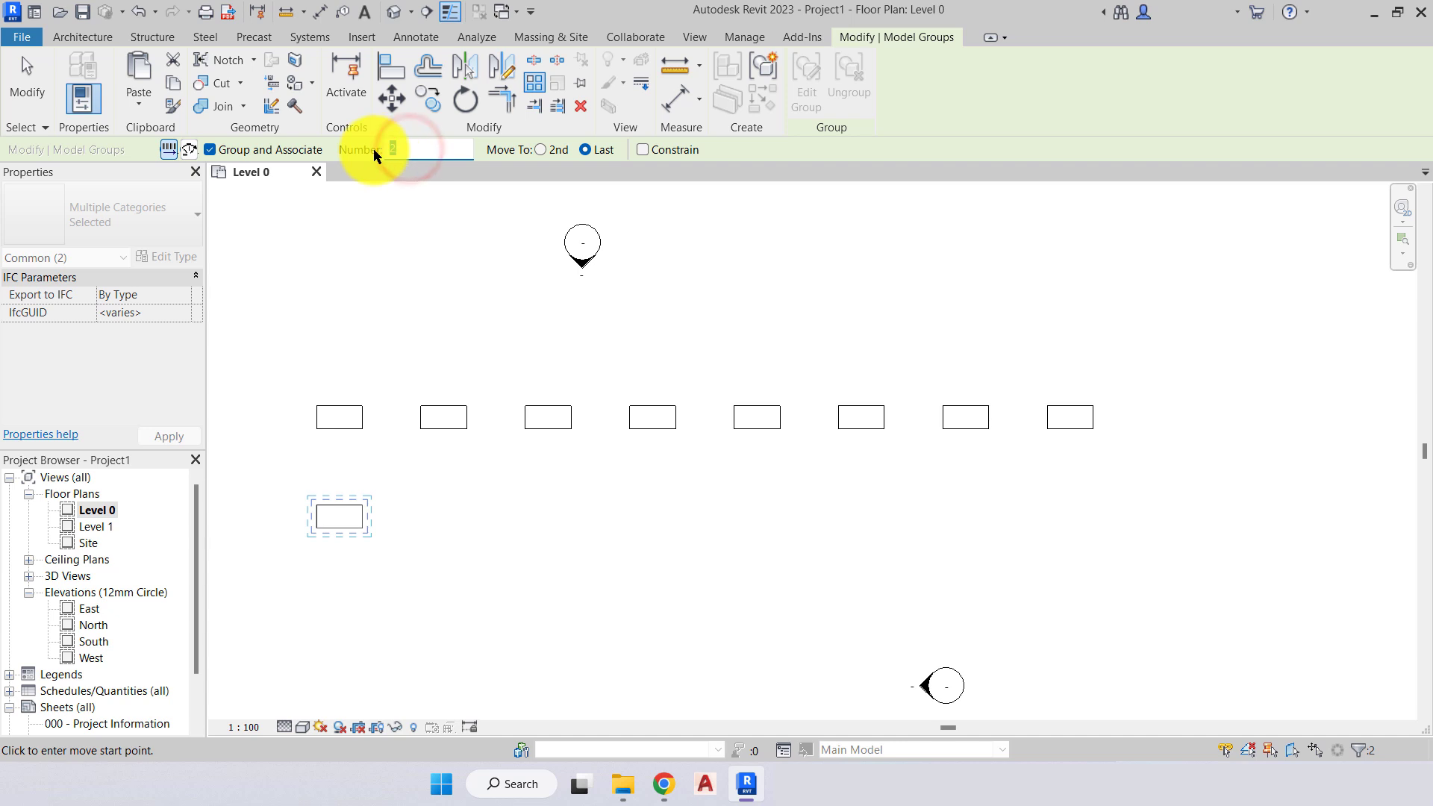
pyautogui.write('8')
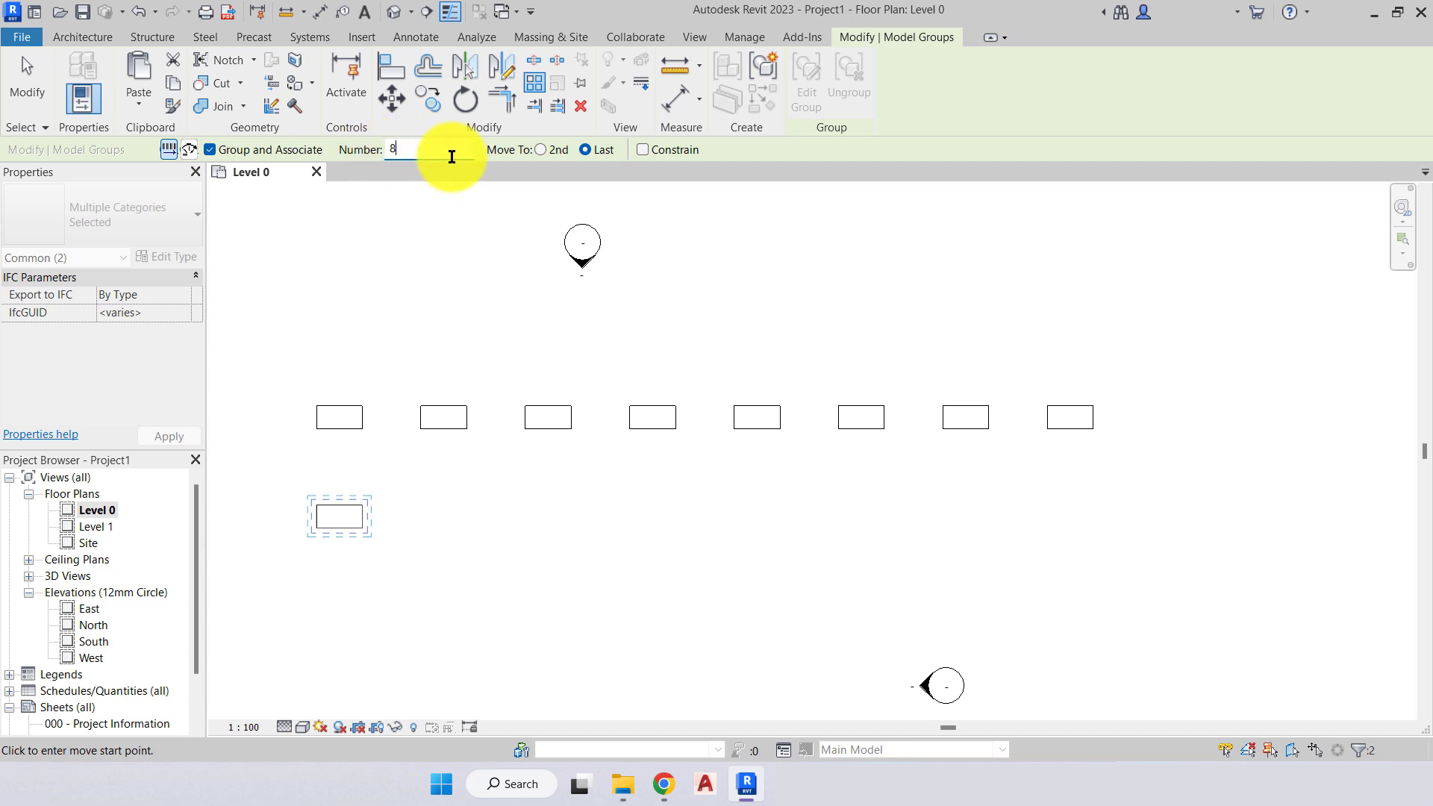
pyautogui.click(540, 149)
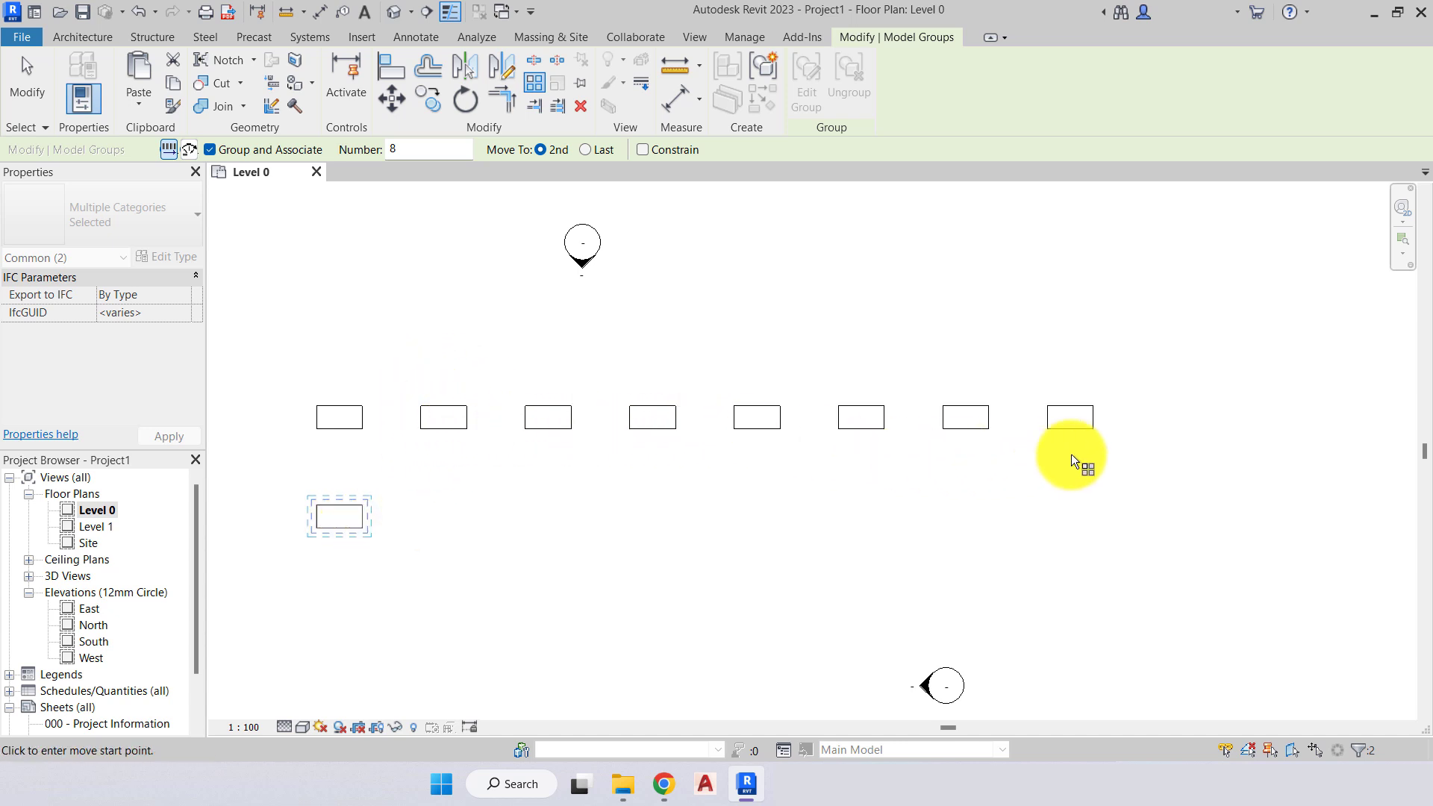
pyautogui.click(334, 522)
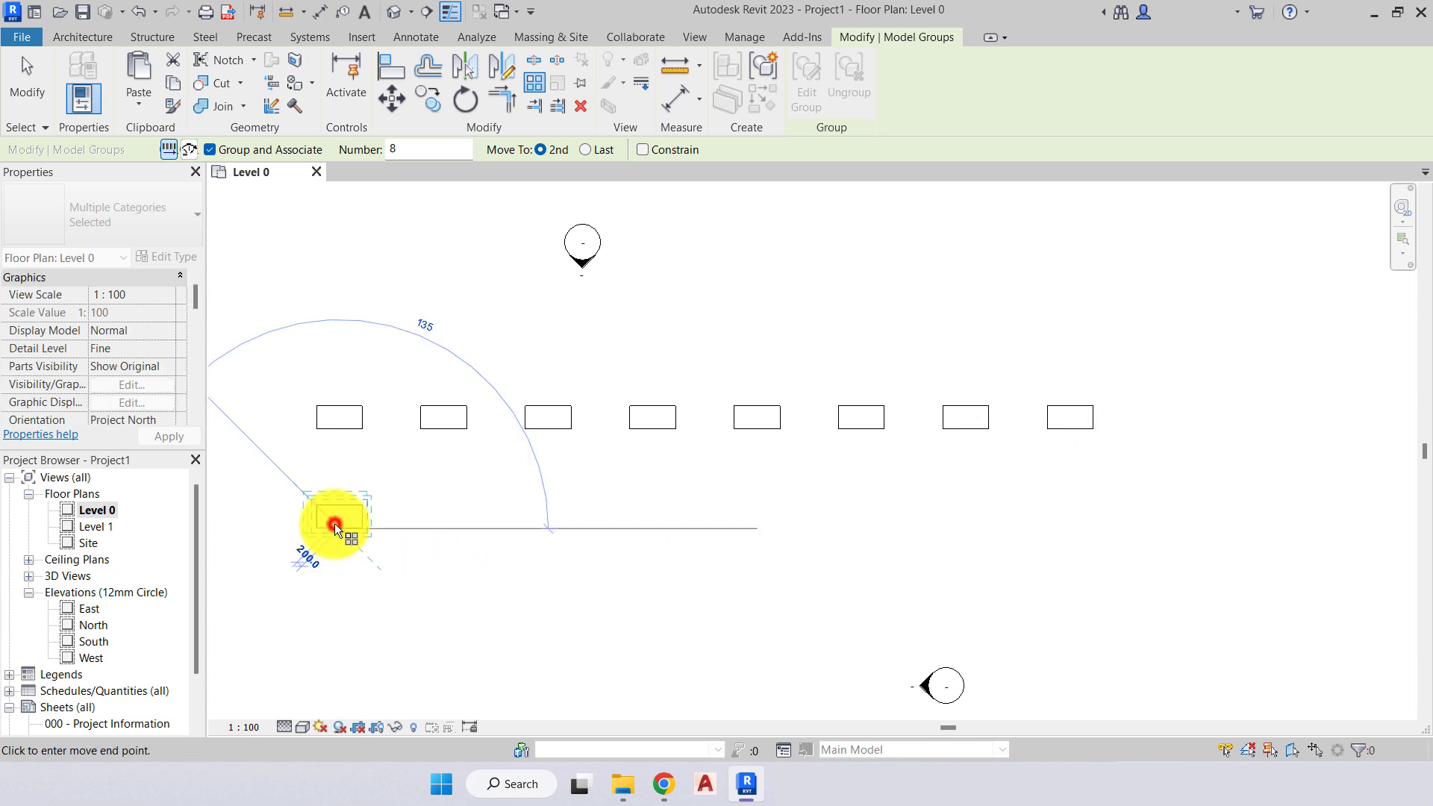
pyautogui.click(445, 535)
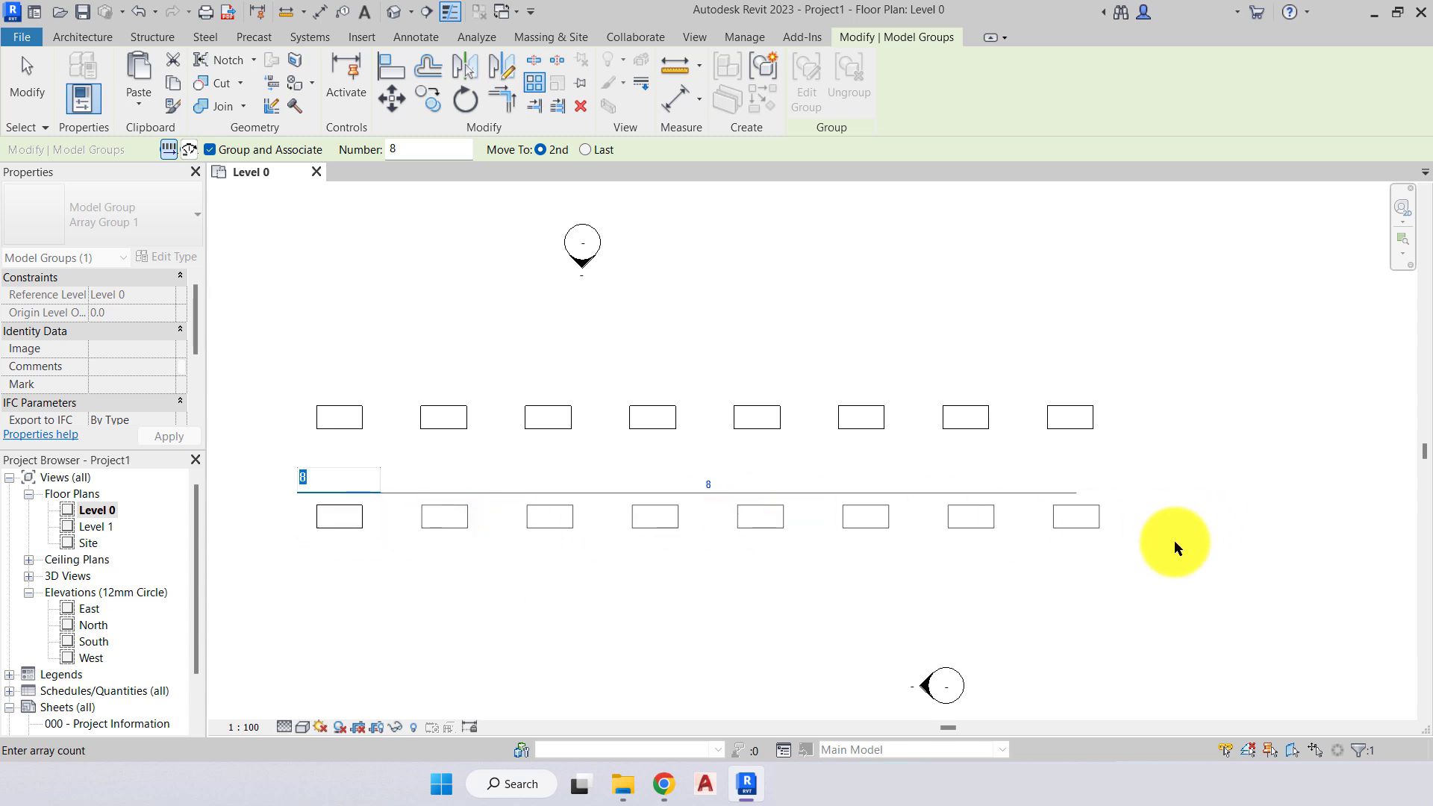
pyautogui.press('Return')
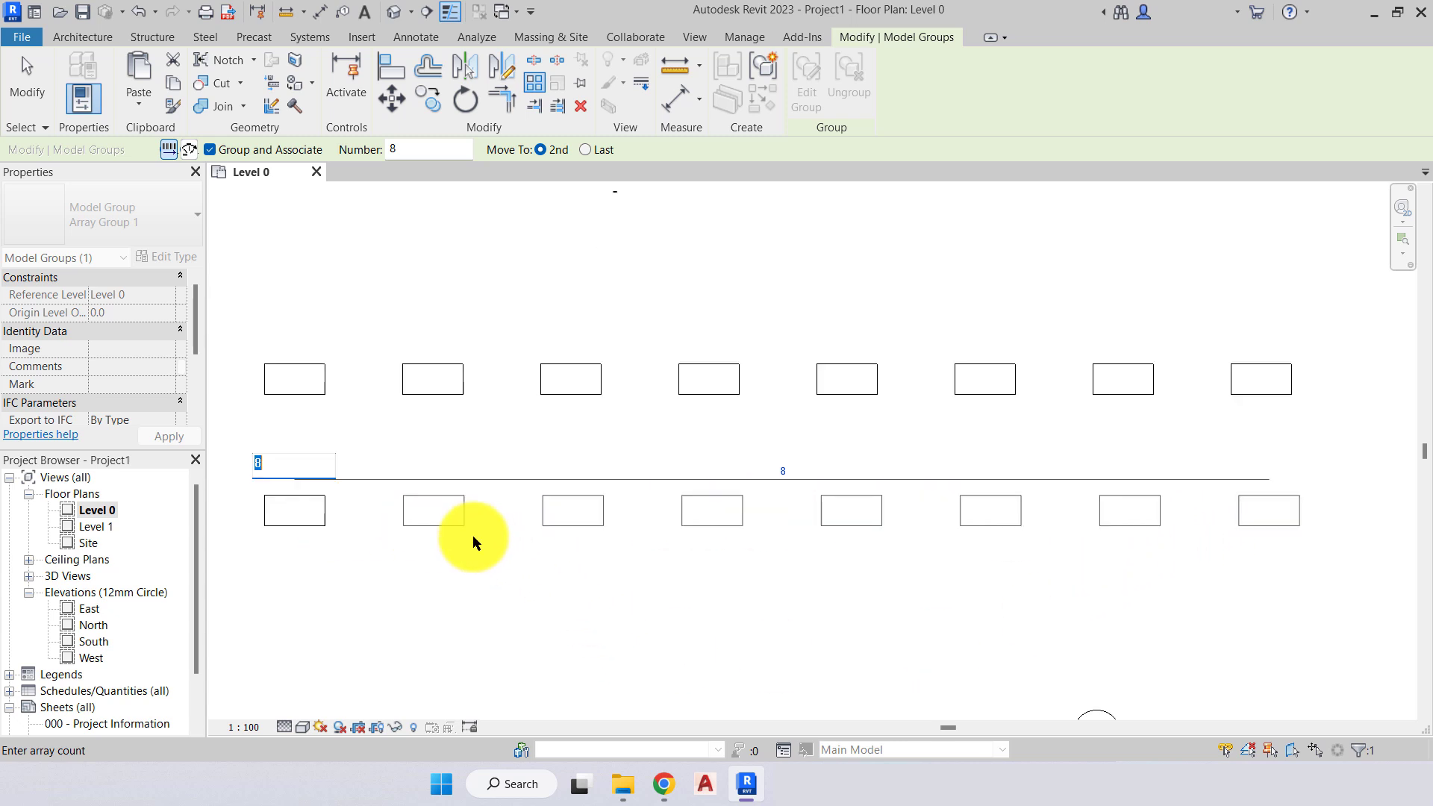
pyautogui.press('Escape')
pyautogui.scroll(-3, 723, 448)
pyautogui.moveTo(724, 458); pyautogui.dragTo(592, 483, button='middle')
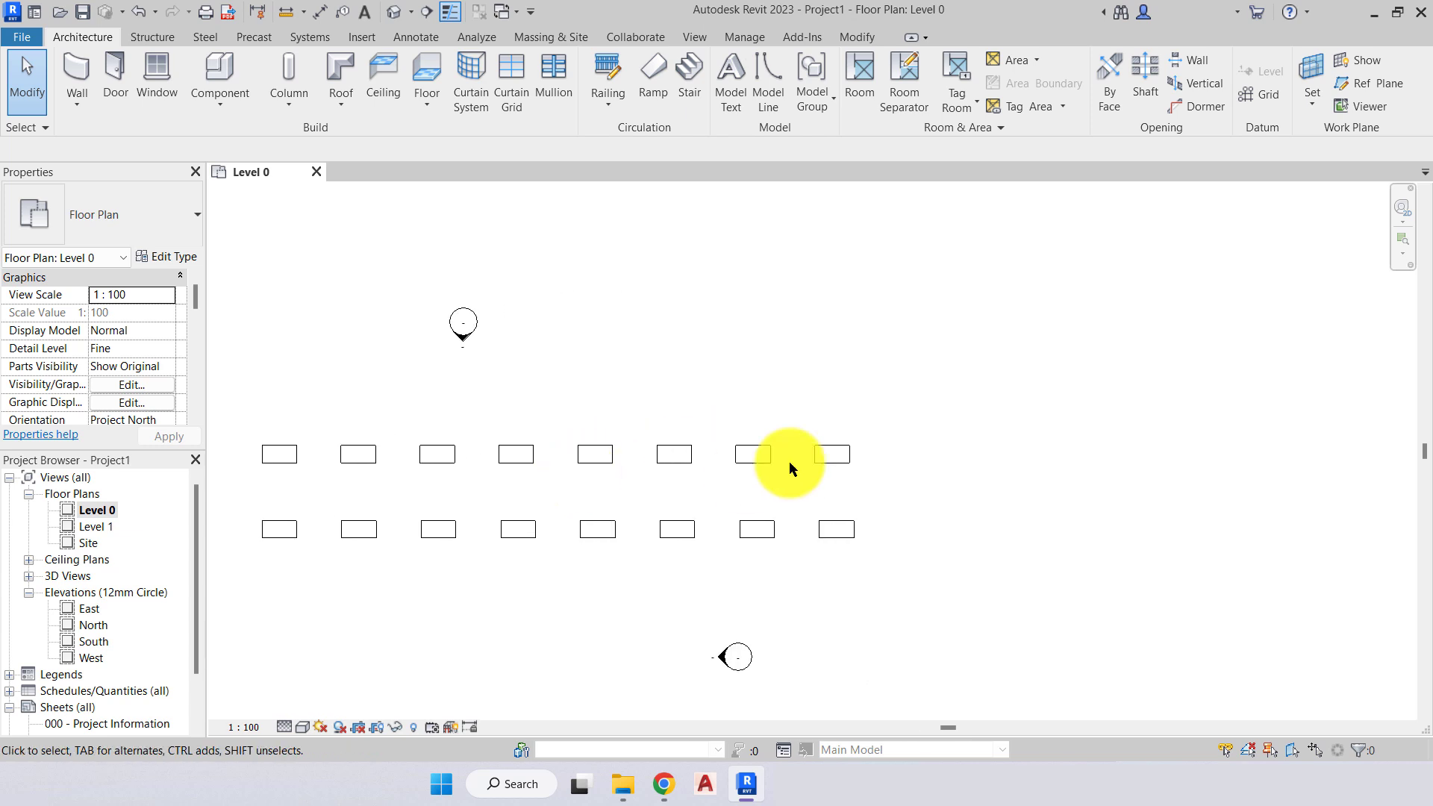
# Copy the last desk of the upper row to an empty area above and to the right of the rows.
pyautogui.click(831, 454)
pyautogui.scroll(3, 831, 455)
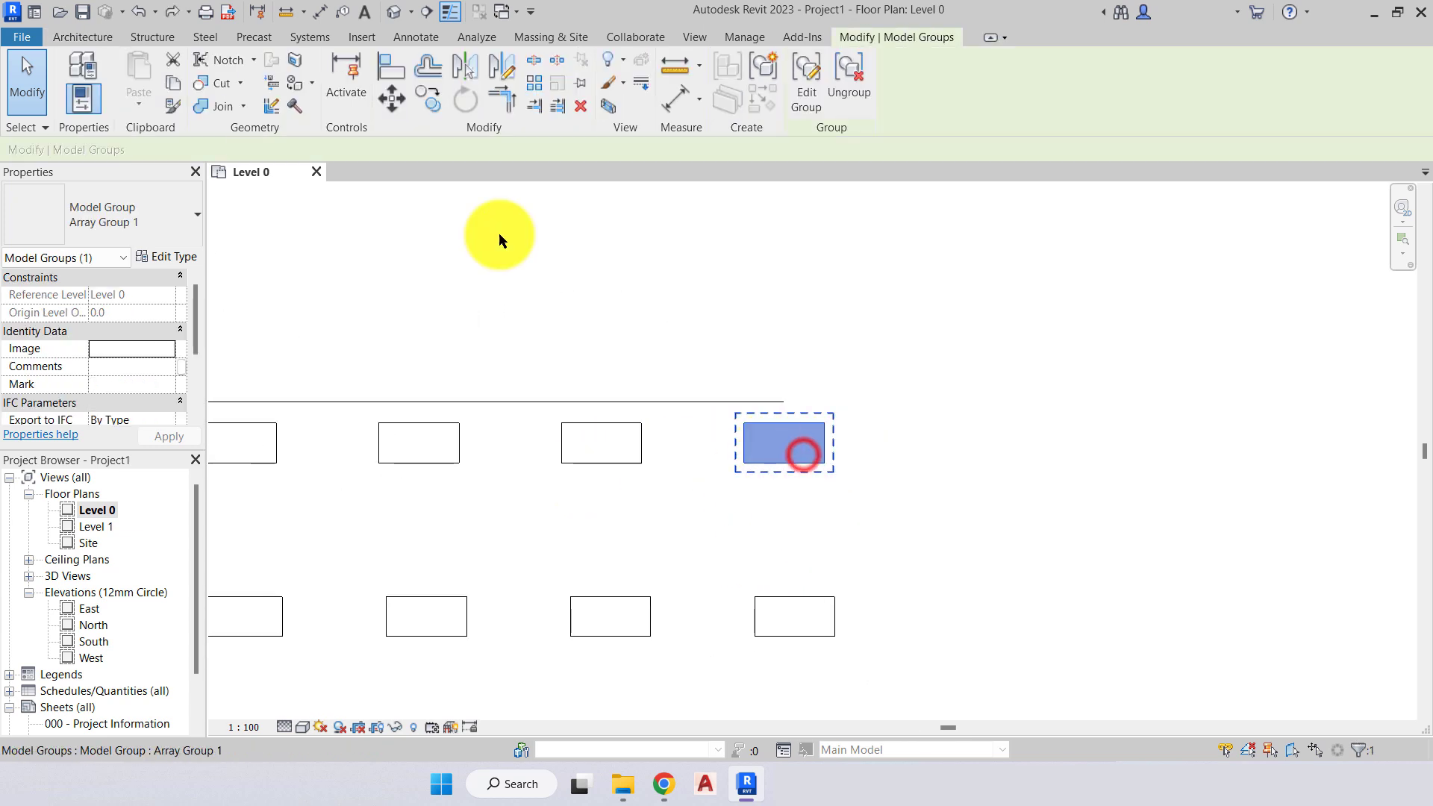
pyautogui.click(427, 98)
pyautogui.scroll(-3, 681, 470)
pyautogui.click(769, 467)
pyautogui.scroll(-1, 678, 489)
pyautogui.scroll(2, 677, 487)
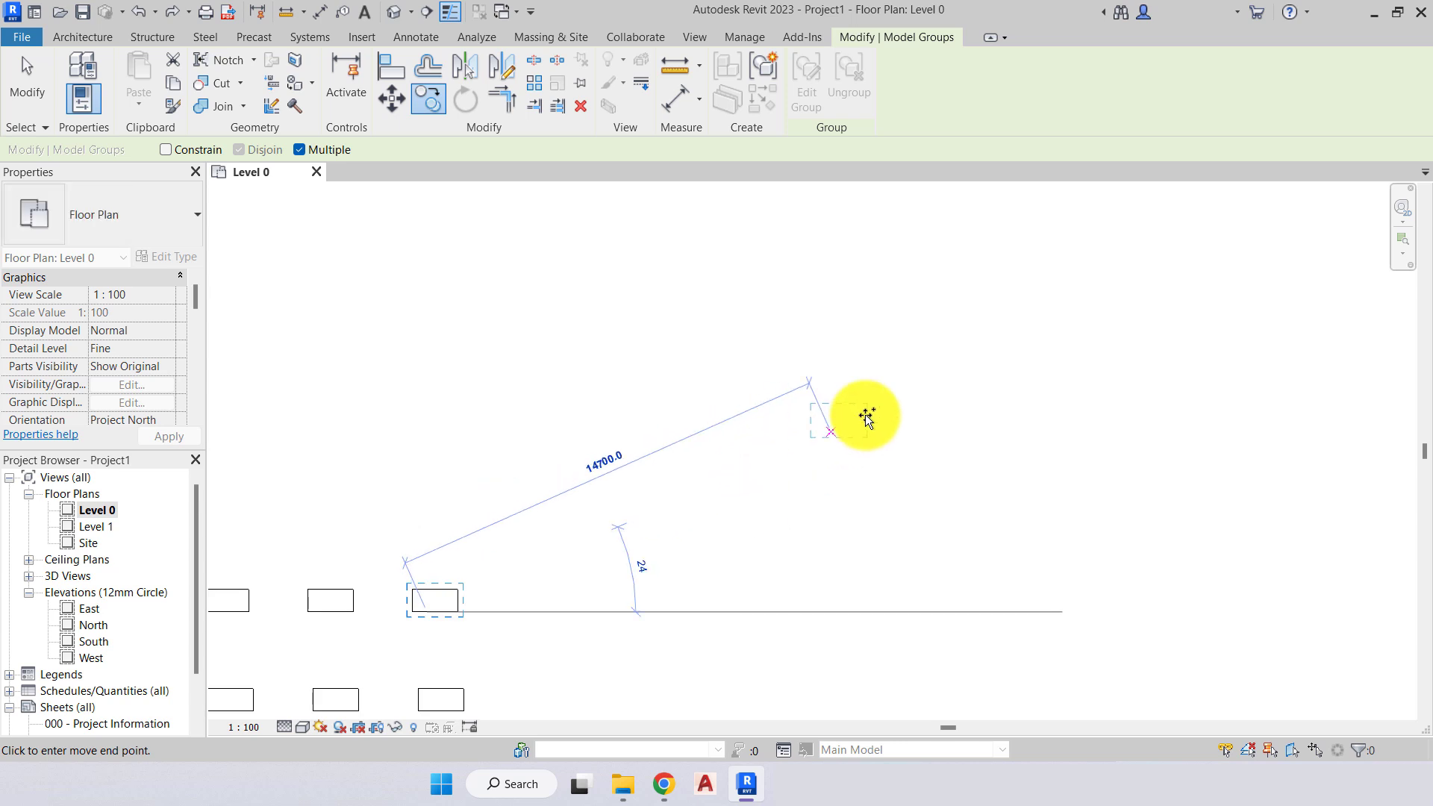
pyautogui.click(880, 406)
pyautogui.press('Escape')
pyautogui.press('Escape')
# Start a grouped radial array of the copied desk with 4 items, spaced by moving to 2nd.
pyautogui.scroll(3, 861, 410)
pyautogui.moveTo(862, 411); pyautogui.dragTo(705, 499, button='middle')
pyautogui.click(705, 476)
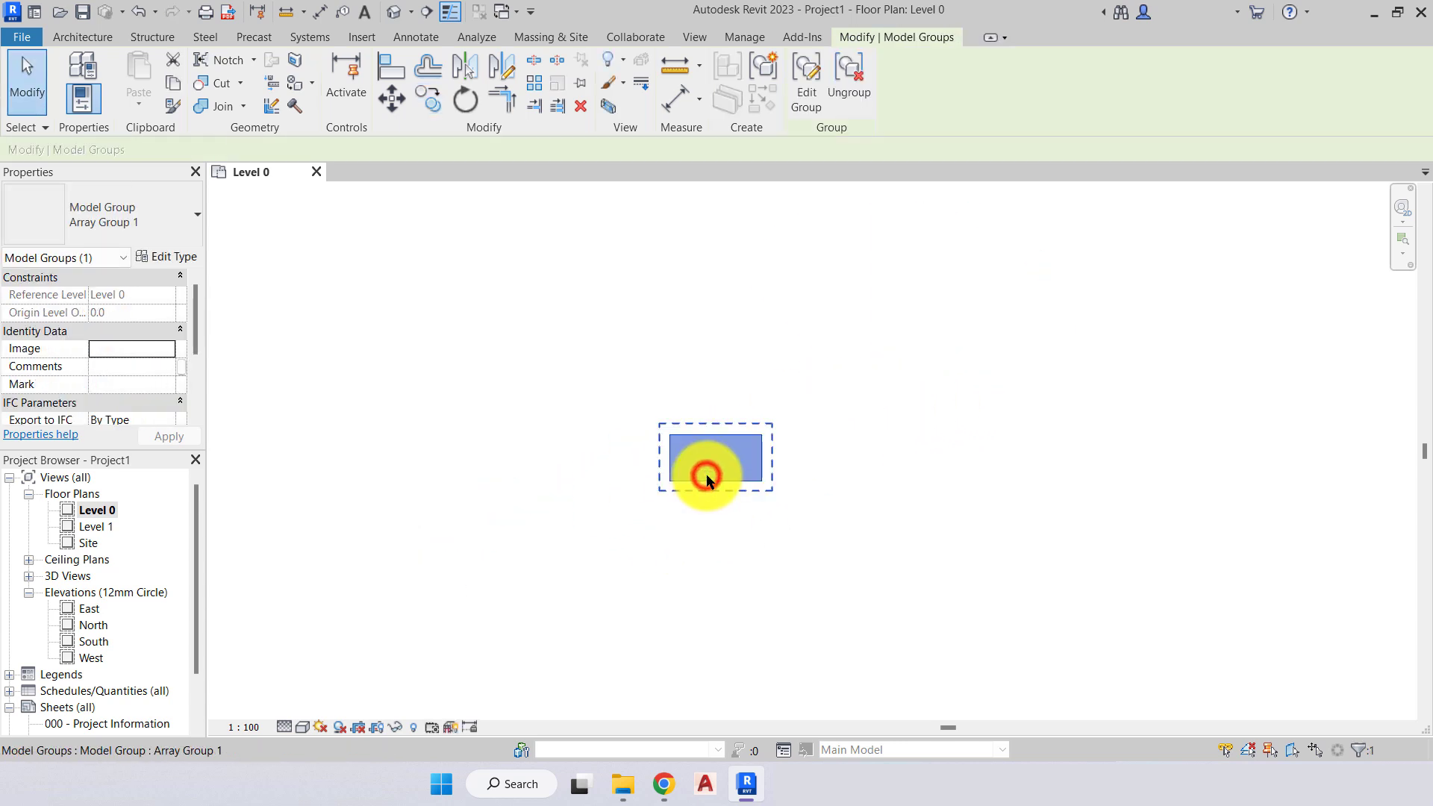
pyautogui.click(539, 83)
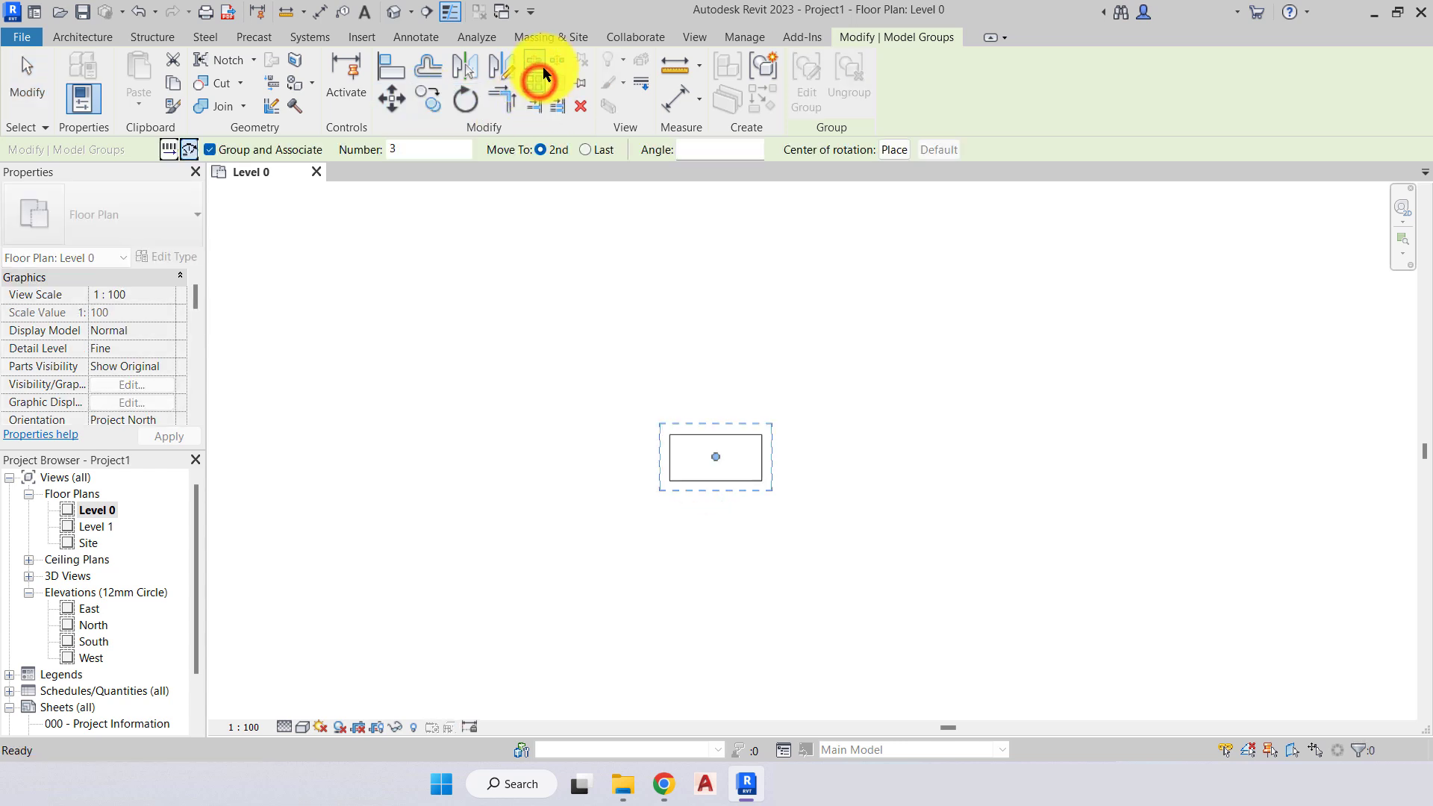
pyautogui.click(176, 152)
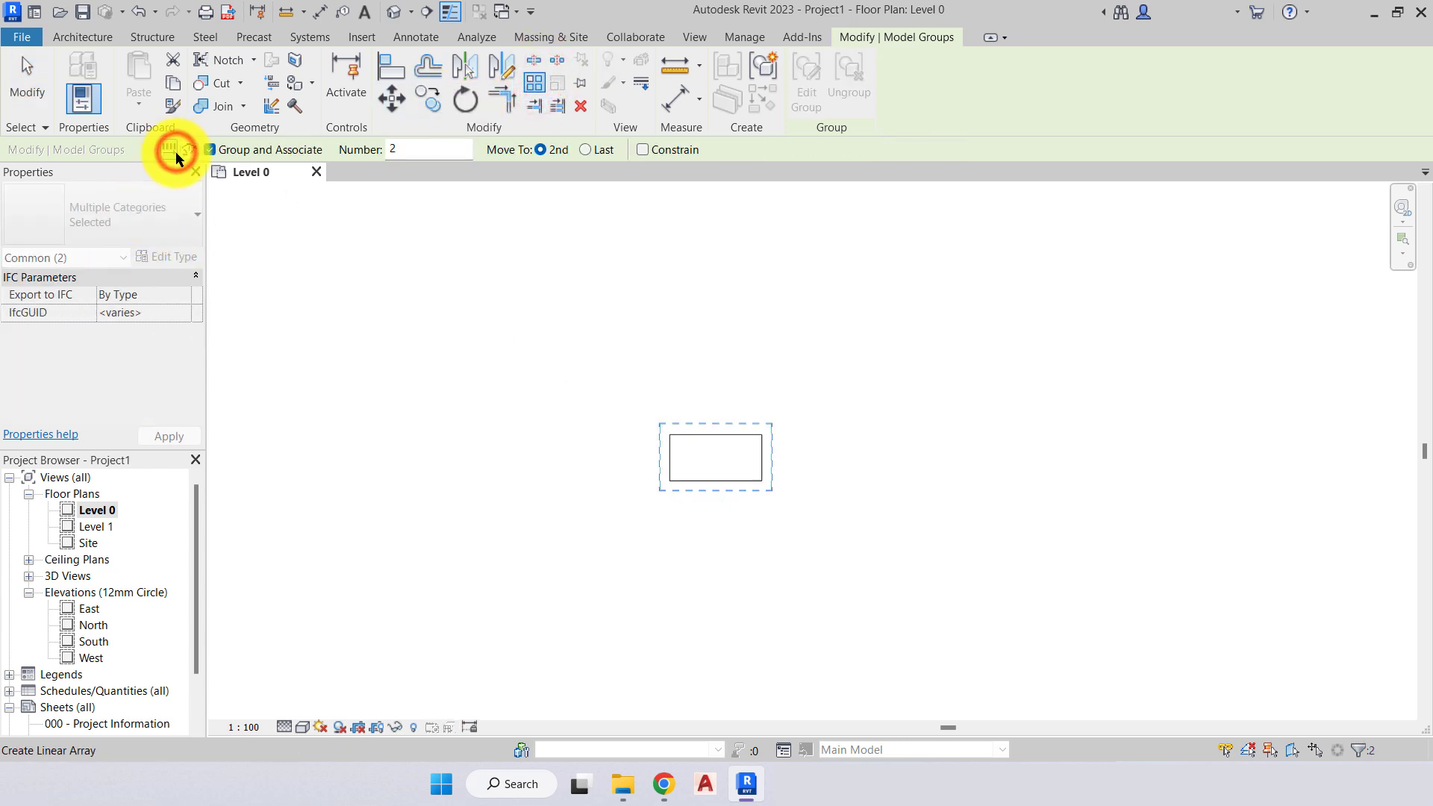
pyautogui.click(189, 150)
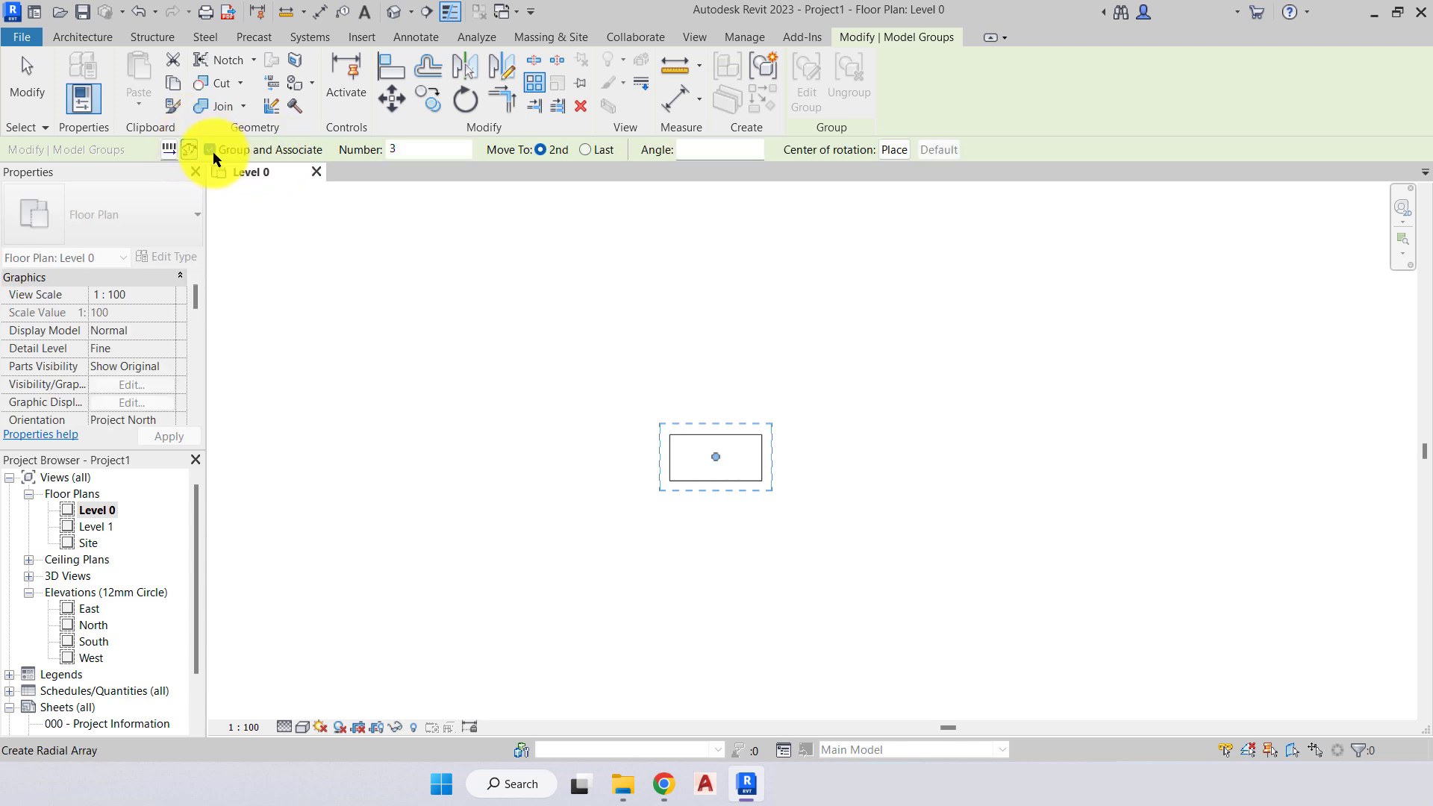
pyautogui.doubleClick(408, 147)
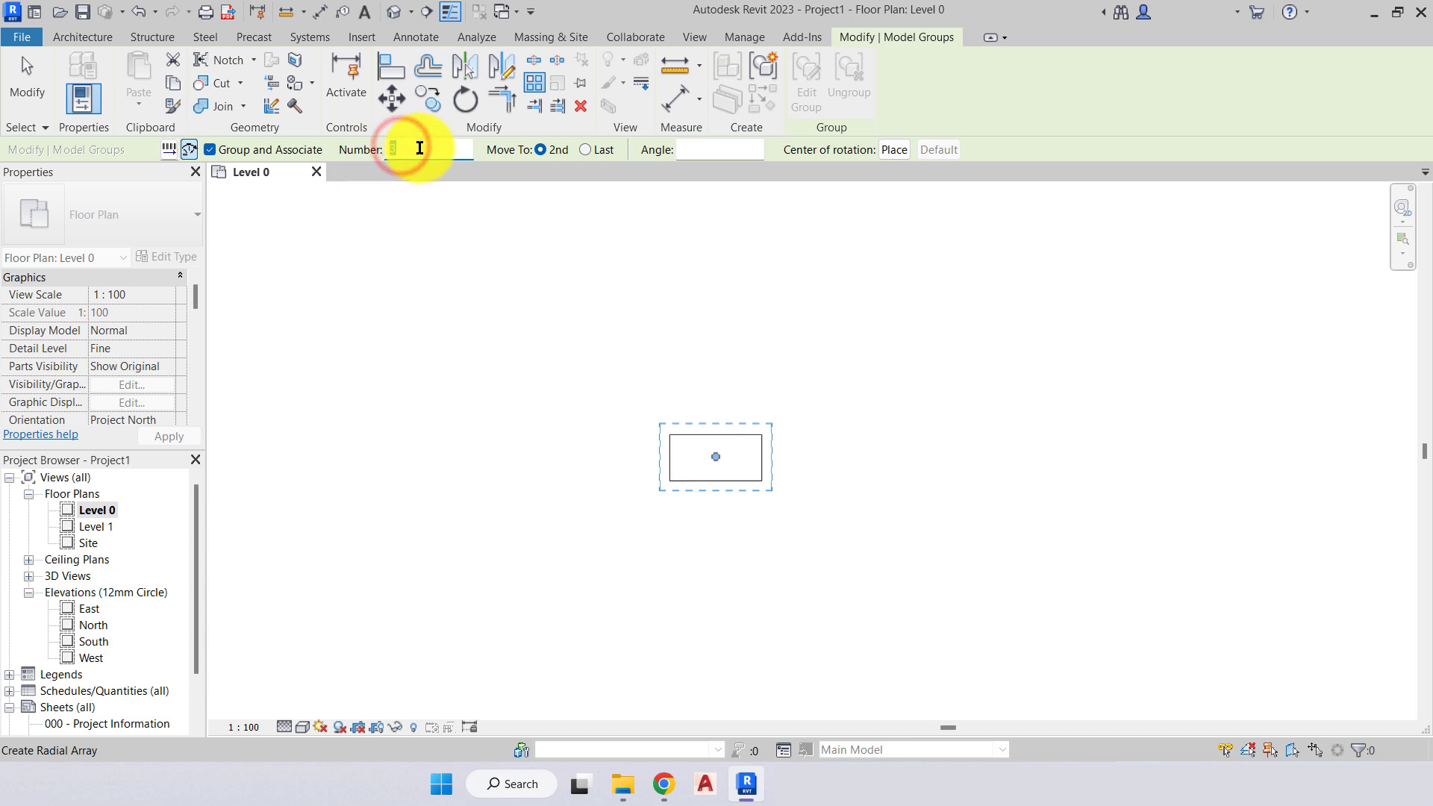
pyautogui.write('4')
pyautogui.click(415, 148)
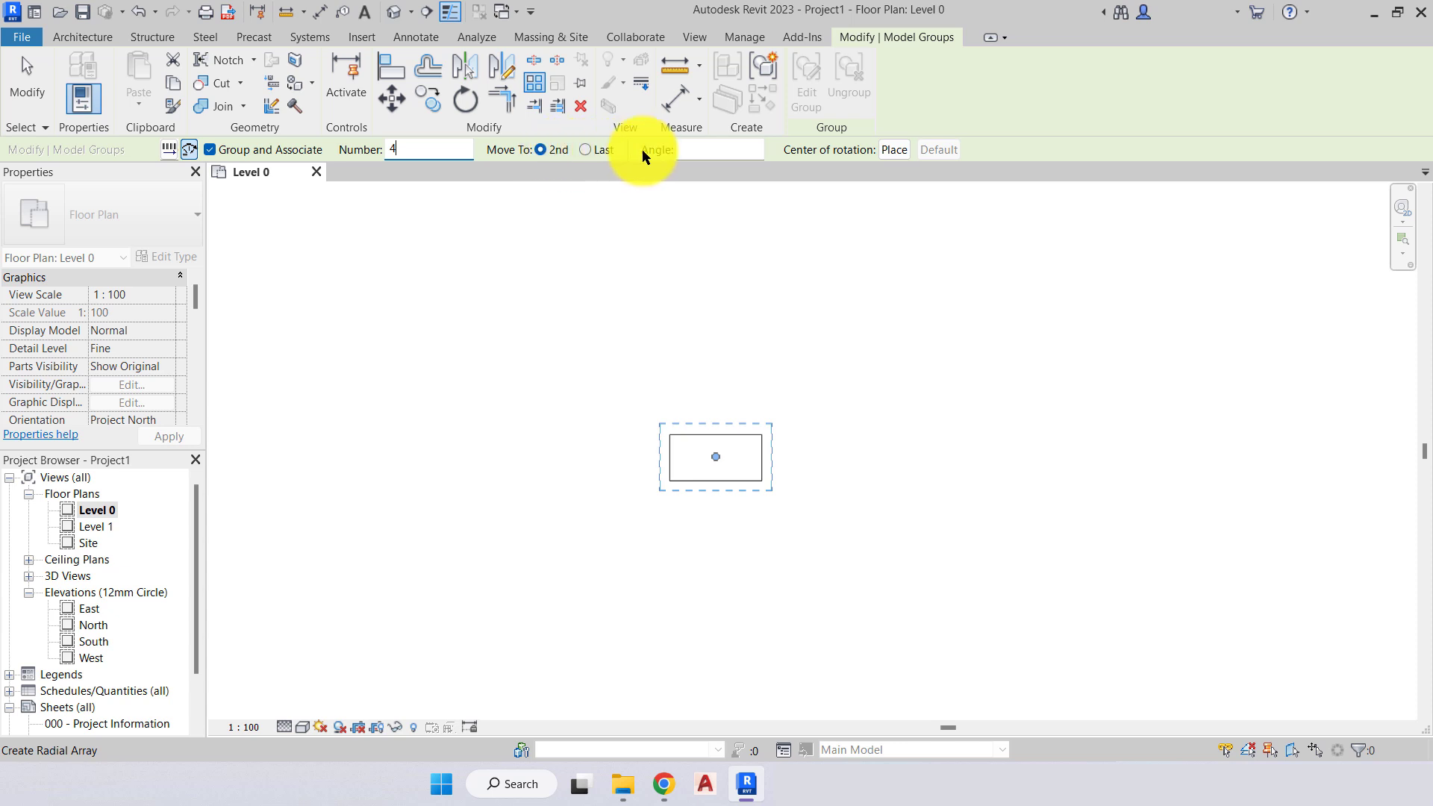
pyautogui.click(691, 148)
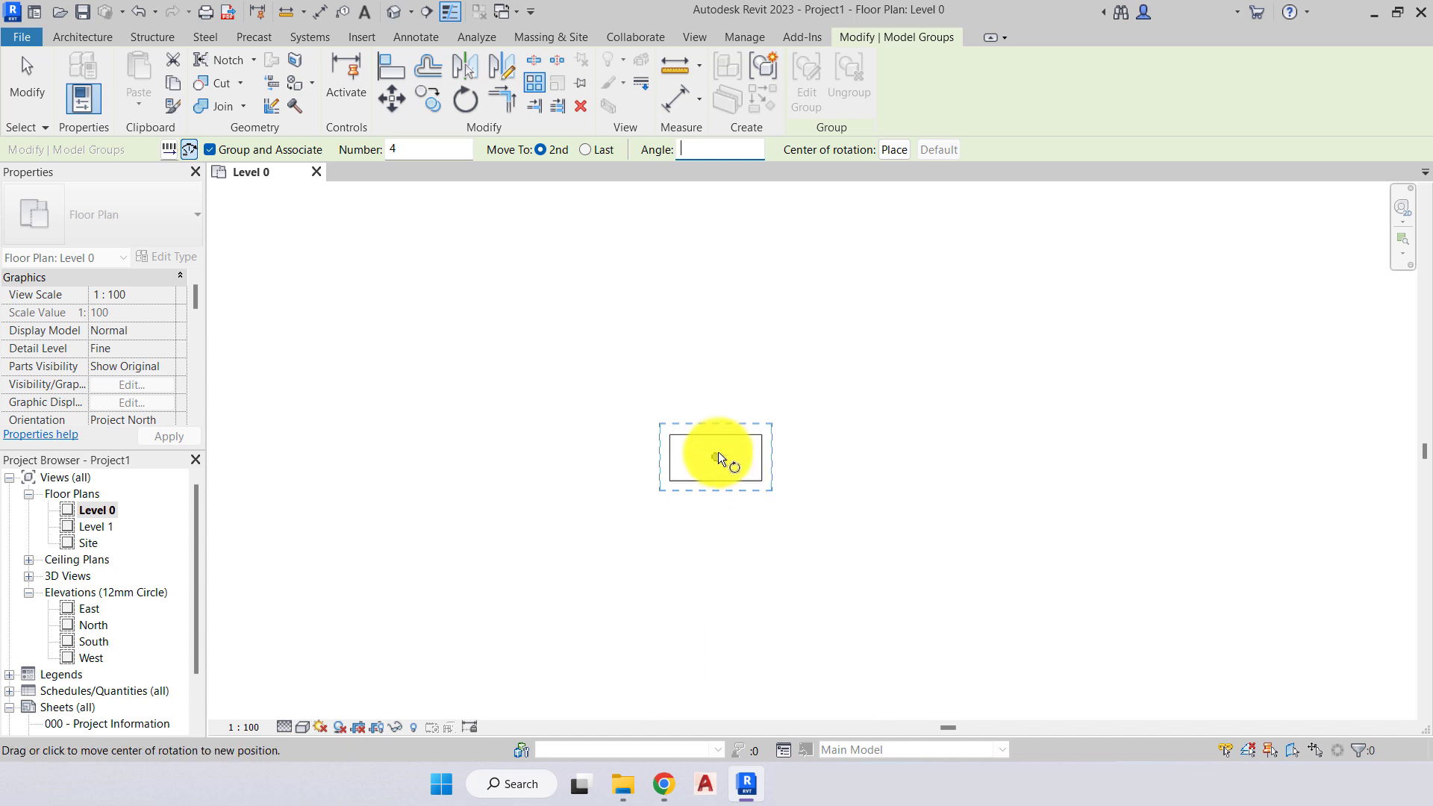
# Relocate the radial array's centre of rotation to an empty spot below and to the right of the desk.
pyautogui.scroll(4, 718, 463)
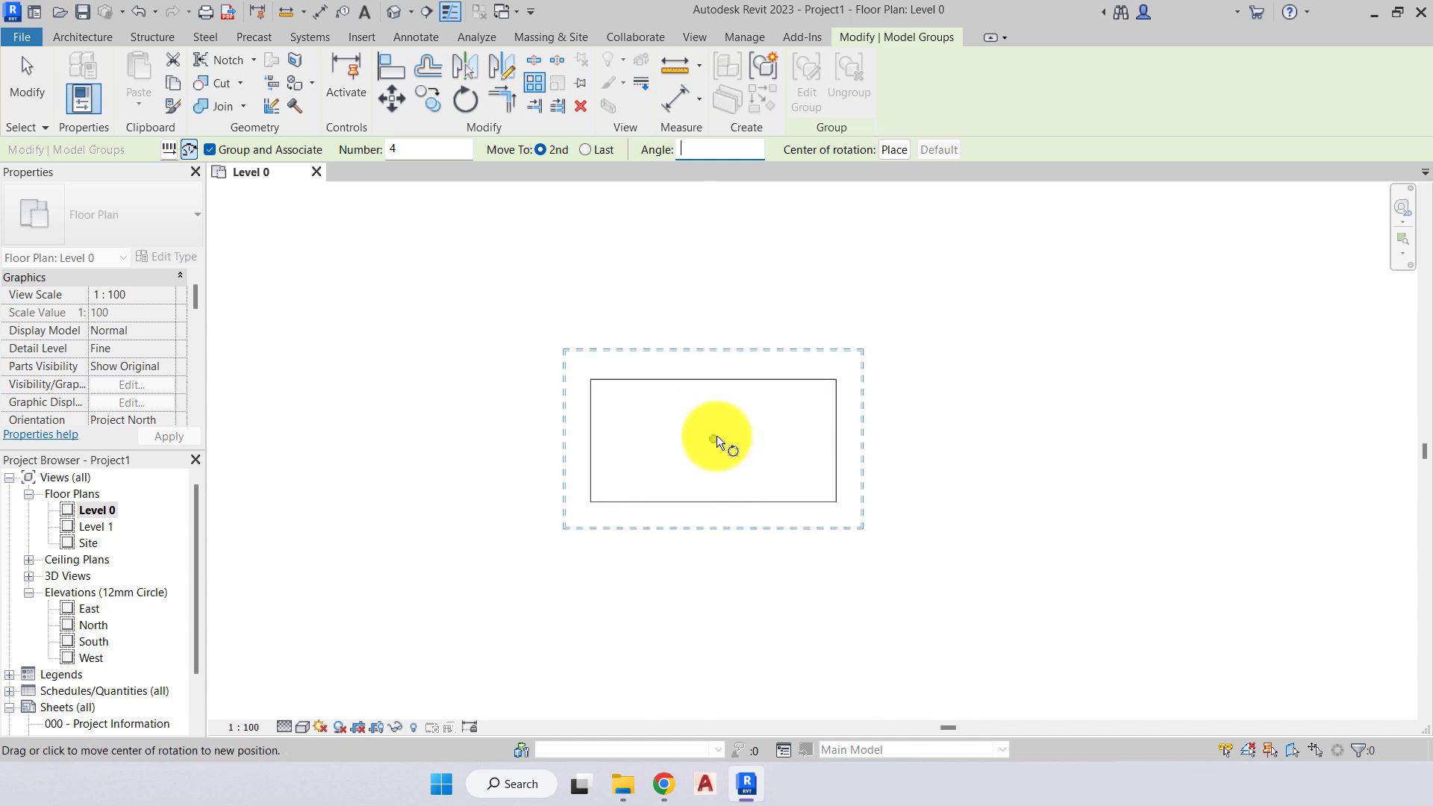
pyautogui.scroll(-2, 711, 453)
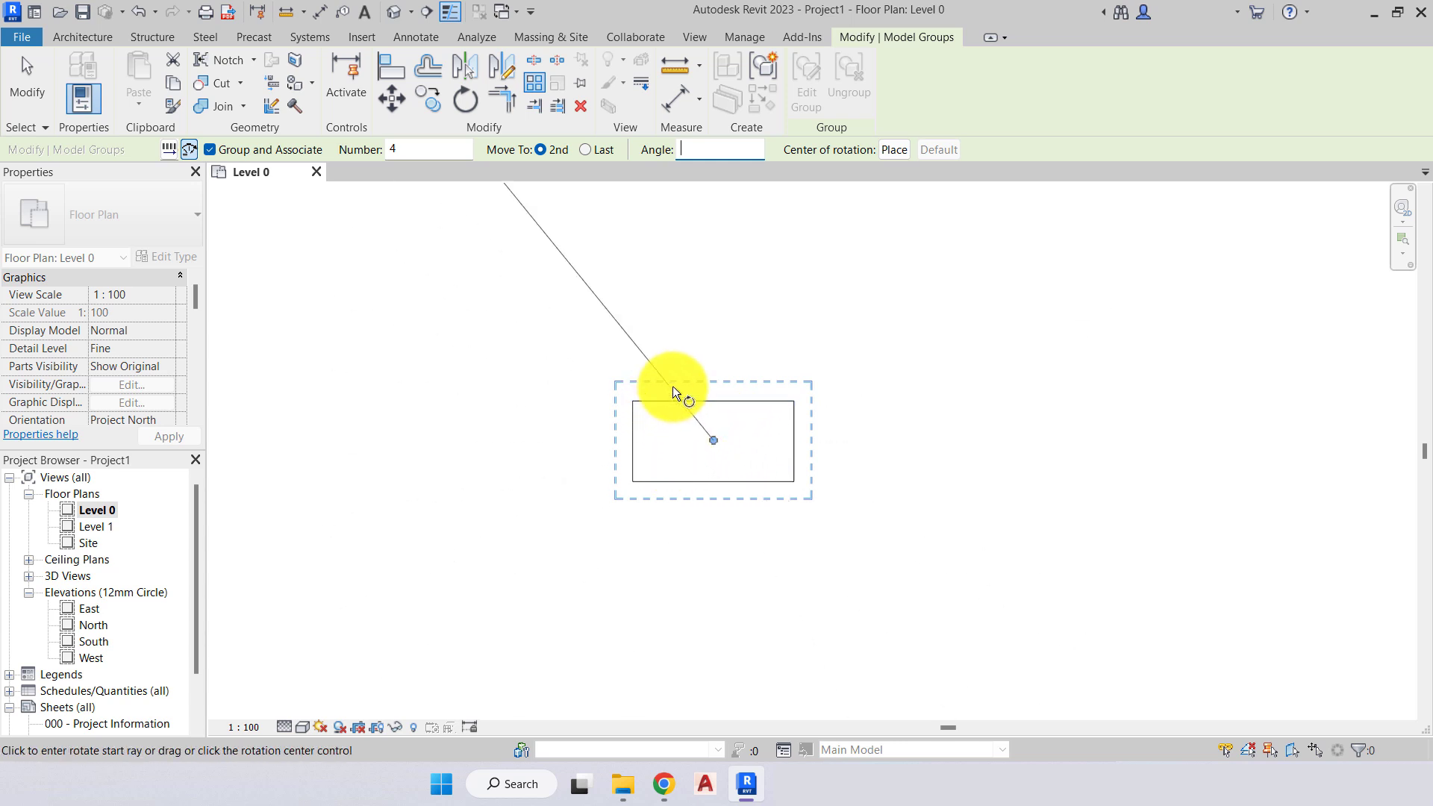
pyautogui.scroll(-2, 750, 431)
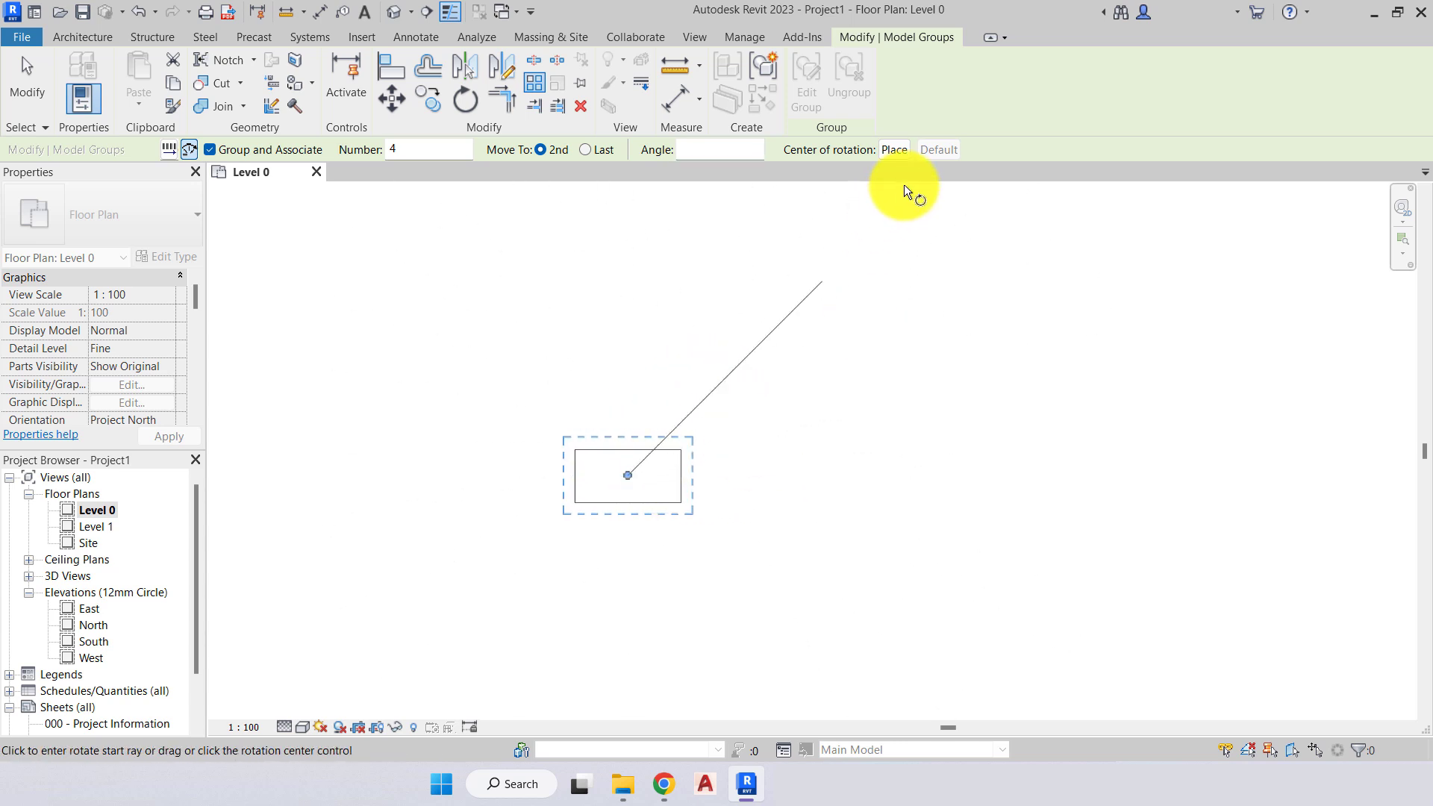
pyautogui.click(894, 150)
pyautogui.click(894, 150)
pyautogui.scroll(-2, 751, 405)
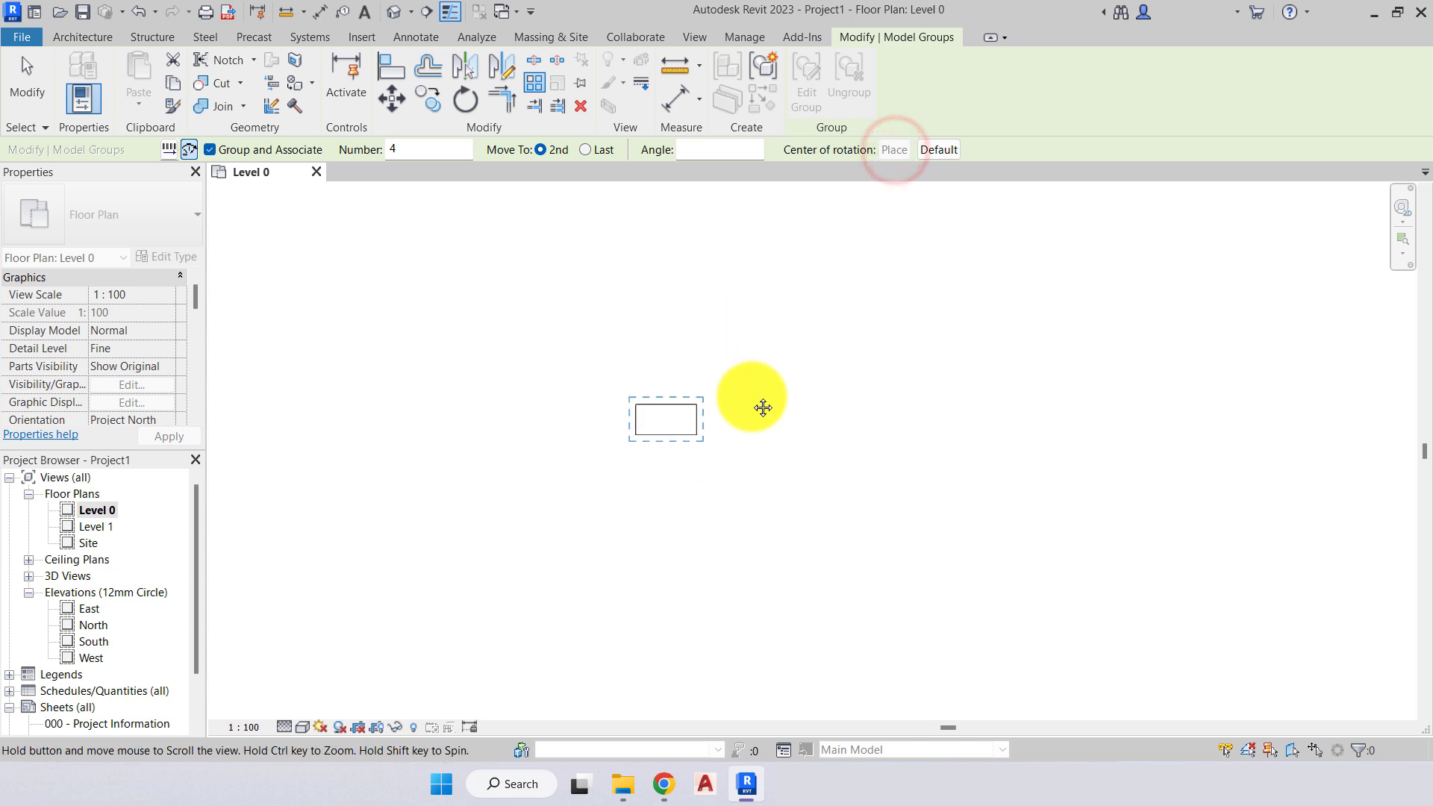
pyautogui.moveTo(751, 406); pyautogui.dragTo(687, 307, button='middle')
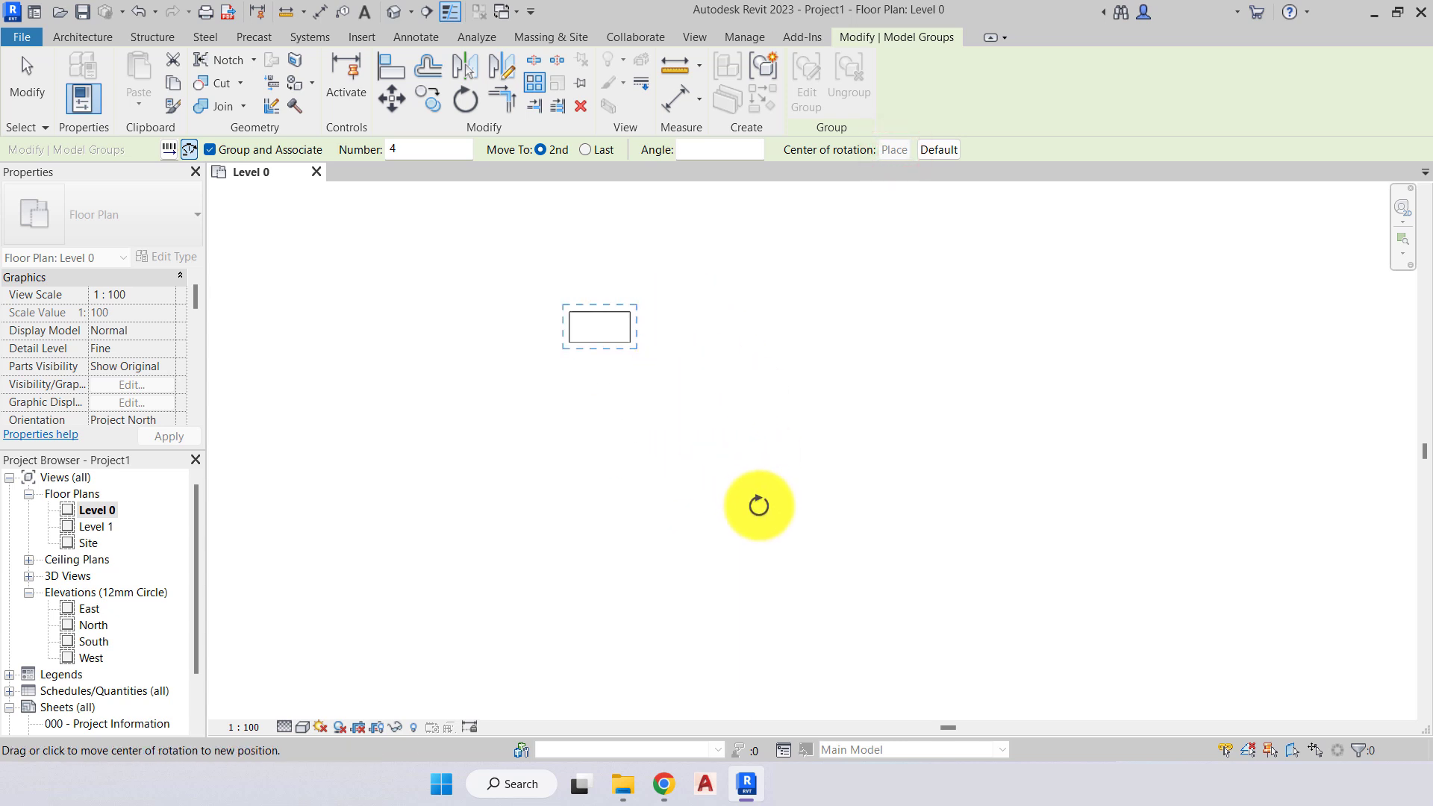
pyautogui.click(763, 506)
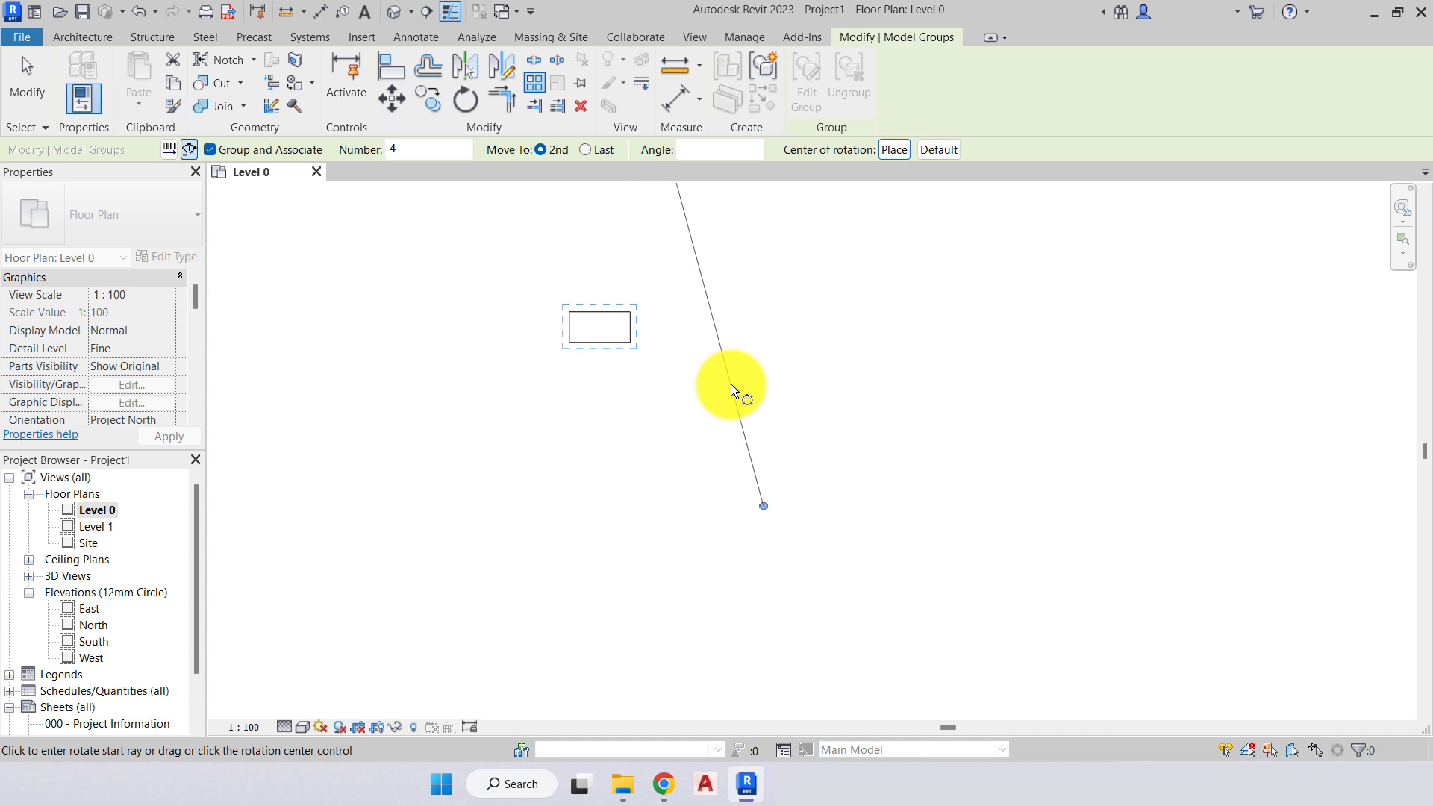
# Set the rotation start ray above the centre and the end ray about 45° clockwise from it.
pyautogui.click(731, 384)
pyautogui.scroll(-1, 735, 382)
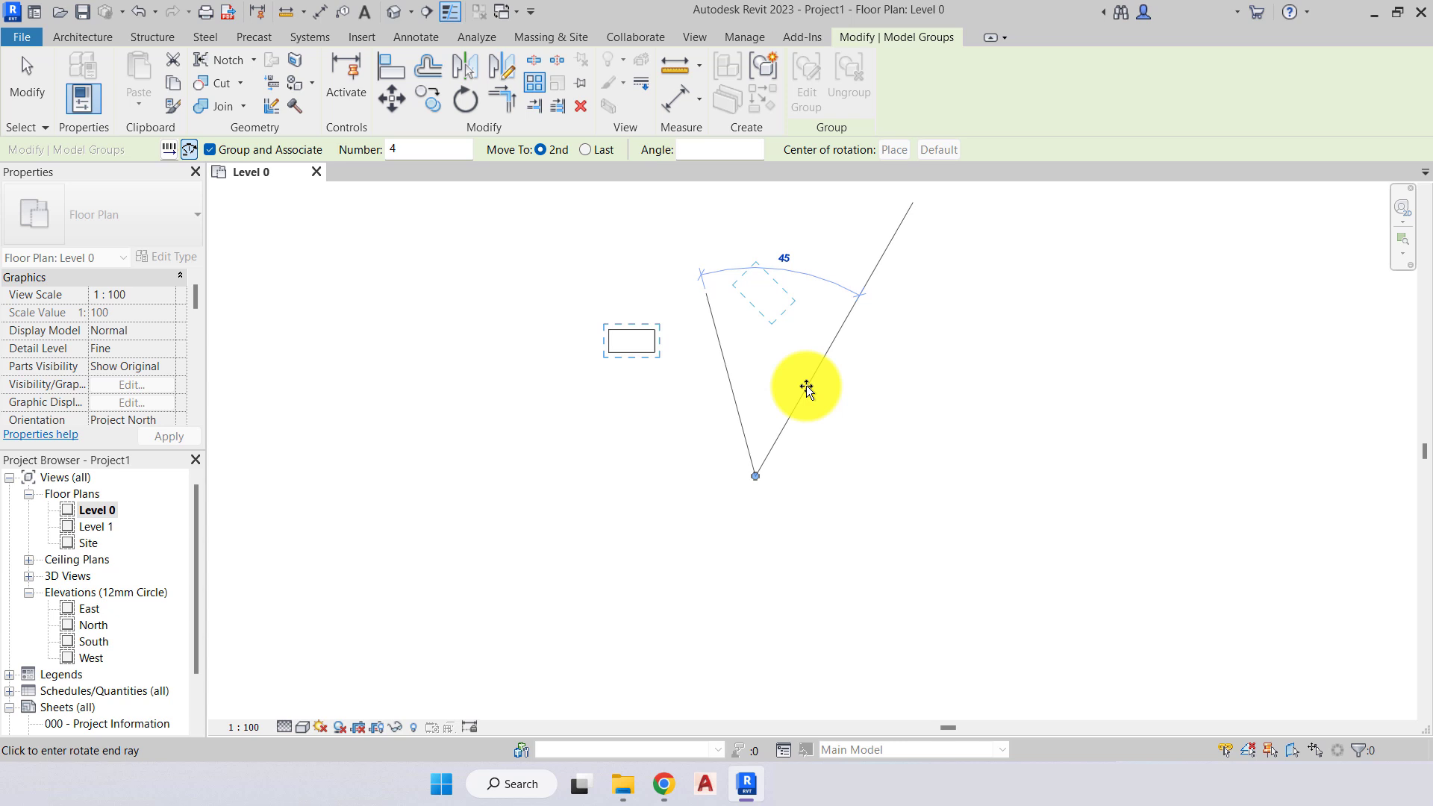
pyautogui.click(806, 385)
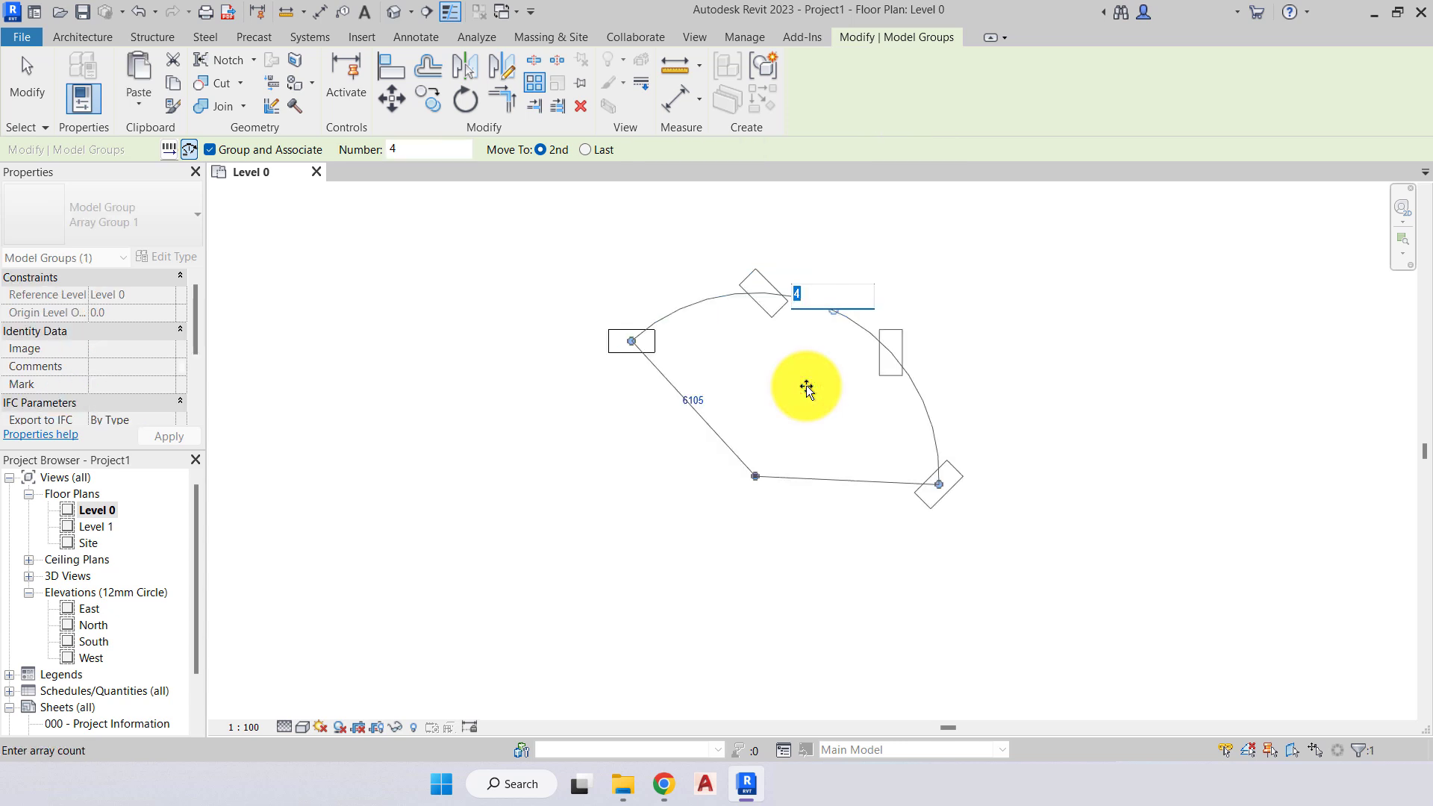
# Increase the radial desk array's count to 6 and leave the array deselected.
pyautogui.scroll(1, 755, 428)
pyautogui.moveTo(597, 324); pyautogui.dragTo(577, 364, button='middle')
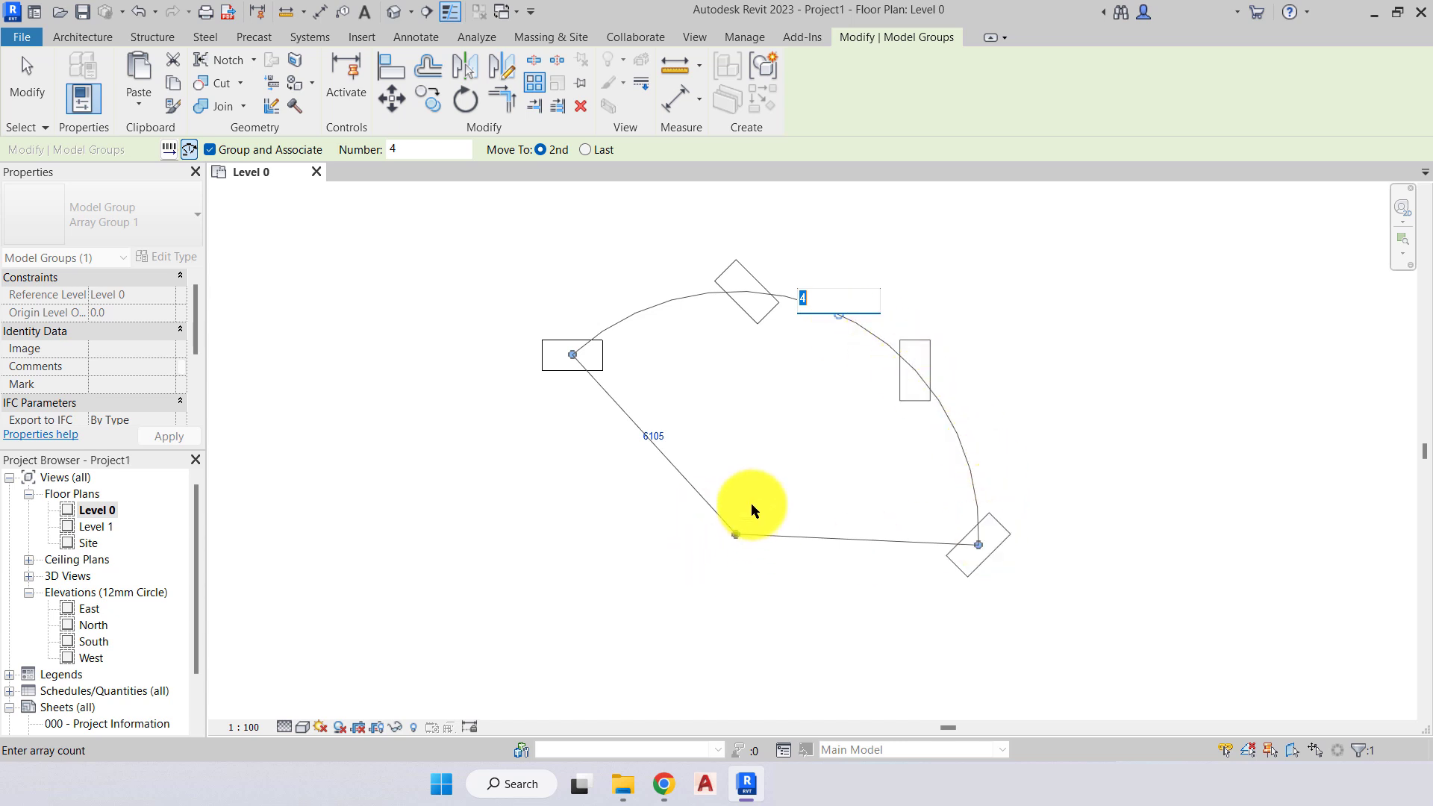
pyautogui.doubleClick(822, 298)
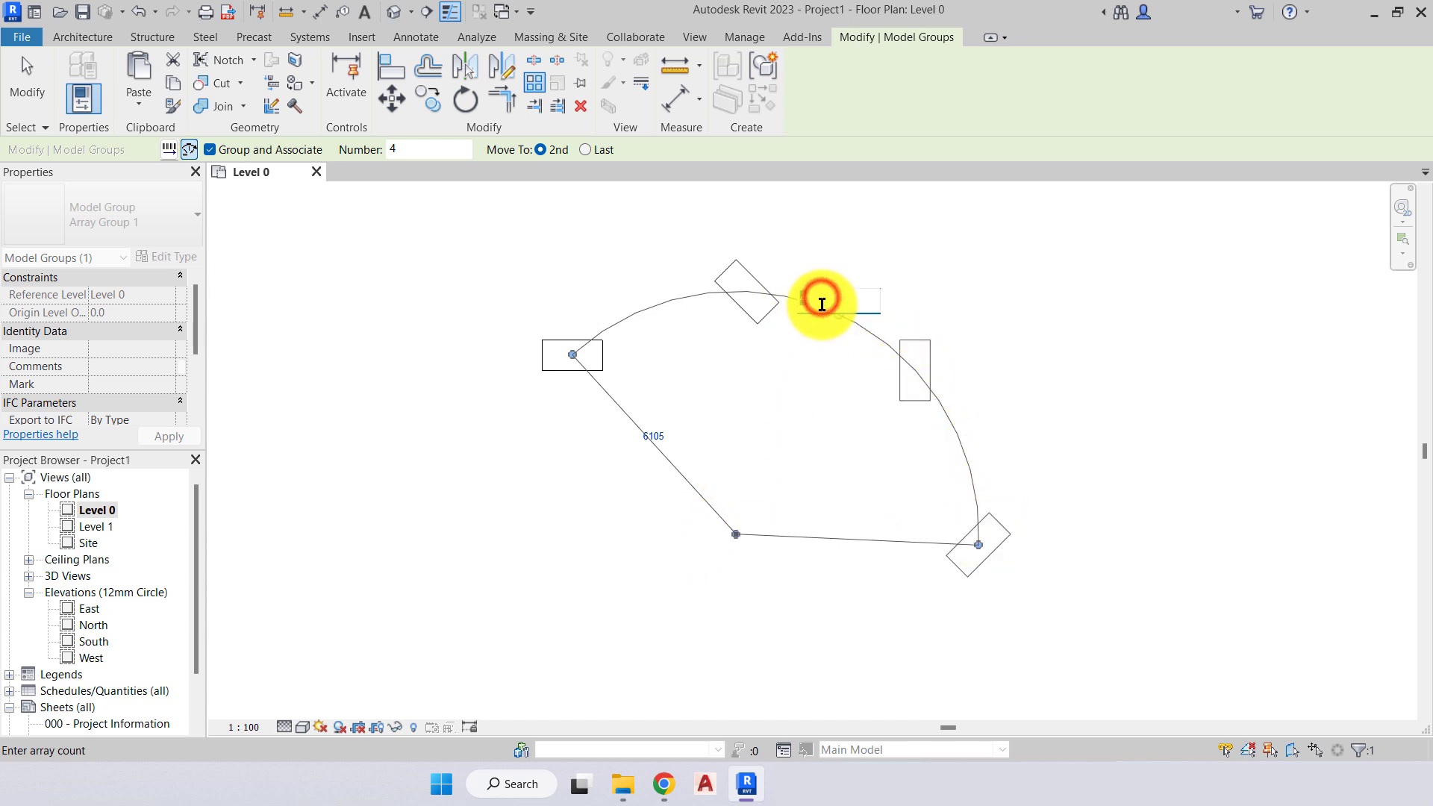
pyautogui.write('6')
pyautogui.press('Return')
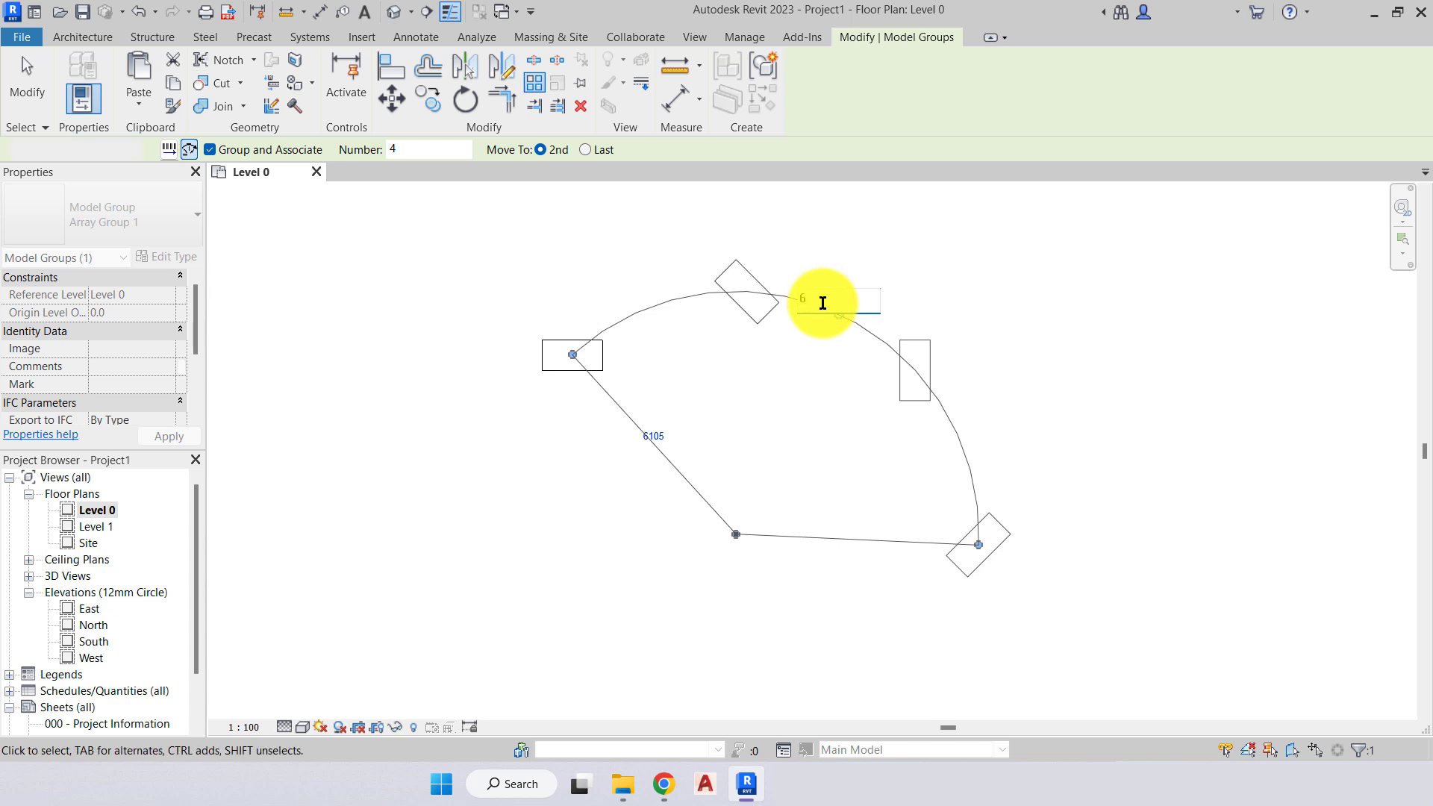
pyautogui.moveTo(822, 301); pyautogui.dragTo(814, 387, button='middle')
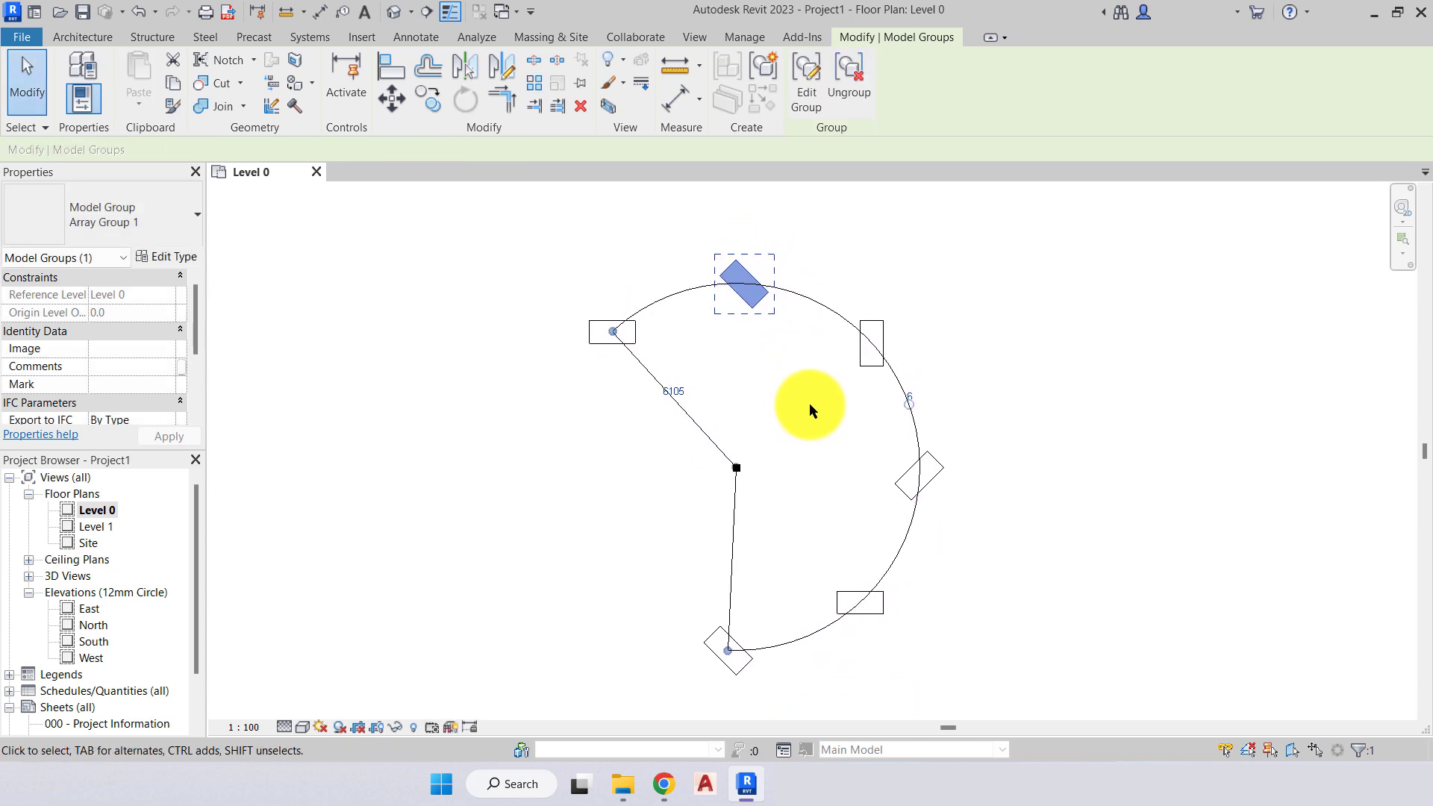
pyautogui.moveTo(813, 442); pyautogui.dragTo(706, 455, button='middle')
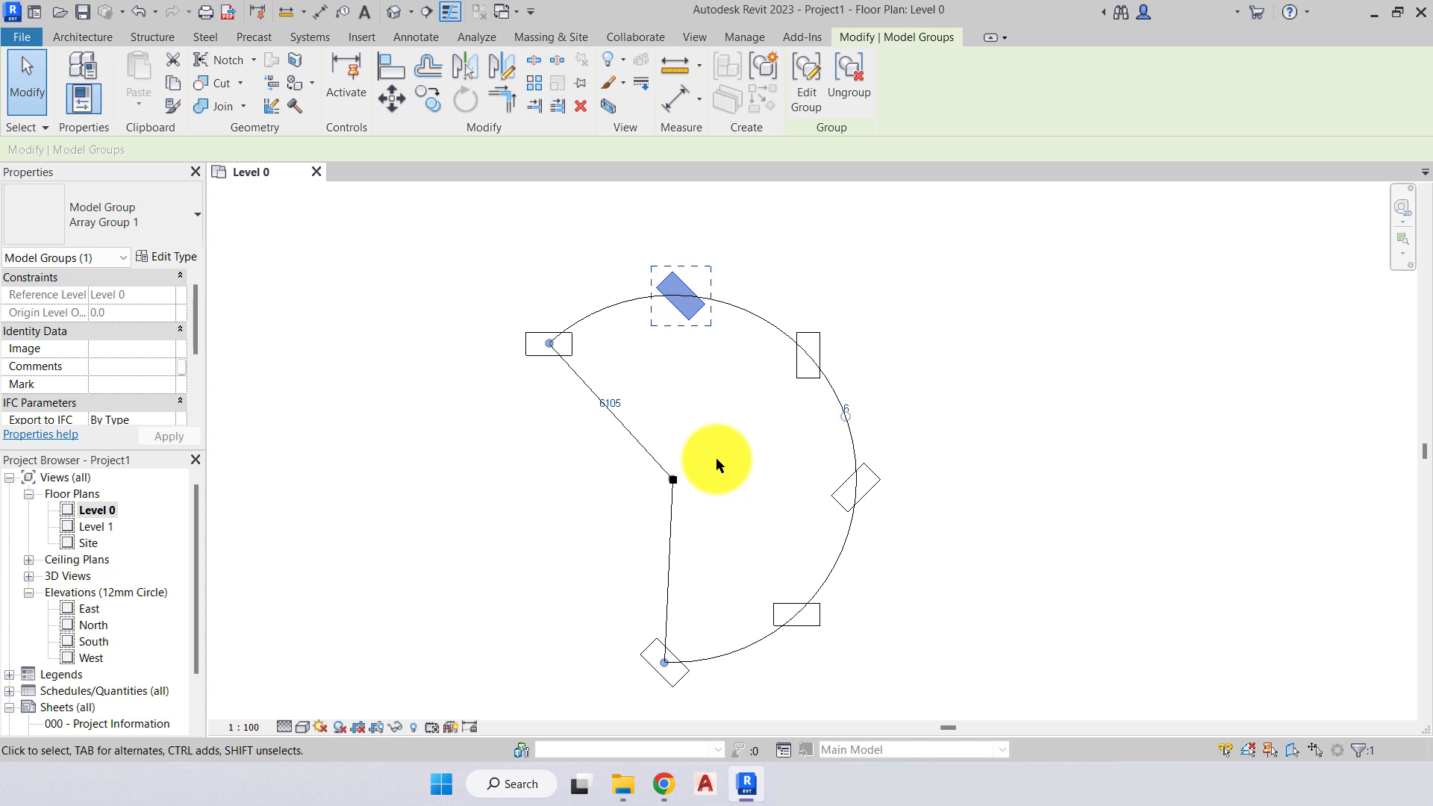
pyautogui.press('Escape')
# Delete the radial desk array and both linear desk rows from the plan.
pyautogui.scroll(-4, 715, 432)
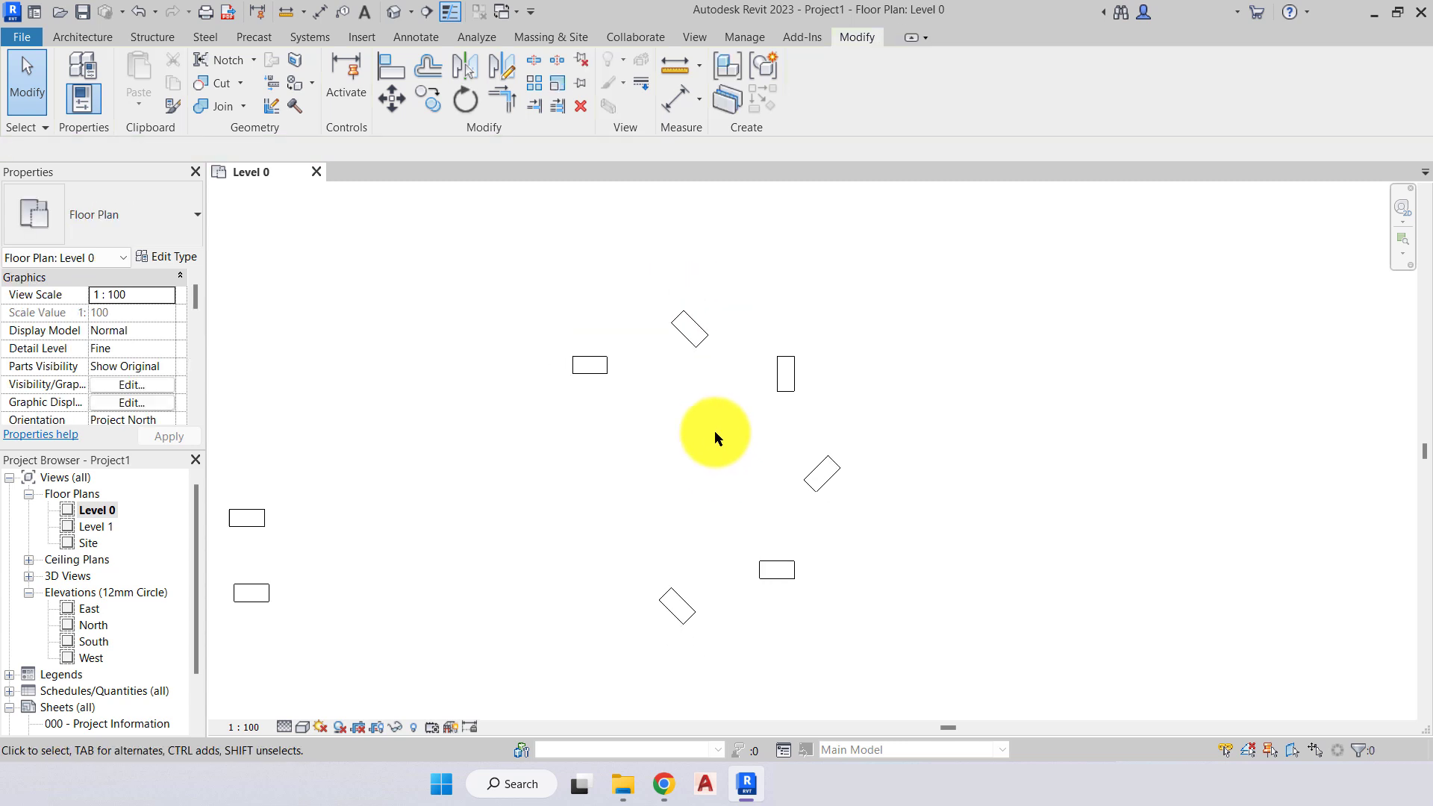
pyautogui.moveTo(841, 633); pyautogui.dragTo(549, 342)
pyautogui.press('Delete')
pyautogui.moveTo(553, 411); pyautogui.dragTo(1045, 258, button='middle')
pyautogui.moveTo(864, 443); pyautogui.dragTo(266, 332)
pyautogui.press('Delete')
# Draw a chained exterior wall starting with a 2000 mm horizontal run, stepping up, across and back down, and ending in a long horizontal run to the right.
pyautogui.scroll(-1, 361, 384)
pyautogui.moveTo(361, 384); pyautogui.dragTo(605, 326, button='middle')
pyautogui.click(78, 36)
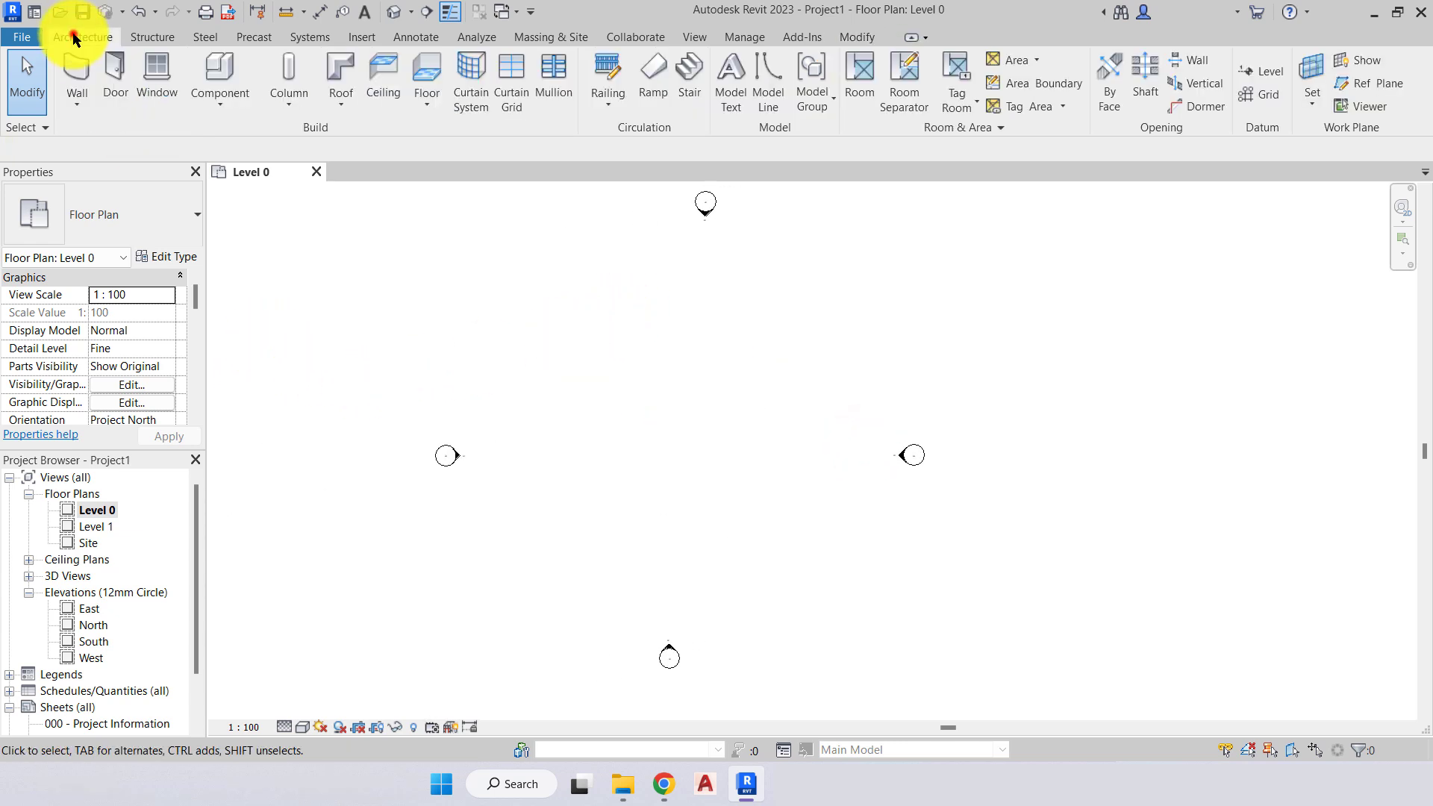
pyautogui.click(78, 79)
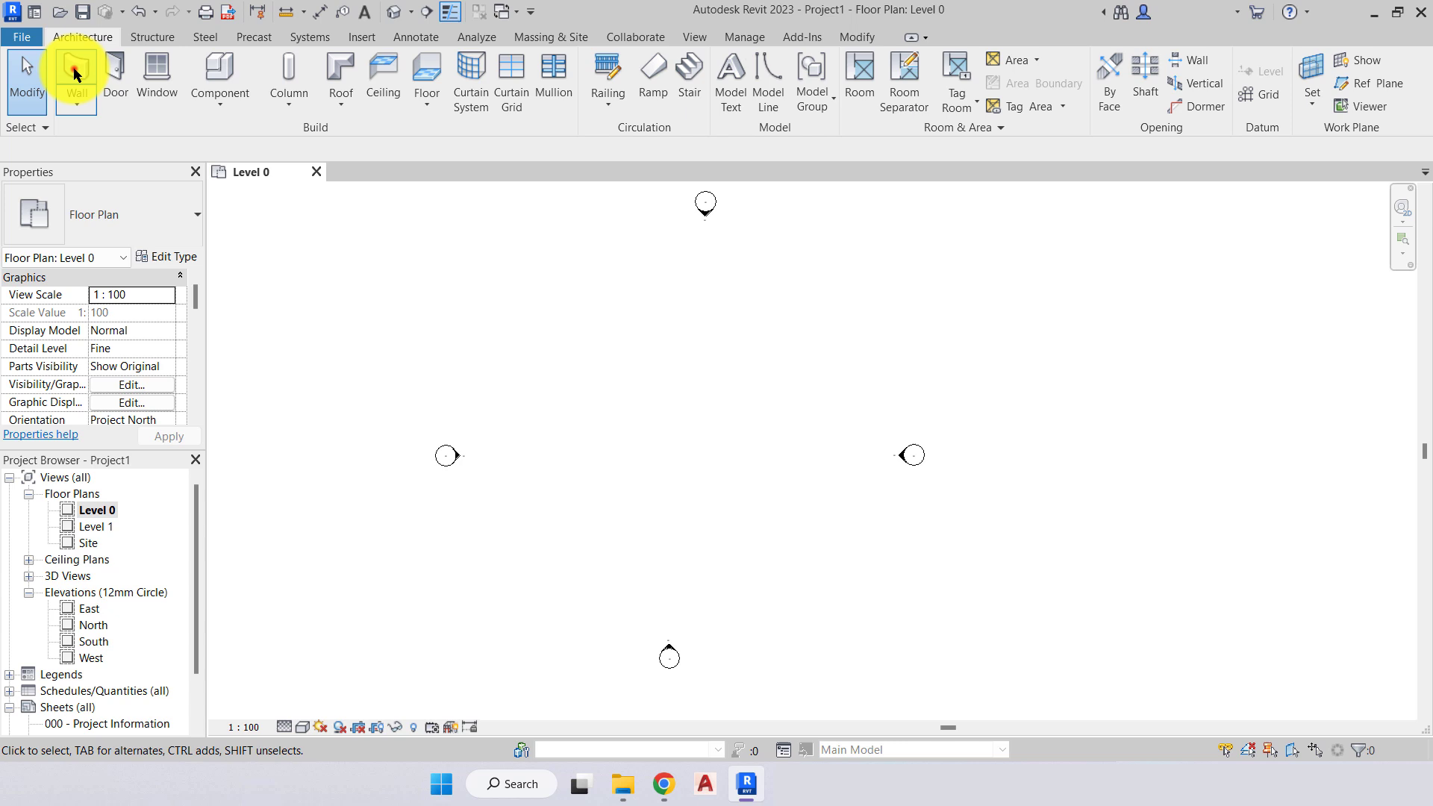
pyautogui.scroll(3, 591, 442)
pyautogui.click(502, 441)
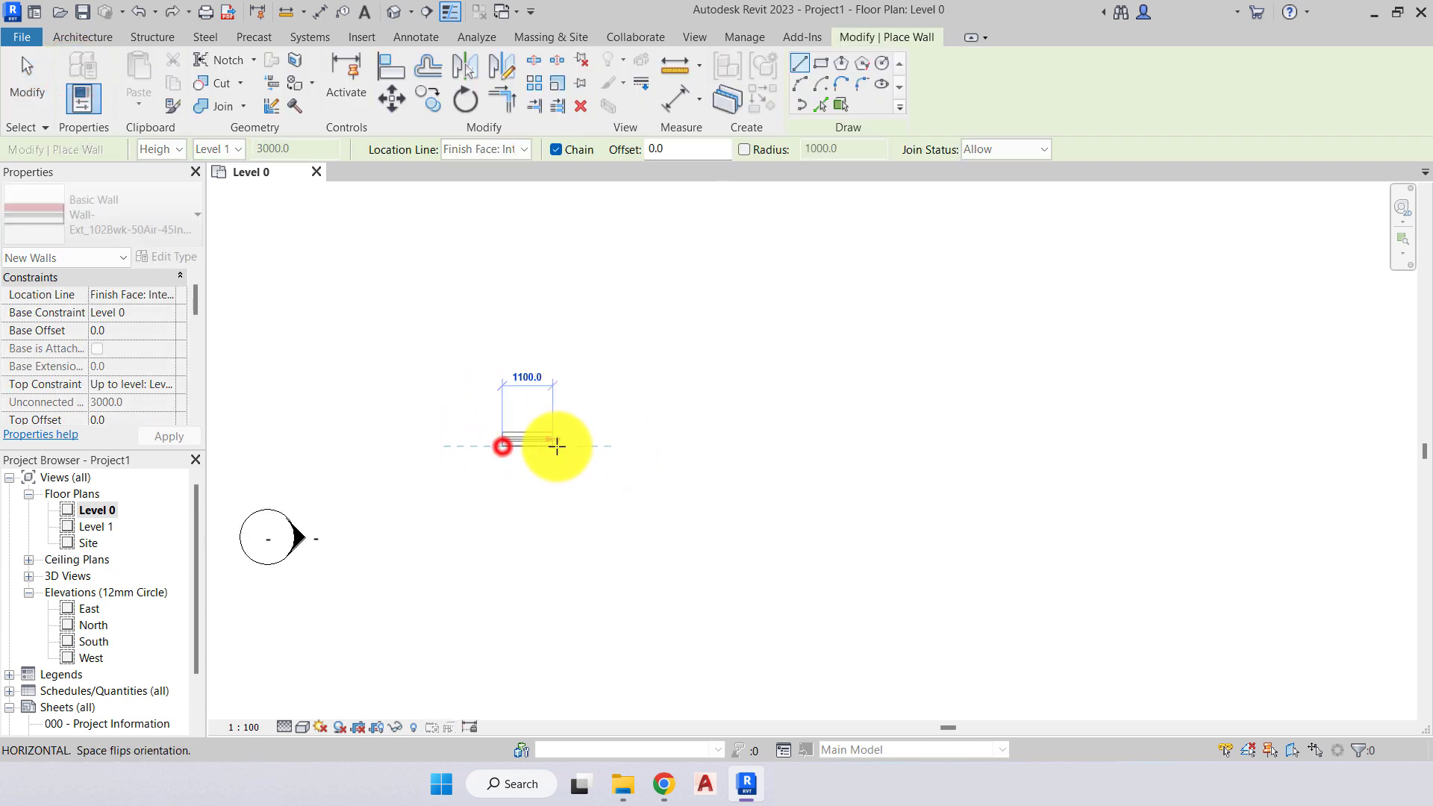
pyautogui.click(594, 444)
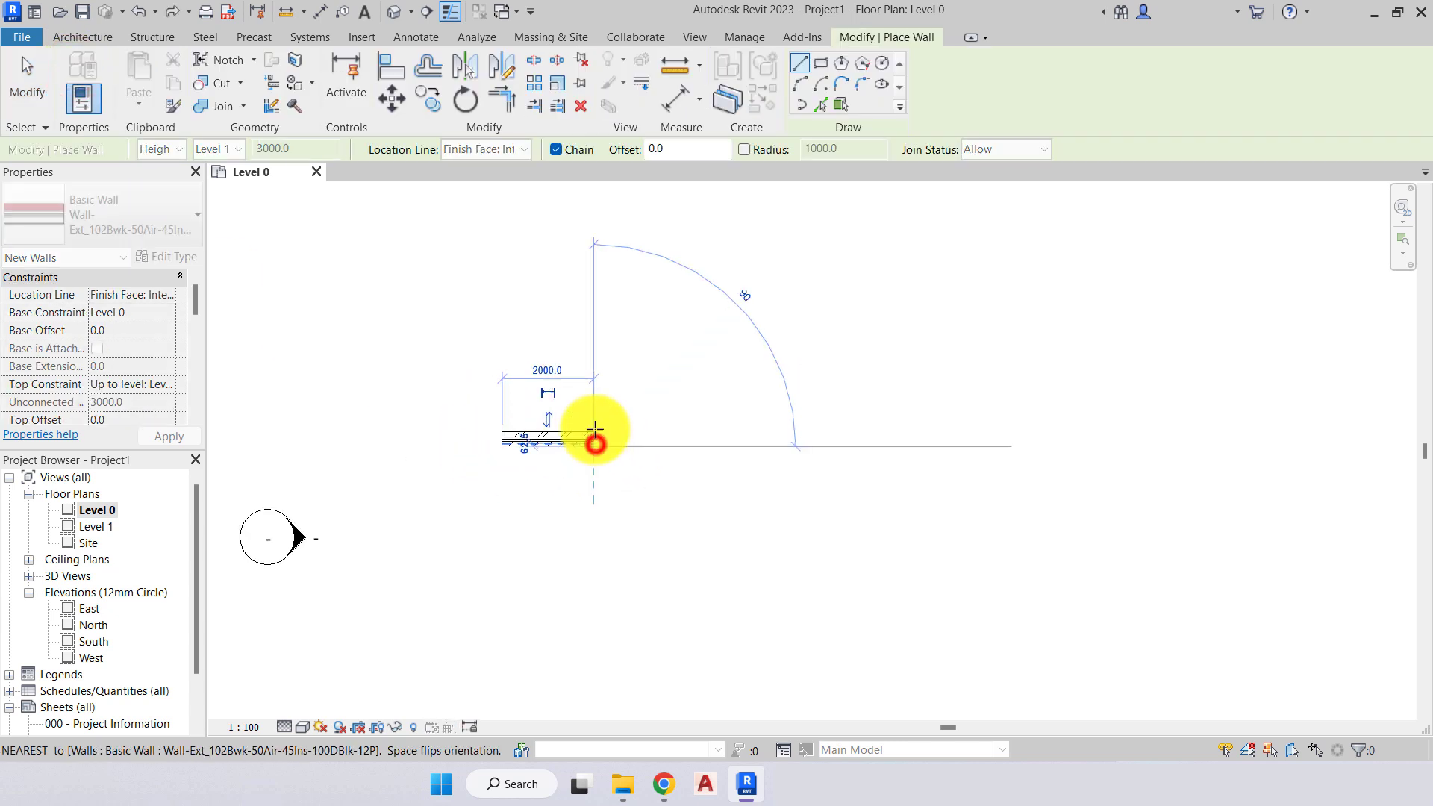
pyautogui.click(594, 354)
pyautogui.click(683, 353)
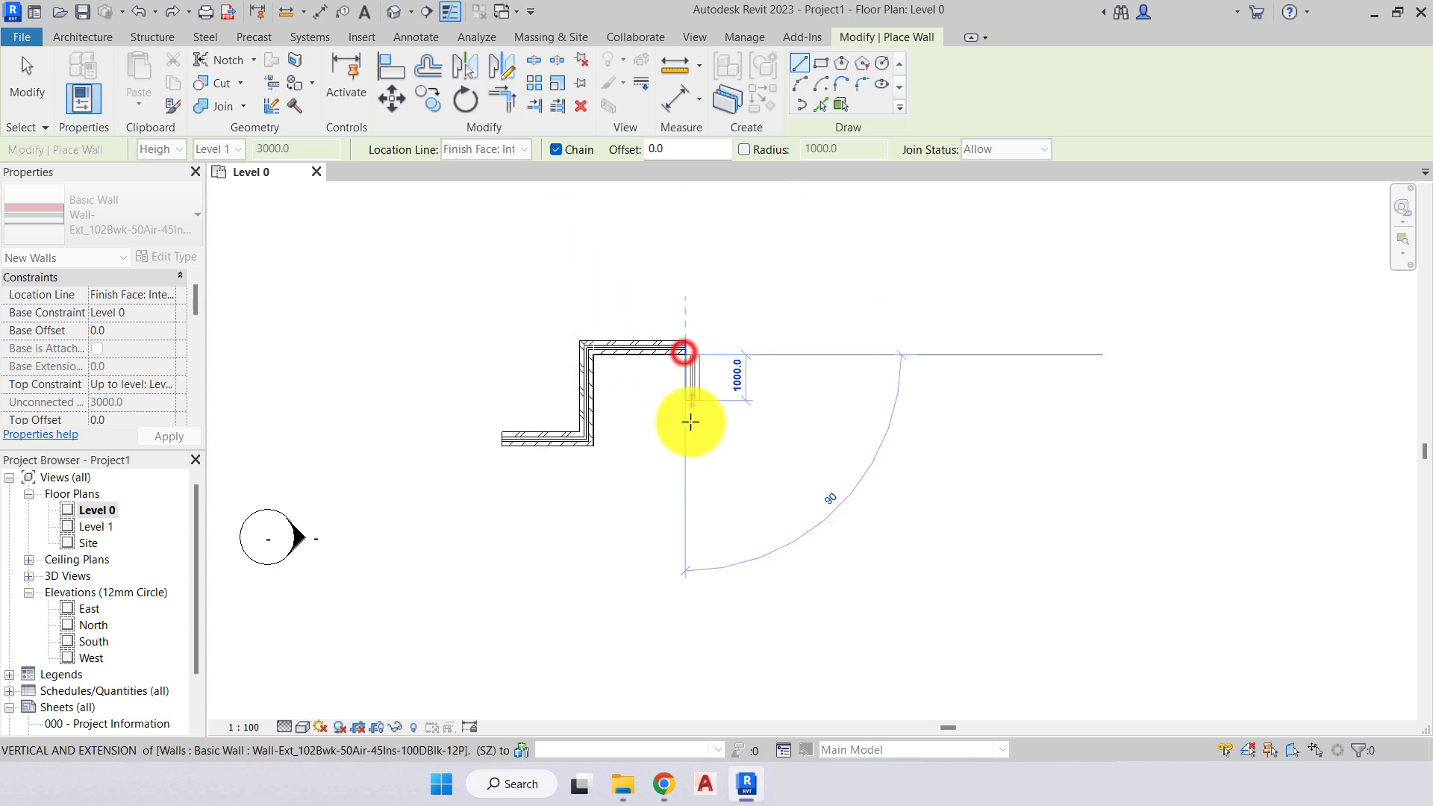
pyautogui.click(687, 446)
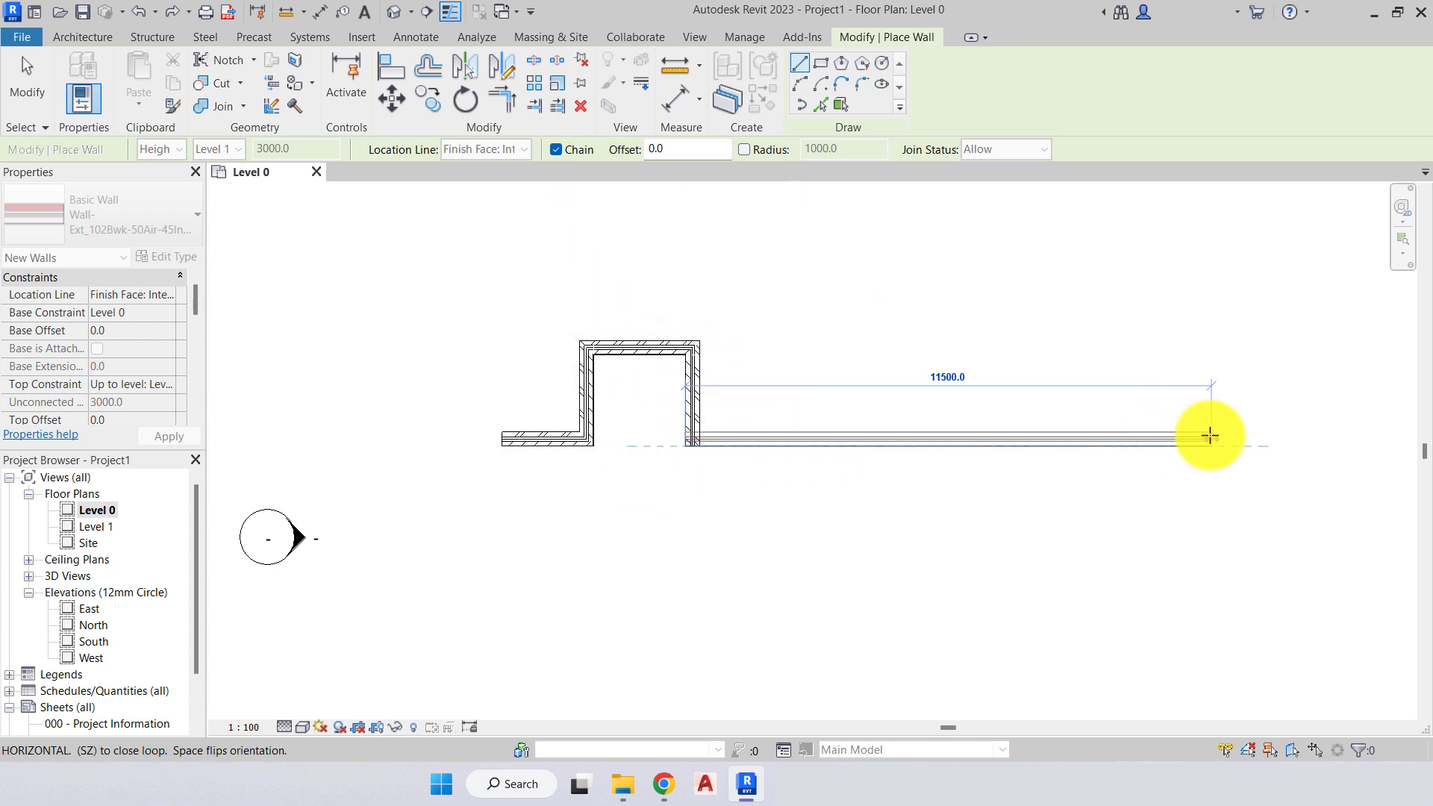
pyautogui.click(1221, 434)
pyautogui.press('Escape')
pyautogui.press('Escape')
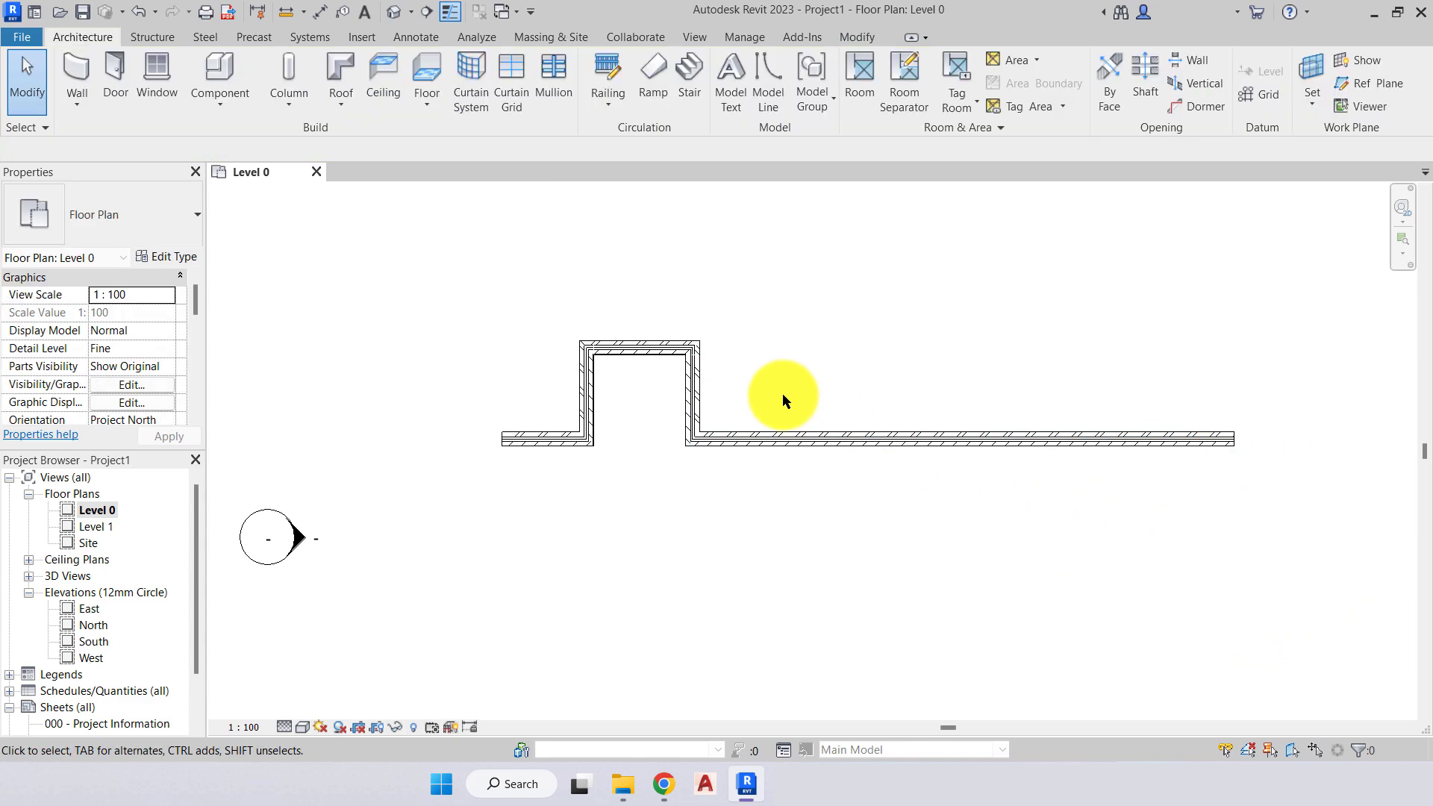
pyautogui.moveTo(783, 393)
pyautogui.mouseDown(button='middle')
pyautogui.moveTo(665, 400)
pyautogui.moveTo(652, 481)
pyautogui.mouseUp(button='middle')
pyautogui.scroll(2, 663, 407)
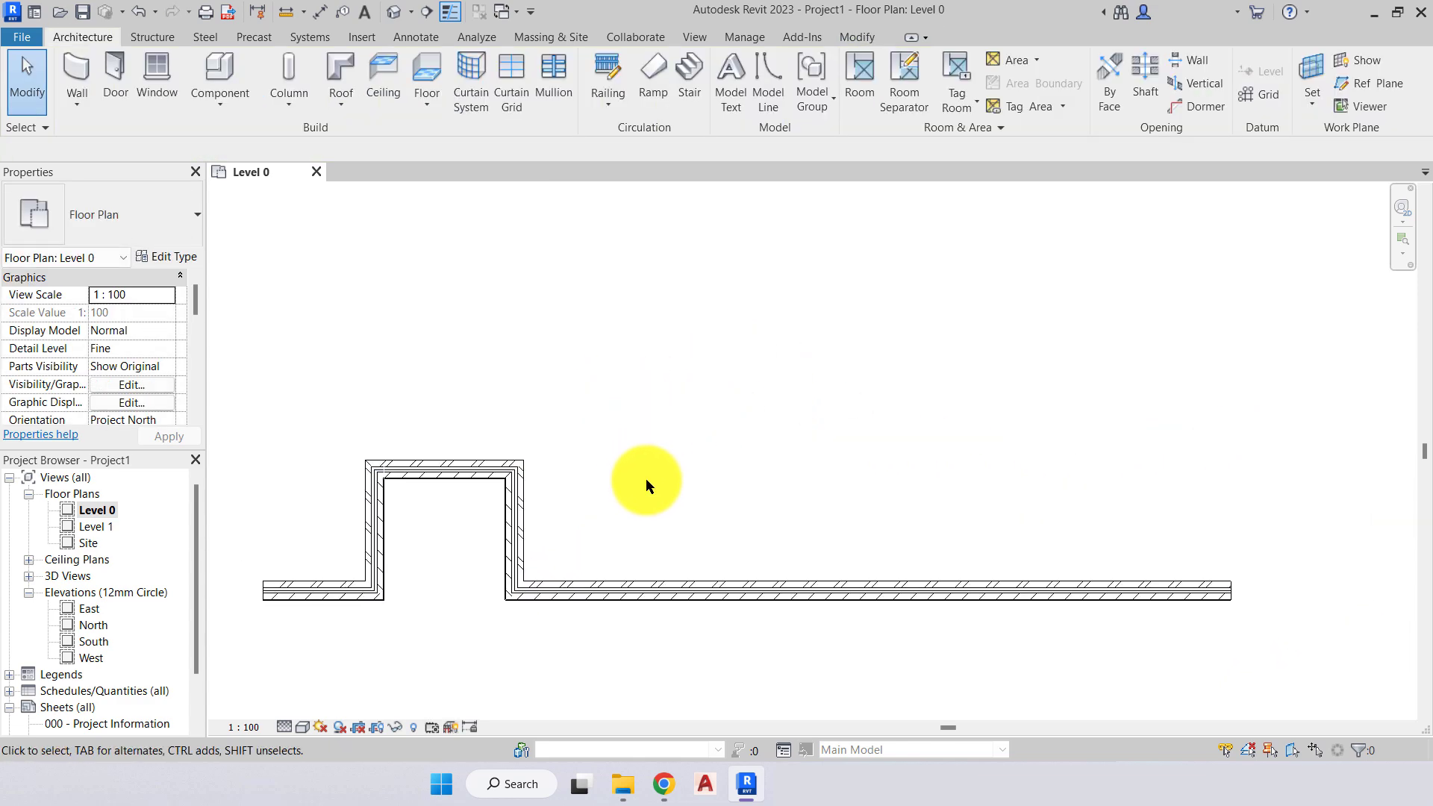
pyautogui.moveTo(645, 430); pyautogui.dragTo(723, 393, button='middle')
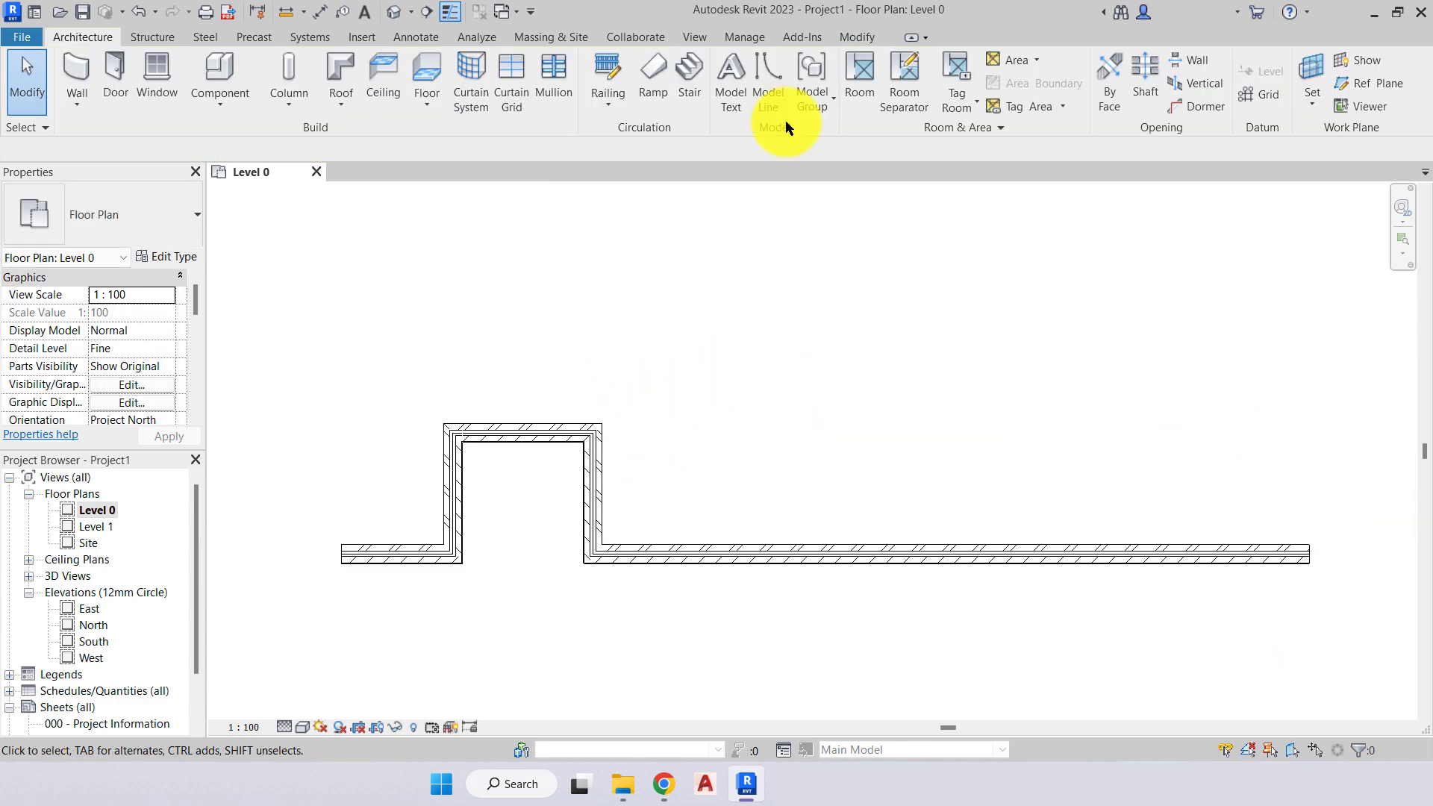
pyautogui.click(853, 38)
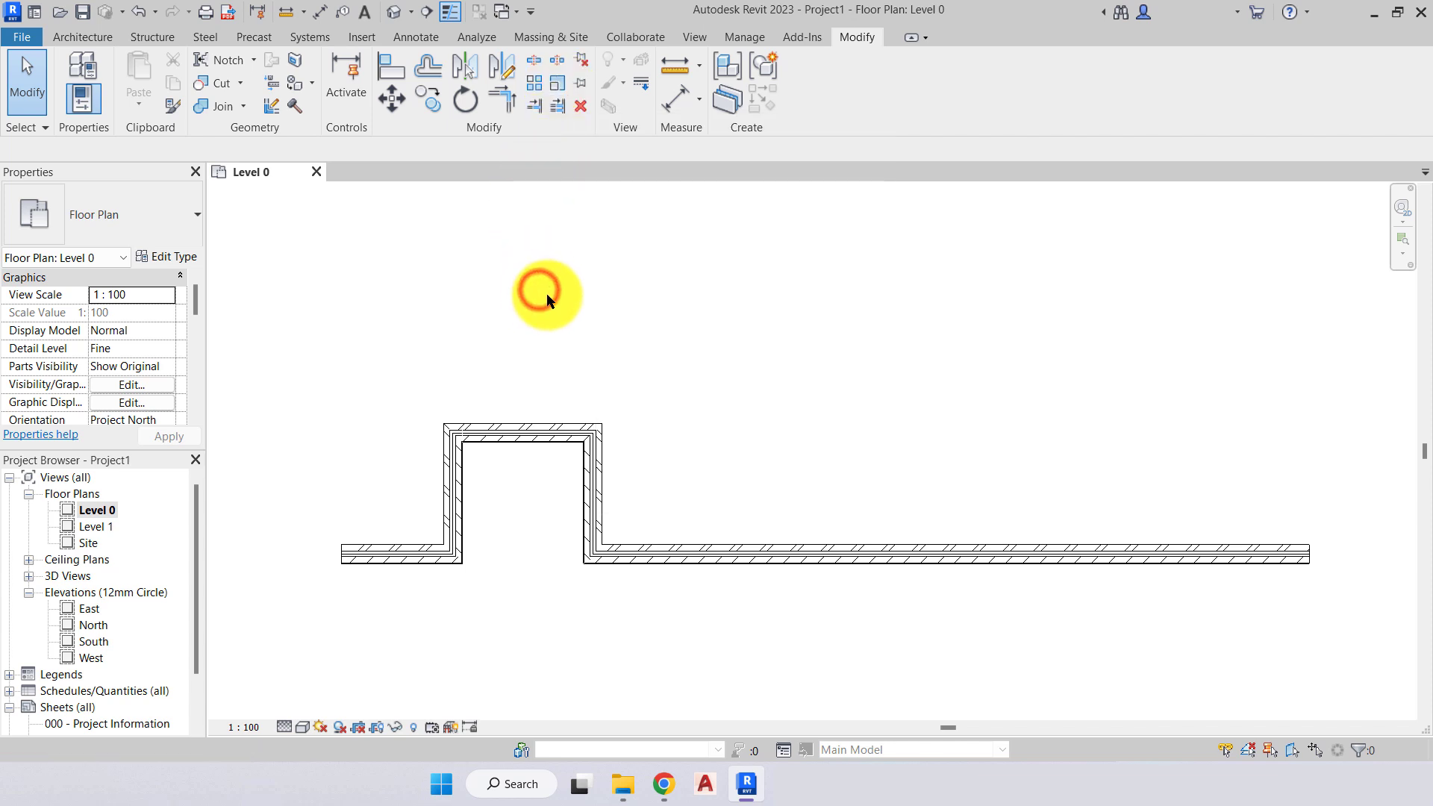
pyautogui.moveTo(537, 294); pyautogui.dragTo(473, 407, button='middle')
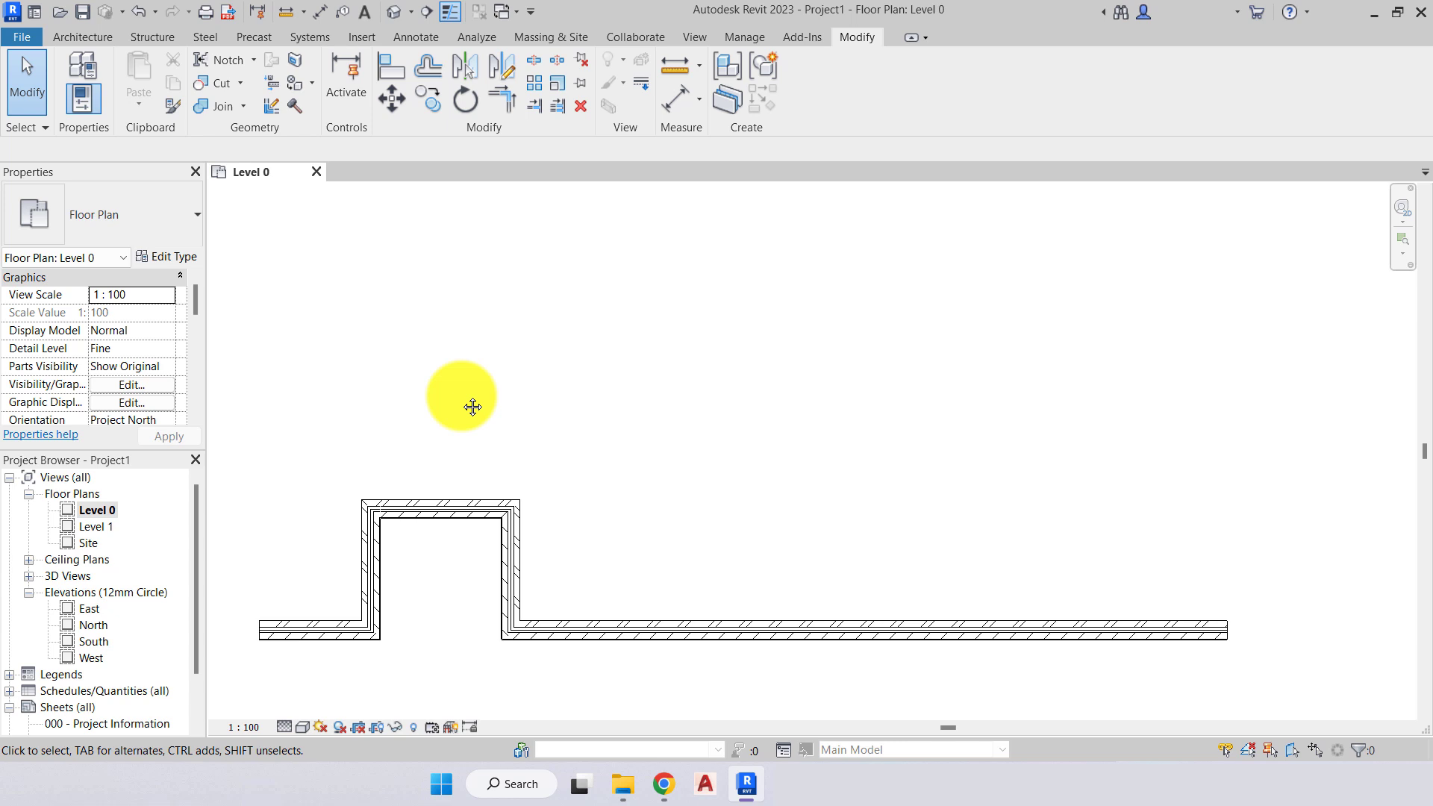
pyautogui.moveTo(469, 409); pyautogui.dragTo(523, 424, button='middle')
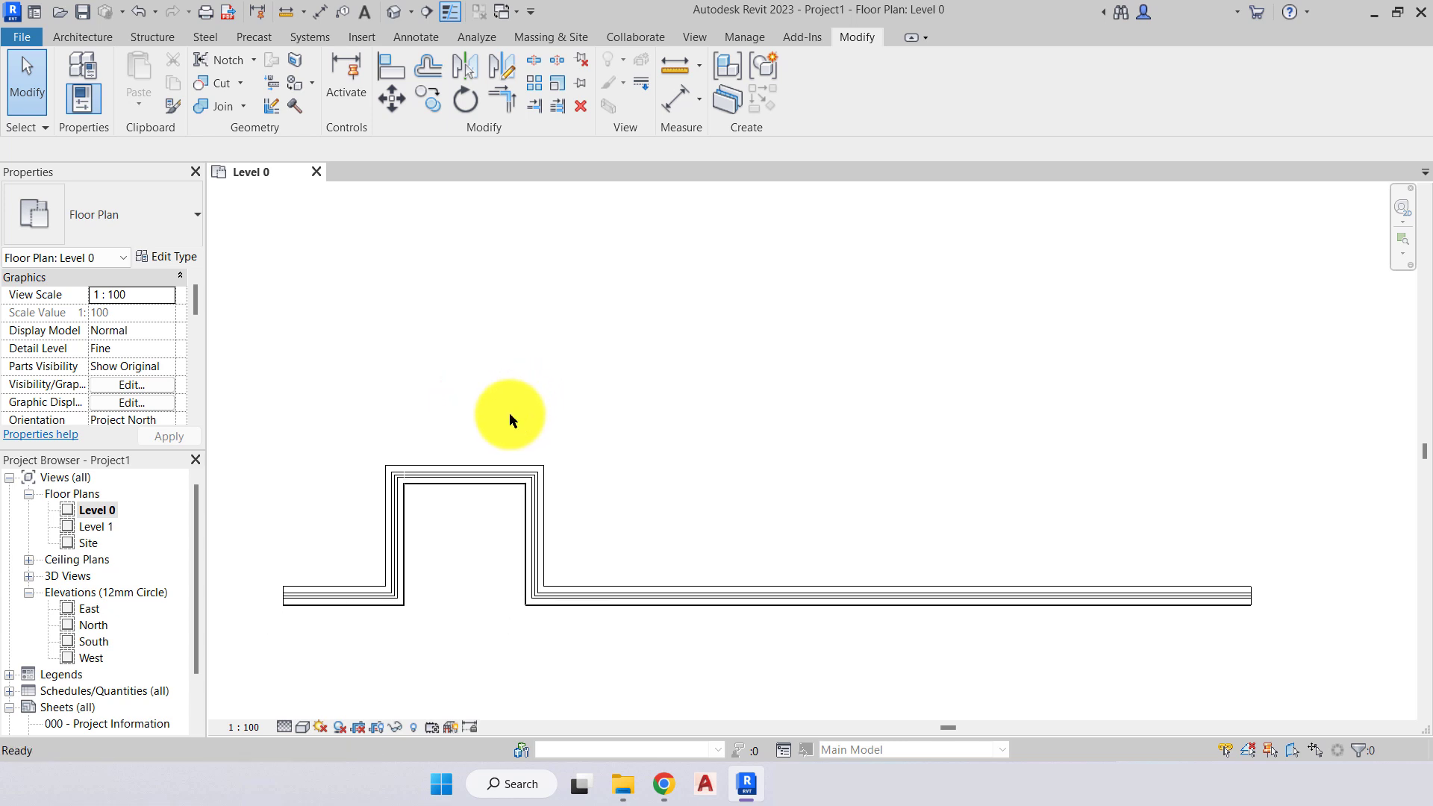
# Scale the three walls of the raised step graphically from its lower-left inner corner, enlarging its inner width along the long wall, and deselect them.
pyautogui.scroll(3, 447, 536)
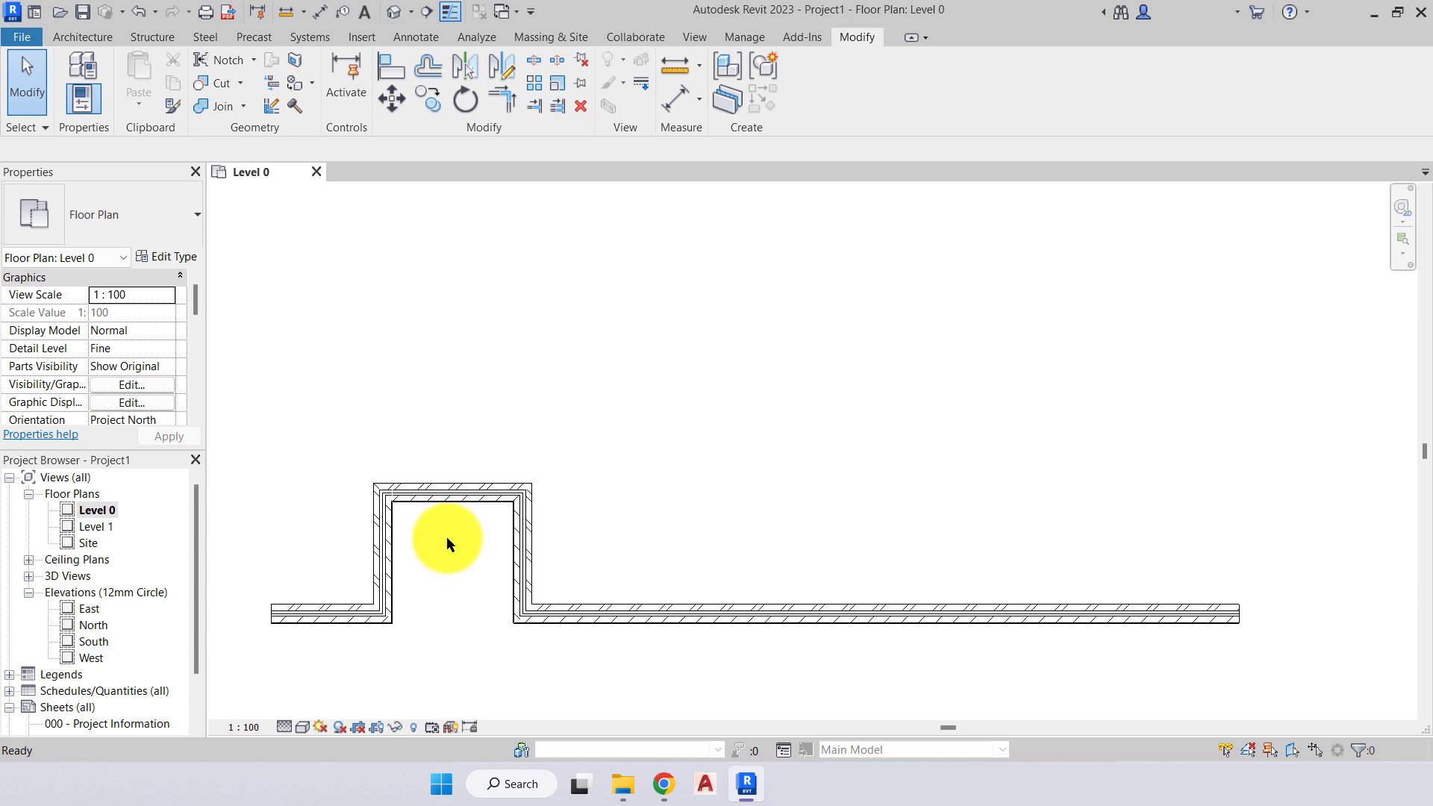
pyautogui.moveTo(425, 588)
pyautogui.mouseDown(button='middle')
pyautogui.moveTo(459, 605)
pyautogui.moveTo(415, 626)
pyautogui.mouseUp(button='middle')
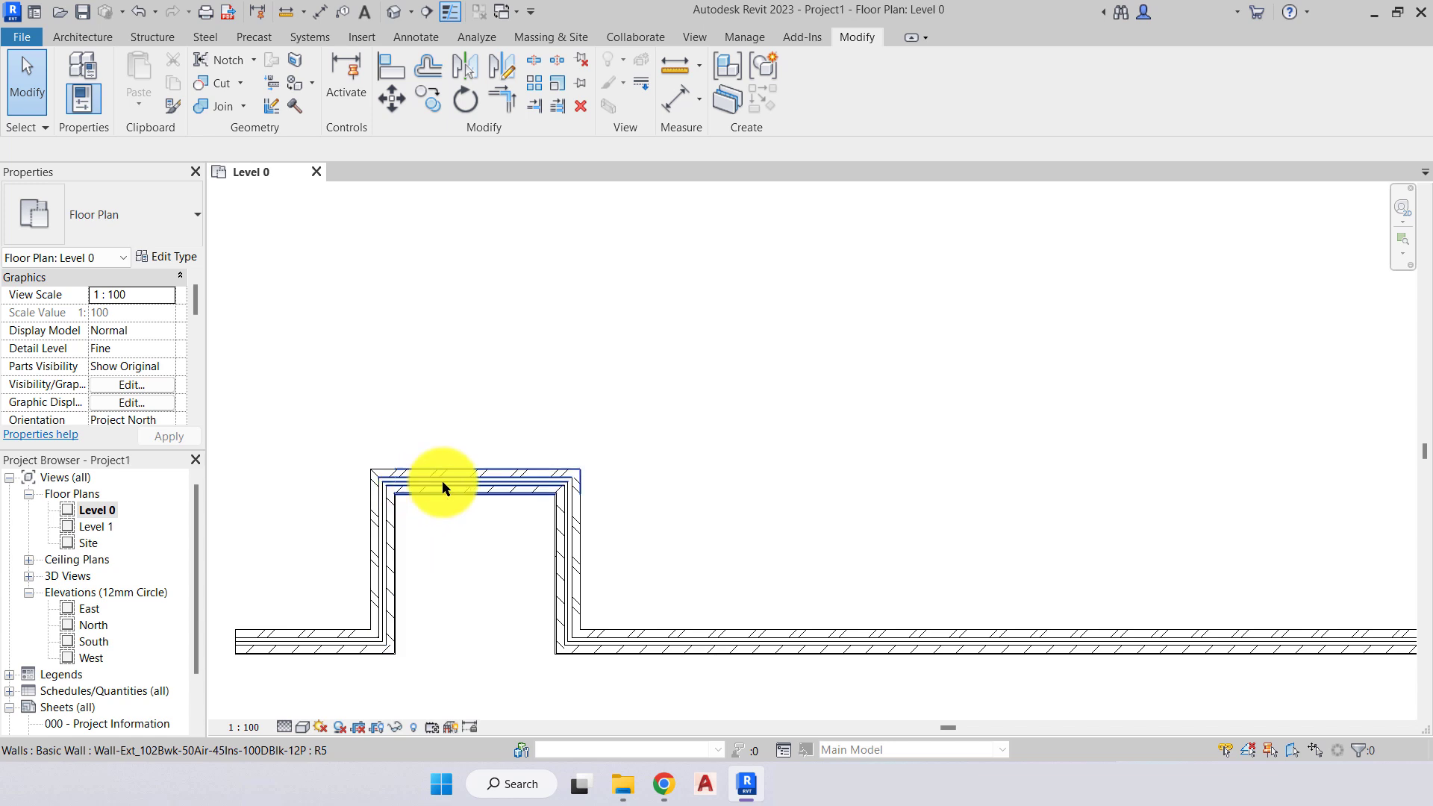
pyautogui.scroll(-2, 724, 567)
pyautogui.moveTo(607, 585); pyautogui.dragTo(344, 482)
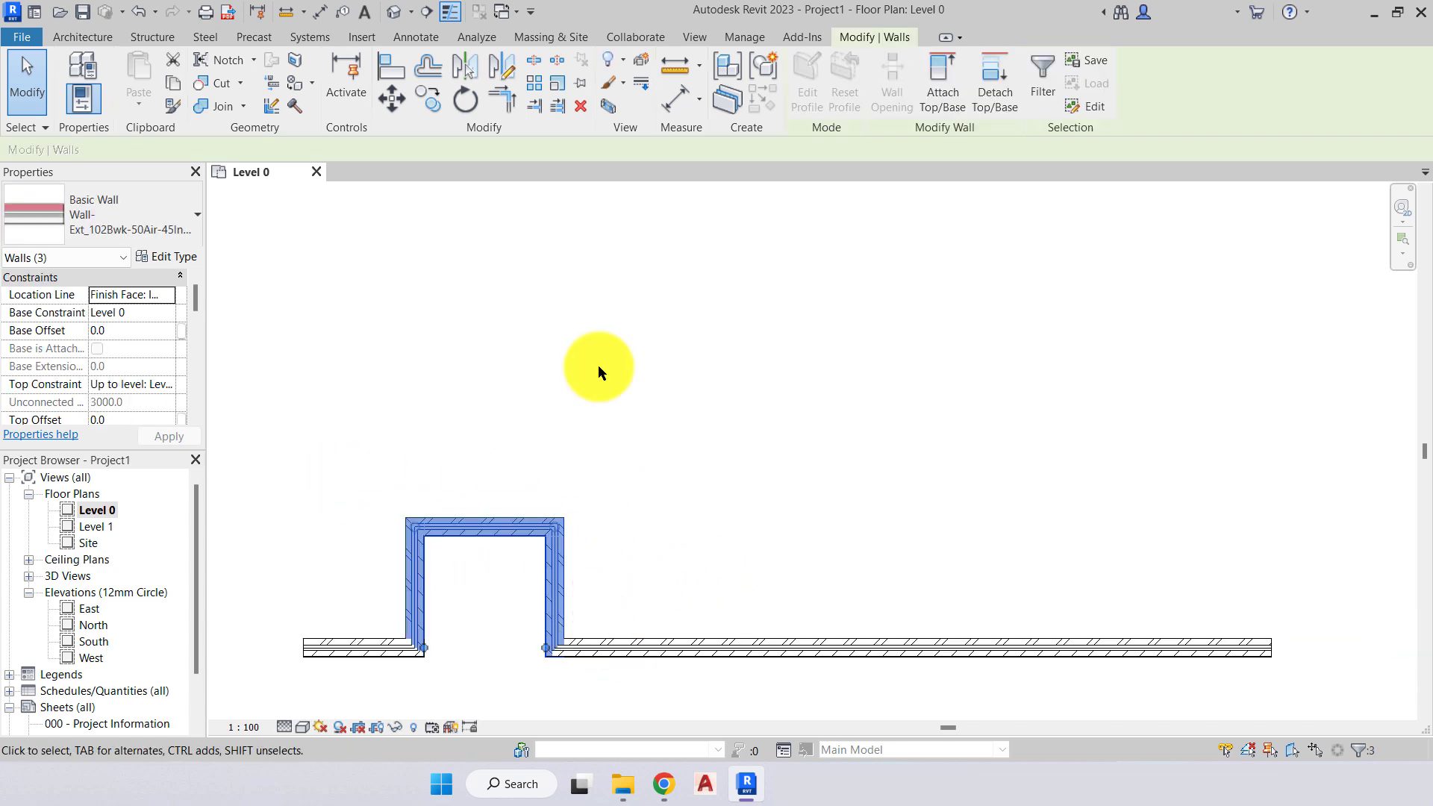
pyautogui.click(558, 83)
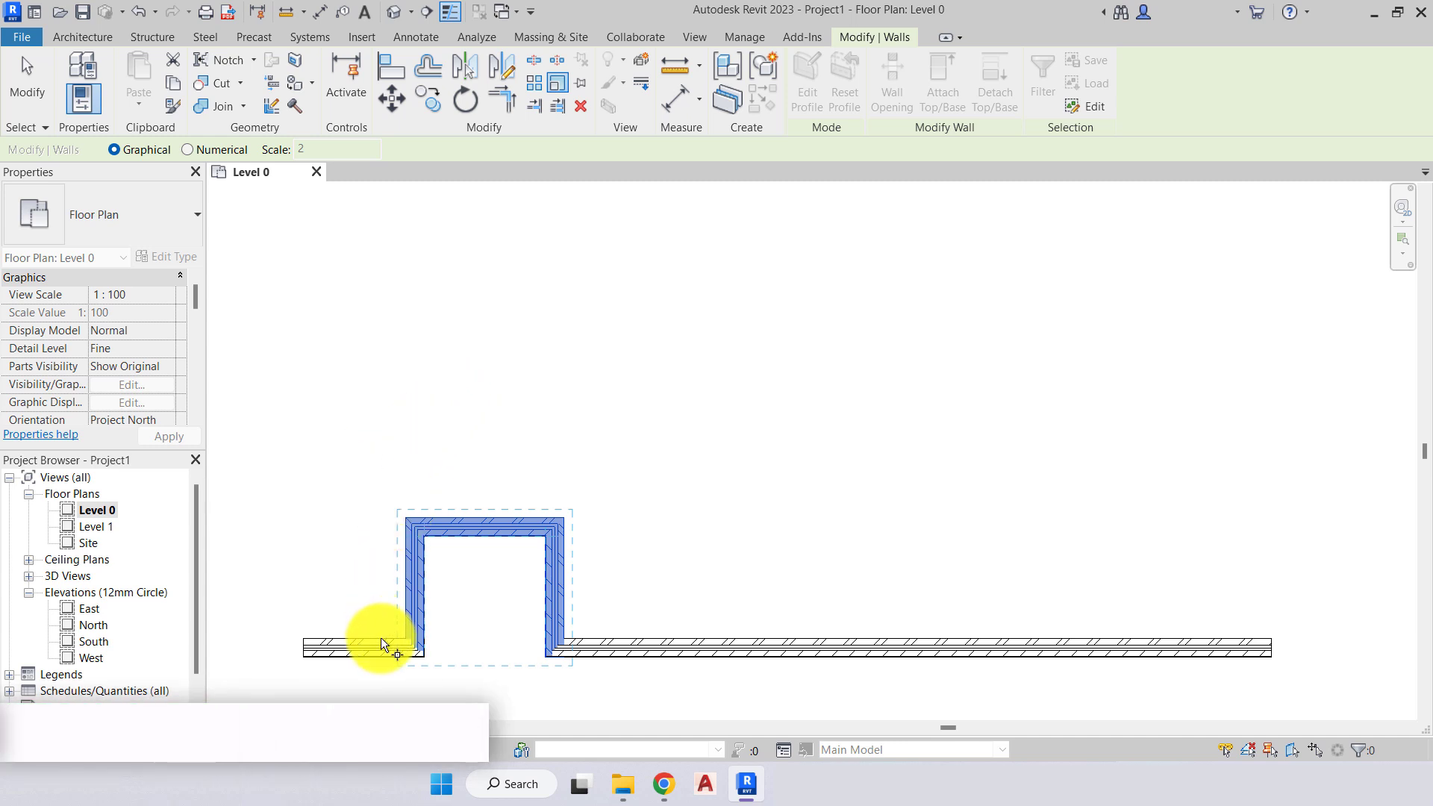
pyautogui.scroll(5, 401, 638)
pyautogui.scroll(-2, 431, 634)
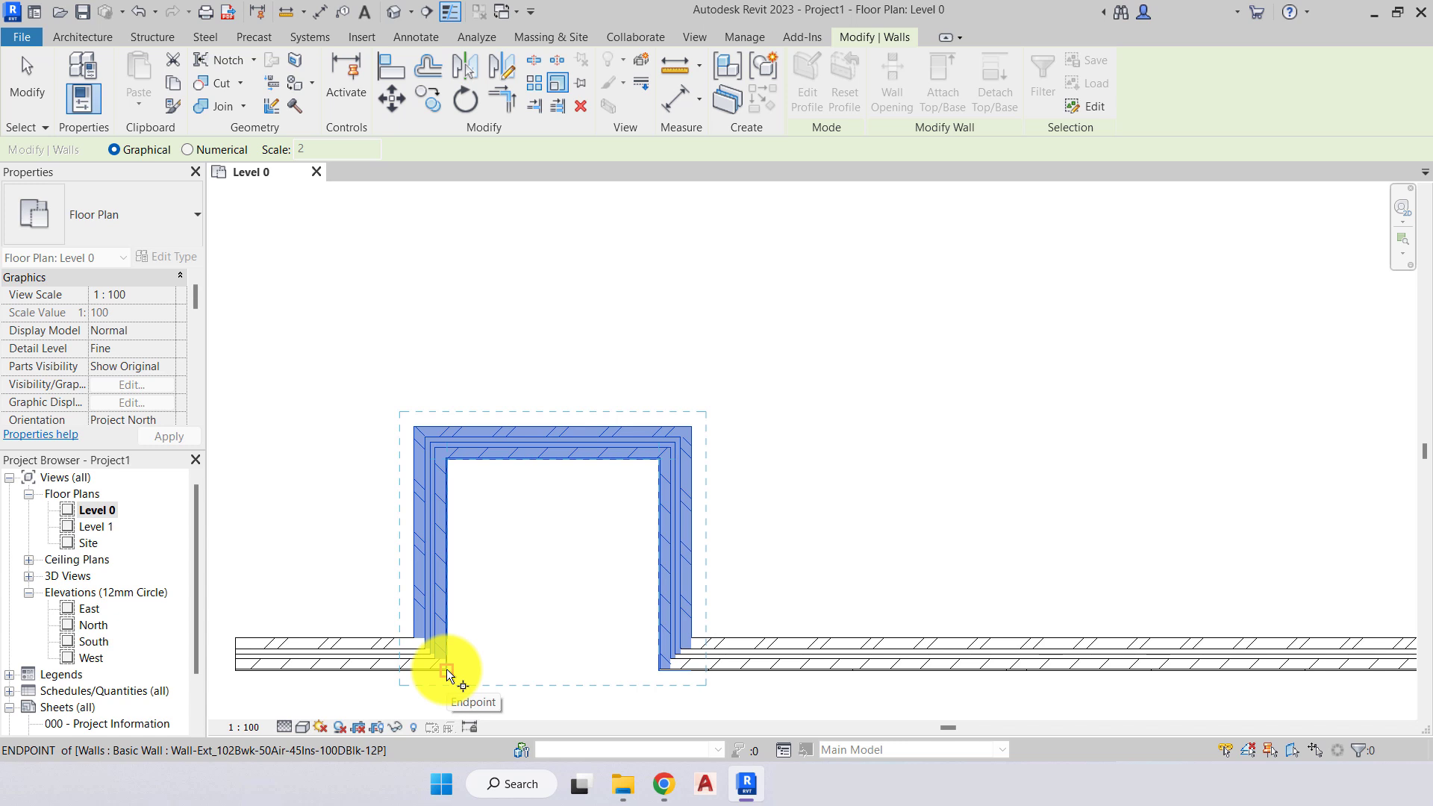
pyautogui.click(447, 670)
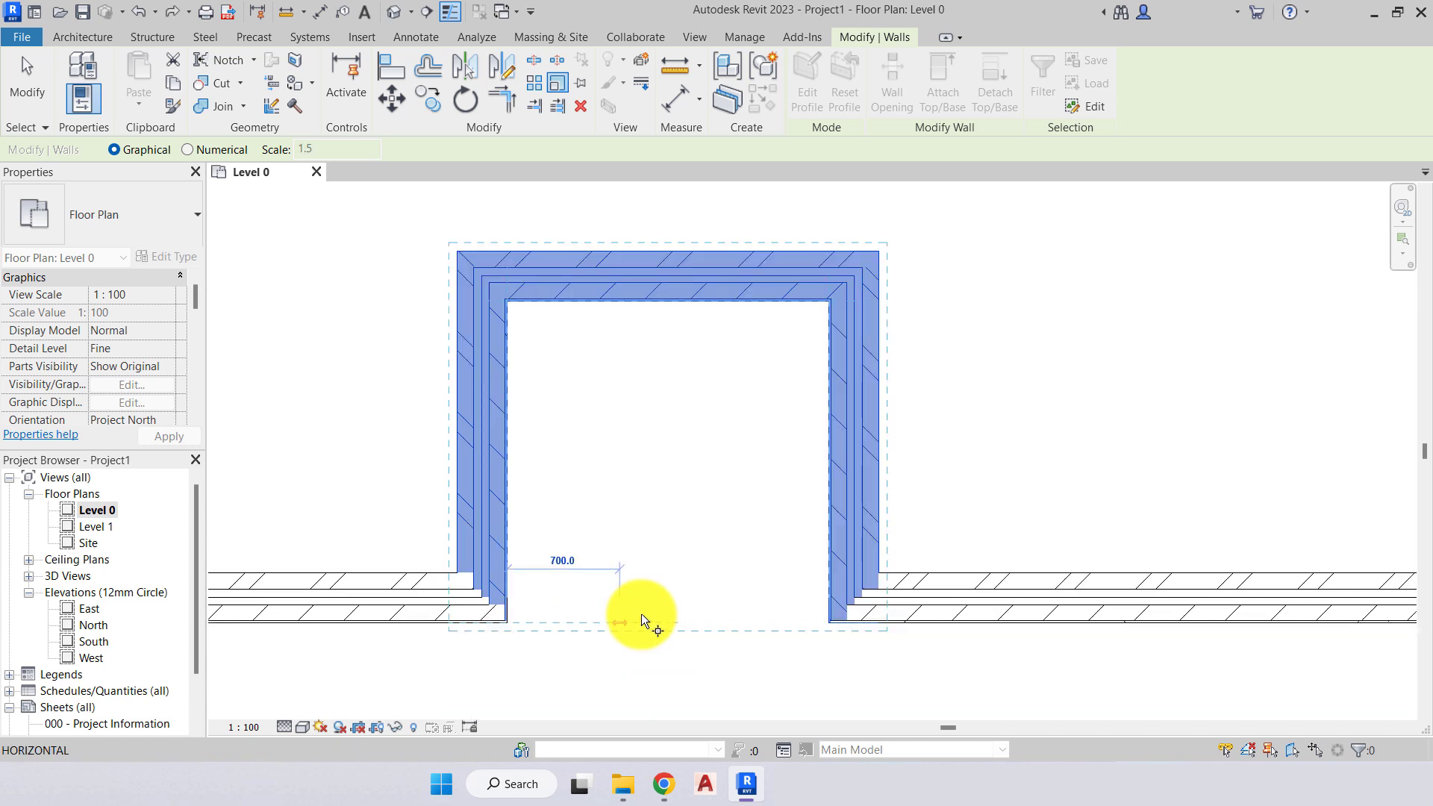
pyautogui.click(825, 623)
pyautogui.scroll(-3, 776, 620)
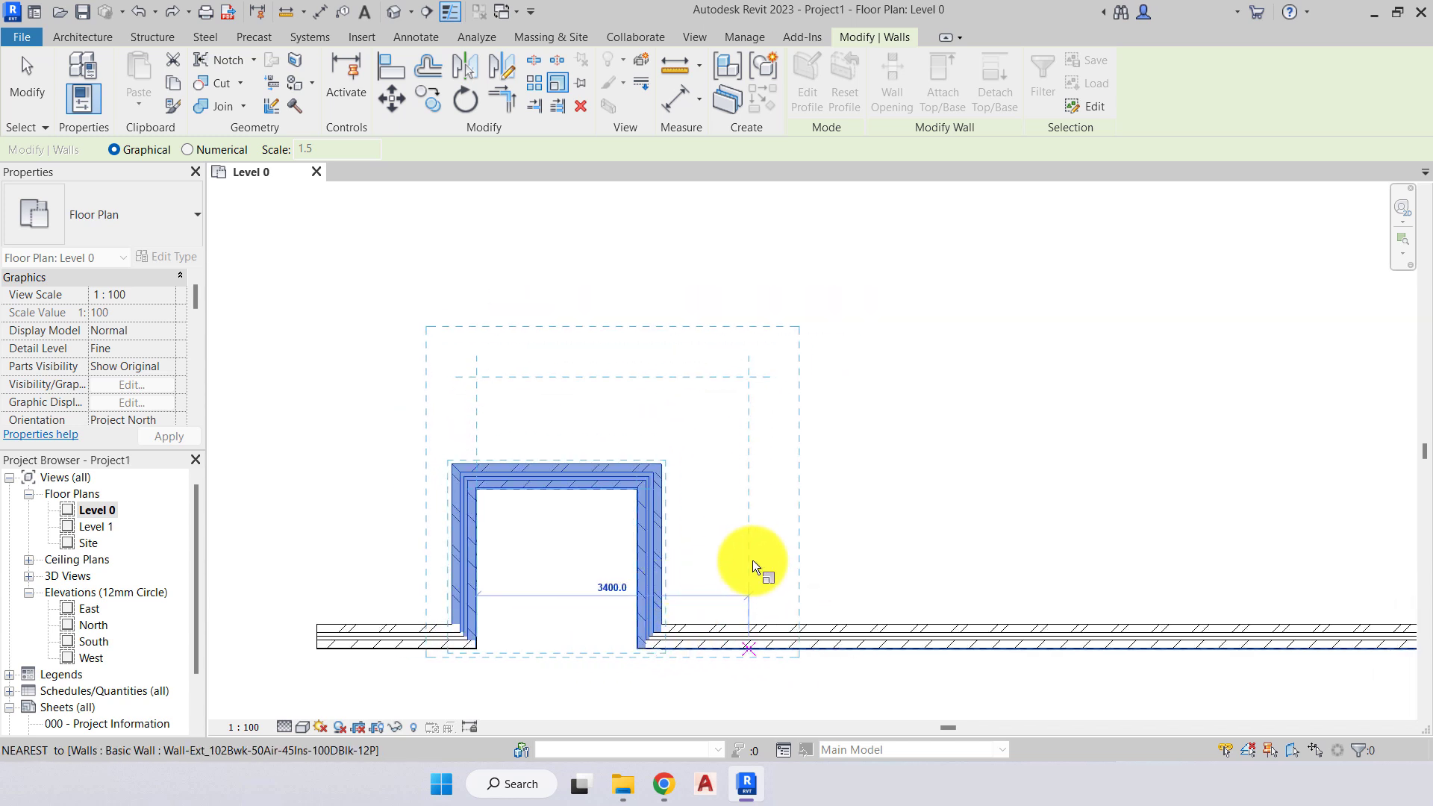
pyautogui.click(773, 554)
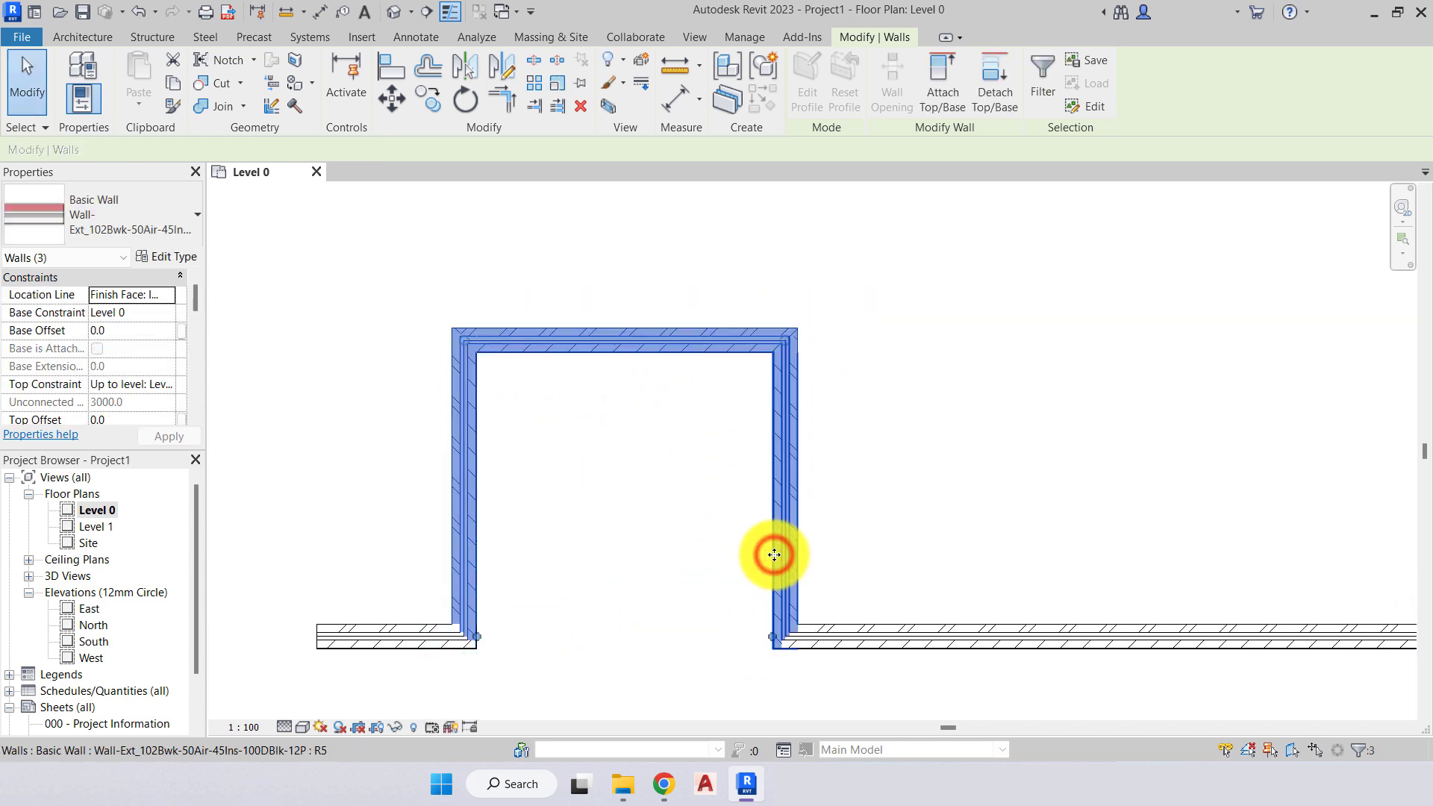
pyautogui.click(724, 579)
pyautogui.moveTo(722, 579); pyautogui.dragTo(683, 541, button='middle')
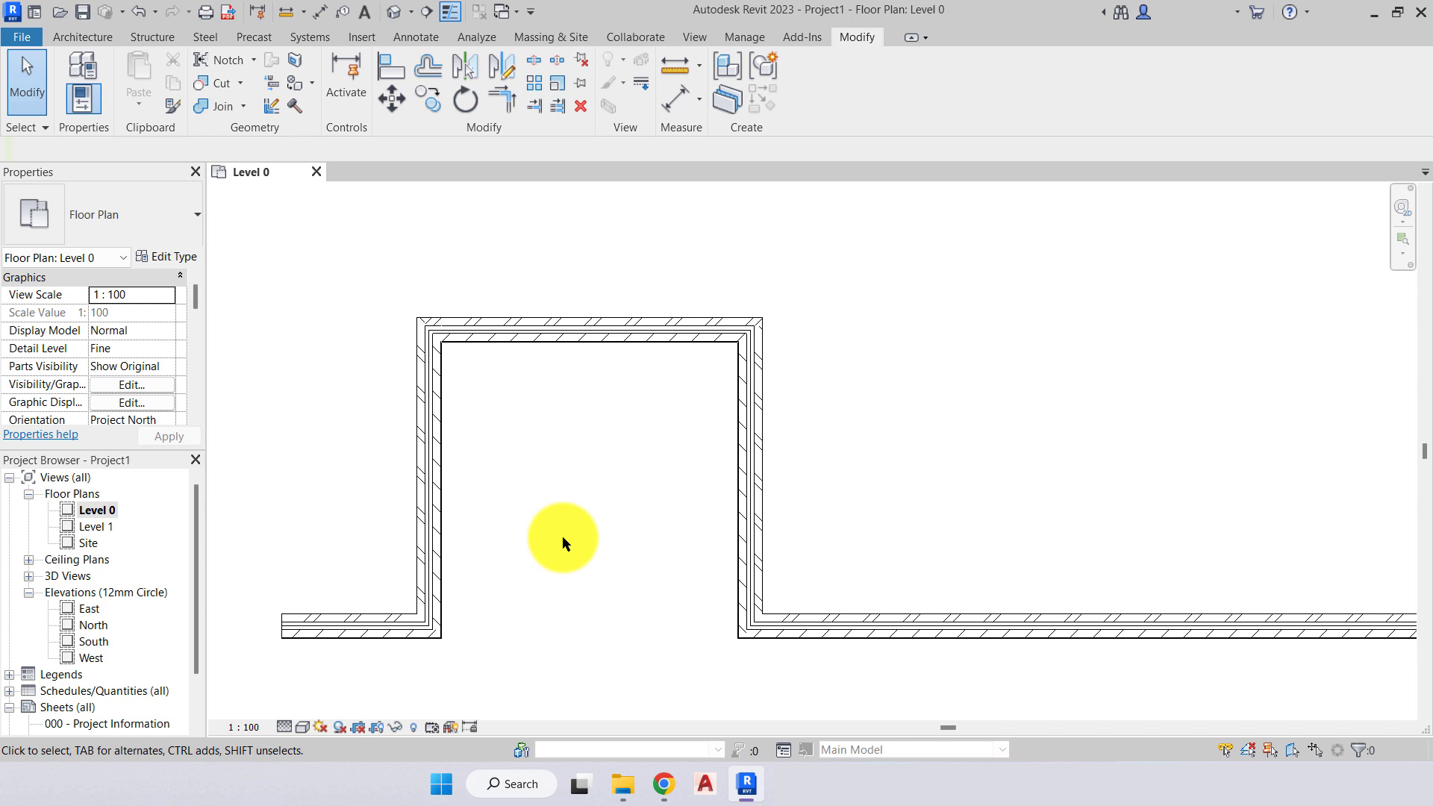
# Delete the entire stepped wall run from the Level 0 plan.
pyautogui.scroll(-3, 527, 273)
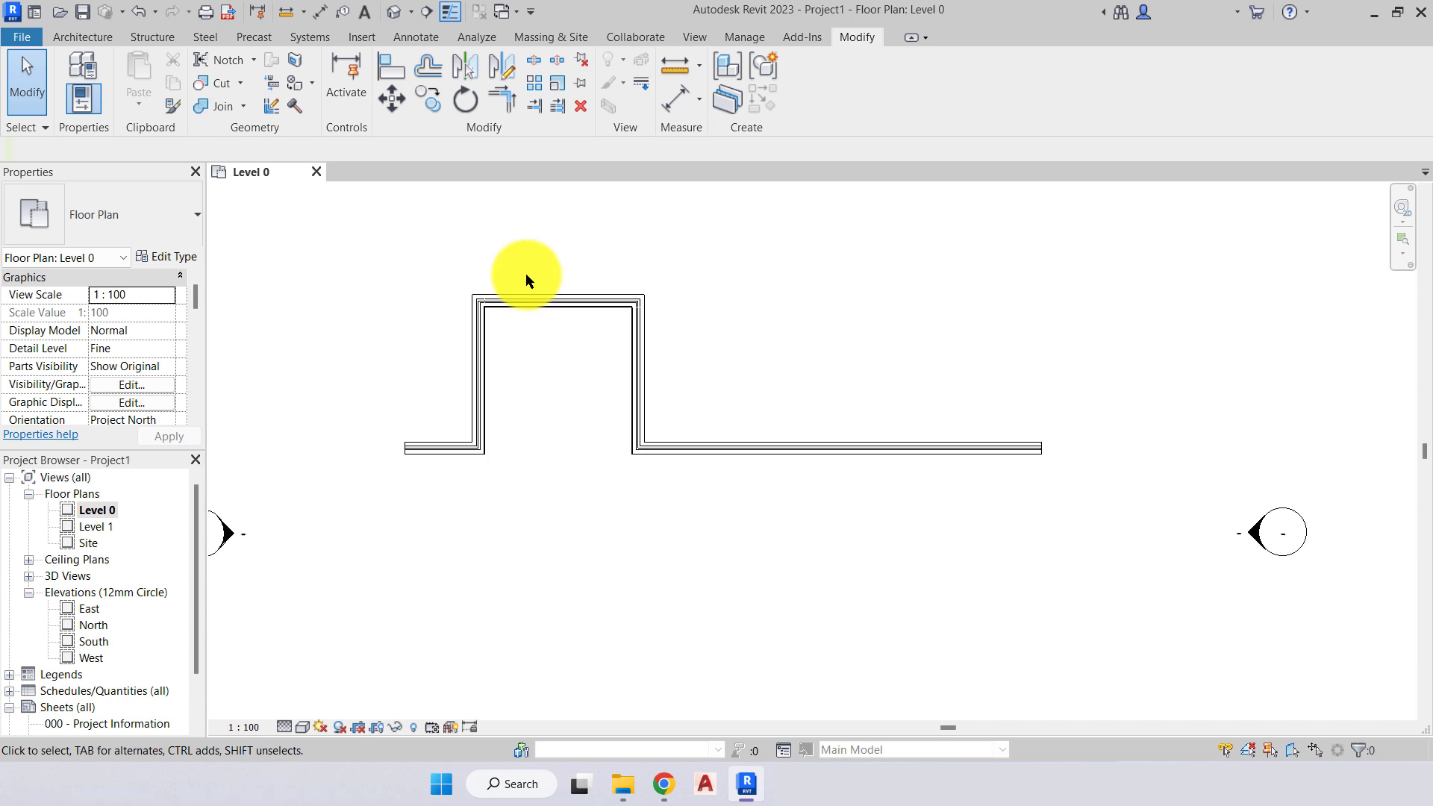
pyautogui.scroll(-3, 590, 424)
pyautogui.moveTo(654, 493); pyautogui.dragTo(482, 311)
pyautogui.press('Delete')
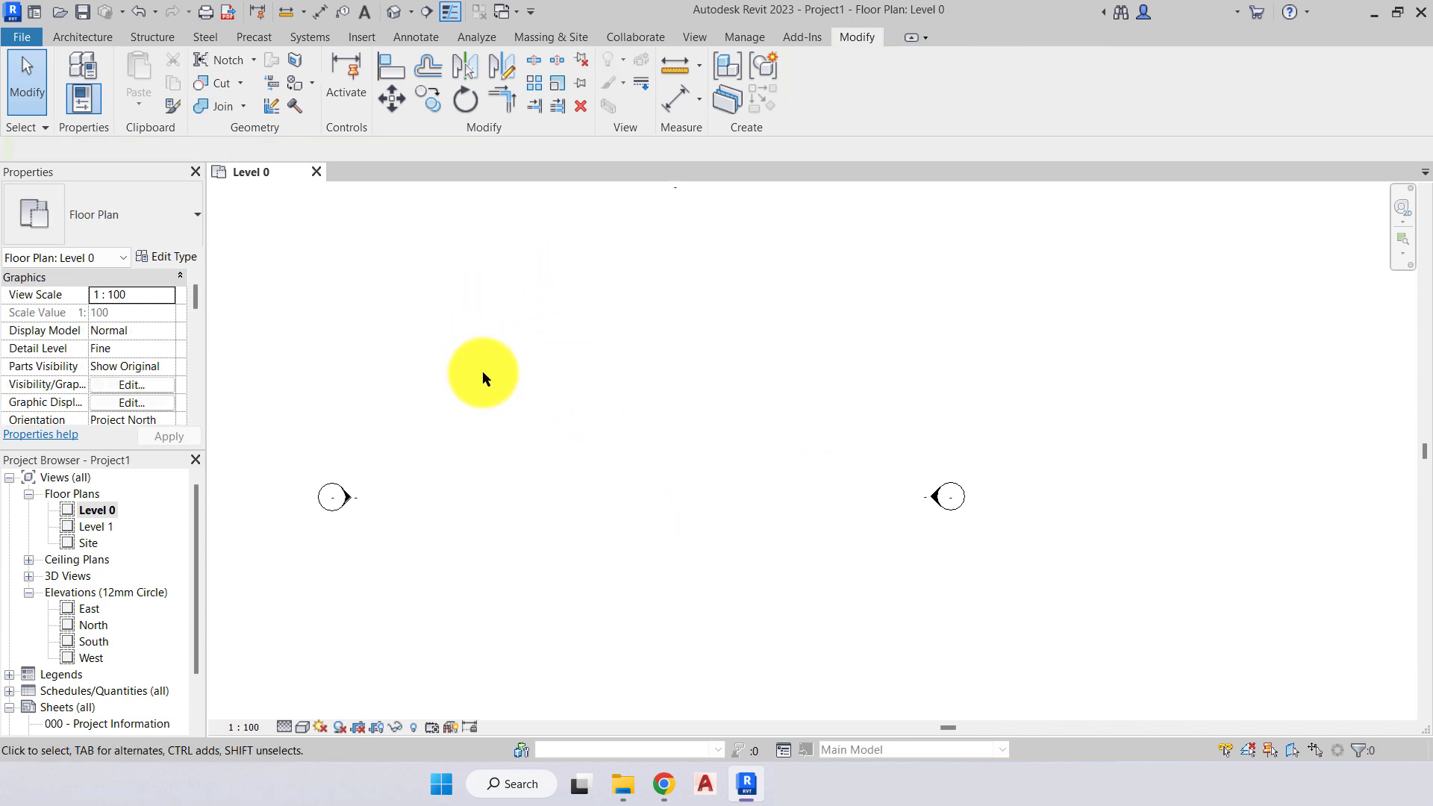
pyautogui.scroll(-2, 482, 374)
pyautogui.moveTo(482, 374); pyautogui.dragTo(552, 371, button='middle')
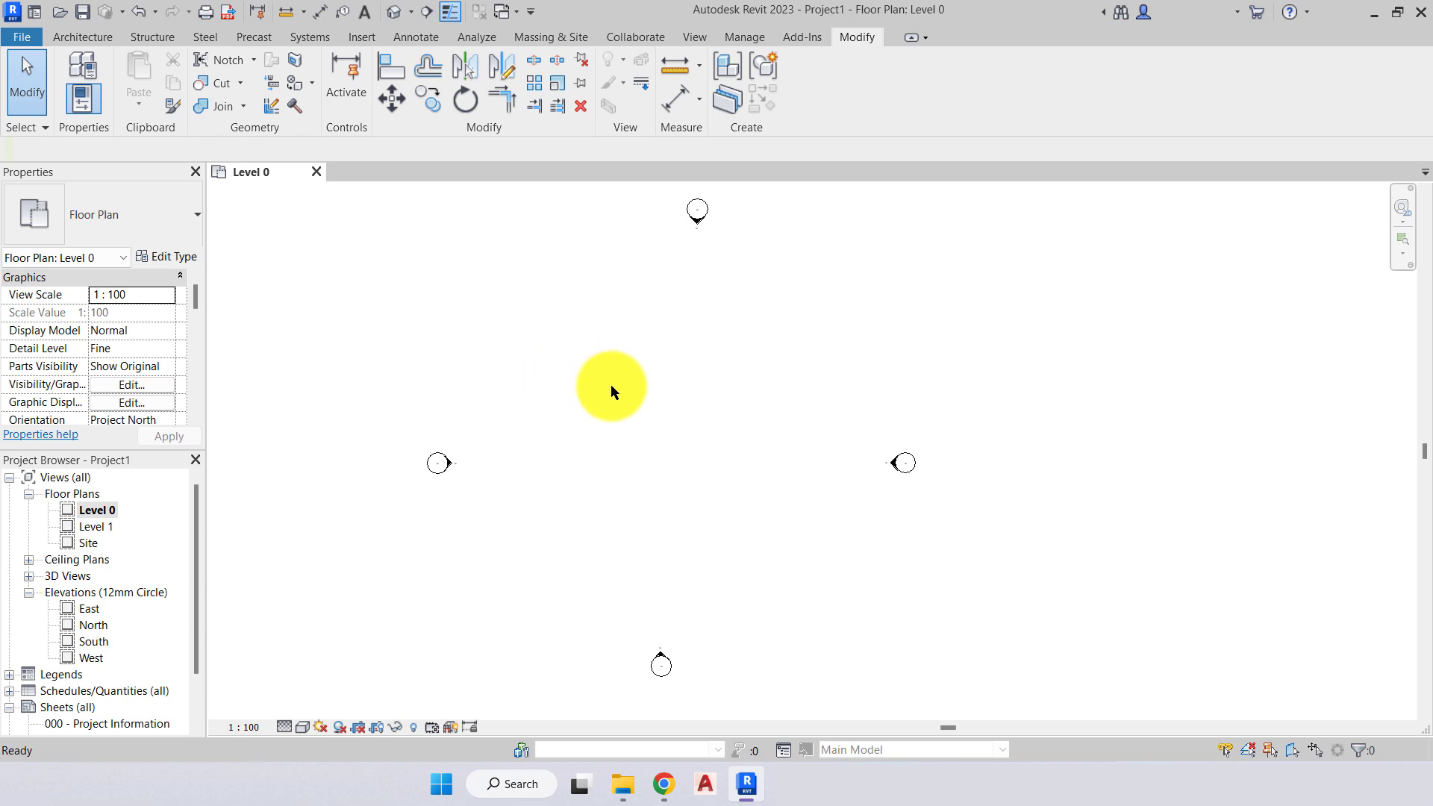
pyautogui.click(639, 405)
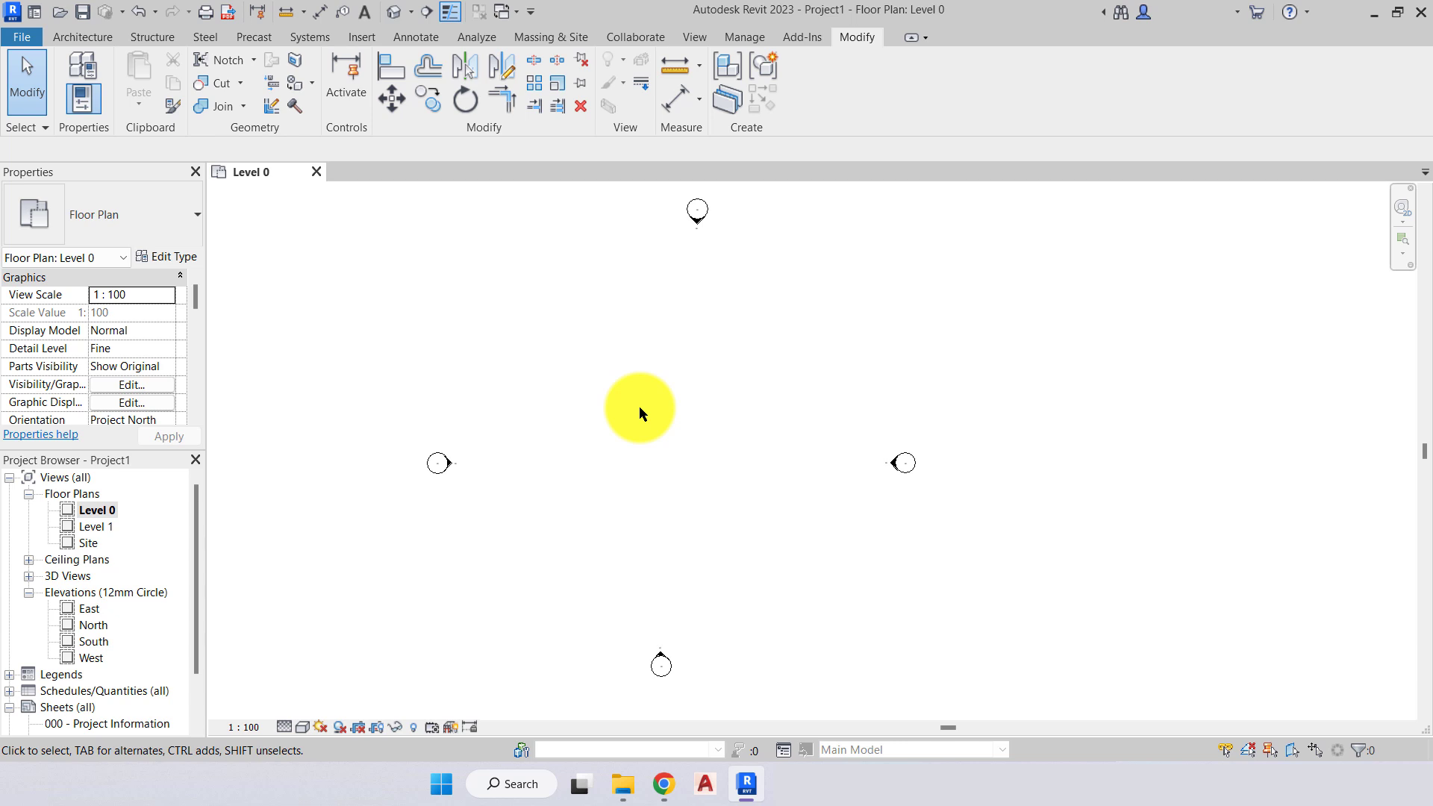
pyautogui.click(408, 424)
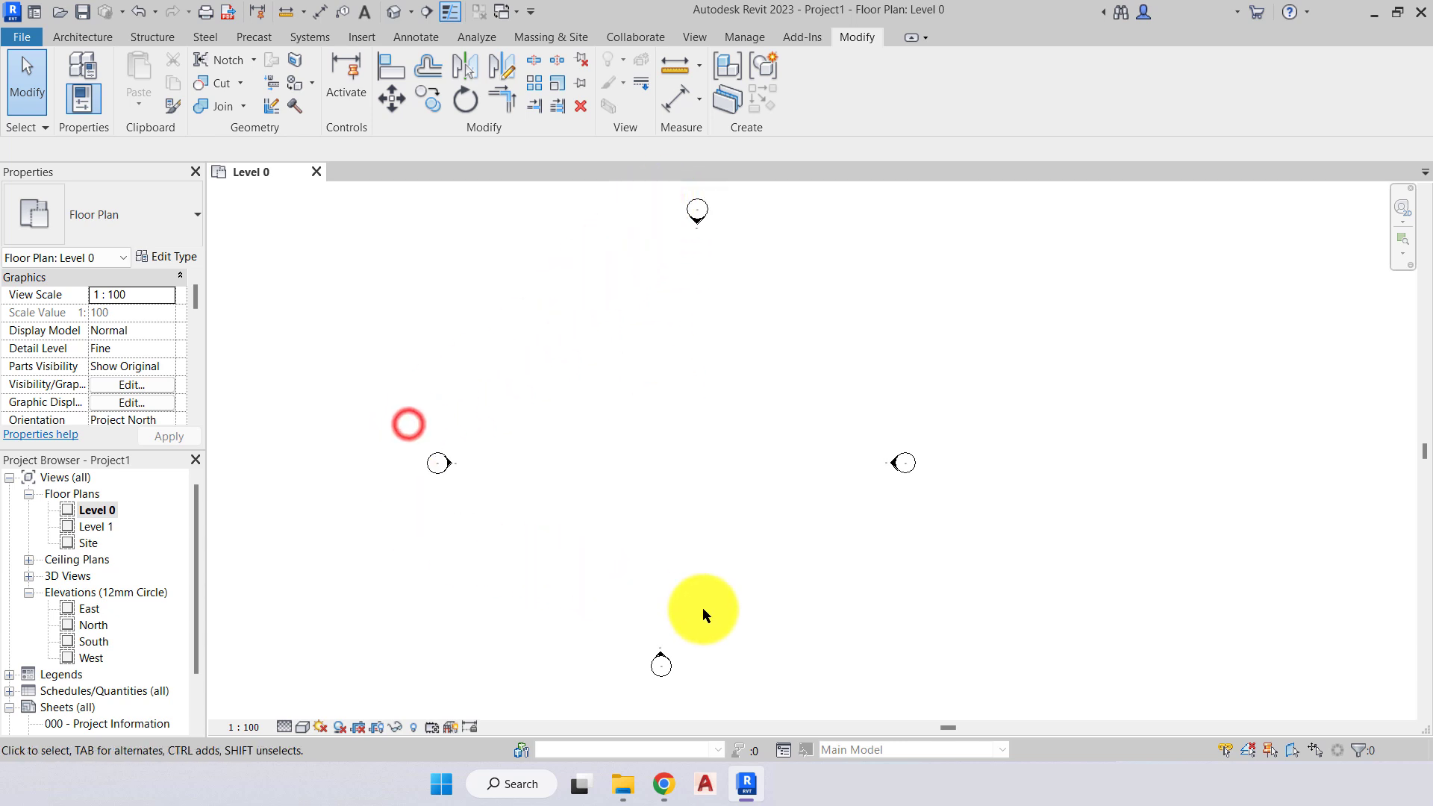
pyautogui.click(768, 633)
pyautogui.scroll(-1, 983, 488)
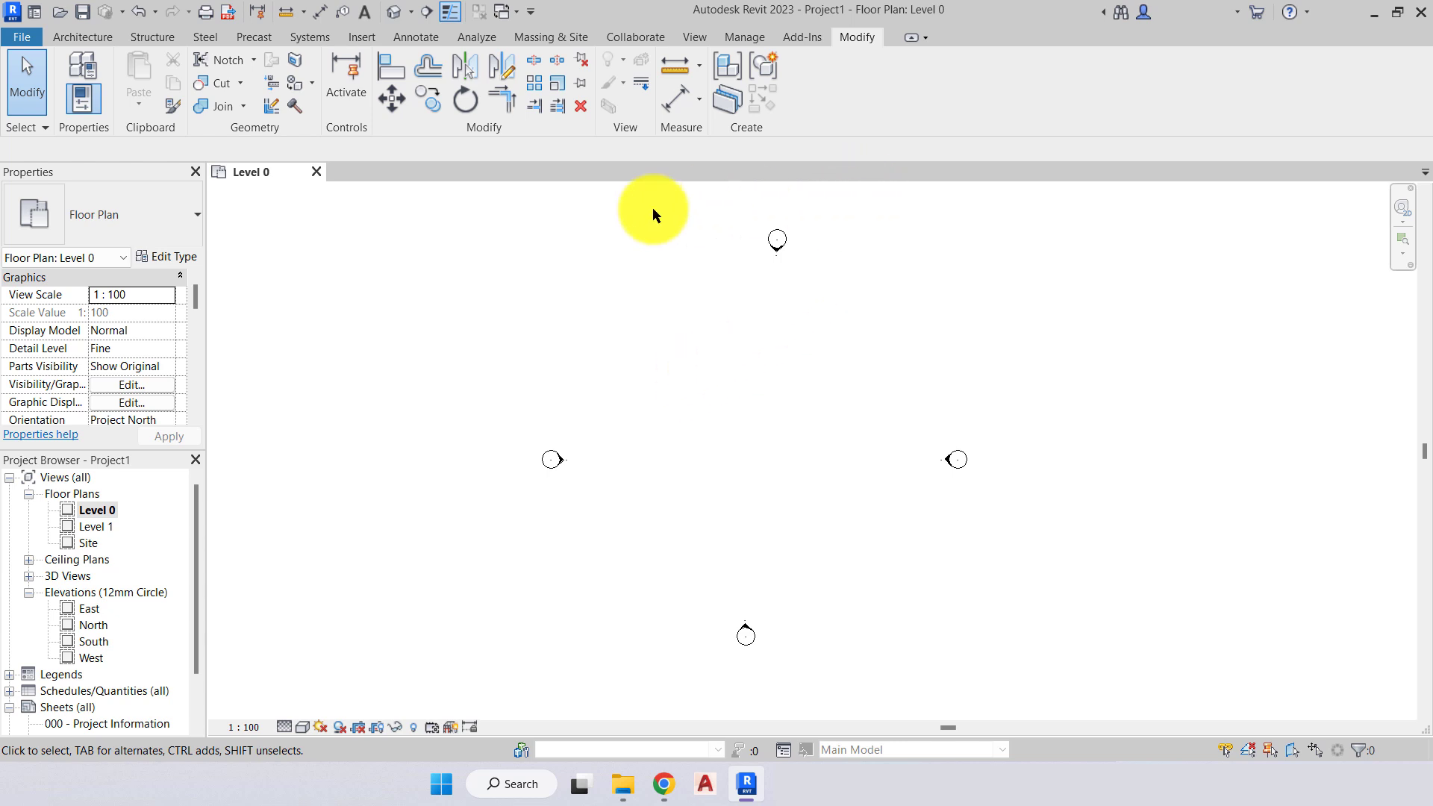
pyautogui.moveTo(665, 336); pyautogui.dragTo(577, 357, button='middle')
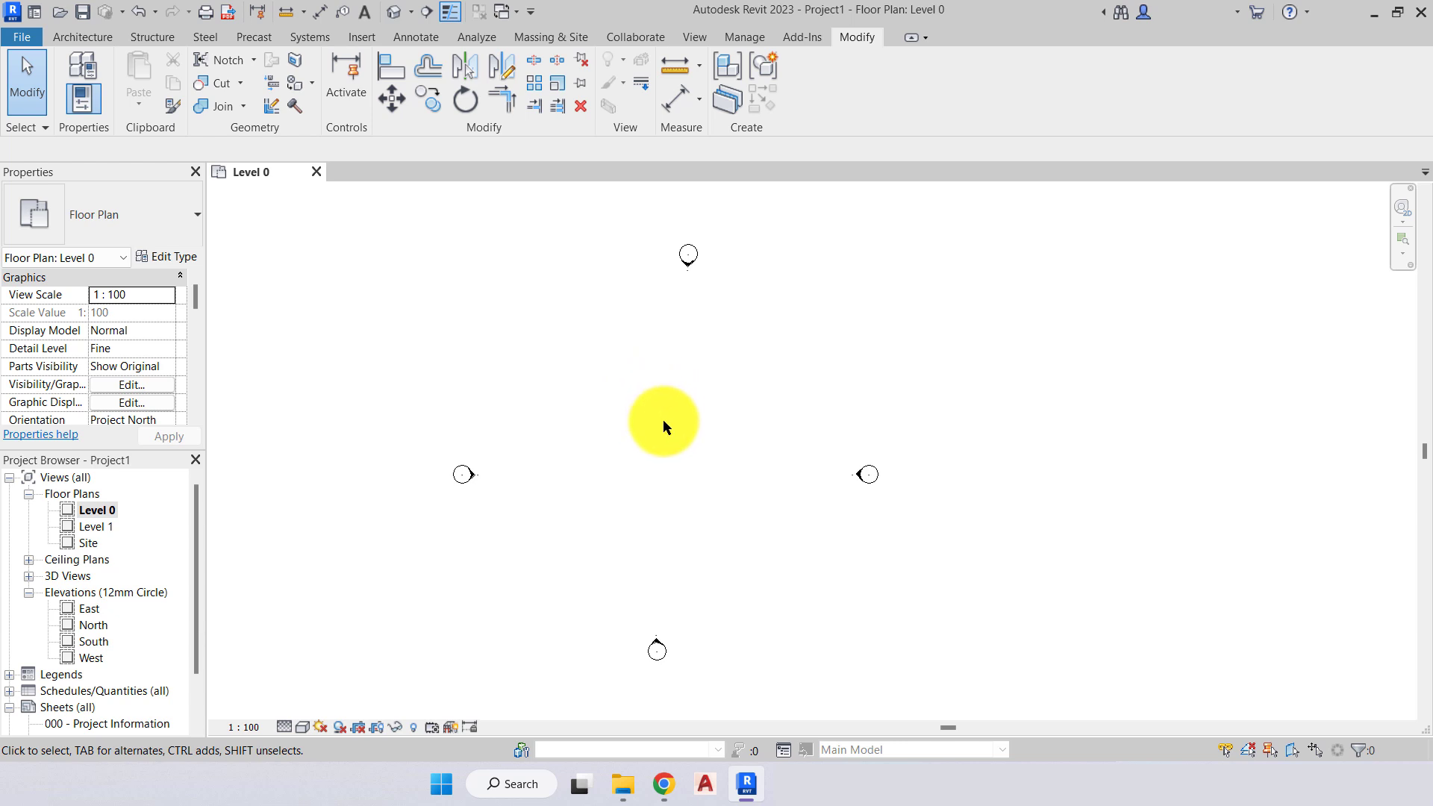
# Save the project.
pyautogui.click(79, 12)
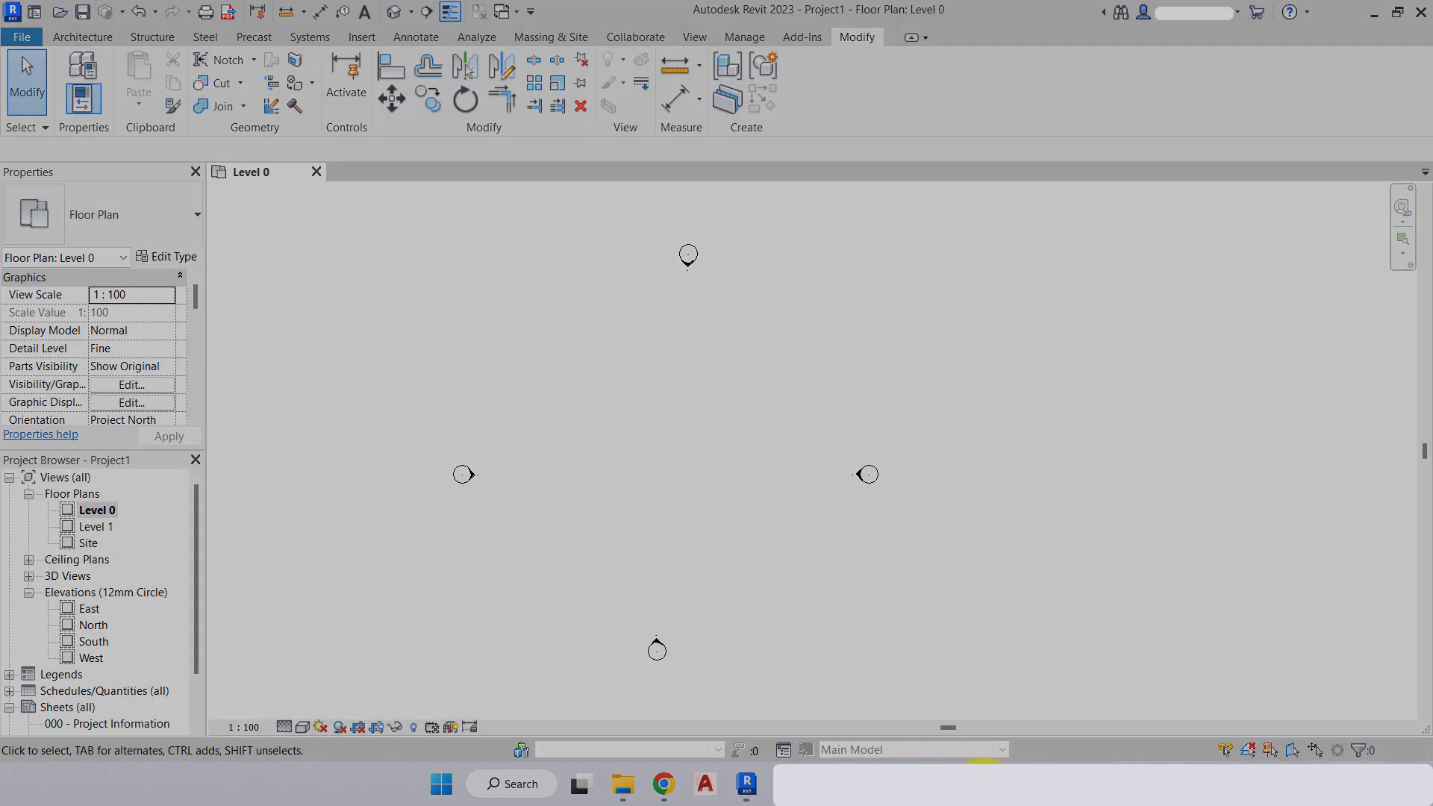